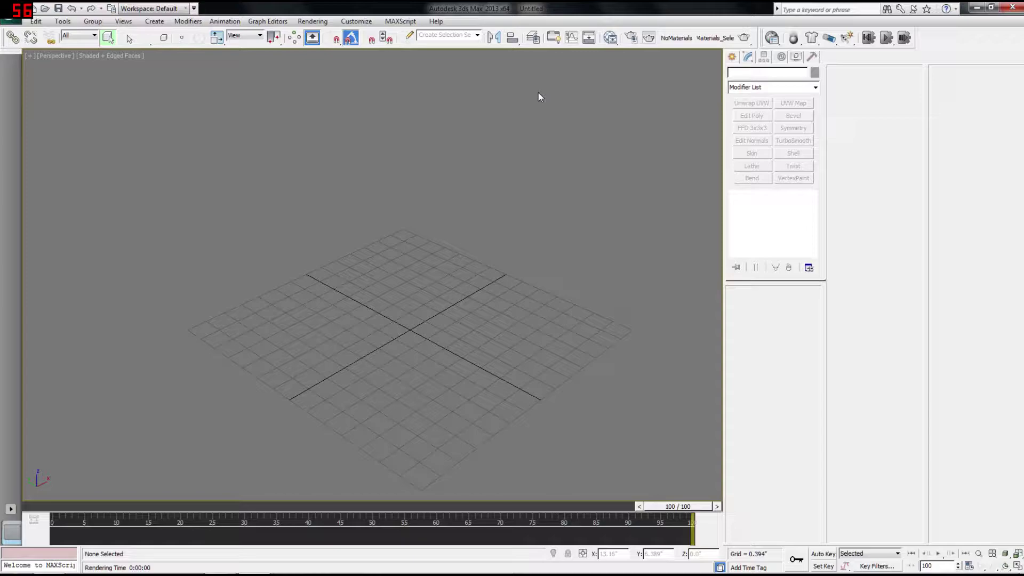
Step: Switch to Windows Explorer, open the bedDrapery project's archives folder and inspect the bed frame reference image file names
left_click(975, 9)
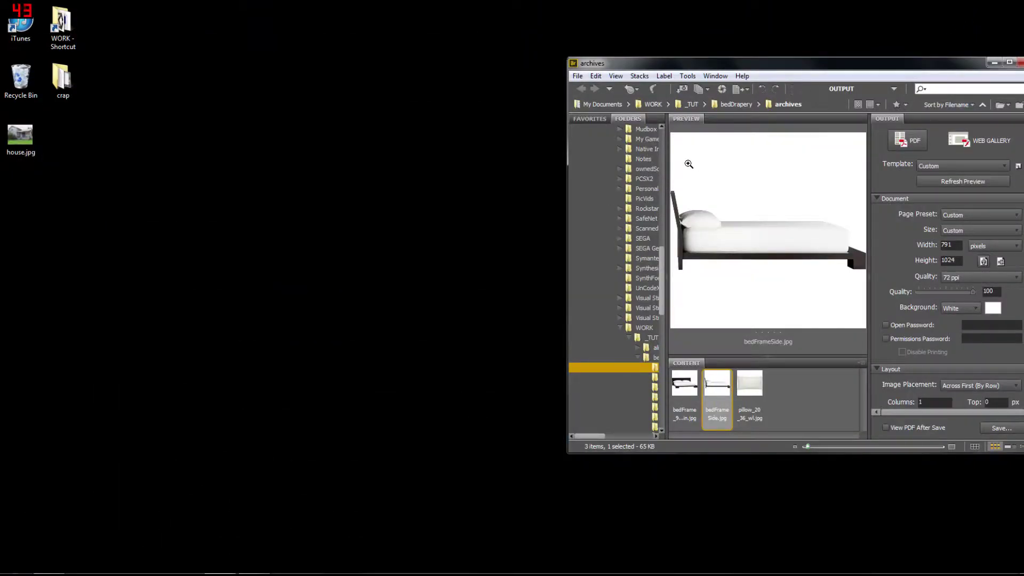
left_click(57, 564)
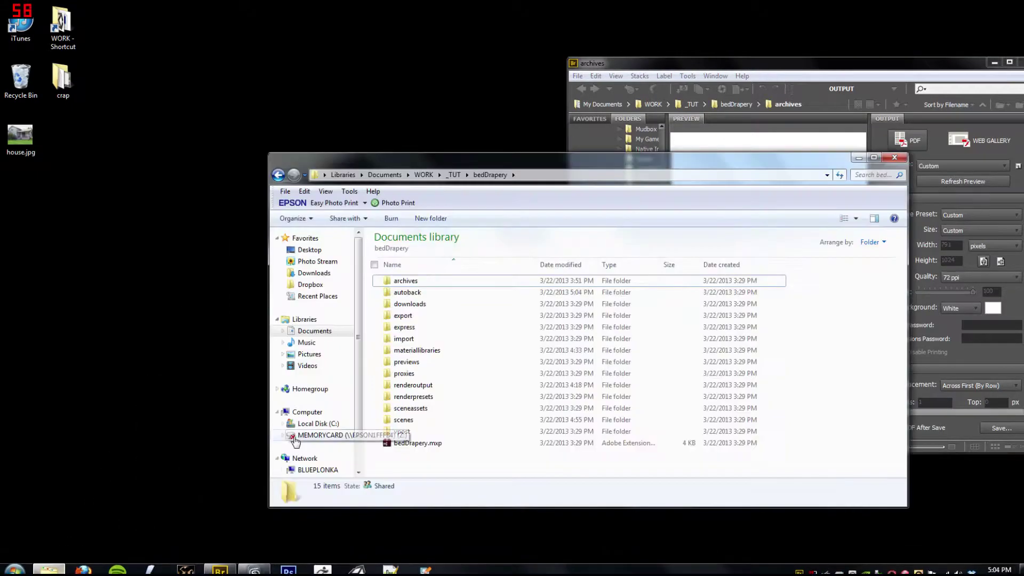
double_click(418, 281)
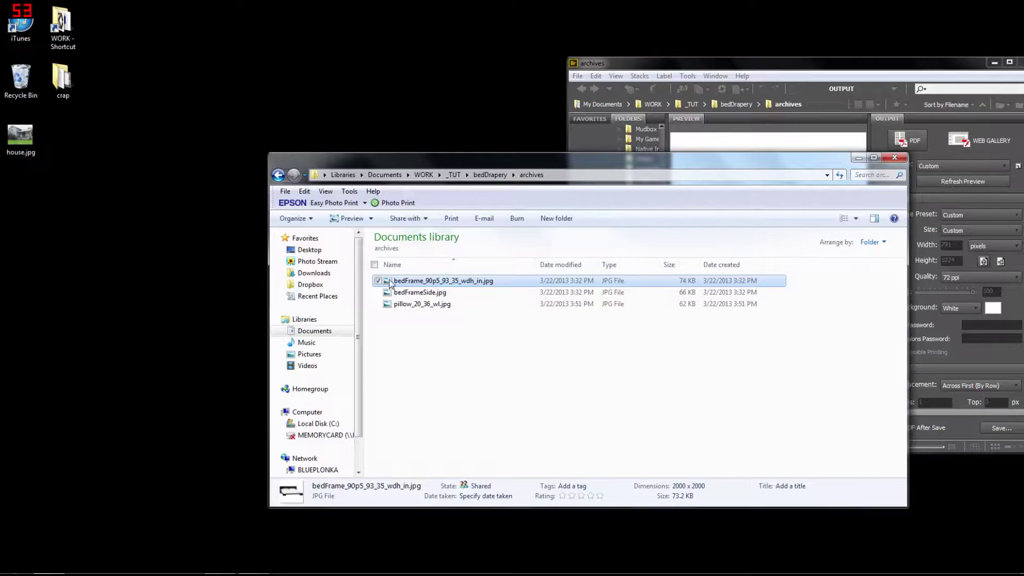
left_click(415, 292)
left_click(477, 281)
Step: Switch to Adobe Bridge, widen its window and compare the bed frame, bed frame side view and pillow reference images
left_click(674, 70)
key("Left")
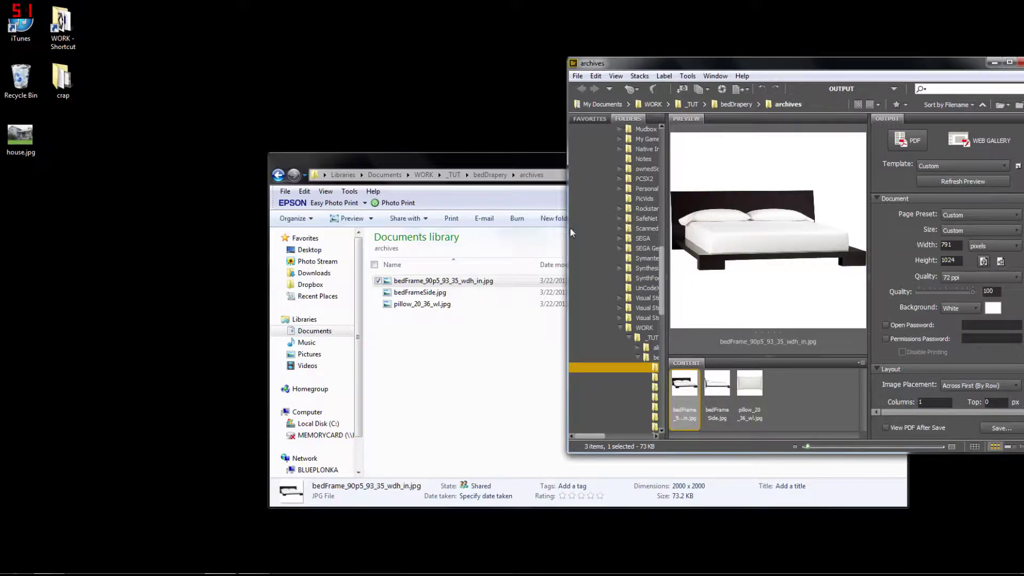
left_click_drag(568, 228, 461, 229)
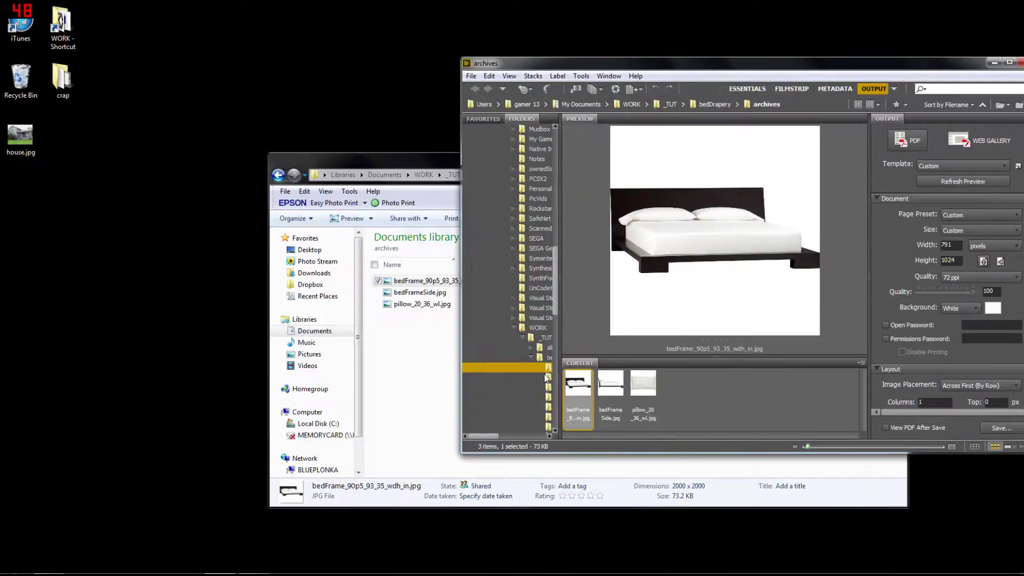
key("Right")
key("Right")
key("Left")
key("Left")
key("Right")
key("Right")
key("Left")
key("Left")
key("Right")
left_click(635, 389)
left_click(600, 391)
left_click(578, 385)
left_click(610, 385)
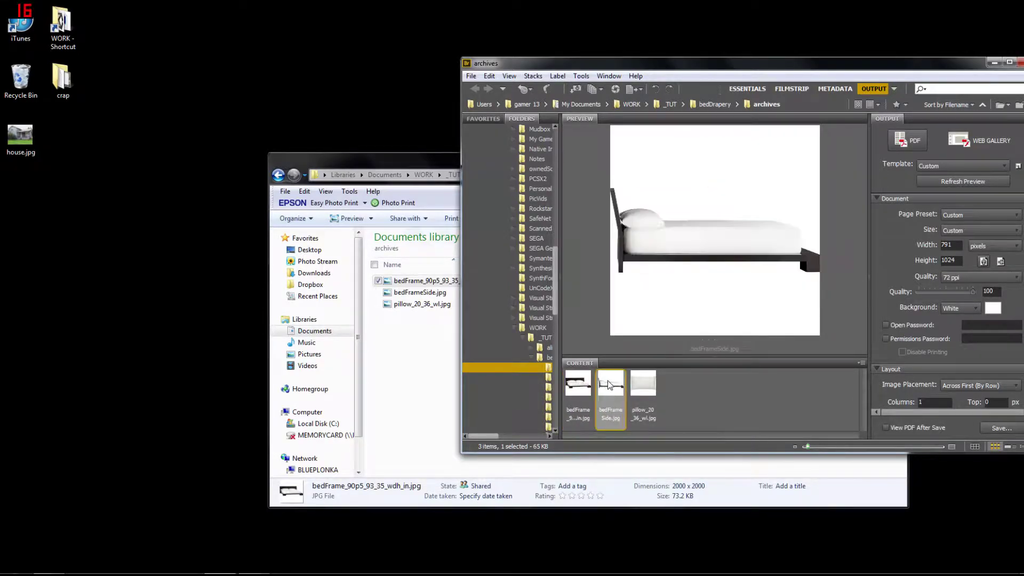
left_click(638, 381)
Step: Minimize the Bridge and Explorer windows and return to 3ds Max
left_click(994, 63)
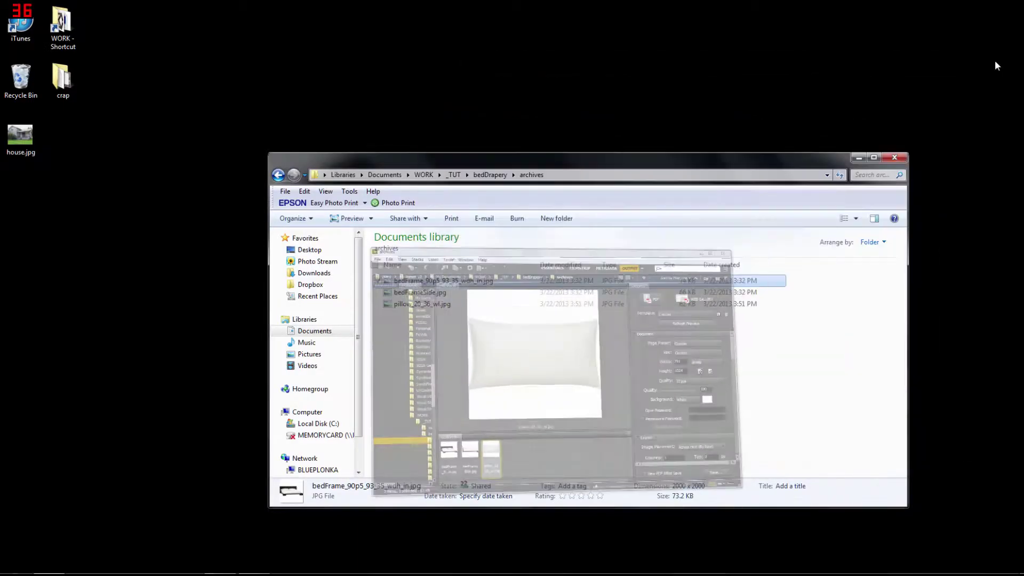
left_click(418, 365)
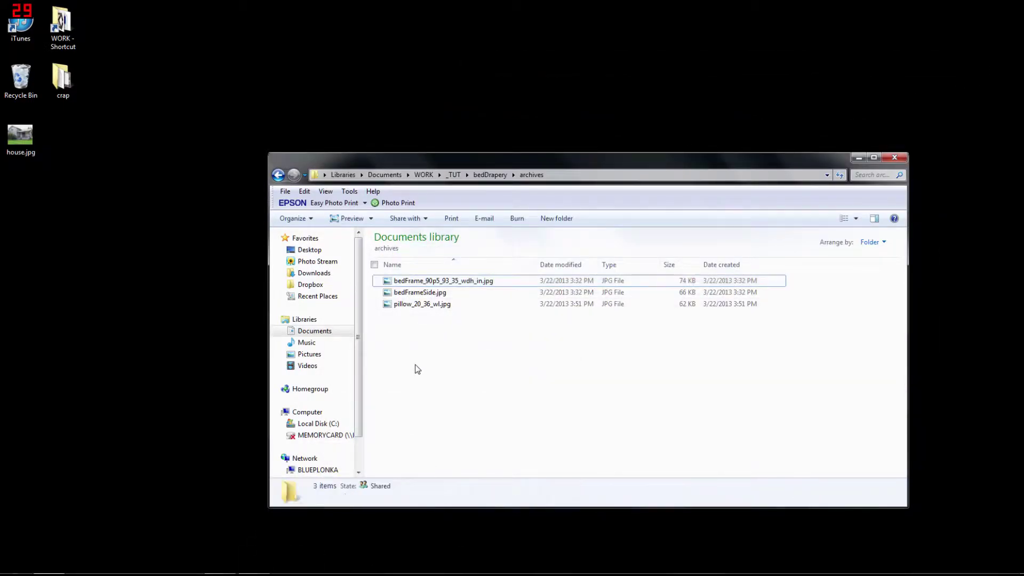
left_click(857, 159)
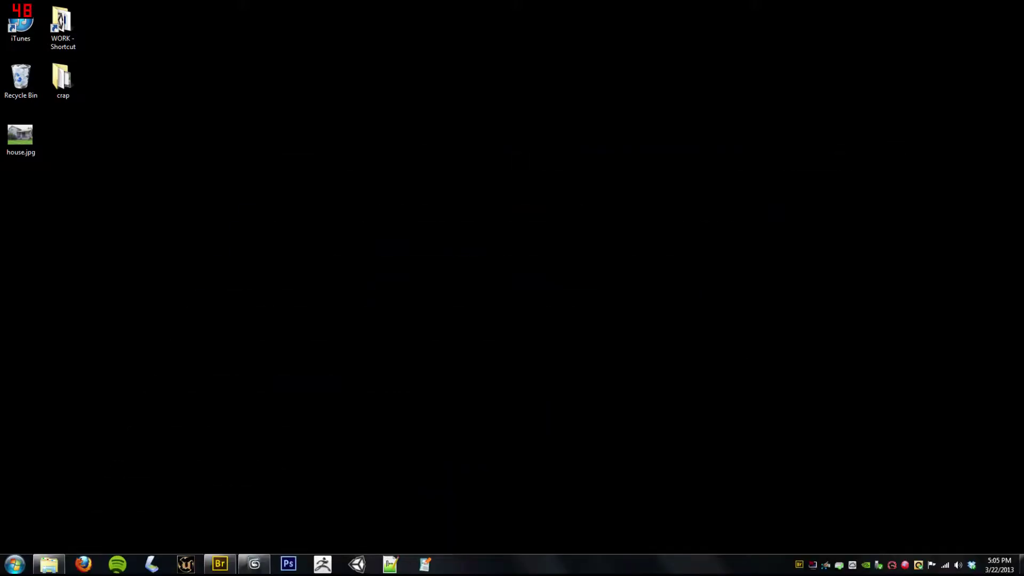
left_click(255, 563)
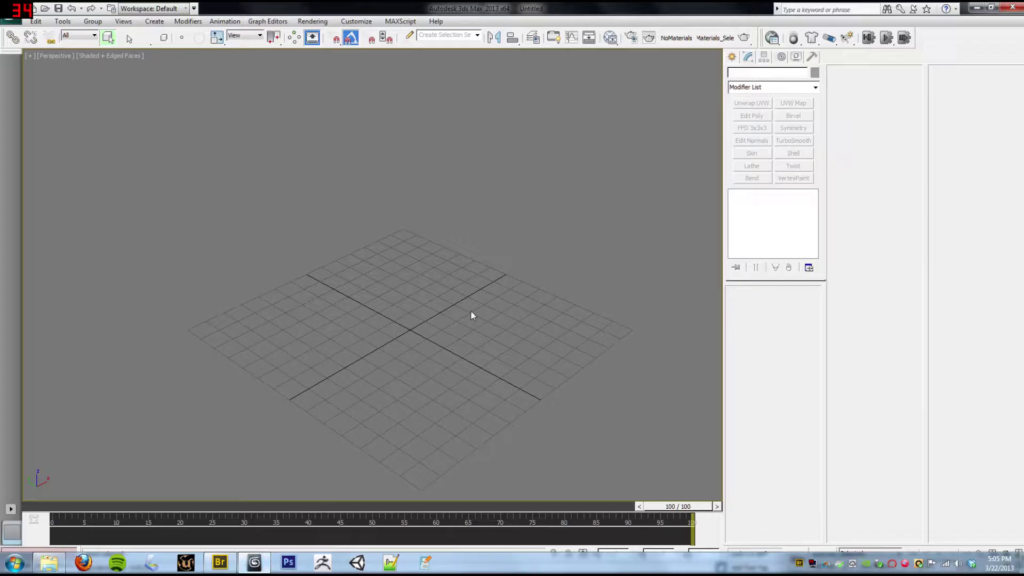
Step: Create a standard primitive box over the grid, about 6.2" long, 6.7" wide and 1.8" high
left_click(733, 57)
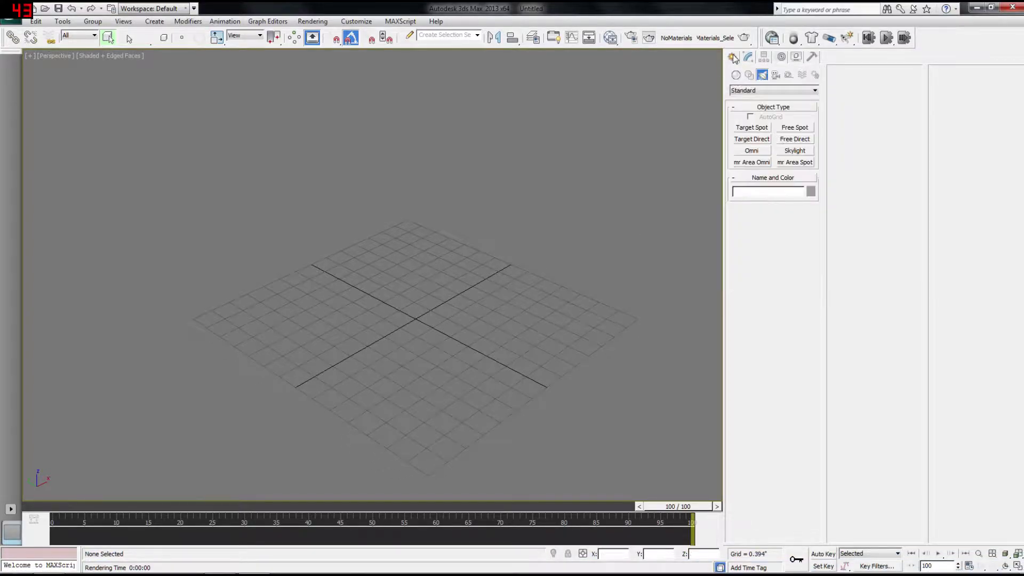
left_click(736, 76)
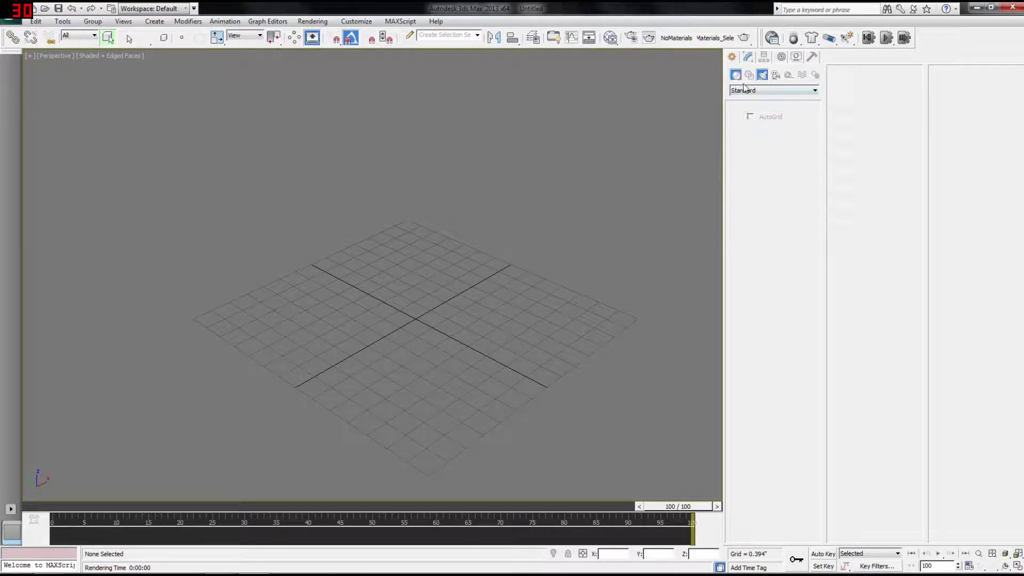
left_click(754, 131)
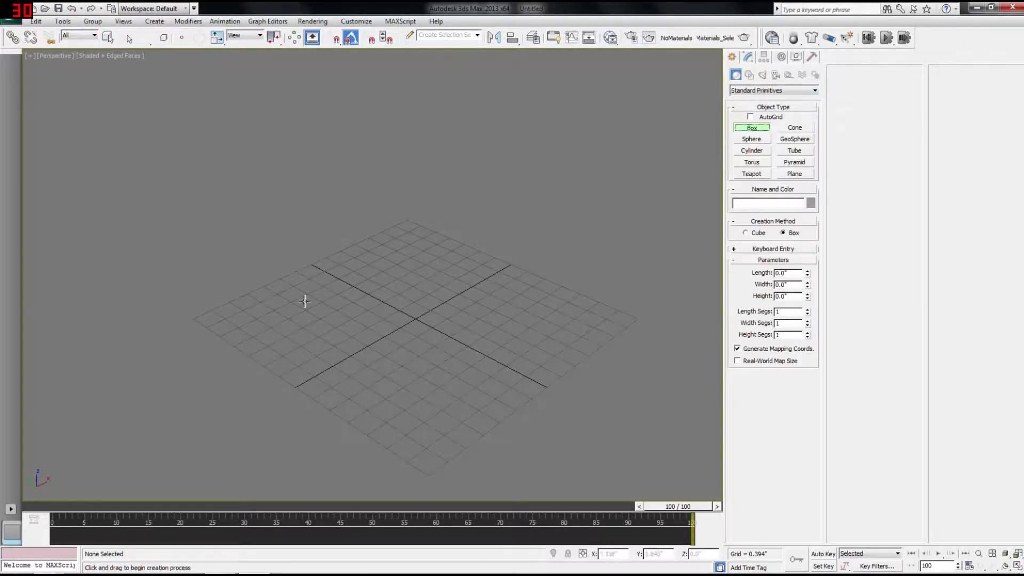
left_click_drag(163, 315, 674, 304)
left_click(661, 200)
key("alt+Tab")
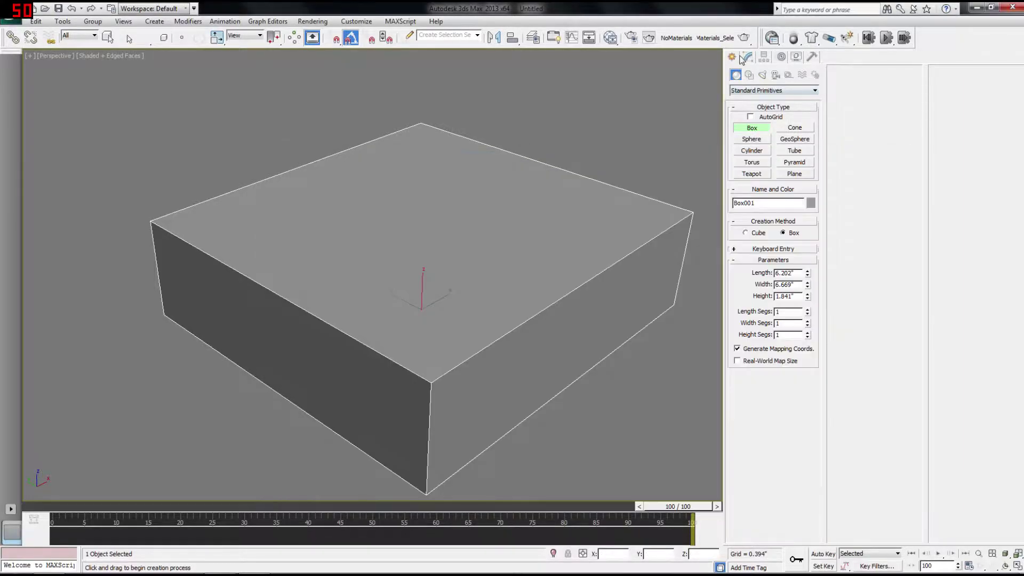
Step: Set the box's length to 90.5", taking the dimension from the bed frame image's file name
left_click(748, 57)
left_click(748, 57)
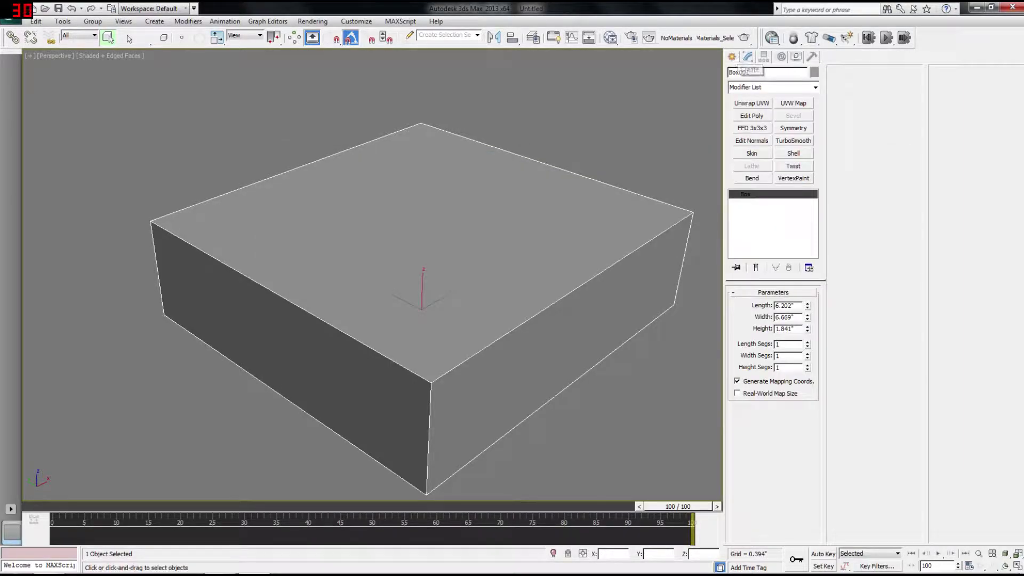
left_click_drag(776, 306, 756, 320)
key("alt+Tab")
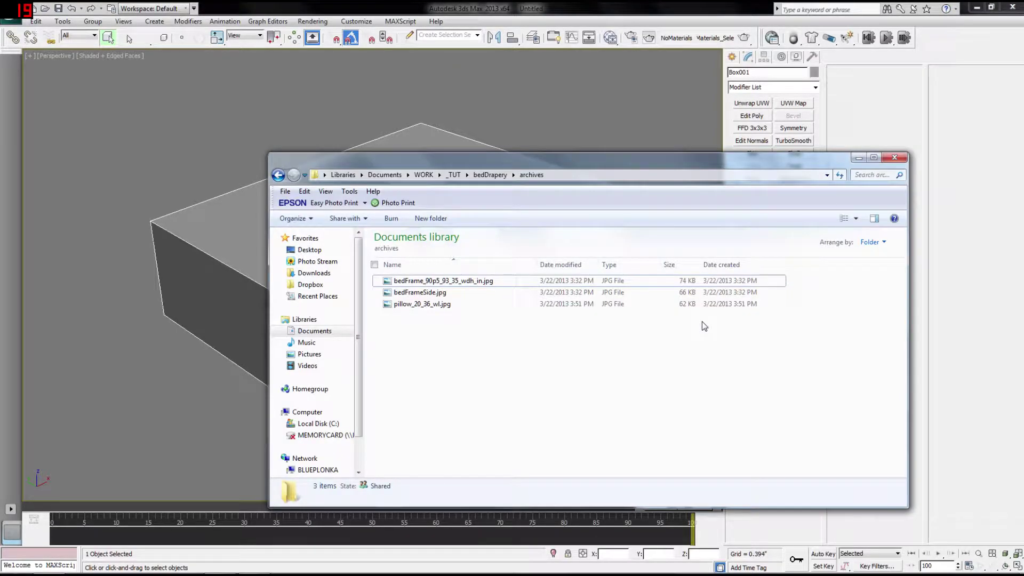
key("alt+Tab")
left_click_drag(795, 306, 774, 318)
type("90.5")
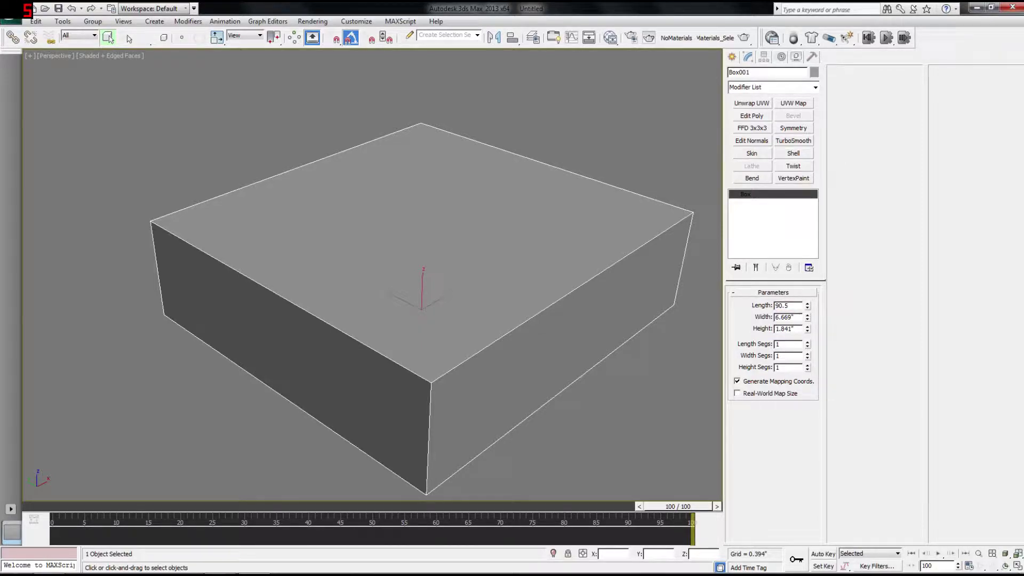
key("Return")
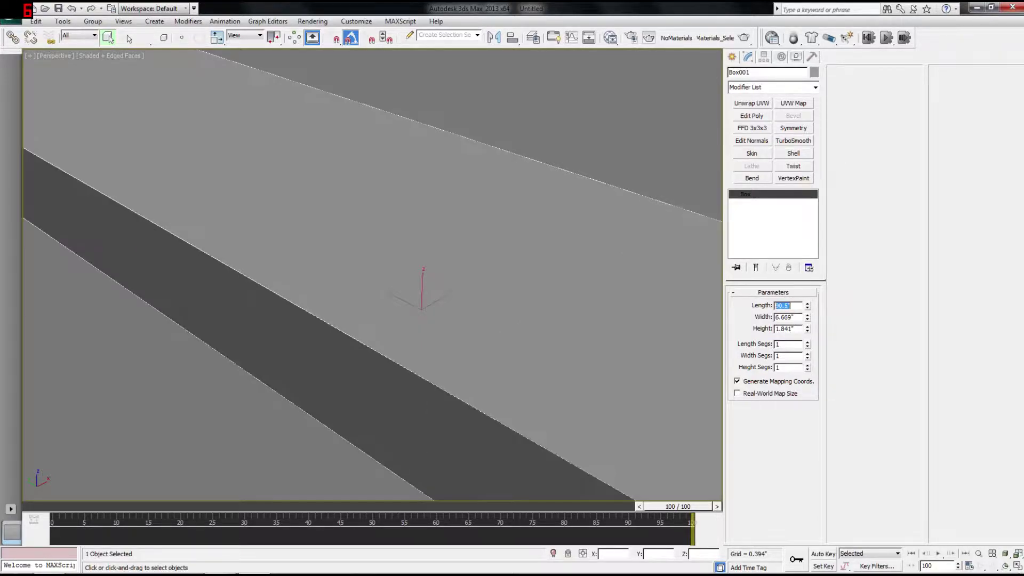
Step: Set the box's width to 93" according to the bed frame image's file name
middle_click_drag(584, 259, 578, 288)
scroll(578, 288, "down", 3)
key("alt+Tab")
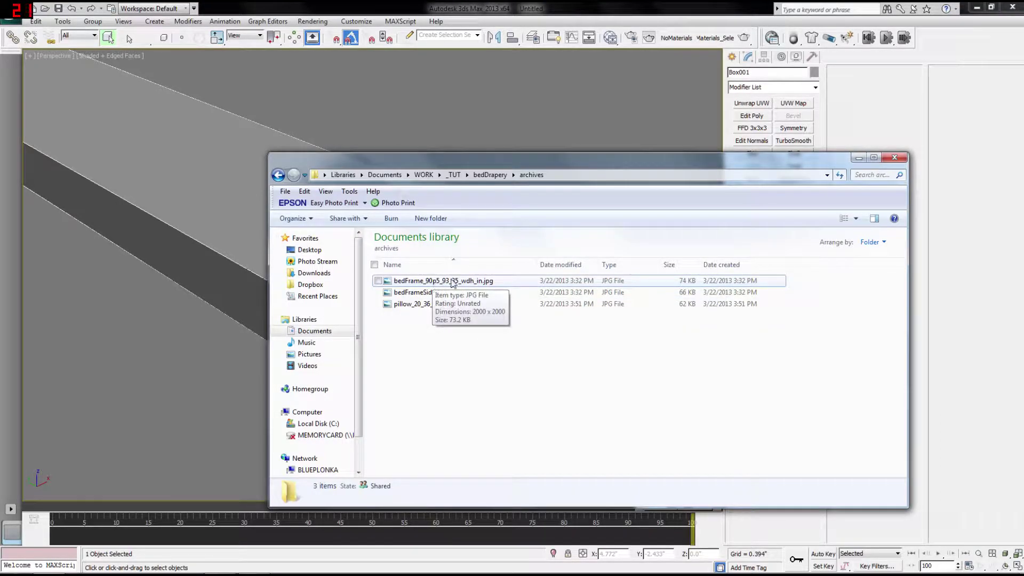
key("alt+Tab")
left_click_drag(797, 318, 743, 325)
type("93")
key("Return")
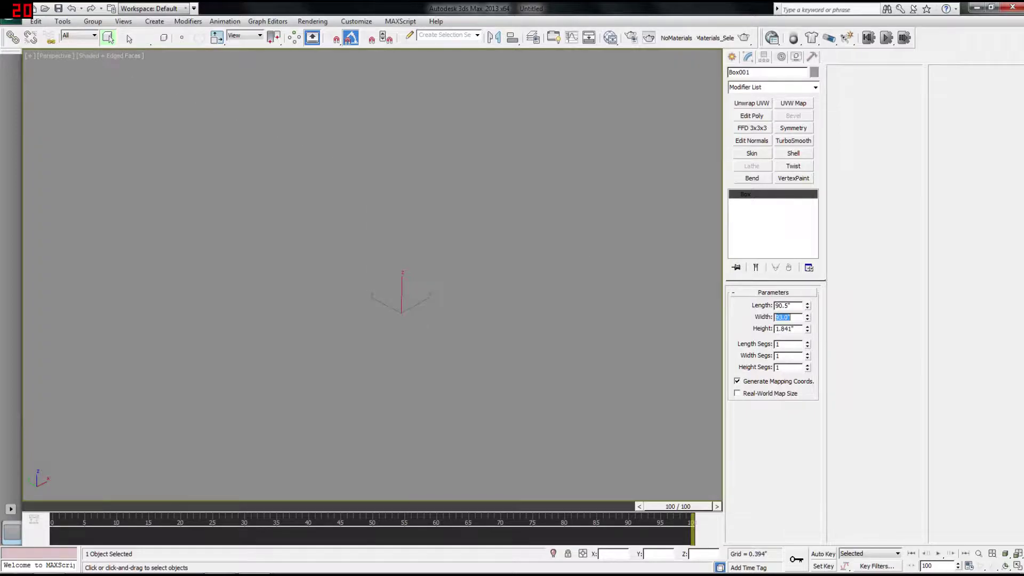
Step: Set the box's height to 35" according to the bed frame image's file name and bring the whole box into view
key("alt+Tab")
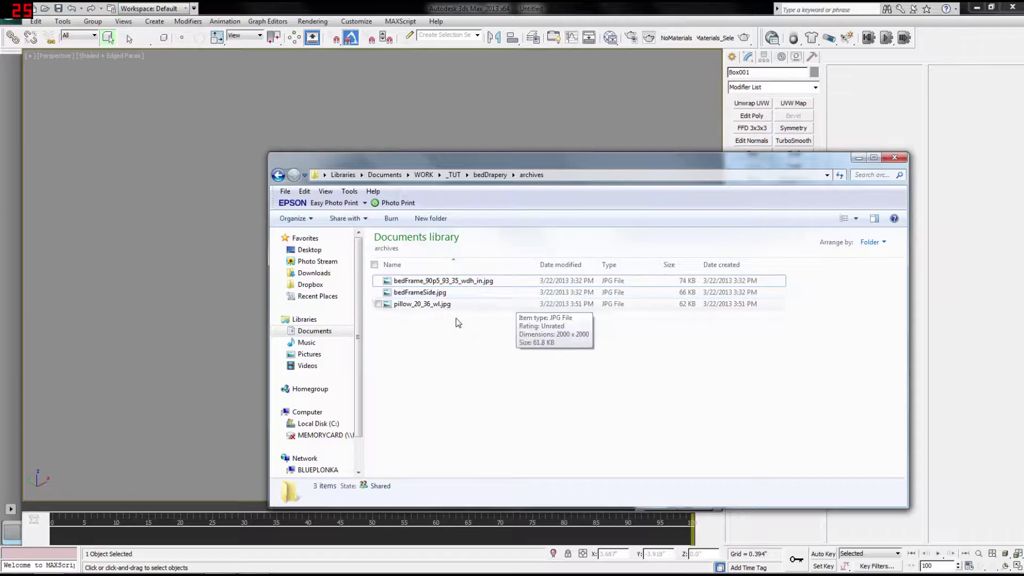
key("alt+Tab")
left_click_drag(797, 330, 753, 336)
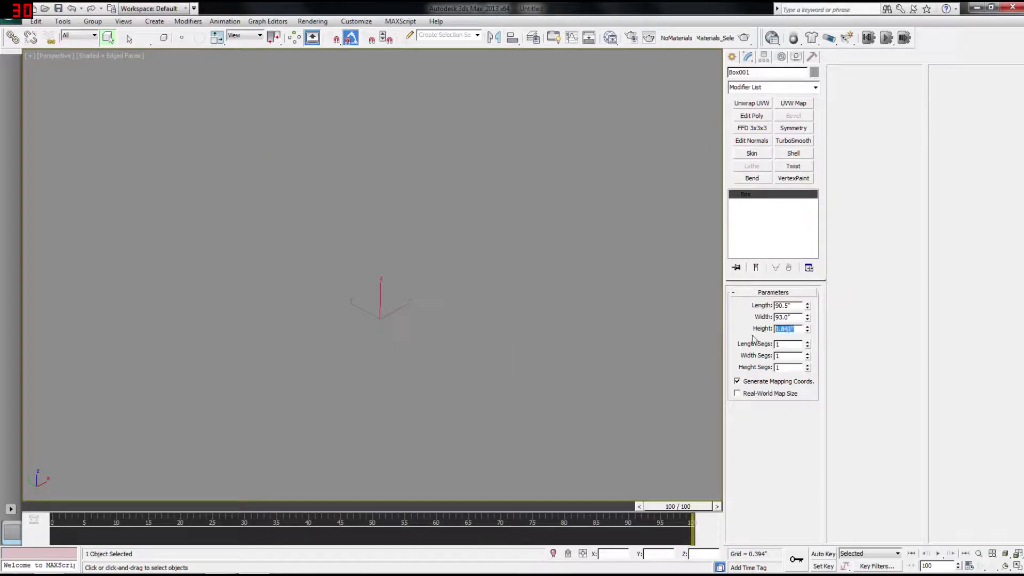
type("35")
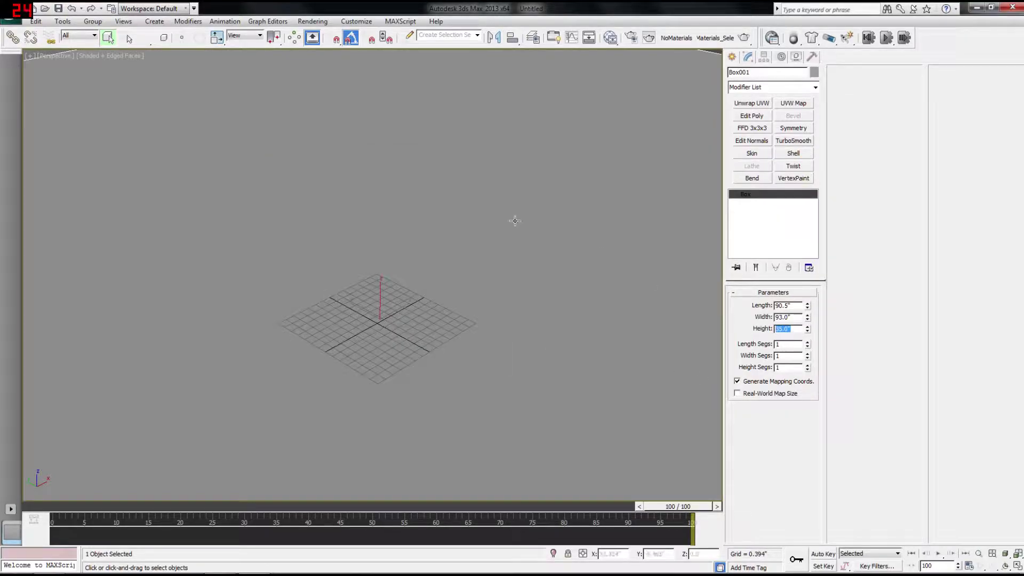
key("Return")
scroll(496, 273, "down", 5)
scroll(480, 280, "up", 5)
scroll(466, 291, "down", 5)
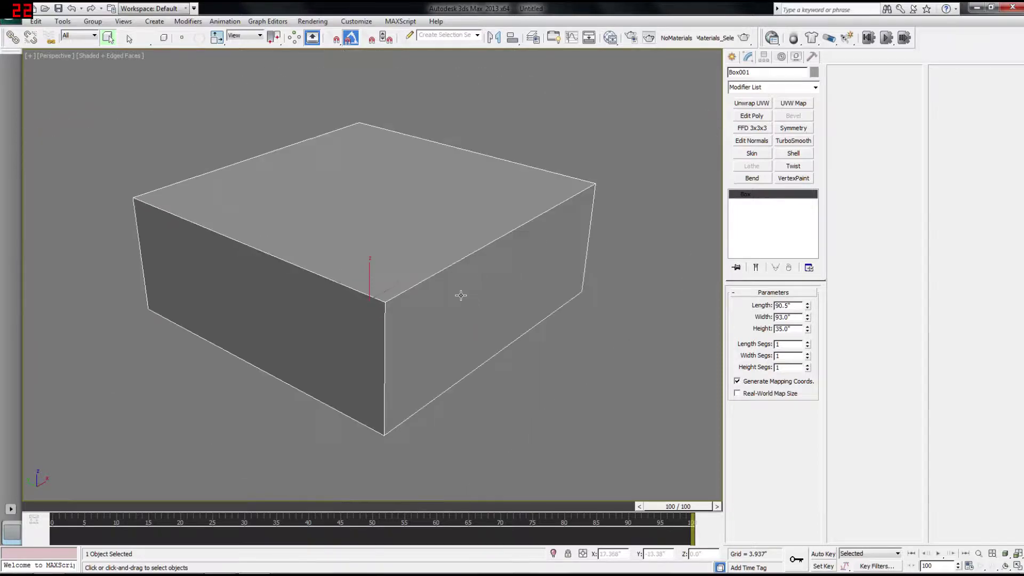
Step: Center the box on the world origin by resetting its X and Y position to 0
right_click(417, 277)
left_click(386, 281)
middle_click_drag(385, 281, 382, 308)
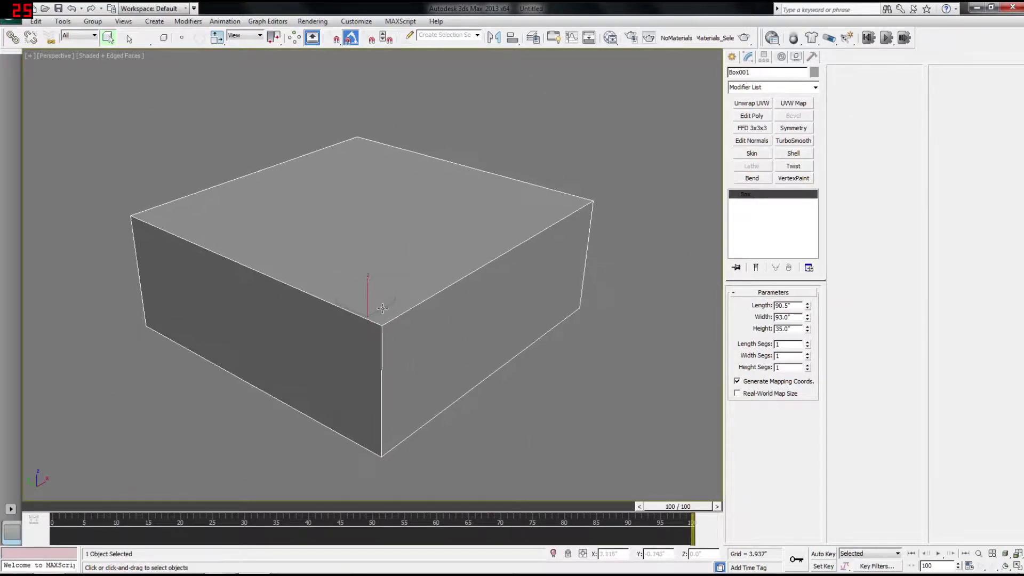
key("w")
right_click(634, 554)
right_click(678, 555)
Step: Convert the box to an Editable Poly
middle_click_drag(437, 284, 436, 287)
right_click(436, 288)
mouse_move(534, 391)
left_click(593, 407)
middle_click_drag(427, 347, 468, 348, "alt")
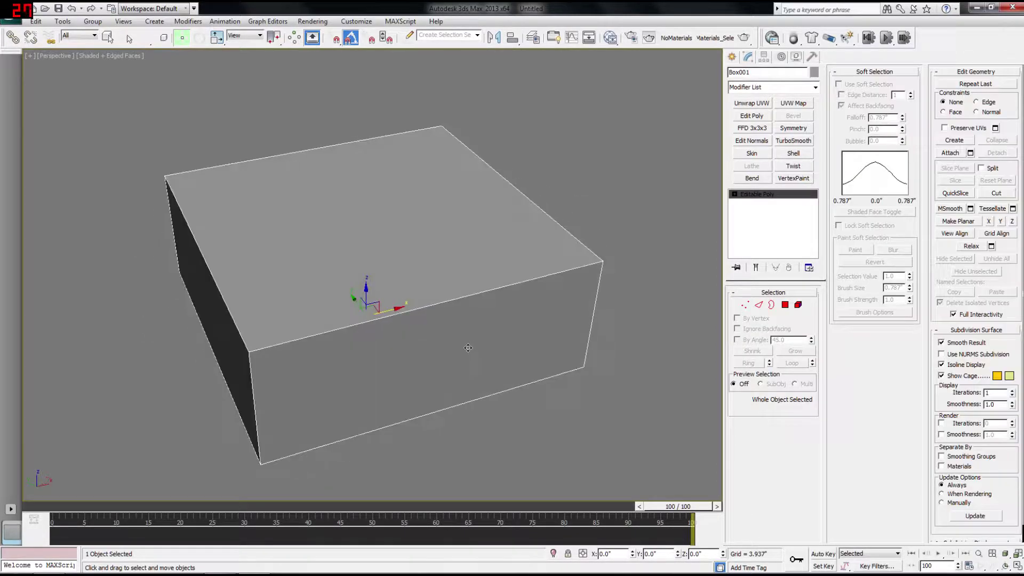
right_click(443, 298)
mouse_move(496, 400)
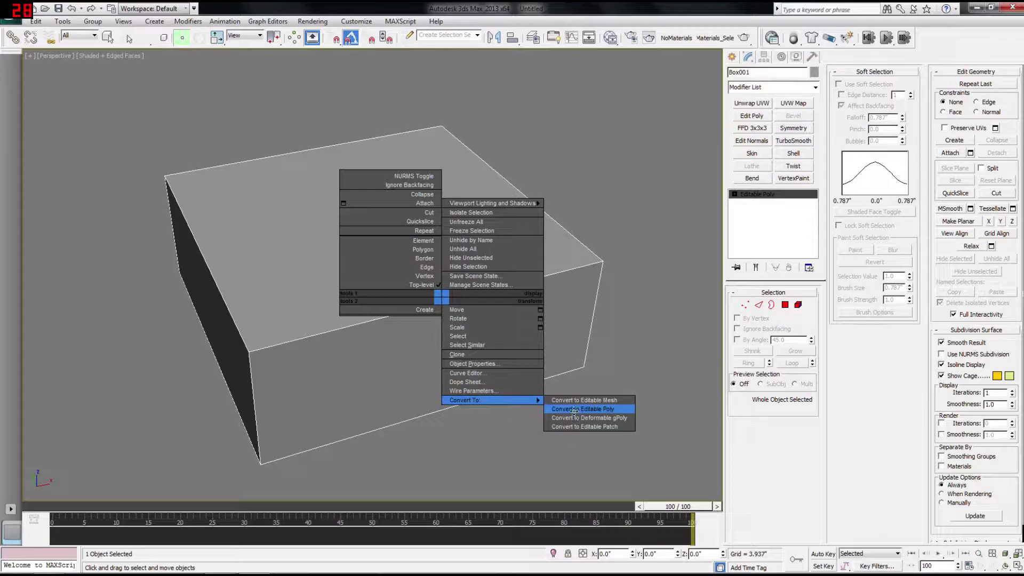
left_click(574, 409)
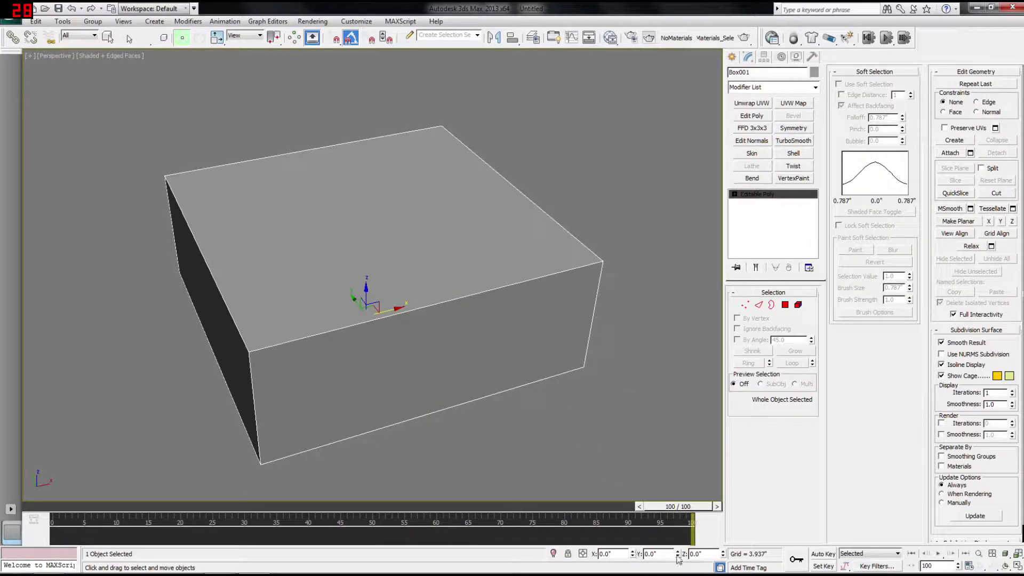
Step: Review the box's Renderable option in its object properties, keep it enabled, and test-render the Perspective view
scroll(505, 382, "up", 5)
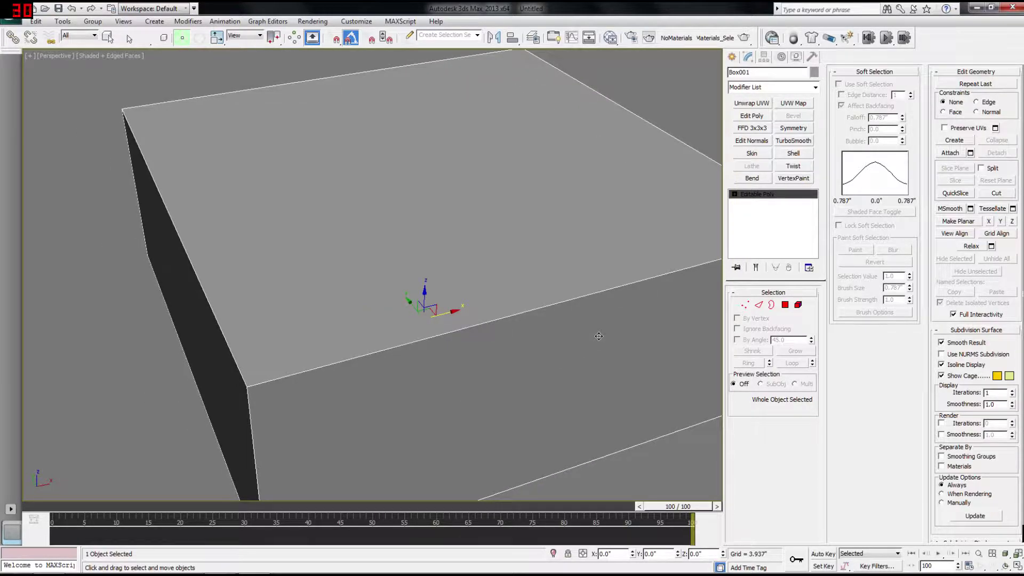
middle_click_drag(482, 347, 484, 292)
right_click(463, 268)
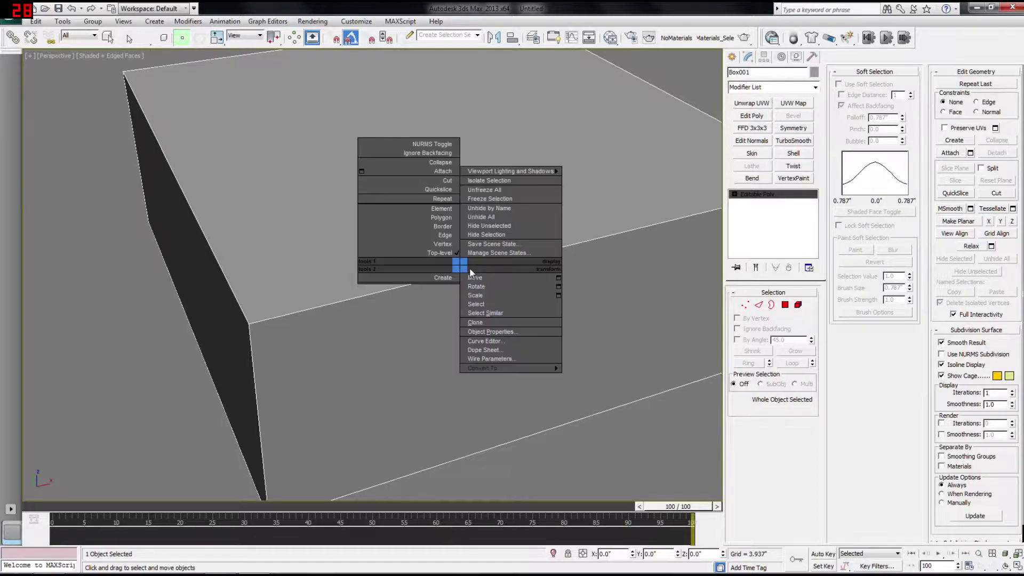
left_click(495, 330)
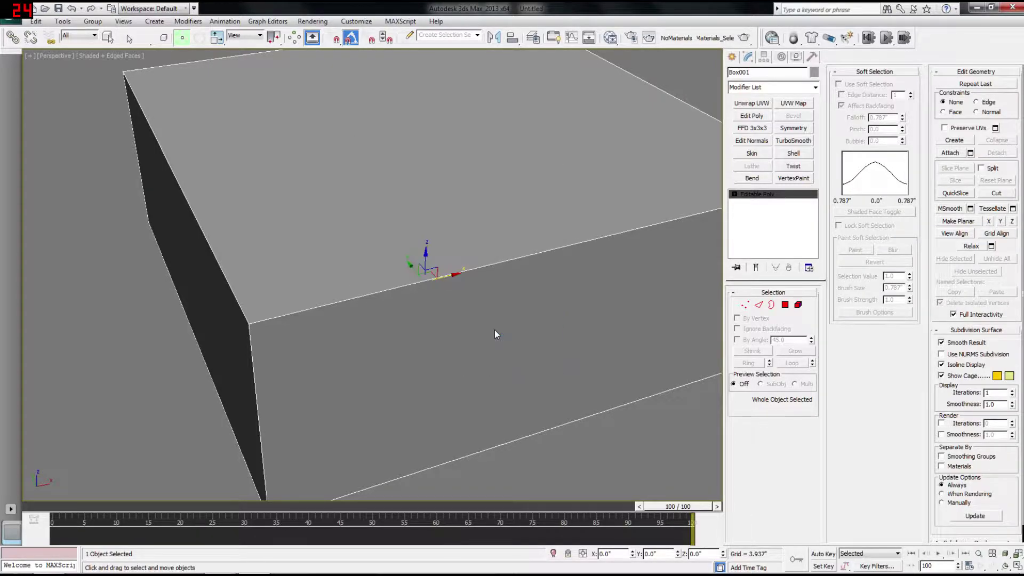
left_click(537, 285)
left_click(537, 285)
left_click(560, 461)
key("F9")
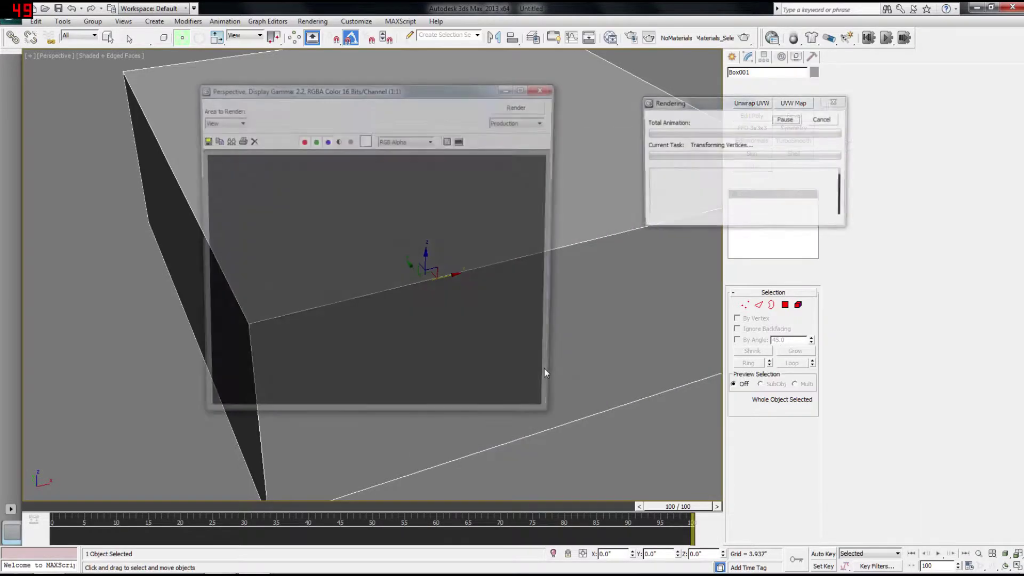
left_click(549, 88)
Step: Make the reference box non-renderable and turn on Display as Box in its object properties
right_click(524, 184)
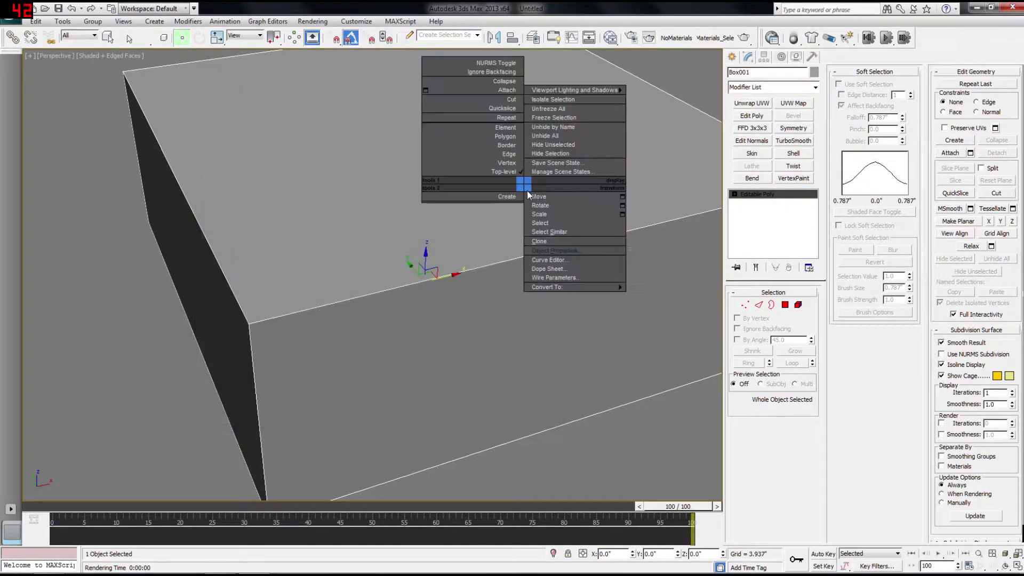
left_click(561, 250)
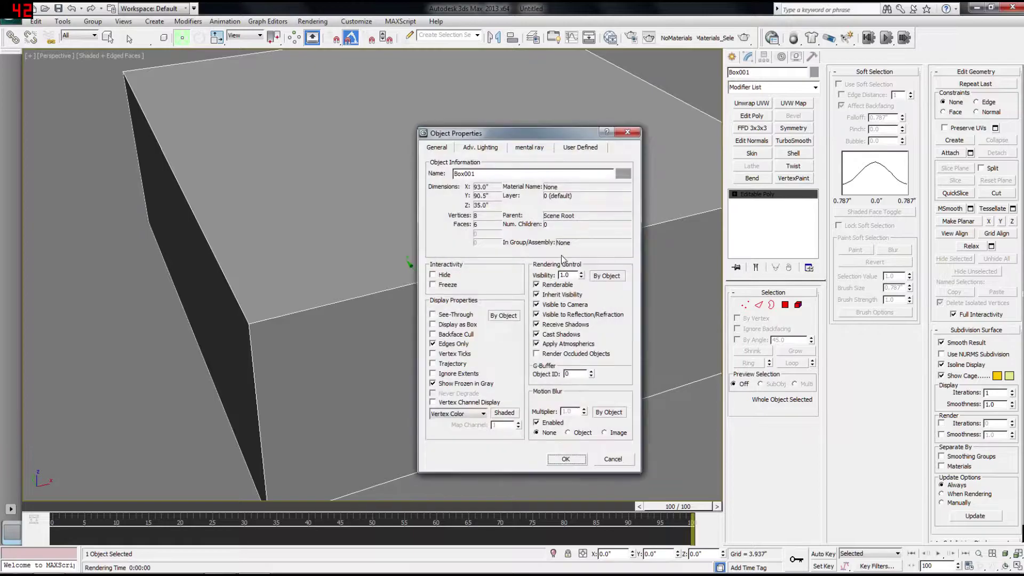
left_click(537, 285)
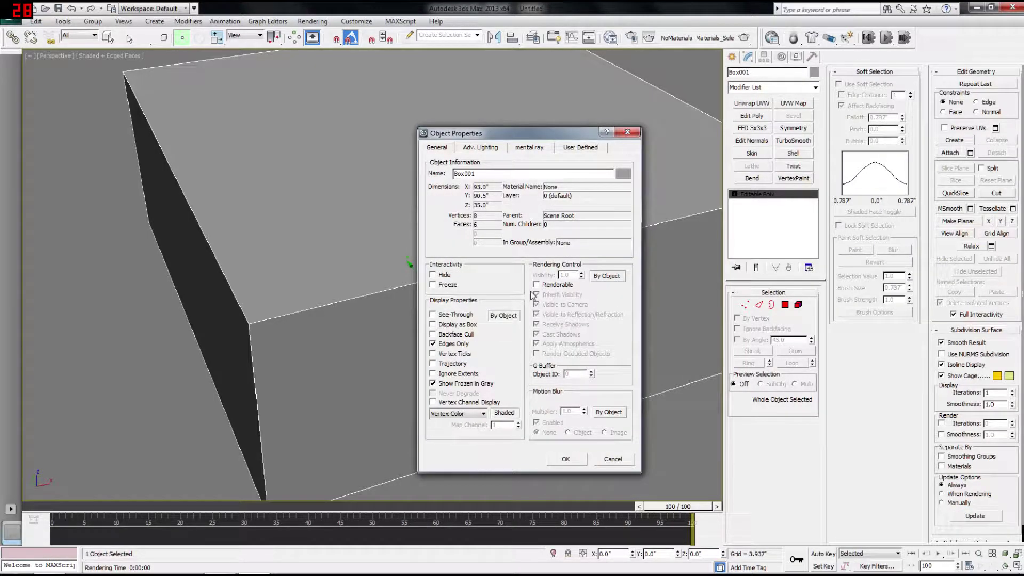
left_click(433, 325)
left_click(565, 459)
scroll(497, 330, "down", 8)
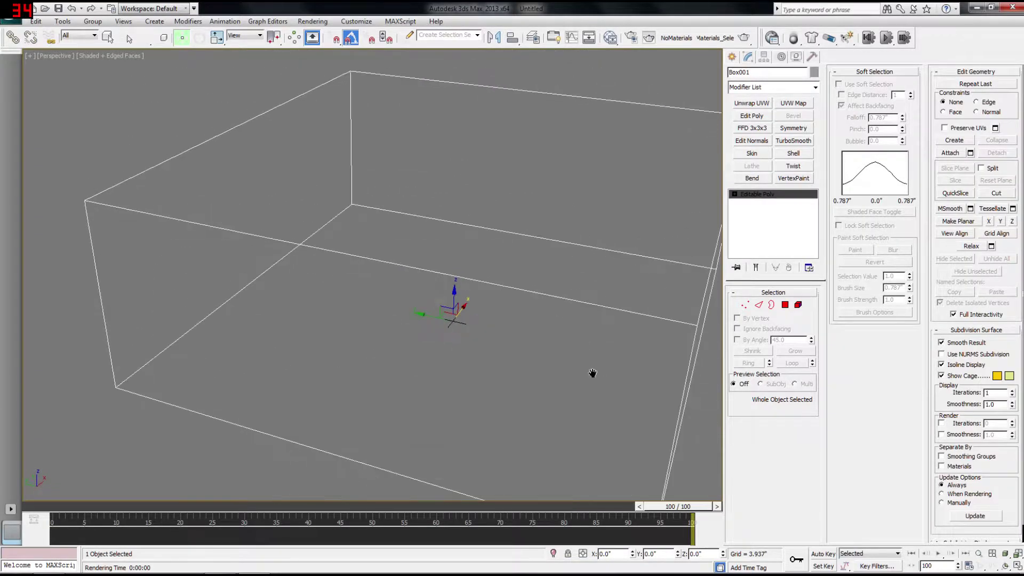
middle_click_drag(503, 416, 520, 403, "alt")
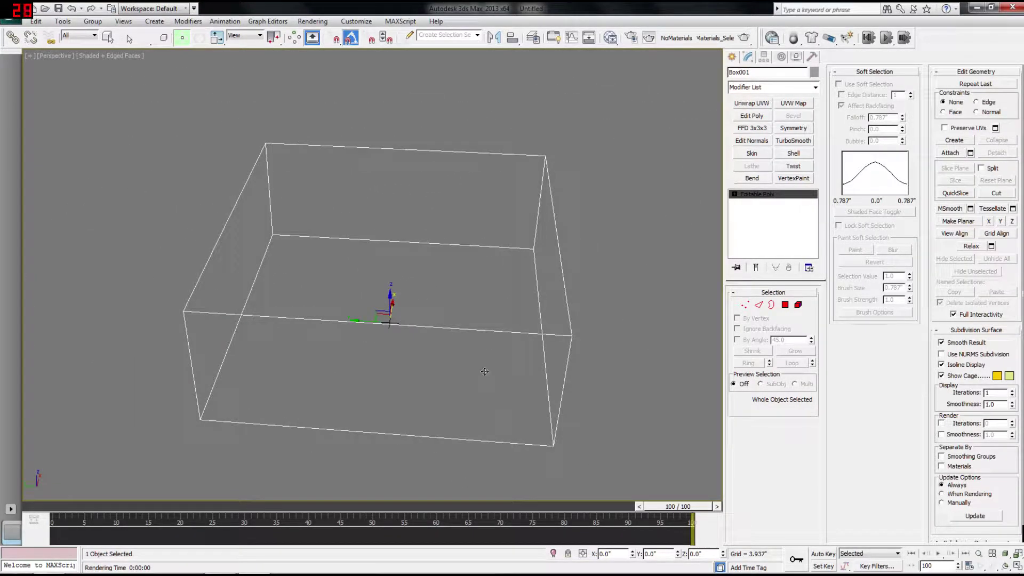
Step: Duplicate the reference box as one copy offset about 10.9" along Y, and convert the copy to an Editable Poly
left_click_drag(370, 323, 335, 324, "shift")
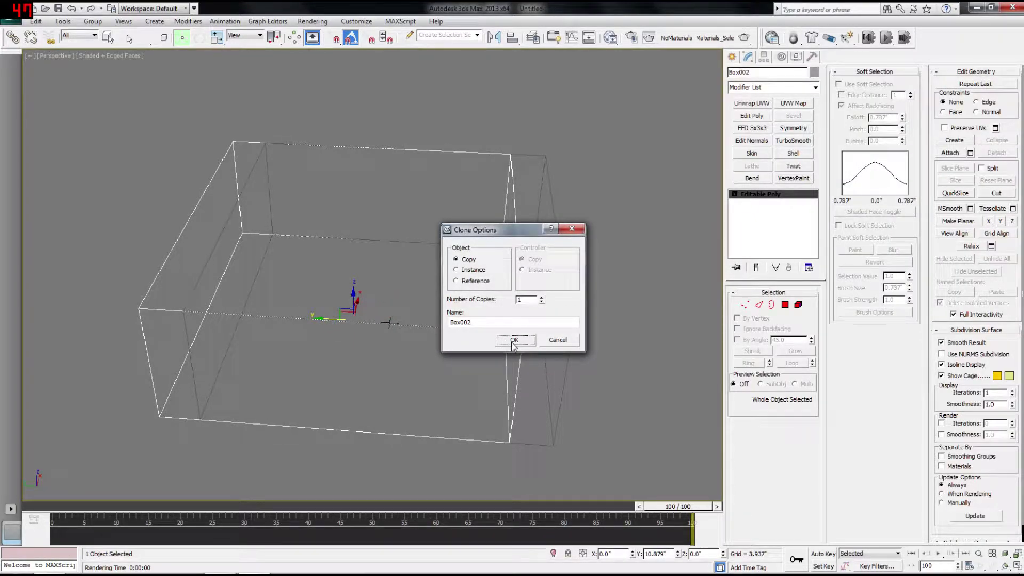
left_click(513, 340)
mouse_move(457, 279)
middle_mouse_down("alt")
mouse_move(494, 308)
mouse_move(480, 320)
middle_mouse_up("alt")
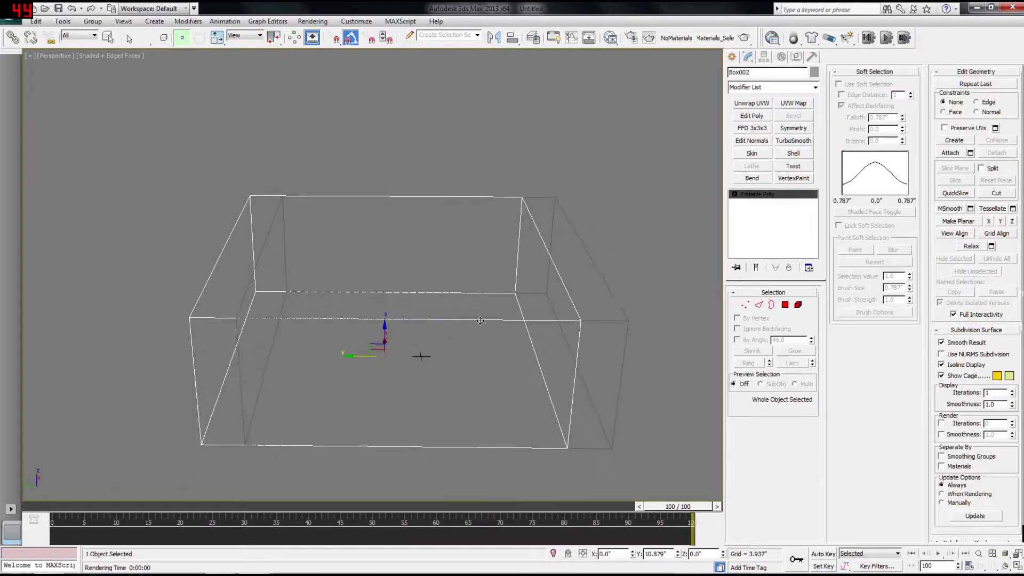
right_click(469, 322)
mouse_move(548, 426)
left_click(596, 433)
Step: Make the copied box renderable and turn off Display as Box in its object properties
right_click(480, 318)
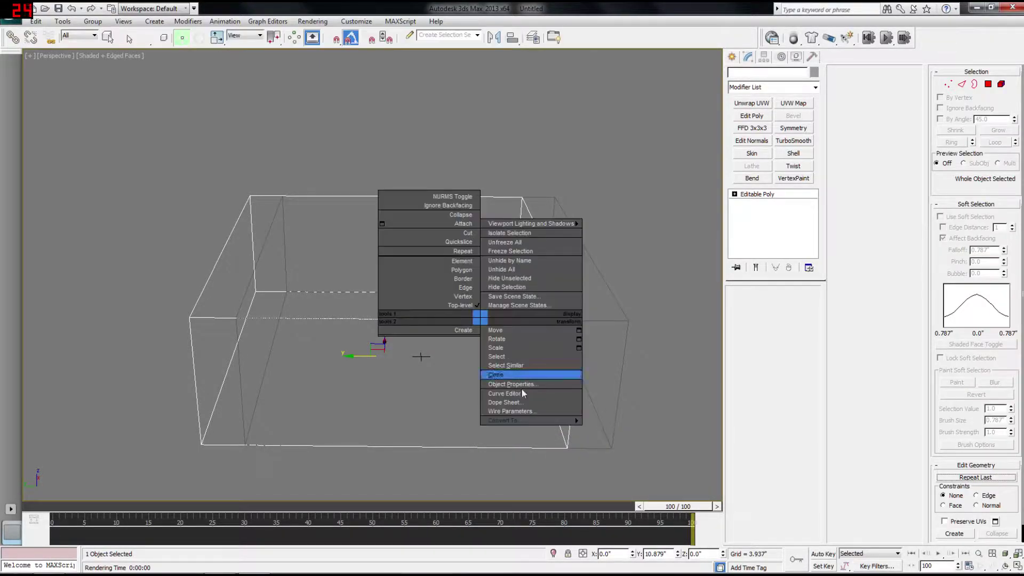
left_click(523, 387)
left_click(536, 284)
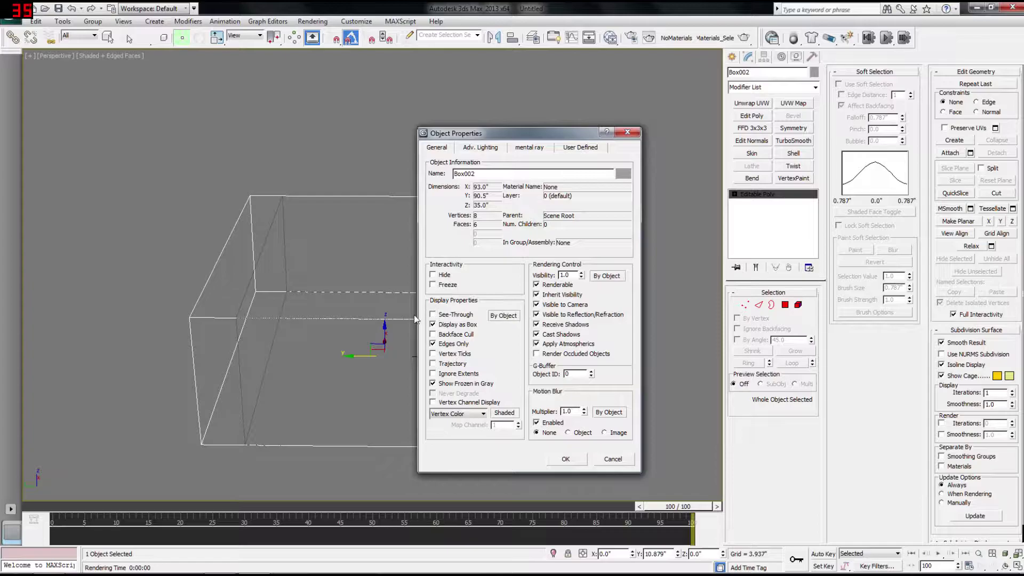
left_click(433, 324)
left_click(564, 460)
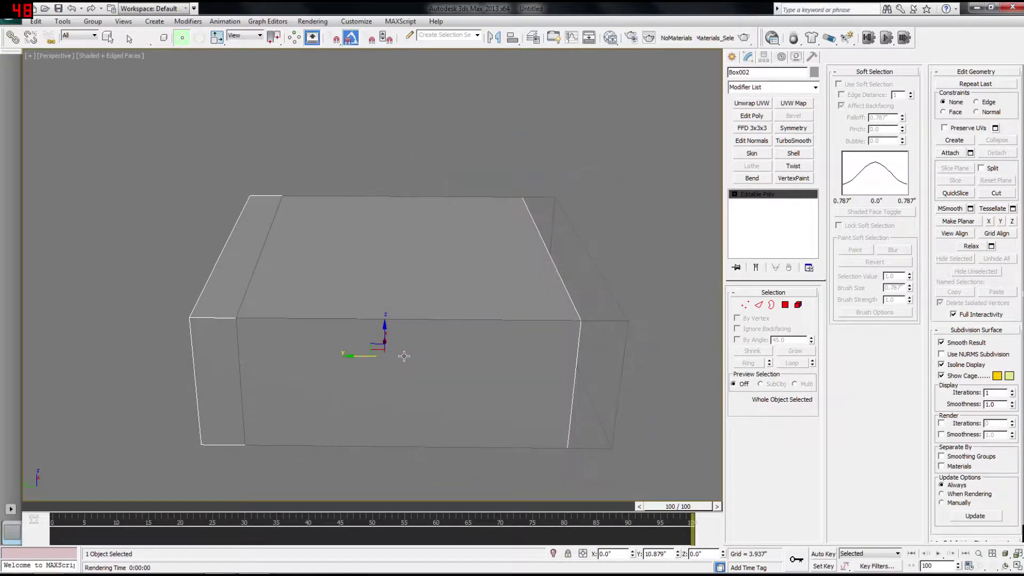
Step: Select the four vertices at the copy's negative Y end in wireframe display and move them to about Y 51", thinning it into a panel
scroll(363, 331, "up", 3)
scroll(376, 330, "down", 2)
key("1")
left_click_drag(461, 171, 678, 480)
key("F3")
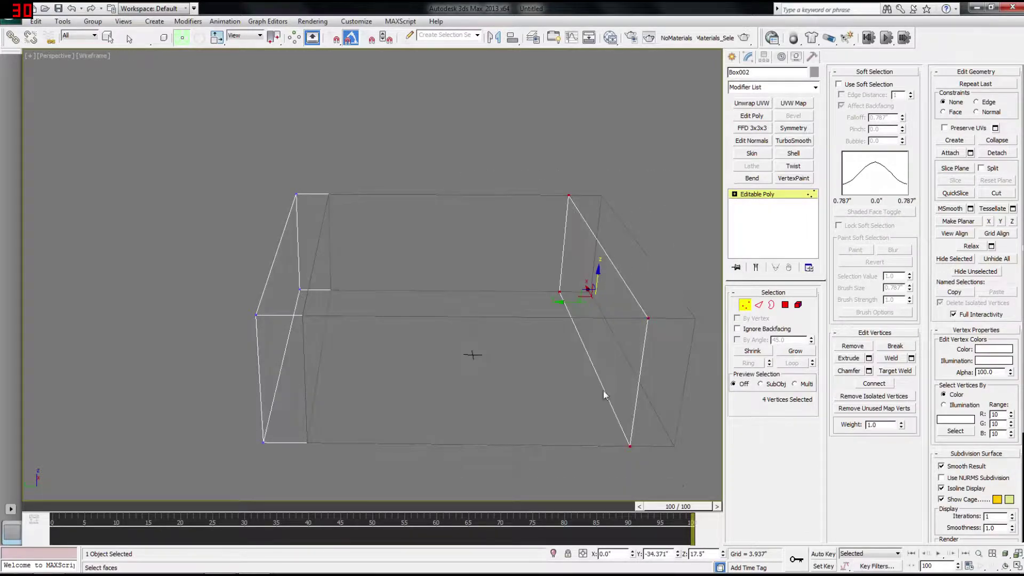
left_click_drag(568, 302, 278, 303)
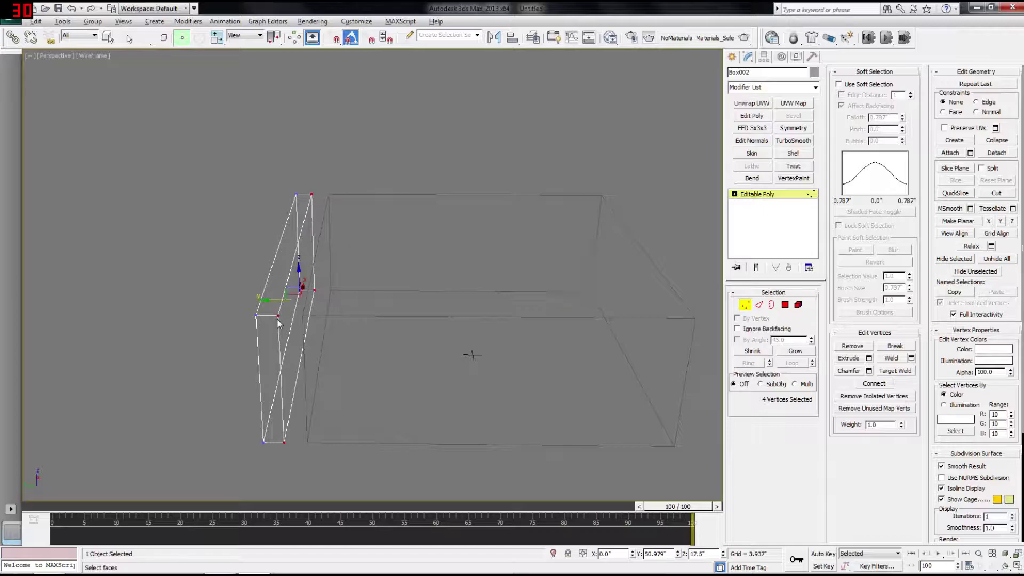
Step: Examine the side-view bed reference image bedFrameSide.jpg for the headboard's thickness
key("alt+Tab")
key("alt+Tab")
key("alt+Tab")
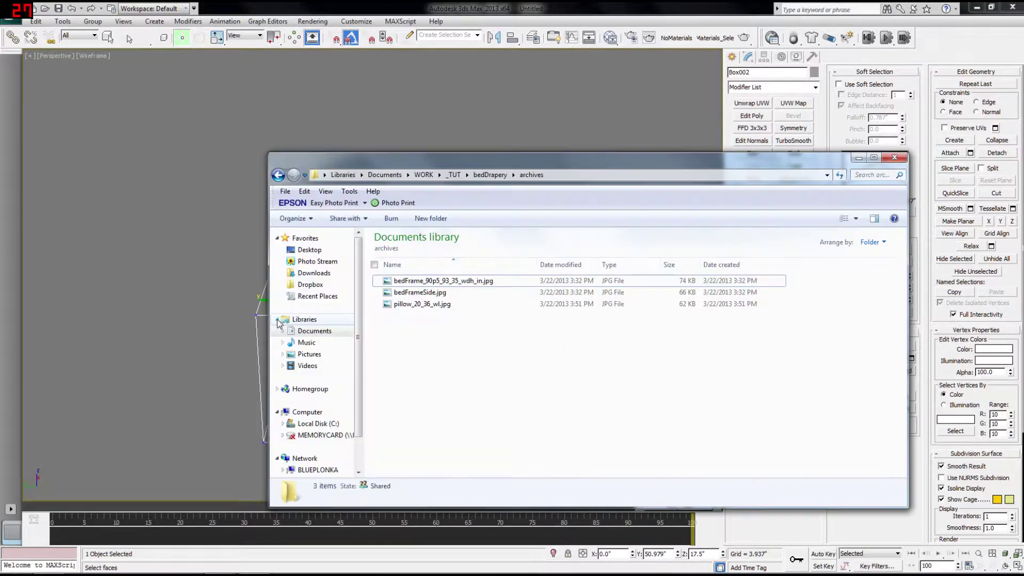
key("alt+Tab")
mouse_move(431, 290)
middle_mouse_down("alt")
mouse_move(332, 366)
mouse_move(418, 299)
middle_mouse_up("alt")
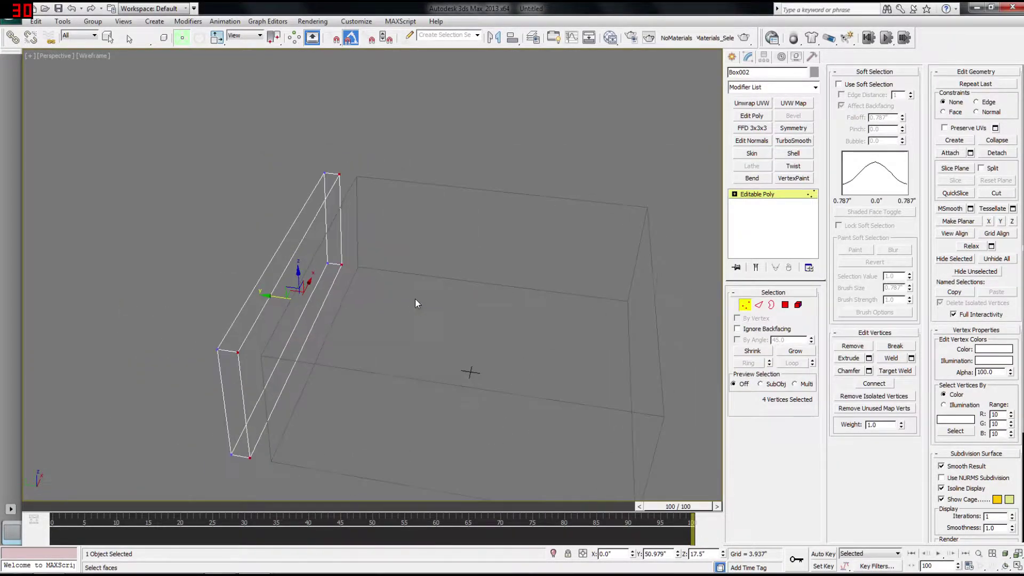
key("alt+Tab")
key("alt+Tab")
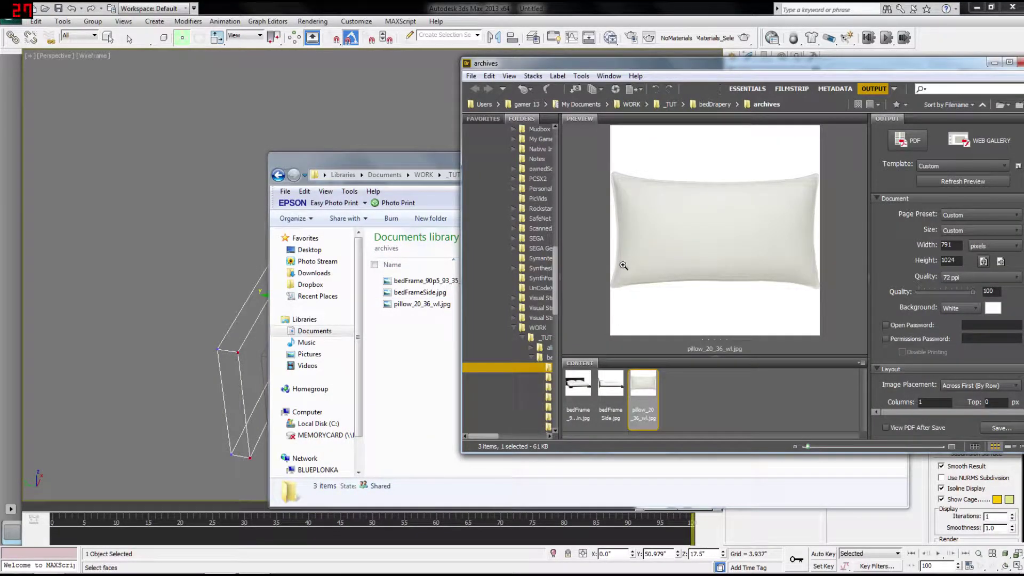
left_click(608, 385)
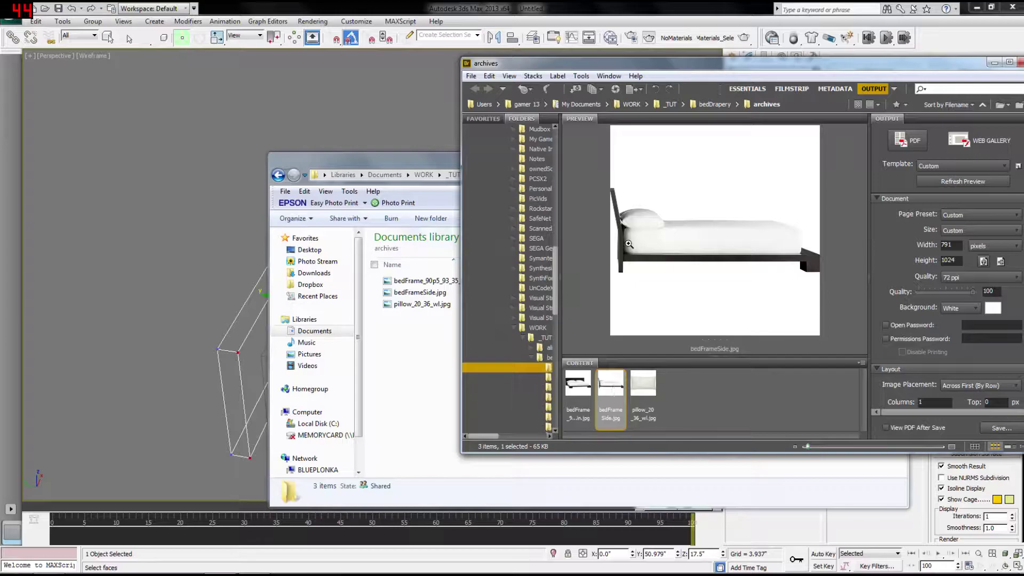
key("alt+Tab")
key("alt+Tab")
key("alt+Tab")
Step: Thin the panel further by moving its four inner vertices along Y to about 54.1", checking against the side-view reference
middle_click_drag(281, 292, 301, 296, "alt")
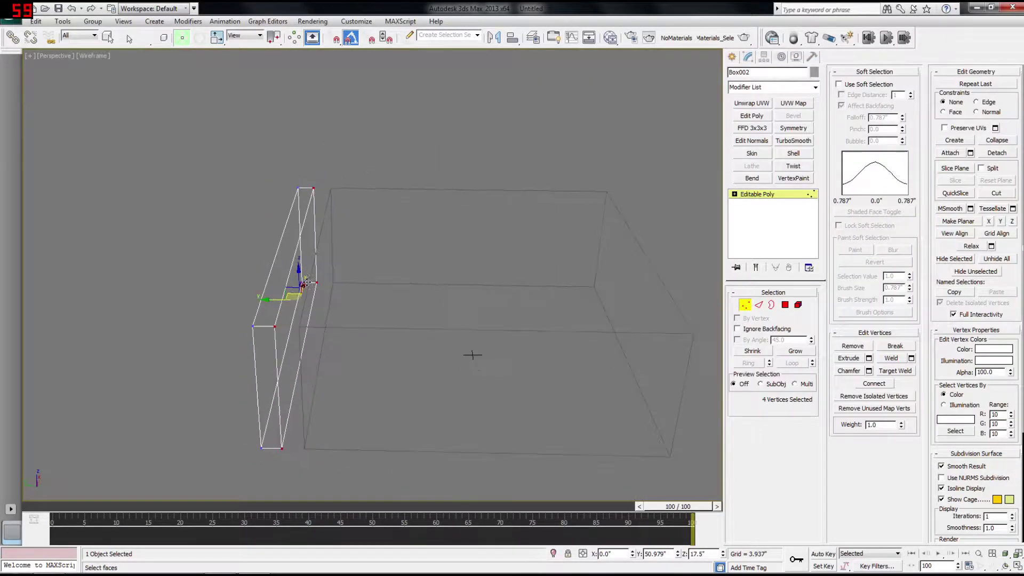
left_click_drag(280, 299, 271, 307)
key("alt+Tab")
key("alt+Tab")
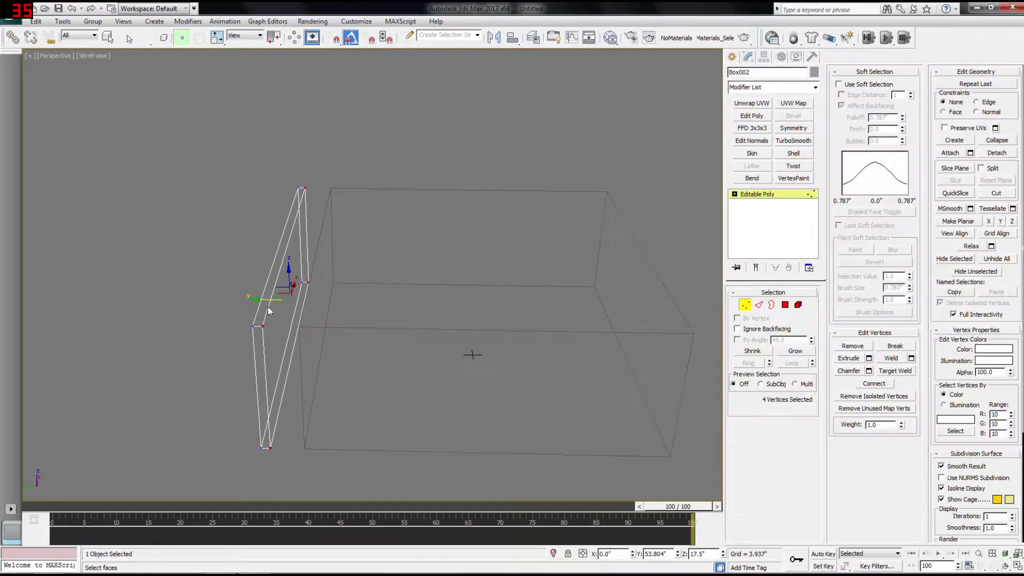
left_click_drag(267, 302, 267, 304)
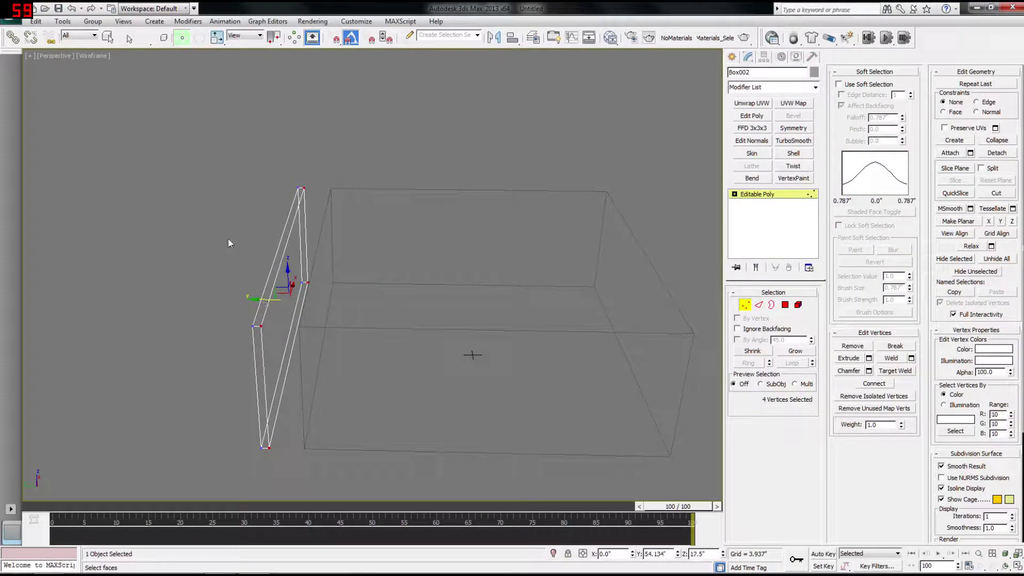
Step: Return to object level, center the panel's pivot on the object, and set the pivot's Z position to 0
left_click(770, 196)
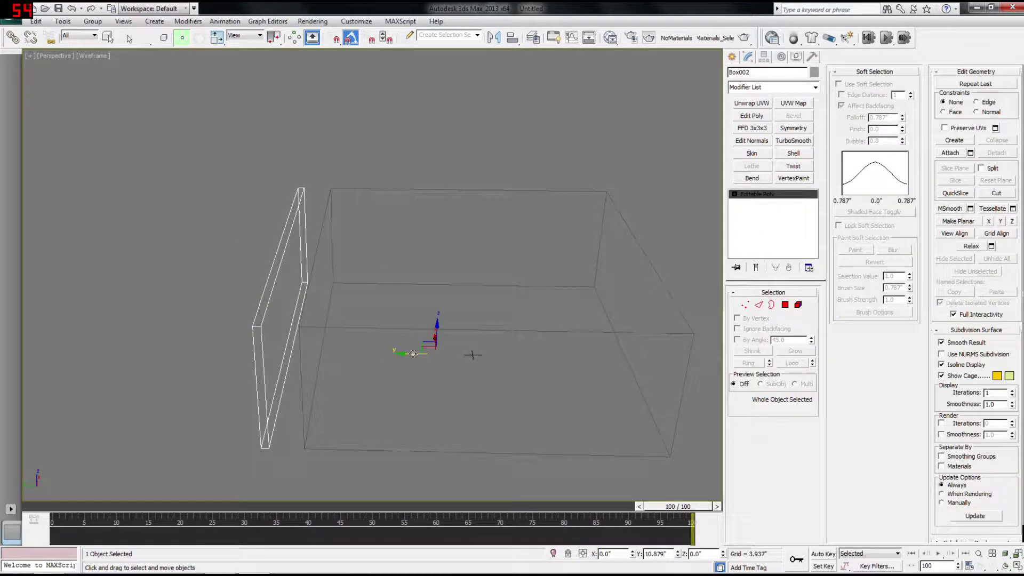
left_click(764, 57)
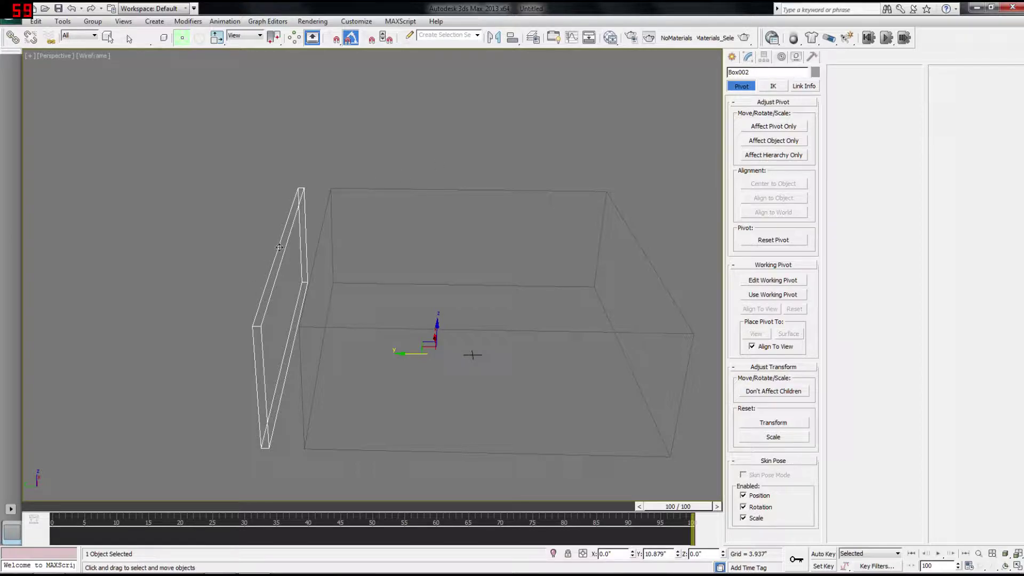
left_click(776, 128)
left_click(768, 184)
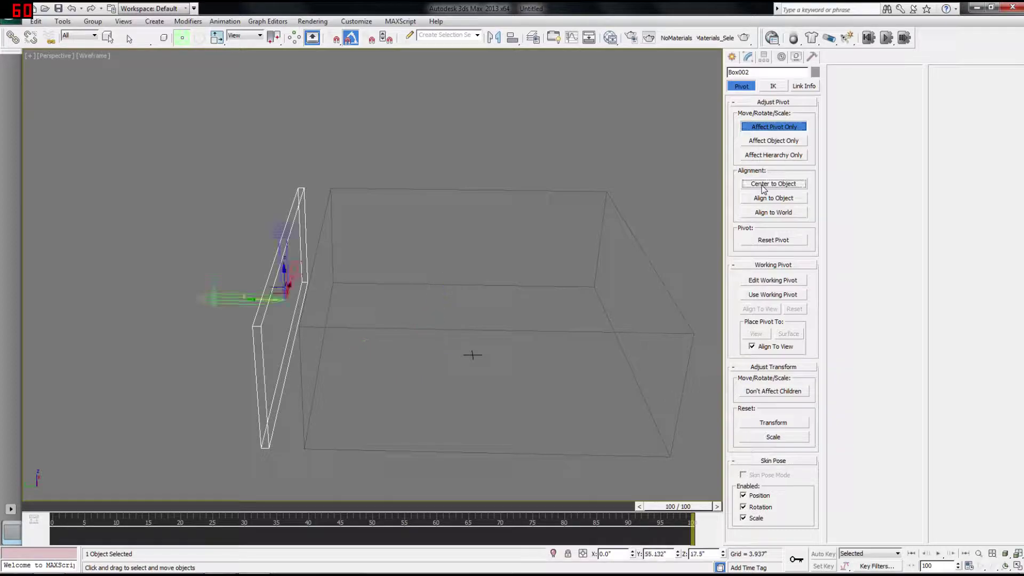
right_click(722, 556)
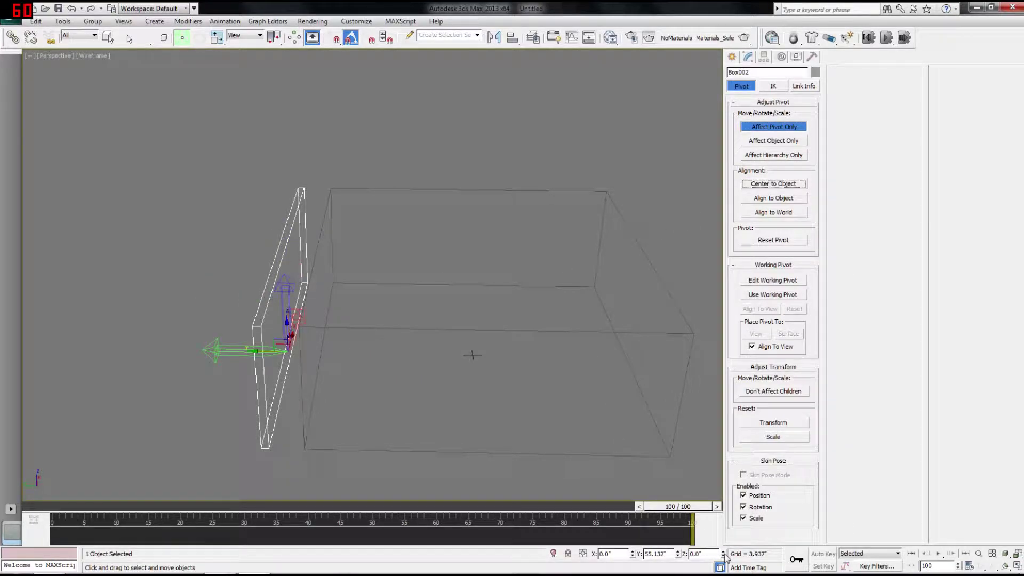
left_click(774, 126)
Step: Move the panel along Y to about 44.1" so its outer face is flush with the end of the reference box
scroll(423, 270, "up", 5)
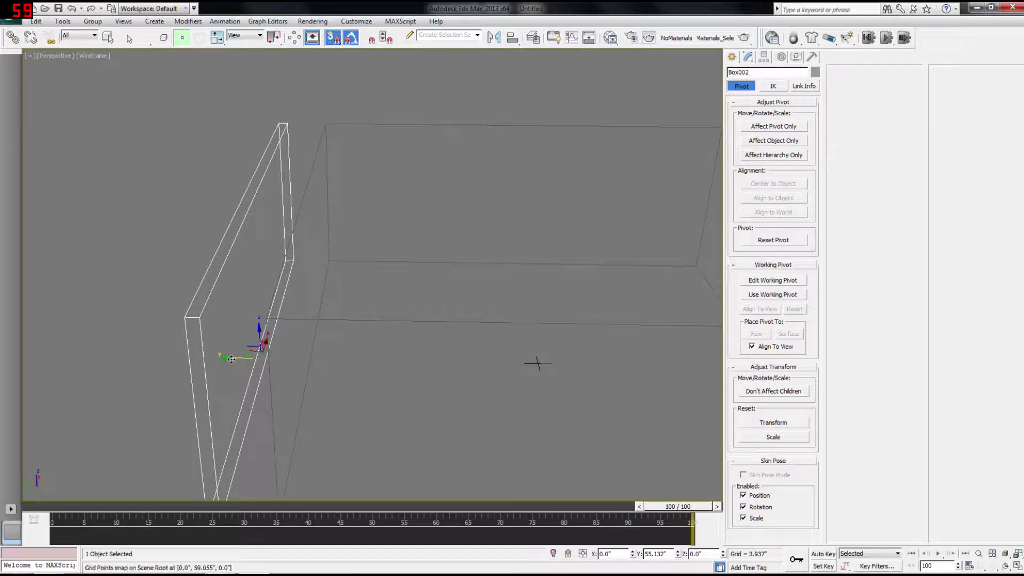
left_click_drag(290, 363, 286, 368)
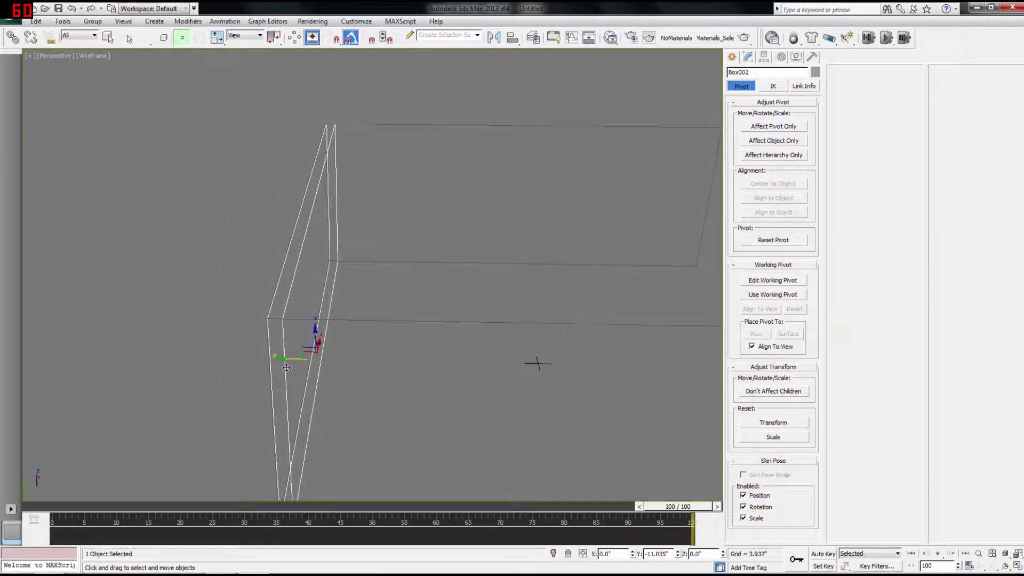
middle_click_drag(286, 368, 363, 297)
middle_click_drag(354, 372, 313, 299)
scroll(344, 355, "up", 2)
left_click_drag(341, 222, 341, 225)
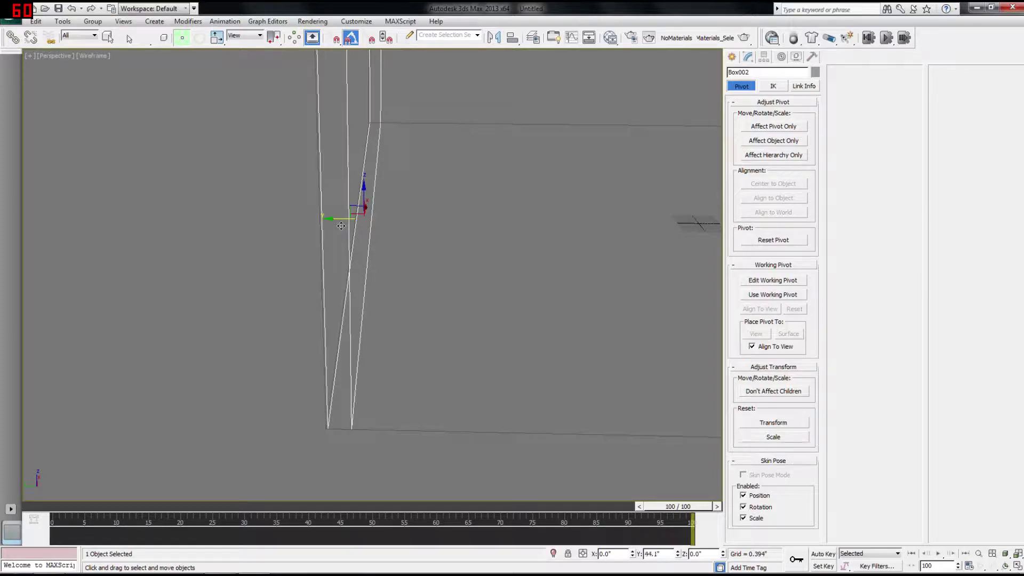
scroll(341, 274, "down", 3)
Step: Compare the positioned panel with the headboard in the side-view reference image bedFrameSide.jpg
key("alt+Tab")
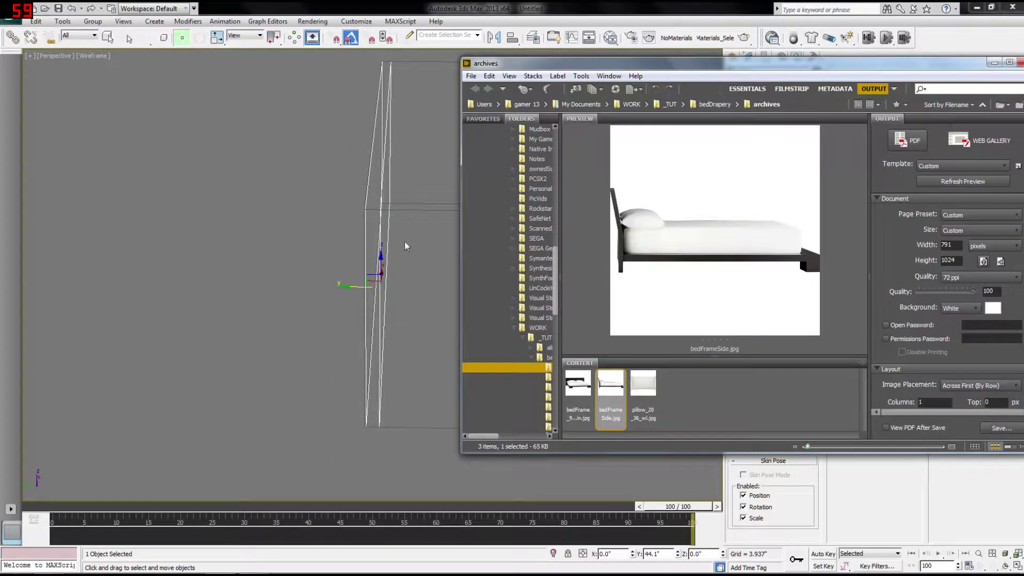
key("alt+Tab")
middle_click_drag(405, 243, 377, 313)
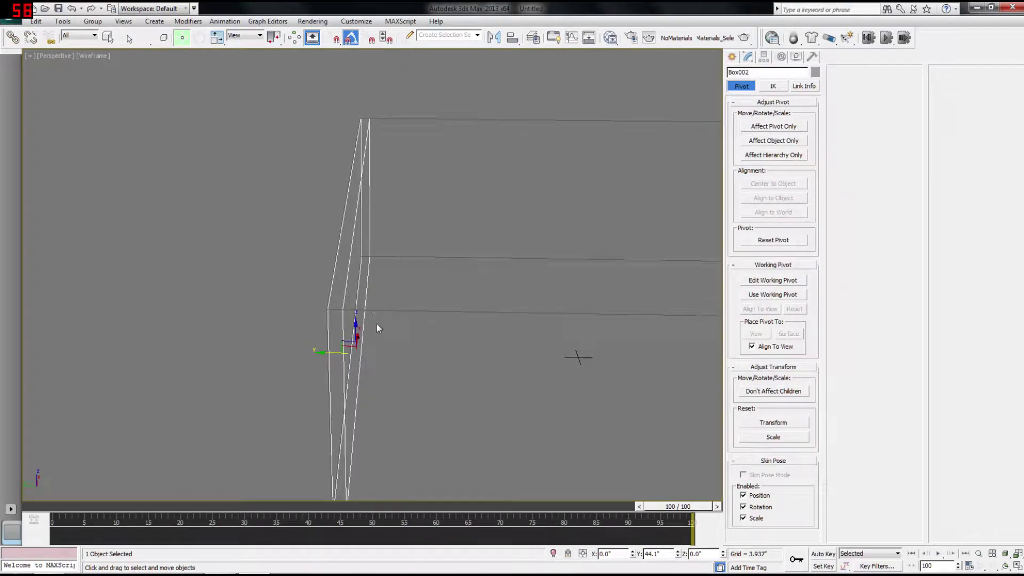
middle_click_drag(379, 360, 386, 321)
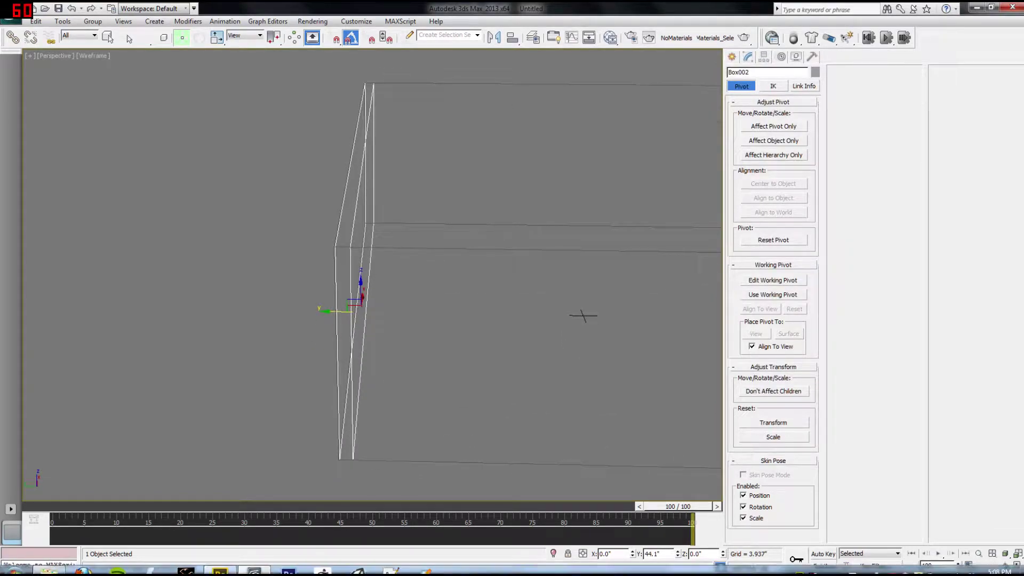
left_click(57, 570)
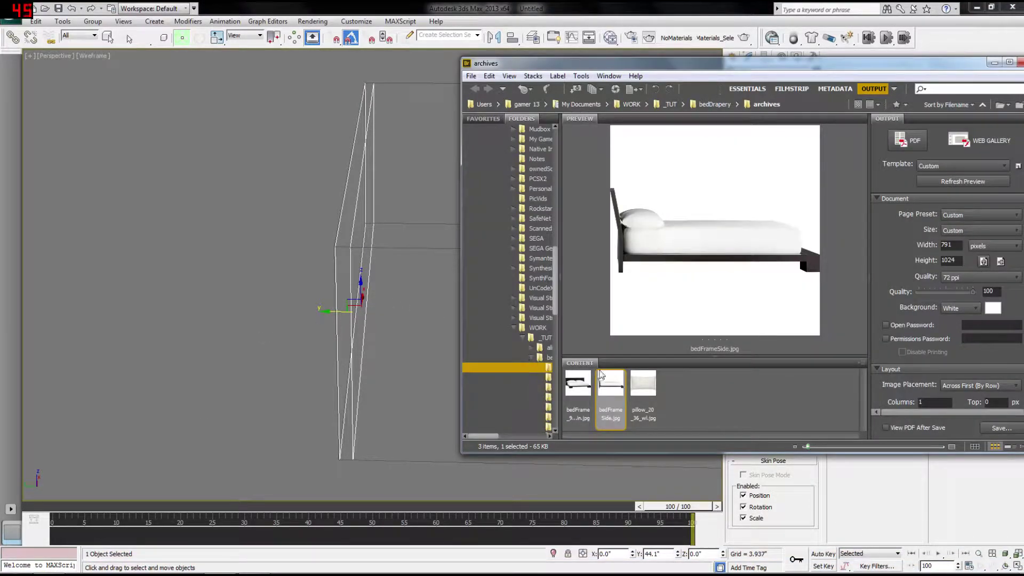
key("alt+Tab")
middle_click_drag(465, 343, 465, 324, "alt")
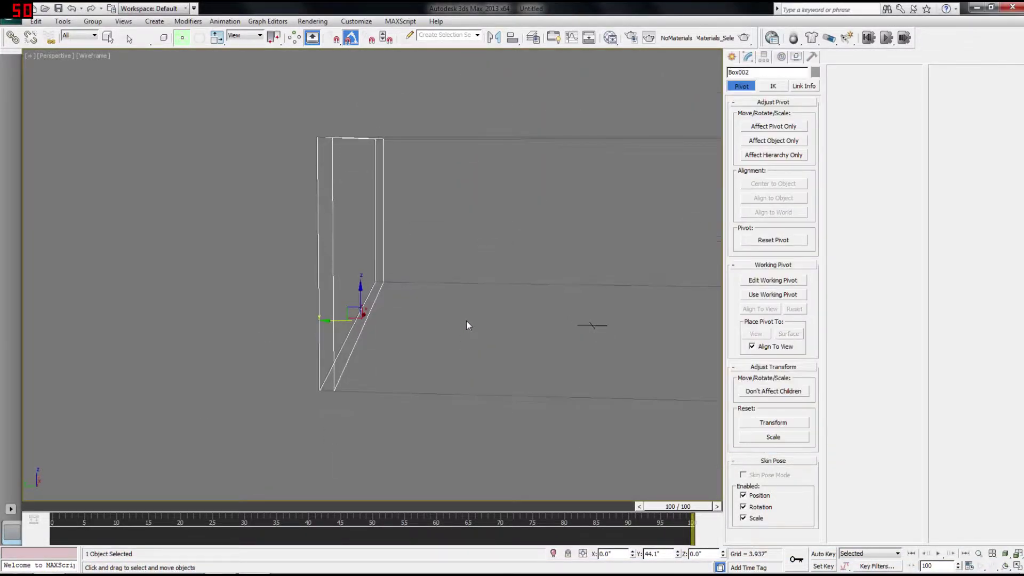
right_click(370, 236)
middle_click_drag(329, 263, 343, 275)
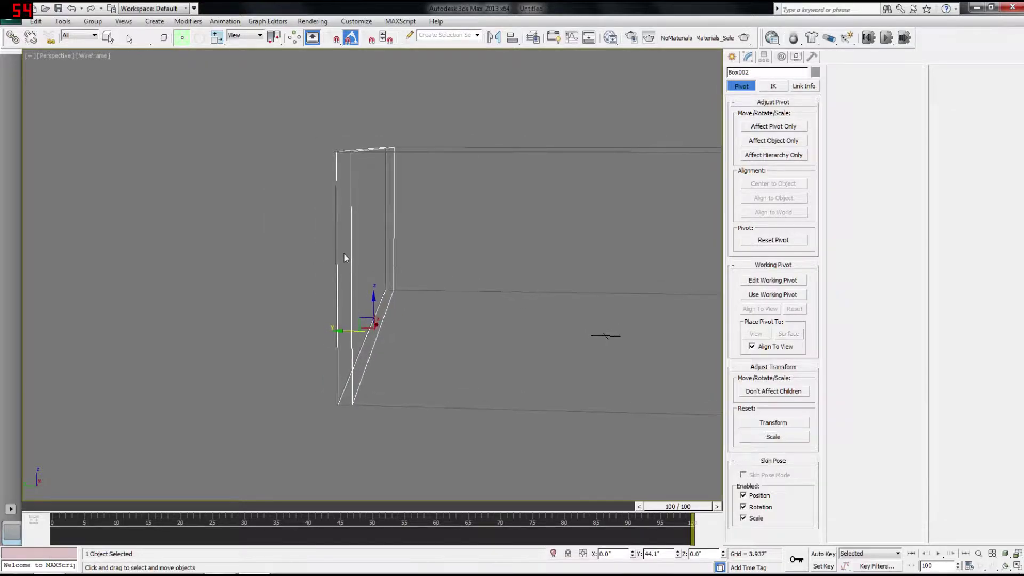
Step: Explore the panel's Editable Poly sub-object levels, going through Vertex, Edge, Border and Polygon
key("2")
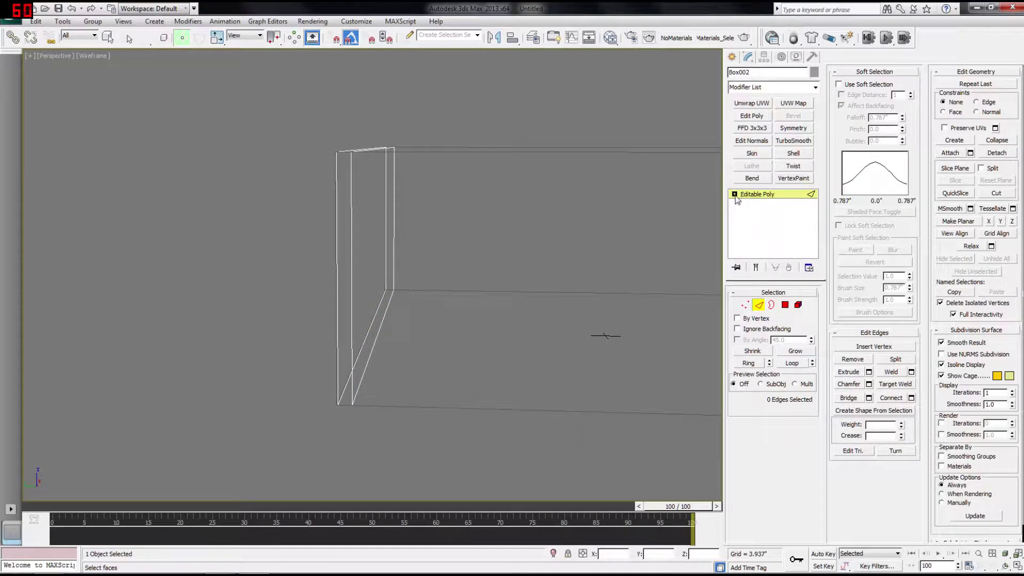
left_click(735, 194)
left_click(752, 212)
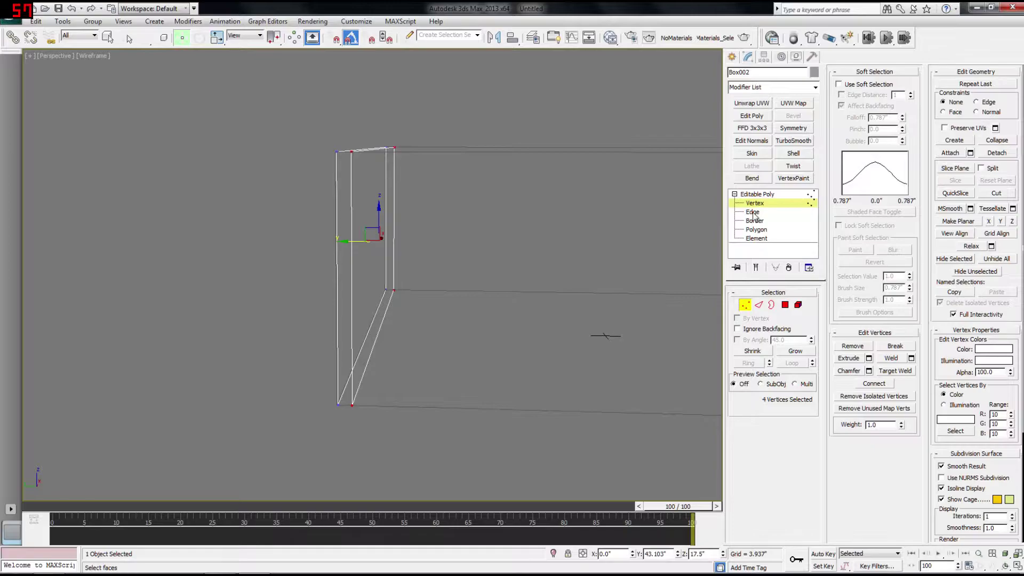
left_click(752, 212)
left_click(754, 221)
left_click(752, 230)
left_click(753, 212)
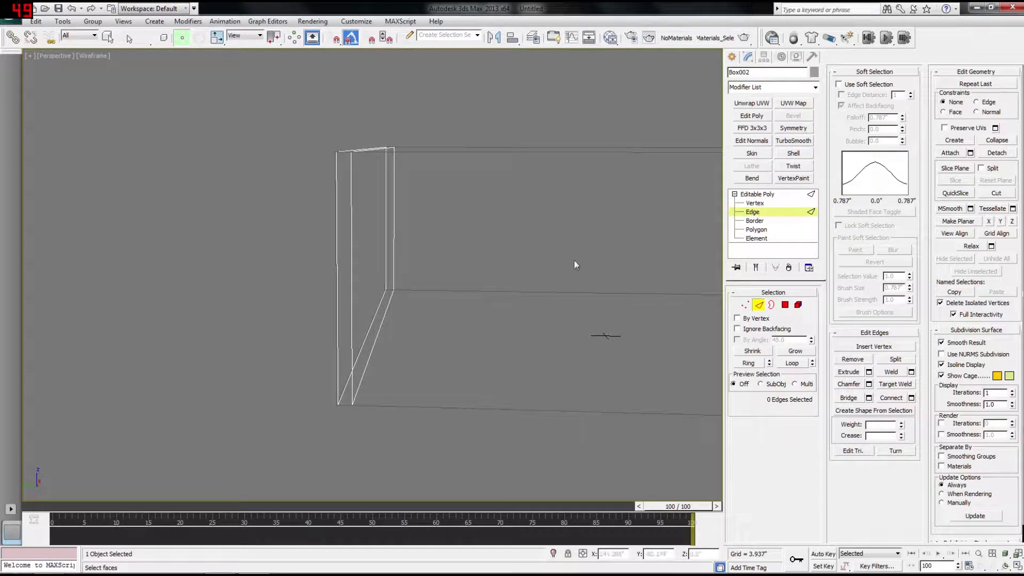
left_click(757, 222)
left_click(758, 227)
Step: Connect the panel's four vertical edges with a horizontal edge loop at mid-height, comparing with the side-view reference image
key("2")
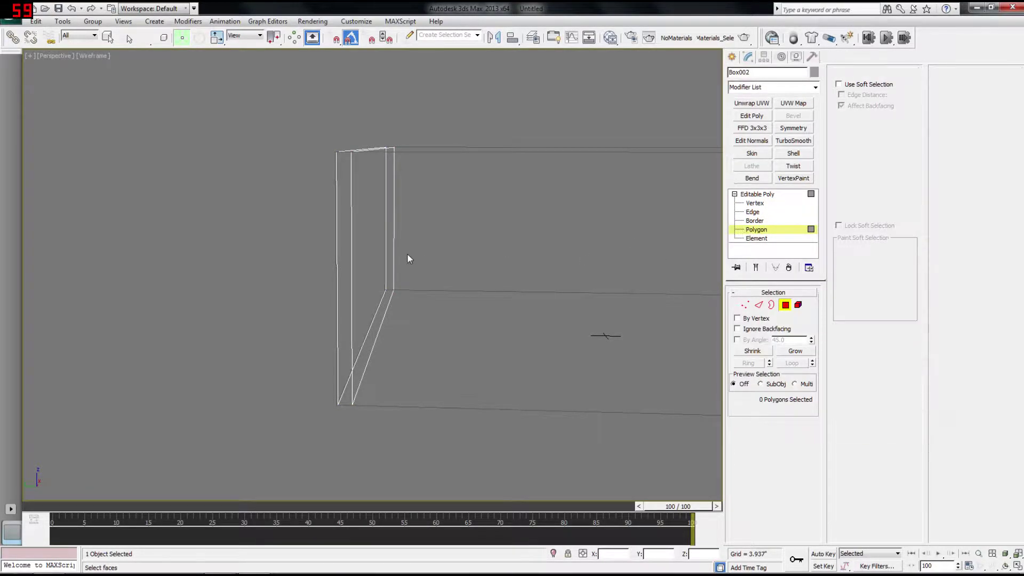
left_click_drag(384, 207, 457, 220)
left_click(897, 397)
middle_click_drag(641, 337, 640, 328, "alt")
key("alt+Tab")
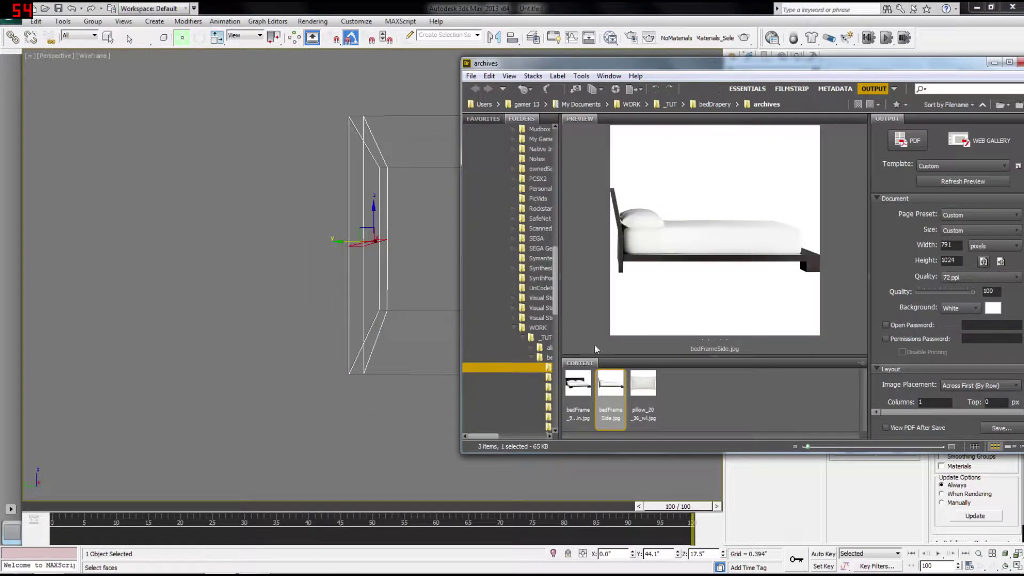
key("alt+Tab")
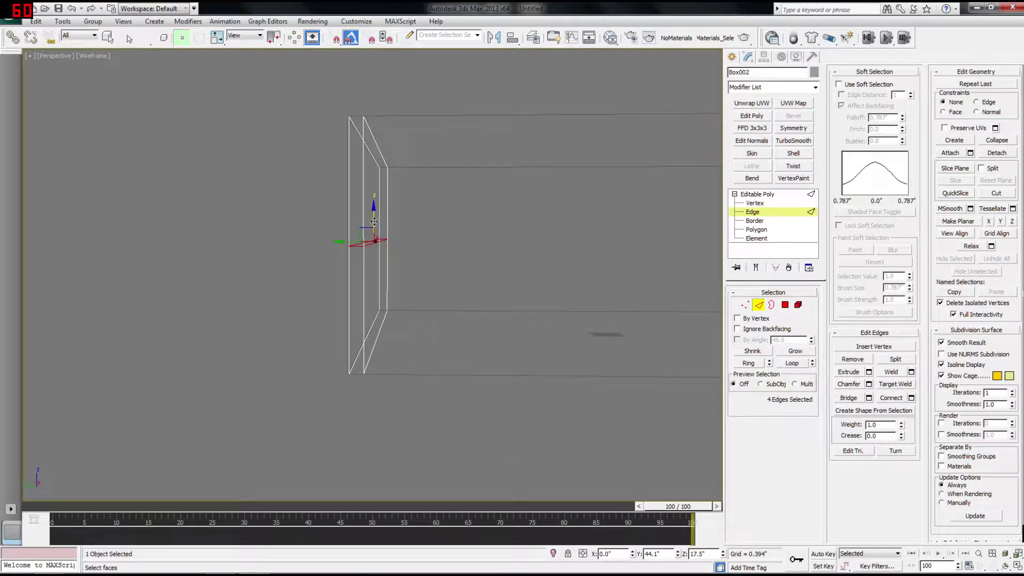
middle_click_drag(374, 217, 424, 267, "alt")
key("alt+Tab")
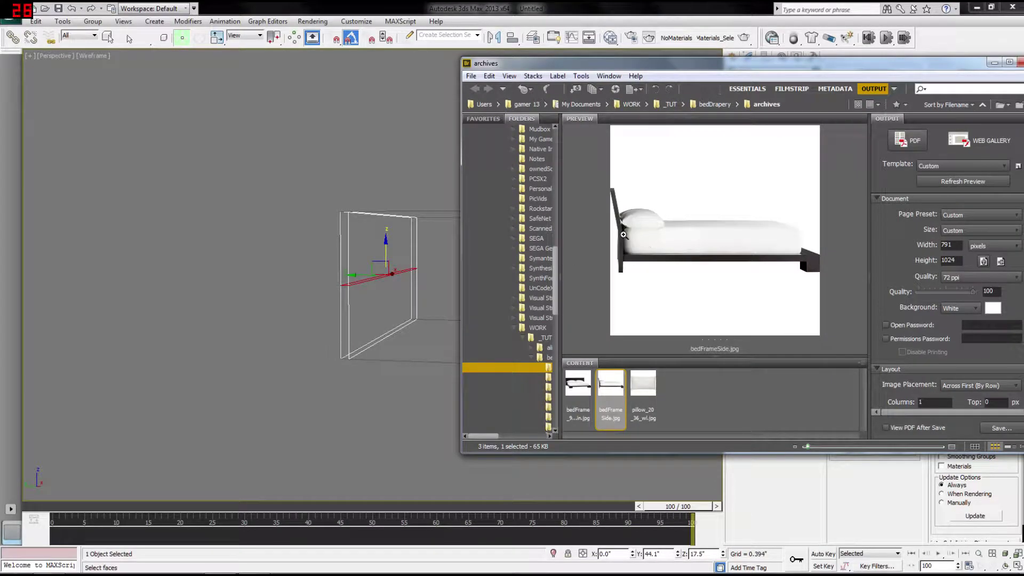
key("alt+Tab")
mouse_move(460, 277)
middle_mouse_down("alt")
mouse_move(476, 275)
mouse_move(447, 274)
middle_mouse_up("alt")
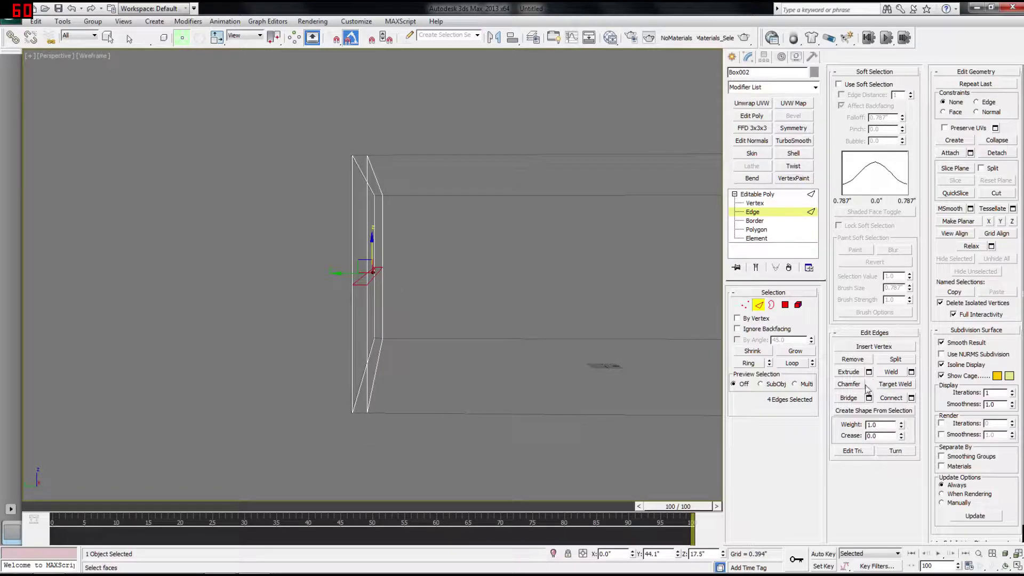
Step: Move the panel's middle and bottom vertices inward along Y to about 41.6" so the upper part slants like the reference headboard
key("1")
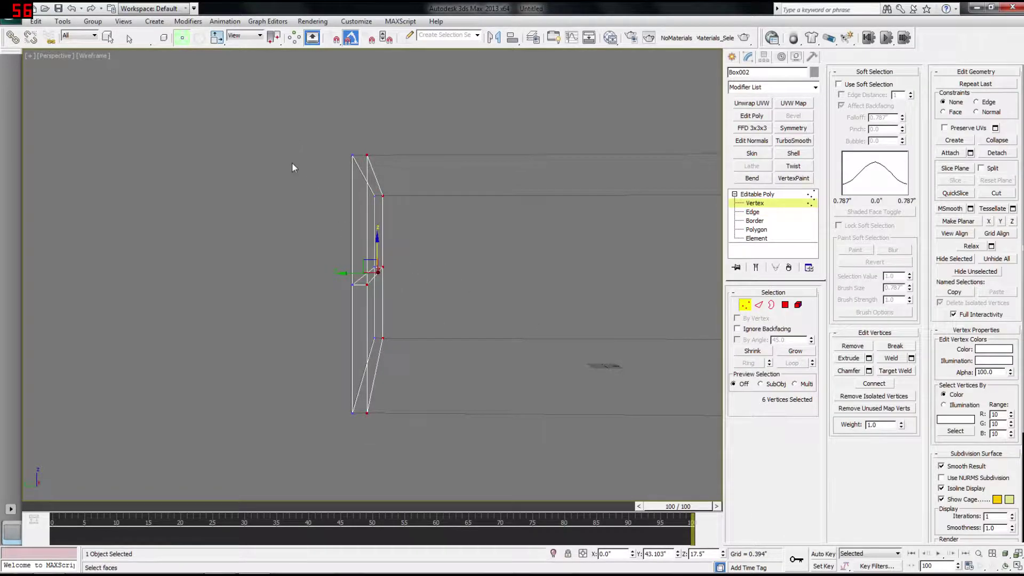
left_click_drag(450, 462, 450, 462)
key("alt+Tab")
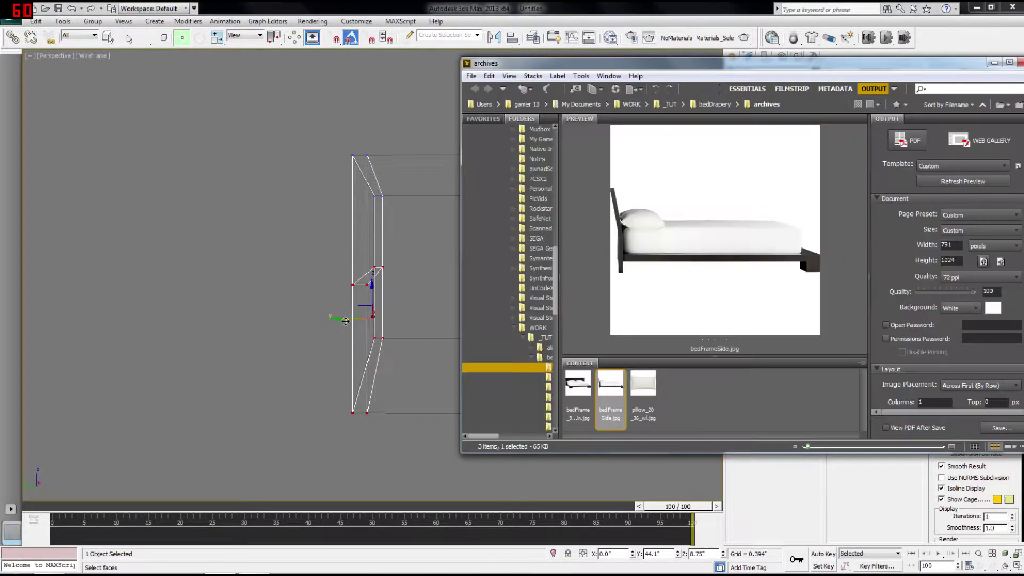
key("alt+Tab")
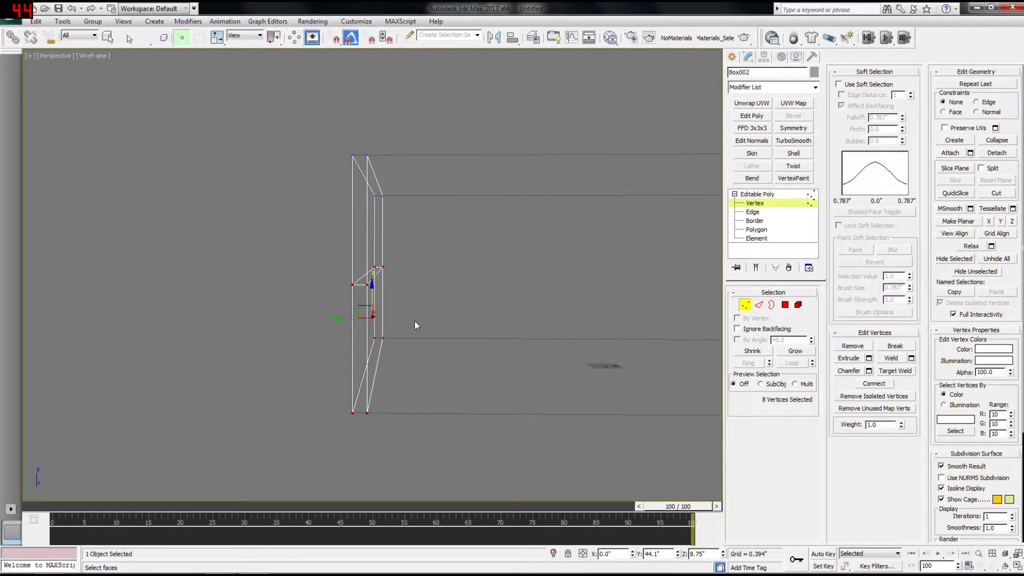
left_click_drag(350, 321, 361, 320)
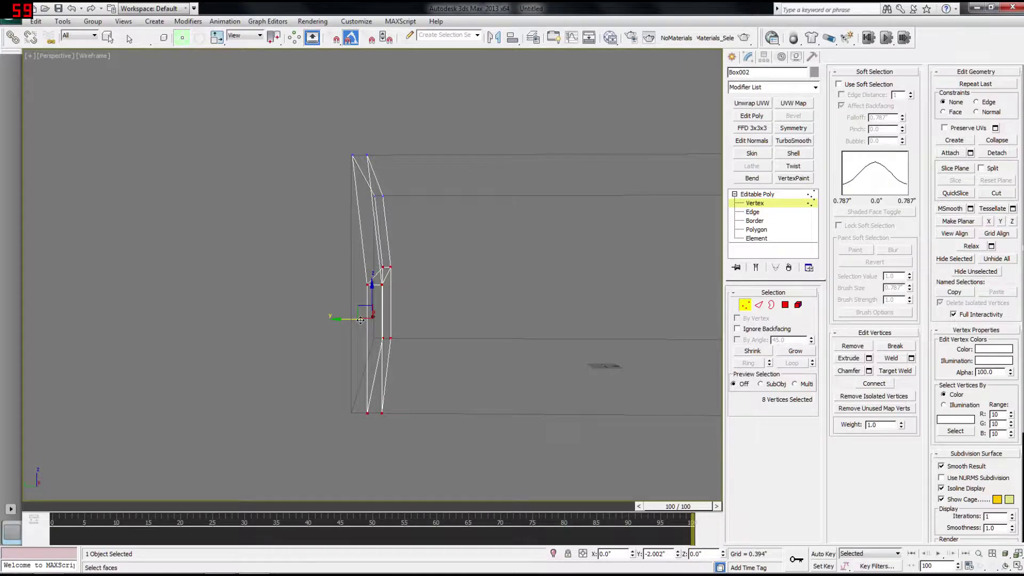
key("alt+Tab")
key("alt+Tab")
left_click_drag(360, 320, 363, 319)
key("alt+Tab")
key("alt+Tab")
Step: Inspect the bent headboard panel from several angles and compare its profile with bedFrameSide.jpg
middle_click_drag(405, 310, 460, 293, "alt")
scroll(413, 315, "down", 3)
scroll(418, 307, "up", 3)
key("alt+Tab")
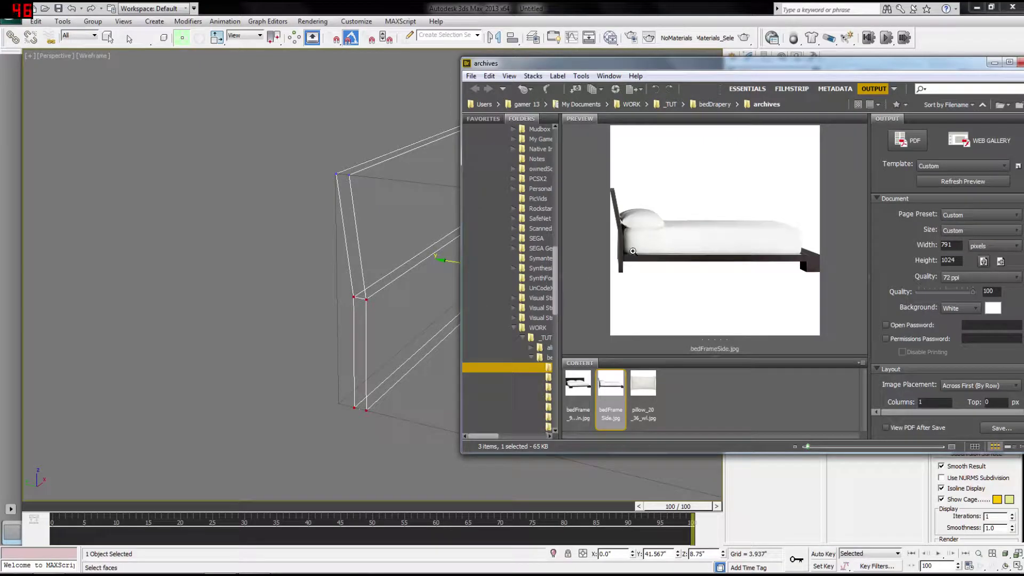
key("alt+Tab")
middle_click_drag(566, 276, 452, 256, "alt")
scroll(503, 279, "down", 3)
scroll(454, 289, "up", 3)
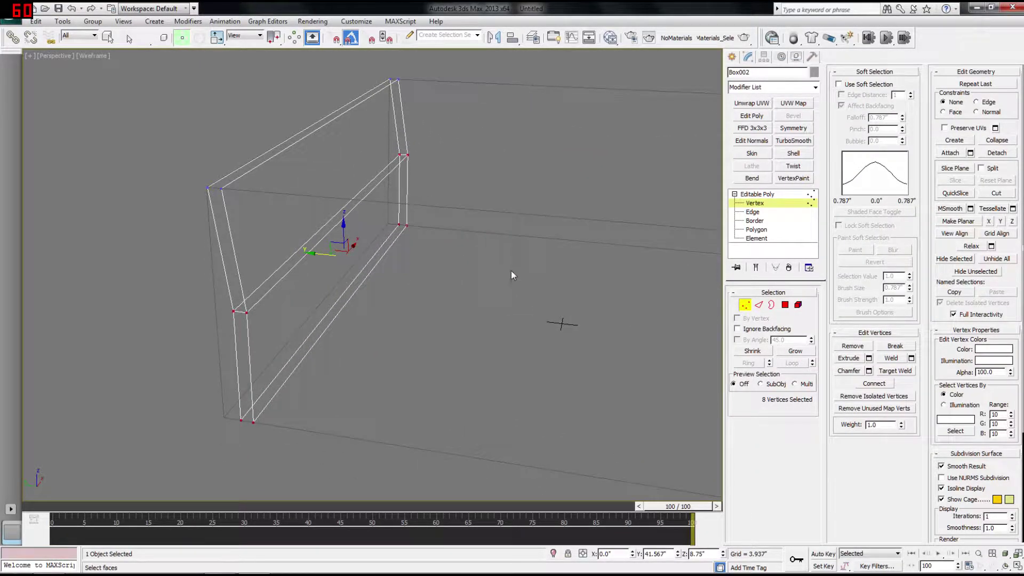
Step: Return to object level, select the large reference box and clone it in place as a copy
left_click(760, 195)
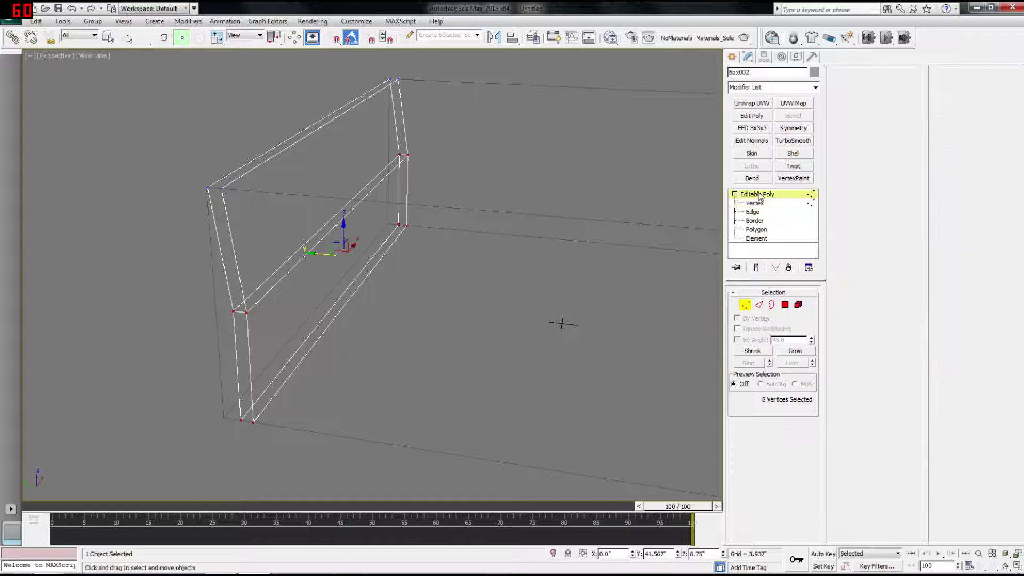
left_click(733, 58)
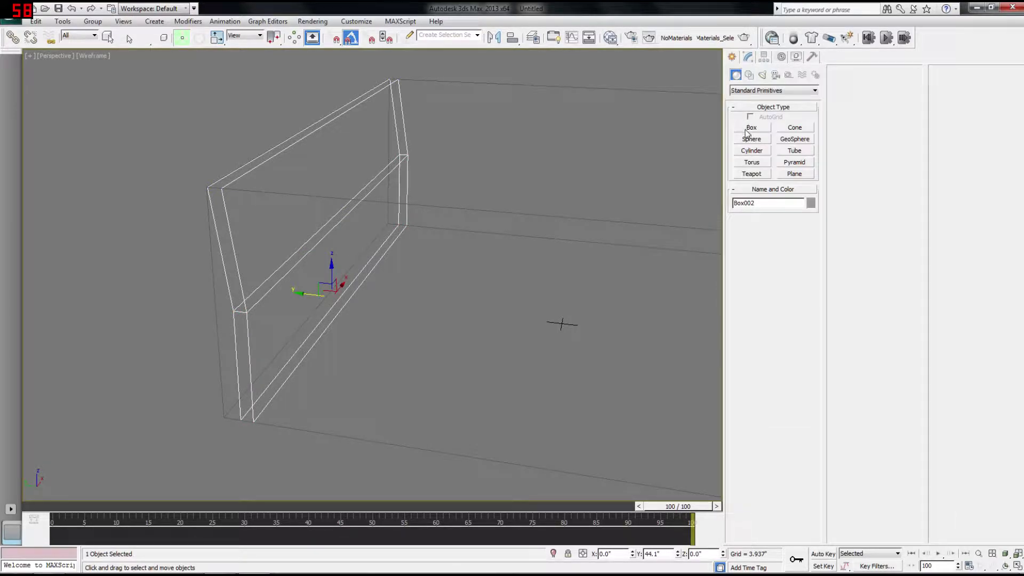
left_click(597, 88)
middle_click_drag(516, 231, 469, 264, "alt")
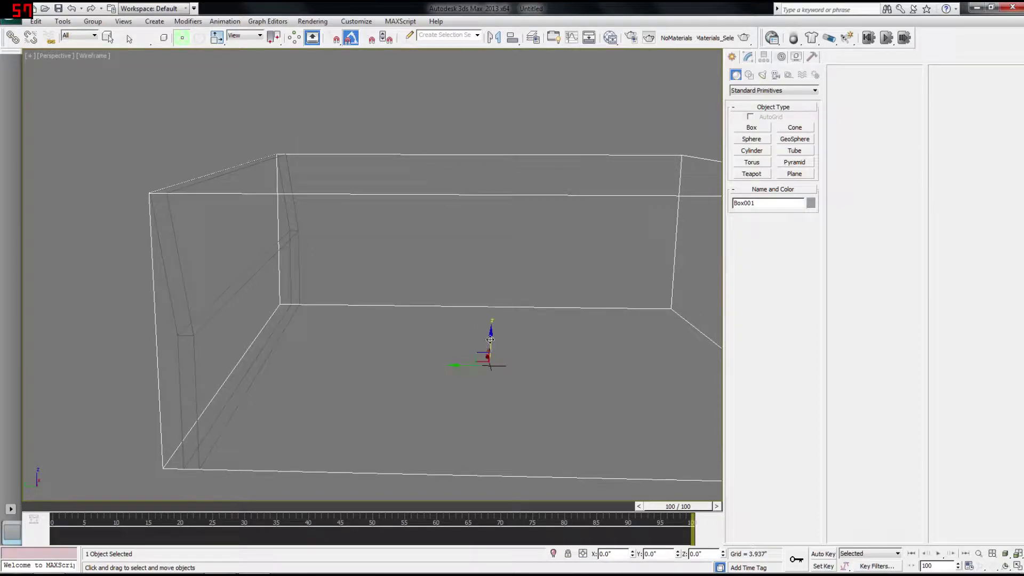
key("ctrl+v")
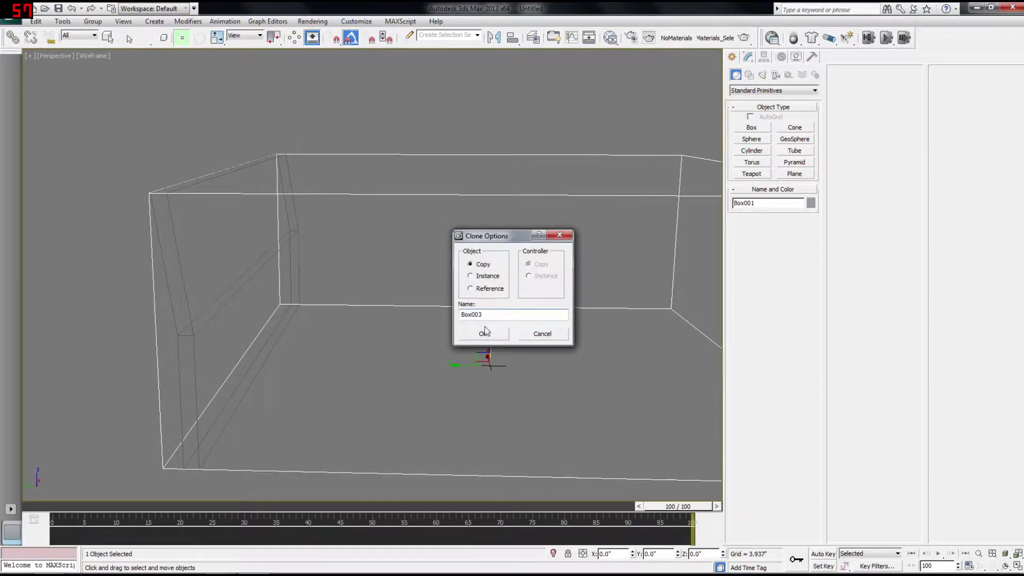
left_click(473, 276)
left_click(485, 334)
Step: Flatten the copied box along Z to about 6.6% to form a thin platform slab
key("r")
left_click_drag(491, 339, 492, 515)
middle_click_drag(465, 343, 465, 303)
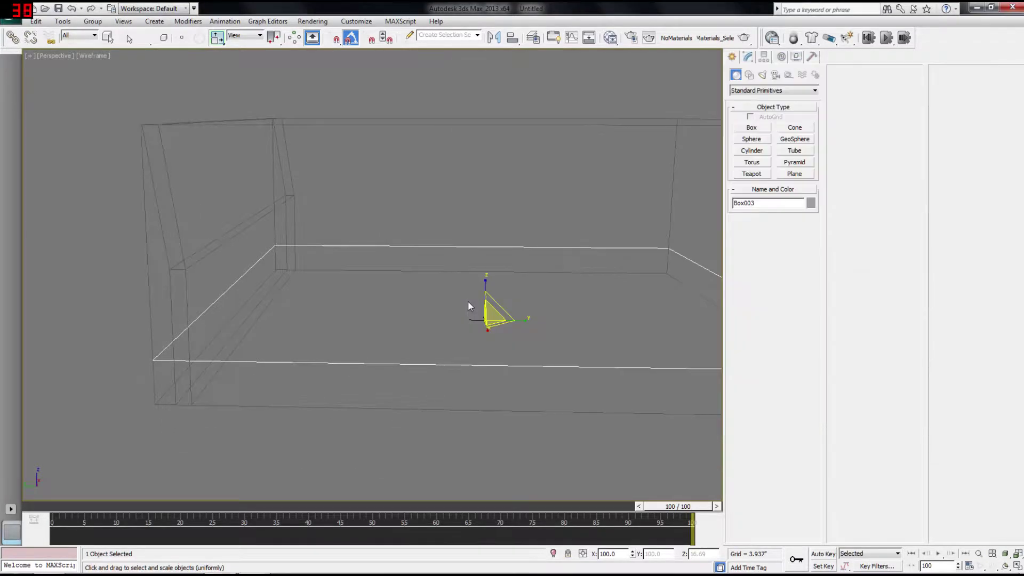
key("r")
left_click_drag(482, 283, 484, 342)
Step: Raise the platform slab along Z to about 4.8", matching the frame height in the side-view reference
key("w")
left_click_drag(486, 297, 486, 273)
key("alt+Tab")
key("alt+Tab")
middle_click_drag(377, 326, 373, 305, "alt")
middle_click_drag(373, 305, 277, 300)
left_click_drag(392, 265, 392, 258)
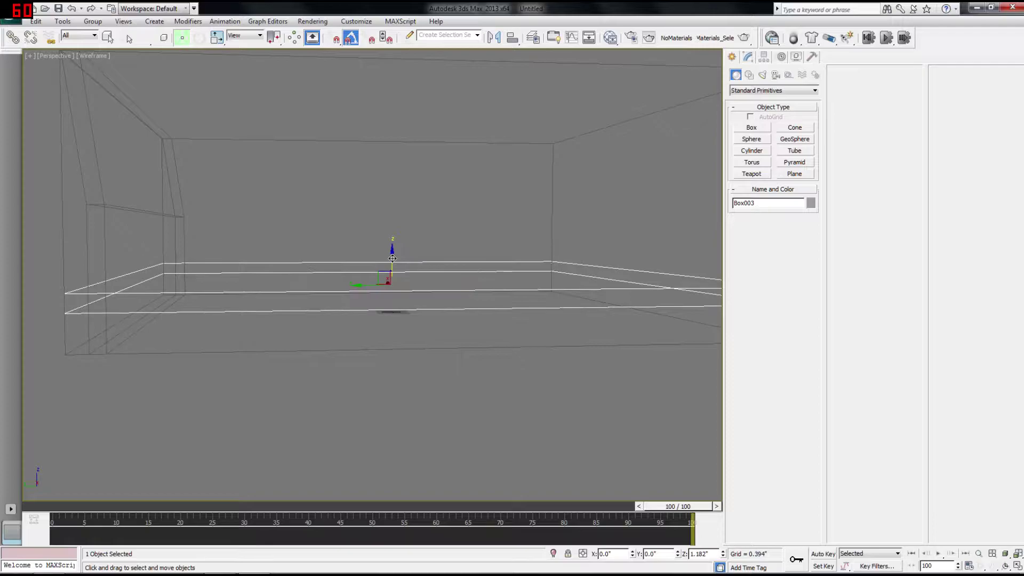
Step: Fine-tune the slab's height to Z 4.85" while comparing it with bedFrameSide.jpg
scroll(392, 258, "down", 3)
middle_click_drag(380, 272, 358, 287)
key("alt+Tab")
key("alt+Tab")
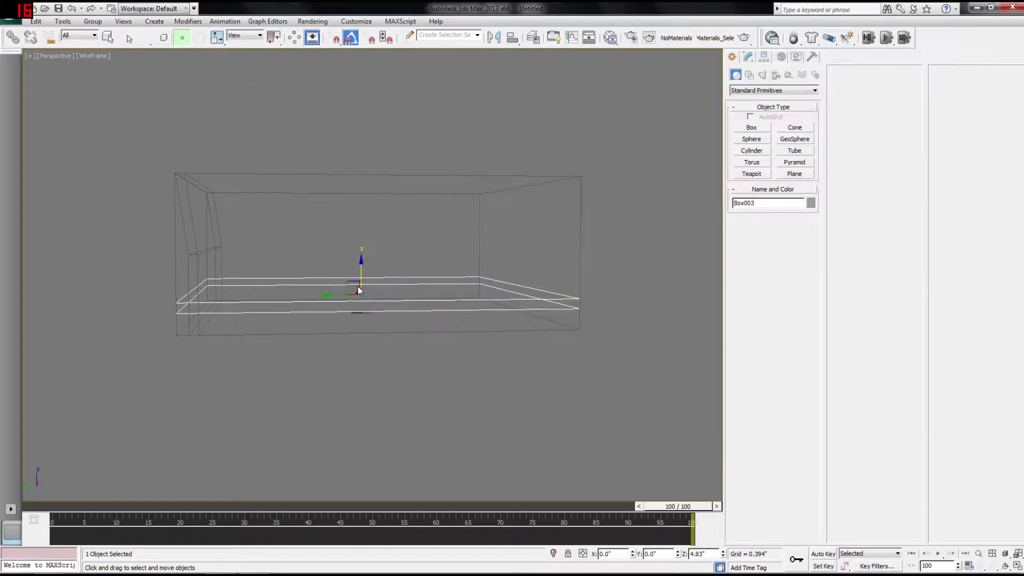
left_click_drag(361, 265, 361, 265)
key("alt+Tab")
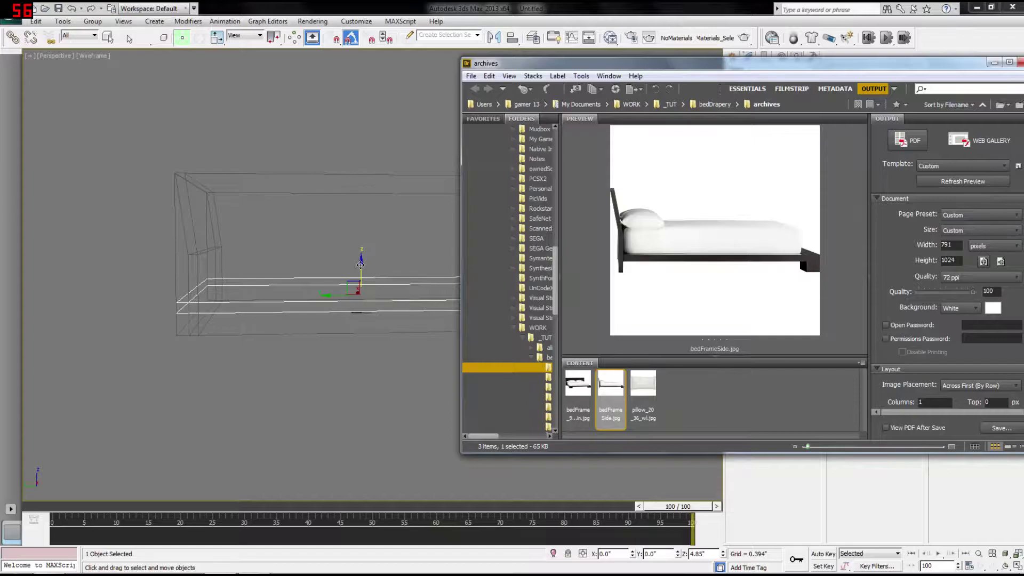
key("alt+Tab")
Step: Scale the platform slab along X to about 93.4%, following the headboard overhang in bedFrame_90p5_93_35_wdh_in.jpg
middle_click_drag(361, 265, 198, 300, "alt")
key("alt+Tab")
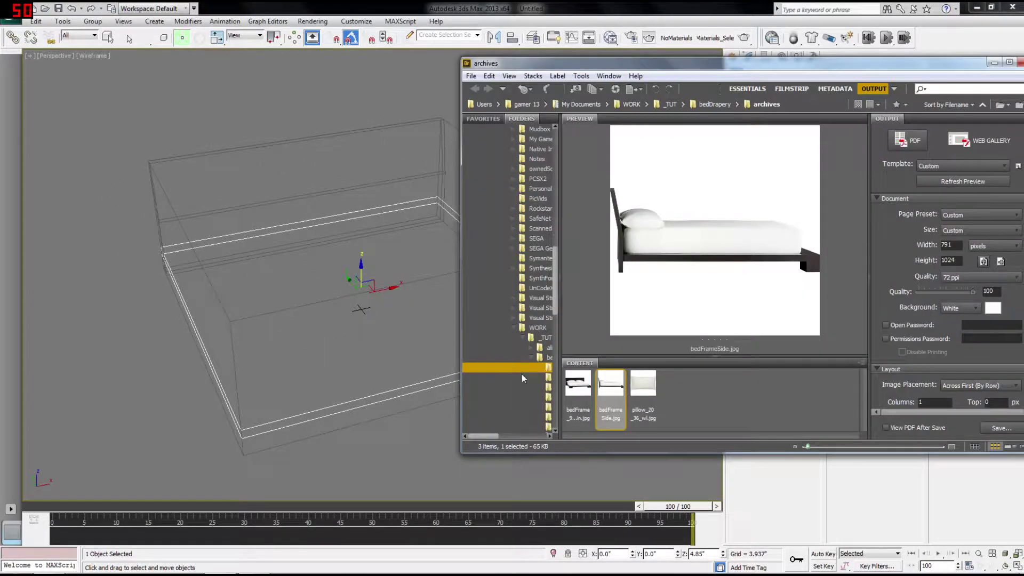
left_click(578, 385)
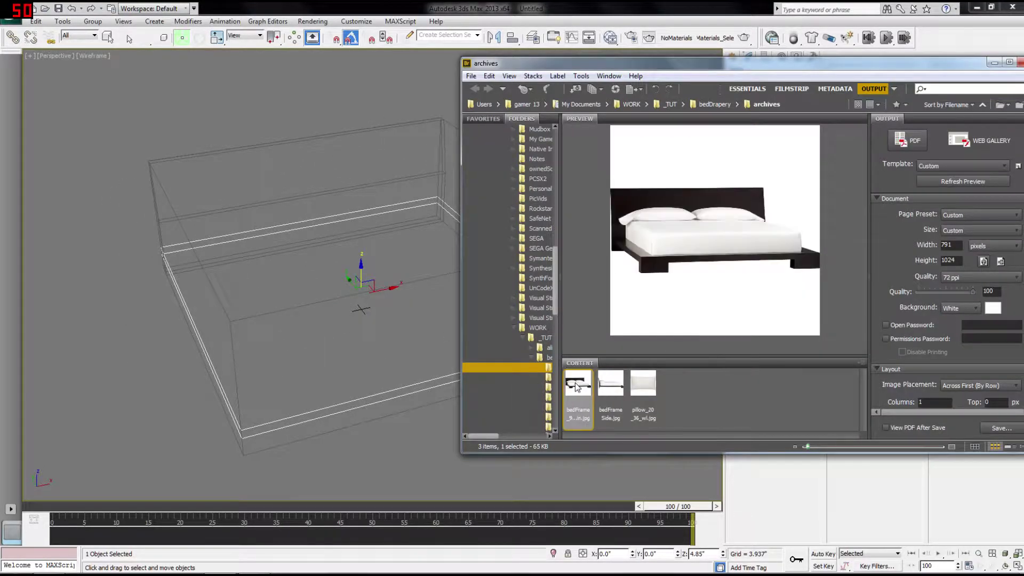
left_click(617, 250)
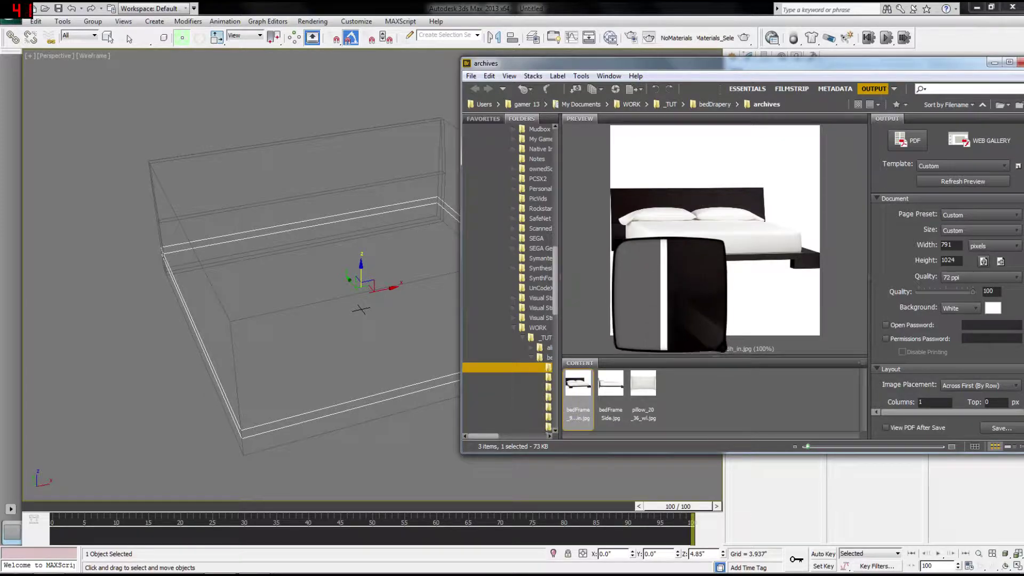
left_click(651, 283)
key("alt+Tab")
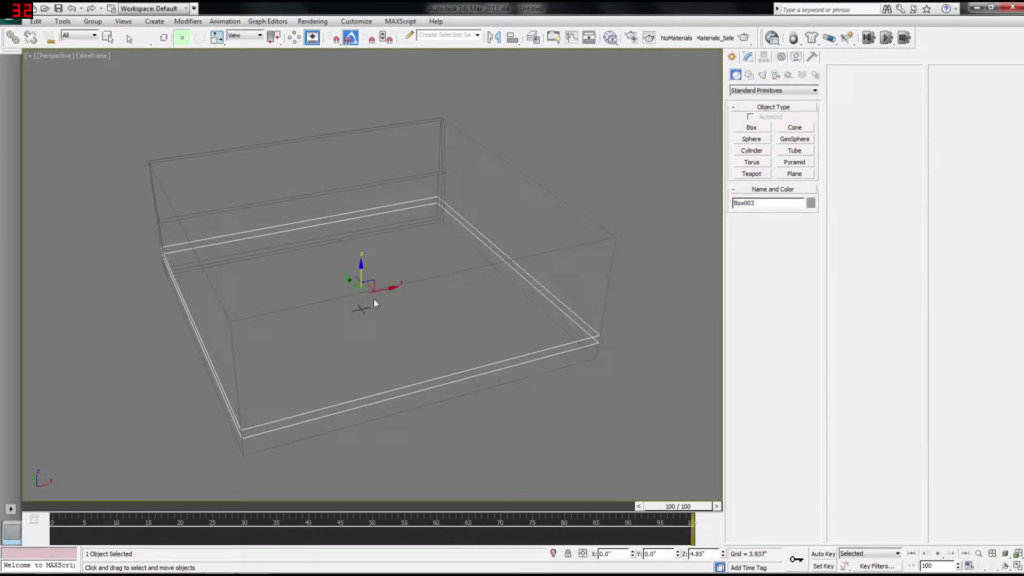
middle_click_drag(373, 299, 318, 298, "alt")
key("r")
left_click_drag(322, 300, 324, 297)
middle_click_drag(256, 331, 361, 316, "alt")
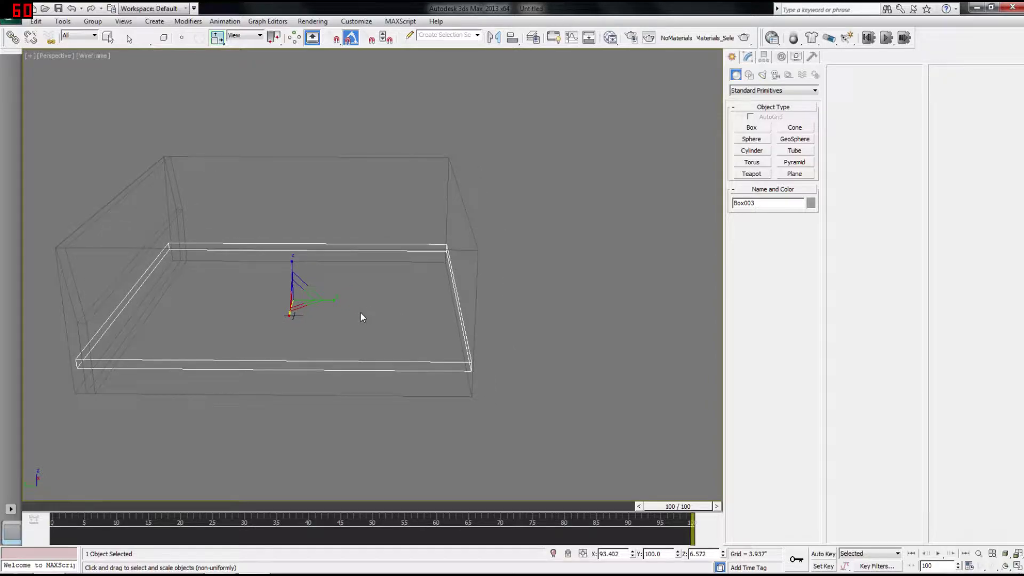
Step: Shorten the slab by moving its four foot-end vertices along Y to about -38.6"
key("alt+Tab")
key("alt+Tab")
key("1")
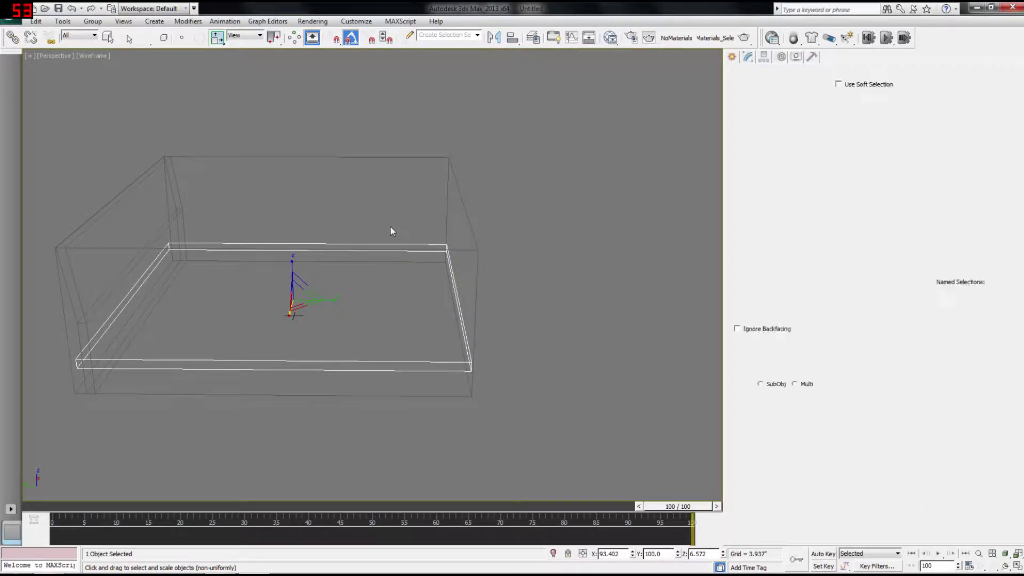
left_click_drag(389, 215, 533, 459)
left_click_drag(434, 299, 421, 311)
Step: Examine the foot-end joint between the platform and the leg block magnified in bedFrameSide.jpg
key("alt+Tab")
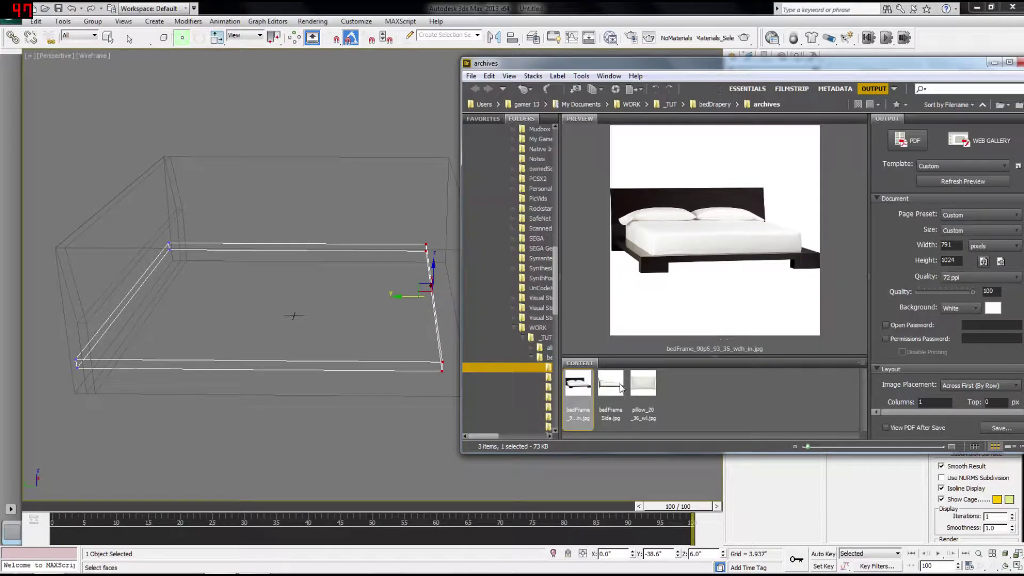
left_click(608, 392)
left_click(807, 262)
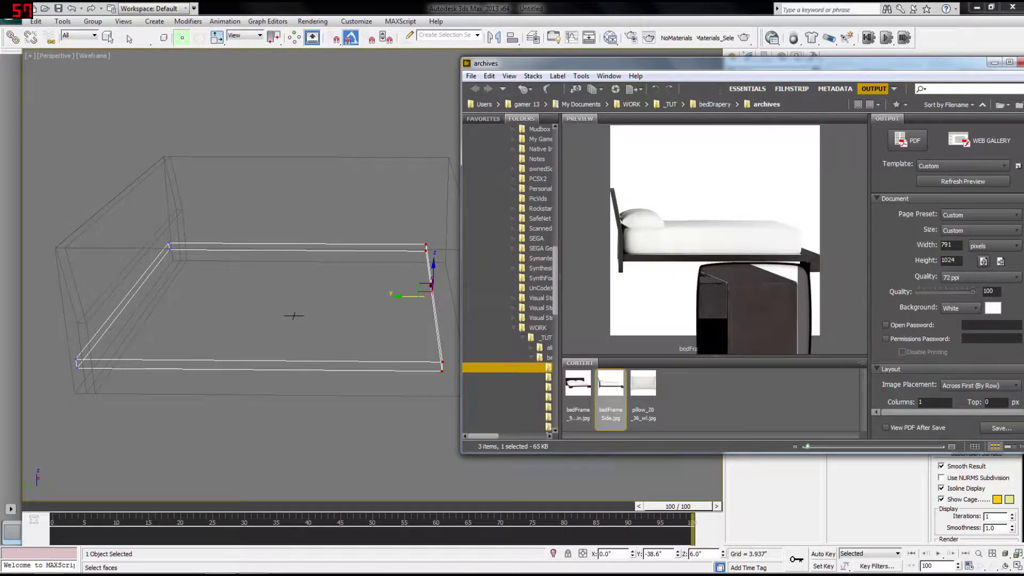
left_click(742, 324)
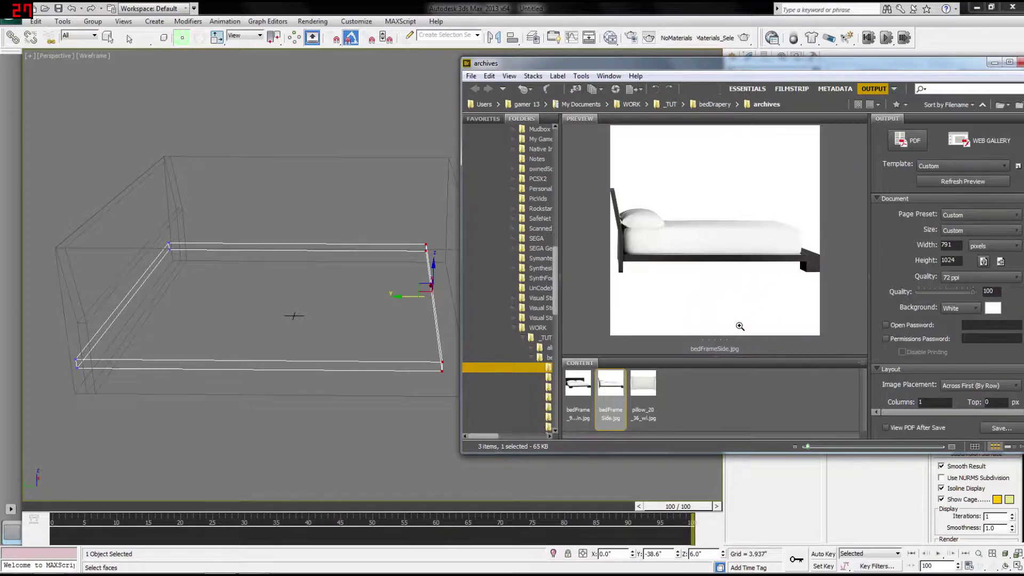
key("alt+Tab")
key("alt+Tab")
left_click(806, 264)
left_click_drag(751, 295, 745, 298)
key("alt+Tab")
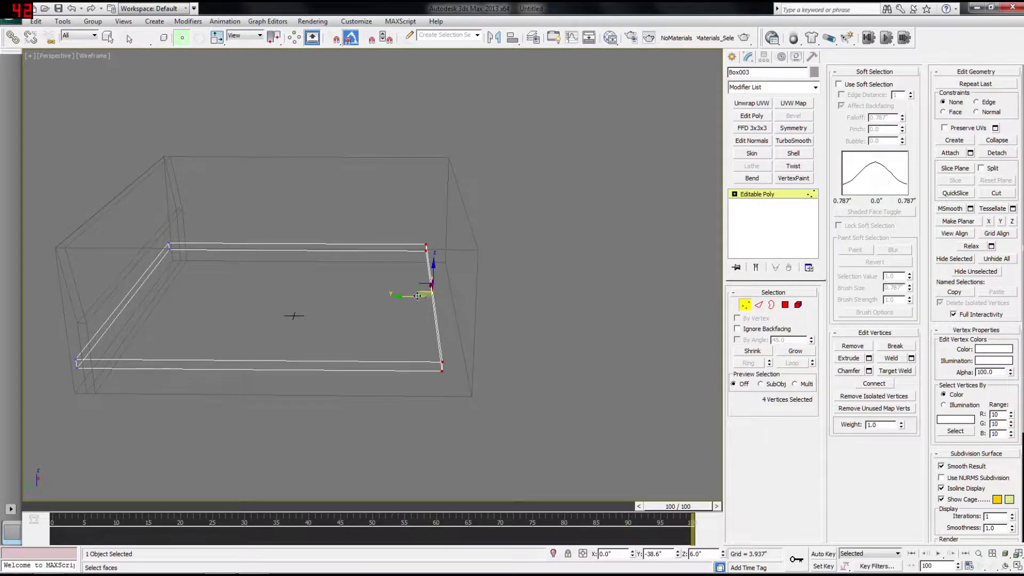
Step: Adjust the slab's foot-end vertices along Y to about -38.9" and check the length against the side-view reference
left_click_drag(412, 300, 414, 299)
middle_click_drag(414, 299, 414, 291, "alt")
key("alt+Tab")
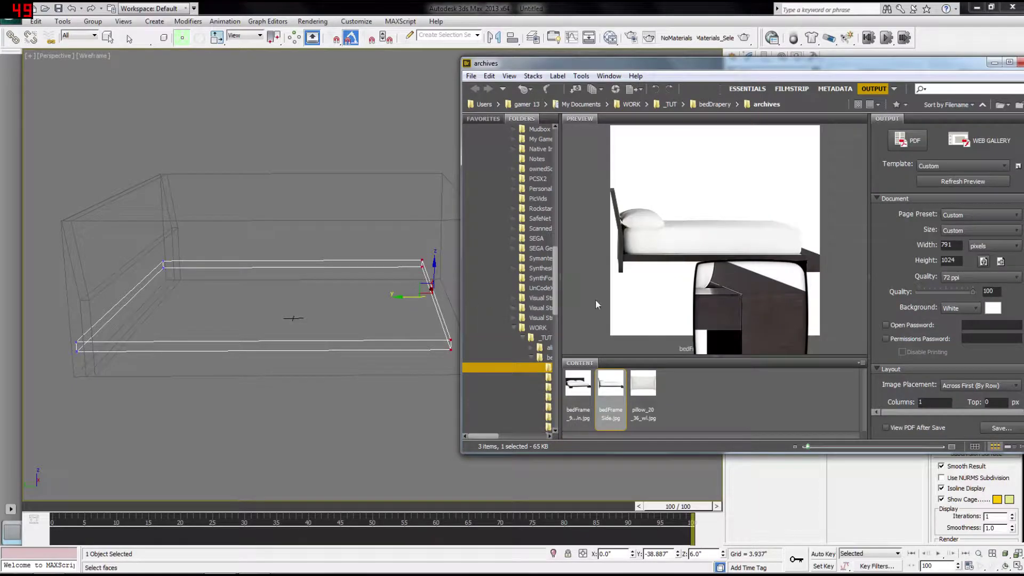
key("alt+Tab")
middle_click_drag(449, 303, 430, 284, "alt")
left_click(775, 196)
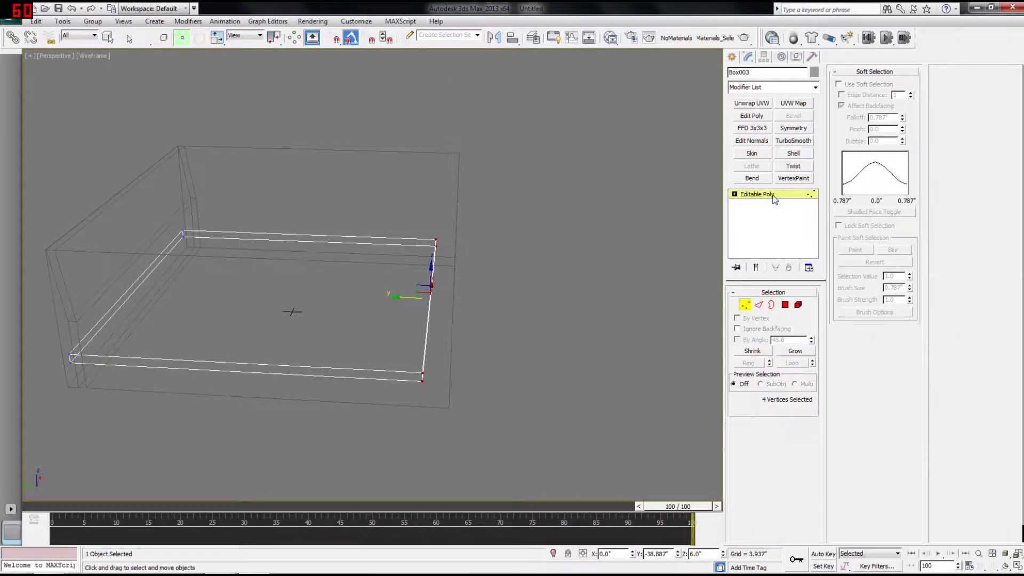
left_click_drag(265, 294, 286, 296, "shift")
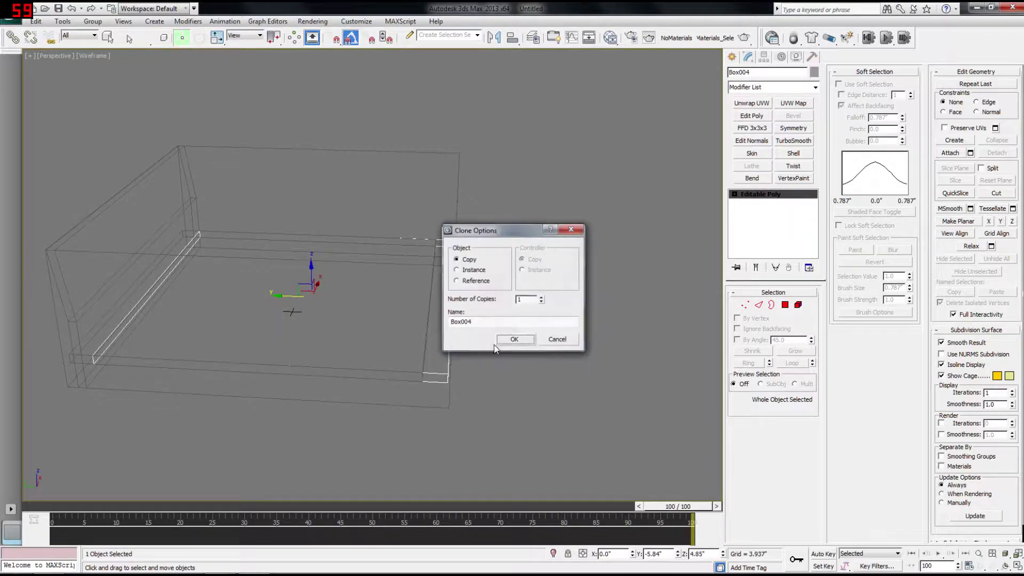
left_click(553, 338)
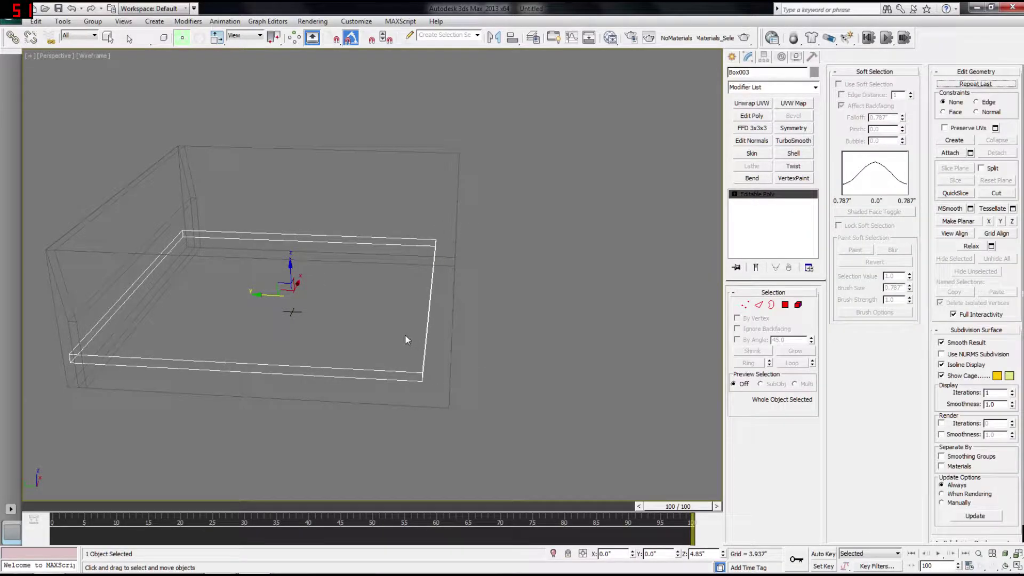
Step: Clone the platform slab's element along Y beyond the foot end, keeping the copy as an element of the same object
key("5")
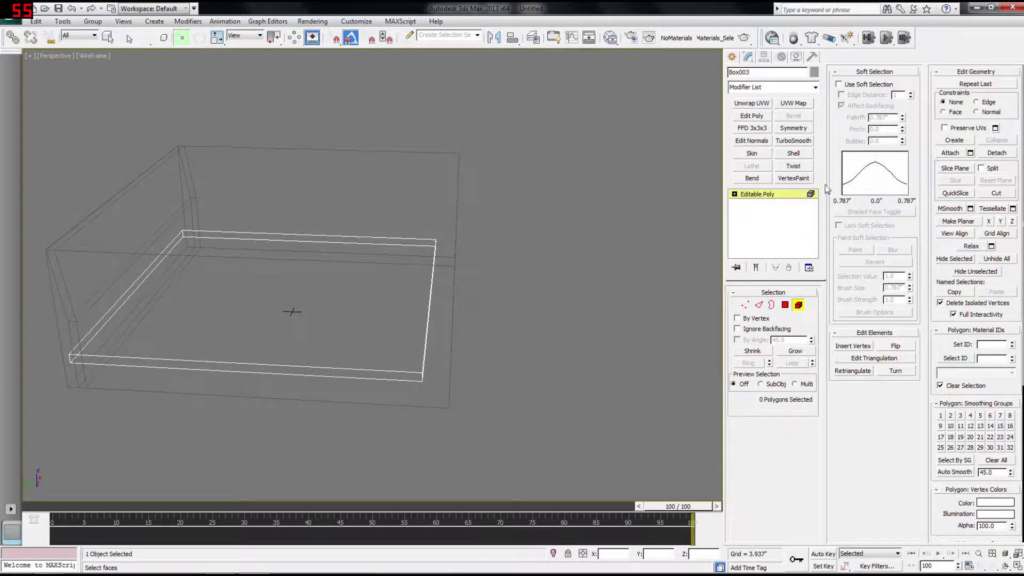
left_click(372, 304)
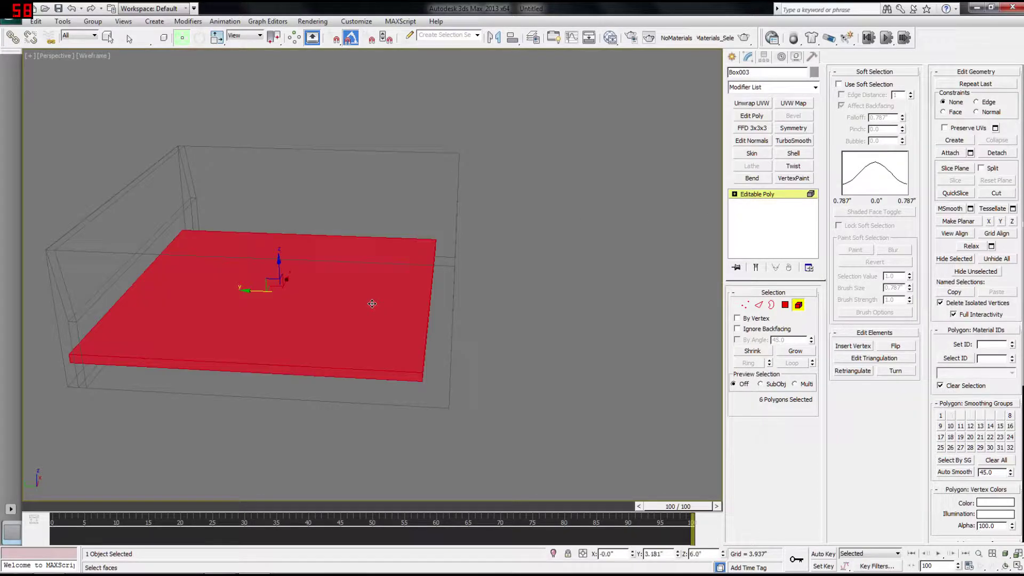
left_click_drag(257, 290, 567, 299, "shift")
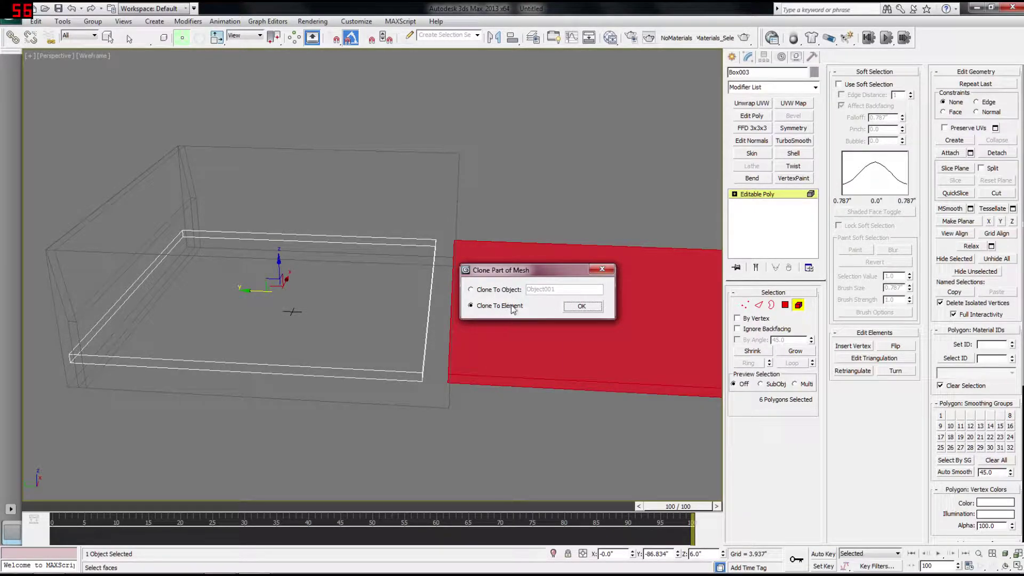
left_click(582, 306)
Step: Examine how the original and cloned slabs select separately, picking single polygons and whole elements on each in turn
key("4")
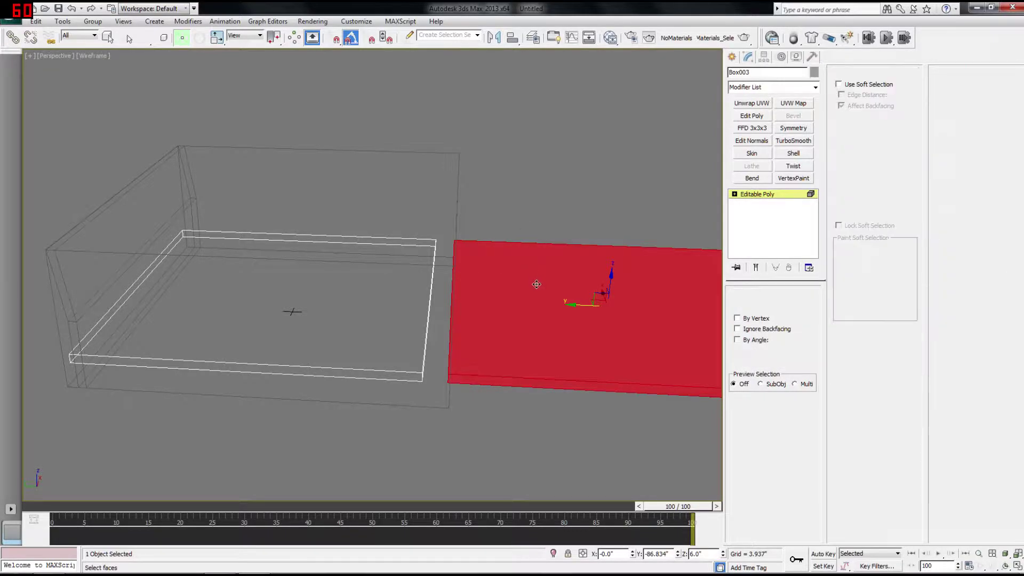
left_click(537, 284)
left_click(302, 300)
left_click(529, 317)
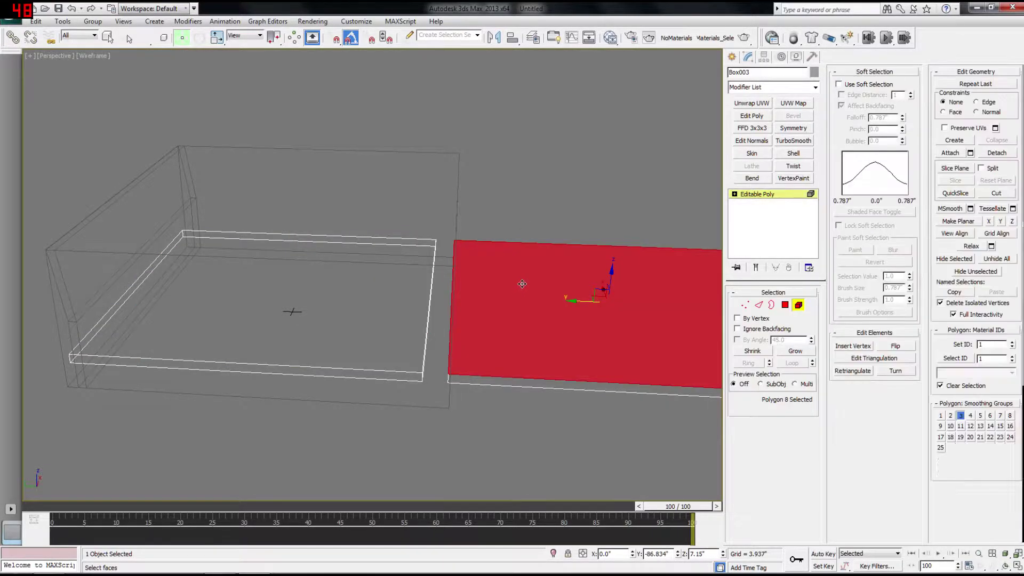
key("5")
left_click(330, 283)
left_click(543, 303)
left_click(324, 283)
left_click(506, 315)
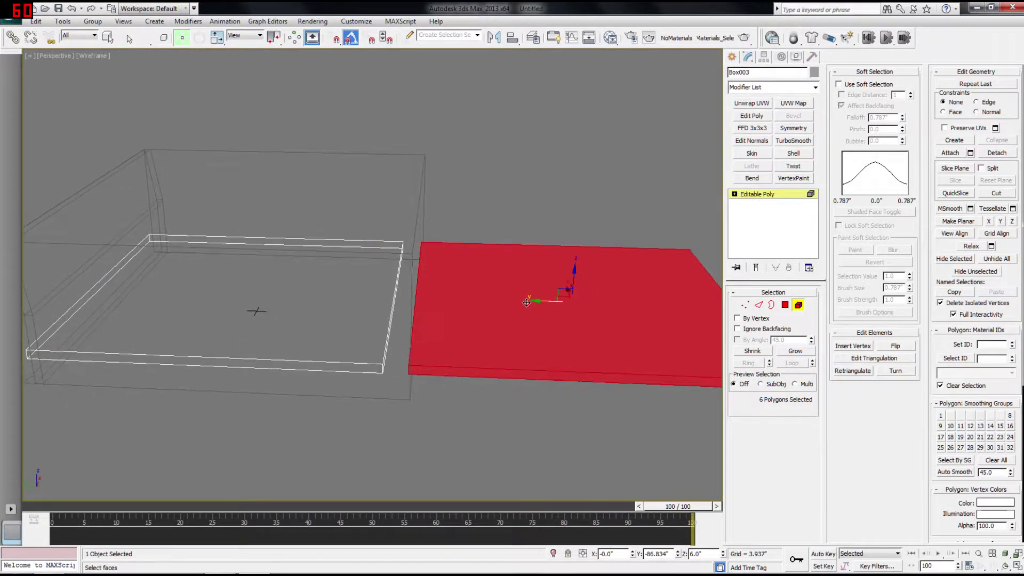
Step: Move the cloned element along Y to about -81.0" so it butts against the platform slab's foot end
scroll(576, 321, "up", 2)
left_click_drag(660, 323, 622, 347)
scroll(544, 316, "up", 3)
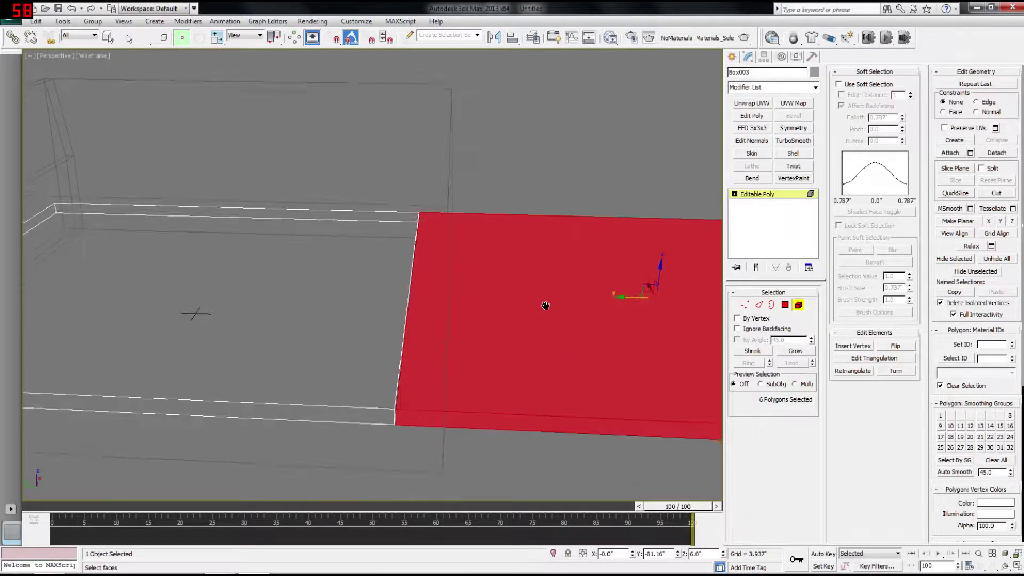
middle_click_drag(539, 268, 464, 275, "alt")
left_click_drag(694, 216, 691, 219)
scroll(547, 245, "down", 3)
Step: Shorten the cloned element by snapping its four outer vertices along Y to the reference box's foot end at -45.25"
key("1")
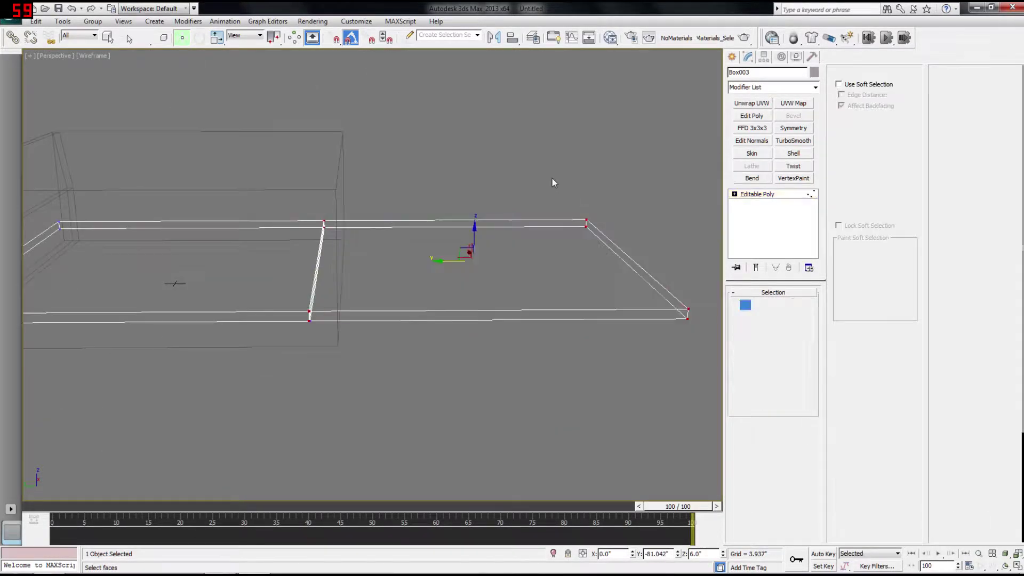
left_click_drag(552, 178, 705, 362)
left_click_drag(605, 272, 374, 274)
scroll(427, 278, "up", 5)
scroll(399, 264, "down", 4)
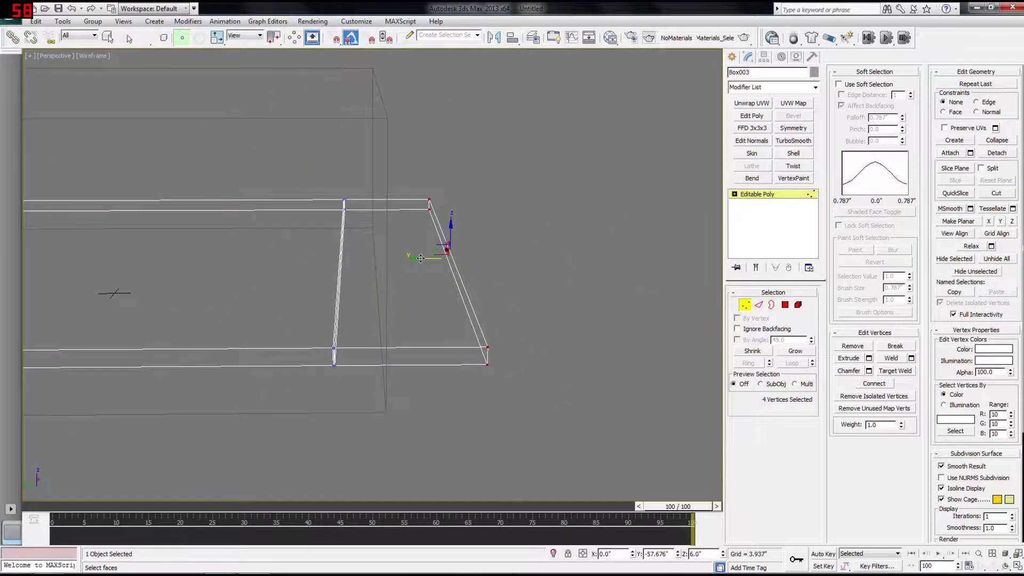
left_click_drag(420, 258, 360, 304)
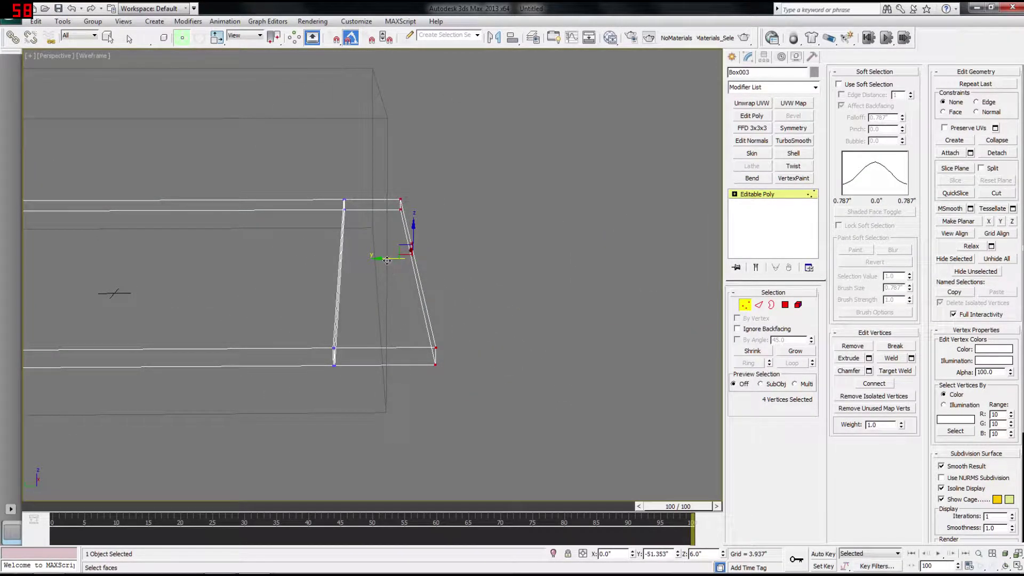
left_click_drag(387, 261, 419, 259)
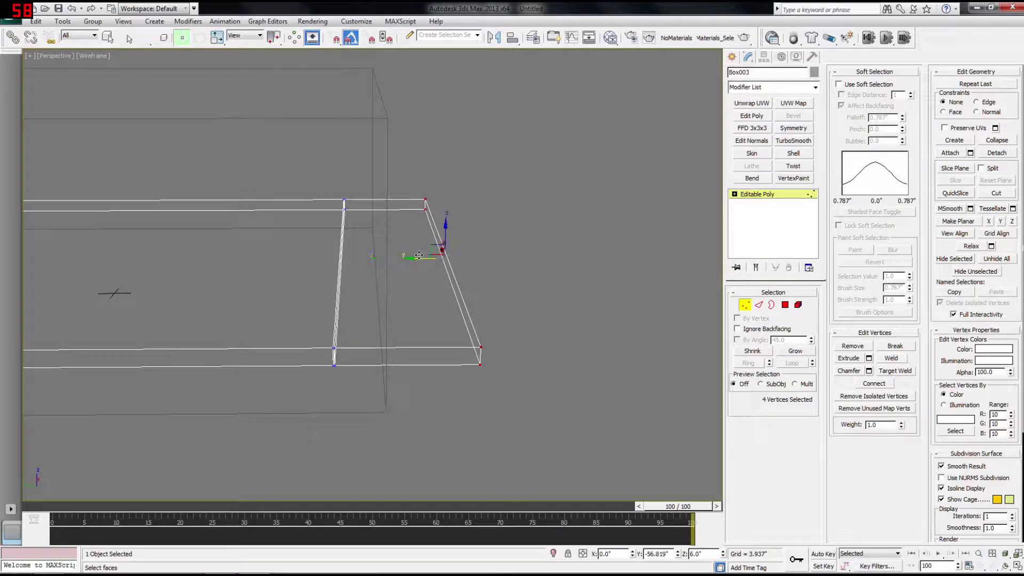
left_click_drag(419, 259, 373, 229)
left_click(331, 37)
middle_click_drag(270, 152, 302, 186, "alt")
Step: Review the legs in bedFrame_90p5_93_35_wdh_in.jpg and select the ring of four long edges on the foot-end piece
key("alt+Tab")
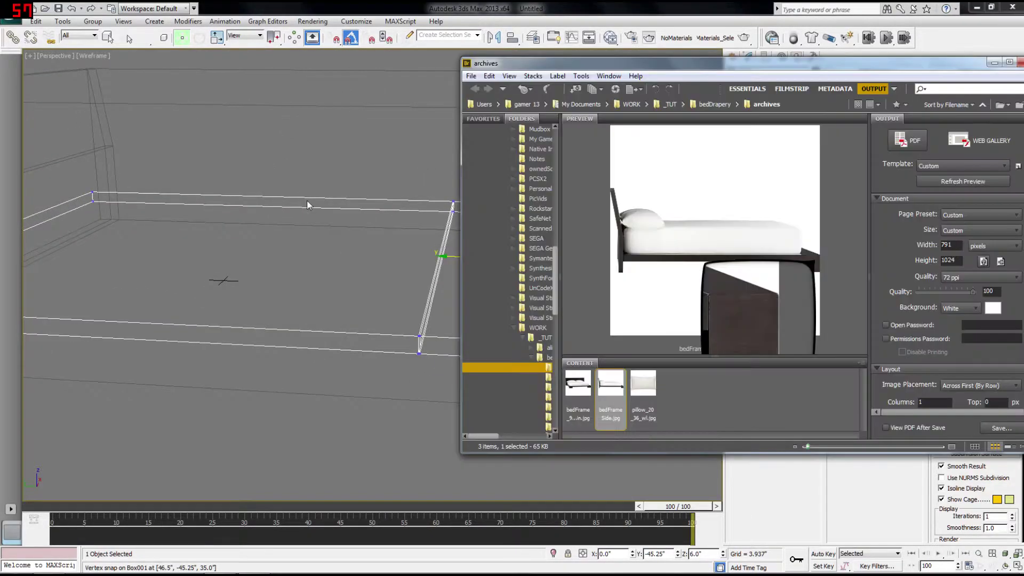
left_click(579, 384)
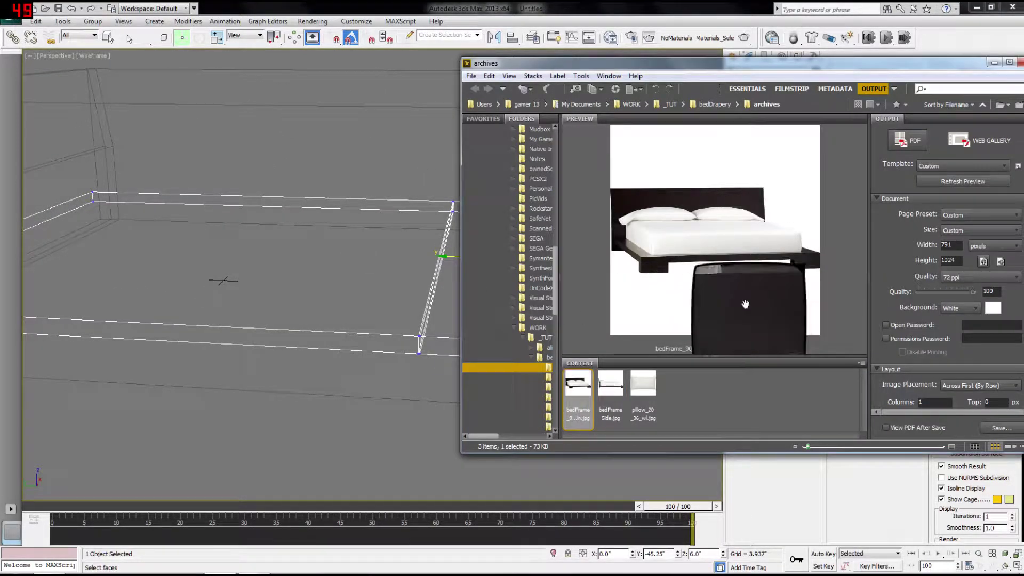
key("alt+Tab")
middle_click_drag(665, 269, 398, 293, "alt")
key("2")
left_click(392, 293)
left_click(397, 280)
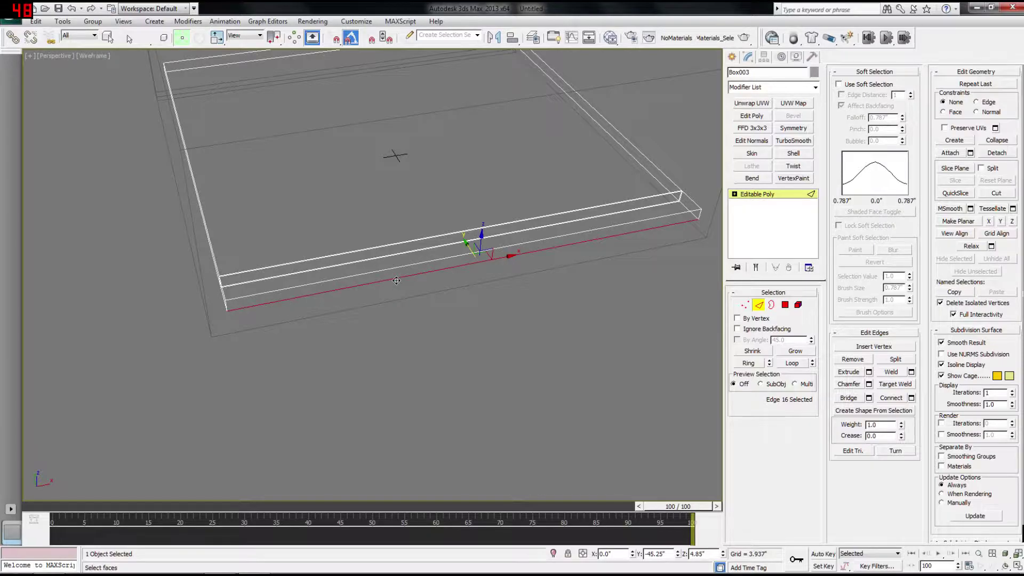
left_click(749, 364)
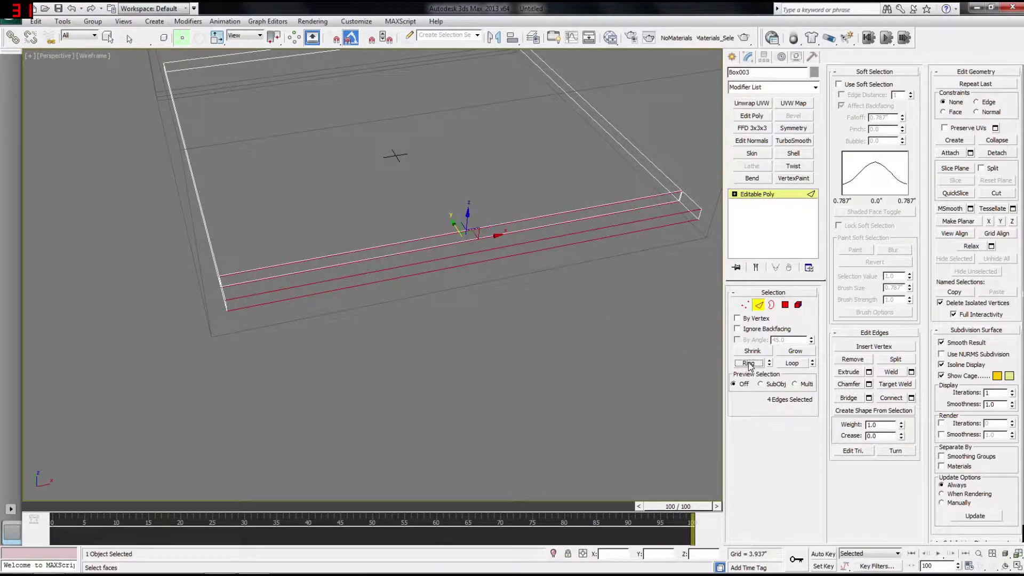
middle_click_drag(571, 312, 442, 323, "alt")
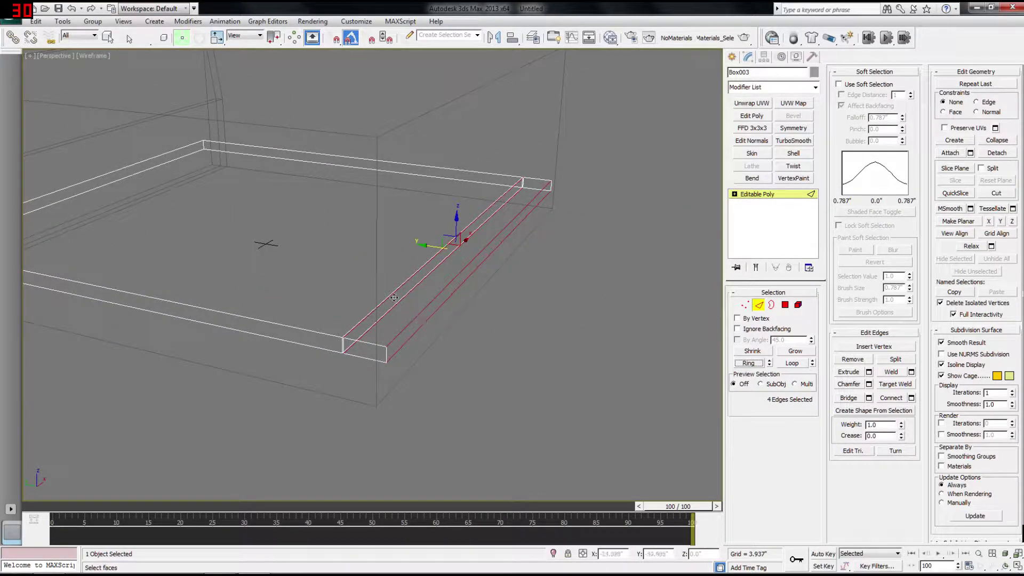
Step: Connect the selected edges with two segments, pinched outward toward both ends of the foot-end piece
left_click(912, 398)
middle_click_drag(561, 339, 450, 328, "alt")
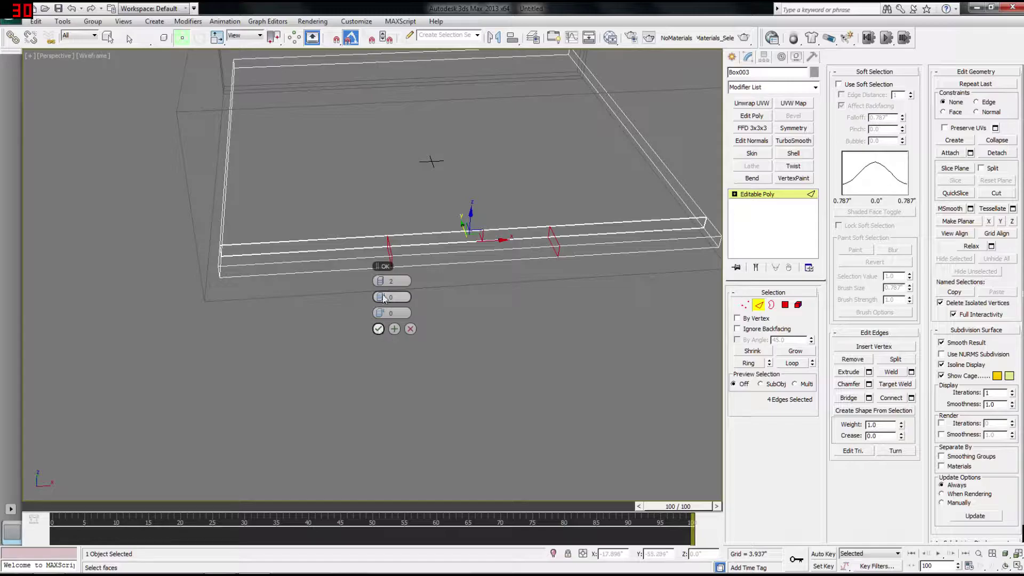
left_click_drag(382, 313, 534, 290)
right_click(382, 314)
left_click(379, 330)
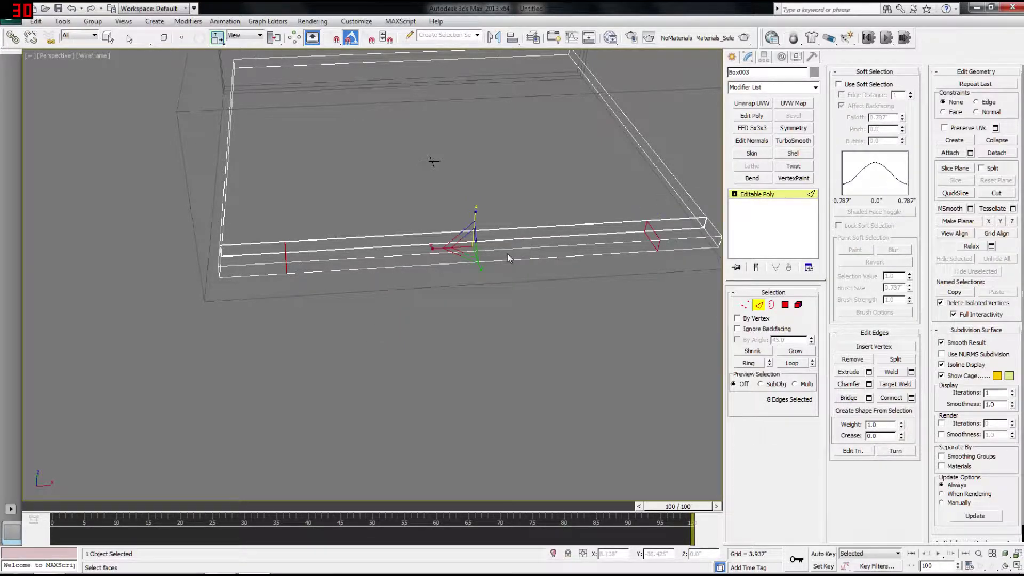
Step: Scale the two new edge loops outward along X using Scale Transform Type-In, comparing the leg width with the bed reference
left_click_drag(273, 37, 275, 75)
left_click_drag(433, 246, 430, 248)
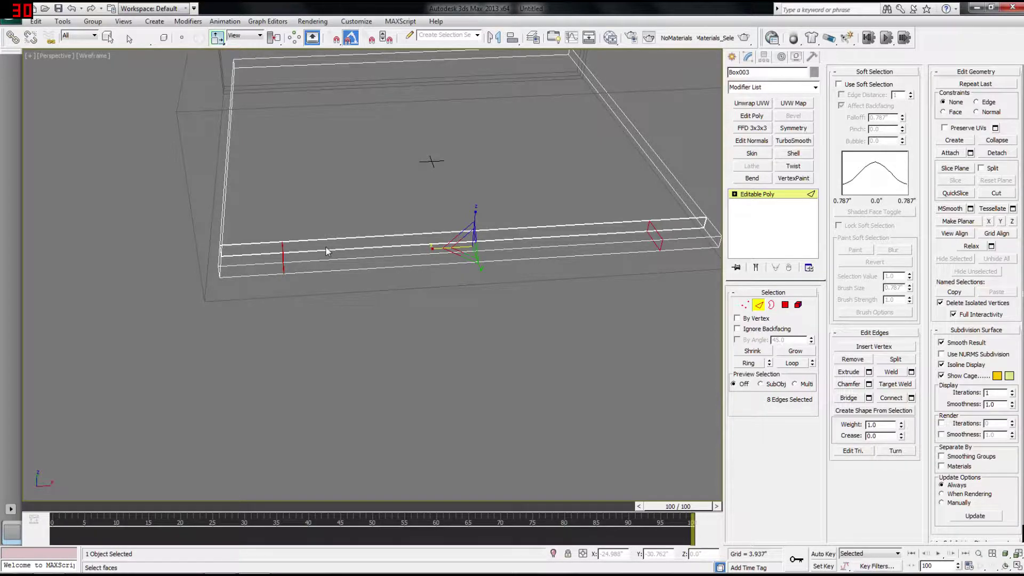
key("F12")
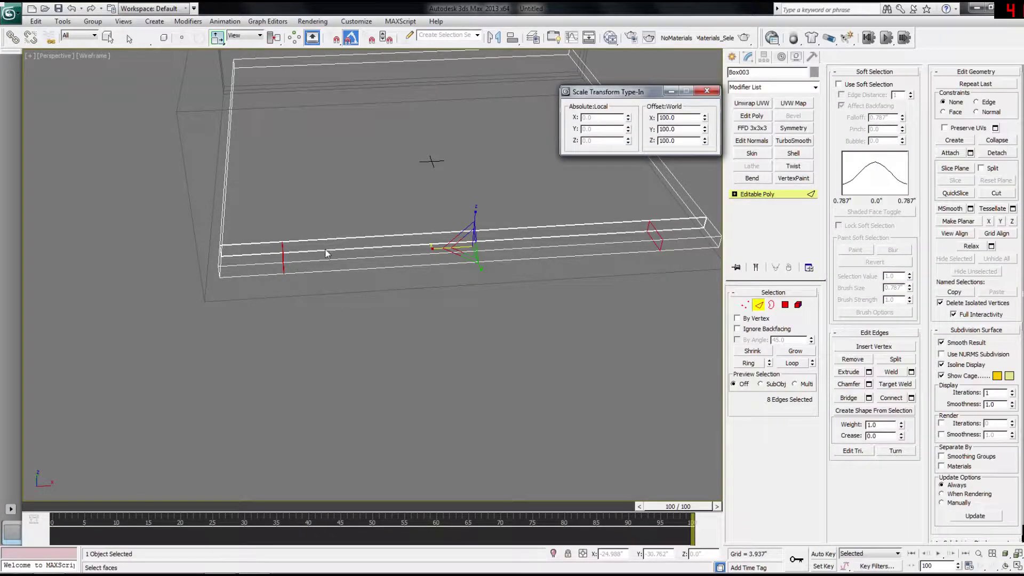
left_click_drag(618, 94, 598, 103)
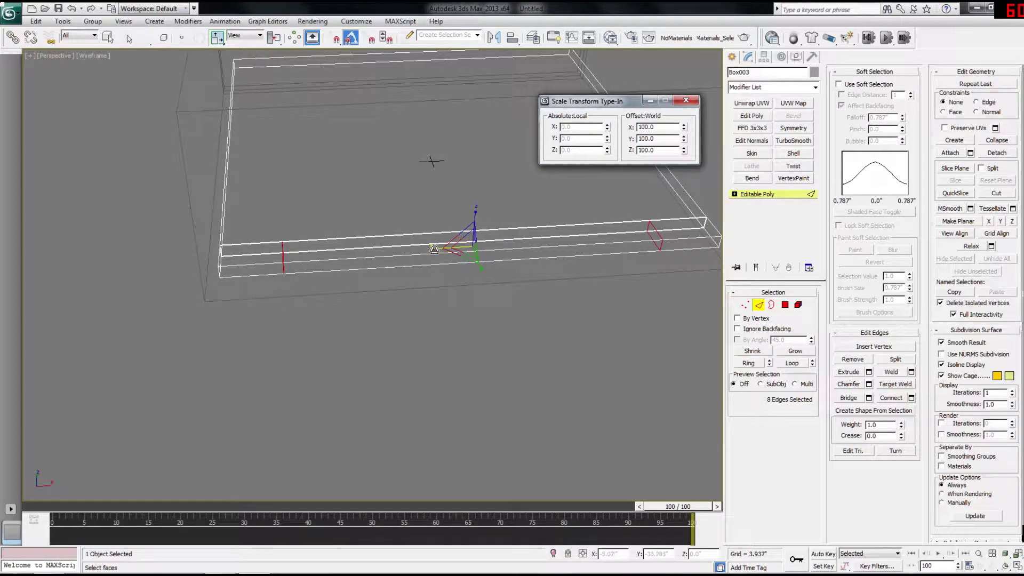
left_click_drag(684, 126, 683, 111)
key("alt+Tab")
key("alt+Tab")
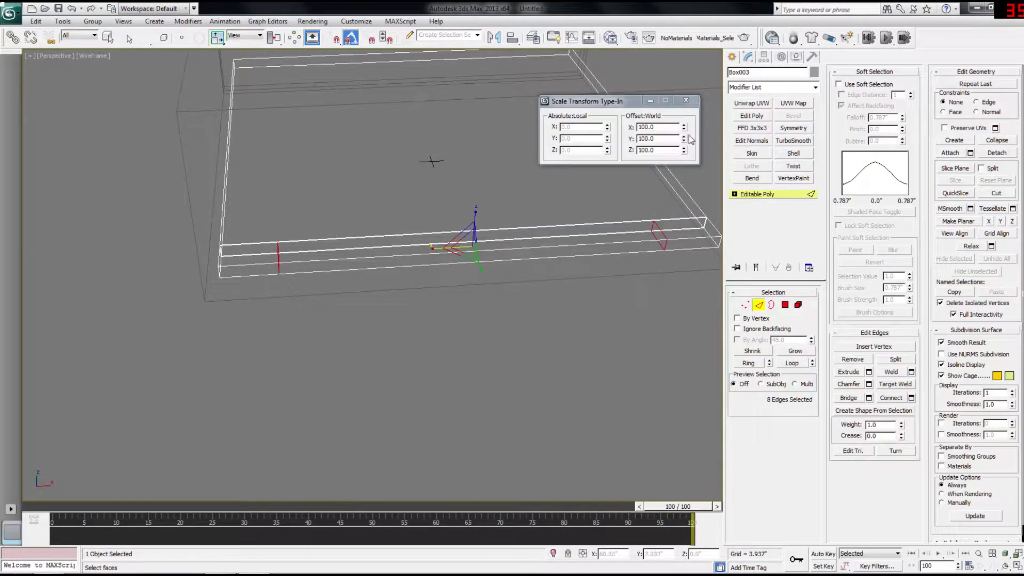
Step: Scale the edge loops inward along X, first to 98.5% and then slightly further, matching the leg width in the reference image
key("alt+Tab")
key("alt+Tab")
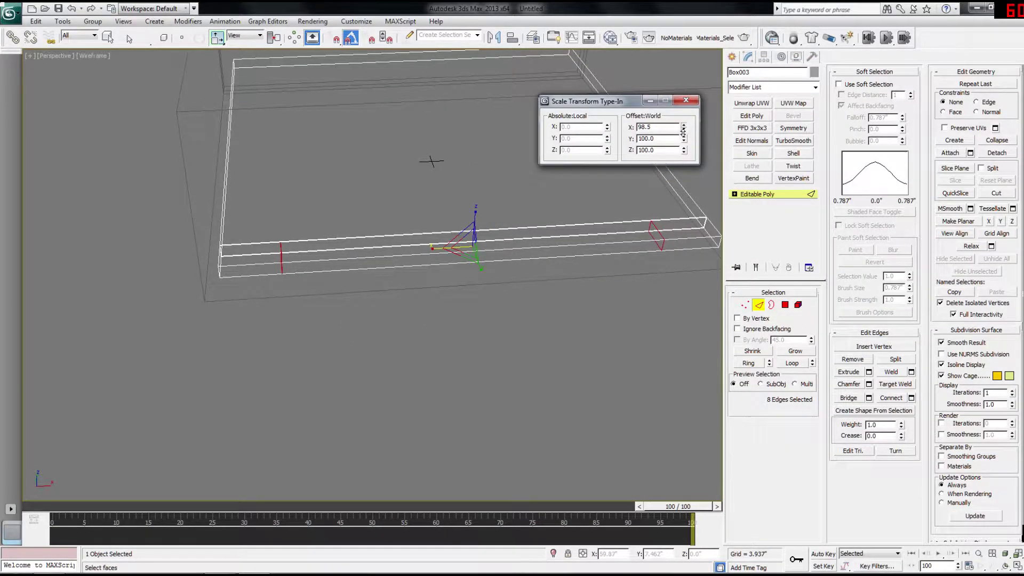
key("alt+Tab")
key("alt+Tab")
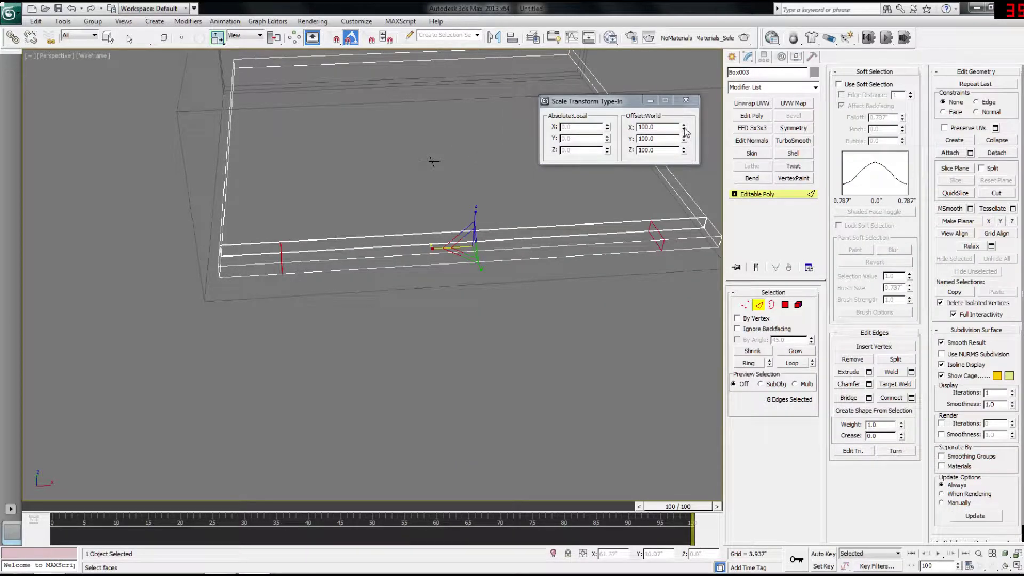
left_click_drag(685, 138, 685, 140)
key("alt+Tab")
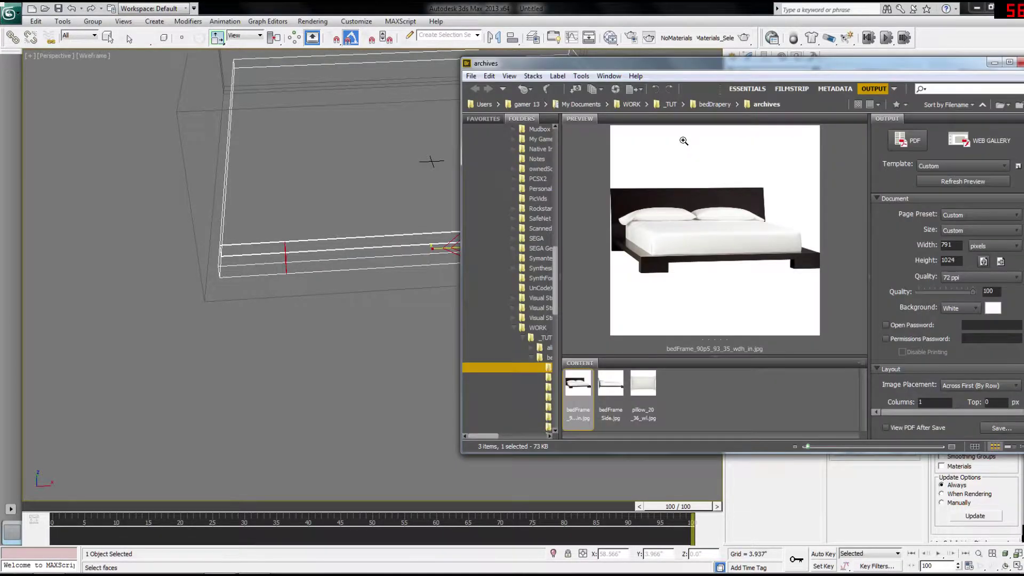
key("alt+Tab")
Step: Select the two underside polygons at the outer ends of the foot-end piece
middle_click_drag(437, 235, 380, 244, "alt")
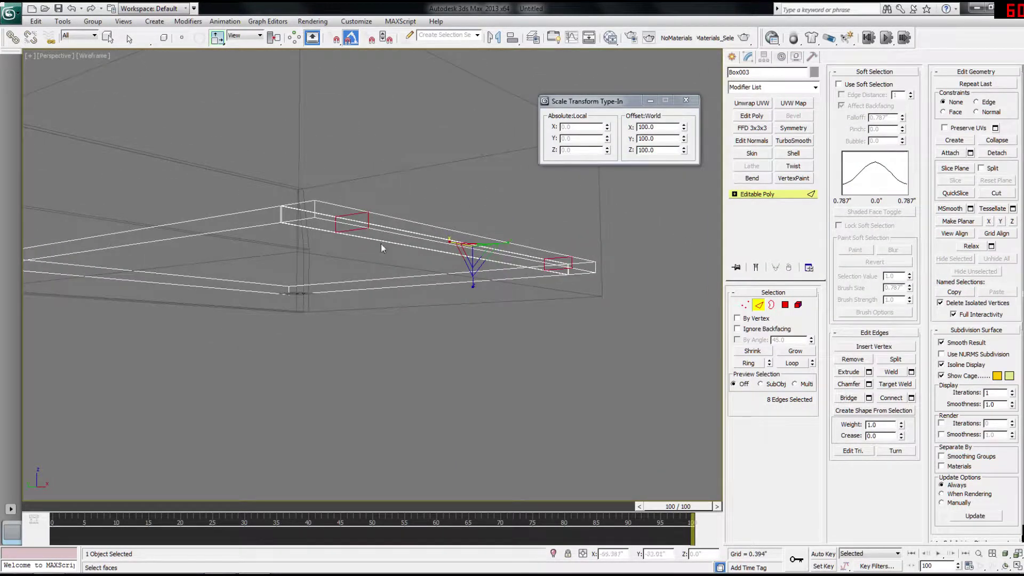
key("4")
left_click(334, 227)
middle_click_drag(470, 256, 427, 247, "alt")
middle_click_drag(538, 250, 673, 306)
left_click(629, 215, "ctrl")
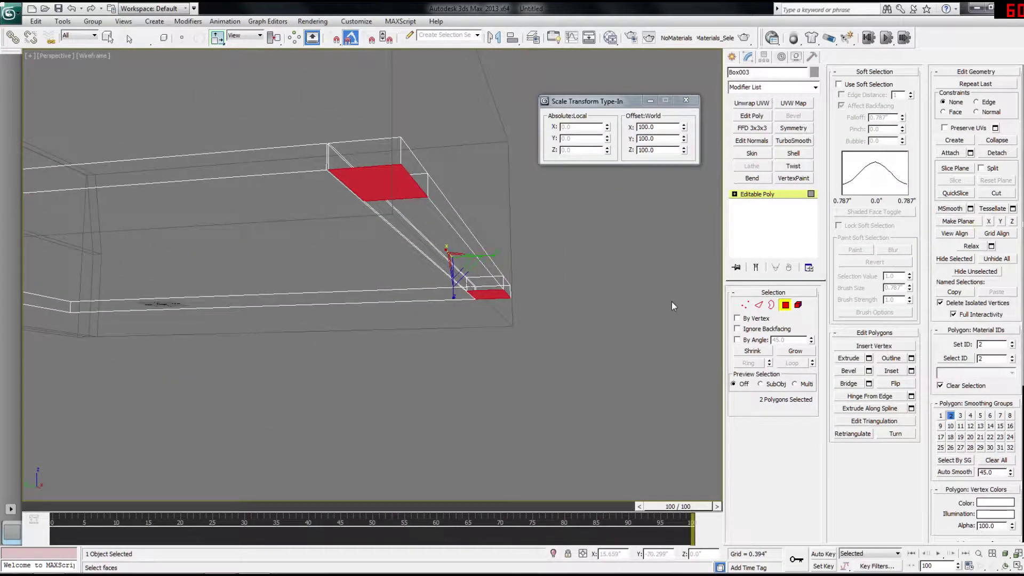
Step: Extrude the two selected underside polygons a short distance downward as leg blocks
left_click(869, 358)
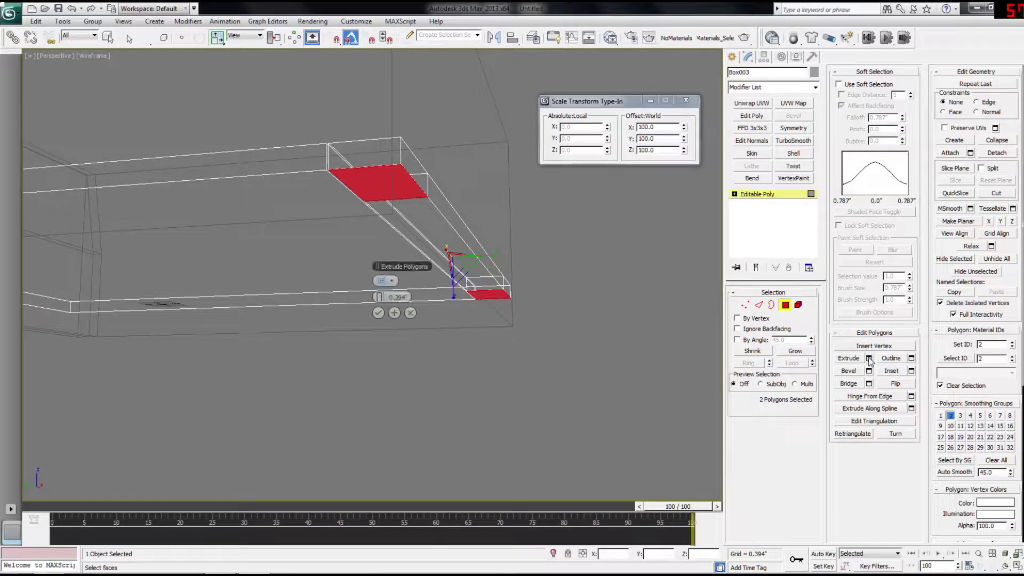
left_click(379, 313)
key("w")
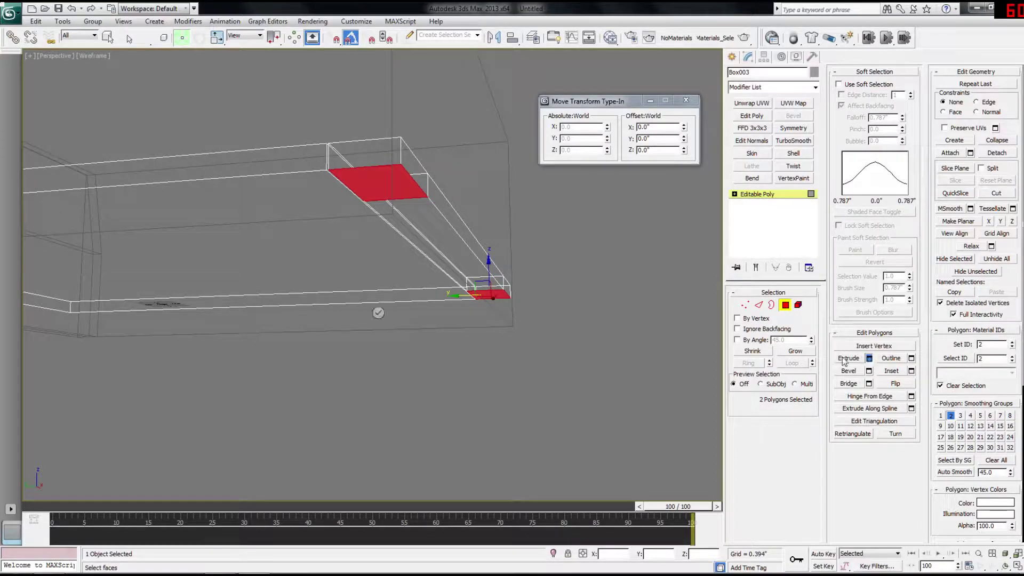
left_click(869, 358)
left_click_drag(429, 295, 347, 324)
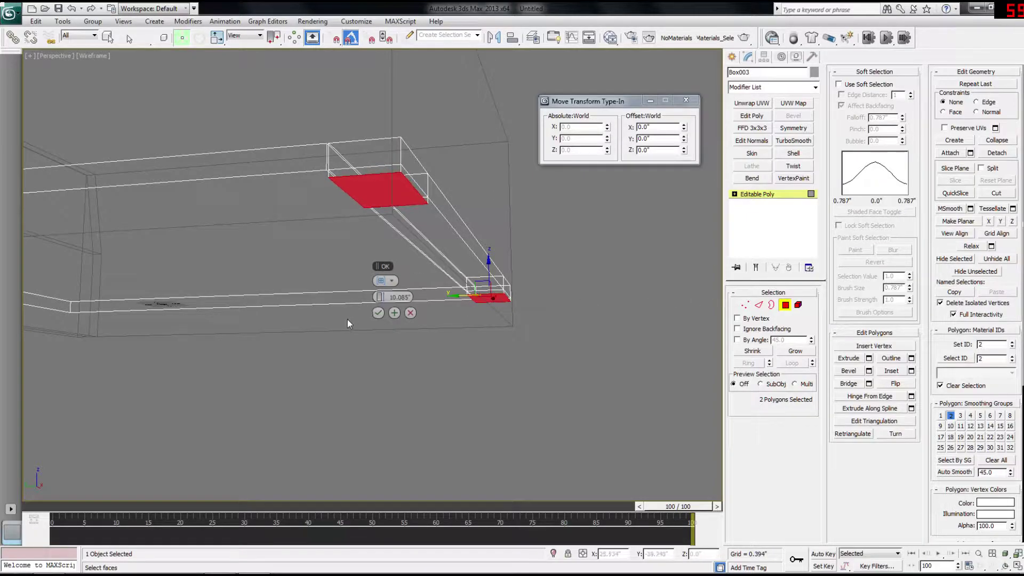
left_click(378, 313)
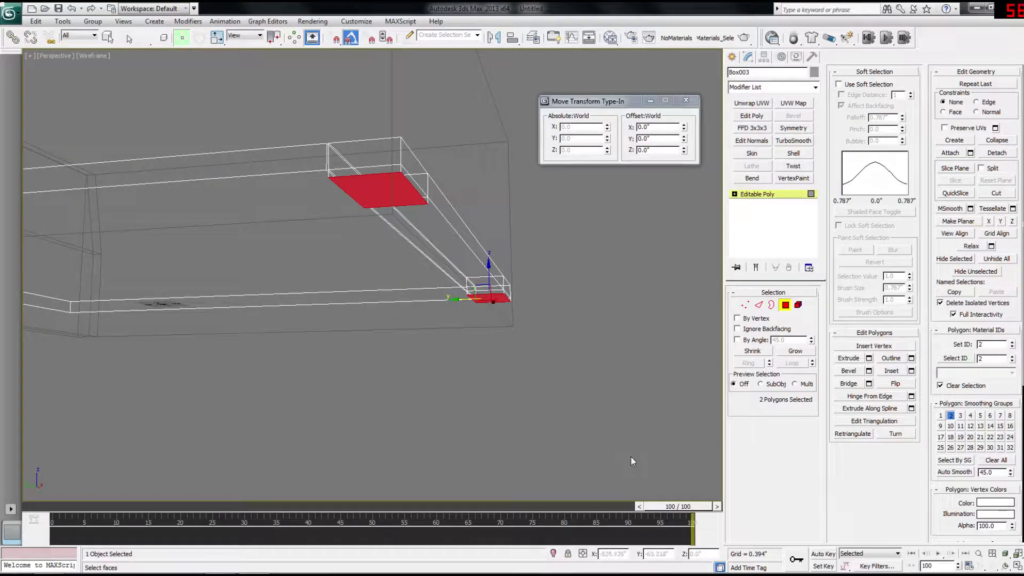
middle_click_drag(642, 420, 546, 338, "alt")
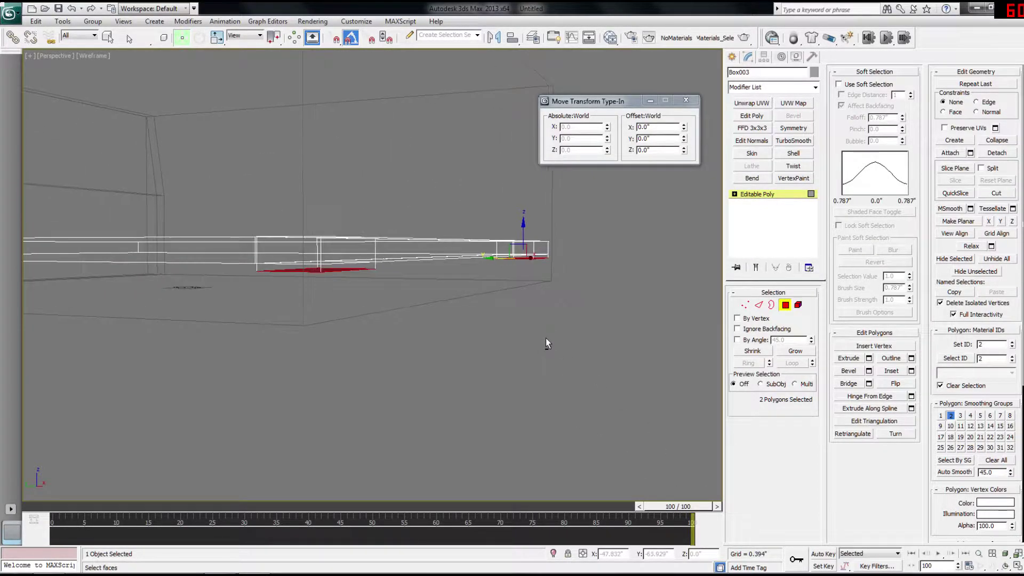
Step: Pull the bottom polygons of both leg blocks down and set each one's Z position to 0
left_click_drag(519, 231, 521, 241)
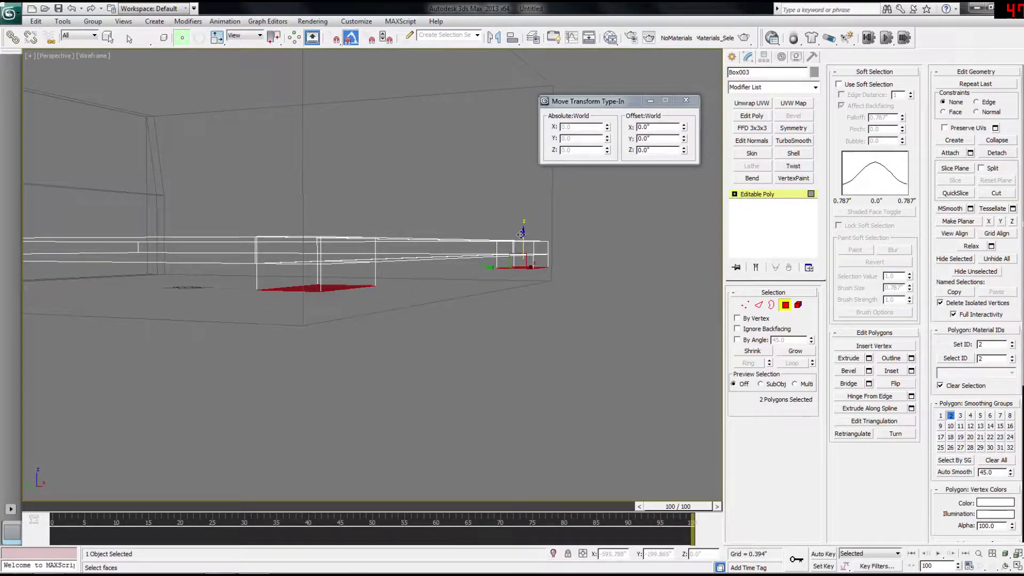
middle_click_drag(521, 241, 514, 295, "alt")
left_click(513, 295)
right_click(723, 556)
left_click(349, 240)
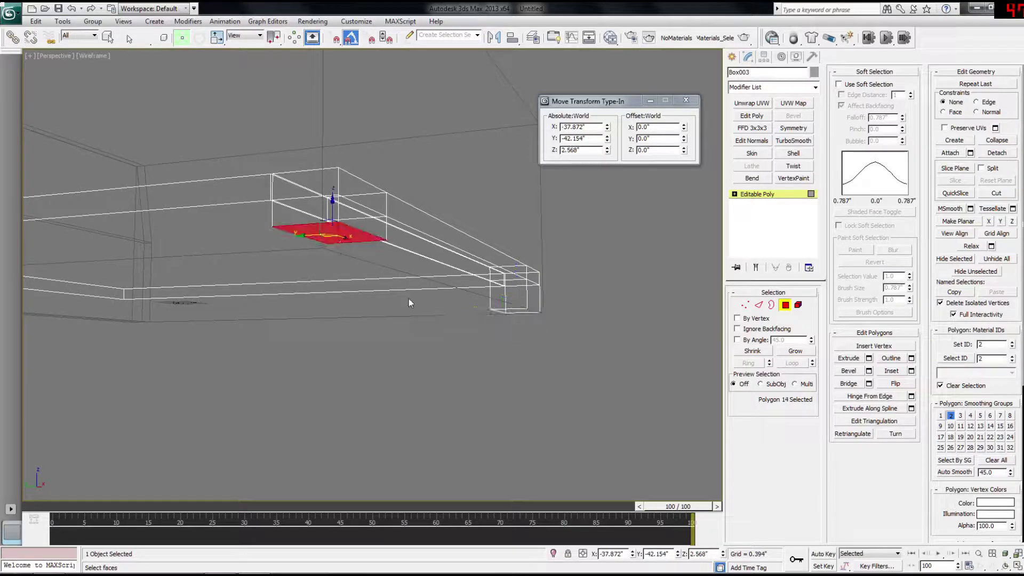
right_click(723, 556)
middle_click_drag(434, 341, 437, 369, "alt")
middle_click_drag(297, 261, 408, 310)
scroll(385, 326, "down", 2)
mouse_move(409, 309)
middle_mouse_down()
mouse_move(410, 300)
mouse_move(393, 319)
middle_mouse_up()
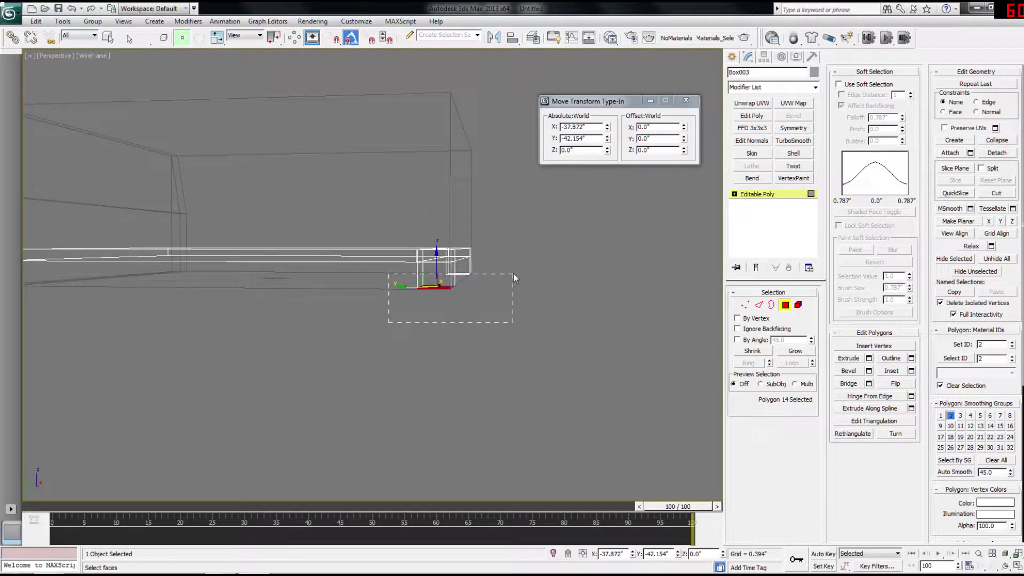
left_click_drag(513, 274, 513, 275)
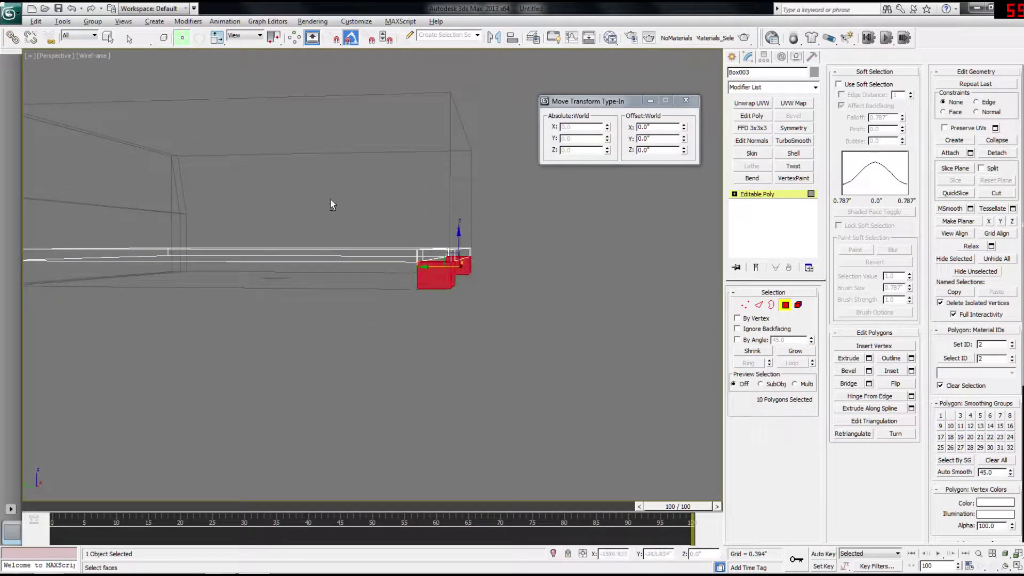
left_click(480, 277)
Step: Select the four vertices at the headboard end of the platform and move them along Y back to the headboard's inner face
mouse_move(471, 277)
middle_mouse_down("alt")
mouse_move(419, 308)
mouse_move(514, 296)
mouse_move(461, 292)
middle_mouse_up("alt")
middle_click_drag(349, 278, 463, 311)
middle_click_drag(463, 311, 538, 314, "alt")
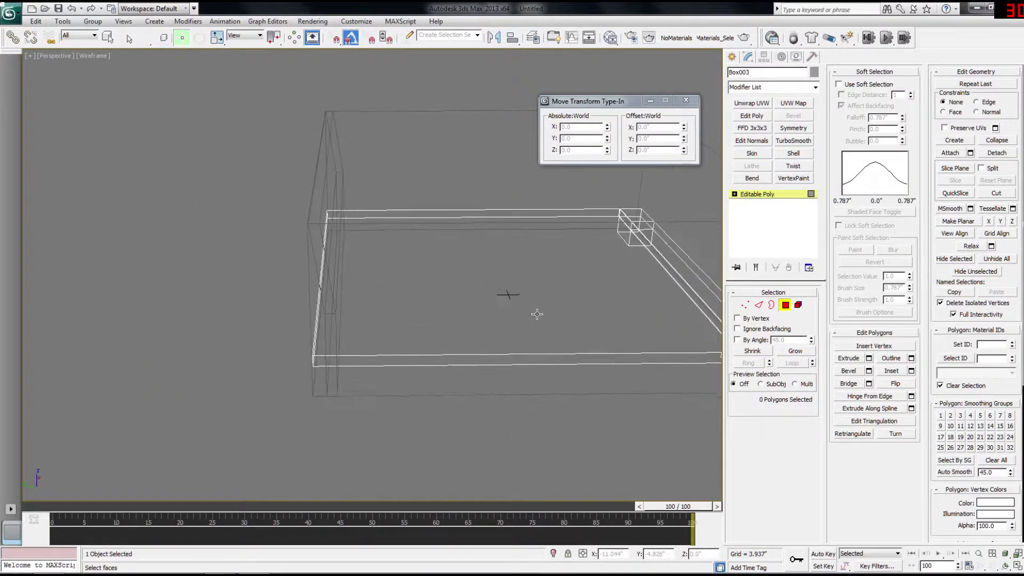
left_click(319, 354)
key("1")
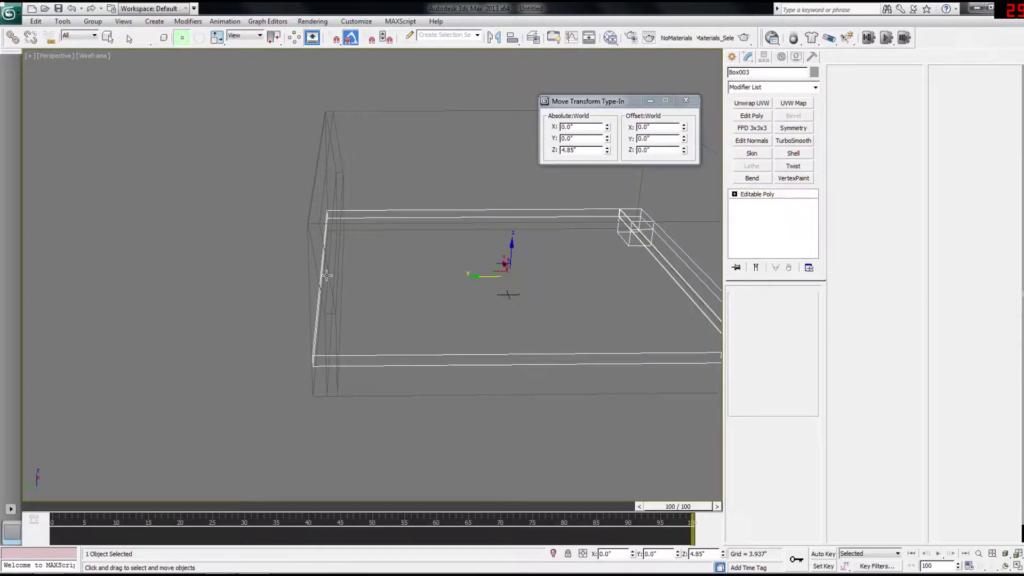
left_click_drag(351, 404, 350, 404)
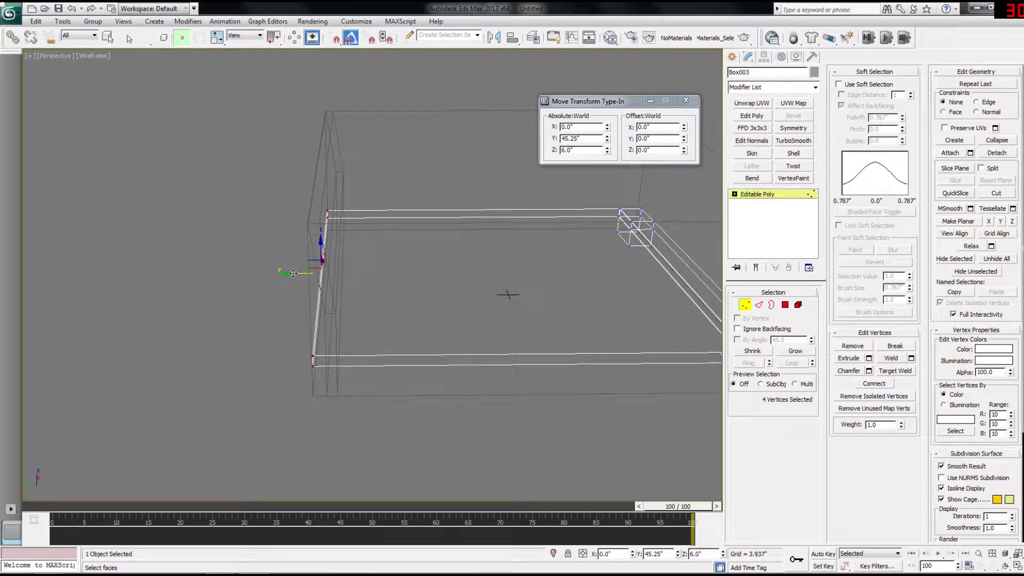
left_click(333, 37)
left_click_drag(321, 274, 338, 396)
Step: With snapping off, fine-tune the platform's headboard-end vertices along Y to about 40.337", nearly touching the headboard
middle_click_drag(382, 392, 400, 373, "alt")
scroll(382, 386, "up", 3)
key("s")
left_click_drag(340, 252, 344, 251)
key("F3")
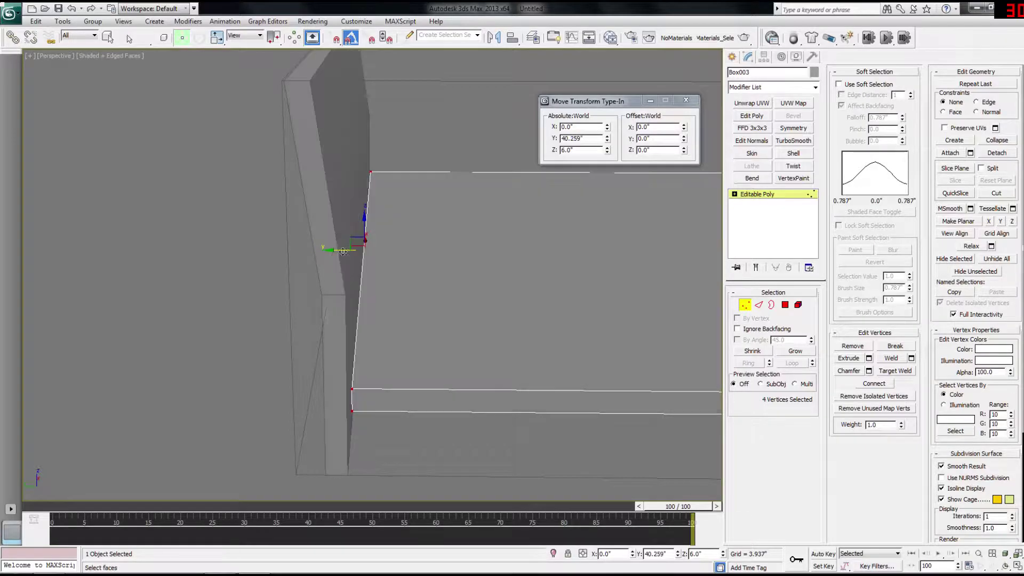
scroll(283, 277, "up", 4)
middle_click_drag(290, 274, 354, 263)
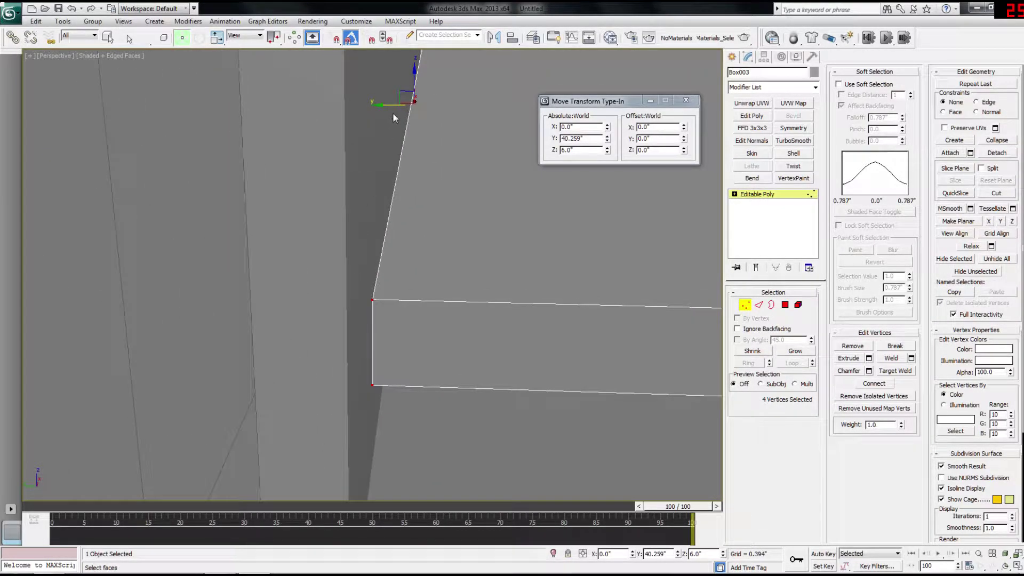
left_click_drag(390, 105, 389, 108)
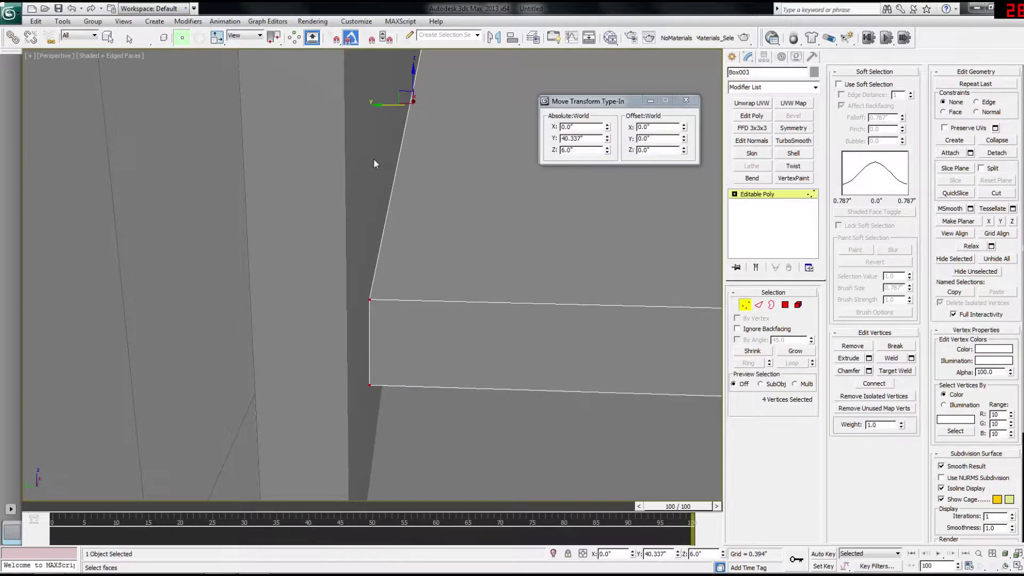
Step: Delete the platform's end polygon that faces the headboard
scroll(374, 160, "down", 5)
key("4")
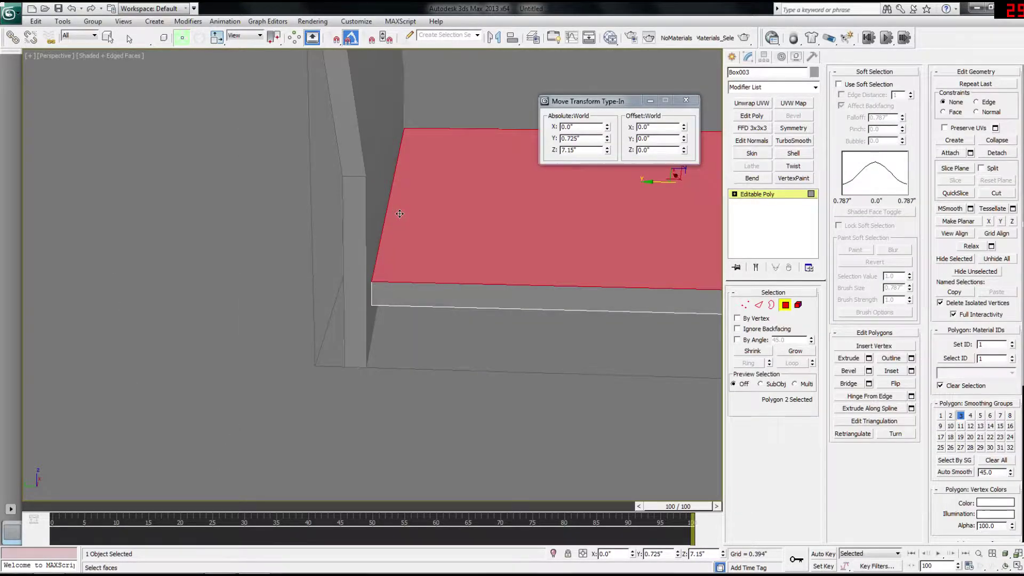
key("1")
key("F3")
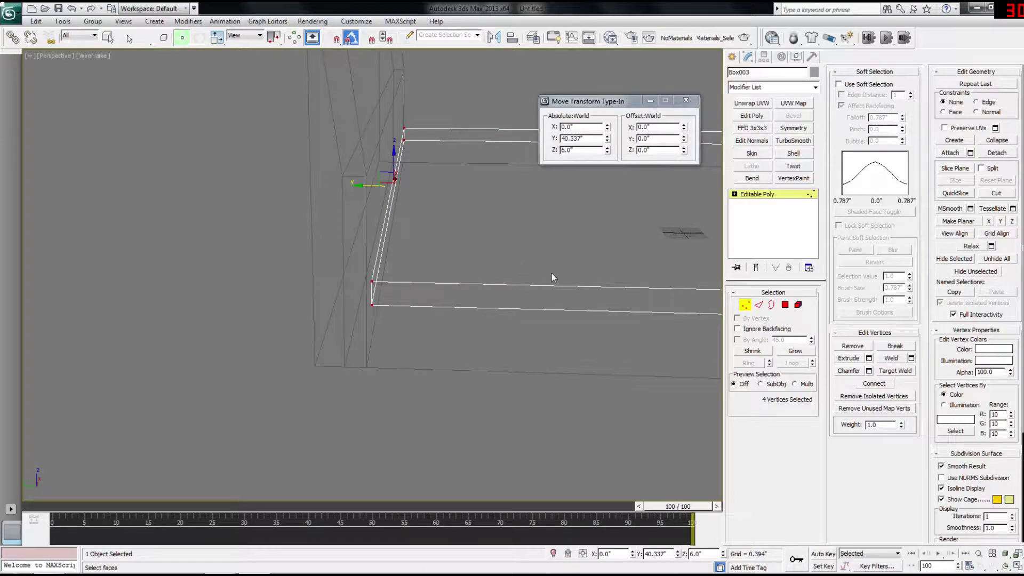
left_click(785, 305)
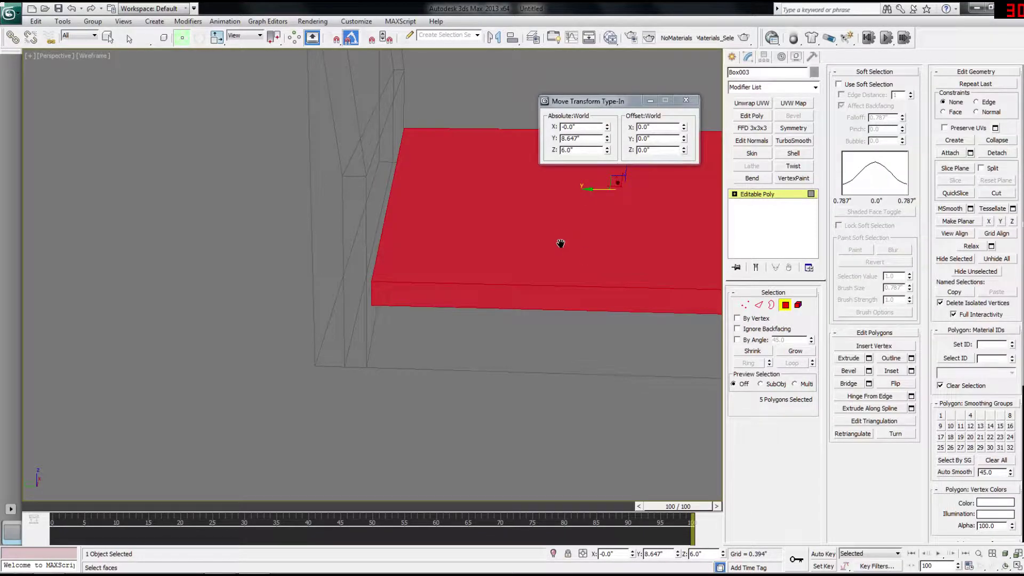
scroll(564, 239, "down", 3)
left_click_drag(488, 361, 486, 362, "alt")
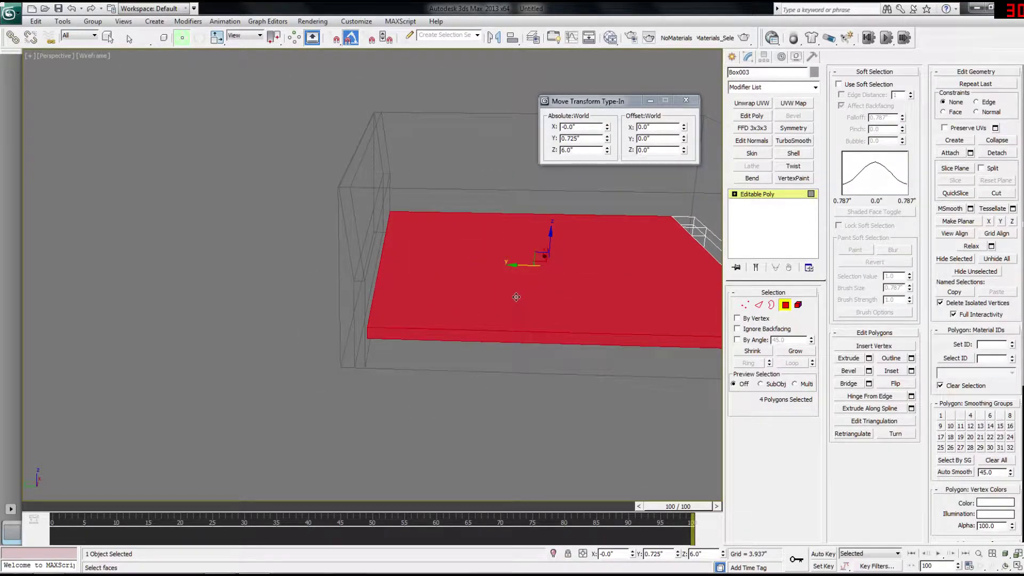
middle_click_drag(437, 287, 440, 302, "alt")
left_click(433, 311)
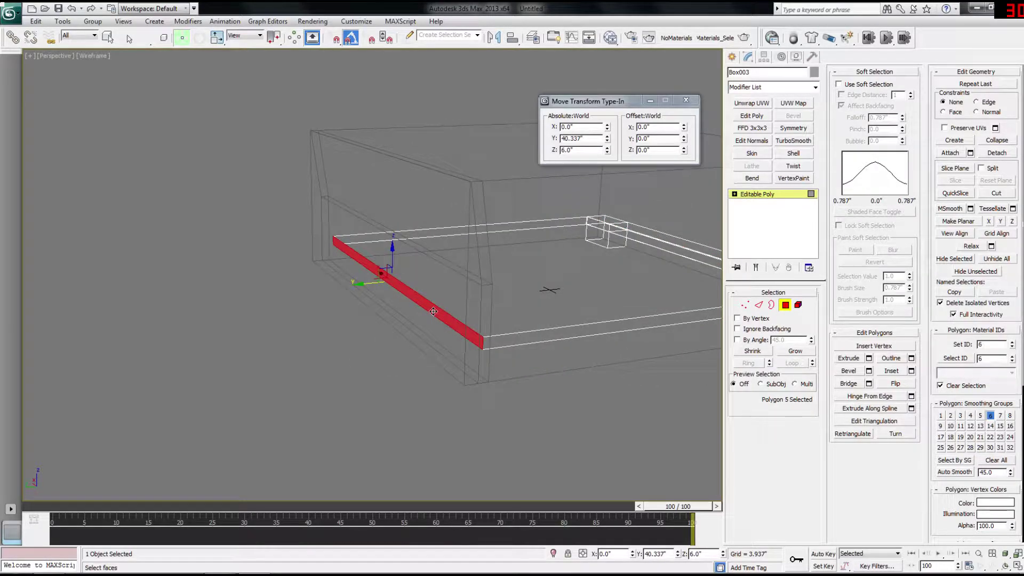
key("Delete")
middle_click_drag(434, 321, 410, 312, "alt")
left_click(758, 194)
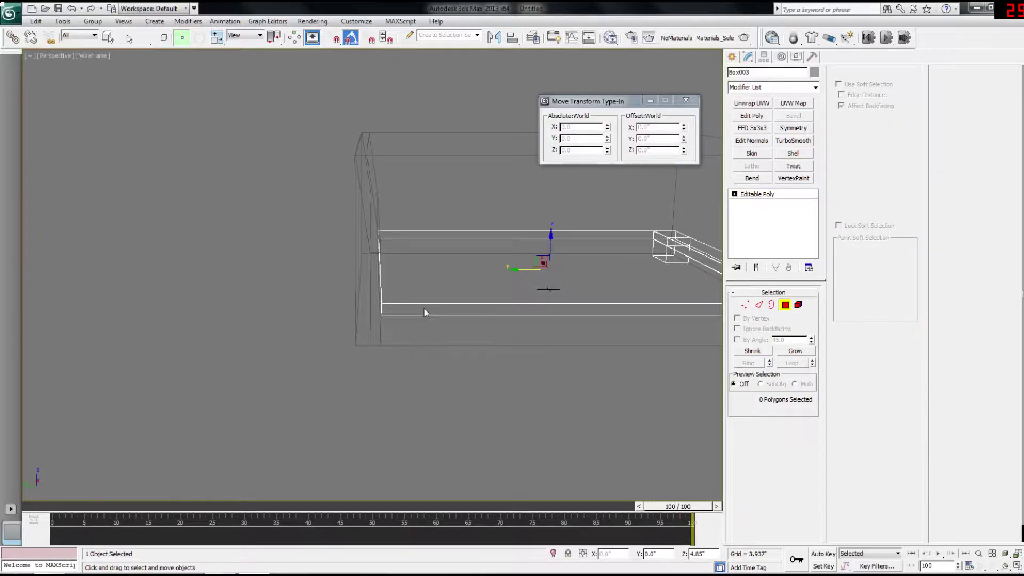
Step: Select the headboard and delete its underside polygon
left_click(371, 330)
middle_click_drag(372, 329, 373, 316, "alt")
key("4")
left_click_drag(347, 322, 408, 285)
left_click_drag(306, 254, 439, 276)
key("Delete")
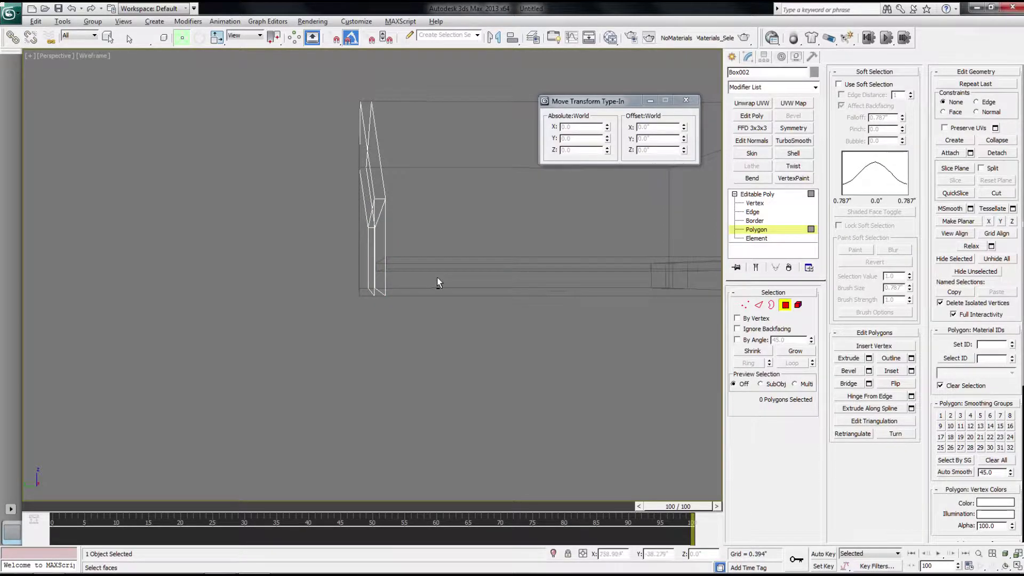
middle_click_drag(439, 279, 383, 307, "alt")
left_click(765, 194)
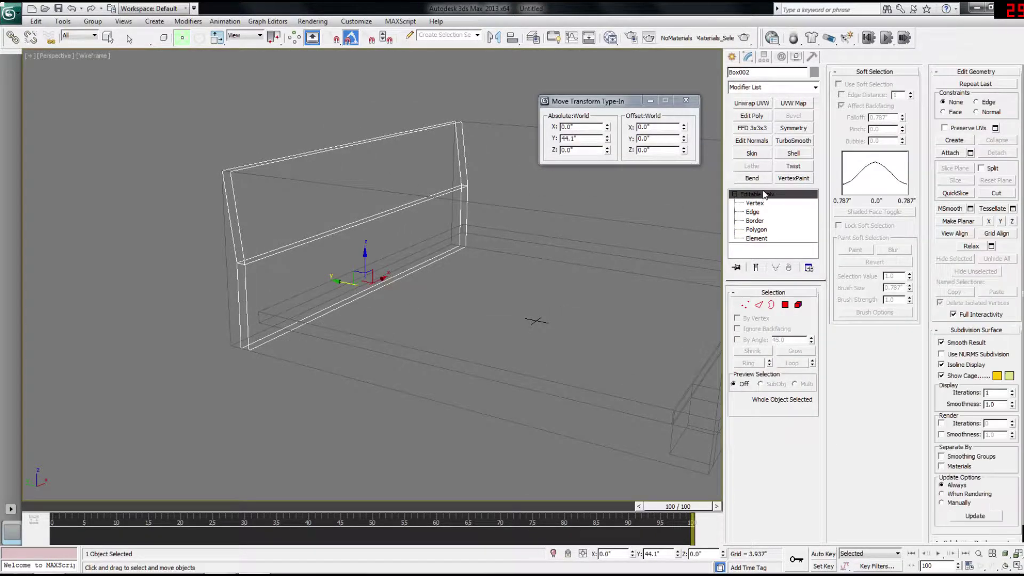
Step: Select the platform piece and Target Weld the inner top vertex above one leg to the platform's outer corner vertex
mouse_move(558, 253)
middle_mouse_down("alt")
mouse_move(490, 278)
mouse_move(545, 249)
middle_mouse_up("alt")
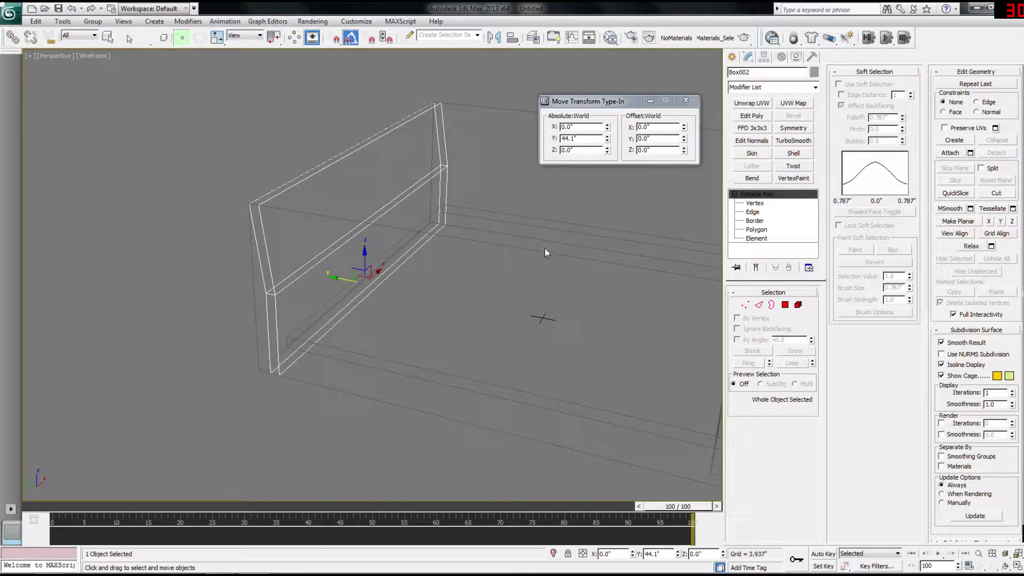
middle_click_drag(507, 285, 473, 245, "alt")
scroll(430, 274, "up", 8)
key("1")
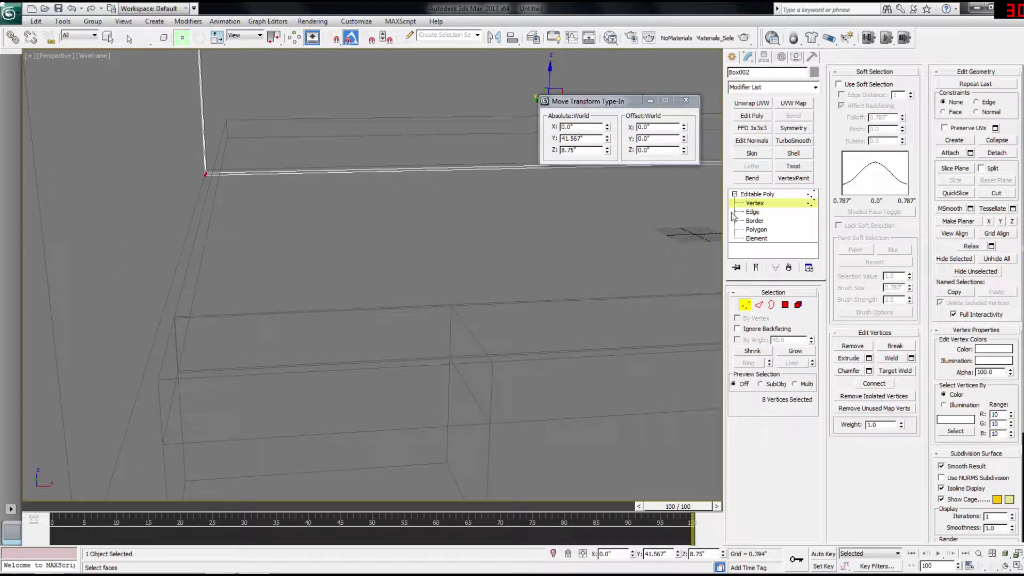
left_click(758, 194)
middle_click_drag(497, 369, 476, 345)
key("1")
key("ctrl+shift+w")
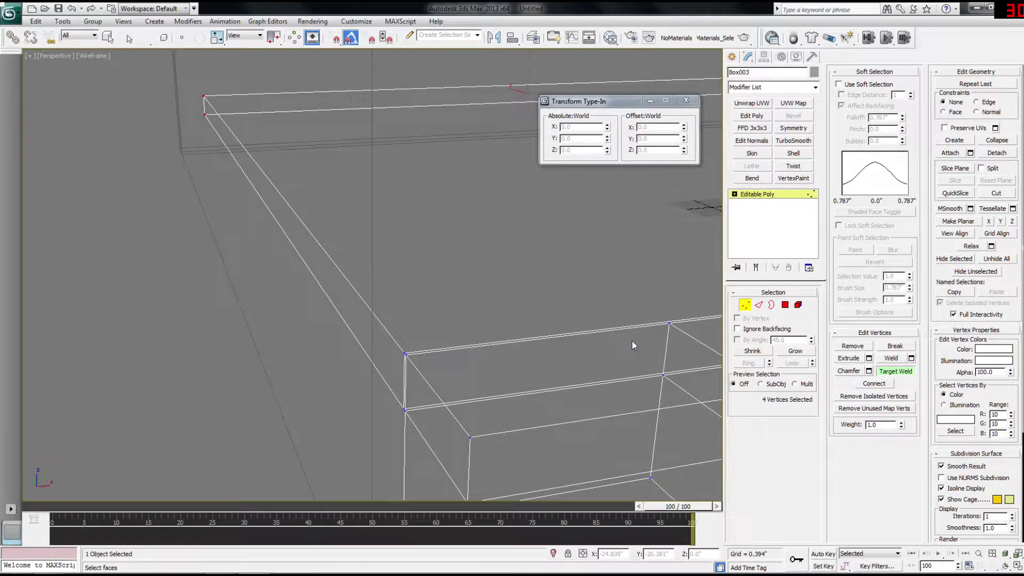
left_click(898, 372)
left_click(670, 324)
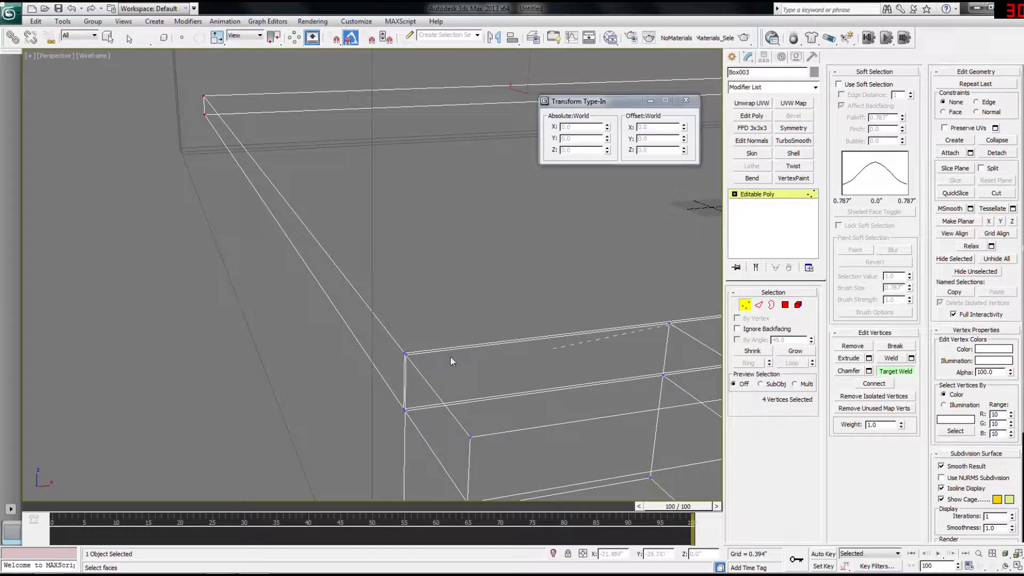
left_click(407, 356)
Step: Target Weld the front inner top vertex to the same leg's front outer corner and merge that corner's upper and lower vertices
middle_click_drag(630, 440, 477, 395)
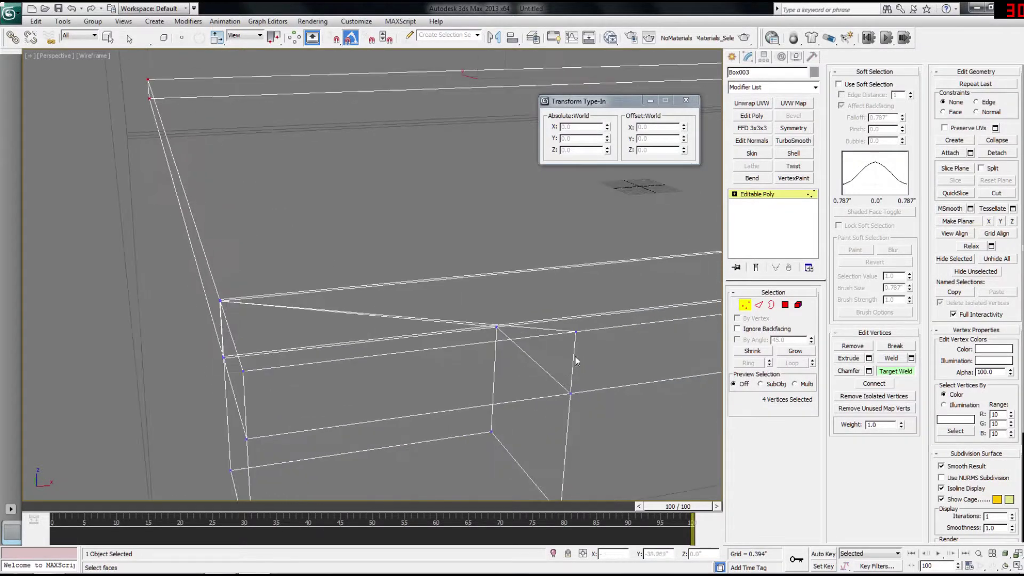
left_click(244, 372)
middle_click_drag(289, 392, 298, 394, "alt")
left_click(299, 393)
left_click(297, 324)
middle_click_drag(297, 324, 402, 375)
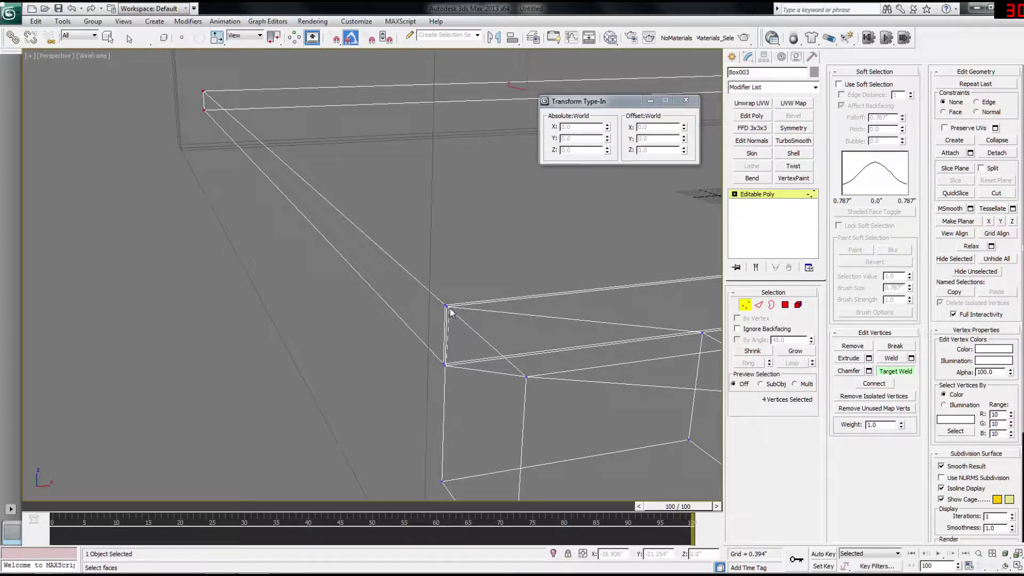
Step: Target Weld the extra top and corner vertices above the opposite leg in the same way and leave vertex editing
scroll(534, 348, "down", 10)
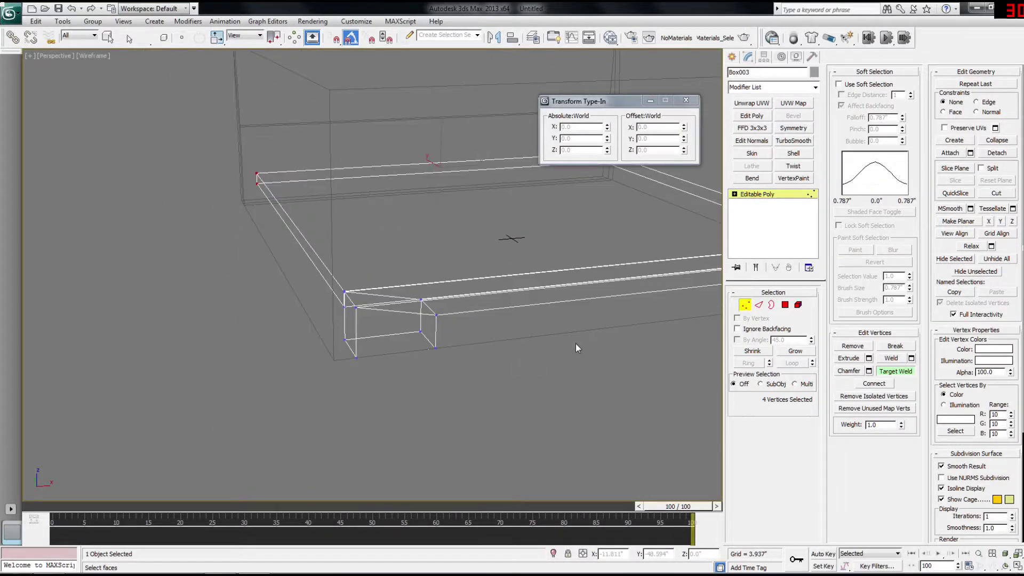
middle_click_drag(555, 352, 435, 340, "alt")
scroll(434, 340, "up", 3)
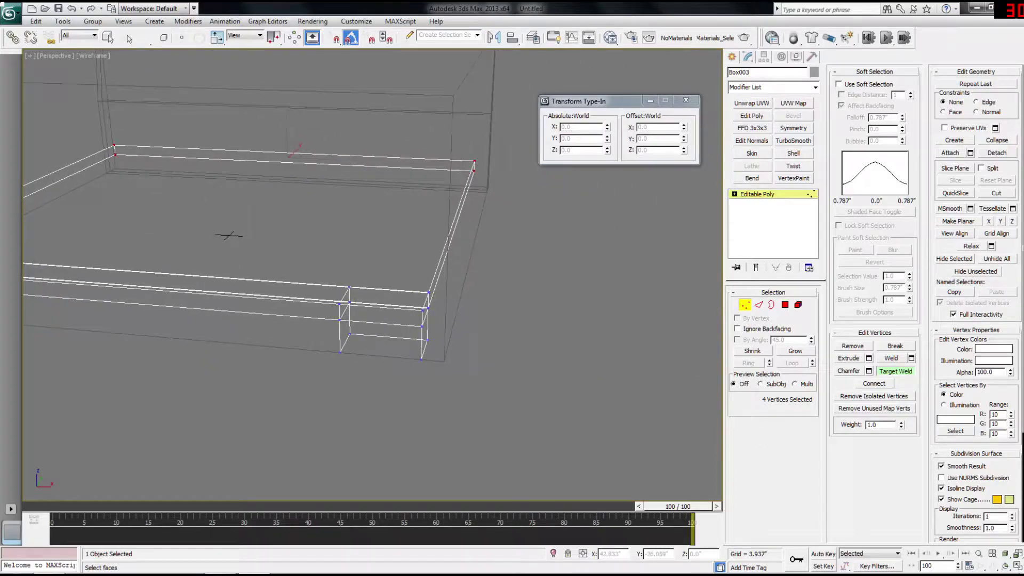
scroll(373, 277, "up", 3)
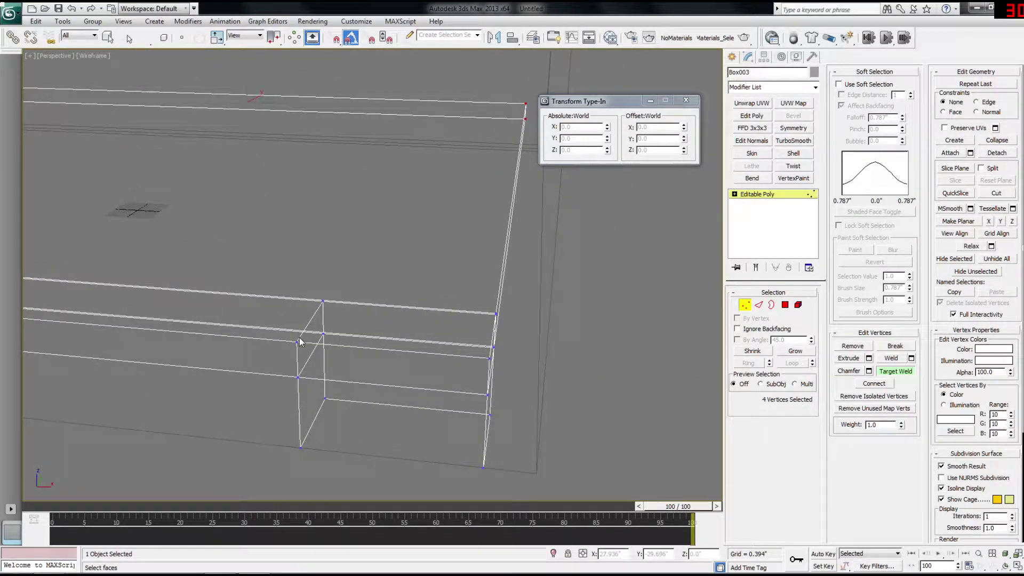
middle_click_drag(489, 358, 268, 317, "alt")
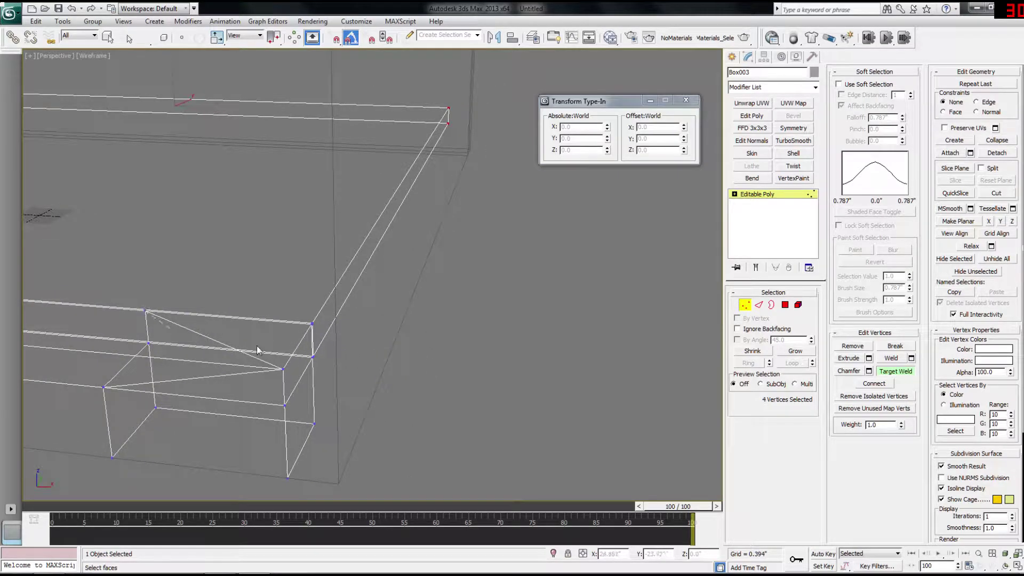
left_click(313, 323)
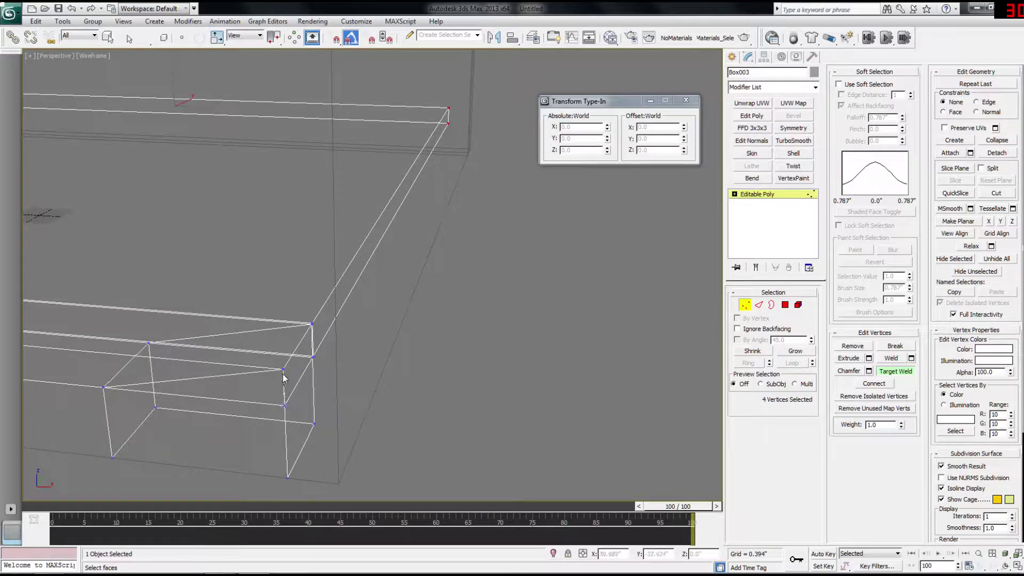
left_click(313, 357)
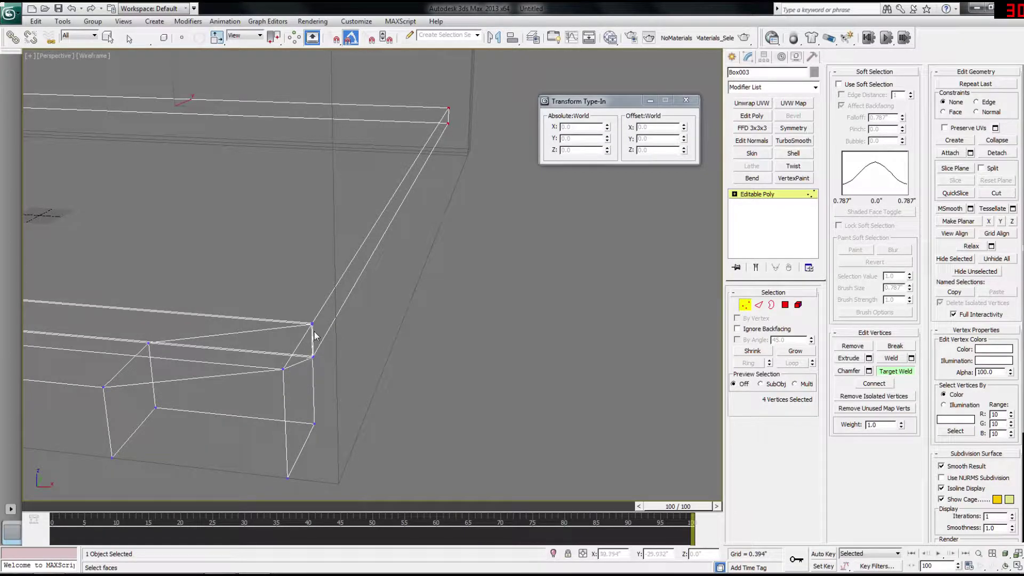
scroll(298, 366, "down", 6)
key("w")
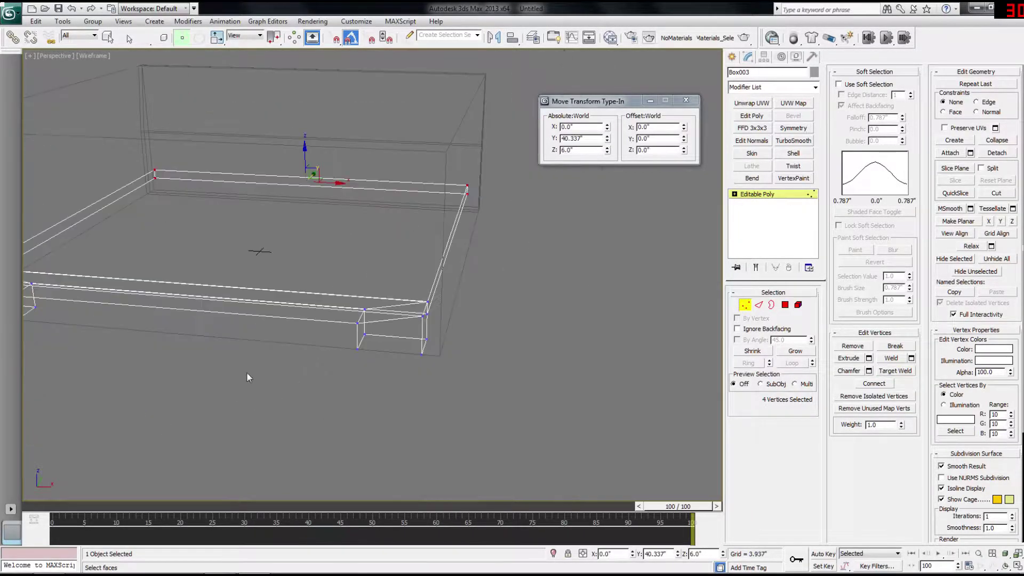
scroll(267, 373, "up", 1)
middle_click_drag(266, 373, 401, 420, "alt")
left_click(762, 195)
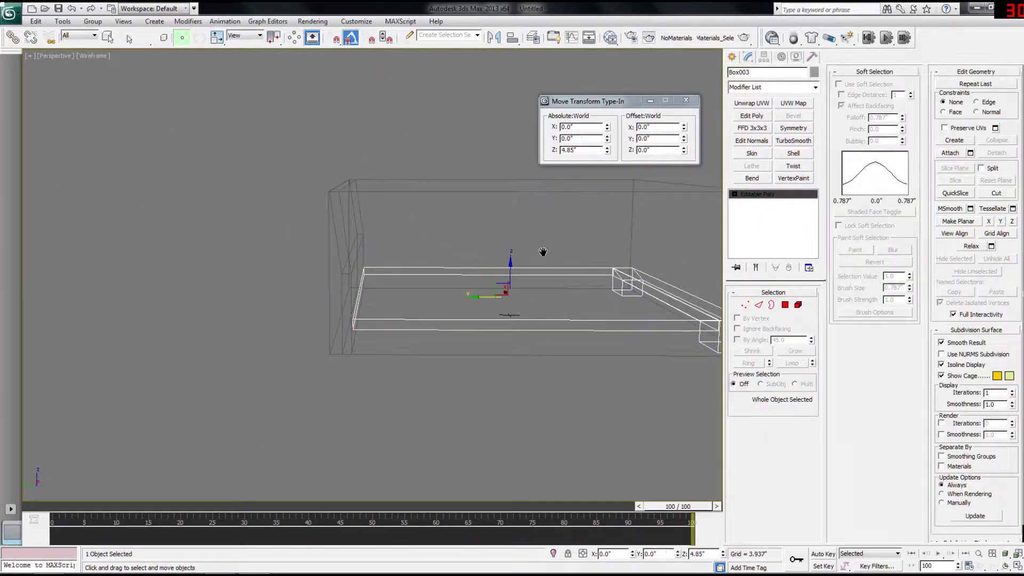
Step: Create a mattress box on the platform, about 75" long, 73" wide and 11.5" high
key("z")
left_click(734, 58)
left_click(752, 128)
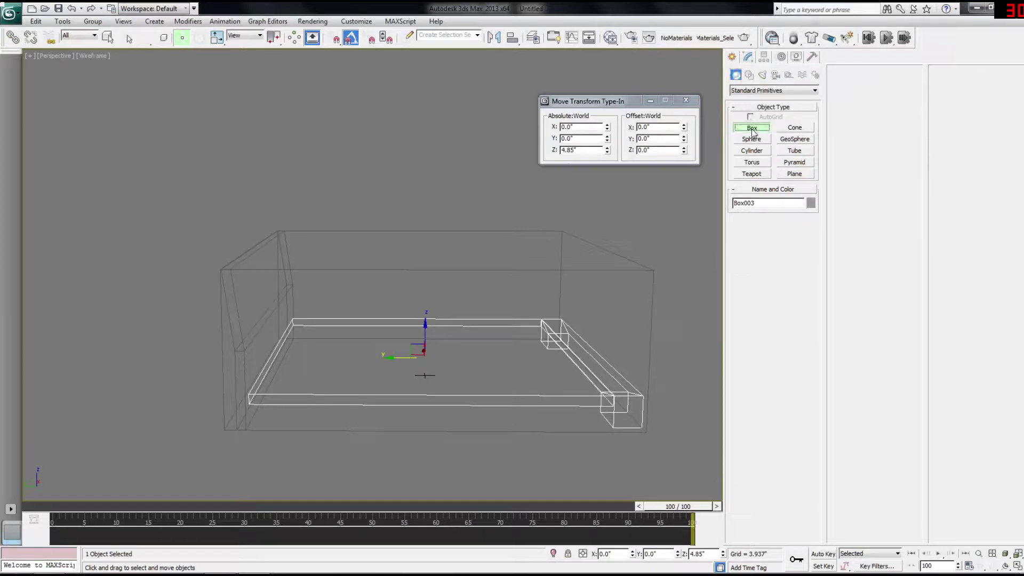
middle_click_drag(485, 283, 377, 321, "alt")
left_click_drag(304, 266, 576, 475)
middle_click_drag(549, 434, 544, 383, "alt")
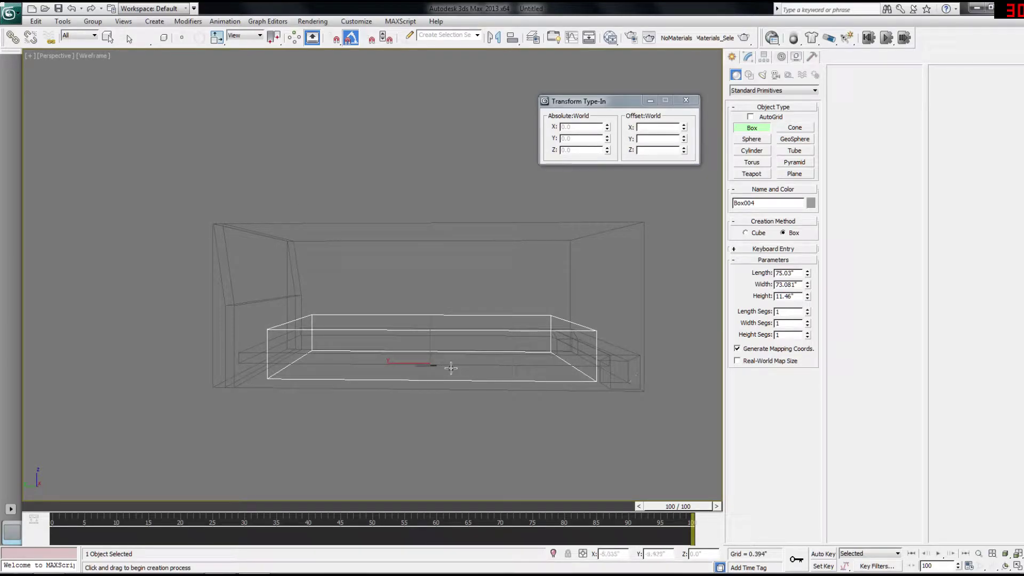
Step: Switch to the image browser and view the bed frame reference image to compare the mattress
key("alt+Tab")
key("alt+Tab")
key("alt+Tab")
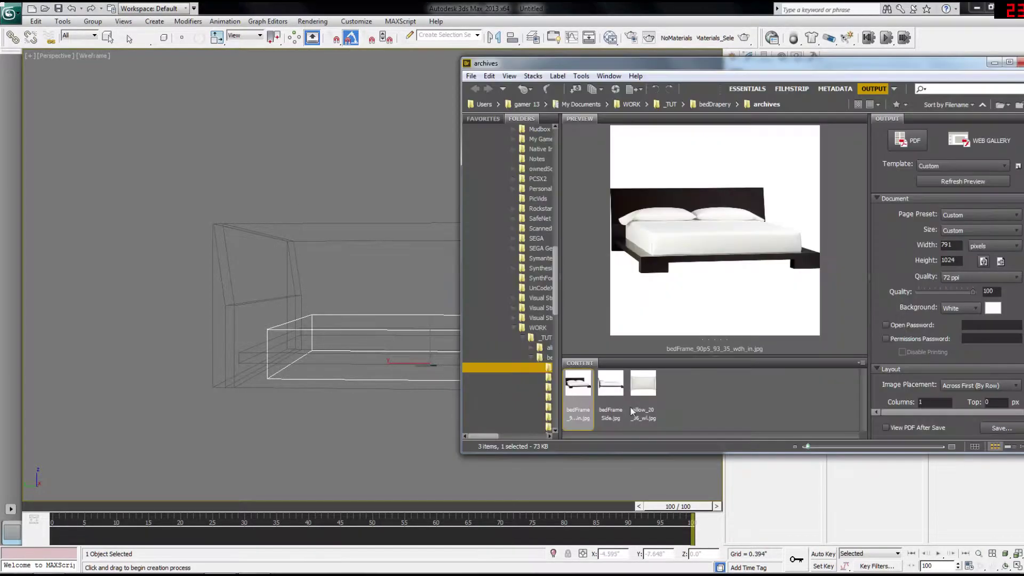
Step: View the bed frame's side reference image, leave box creation, and compare the platform and mattress with it
left_click(618, 383)
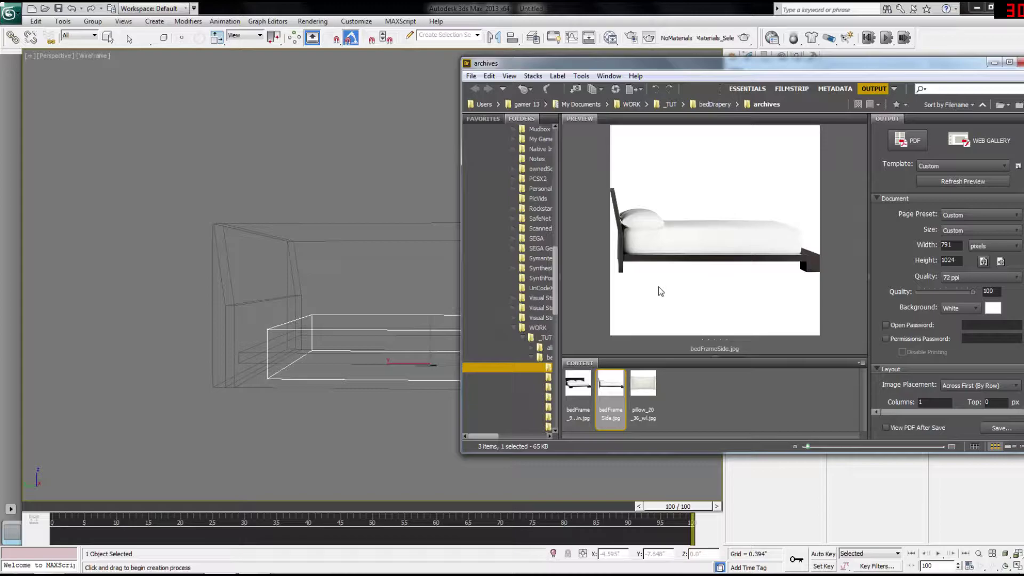
key("alt+Tab")
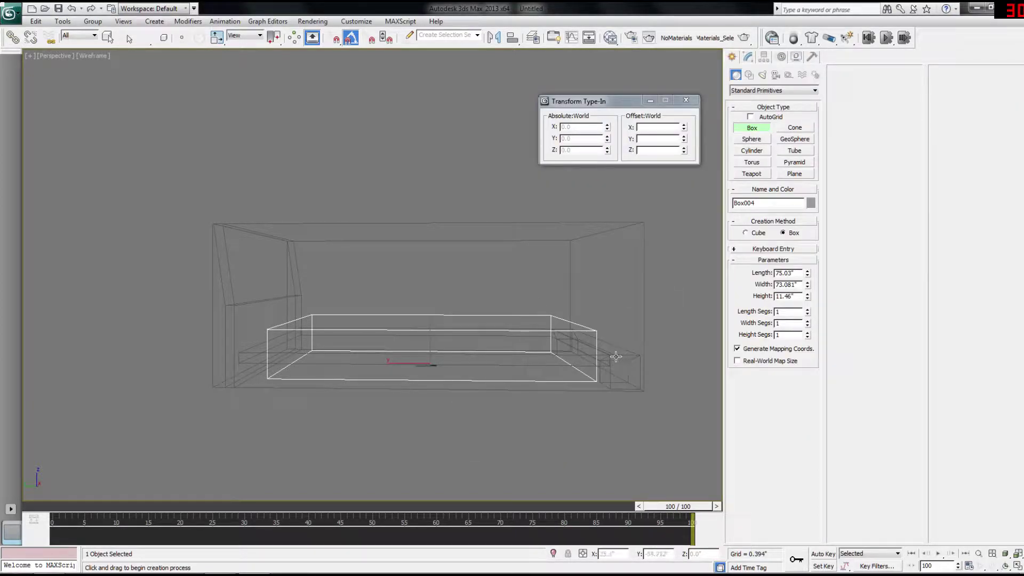
right_click(616, 357)
left_click(617, 356)
middle_click_drag(534, 363, 543, 323)
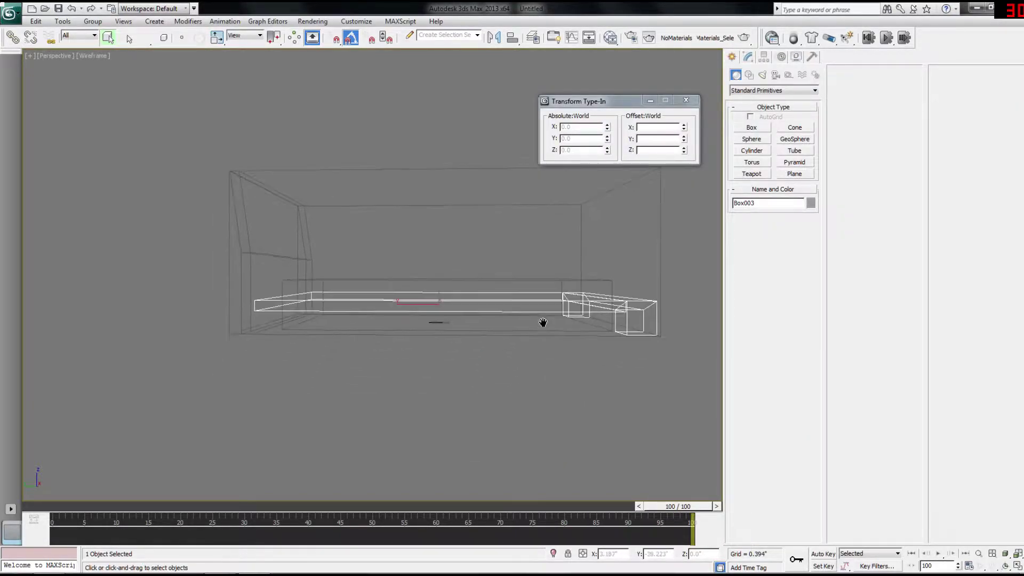
key("alt+Tab")
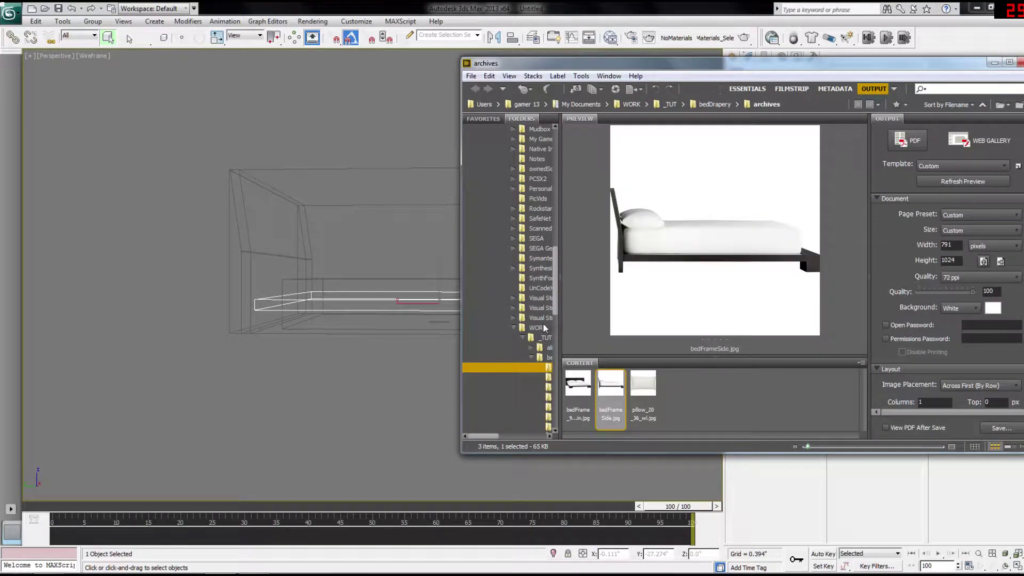
key("alt+Tab")
Step: Raise the mattress box with snapping so it rests on top of the platform, at Z 7.15"
middle_click_drag(545, 328, 443, 287, "alt")
left_click(572, 255)
key("w")
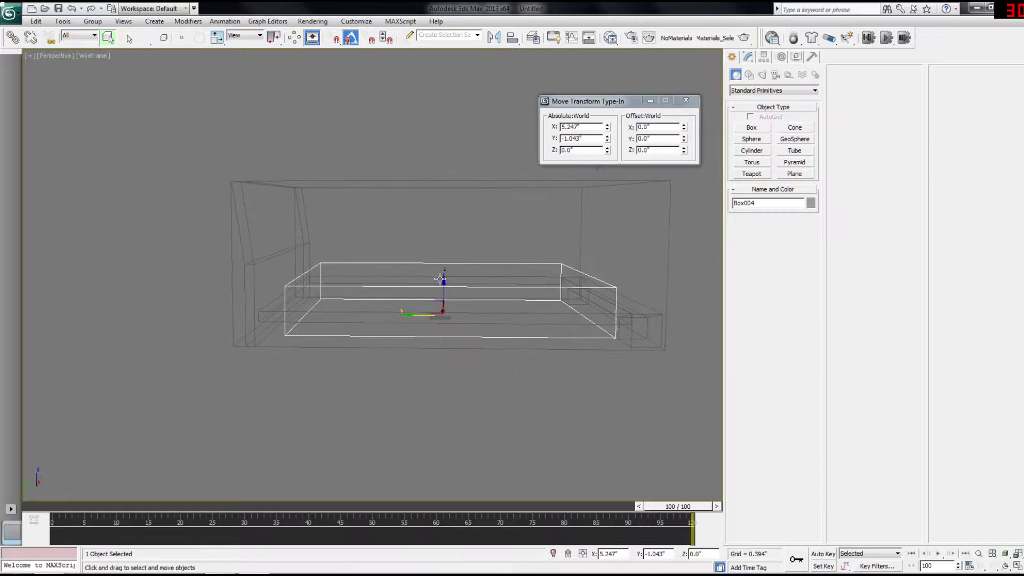
left_click(336, 41)
left_click_drag(446, 315, 568, 275)
key("s")
Step: Convert the mattress box to an Editable Poly
middle_click_drag(444, 261, 454, 268, "alt")
right_click(454, 269)
mouse_move(496, 365)
left_click(574, 374)
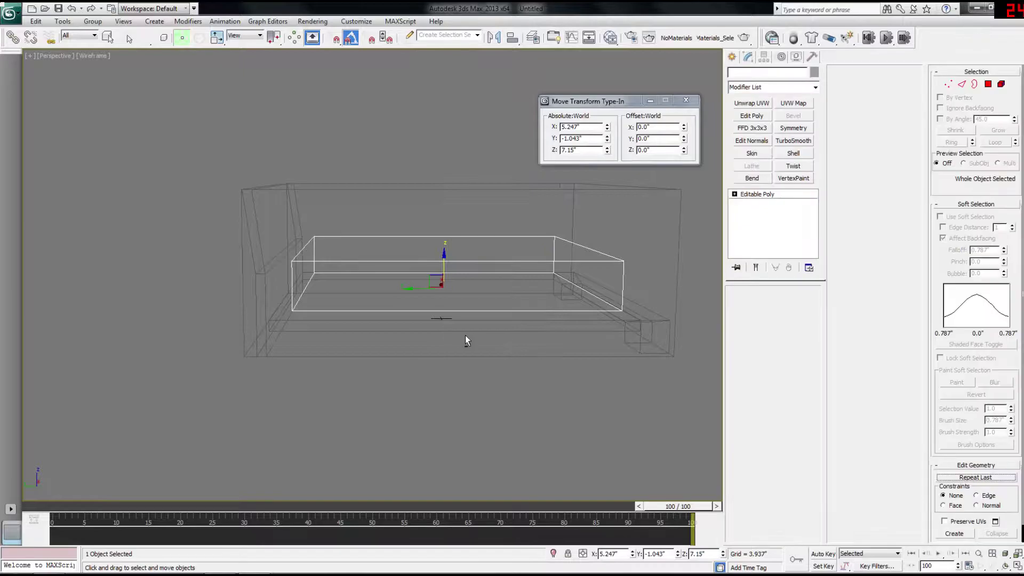
Step: Check the side reference image and lower the mattress's top polygon to about Z 18.16"
key("alt+Tab")
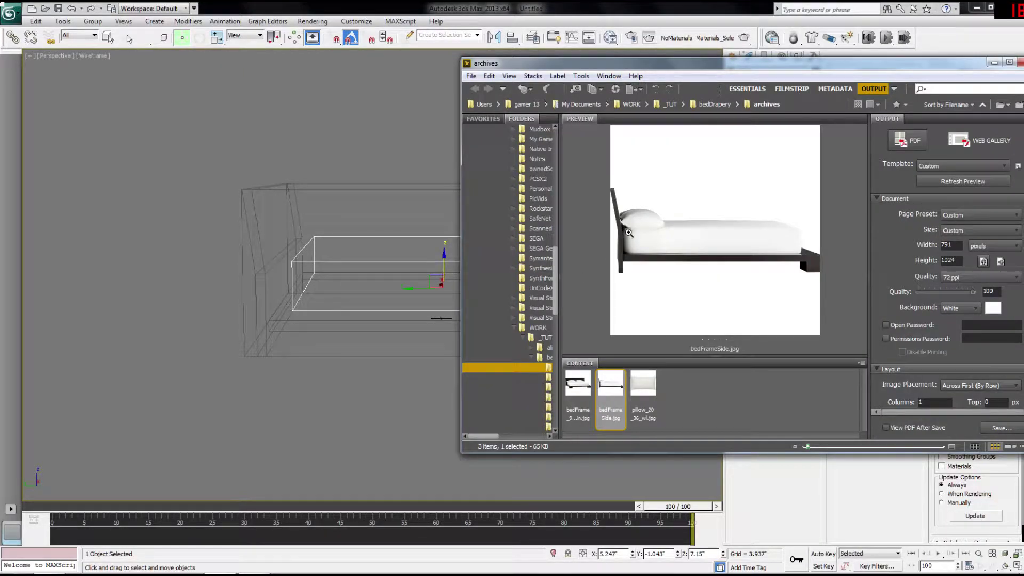
key("alt+Tab")
middle_click_drag(507, 255, 499, 258, "alt")
key("4")
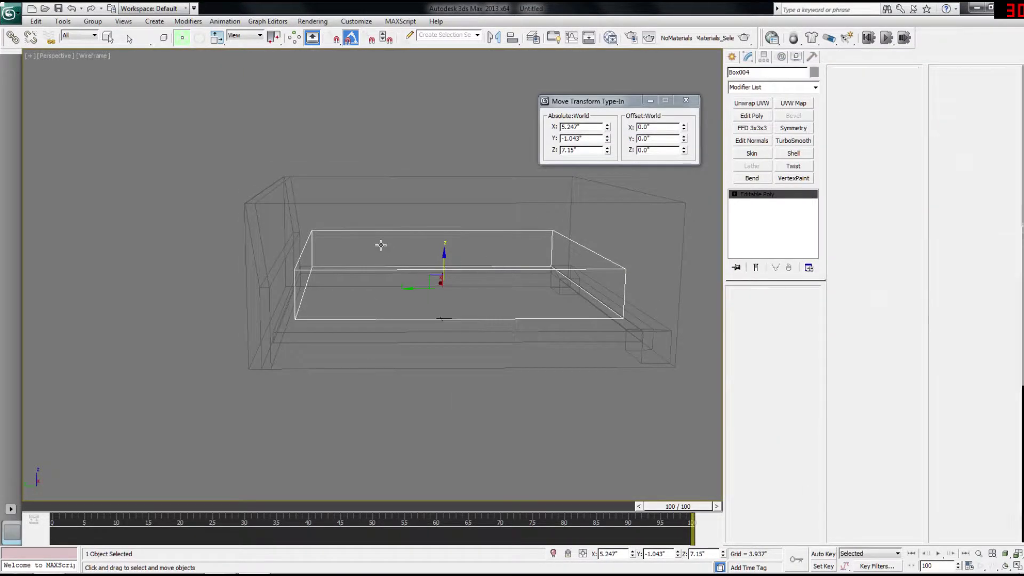
left_click(411, 240)
middle_click_drag(411, 240, 420, 230, "alt")
left_click_drag(444, 212, 444, 214)
middle_click_drag(444, 215, 442, 224, "alt")
Step: Compare the mattress thickness with the side reference and lower the top polygon further to about Z 17.41"
key("alt+Tab")
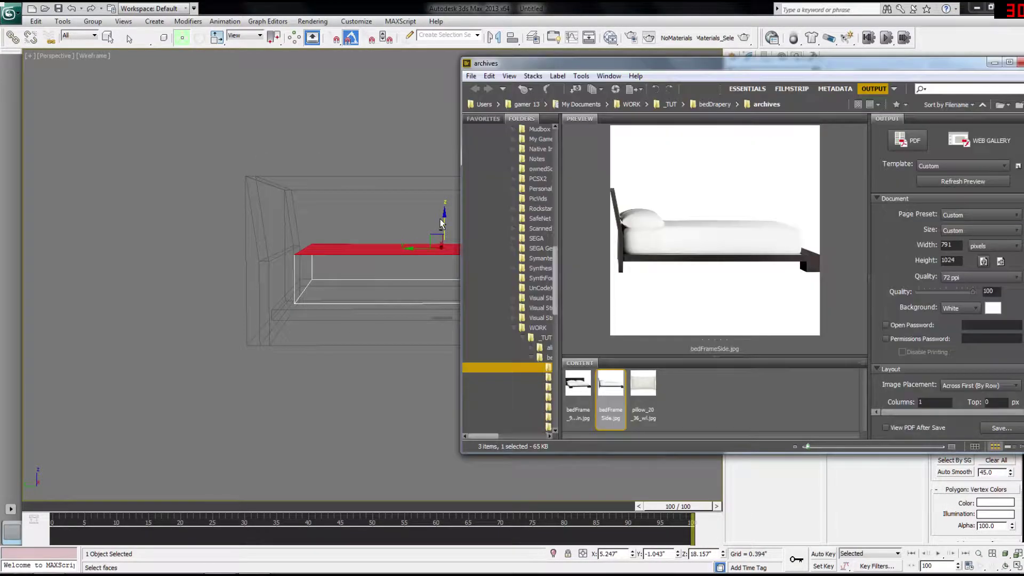
key("alt+Tab")
left_click_drag(441, 223, 441, 224)
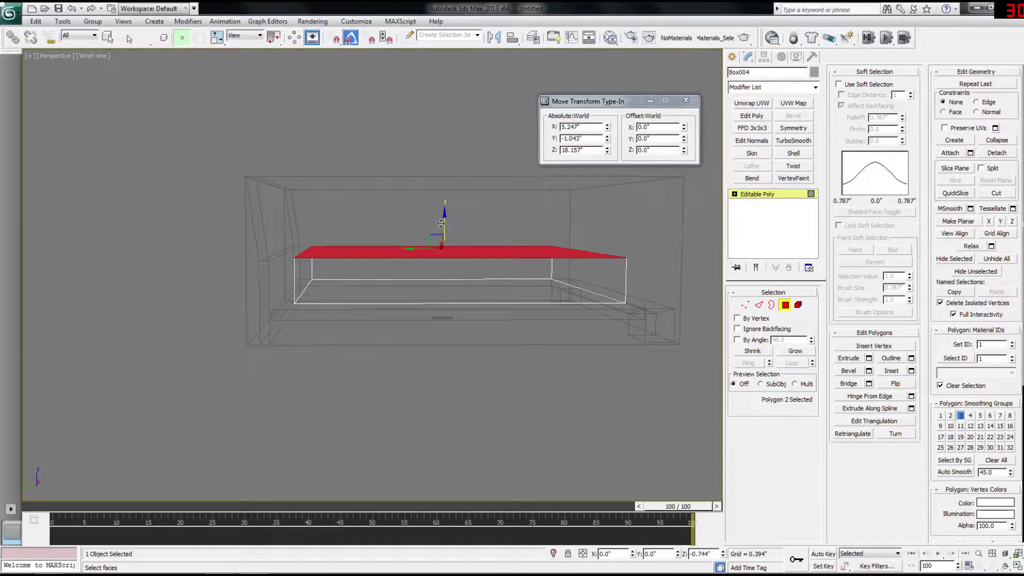
key("alt+Tab")
key("alt+Tab")
Step: Select the mattress's long side polygon and compare its gap to the platform edge with the angled bed frame reference image
middle_click_drag(320, 267, 378, 249, "alt")
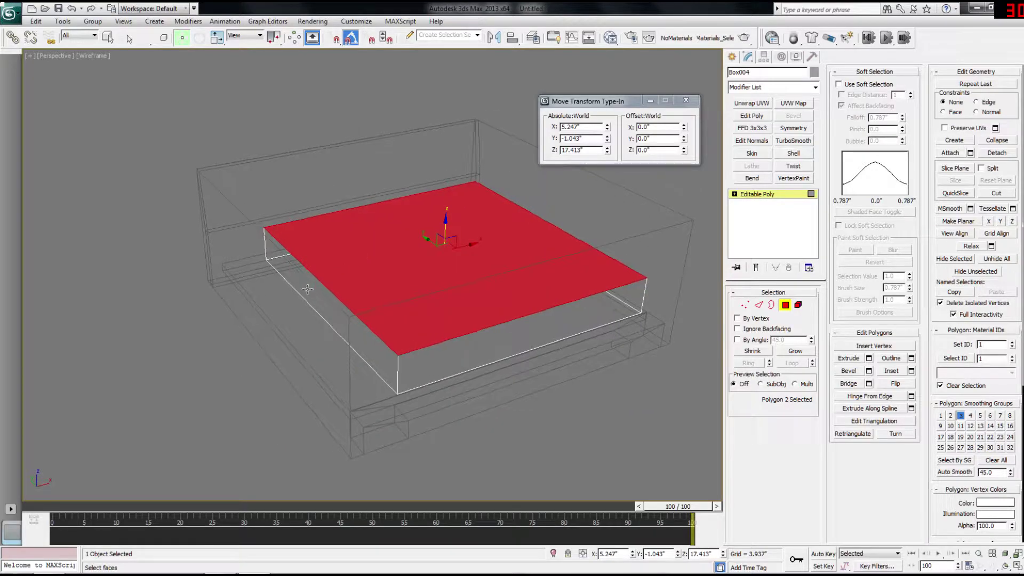
left_click(308, 290)
key("alt+Tab")
left_click(580, 389)
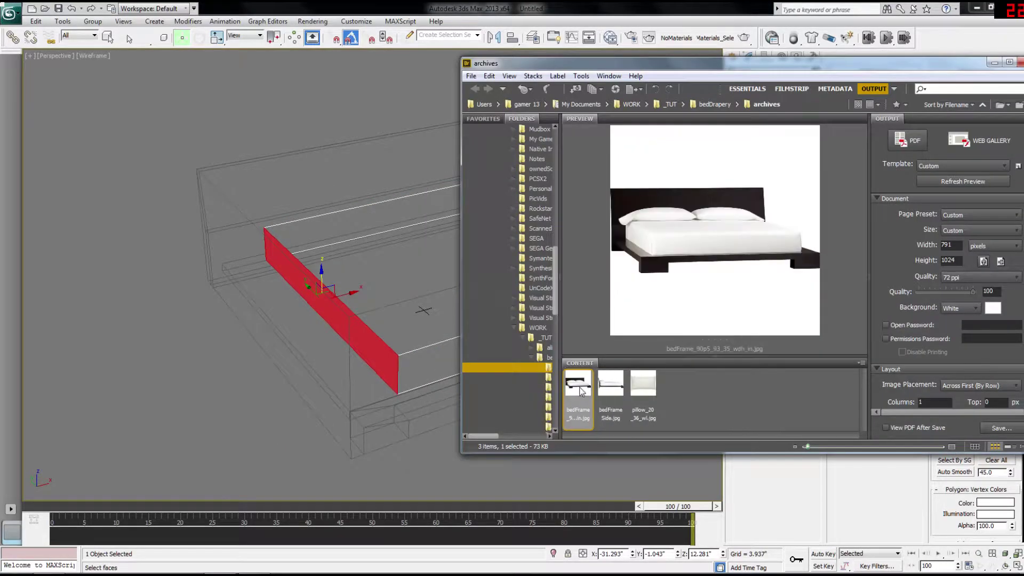
key("alt+Tab")
middle_click_drag(373, 283, 364, 289, "alt")
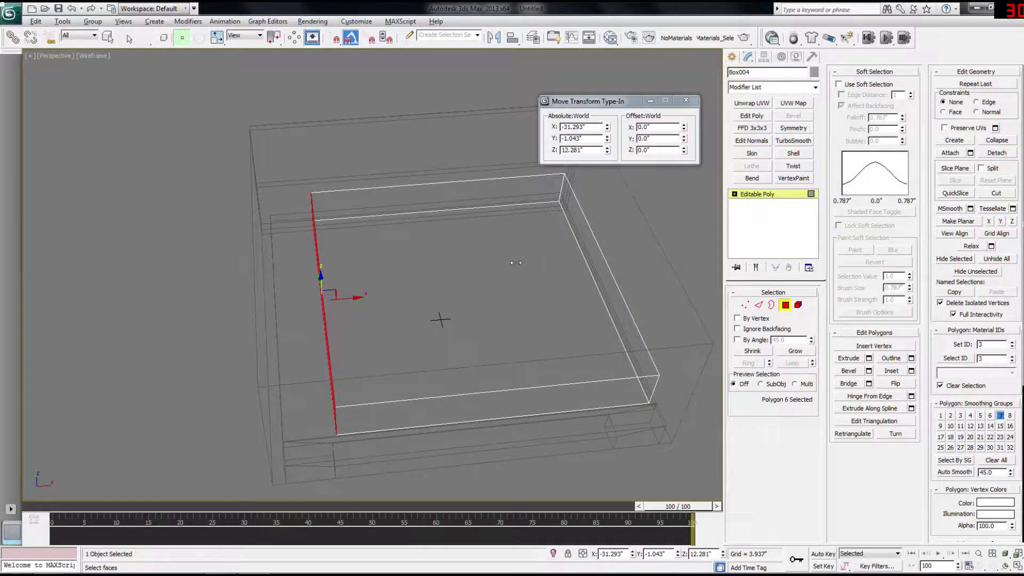
key("alt+Tab")
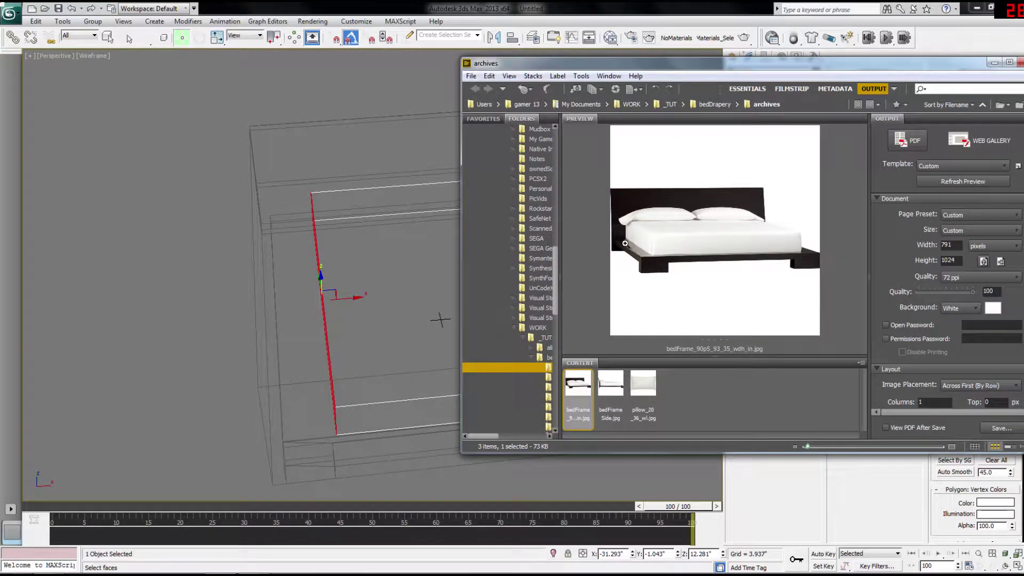
key("alt+Tab")
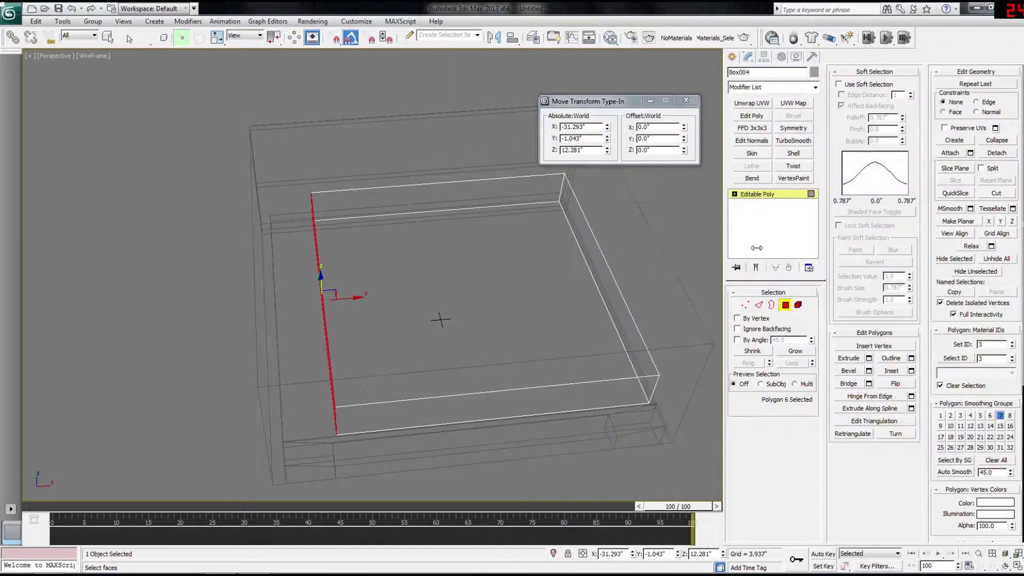
Step: Leave polygon editing and center the mattress across the bed by setting its X position to 0"
left_click(758, 195)
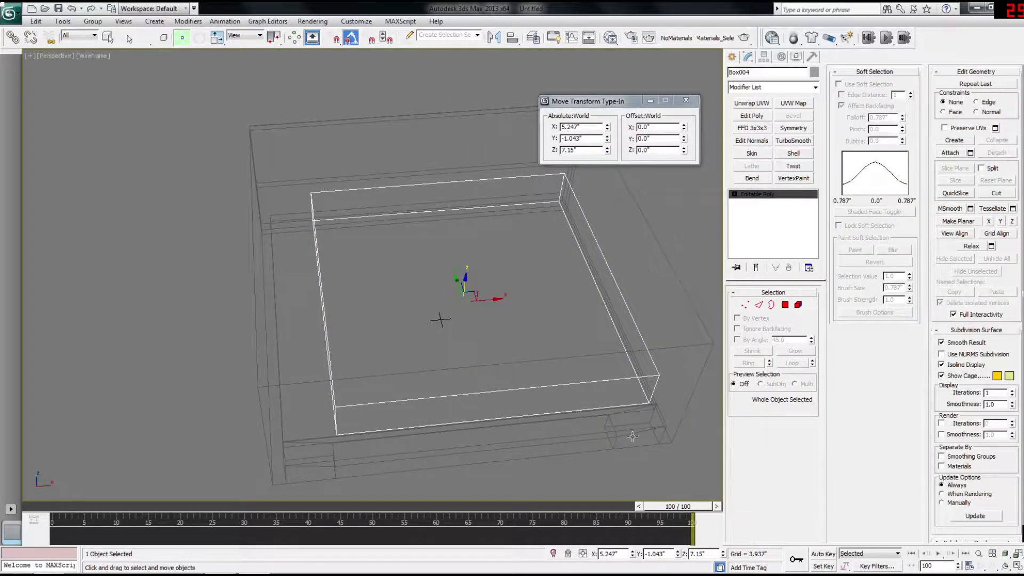
right_click(633, 554)
middle_click_drag(624, 322, 612, 257, "alt")
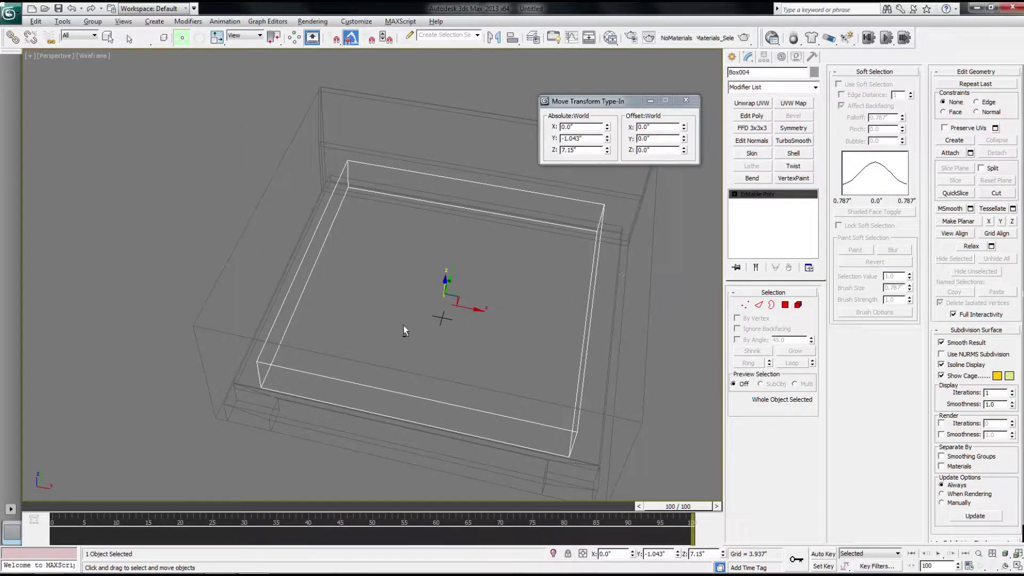
Step: Select both long side polygons of the mattress and scale them outward along X to widen it slightly
middle_click_drag(402, 326, 465, 305, "alt")
key("4")
left_click(342, 357)
middle_click_drag(610, 354, 453, 344, "alt")
left_click(604, 486, "ctrl")
middle_click_drag(554, 438, 607, 436, "alt")
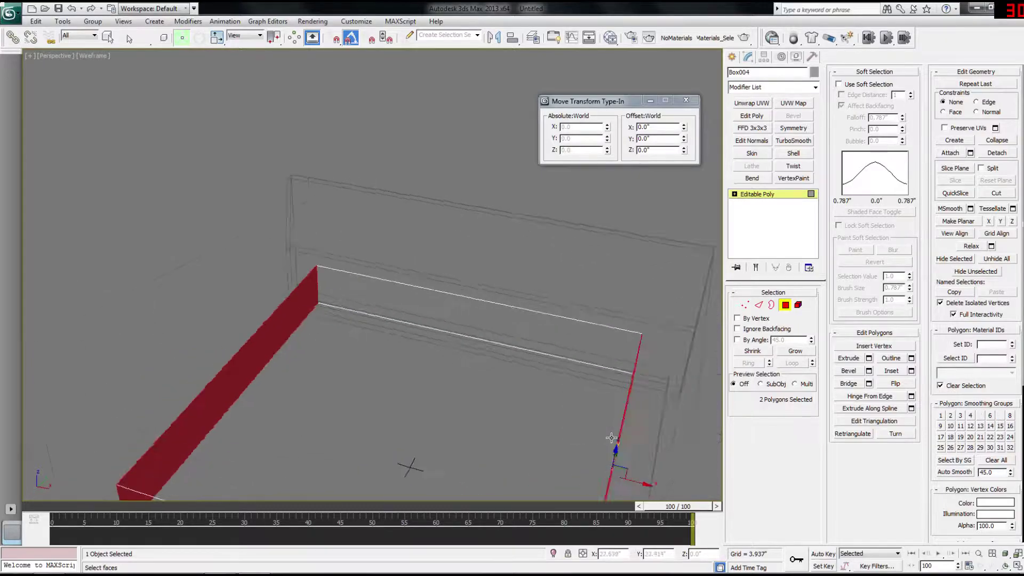
scroll(606, 437, "down", 5)
key("r")
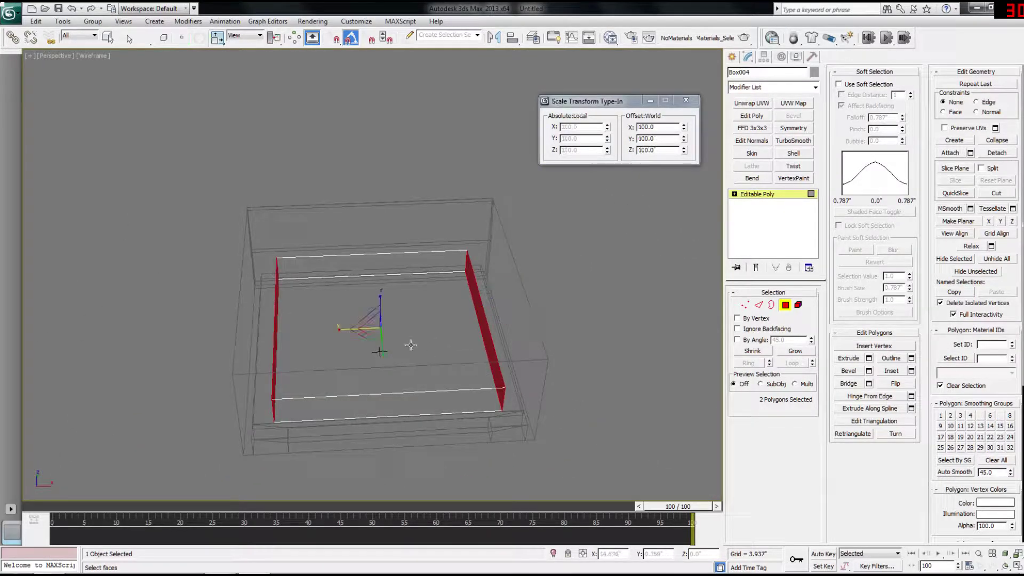
left_click_drag(340, 330, 340, 330)
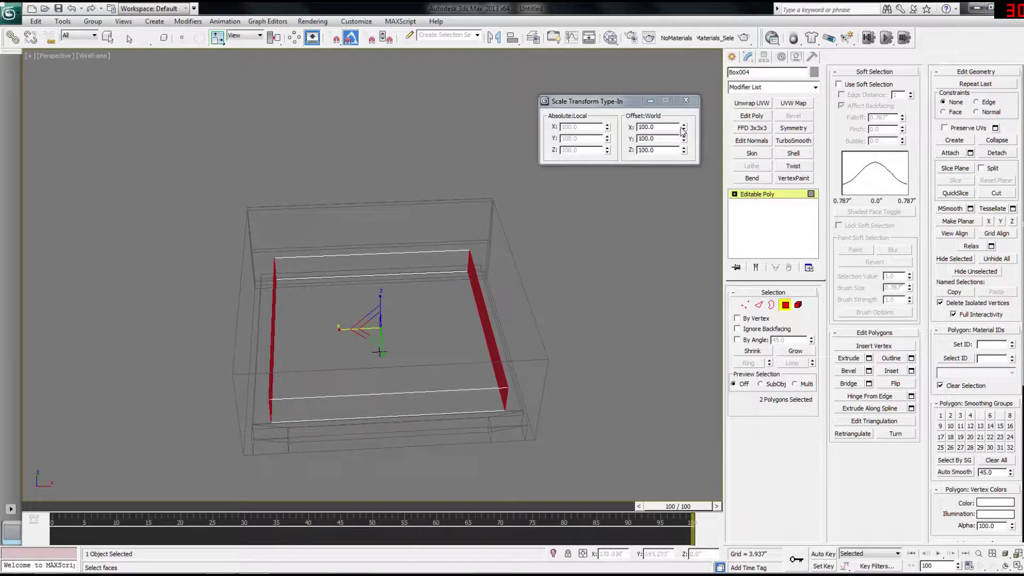
left_click_drag(685, 128, 683, 115)
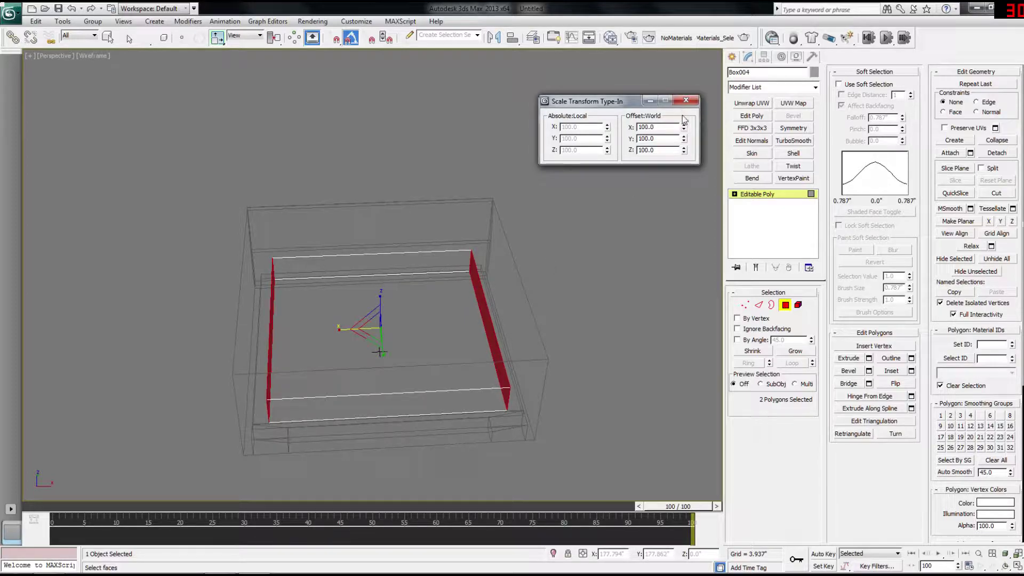
Step: Compare the widened mattress with the angled reference image and examine the foot end in the side reference image
key("alt+Tab")
key("alt+Tab")
middle_click_drag(465, 344, 504, 331, "alt")
key("alt+Tab")
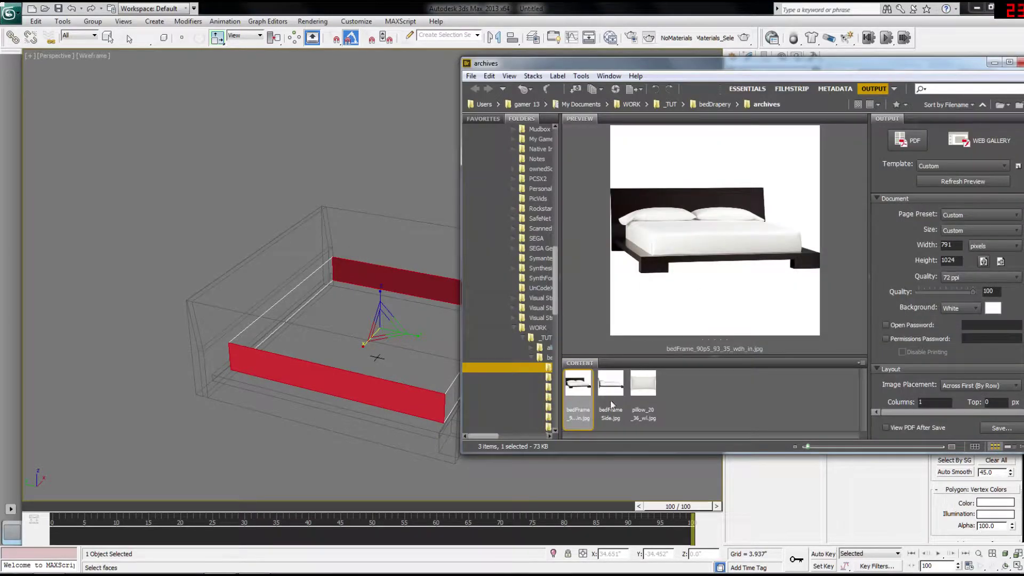
left_click(612, 400)
left_click(811, 250)
left_click_drag(746, 320, 737, 309)
left_click(736, 308)
key("alt+Tab")
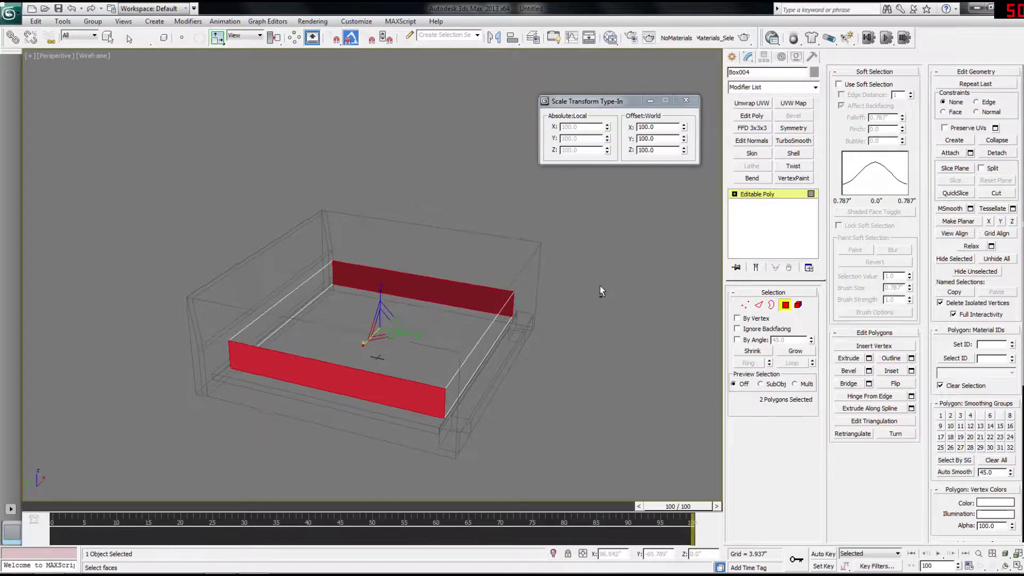
Step: Select the mattress's foot-end polygon, check its position against the side reference image, and clear the selection
left_click(468, 357)
scroll(468, 341, "up", 4)
middle_click_drag(469, 337, 453, 290, "alt")
key("w")
key("alt+Tab")
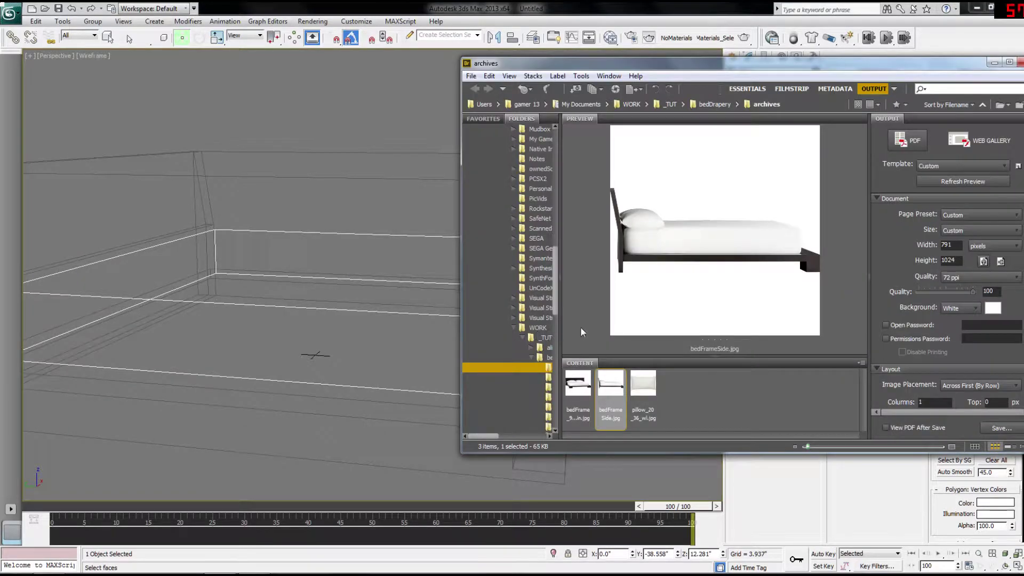
key("alt+Tab")
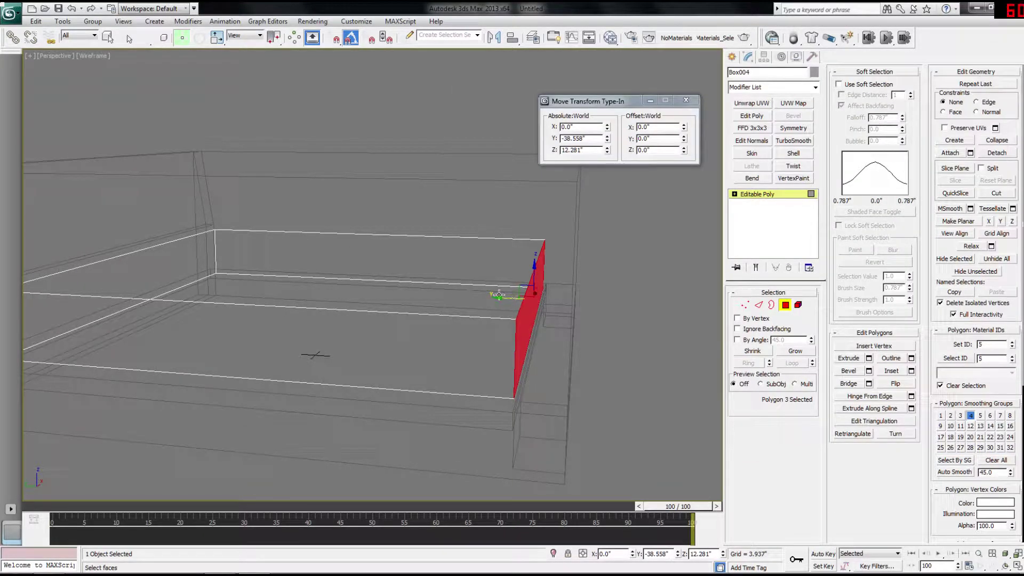
left_click(460, 229)
Step: Select the eight perimeter edges around the top and bottom of the mattress
middle_click_drag(452, 253, 537, 288)
middle_click_drag(363, 337, 488, 315)
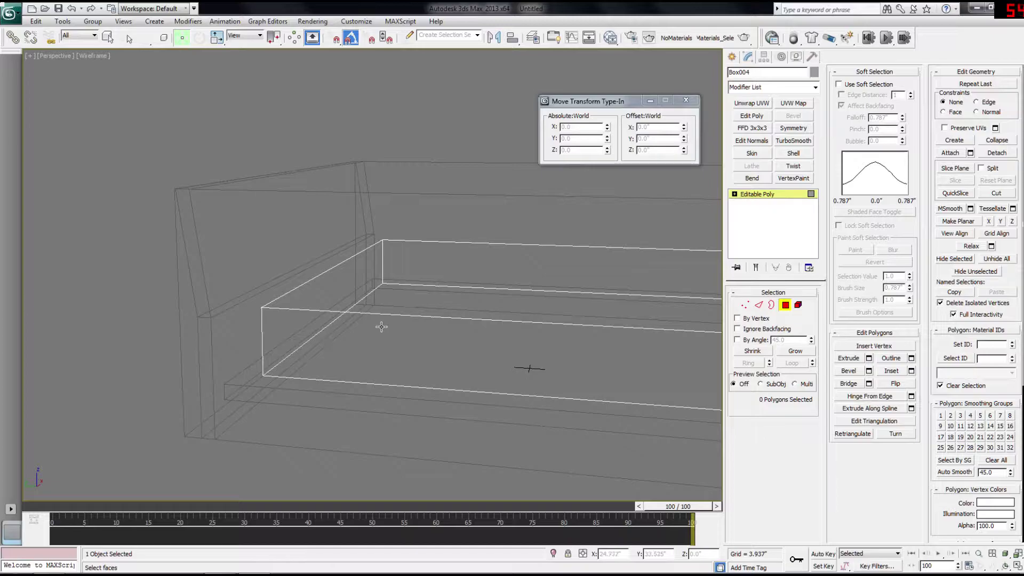
key("2")
double_click(263, 332)
mouse_move(395, 348)
middle_mouse_down("alt")
mouse_move(413, 347)
mouse_move(360, 357)
mouse_move(430, 332)
mouse_move(378, 341)
middle_mouse_up("alt")
mouse_move(524, 313)
left_mouse_down()
mouse_move(543, 316)
mouse_move(538, 322)
left_mouse_up()
Step: Switch to shaded display and move the mattress's head-end polygon toward the headboard to about Y 39.41", matching the side reference
mouse_move(519, 322)
middle_mouse_down("alt")
mouse_move(472, 356)
mouse_move(523, 353)
mouse_move(363, 345)
middle_mouse_up("alt")
scroll(525, 325, "up", 3)
key("F3")
key("4")
left_click(422, 358)
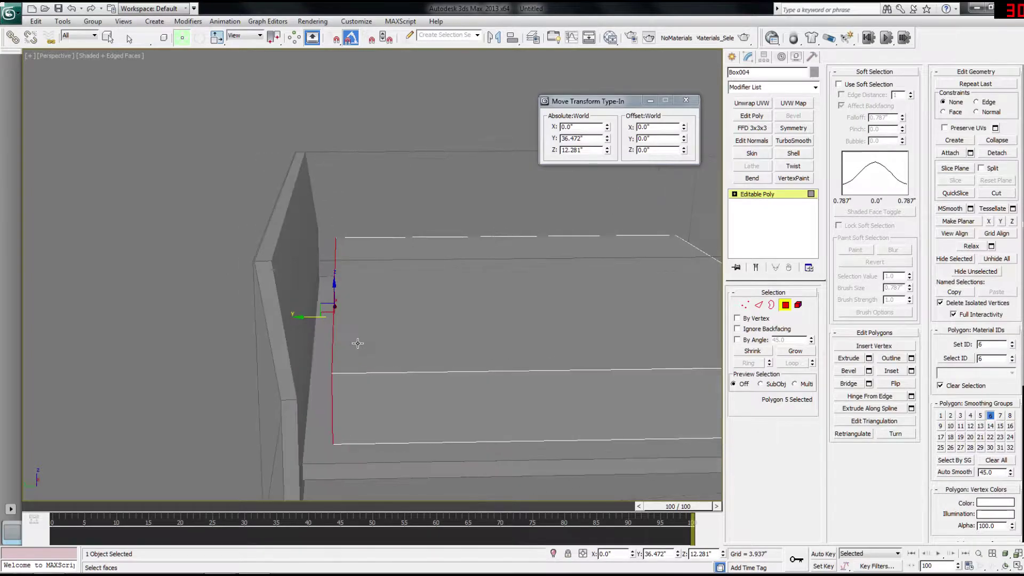
left_click_drag(308, 319, 294, 326)
key("alt+Tab")
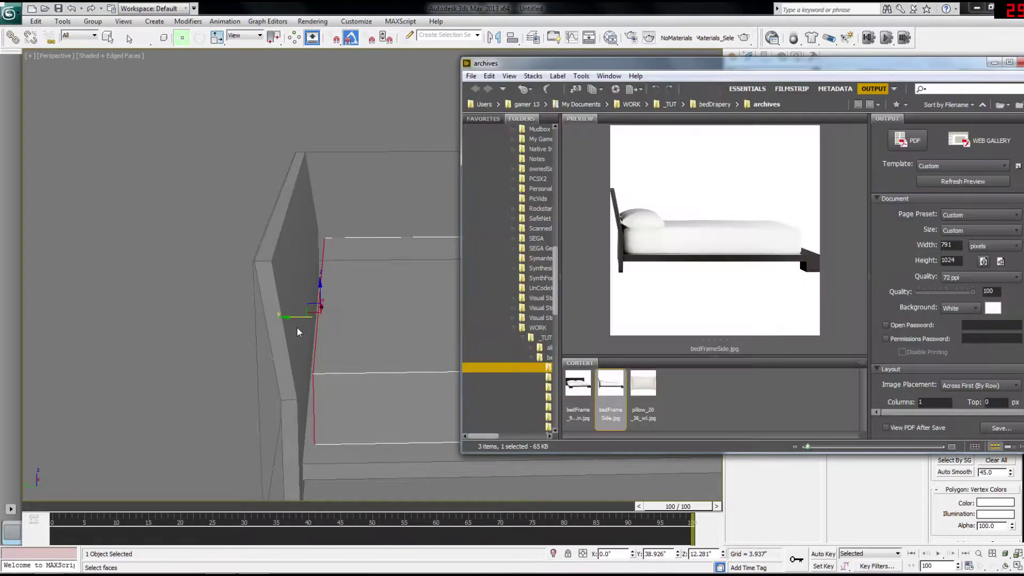
key("alt+Tab")
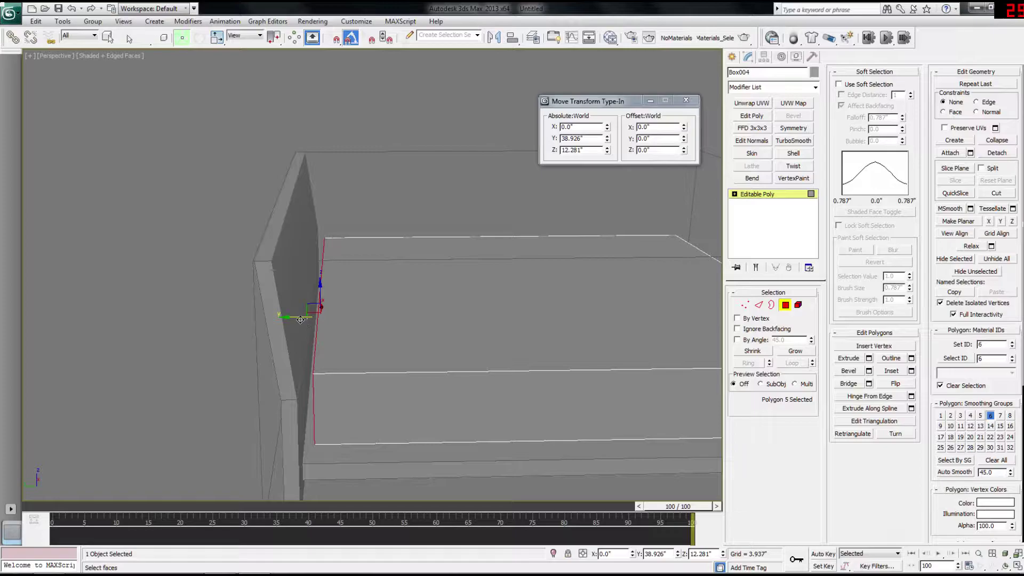
left_click_drag(298, 321, 299, 319)
middle_click_drag(481, 263, 459, 263)
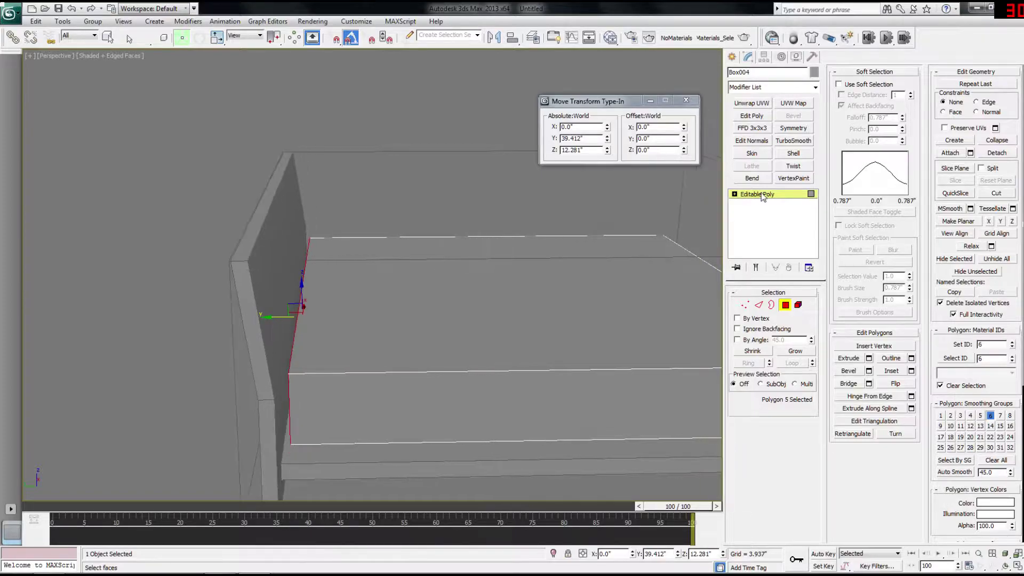
left_click(762, 197)
Step: Chamfer the mattress's eight selected perimeter edges by 1.312" with 3 segments
middle_click_drag(516, 302, 498, 299)
key("2")
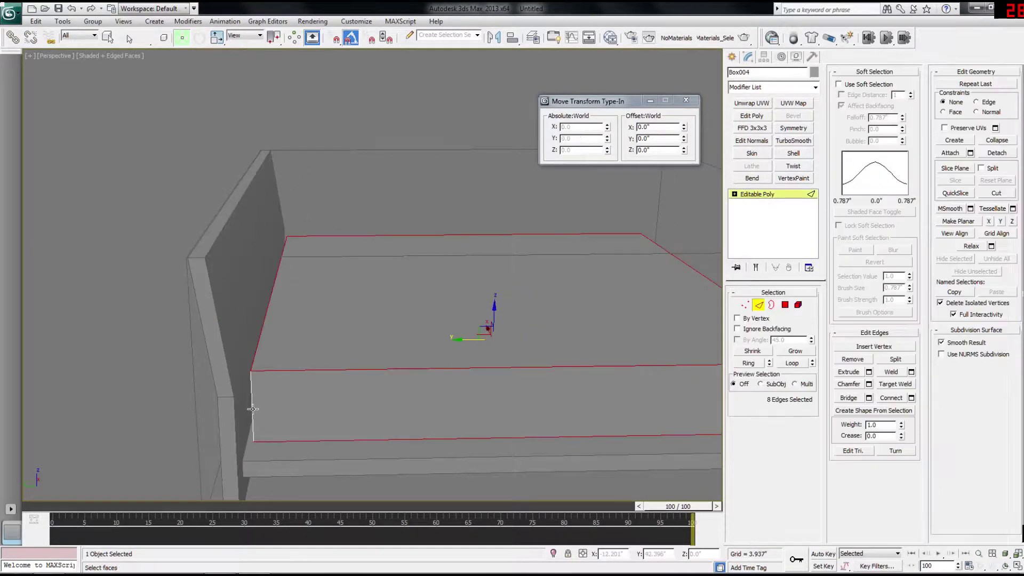
mouse_move(260, 396)
middle_mouse_down("alt")
mouse_move(215, 391)
mouse_move(245, 388)
middle_mouse_up("alt")
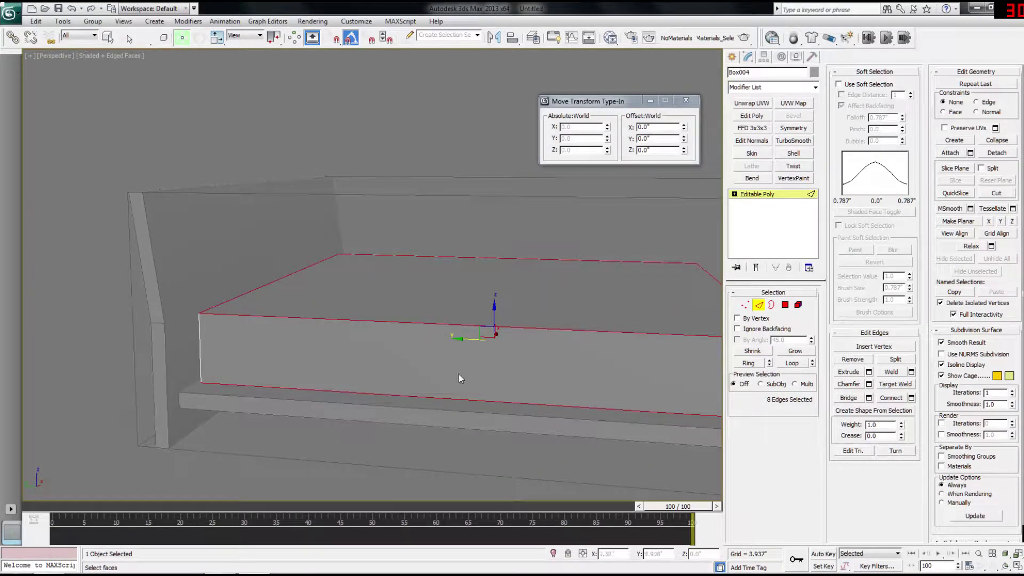
left_click(869, 384)
left_click_drag(392, 281, 517, 274)
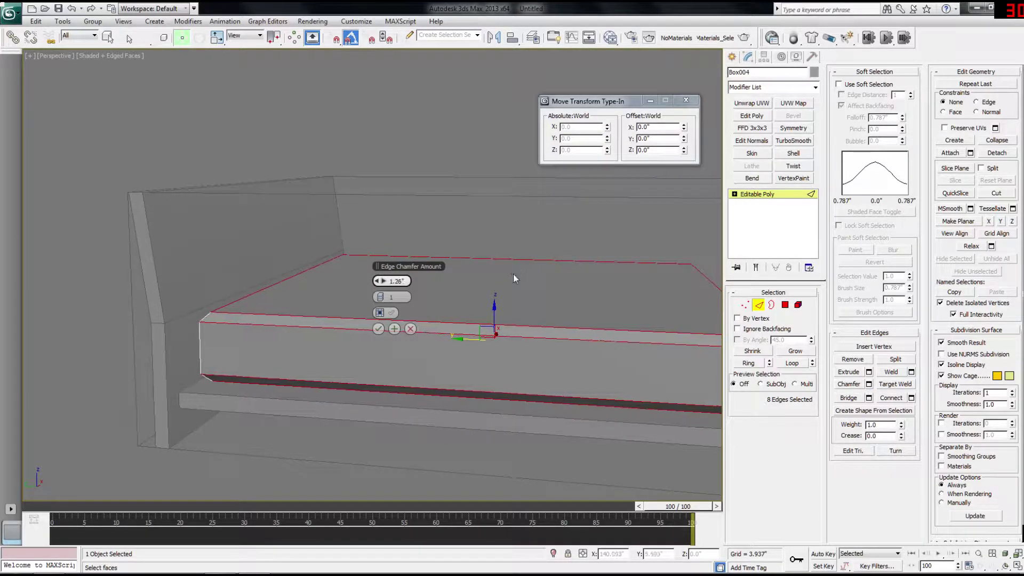
left_click_drag(382, 296, 385, 300)
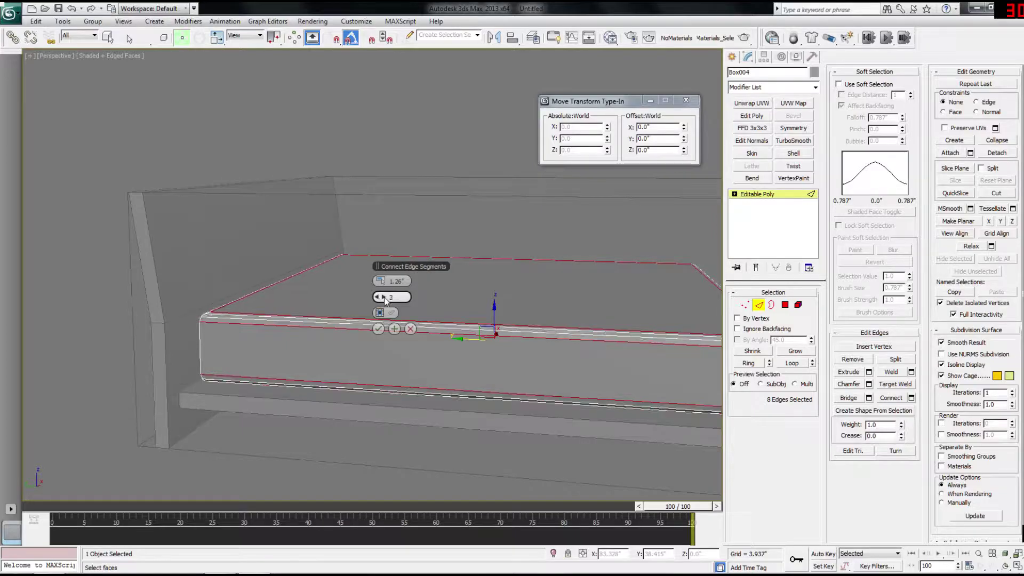
mouse_move(306, 319)
middle_mouse_down("alt")
mouse_move(320, 313)
mouse_move(317, 326)
middle_mouse_up("alt")
left_click(378, 298)
left_click(384, 299)
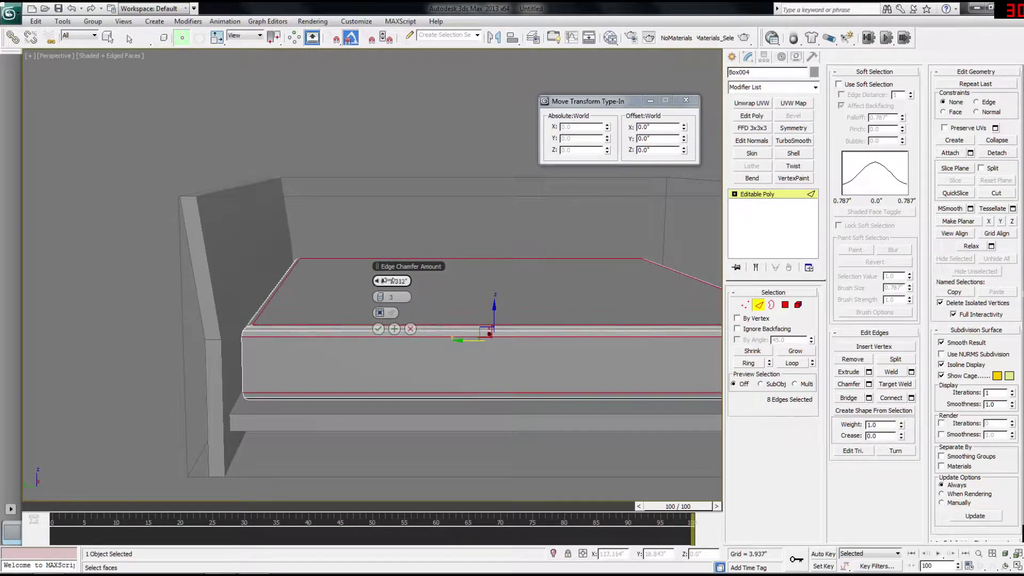
key("alt+Tab")
key("alt+Tab")
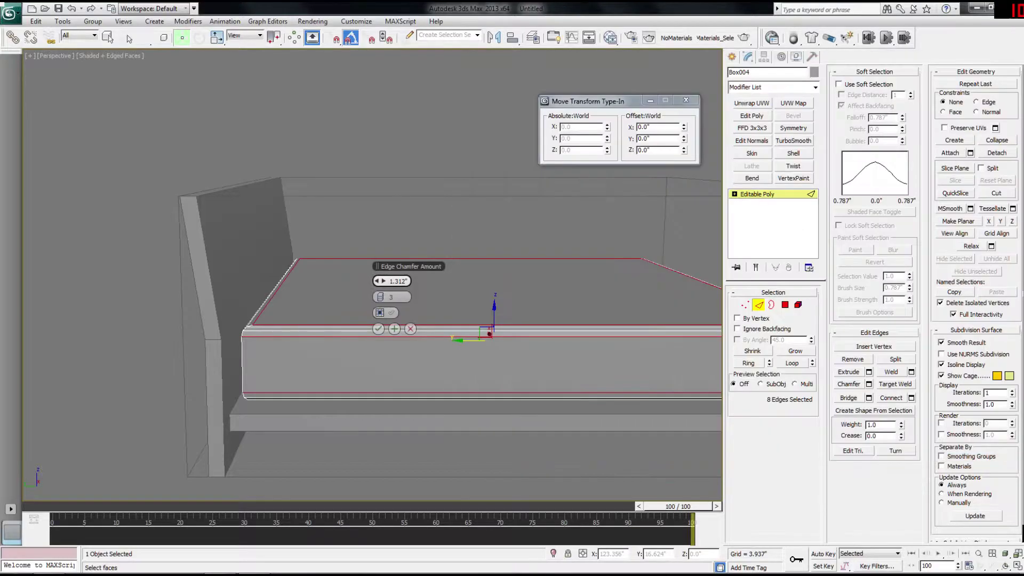
left_click(377, 330)
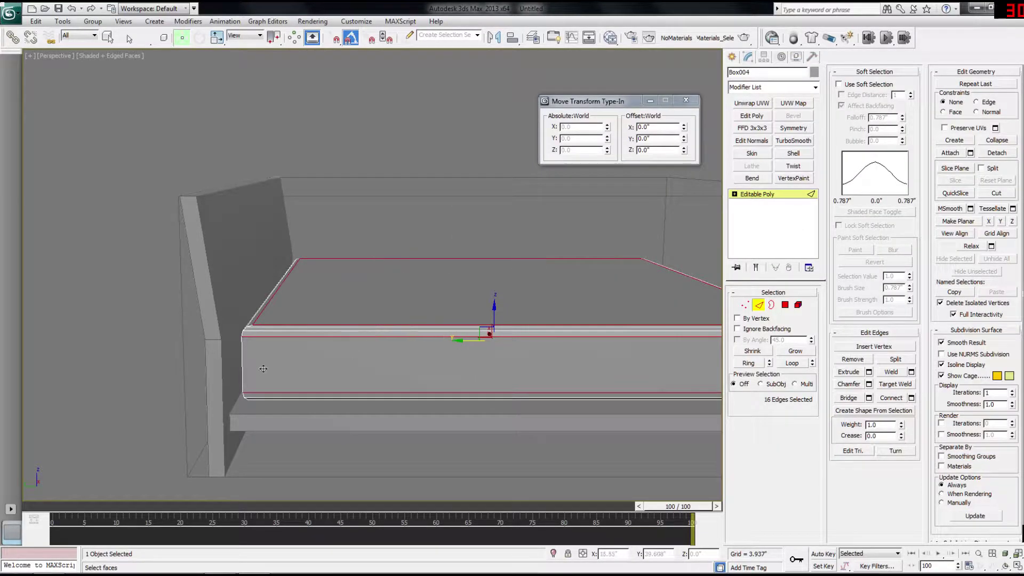
Step: Select the vertical edge loops at all four corners of the mattress by extending one corner edge with Loop and Ring
double_click(242, 366)
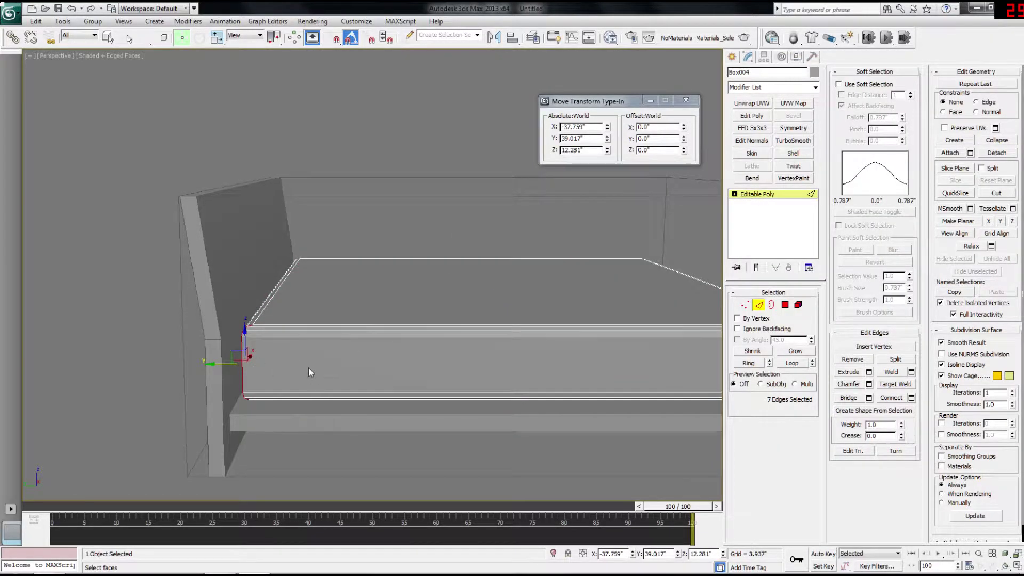
left_click(244, 367)
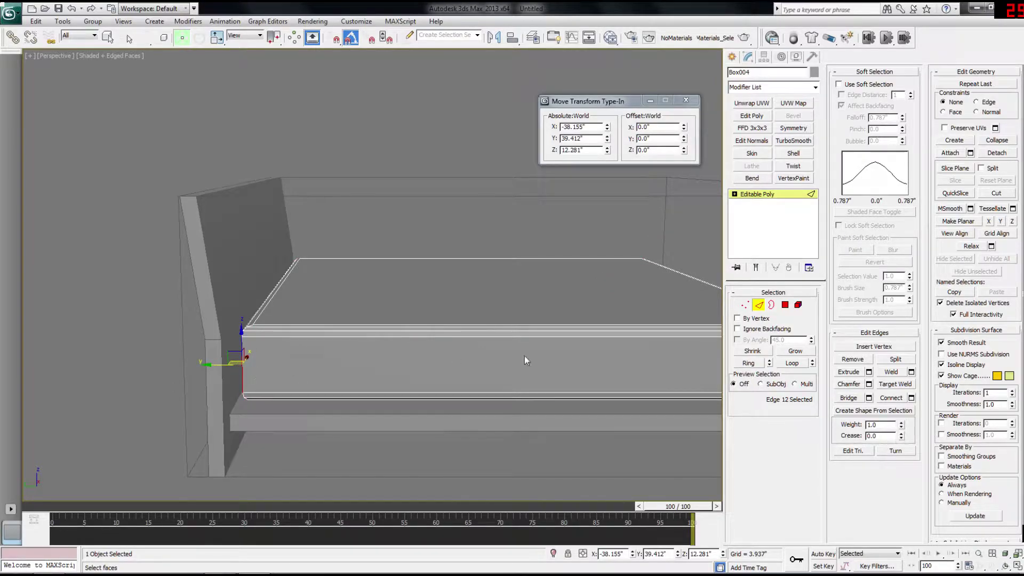
left_click(786, 362)
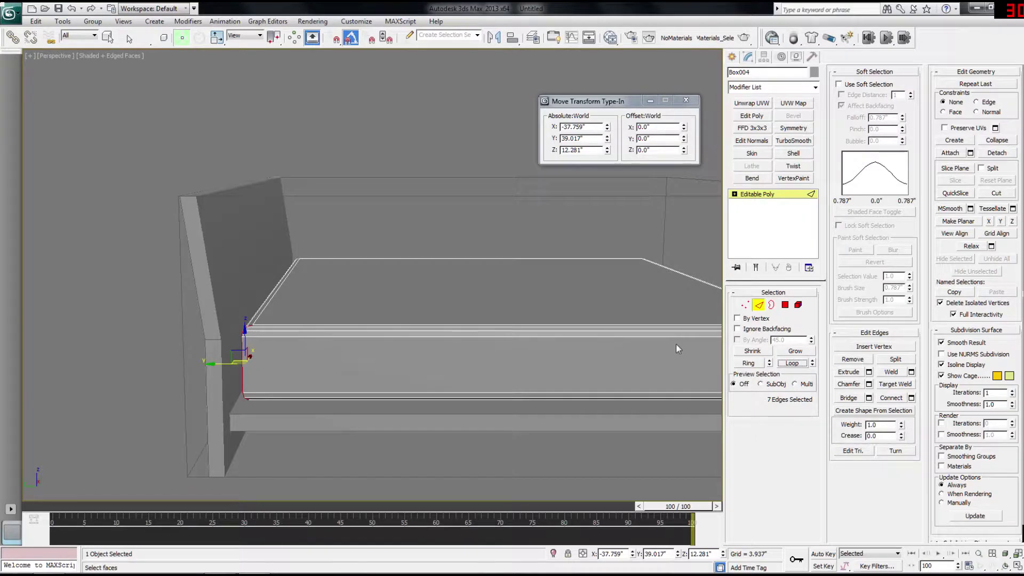
left_click(750, 365)
middle_click_drag(590, 332, 369, 338)
key("F3")
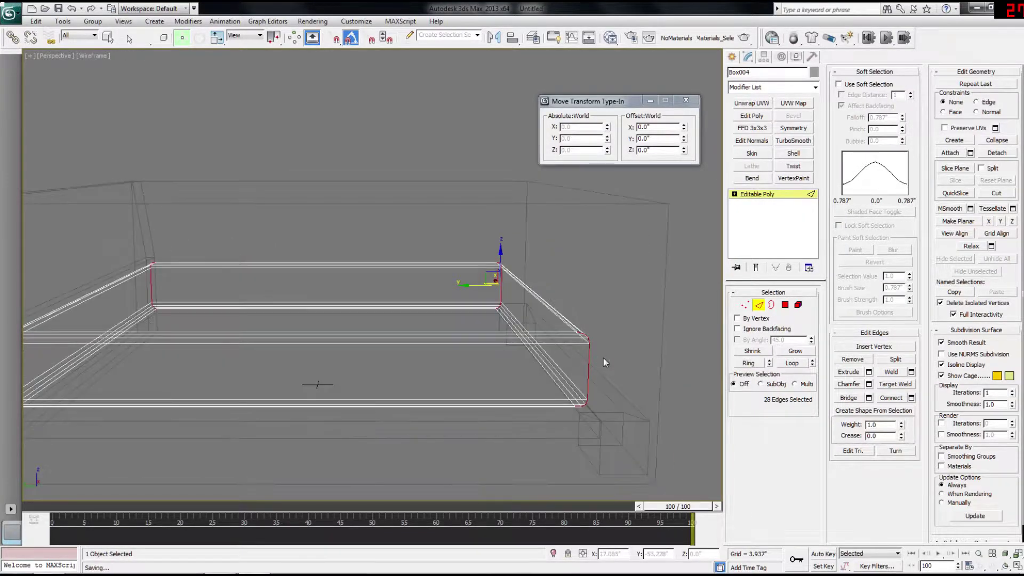
mouse_move(199, 291)
middle_mouse_down()
mouse_move(318, 286)
mouse_move(356, 298)
middle_mouse_up()
key("F3")
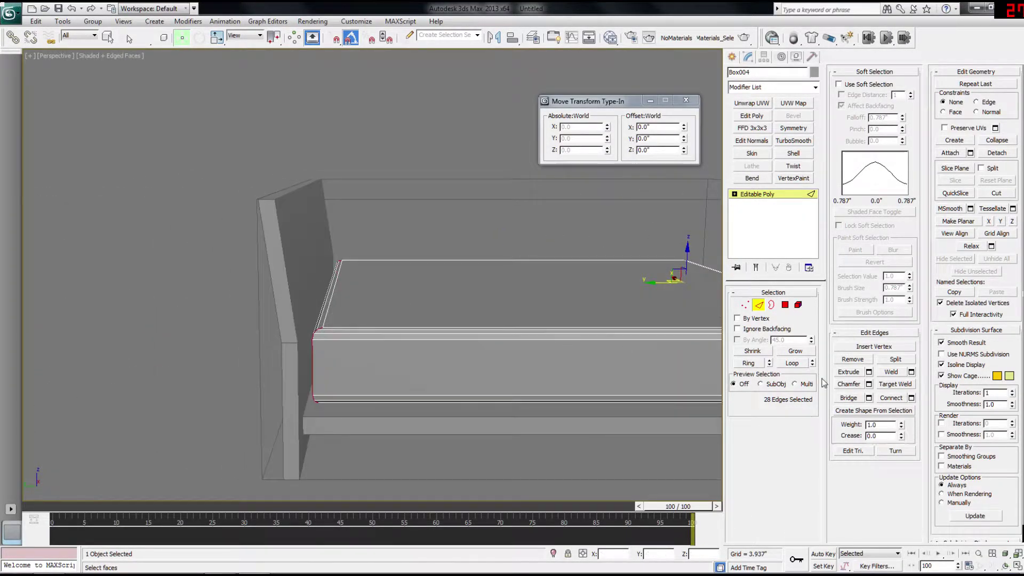
Step: Chamfer the selected vertical corner edges of the mattress by 0.714" with 2 segments
left_click(869, 384)
scroll(534, 337, "up", 5)
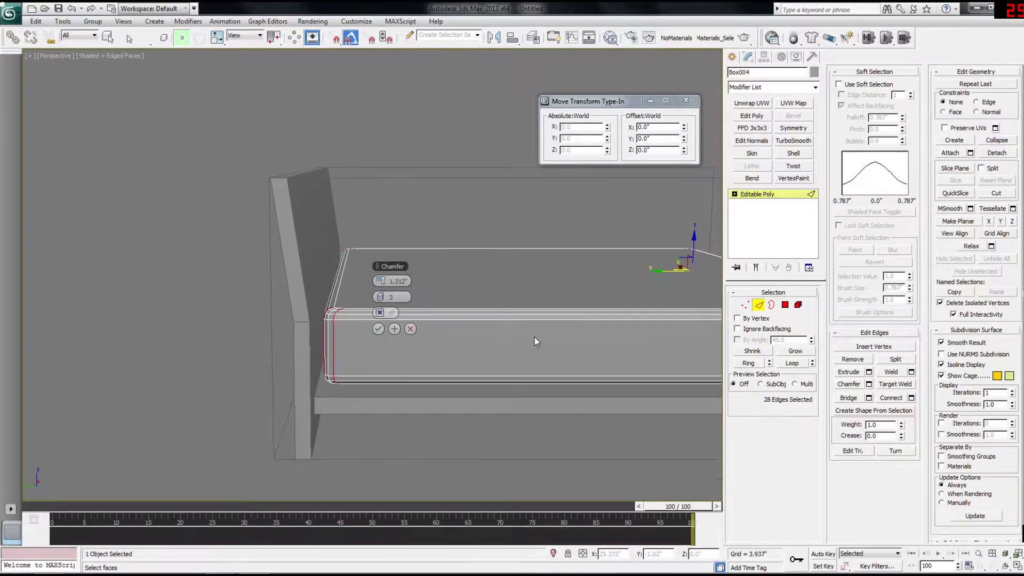
scroll(545, 337, "down", 4)
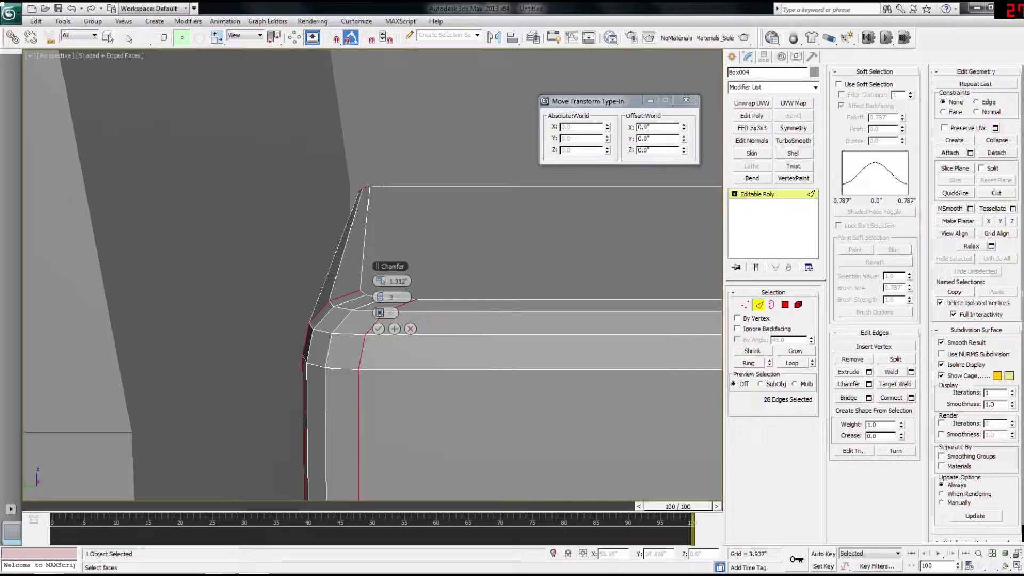
left_click(375, 297)
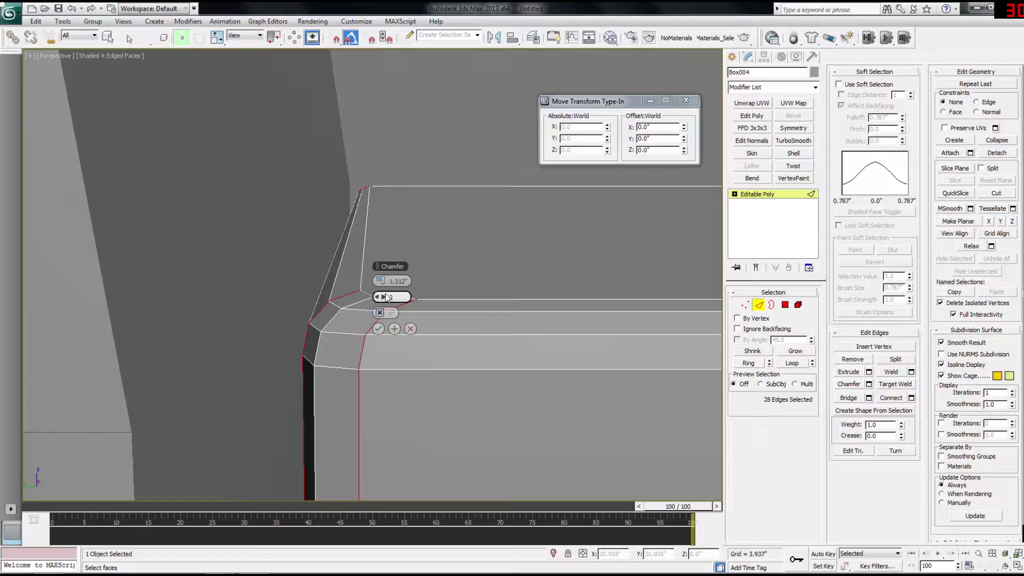
left_click_drag(378, 281, 319, 297)
scroll(320, 305, "up", 5)
scroll(316, 320, "down", 5)
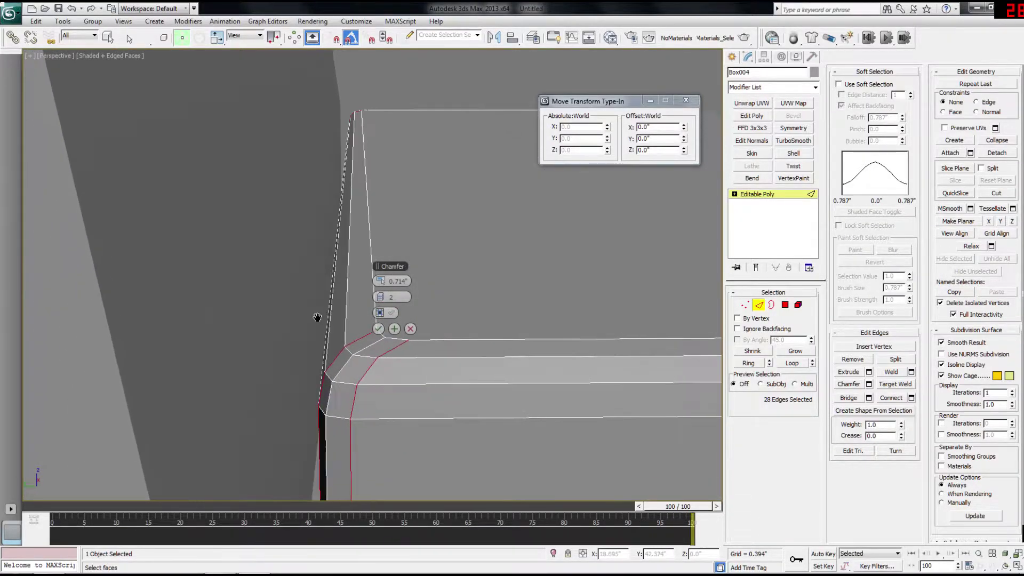
left_click(379, 330)
scroll(393, 329, "down", 6)
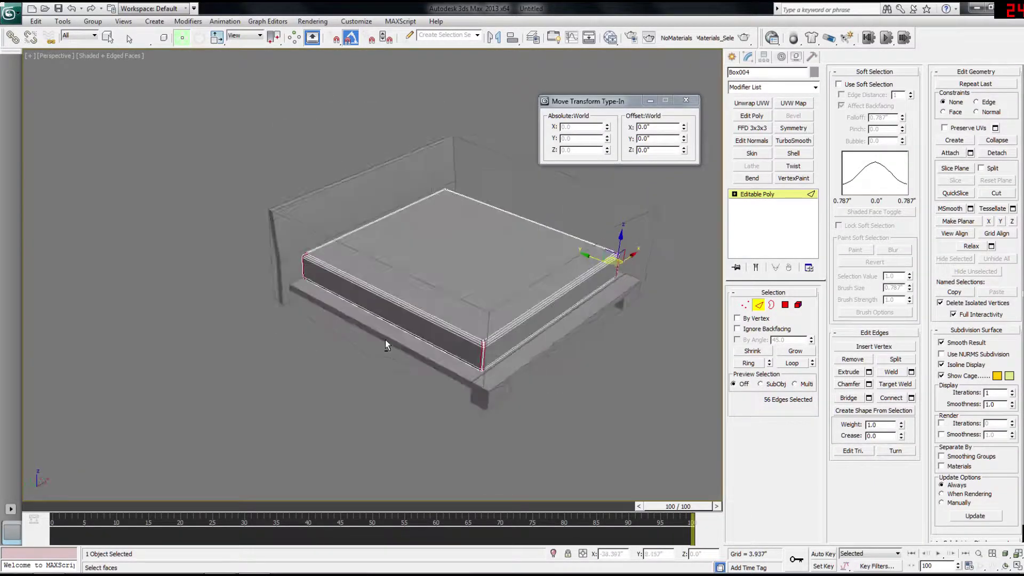
Step: Clear the edge selection and examine the chamfered mattress corner up close in shaded and wireframe display
scroll(385, 341, "up", 5)
left_click(511, 335)
scroll(478, 316, "up", 10)
middle_click_drag(478, 316, 464, 304)
scroll(453, 267, "down", 5)
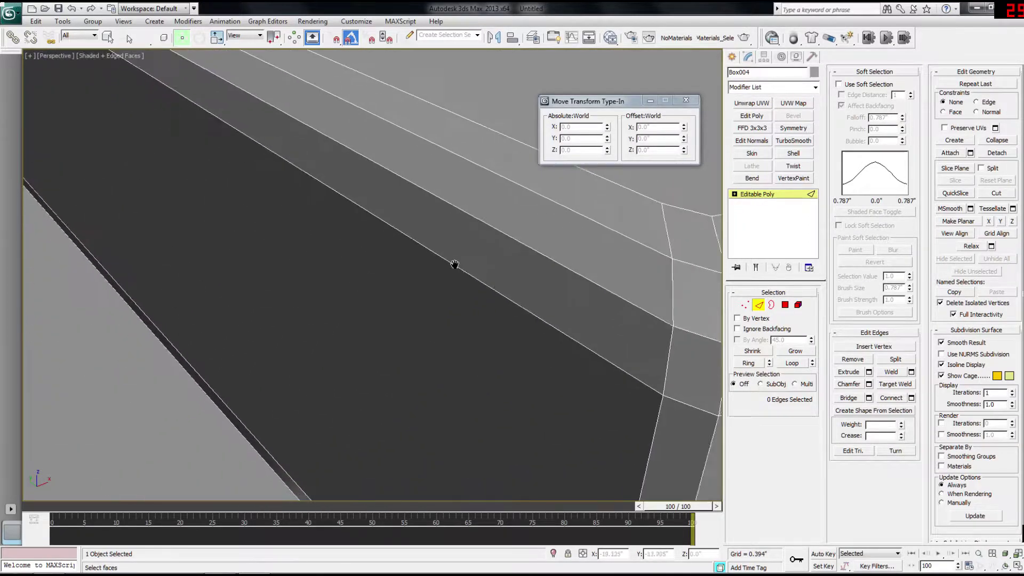
key("F3")
scroll(518, 305, "down", 8)
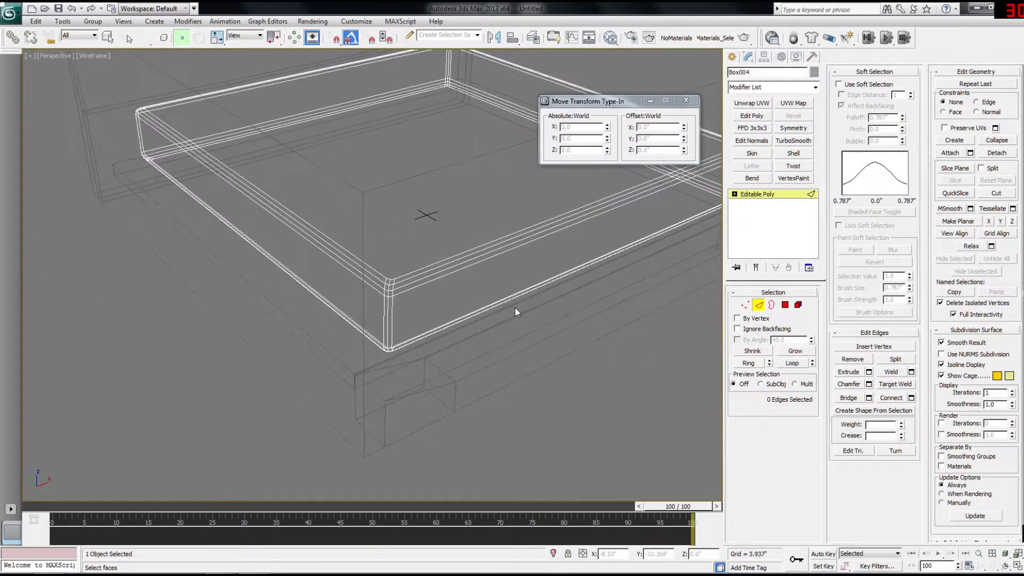
Step: In the top view, select the inner vertices of one head-end mattress corner and set up a weld with a 1.09" threshold
key("v")
key("t")
scroll(408, 328, "up", 10)
scroll(390, 288, "up", 6)
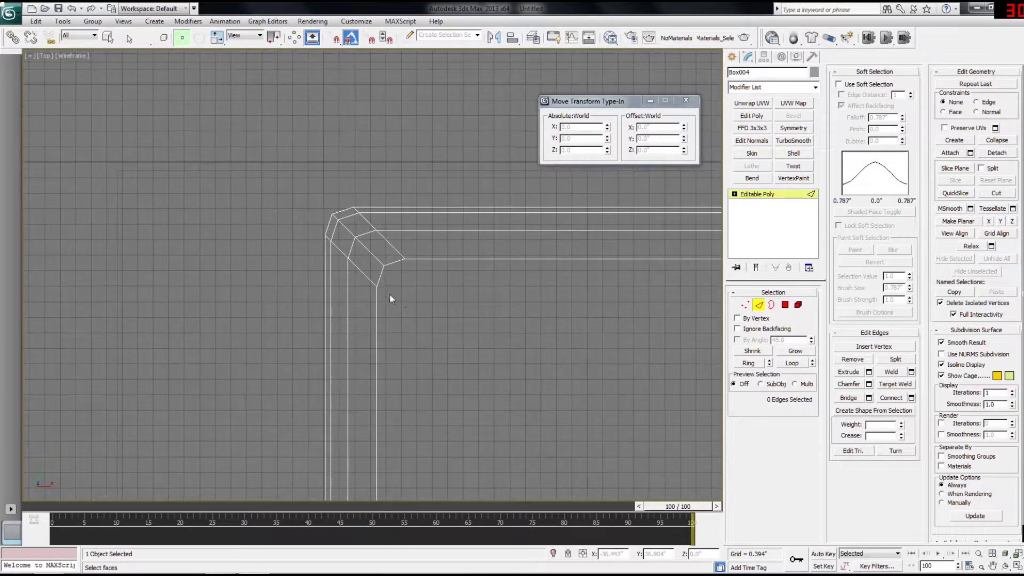
key("1")
left_click_drag(370, 320, 372, 317)
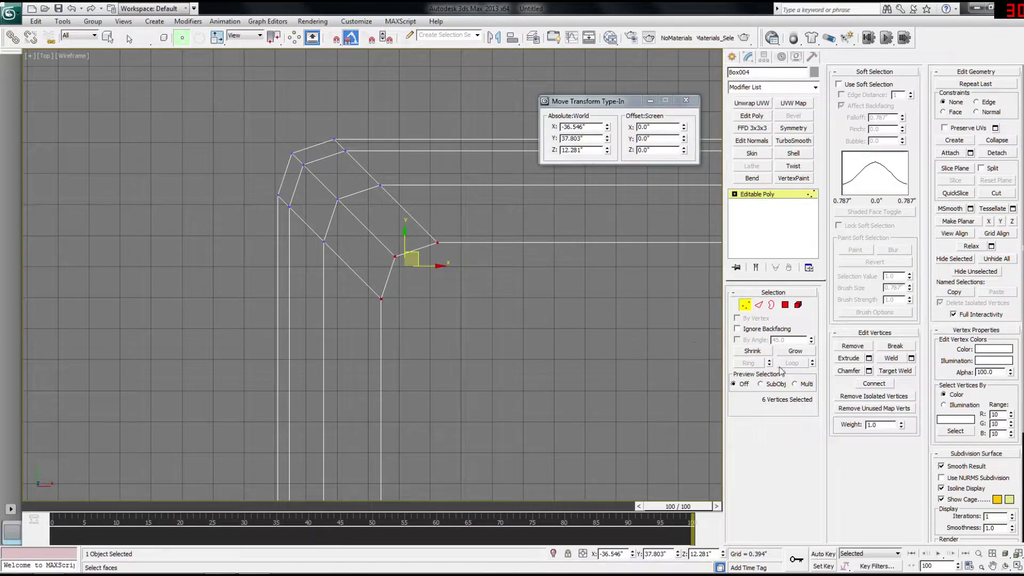
left_click(913, 360)
left_click_drag(380, 281, 380, 255)
middle_click_drag(395, 309, 453, 376)
scroll(452, 376, "up", 5)
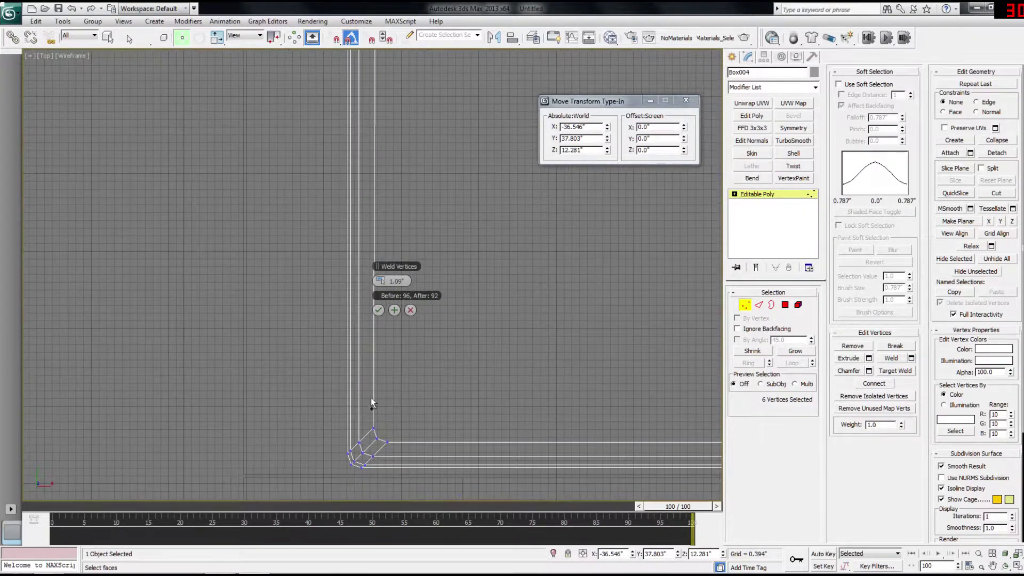
Step: Add the inner vertices of the other three mattress corners to the selection and apply the weld
left_click_drag(389, 436, 399, 444, "ctrl")
middle_click_drag(576, 418, 256, 386)
middle_click_drag(712, 388, 24, 398)
middle_click_drag(721, 398, 698, 397)
left_click_drag(638, 407, 654, 421, "ctrl")
scroll(588, 295, "down", 4)
middle_click_drag(569, 179, 546, 377)
middle_click_drag(532, 71, 502, 287)
scroll(534, 278, "up", 5)
middle_click_drag(595, 260, 552, 338)
left_click_drag(641, 302, 663, 335, "ctrl")
left_click(380, 309)
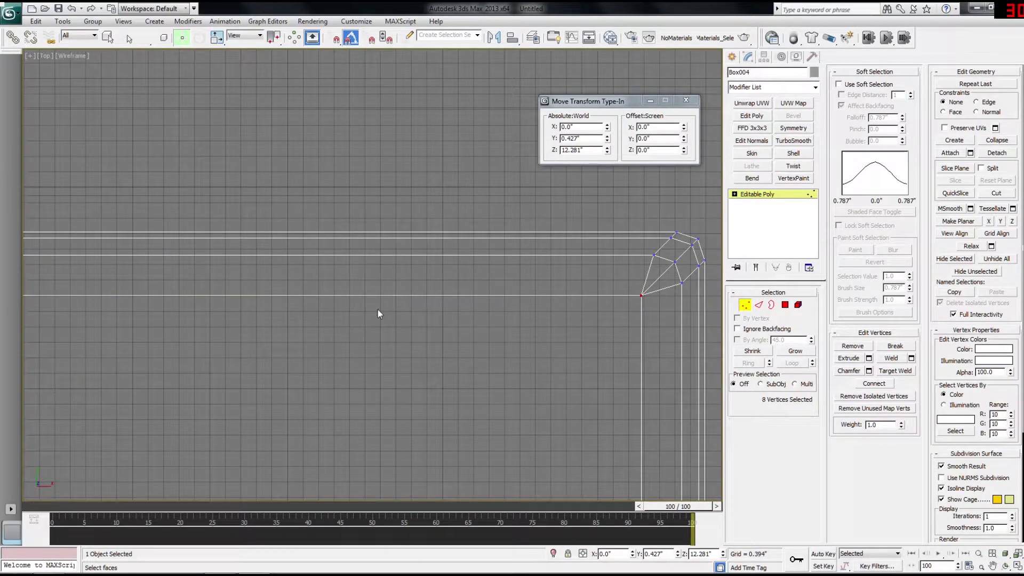
Step: Inspect the welded mattress corners in the perspective view and leave vertex editing
key("p")
middle_click_drag(281, 343, 417, 267, "alt")
scroll(346, 280, "up", 3)
middle_click_drag(347, 266, 457, 277)
scroll(397, 273, "up", 2)
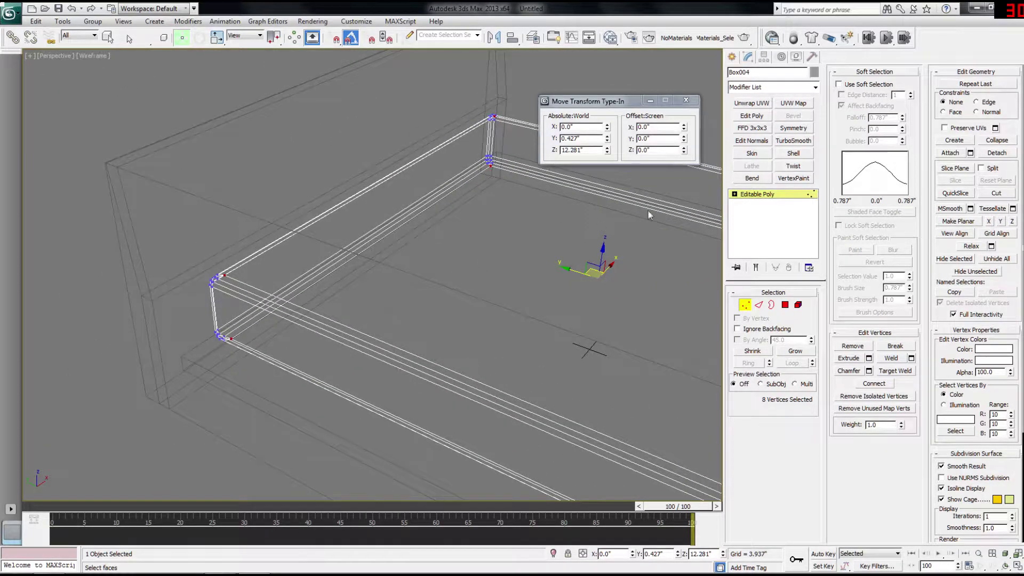
left_click(758, 194)
Step: Select the mattress's bottom polygon to check the underside, clear the selection and leave polygon editing
middle_click_drag(423, 305, 421, 277, "alt")
key("4")
left_click(394, 307)
key("F3")
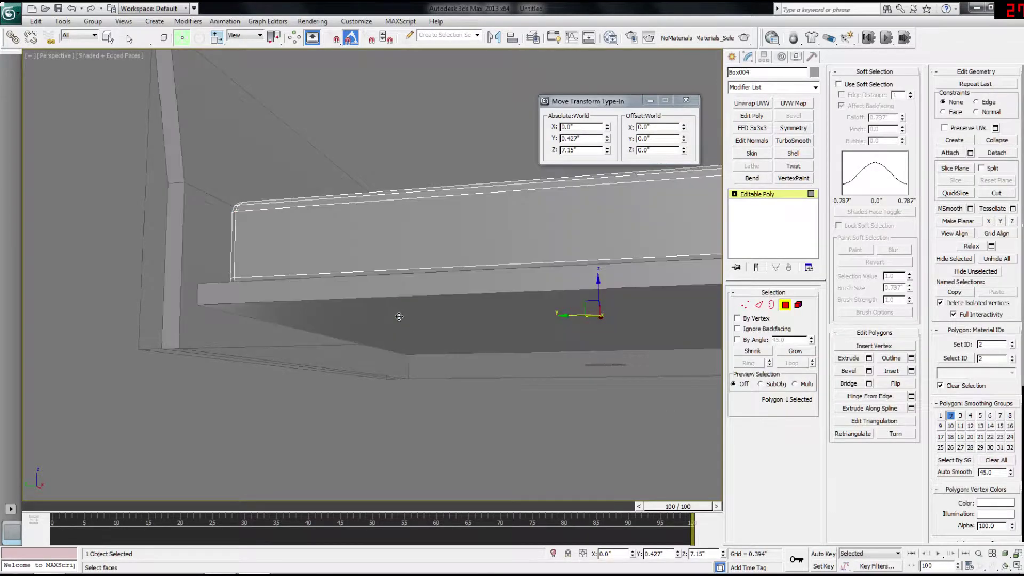
middle_click_drag(397, 310, 399, 330, "alt")
key("F3")
key("ctrl+d")
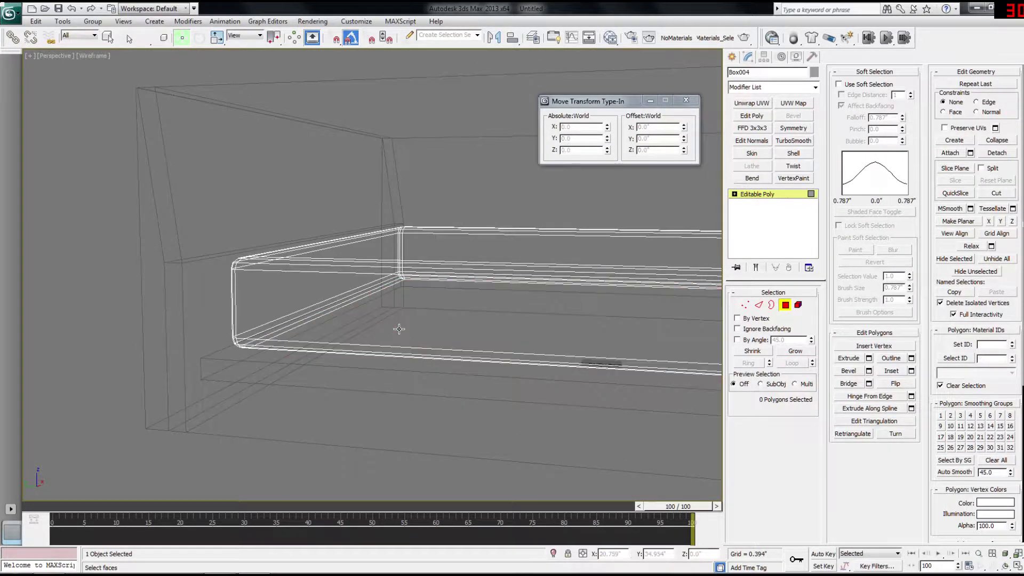
left_click(758, 194)
middle_click_drag(555, 270, 374, 299, "alt")
Step: Switch to the reference images in Adobe Bridge and compare the pillow image with the side and angled bed images
key("alt+Tab")
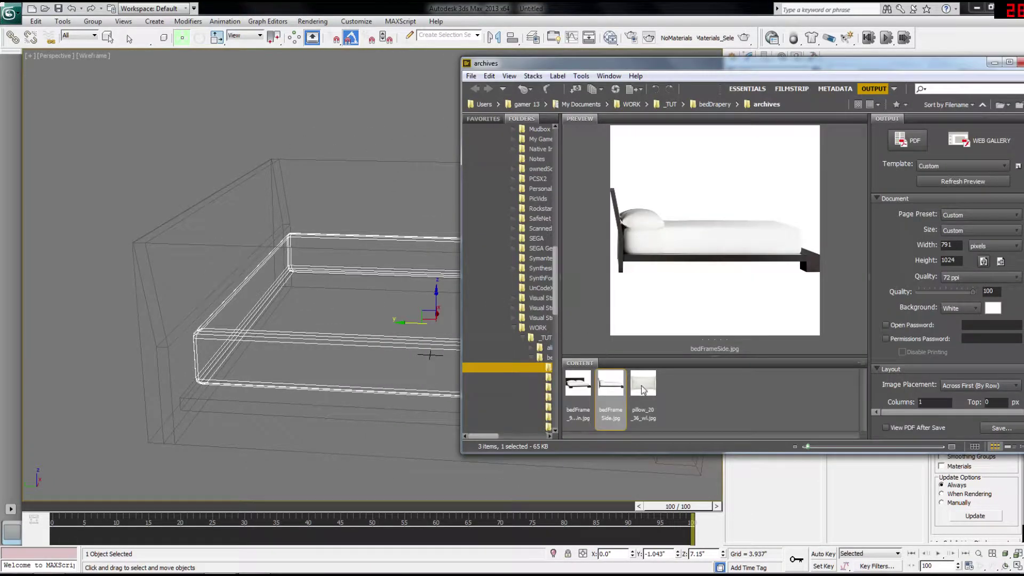
left_click(644, 388)
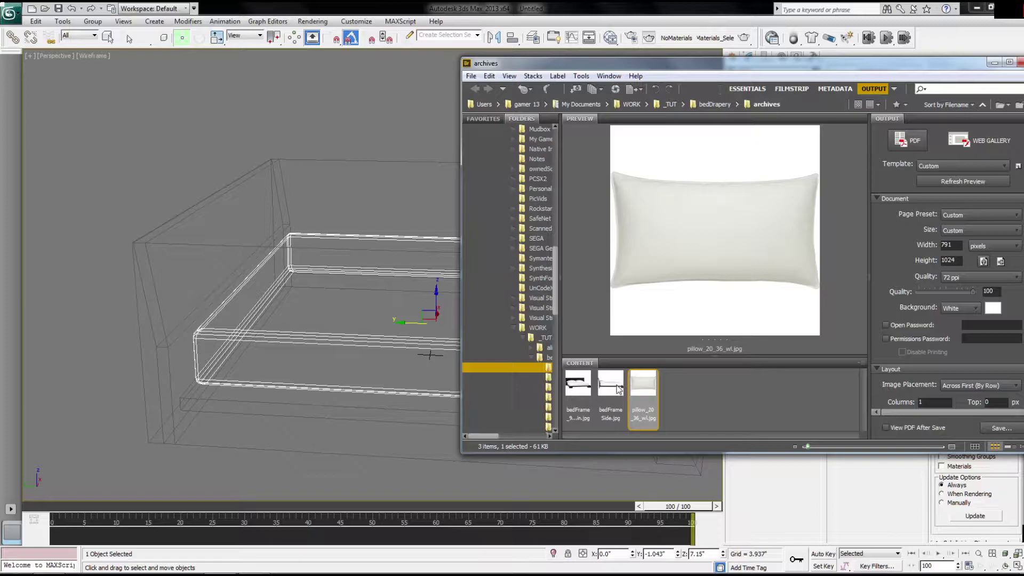
left_click(619, 389)
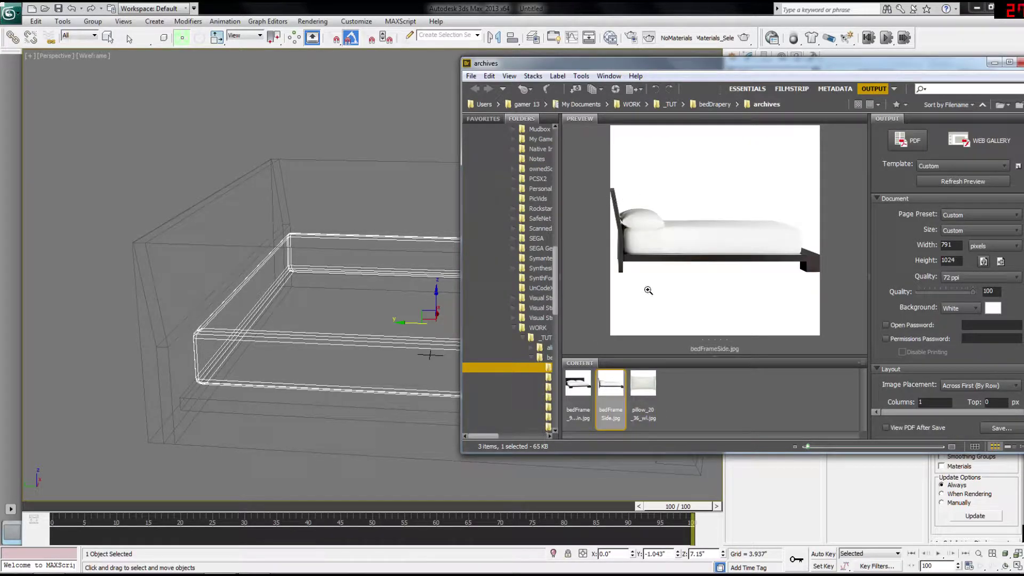
left_click(569, 400)
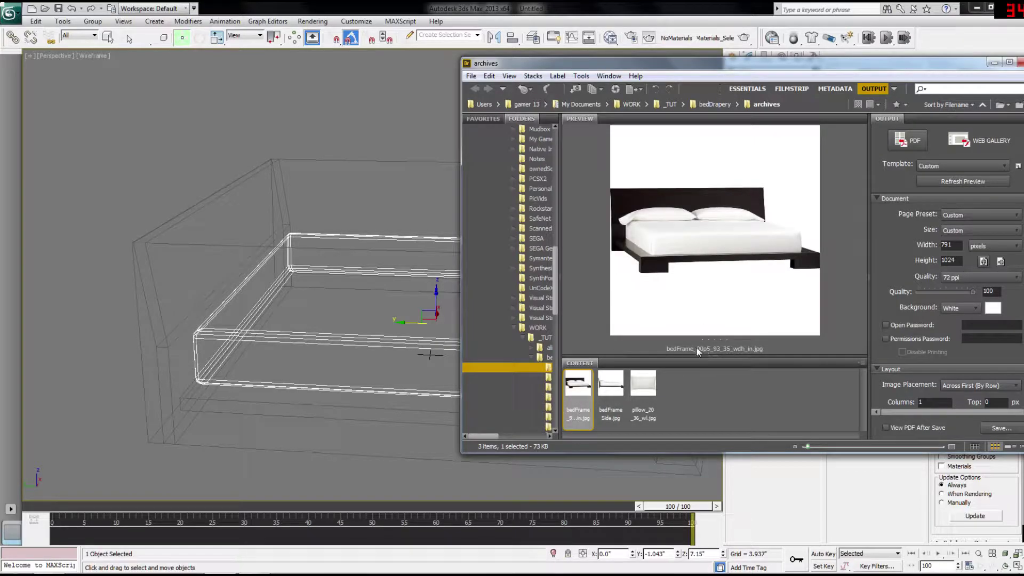
left_click(647, 395)
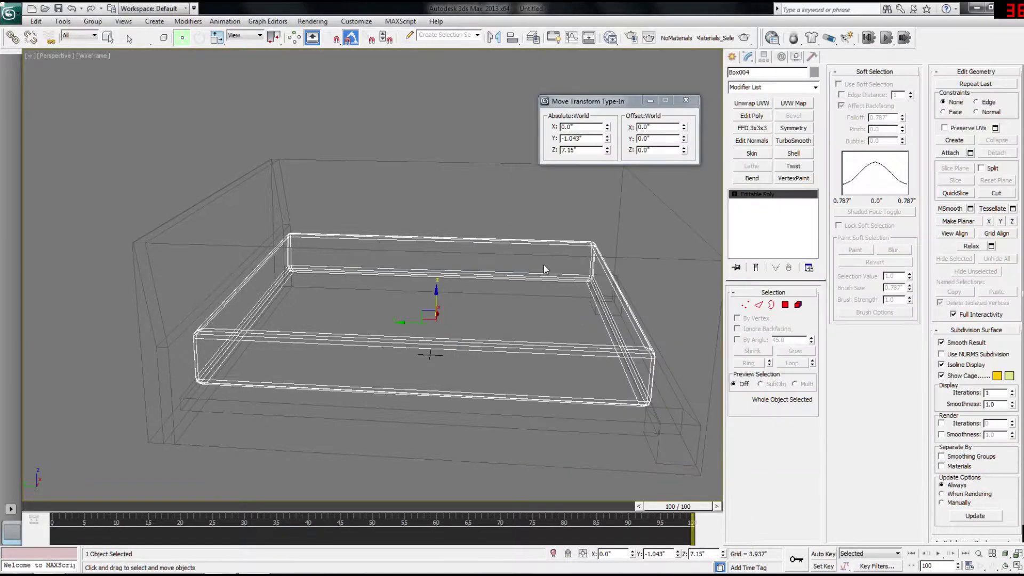
Step: Create a box about 23" long and 42" wide beside the bed for the pillow, and bring up the pillow reference image
scroll(567, 281, "up", 2)
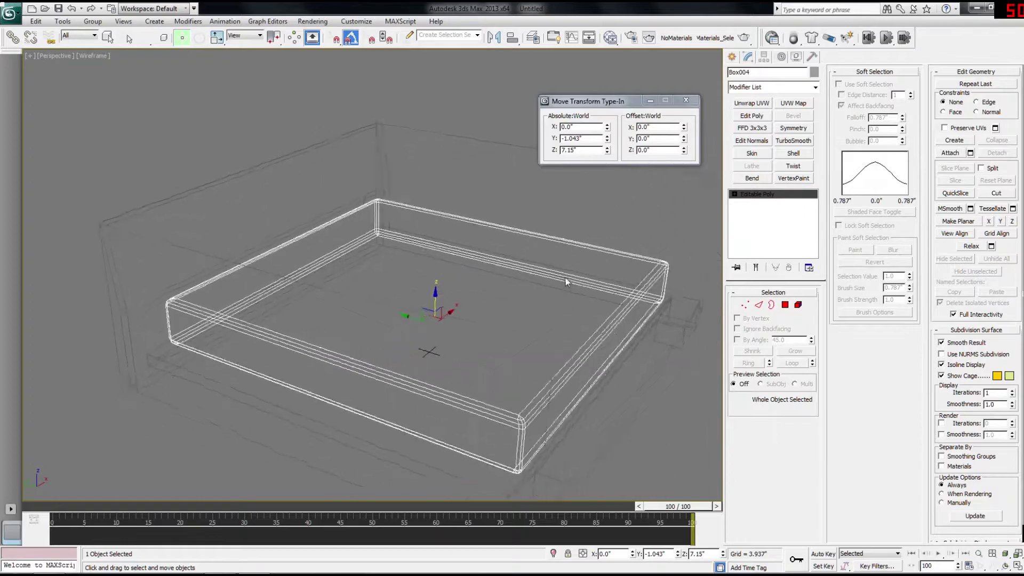
scroll(544, 277, "up", 4)
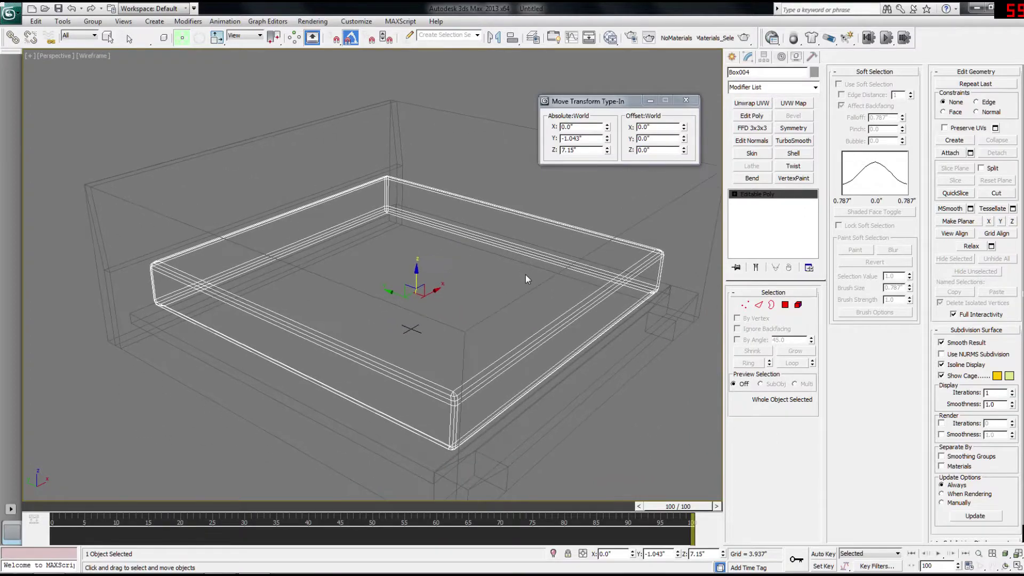
left_click(732, 58)
left_click(752, 128)
middle_click_drag(491, 297, 400, 320, "alt")
left_click_drag(90, 280, 302, 291)
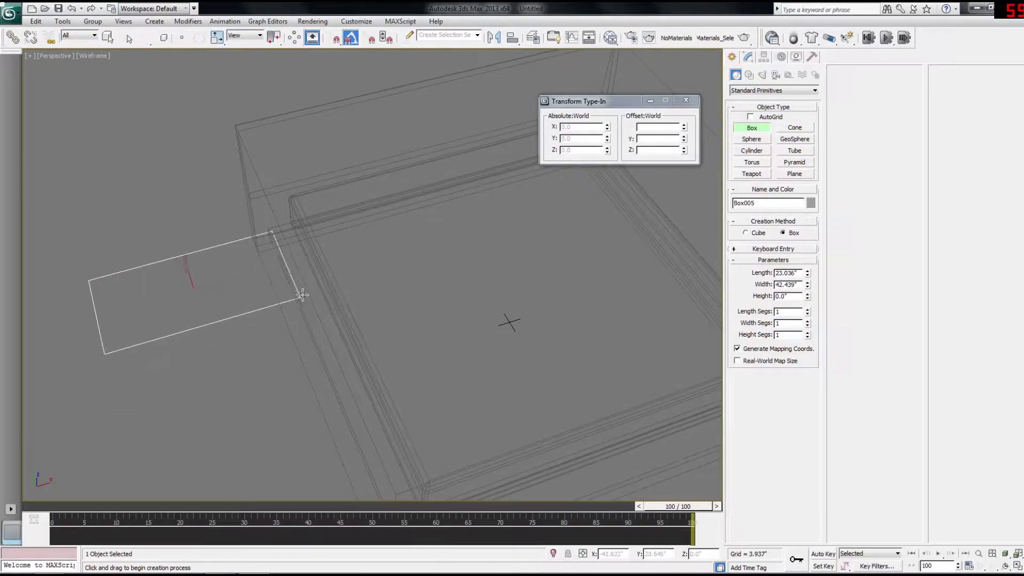
left_click(298, 258)
middle_click_drag(298, 257, 358, 203, "alt")
key("alt+Tab")
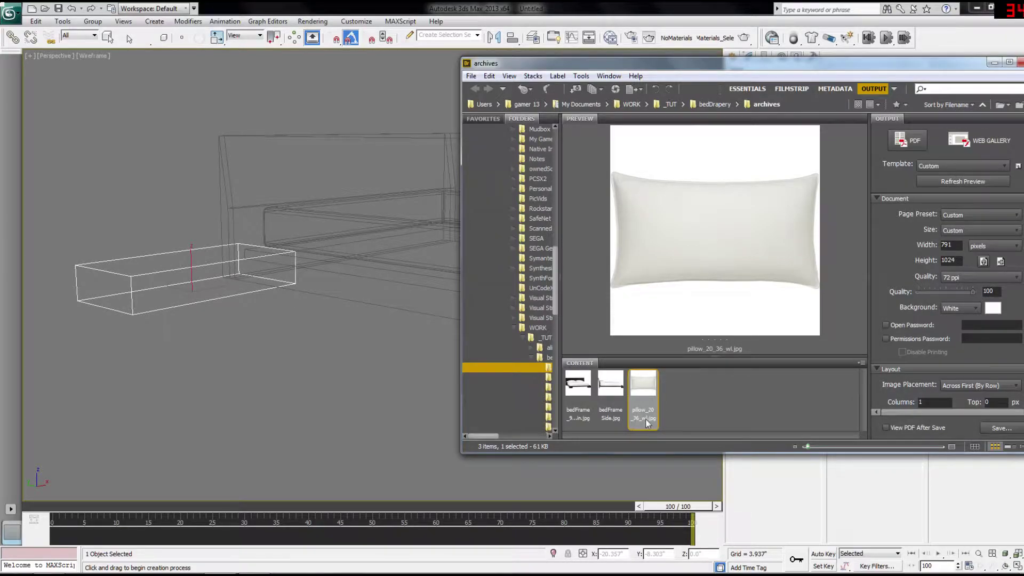
Step: Return to 3ds Max and set the pillow box's length to 20" and width to 36"
key("alt+Tab")
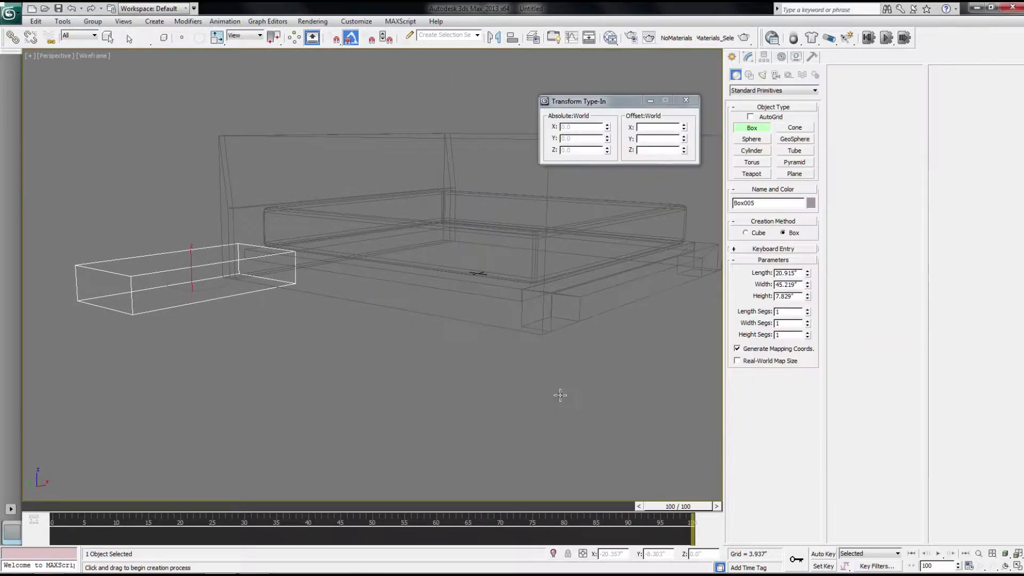
double_click(784, 274)
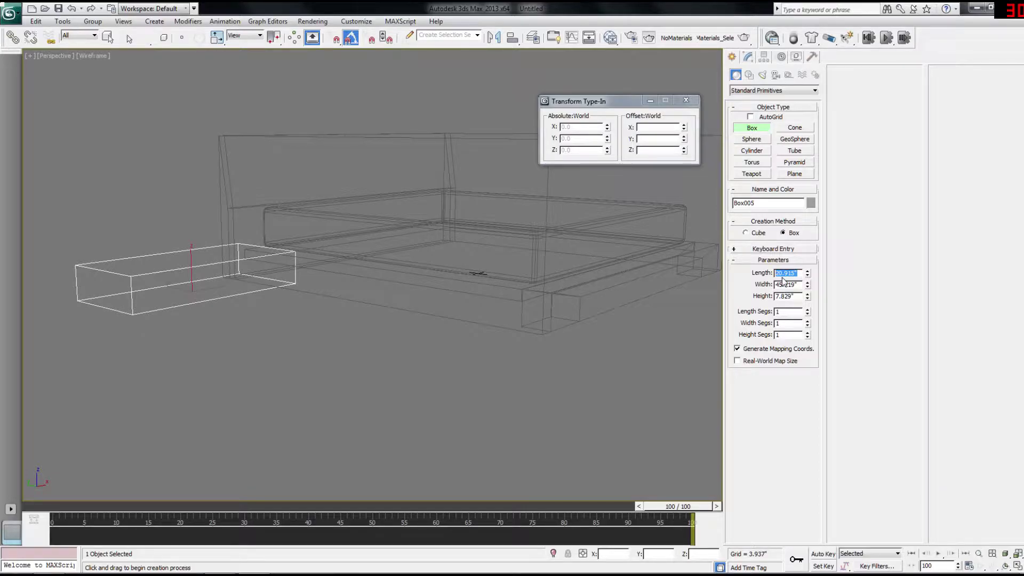
type("20")
key("Tab")
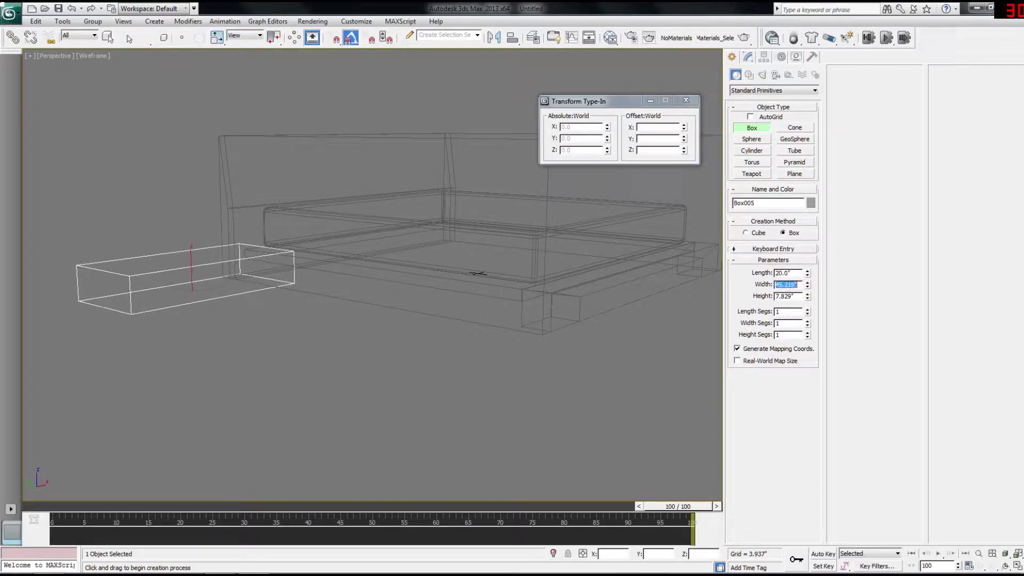
type("36")
key("Return")
Step: Move the pillow box farther away from the bed
middle_click_drag(446, 323, 477, 332, "alt")
key("z")
scroll(398, 361, "up", 3)
middle_click_drag(541, 320, 421, 368)
scroll(519, 336, "down", 4)
middle_click_drag(519, 336, 385, 352, "alt")
key("w")
left_click_drag(374, 318, 191, 365)
Step: Select the mattress and auto smooth all its polygons with a 45 degree threshold
left_click(548, 306)
middle_click_drag(599, 302, 485, 299)
scroll(483, 300, "down", 3)
middle_click_drag(417, 303, 380, 313, "alt")
key("2")
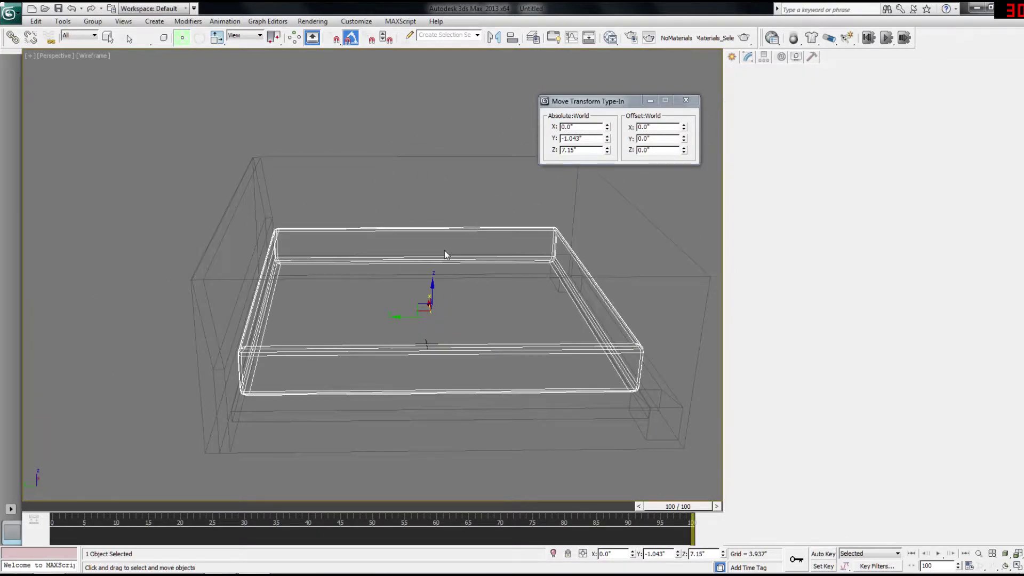
left_click_drag(426, 208, 478, 428)
mouse_move(521, 388)
middle_mouse_down("alt")
mouse_move(443, 370)
mouse_move(473, 356)
middle_mouse_up("alt")
key("F3")
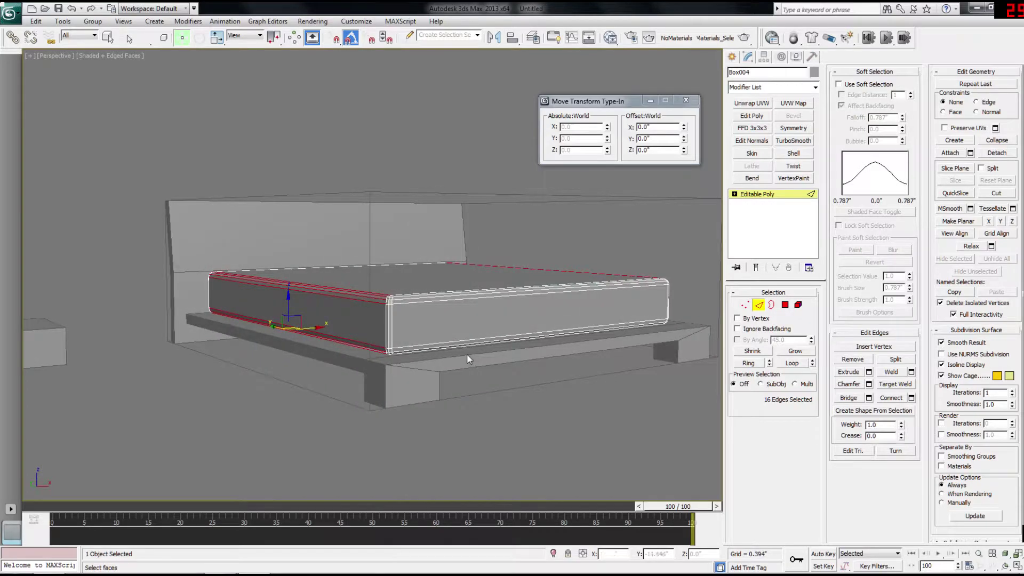
key("4")
key("ctrl+a")
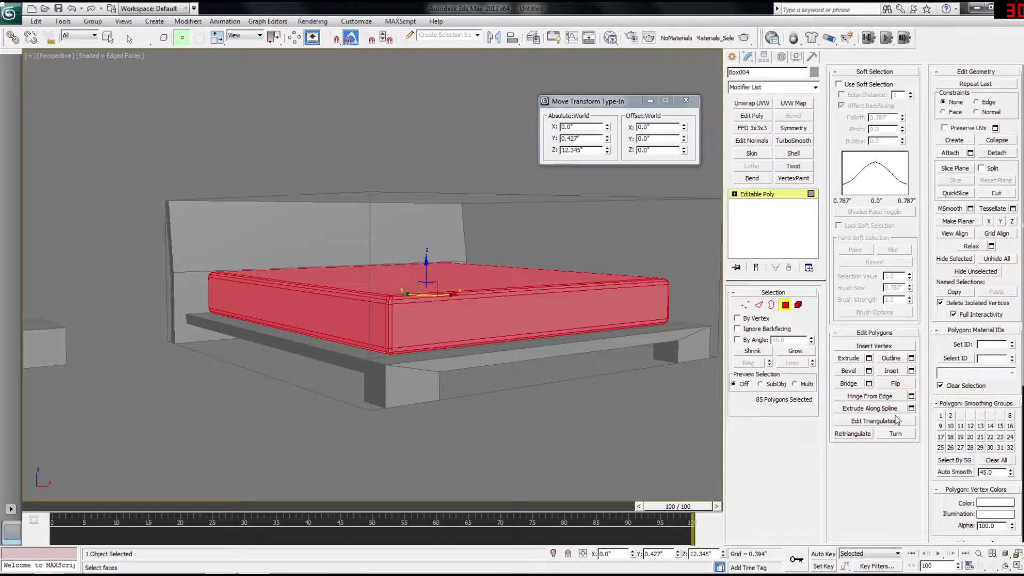
left_click(955, 472)
left_click(767, 197)
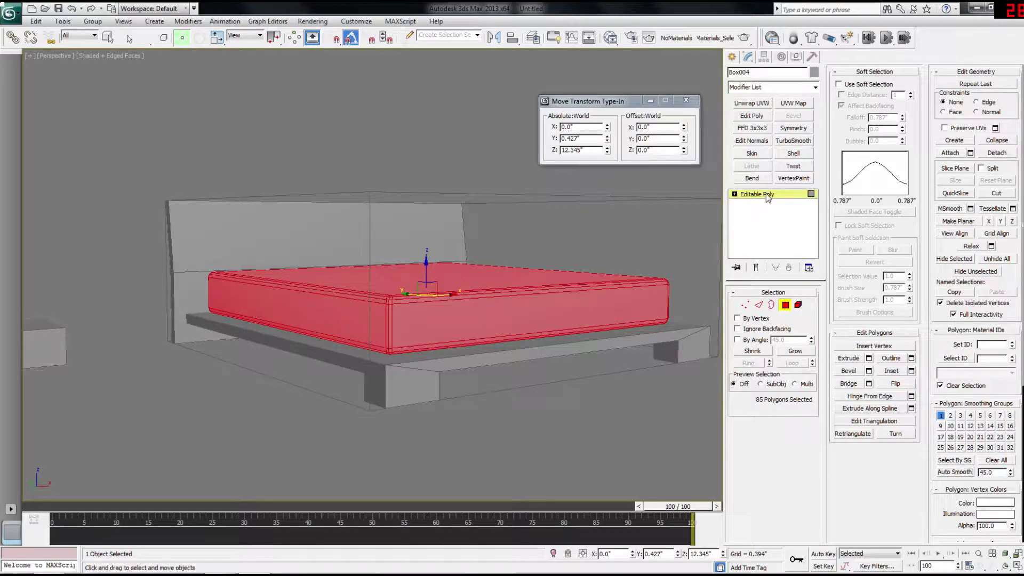
Step: Connect the mattress's selected parallel edges with 7 segments, dividing it from side to side
mouse_move(510, 286)
middle_mouse_down("alt")
mouse_move(518, 304)
mouse_move(561, 316)
mouse_move(572, 332)
middle_mouse_up("alt")
key("F4")
key("F3")
key("2")
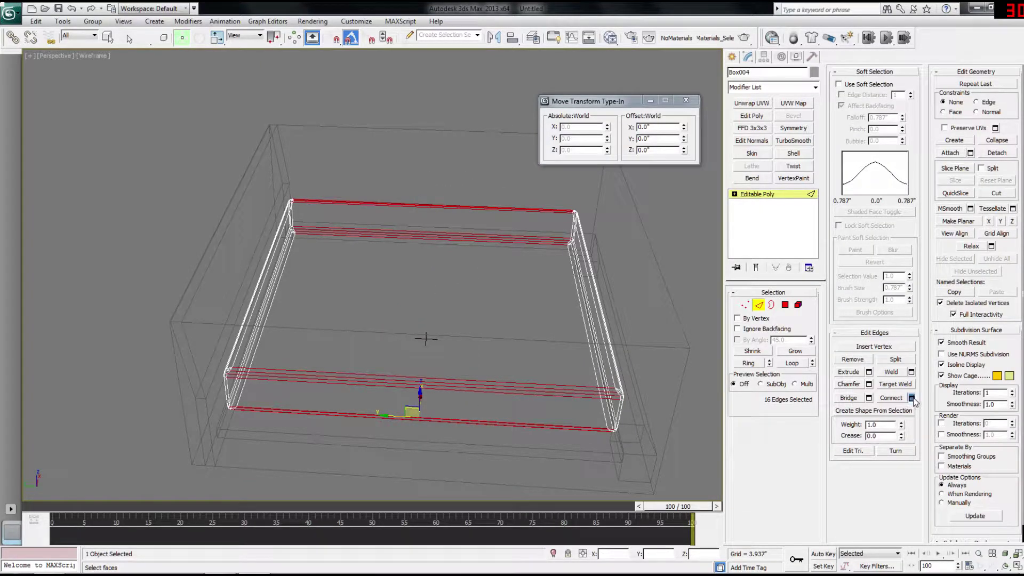
left_click(912, 398)
left_click_drag(387, 282, 396, 282)
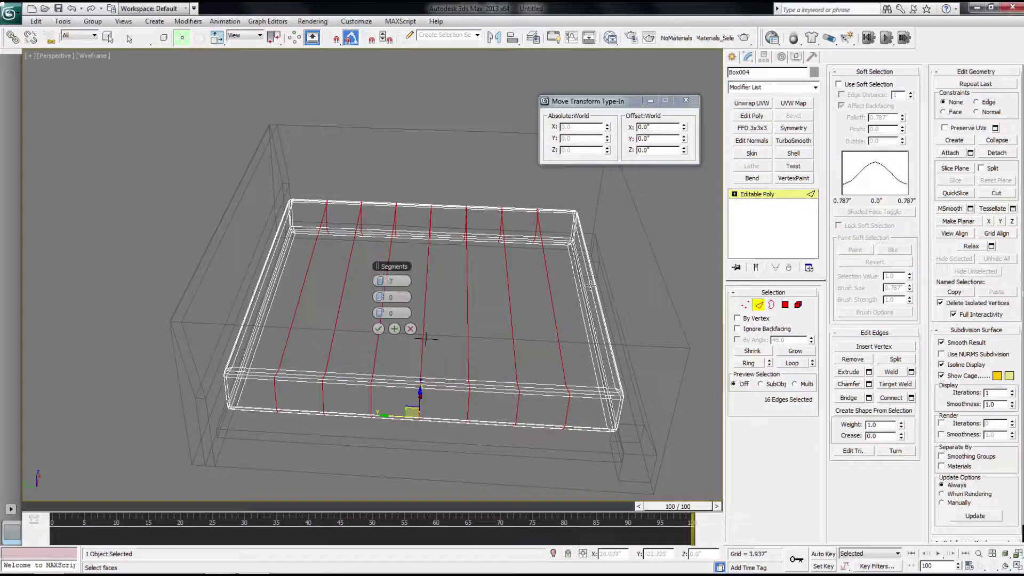
left_click(377, 329)
Step: Select the mattress edges running across its width and connect them with 5 segments to form a grid
middle_click_drag(526, 306, 433, 317, "alt")
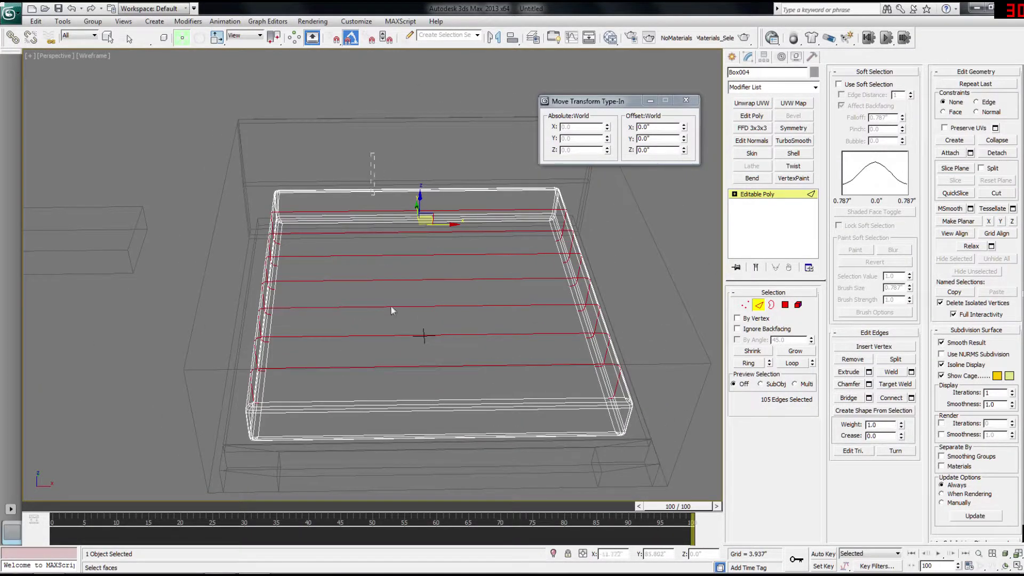
left_click_drag(400, 487, 400, 488)
middle_click_drag(523, 405, 667, 390, "alt")
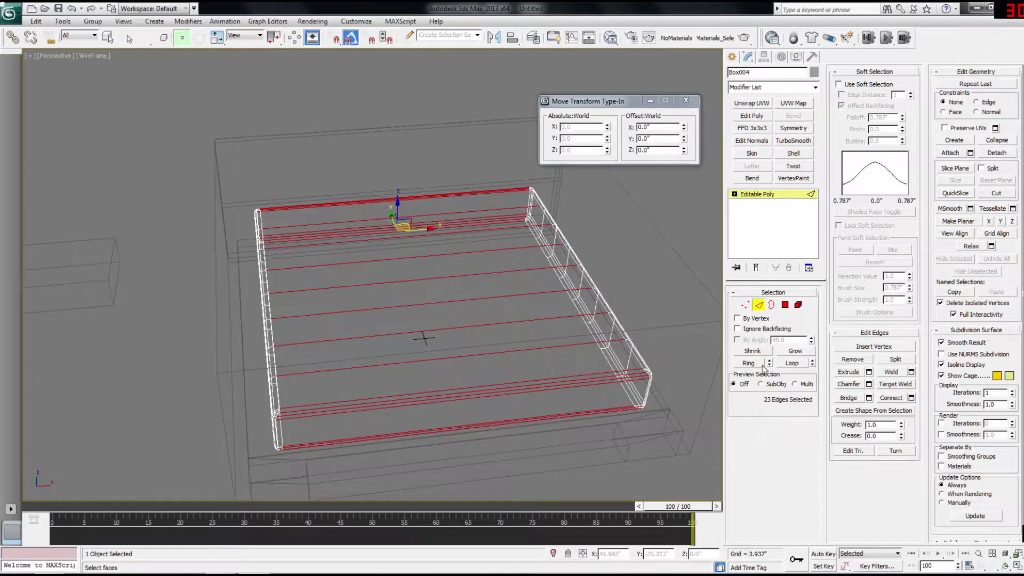
left_click(912, 398)
mouse_move(380, 276)
middle_mouse_down("alt")
mouse_move(430, 290)
mouse_move(379, 287)
middle_mouse_up("alt")
left_click_drag(378, 284, 378, 284)
left_click(379, 330)
Step: Select the ring of vertical edges around the mattress's sides and connect them with 1 segment
middle_click_drag(379, 331, 417, 326, "alt")
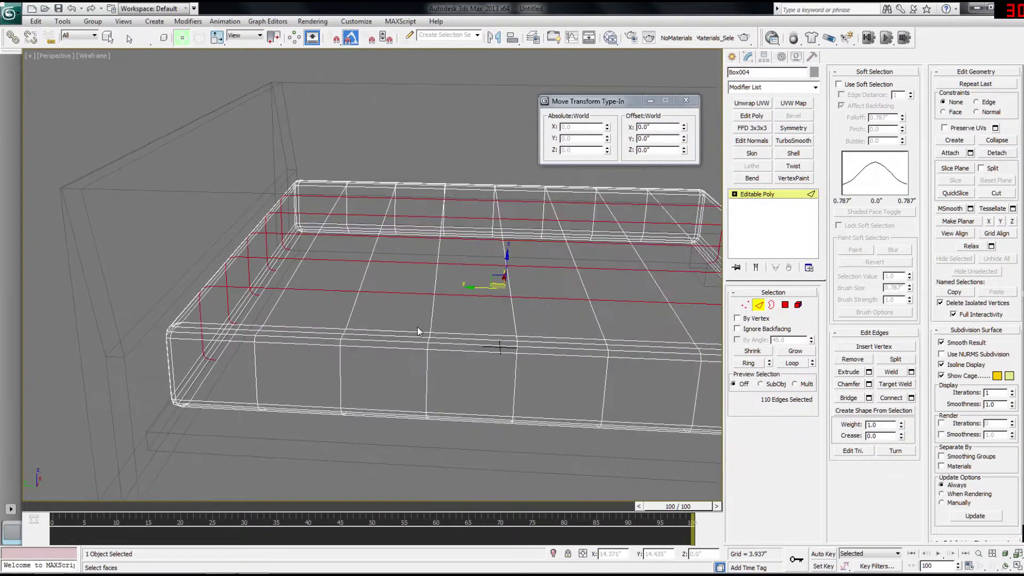
left_click(428, 375)
key("alt+r")
left_click(911, 398)
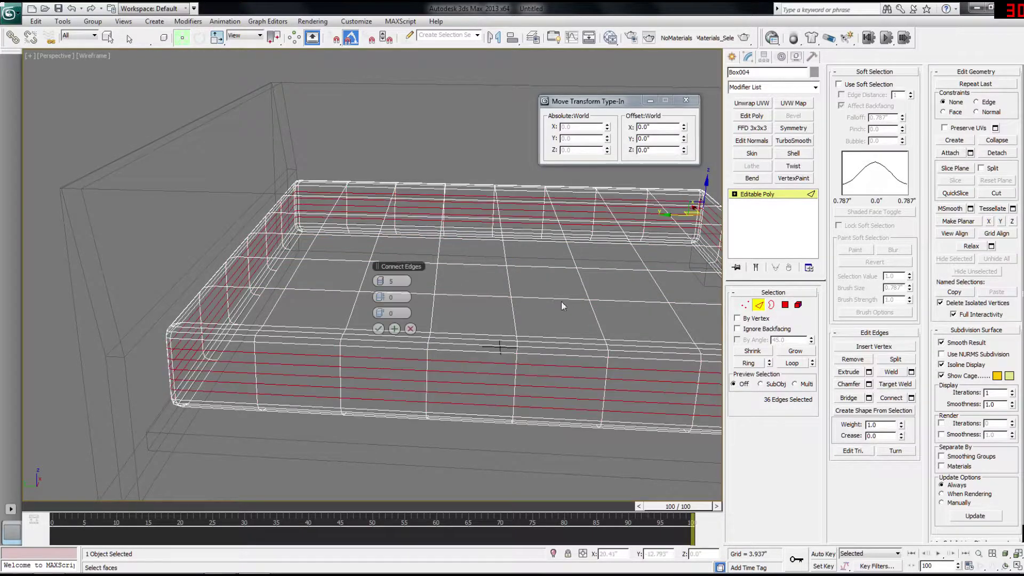
left_click_drag(380, 281, 380, 291)
left_click(379, 330)
Step: Enable soft selection for vertex editing, select a mid-height vertex on the mattress's side and set the falloff to about 16"
middle_click_drag(379, 331, 497, 286, "alt")
key("1")
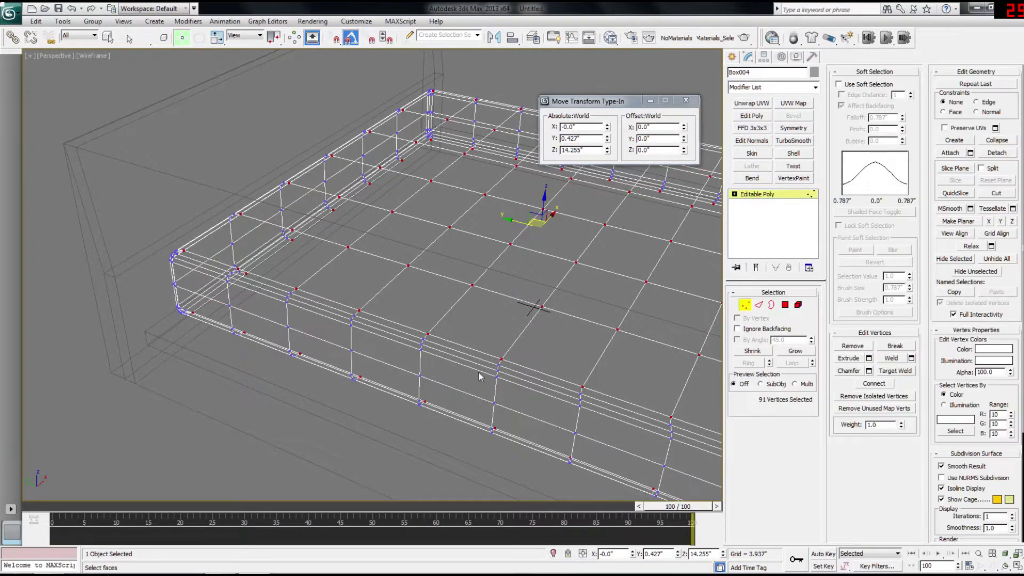
left_click(839, 84)
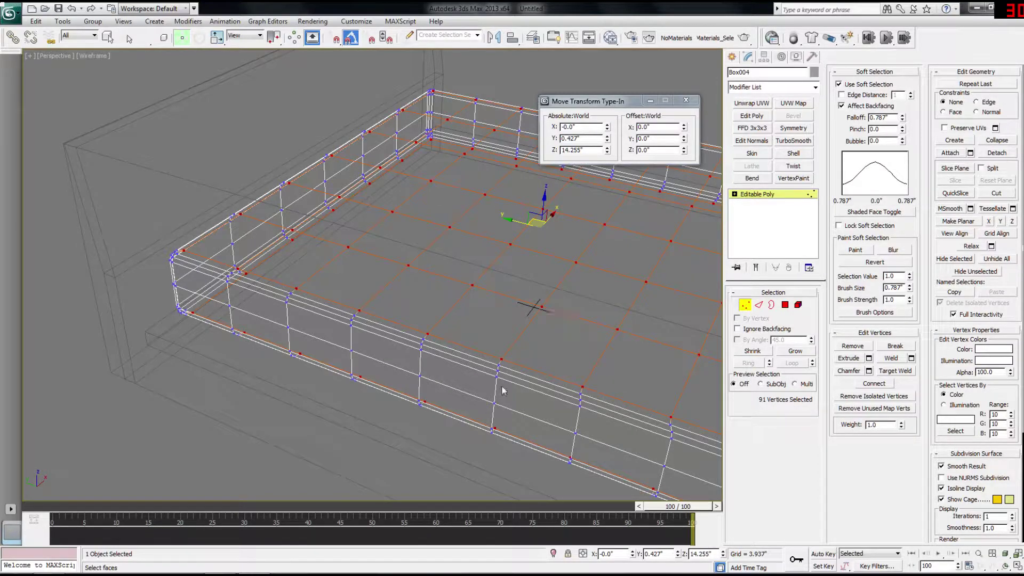
left_click(492, 402)
middle_click_drag(558, 422, 500, 403, "alt")
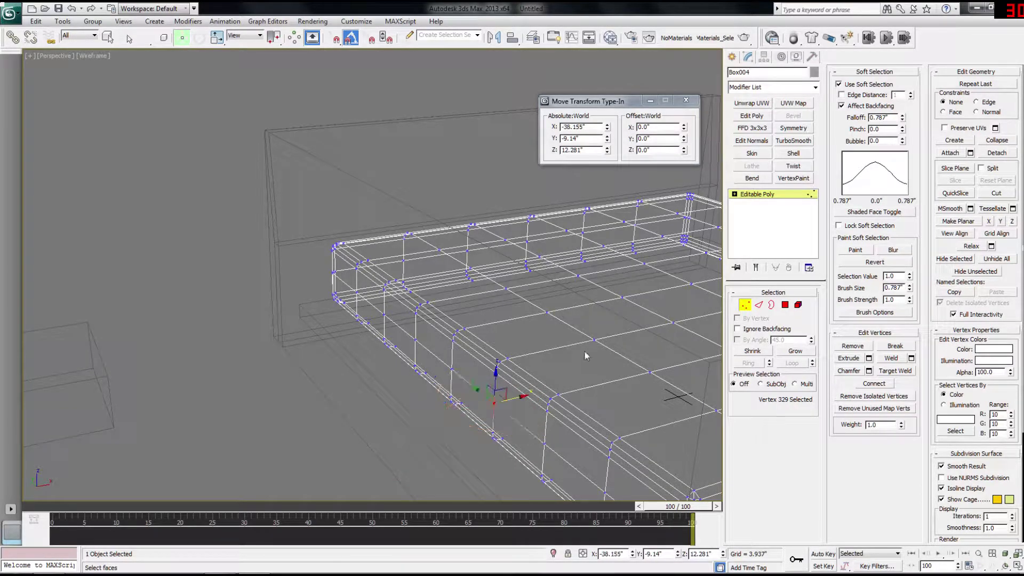
left_click_drag(904, 108, 931, 167)
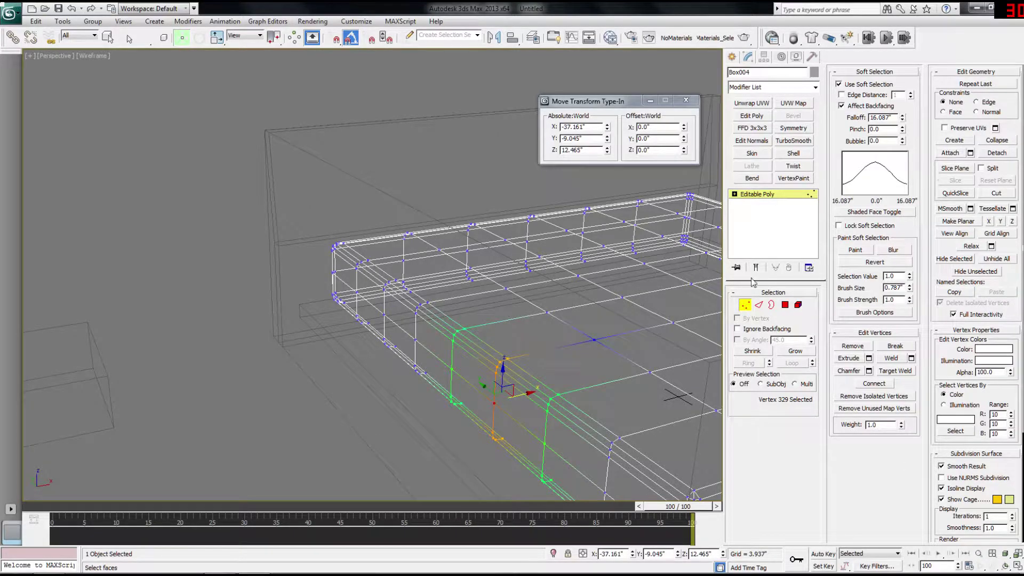
Step: Shift the selected side vertex to about X -37.6" and nudge further side vertices to make the mattress slightly irregular
left_click_drag(521, 394, 516, 395)
middle_click_drag(515, 395, 566, 397, "alt")
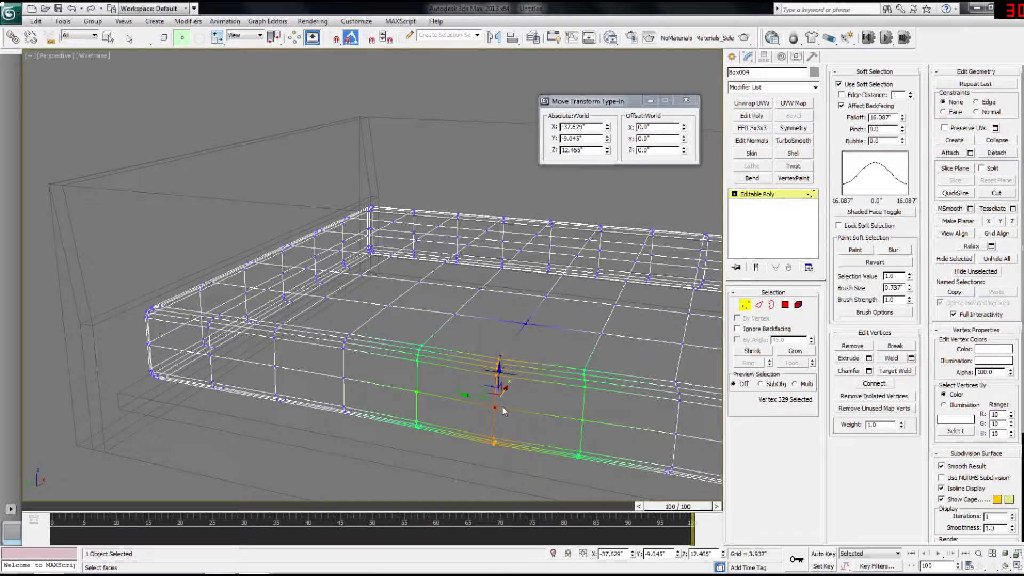
middle_click_drag(411, 383, 289, 361, "alt")
left_click_drag(336, 449, 336, 447)
middle_click_drag(336, 447, 312, 378, "alt")
left_click_drag(298, 356, 279, 368)
scroll(281, 331, "down", 3)
middle_click_drag(283, 330, 262, 320, "alt")
left_click_drag(306, 310, 313, 310)
Step: Nudge a few vertices on the mattress's top toward the foot end to vary its surface height
middle_click_drag(462, 370, 347, 290, "alt")
left_click_drag(360, 290, 432, 352)
middle_click_drag(432, 352, 442, 280, "alt")
left_click_drag(498, 258, 499, 261, "ctrl")
middle_click_drag(490, 279, 478, 230, "alt")
left_click_drag(407, 271, 407, 266)
left_click(485, 336)
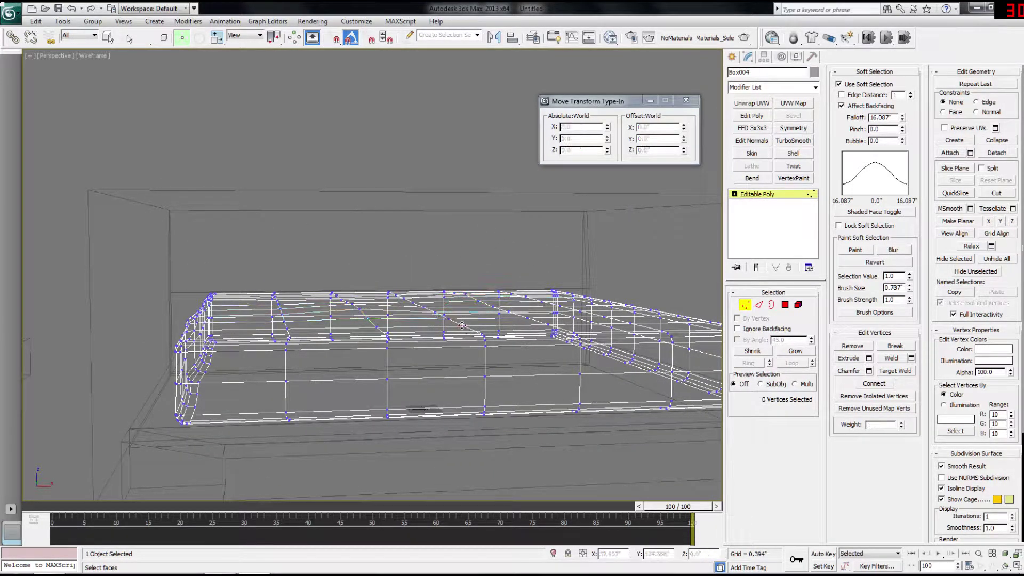
middle_click_drag(472, 322, 417, 358, "alt")
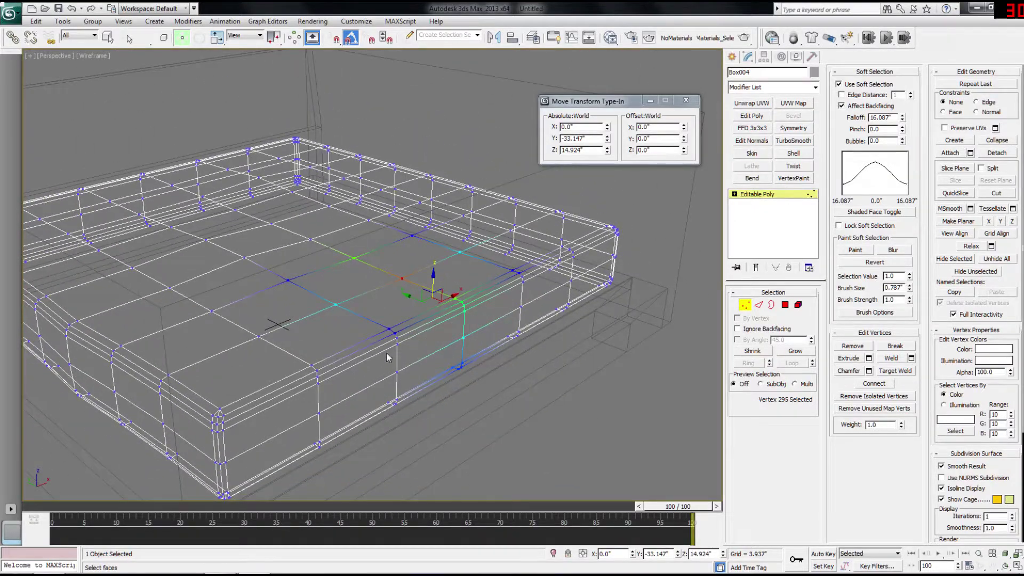
Step: Push mid-height vertices on the mattress's foot side outward, to about Y -37.9" and Y -37.5"
left_click_drag(411, 385, 409, 384)
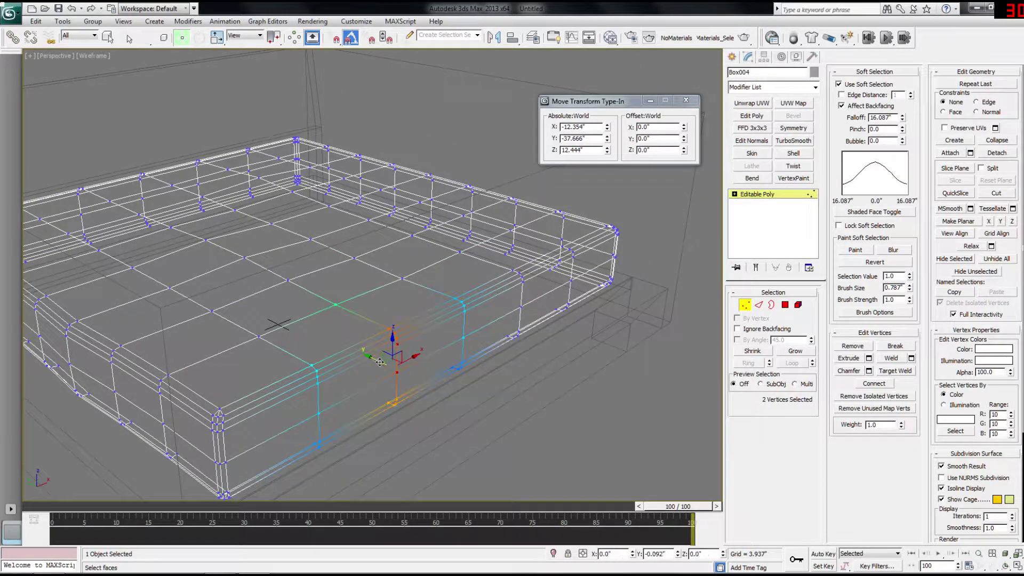
middle_click_drag(395, 341, 402, 349, "alt")
middle_click_drag(432, 335, 538, 303, "alt")
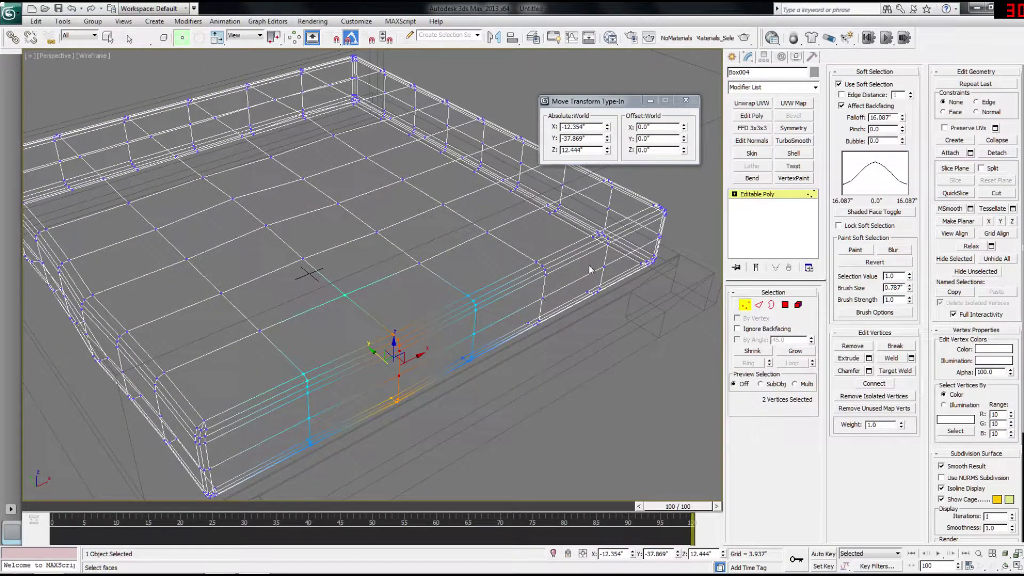
left_click(543, 270)
middle_click_drag(543, 269, 464, 288, "alt")
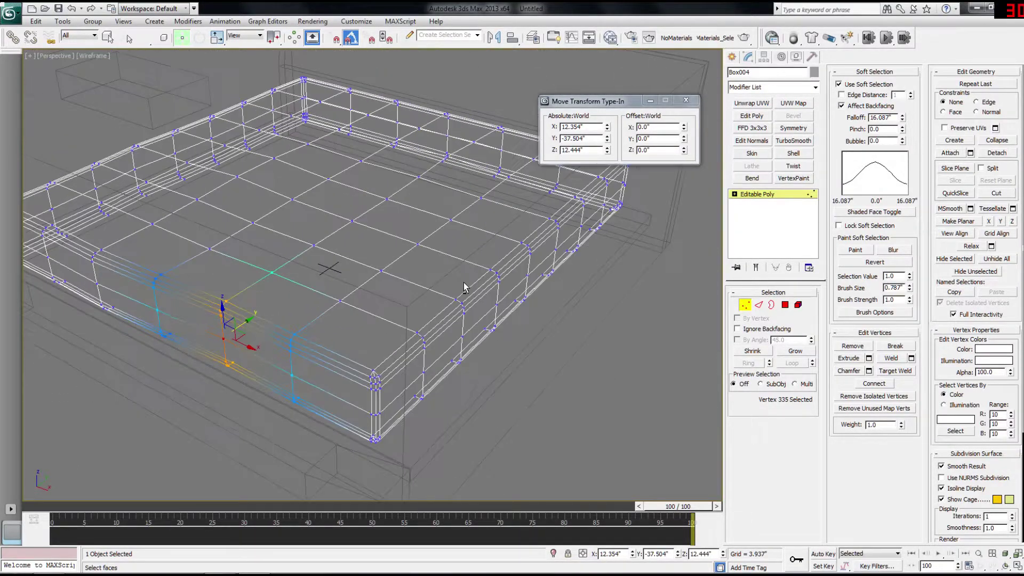
Step: Pull vertices along the mattress's long side outward, to about X 37.6" near the foot and X 37.5" near the head
left_click(420, 373)
middle_click_drag(420, 372, 423, 390, "alt")
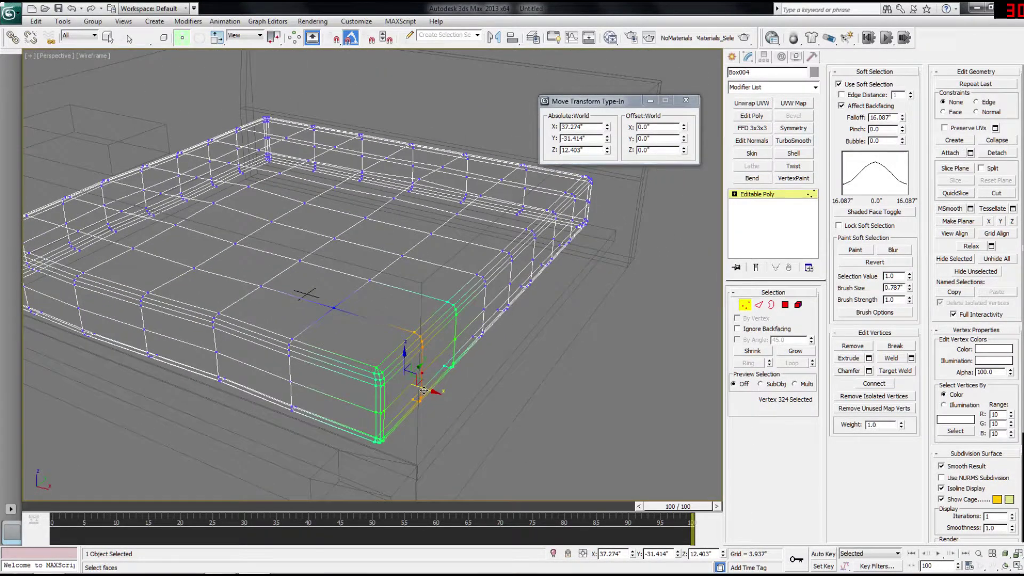
left_click_drag(423, 392, 433, 389)
middle_click_drag(432, 390, 524, 262, "alt")
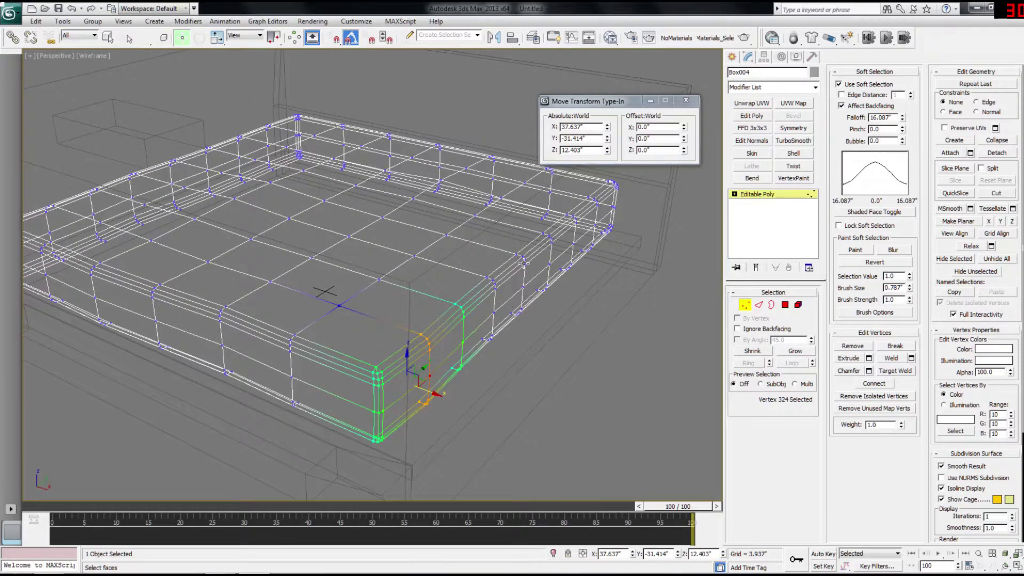
left_click(523, 287)
left_click_drag(540, 292, 568, 257)
left_click(595, 226)
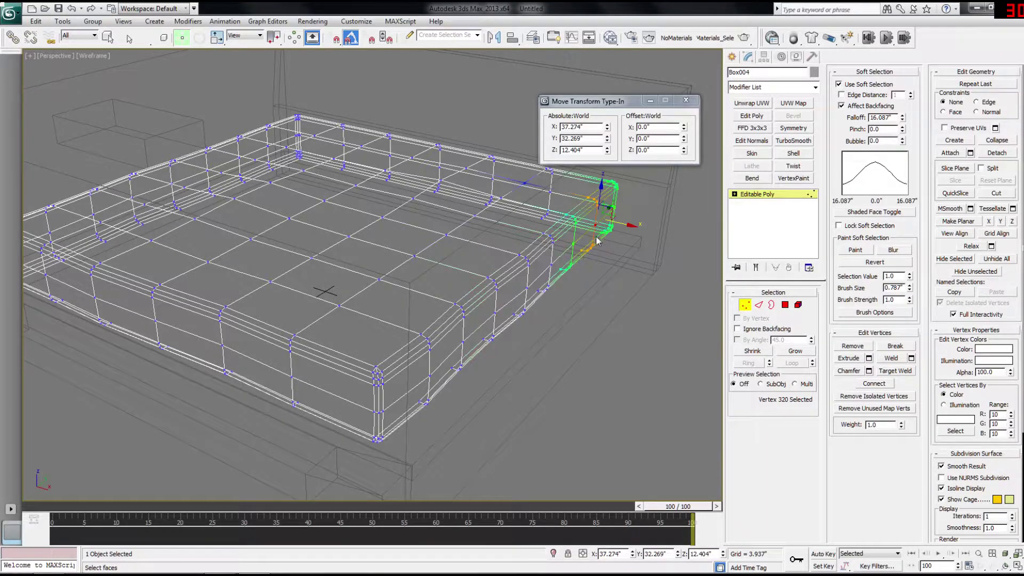
left_click_drag(622, 226, 626, 224)
Step: Raise a vertex on the mattress's top near the opposite long side to about Z 17.1"
middle_click_drag(465, 278, 545, 263, "alt")
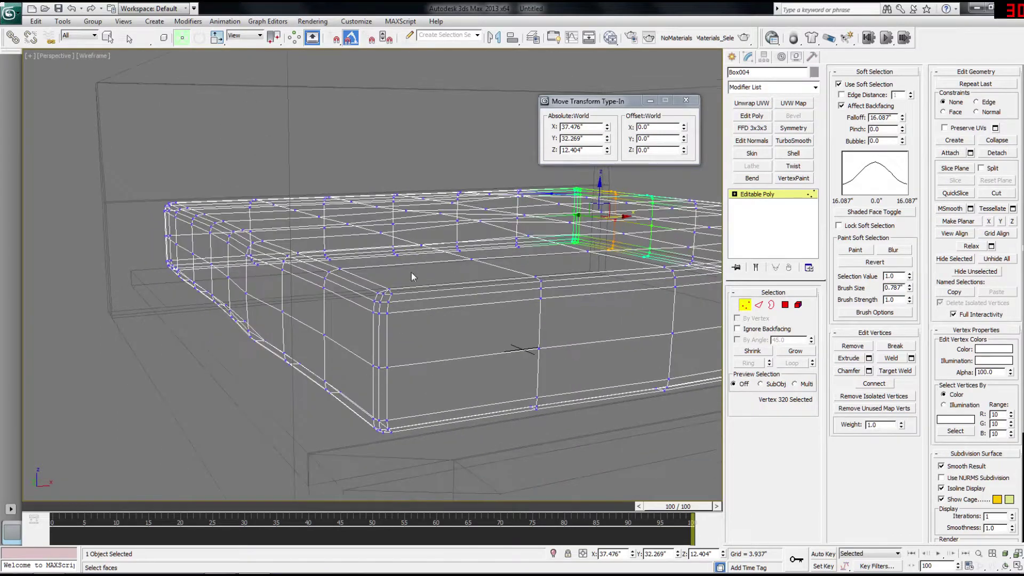
left_click(383, 233)
left_click_drag(343, 212, 343, 209)
Step: Shade the perspective view and render it to check the mattress's uneven surface
mouse_move(343, 209)
middle_mouse_down("alt")
mouse_move(356, 228)
mouse_move(314, 219)
mouse_move(359, 235)
mouse_move(329, 270)
mouse_move(382, 259)
middle_mouse_up("alt")
scroll(348, 226, "down", 4)
key("F3")
key("shift+q")
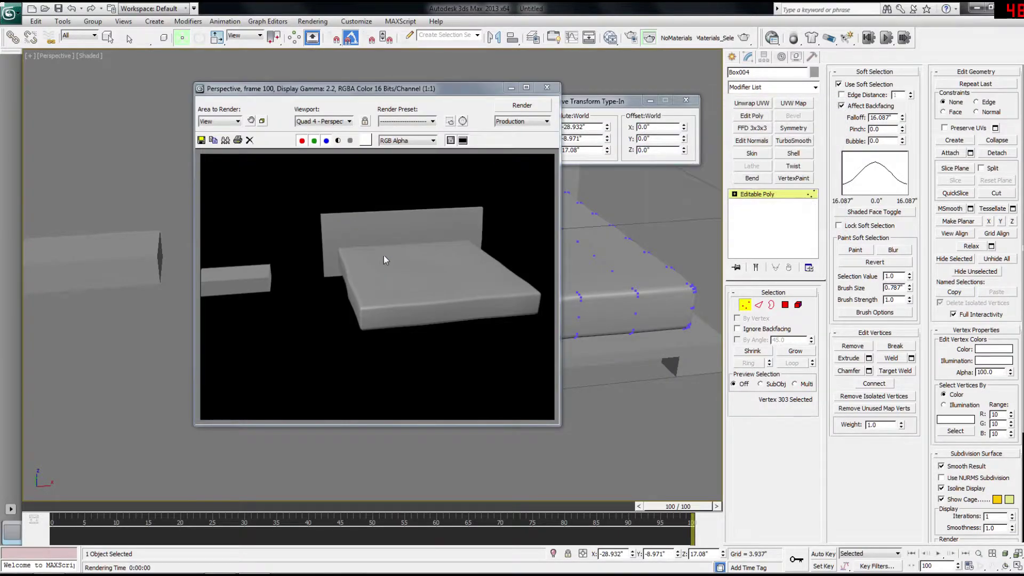
left_click(548, 88)
Step: Select the nine central vertices of the mattress's top and adjust their height to about Z 17.7"
mouse_move(496, 301)
middle_mouse_down("alt")
mouse_move(462, 340)
mouse_move(442, 319)
mouse_move(435, 332)
mouse_move(357, 322)
mouse_move(347, 359)
middle_mouse_up("alt")
scroll(442, 319, "up", 3)
scroll(435, 331, "down", 4)
key("F3")
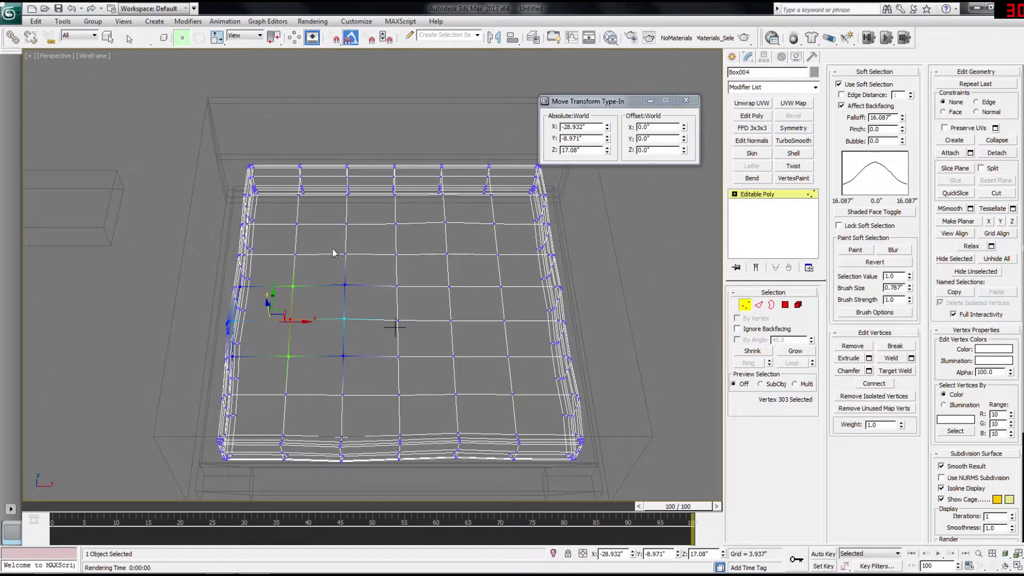
left_click_drag(391, 300, 465, 336)
middle_click_drag(465, 336, 485, 238, "alt")
scroll(478, 273, "up", 4)
left_click_drag(425, 277, 423, 272)
middle_click_drag(423, 272, 410, 269, "alt")
left_click_drag(424, 269, 425, 272)
middle_click_drag(425, 272, 330, 311, "alt")
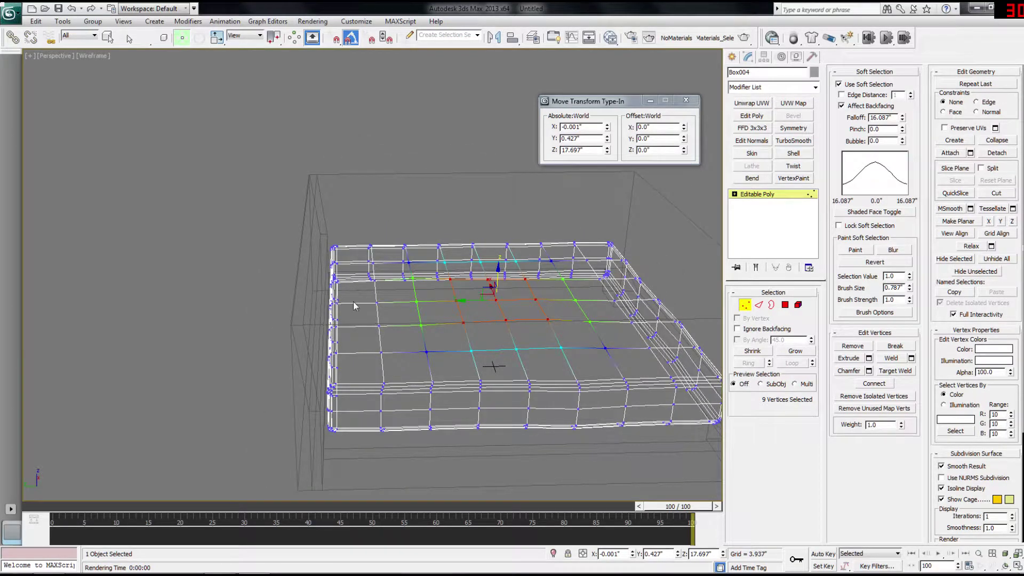
Step: Select vertex groups along the mattress's side and at its head corner and shift them slightly inward
scroll(354, 306, "up", 10)
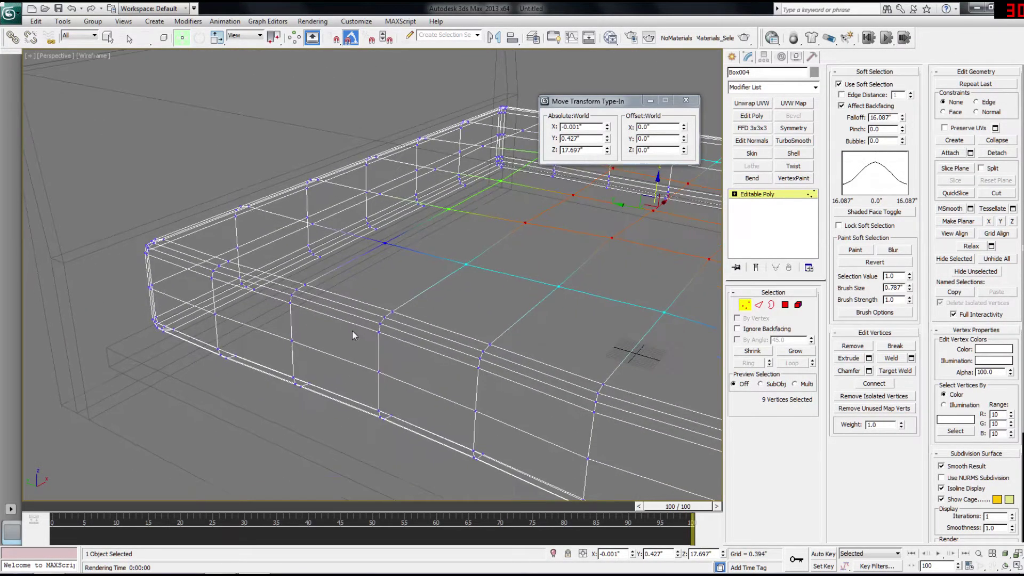
left_click_drag(389, 434, 409, 443)
middle_click_drag(408, 442, 373, 465, "alt")
scroll(366, 456, "down", 5)
left_click_drag(399, 310, 408, 312)
middle_click_drag(344, 189, 356, 236, "alt")
left_click_drag(342, 186, 382, 172)
Step: Shift vertex groups on the mattress's head edge to about Y 37.5" and on its adjacent long side to about X 37.2"
middle_click_drag(614, 184, 329, 205)
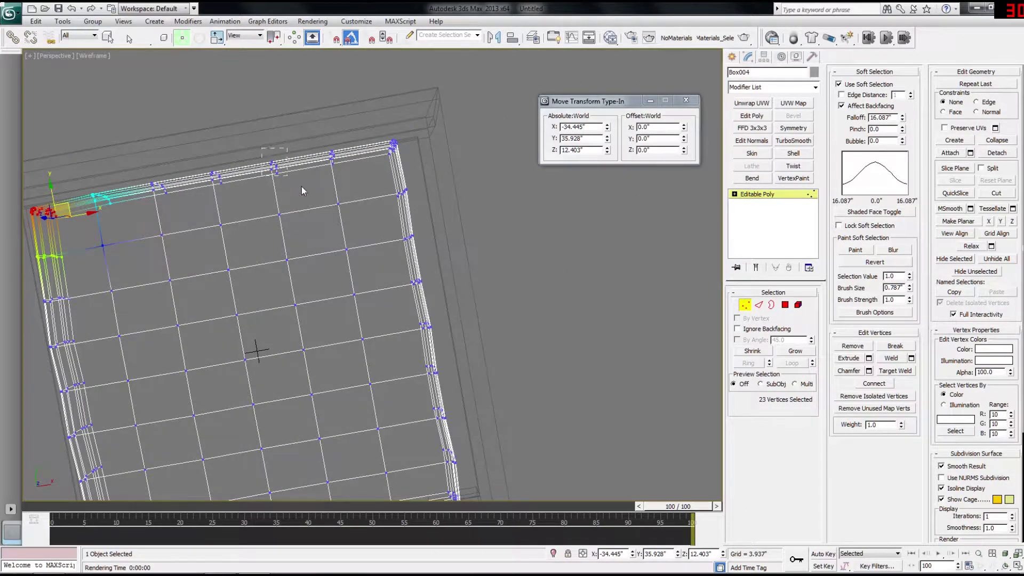
left_click_drag(295, 184, 298, 187)
left_click_drag(270, 140, 271, 144)
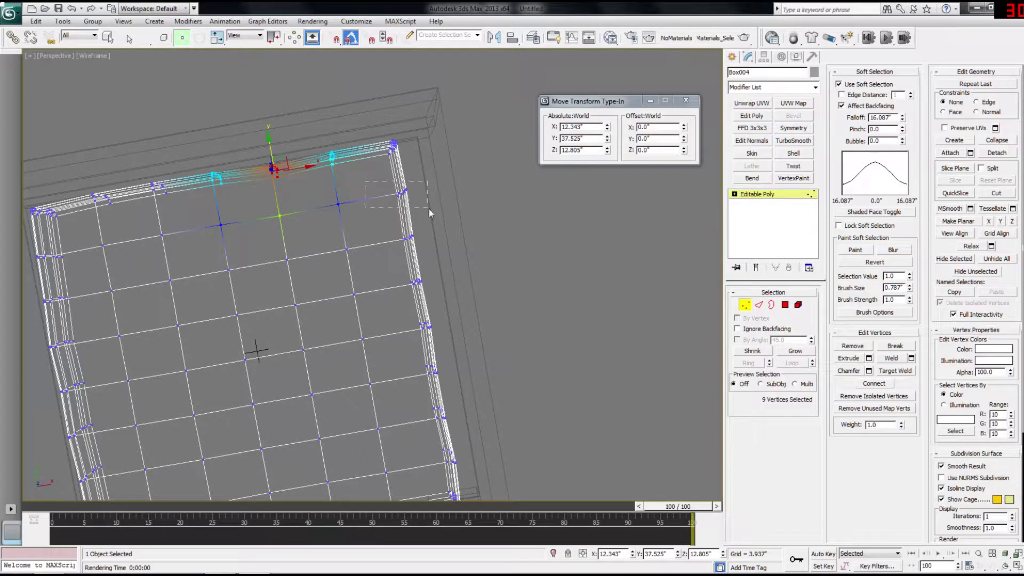
left_click_drag(430, 210, 428, 210)
left_click_drag(419, 170, 424, 169)
Step: Render the shaded perspective view to check the reshaped mattress, and return to wireframe with the pillow box in view
scroll(372, 166, "down", 3)
mouse_move(372, 165)
middle_mouse_down("alt")
mouse_move(364, 133)
mouse_move(332, 187)
mouse_move(401, 235)
mouse_move(402, 247)
middle_mouse_up("alt")
key("F3")
key("shift+q")
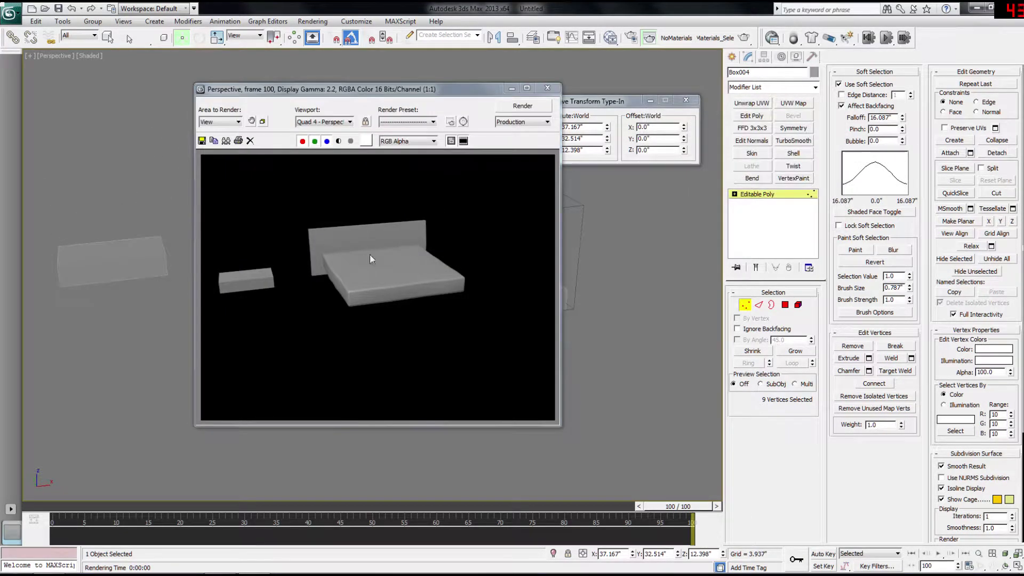
left_click(554, 86)
mouse_move(344, 314)
middle_mouse_down()
mouse_move(430, 338)
mouse_move(485, 299)
mouse_move(526, 298)
middle_mouse_up()
scroll(430, 338, "up", 5)
key("F3")
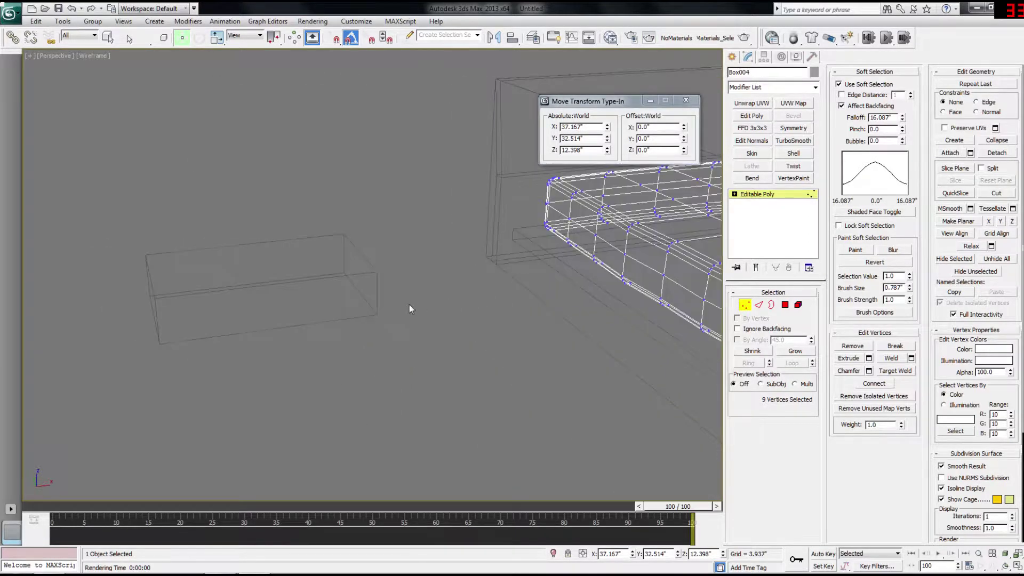
Step: Select the pillow box, check the pillow reference image, and set the box's height to 5"
left_click(768, 194)
left_click(382, 346)
key("z")
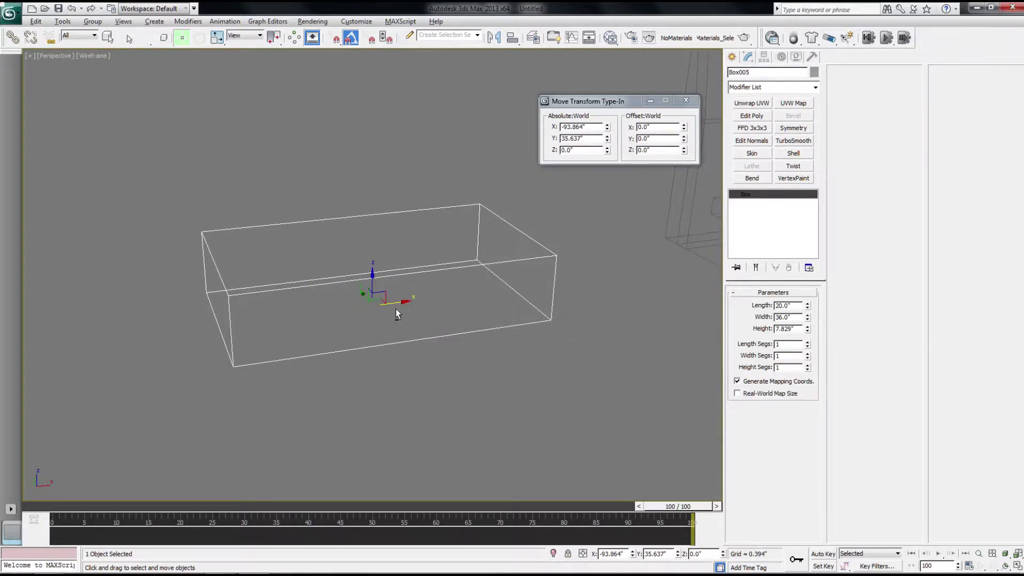
scroll(408, 312, "up", 4)
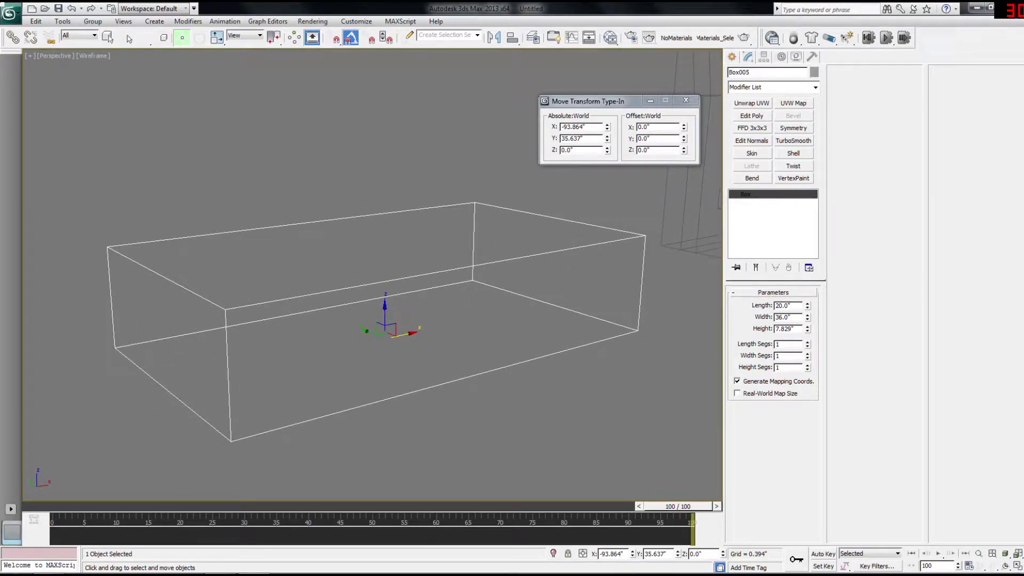
left_click_drag(811, 334, 811, 357)
key("alt+Tab")
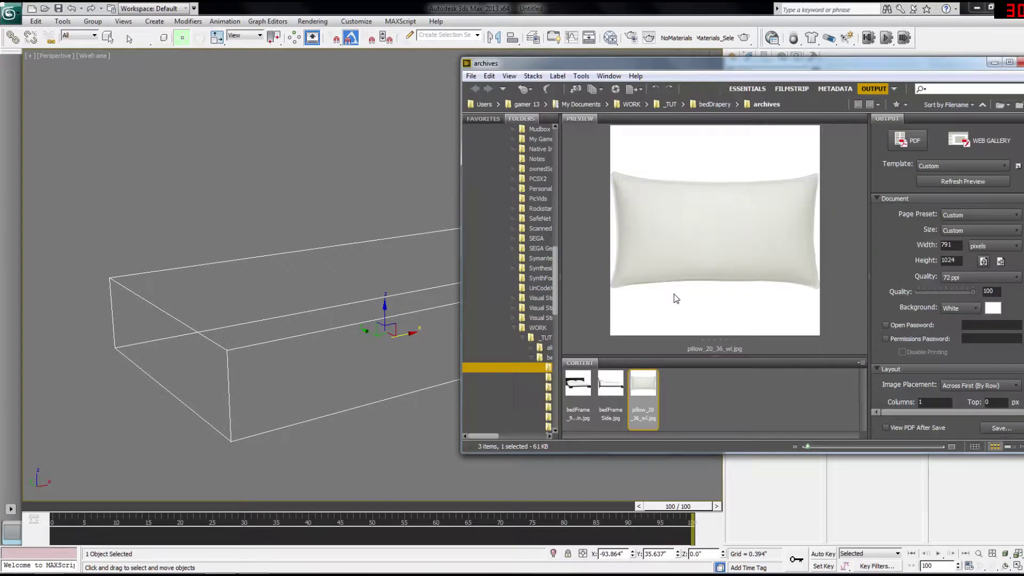
key("alt+Tab")
middle_click_drag(596, 295, 471, 308, "alt")
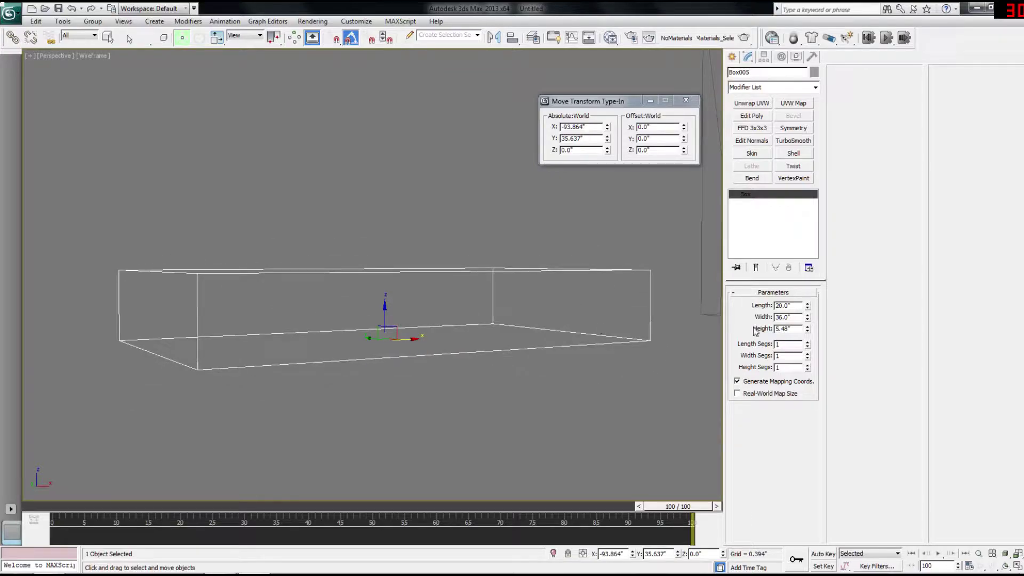
left_click_drag(809, 330, 807, 334)
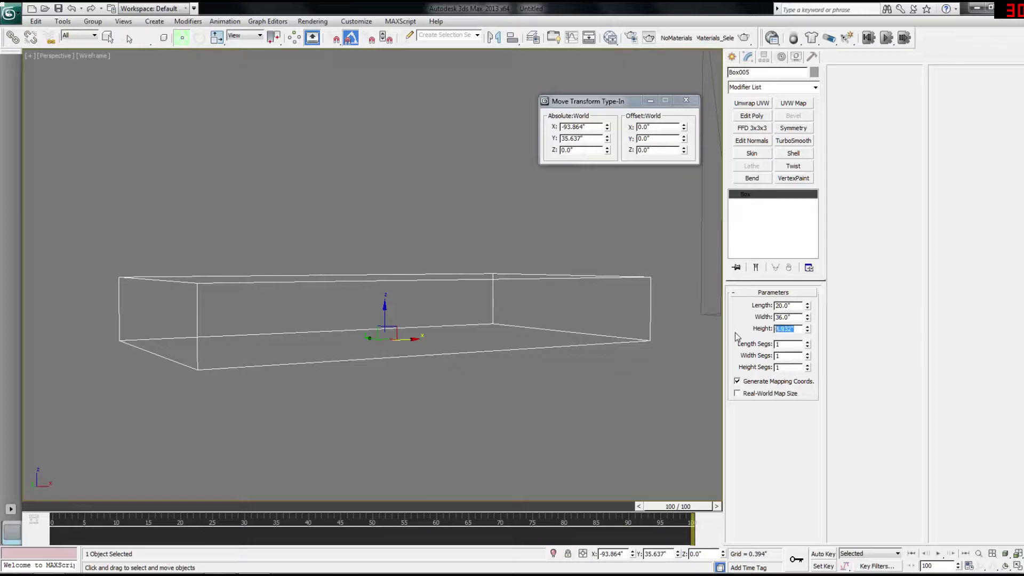
key("Return")
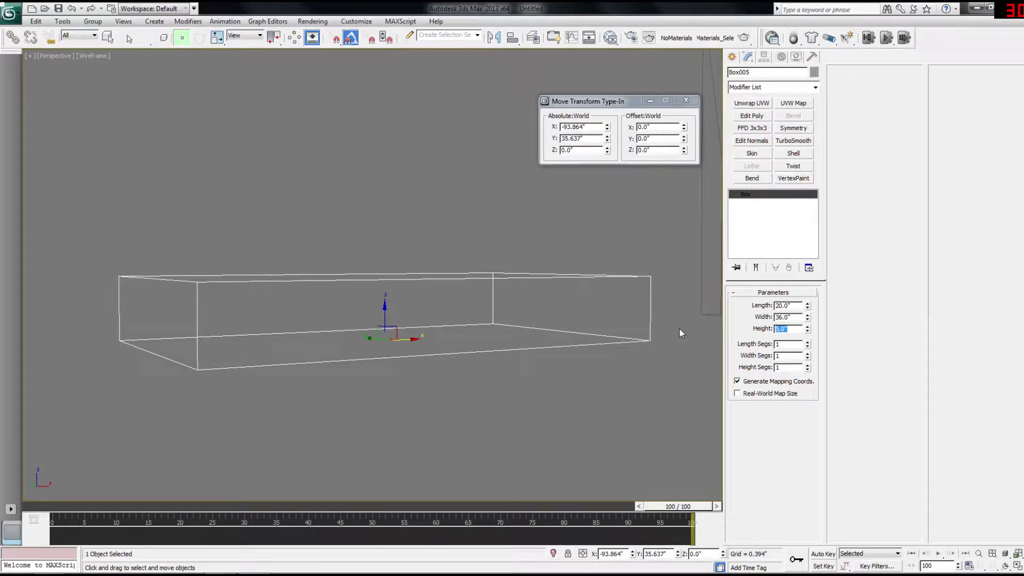
Step: Convert the pillow box to an Editable Poly and connect its four long edges with ten segments
middle_click_drag(403, 327, 396, 375, "alt")
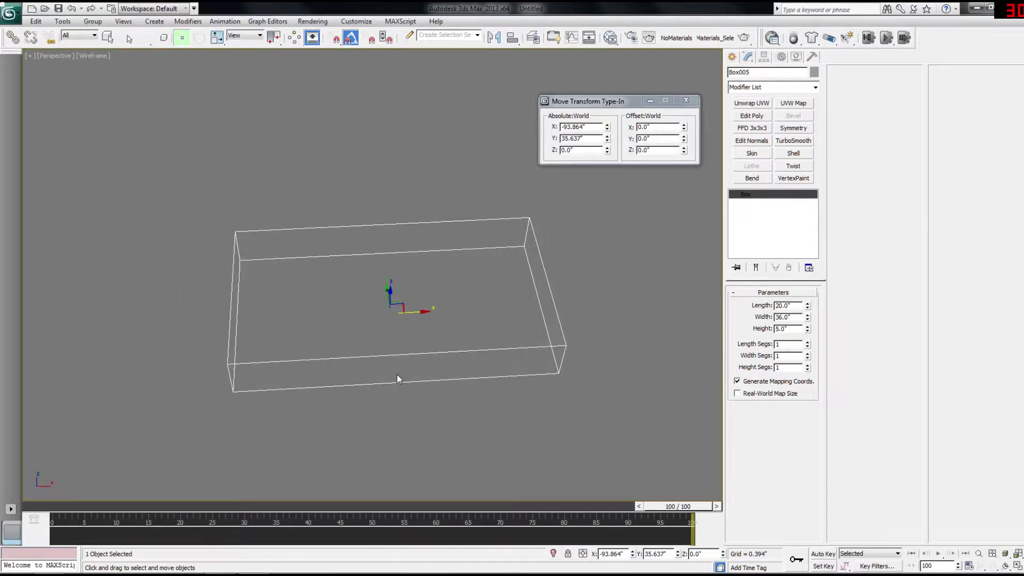
right_click(363, 369)
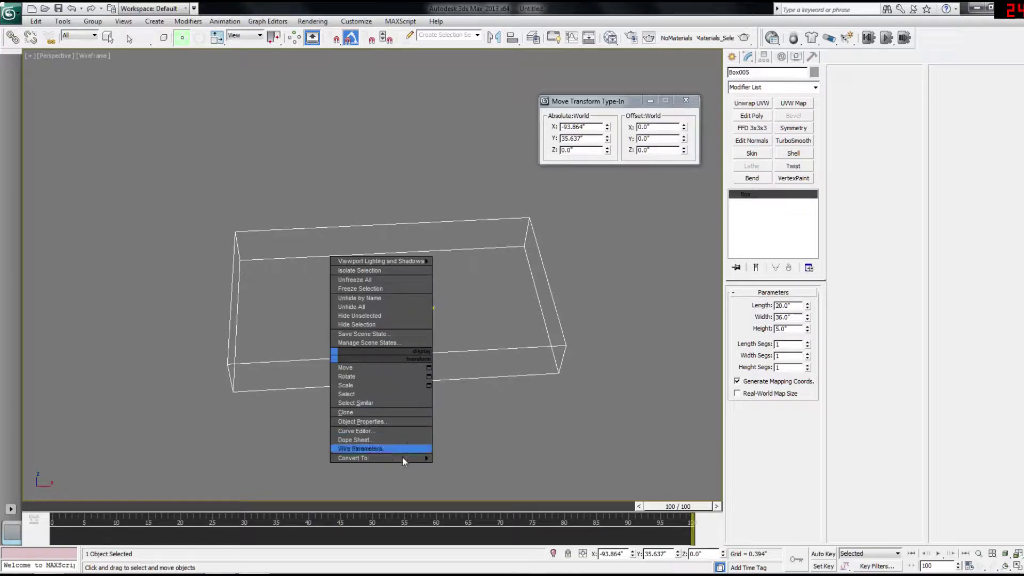
left_click(448, 468)
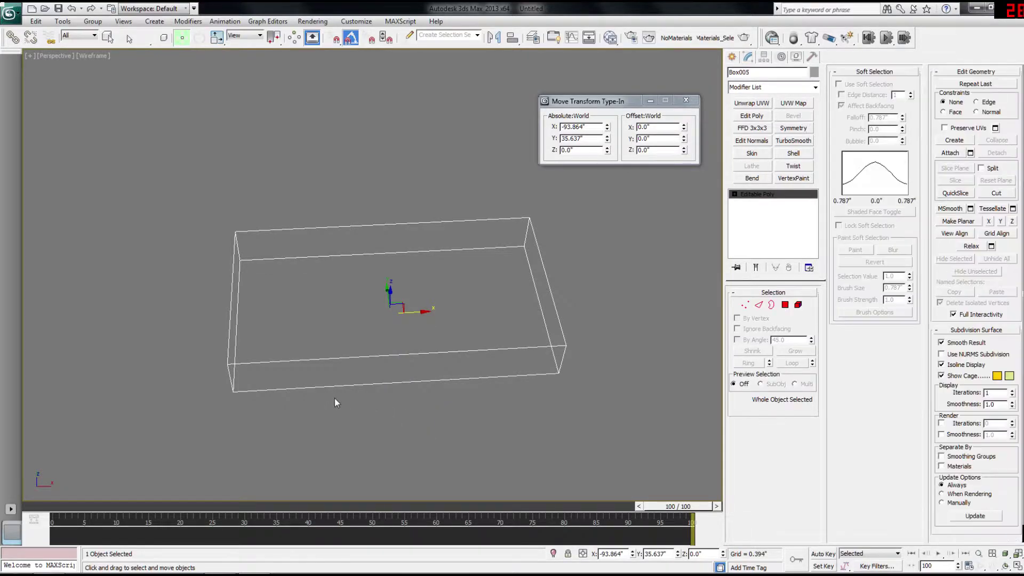
mouse_move(263, 389)
middle_mouse_down("alt")
mouse_move(306, 364)
mouse_move(245, 394)
mouse_move(272, 405)
middle_mouse_up("alt")
key("2")
left_click_drag(344, 396, 342, 181)
left_click(912, 398)
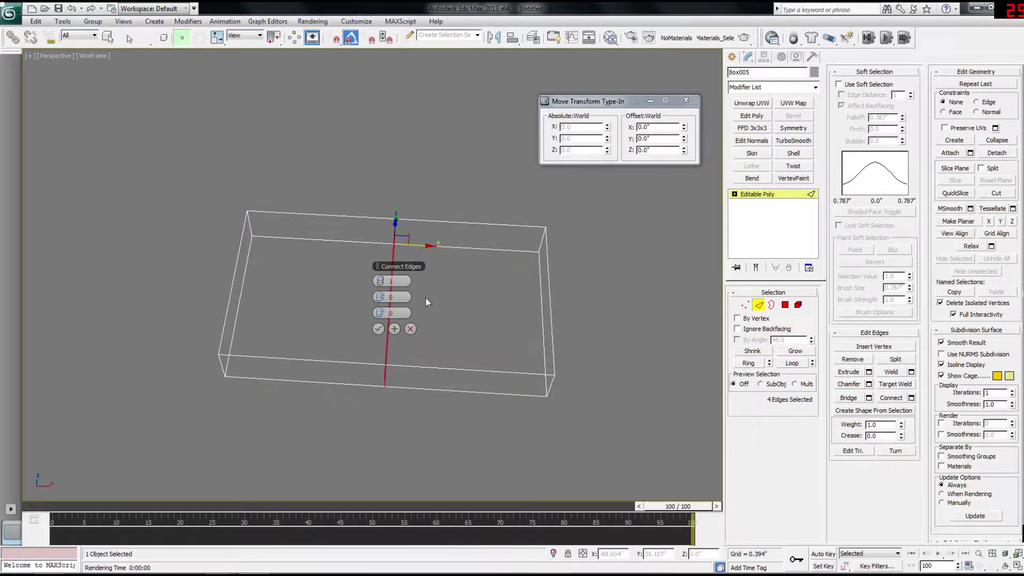
left_click_drag(392, 281, 402, 281)
left_click(378, 329)
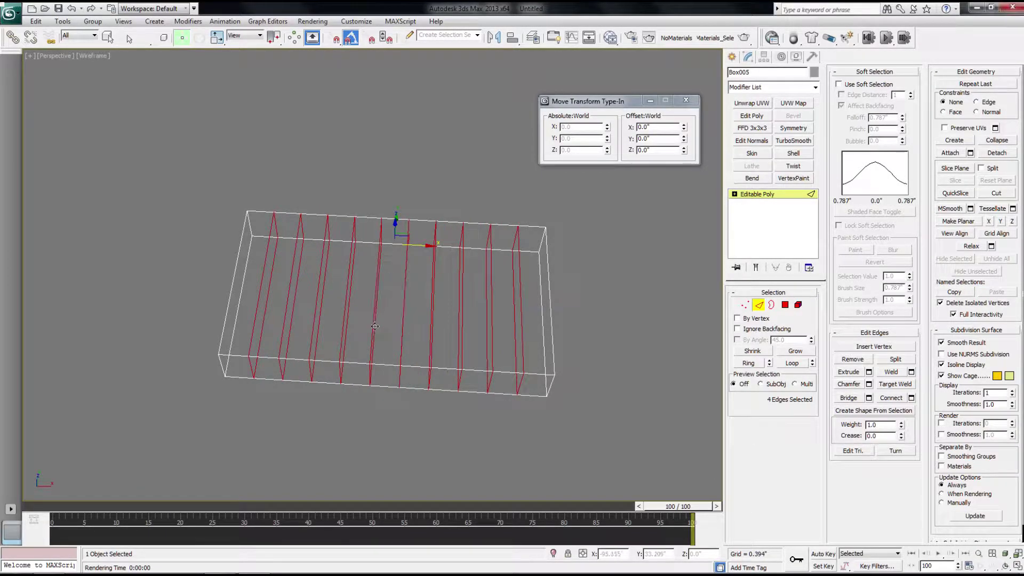
Step: Select the ring of edges running across the pillow's width and connect them with four segments
left_click_drag(288, 313, 296, 316)
left_click(749, 363)
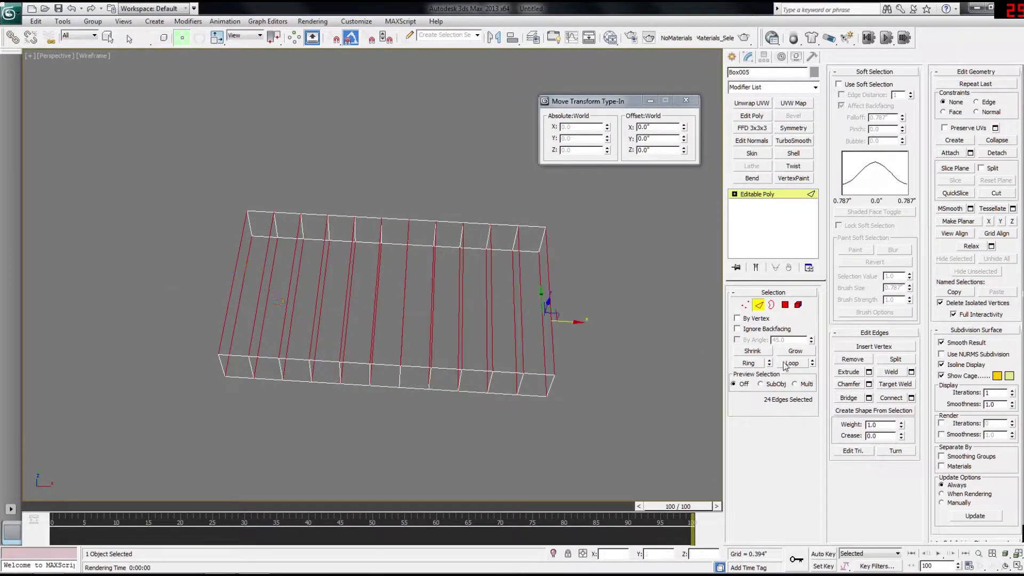
left_click(912, 399)
right_click(380, 281)
left_click_drag(380, 280, 381, 276)
middle_click_drag(288, 304, 418, 266, "alt")
scroll(419, 266, "up", 3)
left_click(377, 331)
mouse_move(376, 332)
middle_mouse_down("alt")
mouse_move(385, 326)
mouse_move(382, 364)
mouse_move(379, 316)
middle_mouse_up("alt")
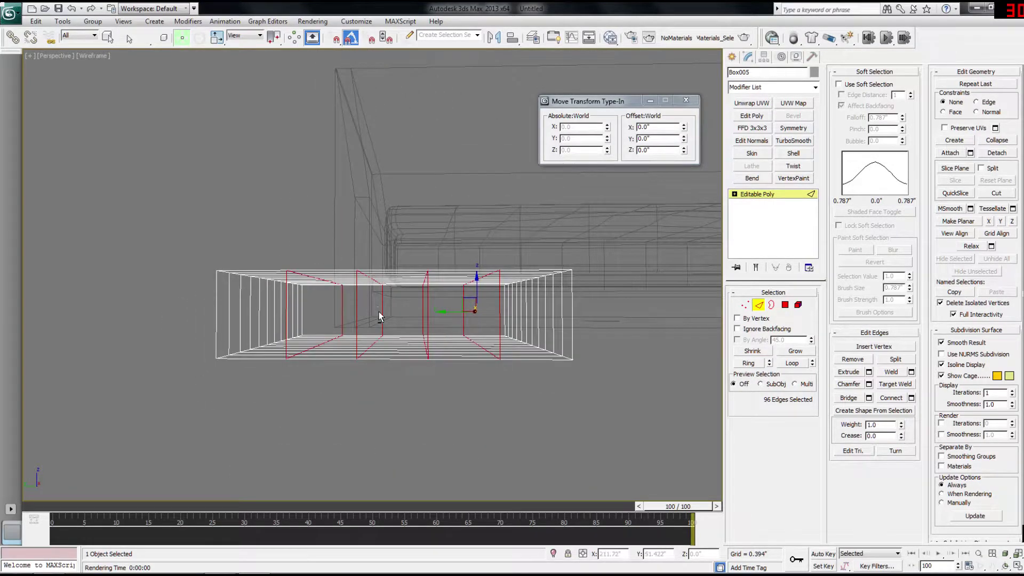
Step: Select the ring of vertical edges around the pillow's sides and connect them with one segment at mid-height
left_click(217, 314)
left_click(233, 317, "shift")
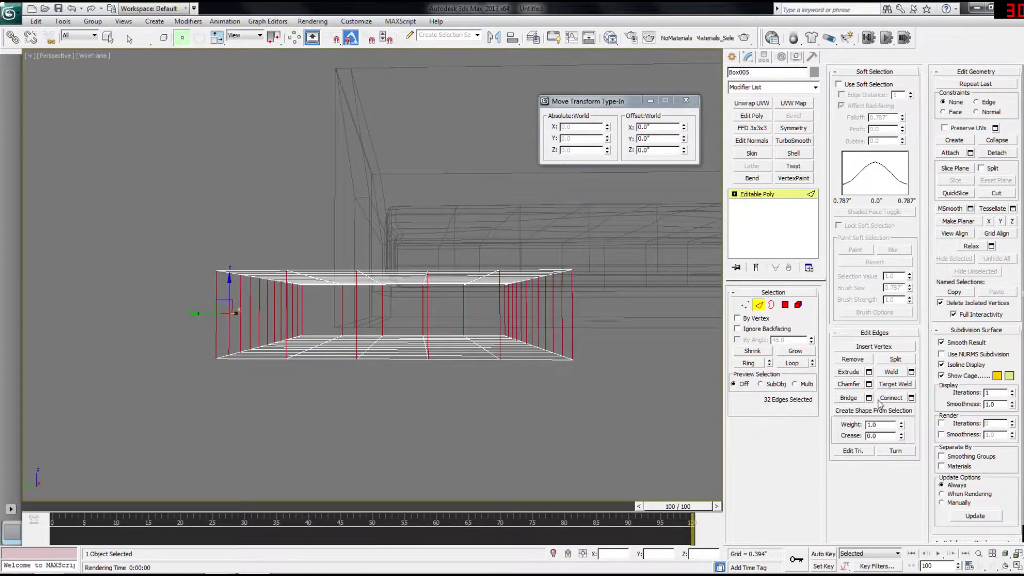
left_click(911, 398)
left_click(384, 324)
middle_click_drag(384, 325, 417, 280, "alt")
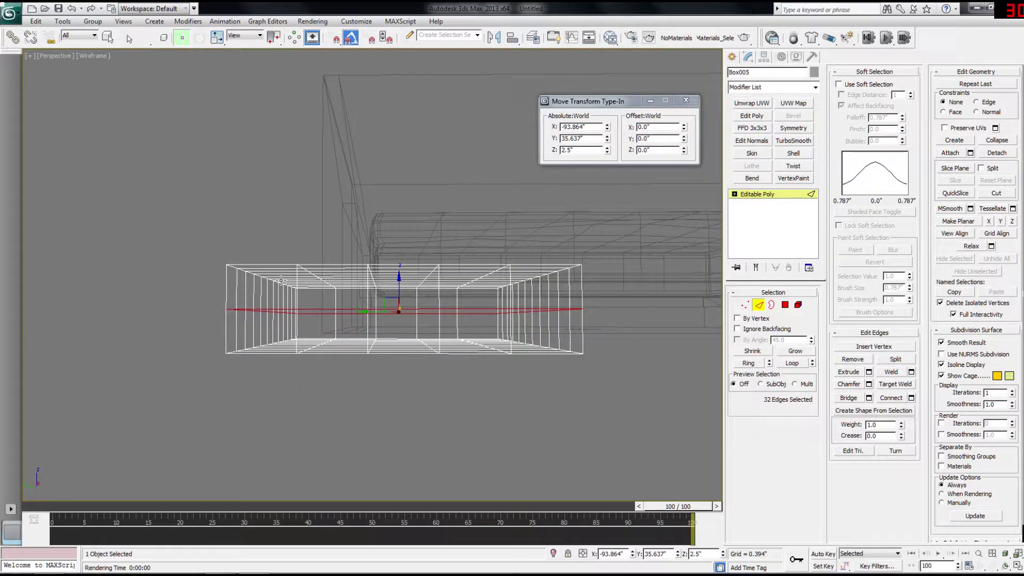
Step: Select all vertices around the pillow's four sides, leaving the inner top and bottom vertices unselected
key("1")
left_click_drag(205, 256, 298, 298)
middle_click_drag(298, 298, 298, 329, "alt")
middle_click_drag(198, 292, 206, 269, "alt")
left_click_drag(285, 373, 286, 372)
middle_click_drag(348, 328, 229, 334)
left_click_drag(357, 392, 355, 395, "ctrl")
middle_click_drag(411, 321, 359, 330, "alt")
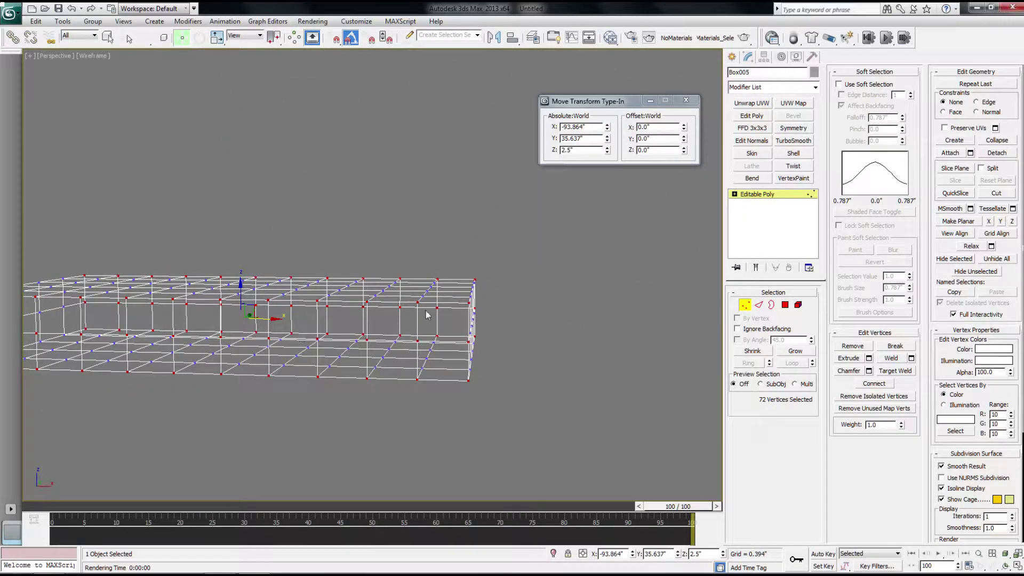
left_click_drag(458, 400, 457, 400, "ctrl")
middle_click_drag(466, 355, 673, 349)
middle_click_drag(414, 350, 508, 338, "alt")
left_click_drag(290, 395, 285, 393, "ctrl")
middle_click_drag(286, 393, 719, 180, "alt")
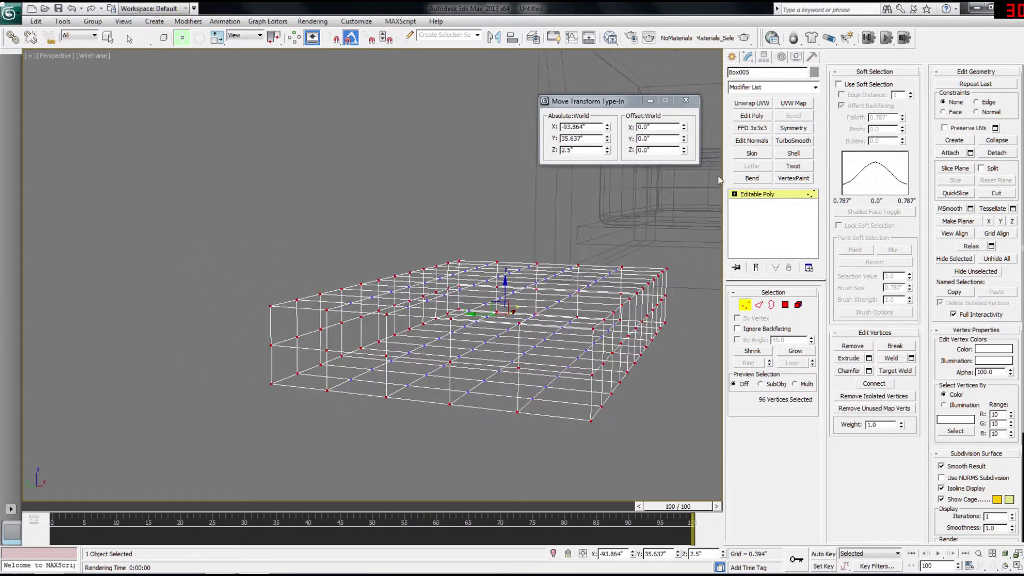
Step: Enable soft selection and scale the pillow's side vertices down vertically
left_click(840, 84)
middle_click_drag(627, 299, 673, 307, "alt")
key("r")
left_click_drag(507, 278, 498, 310)
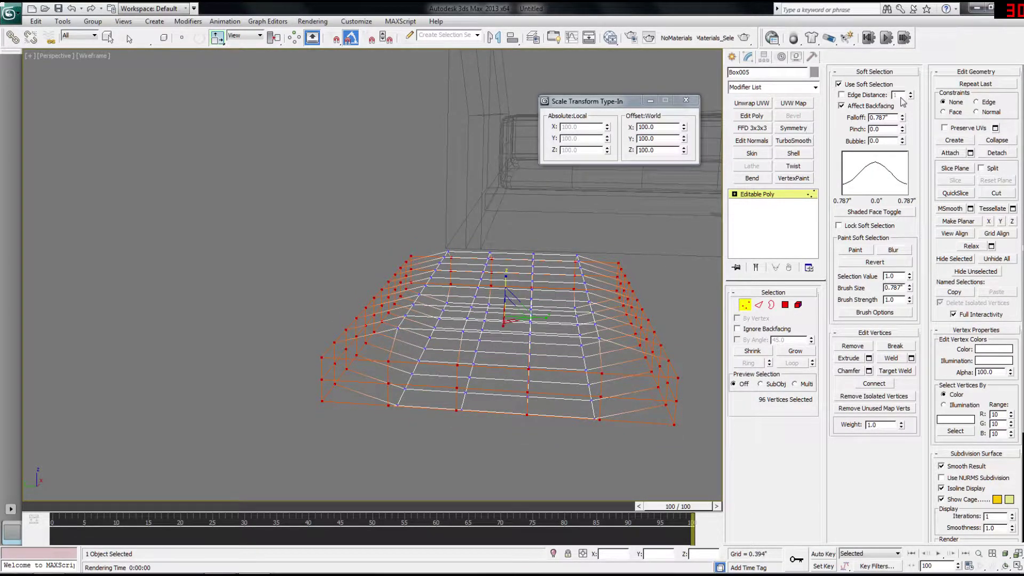
Step: Set the soft selection falloff to 5.685" and scale the pillow's side vertices vertically into a thin rim
left_click_drag(900, 102, 897, 102)
left_click_drag(902, 537, 900, 342)
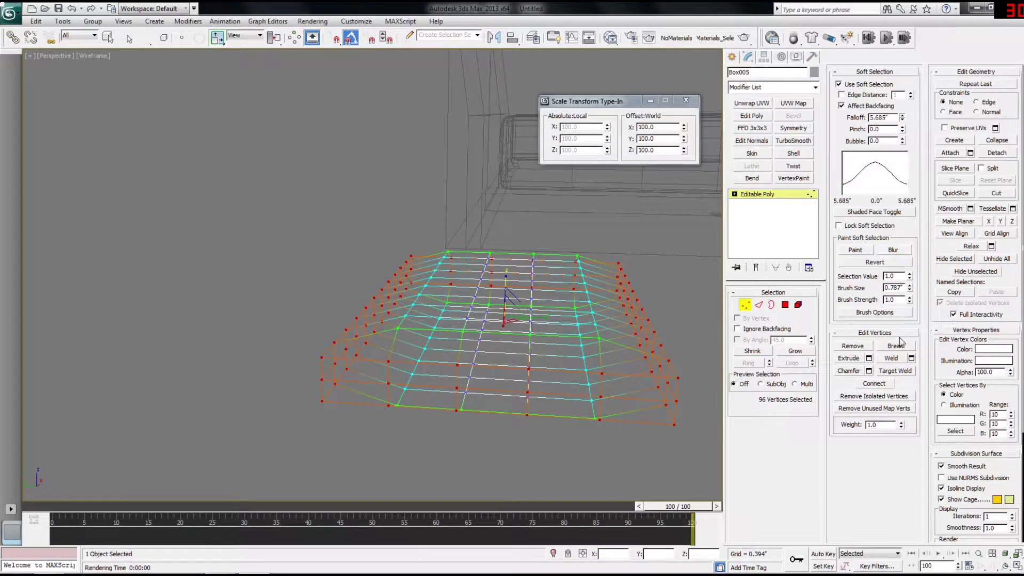
left_click_drag(507, 278, 501, 332)
middle_click_drag(500, 336, 497, 319, "alt")
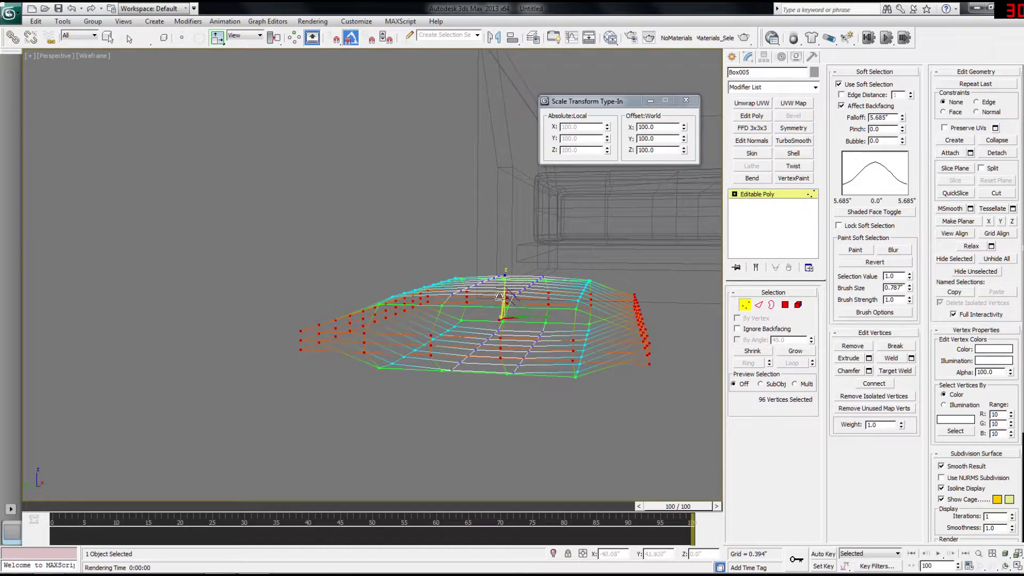
left_click_drag(506, 279, 489, 411)
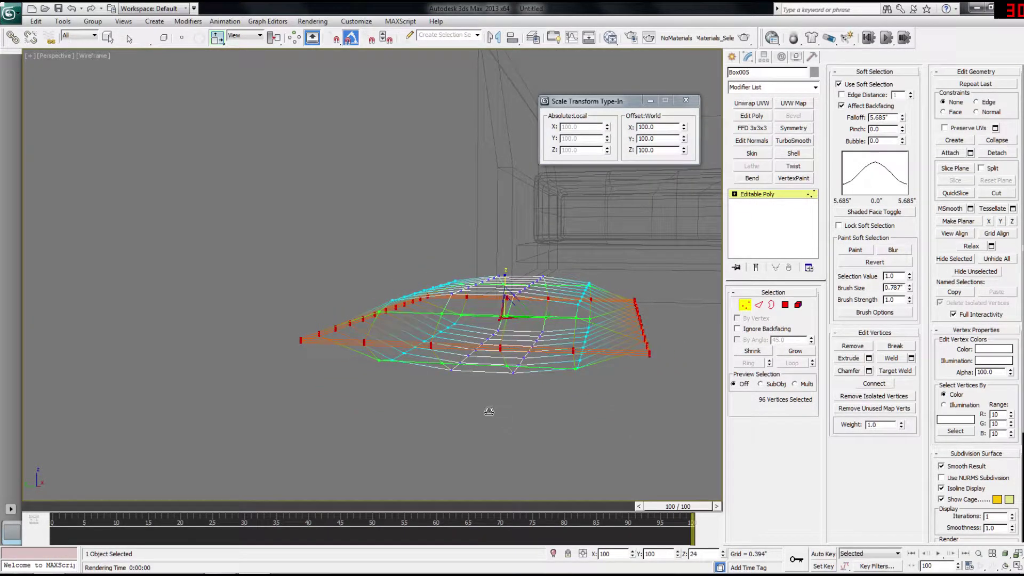
Step: Select the vertices of the two middle lengthwise rows, between the pillow's short ends
middle_click_drag(488, 449, 500, 482, "alt")
scroll(473, 295, "down", 3)
middle_click_drag(520, 276, 469, 224)
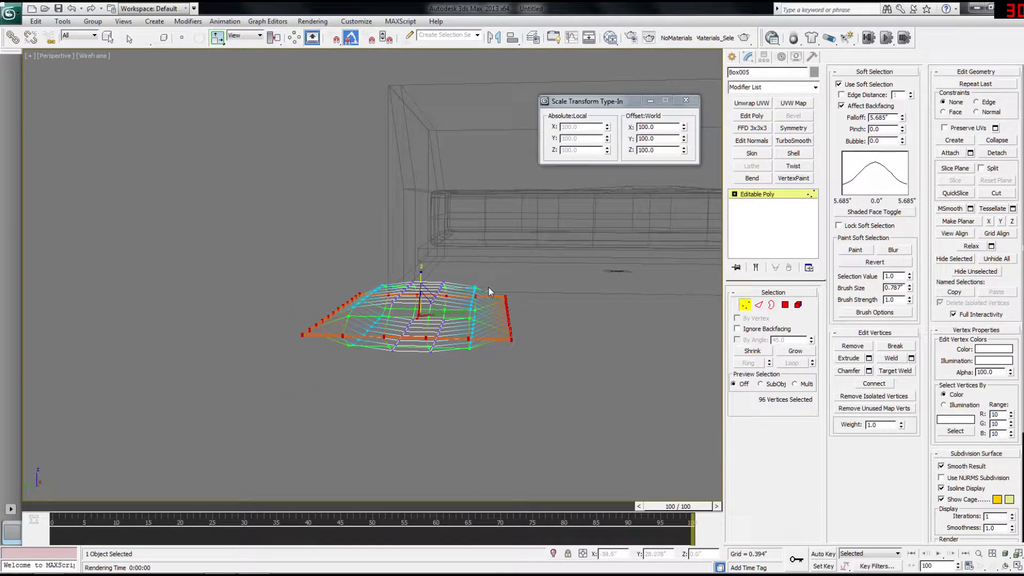
middle_click_drag(501, 316, 448, 400, "alt")
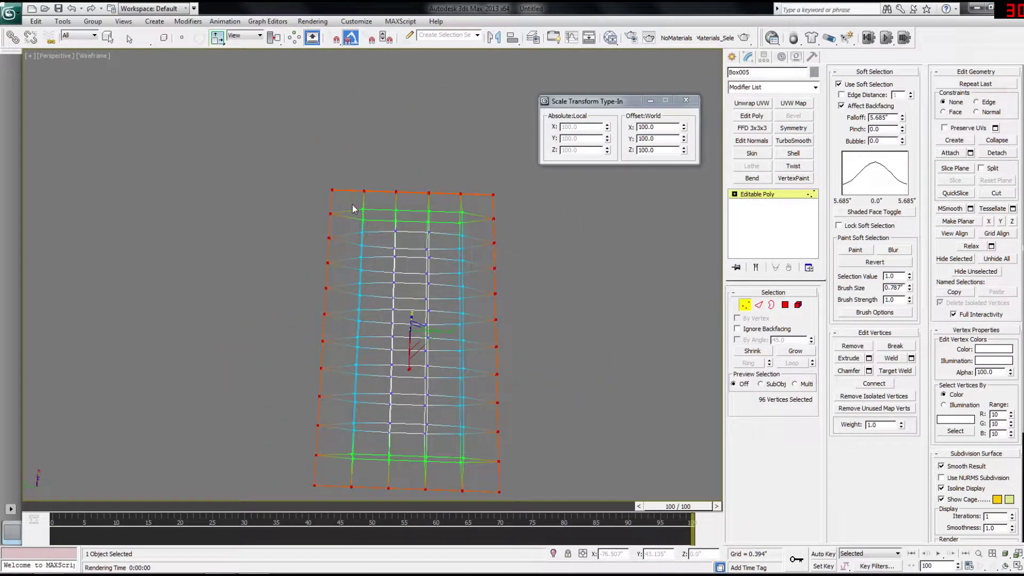
left_click_drag(463, 245, 462, 244)
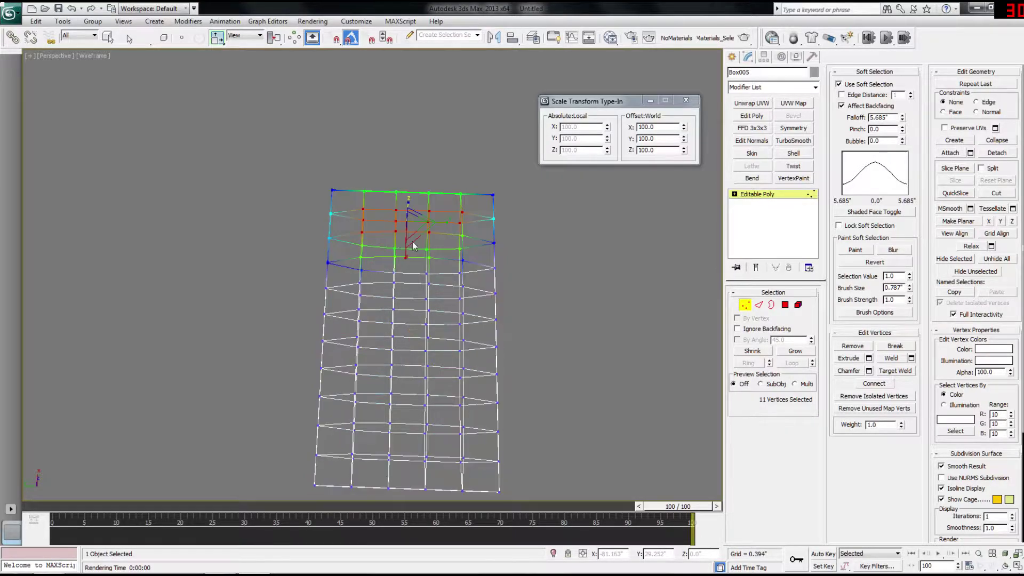
left_click(378, 231)
left_click_drag(433, 269, 436, 266)
middle_click_drag(437, 265, 424, 291, "alt")
left_click_drag(385, 286, 437, 305, "ctrl")
left_click_drag(432, 340, 387, 348, "ctrl")
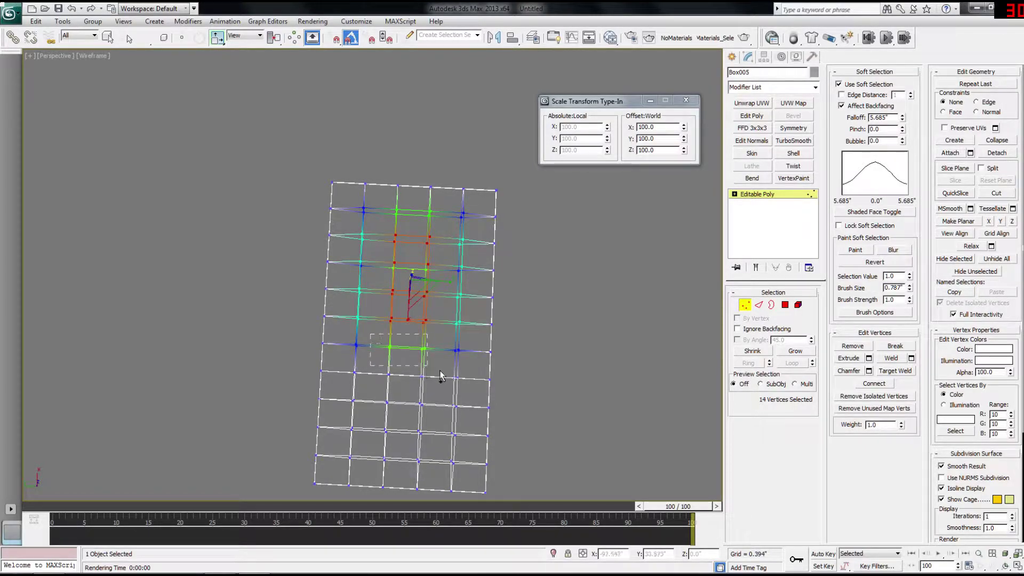
left_click_drag(439, 376, 373, 370, "ctrl")
left_click_drag(433, 396, 433, 449, "ctrl")
middle_click_drag(433, 422, 424, 310, "alt")
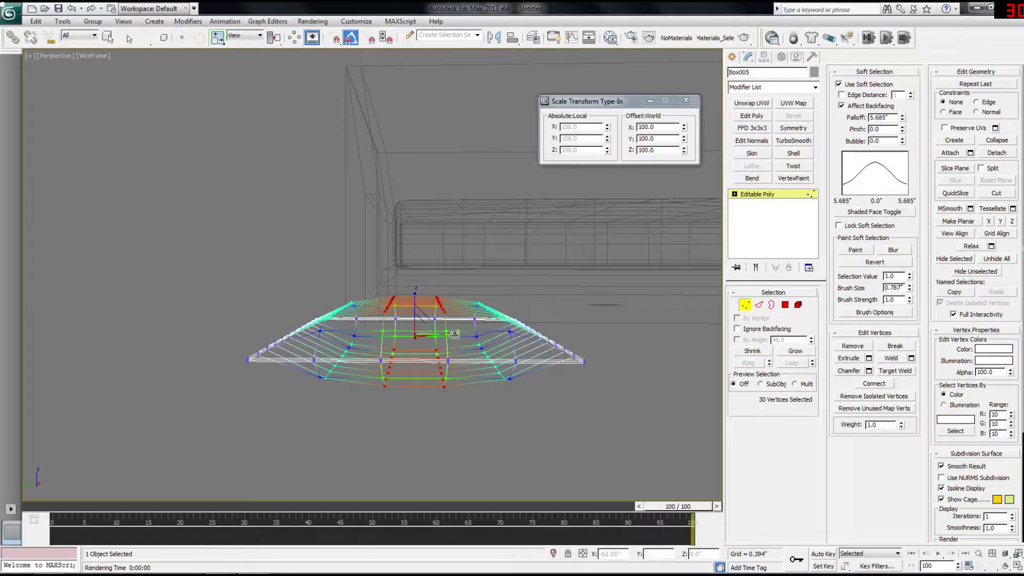
Step: Extend the selection to the end vertices of both middle rows and scale the rows apart along Y
left_click_drag(455, 334, 478, 327)
key("ctrl+z")
left_click_drag(460, 409, 459, 410, "ctrl")
middle_click_drag(459, 367, 439, 280, "alt")
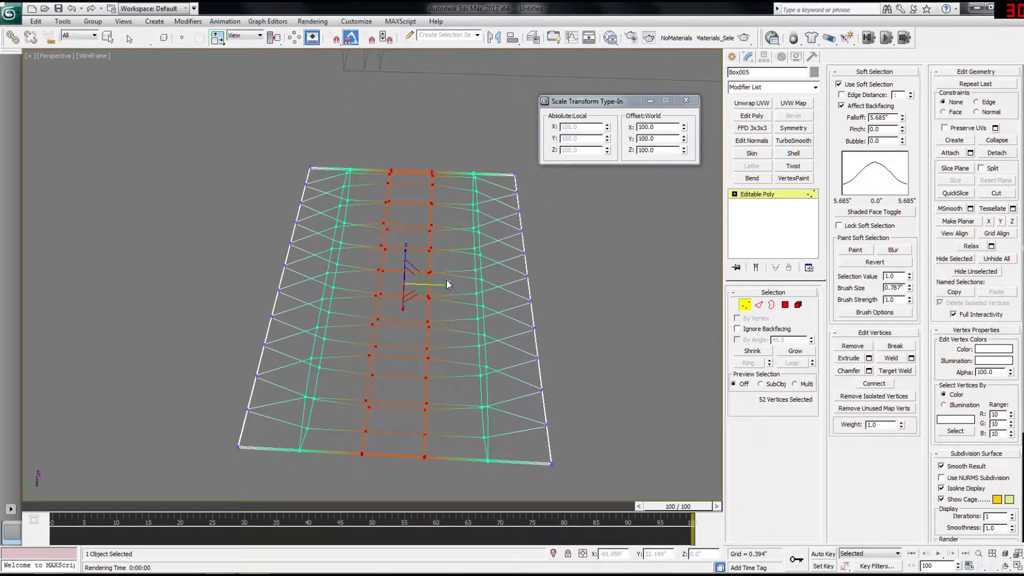
left_click_drag(444, 286, 452, 283)
mouse_move(474, 284)
middle_mouse_down("alt")
mouse_move(481, 245)
mouse_move(476, 277)
middle_mouse_up("alt")
left_click_drag(441, 280, 459, 279)
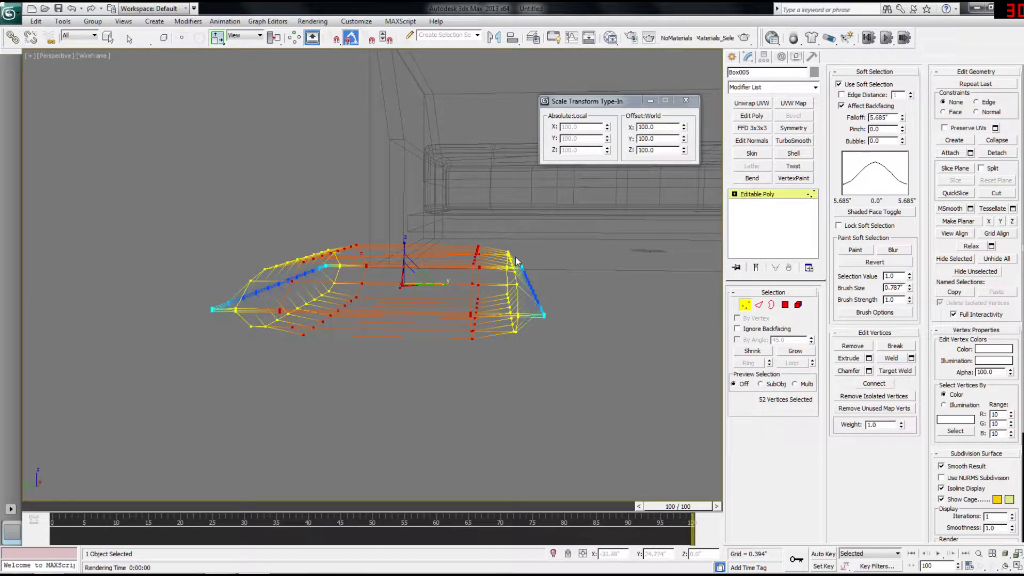
middle_click_drag(506, 279, 463, 287, "alt")
left_click_drag(369, 283, 371, 284)
Step: Select the eight central crosswise vertex columns and scale them outward along X with soft selection
middle_click_drag(371, 284, 286, 299, "alt")
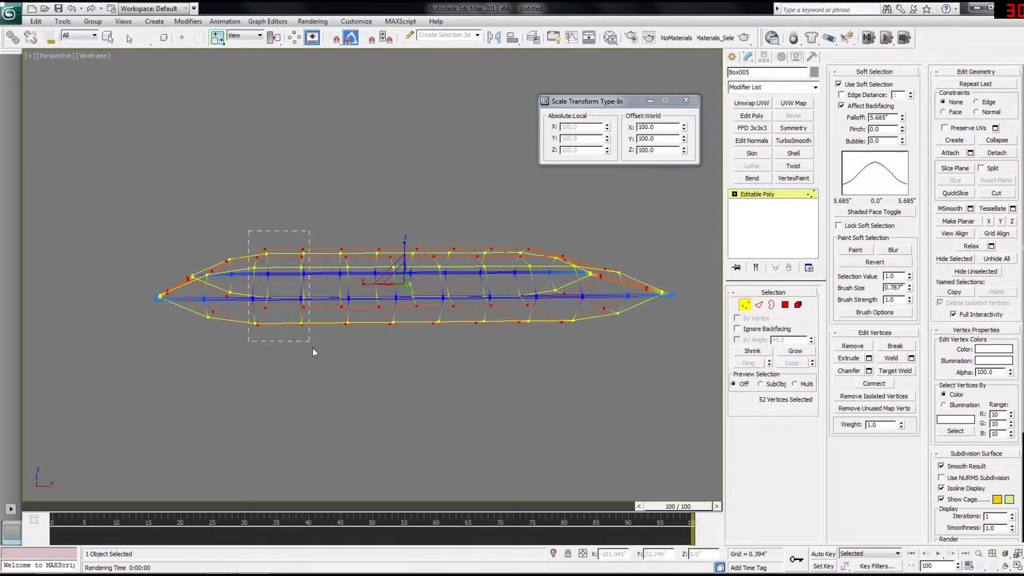
left_click_drag(399, 350, 400, 351)
middle_click_drag(400, 350, 344, 349, "alt")
left_click_drag(490, 363, 490, 360)
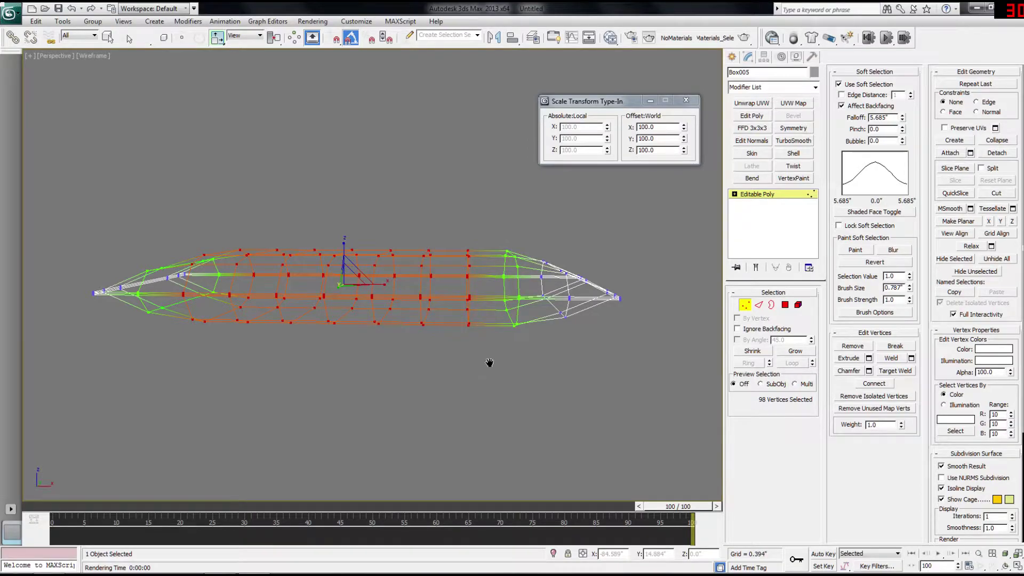
middle_click_drag(489, 360, 424, 232, "alt")
left_click_drag(491, 359, 490, 356, "ctrl")
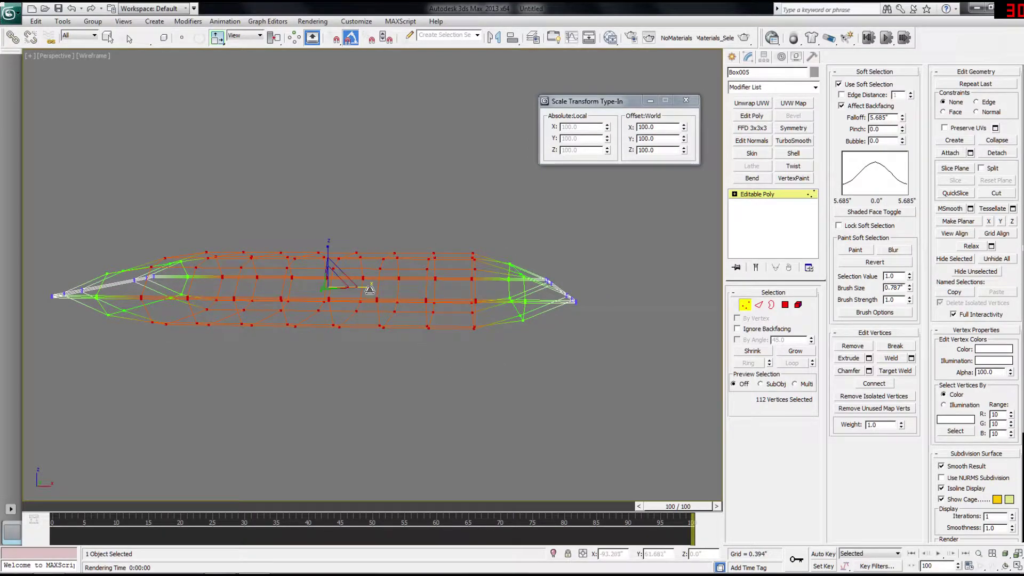
left_click_drag(368, 289, 382, 287)
middle_click_drag(382, 288, 494, 359, "alt")
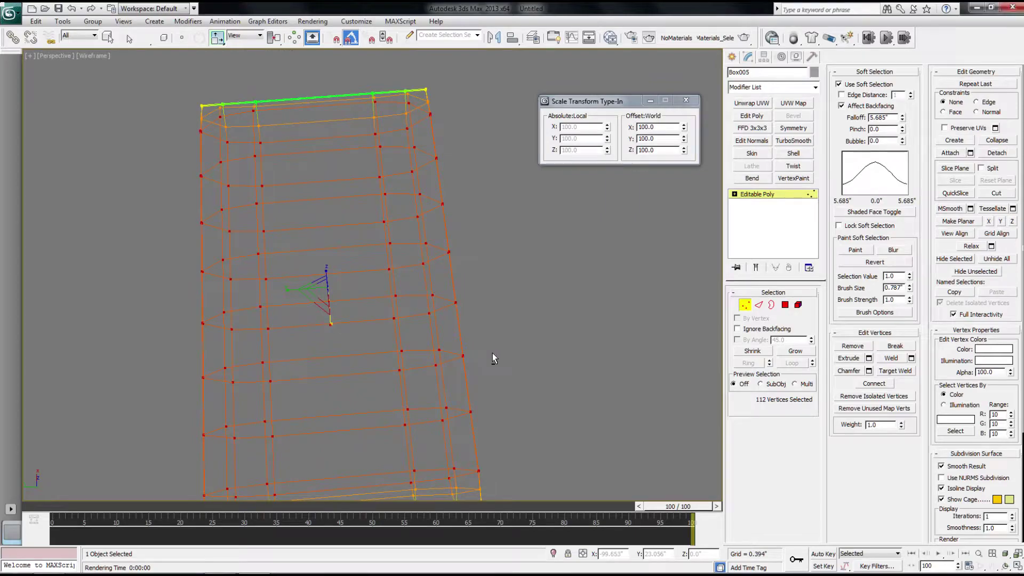
key("1")
key("4")
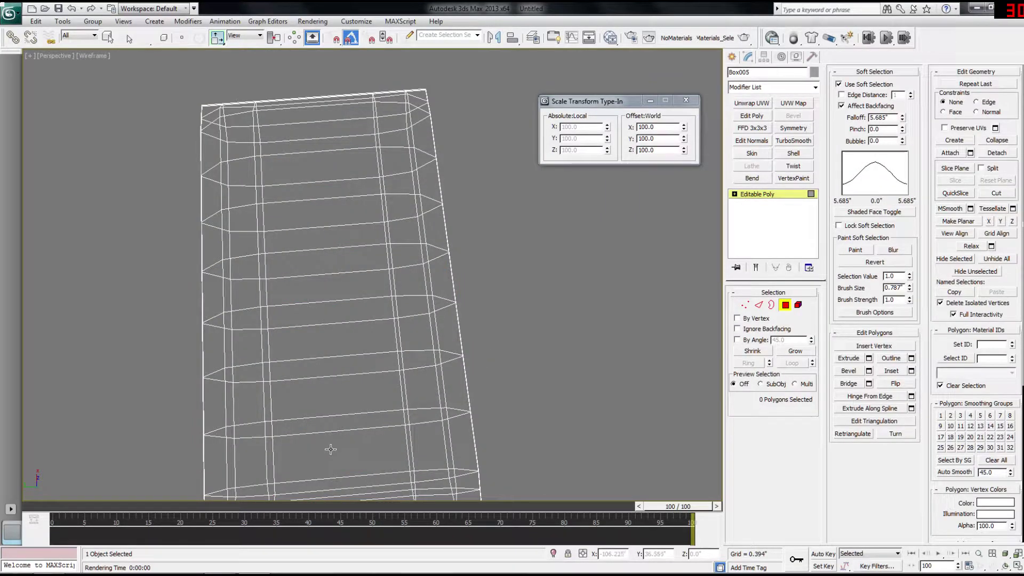
key("q")
left_click(338, 424)
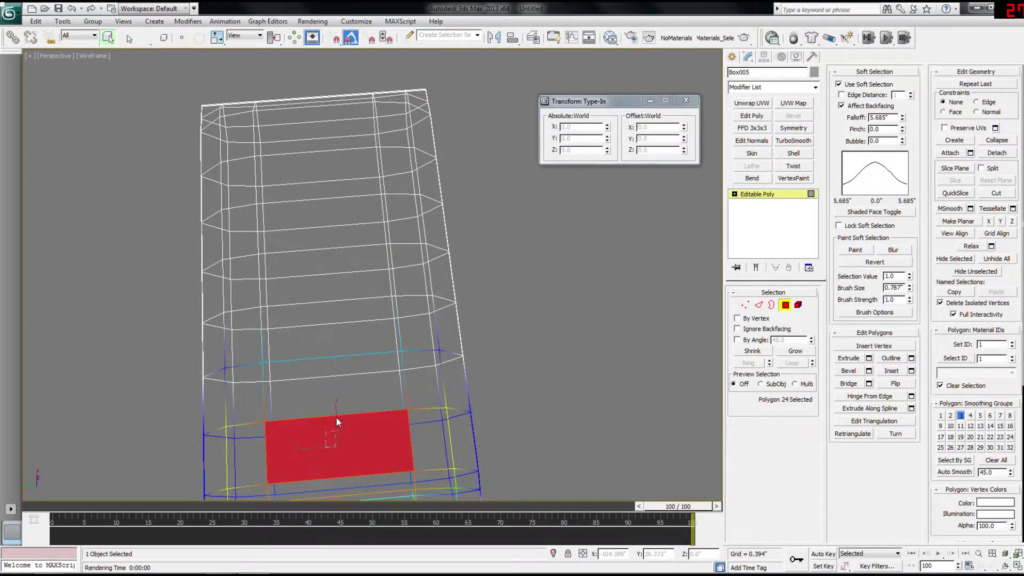
left_click(521, 380)
key("w")
left_click(338, 448)
left_click_drag(299, 453, 253, 228)
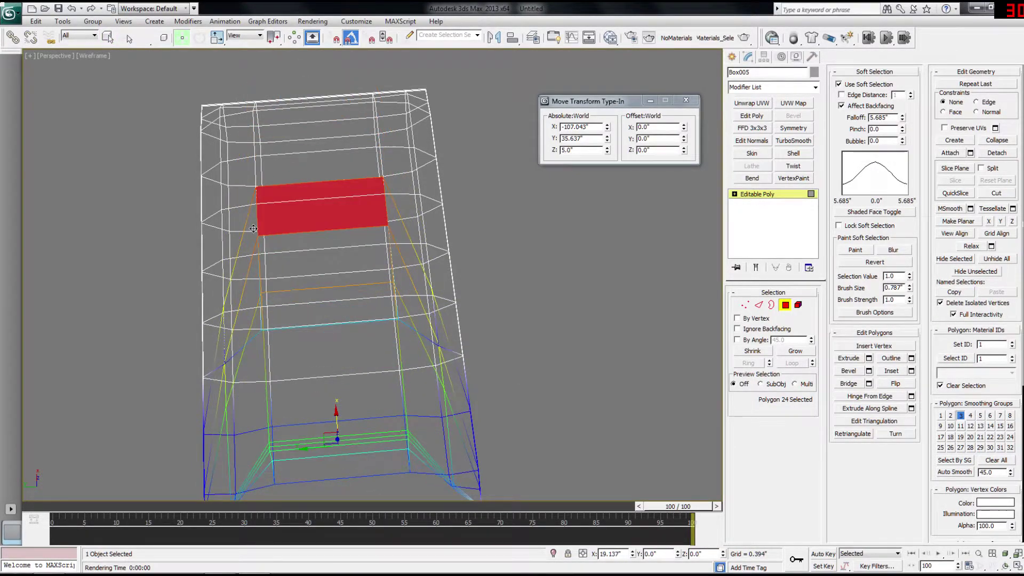
right_click(253, 228)
key("q")
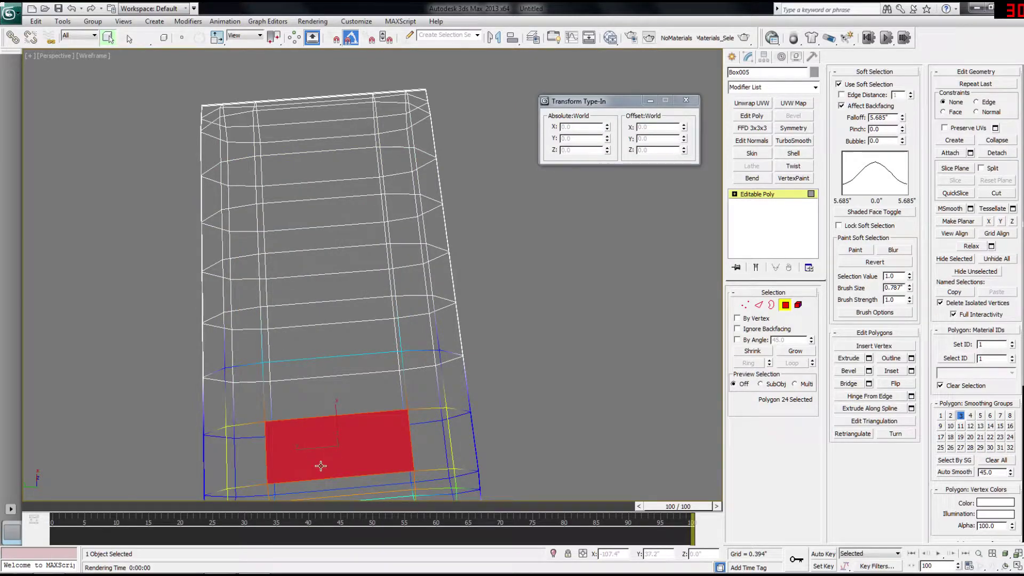
left_click_drag(337, 152, 338, 146)
Step: Connect the crosswise edges along the pillow's middle strip, adding one lengthwise center loop on top and underside
middle_click_drag(338, 145, 330, 79, "alt")
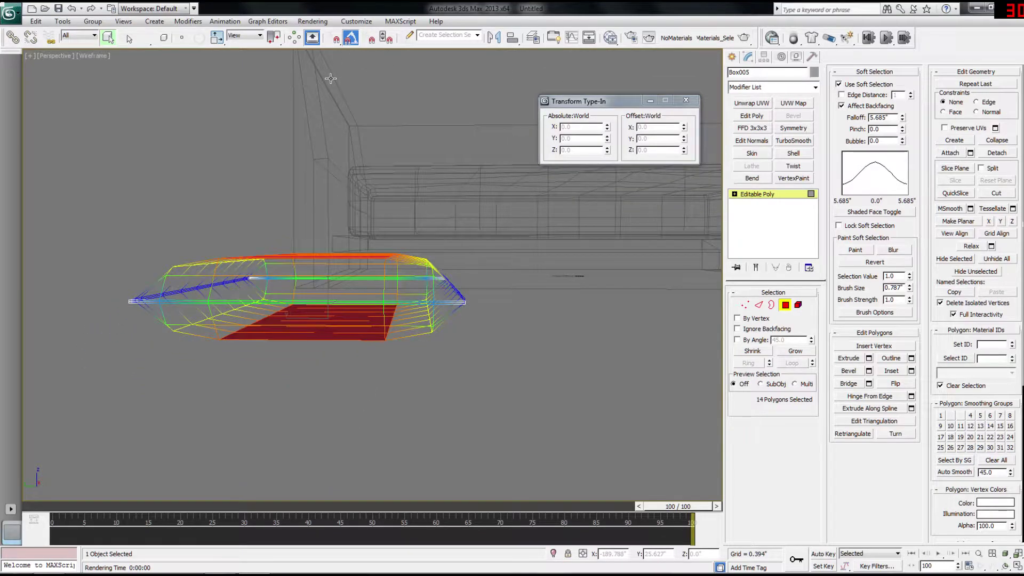
middle_click_drag(315, 201, 323, 223, "alt")
key("2")
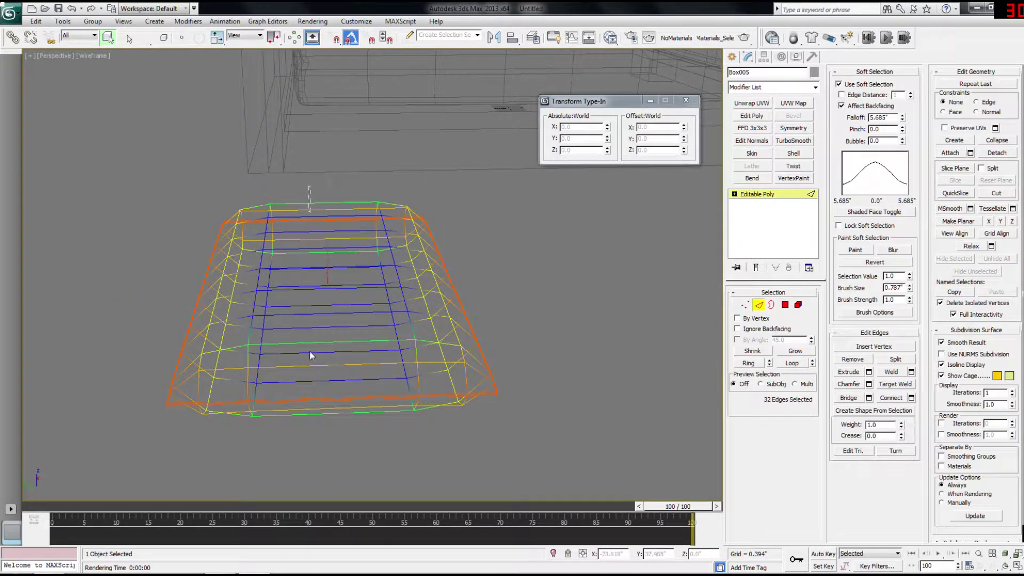
left_click(911, 398)
left_click(378, 329)
middle_click_drag(377, 347, 372, 381, "alt")
Step: Select the vertices of the new center loop on the pillow's top and underside, leaving out the short ends
key("1")
middle_click_drag(321, 282, 323, 315, "alt")
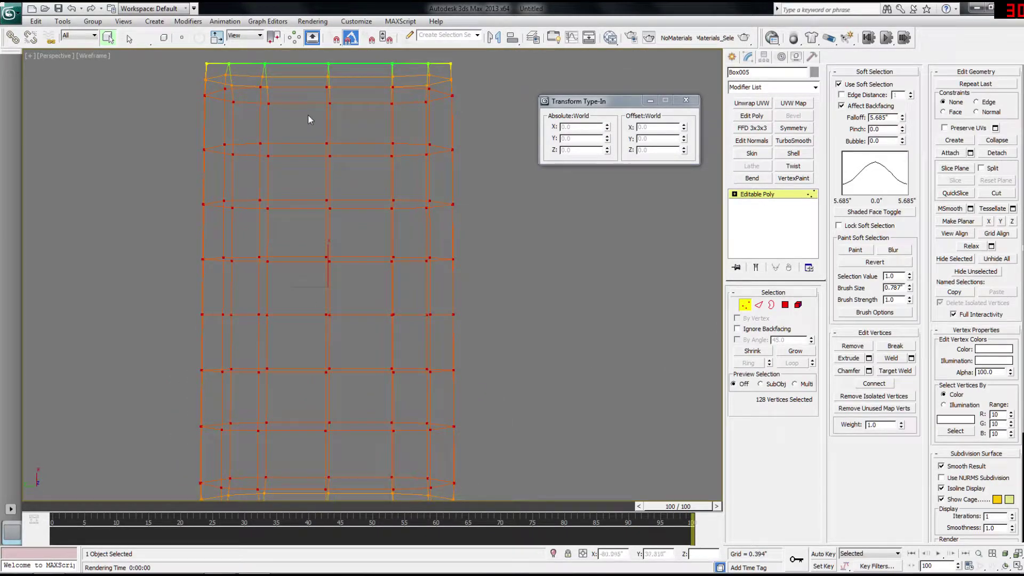
left_click_drag(350, 265, 349, 294)
middle_click_drag(349, 295, 369, 191, "alt")
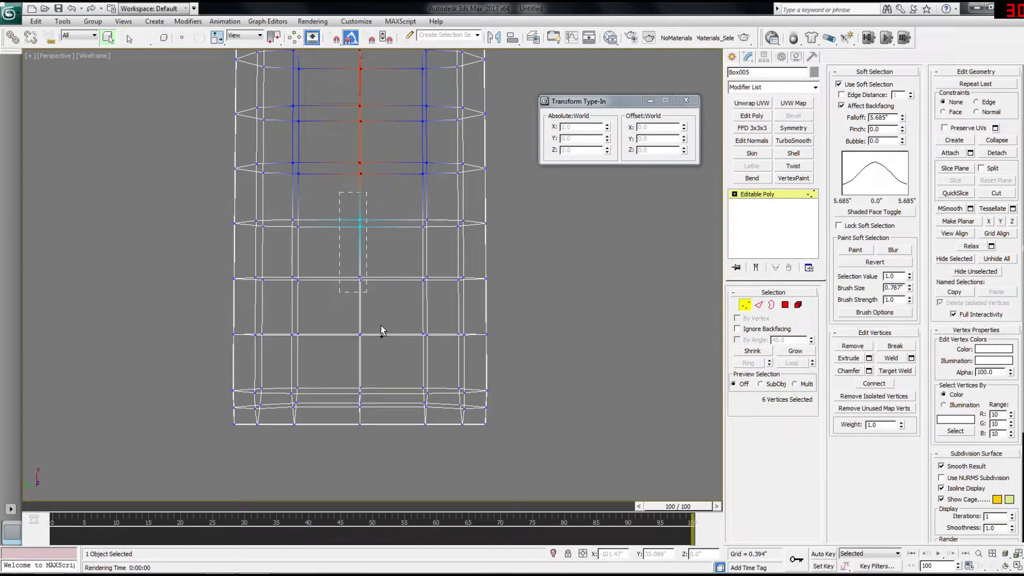
left_click_drag(382, 331, 386, 361, "ctrl")
middle_click_drag(386, 360, 389, 266, "alt")
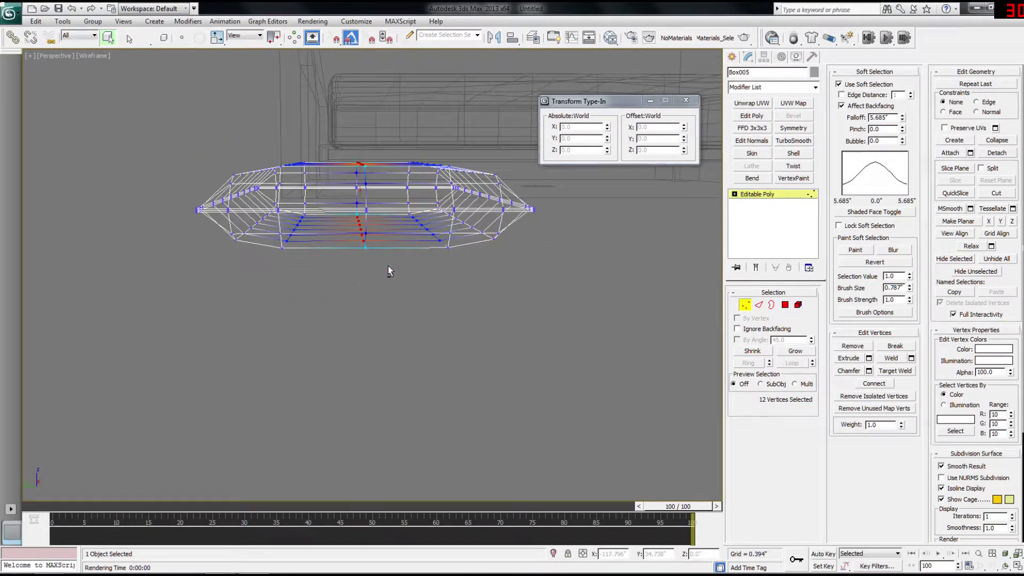
Step: Scale the center-loop vertices apart vertically with soft selection, extending the selection toward the ends, to puff up the pillow
key("r")
left_click_drag(359, 160, 358, 151)
middle_click_drag(358, 151, 319, 147, "alt")
left_click_drag(323, 143, 389, 159)
middle_click_drag(388, 159, 382, 168, "alt")
left_click_drag(396, 152, 396, 146)
middle_click_drag(396, 147, 374, 170, "alt")
left_click_drag(374, 79, 371, 73)
middle_click_drag(369, 77, 382, 184, "alt")
Step: Turn off soft selection and remove the middle edge loop running around the pillow's rim
scroll(382, 184, "up", 2)
scroll(320, 212, "up", 3)
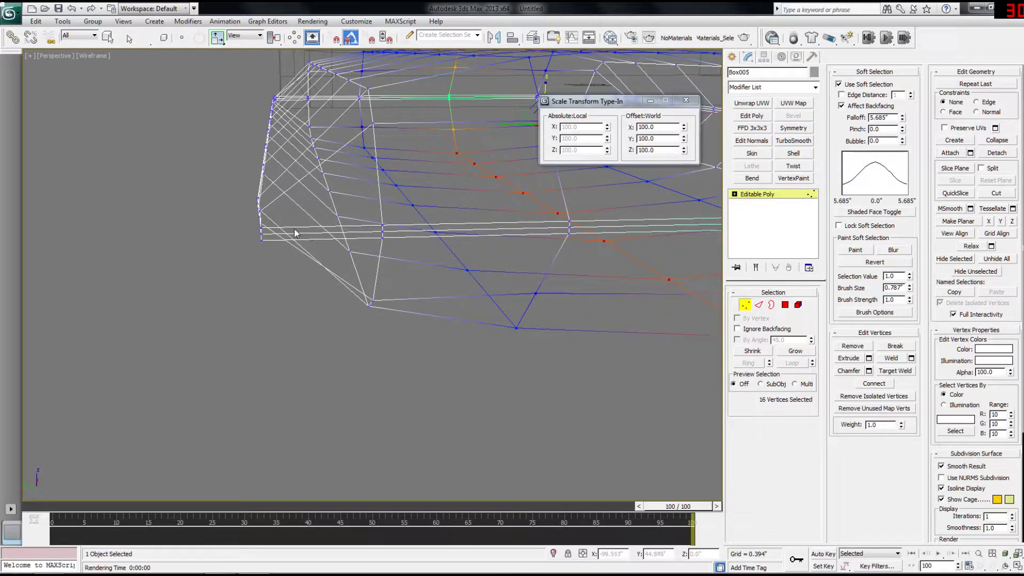
left_click(755, 195)
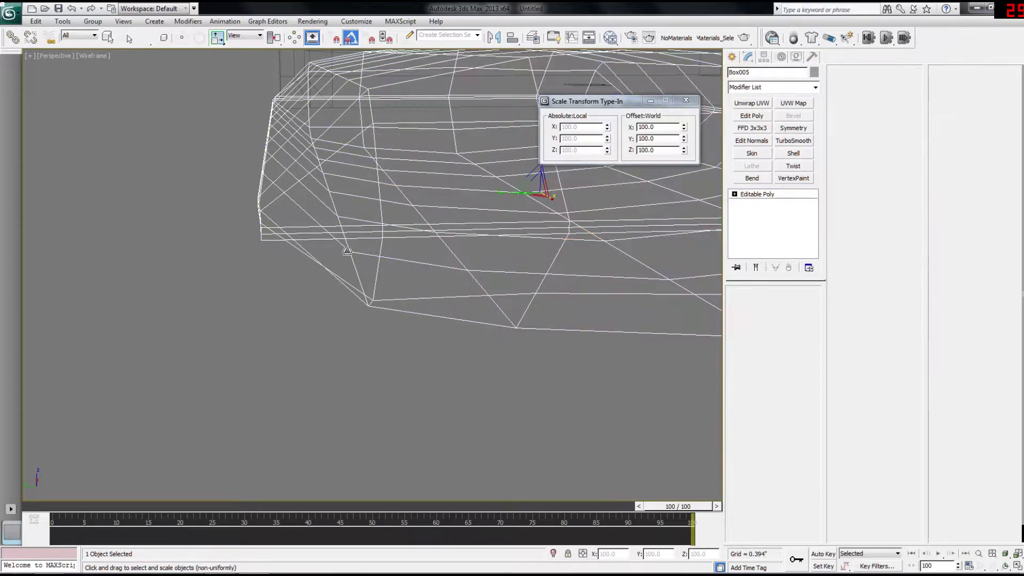
key("2")
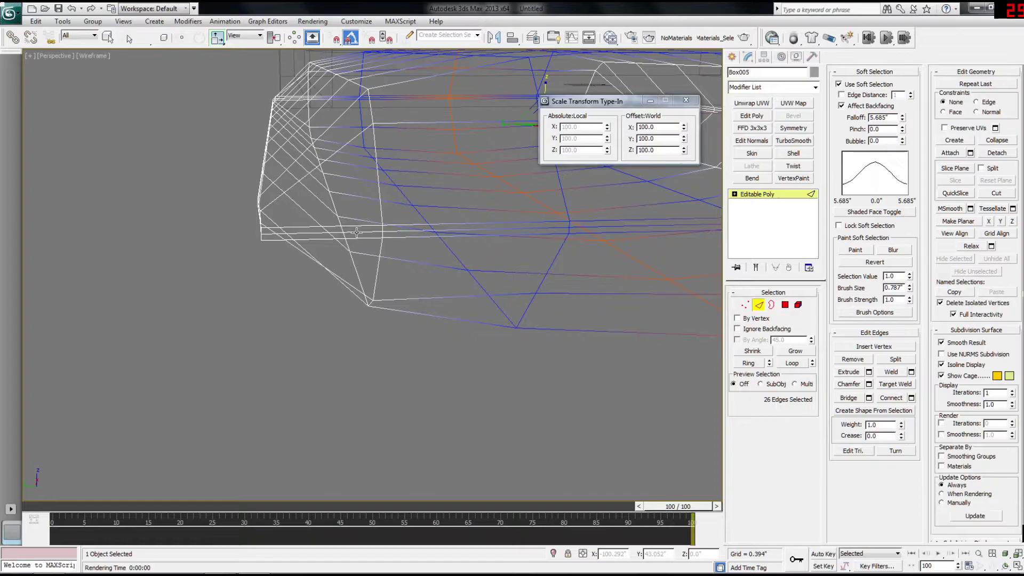
left_click(840, 84)
left_click(314, 234)
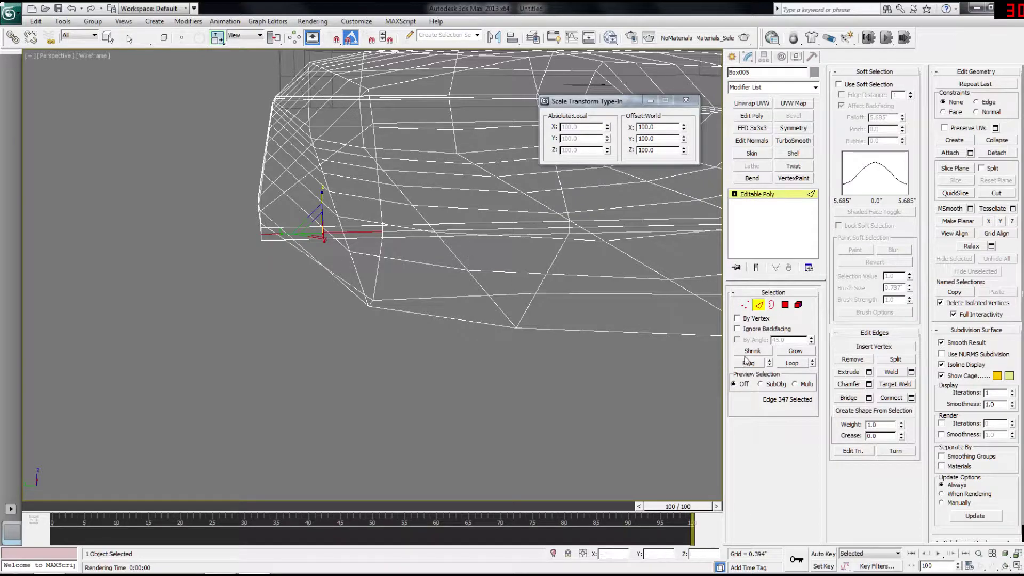
left_click(791, 364)
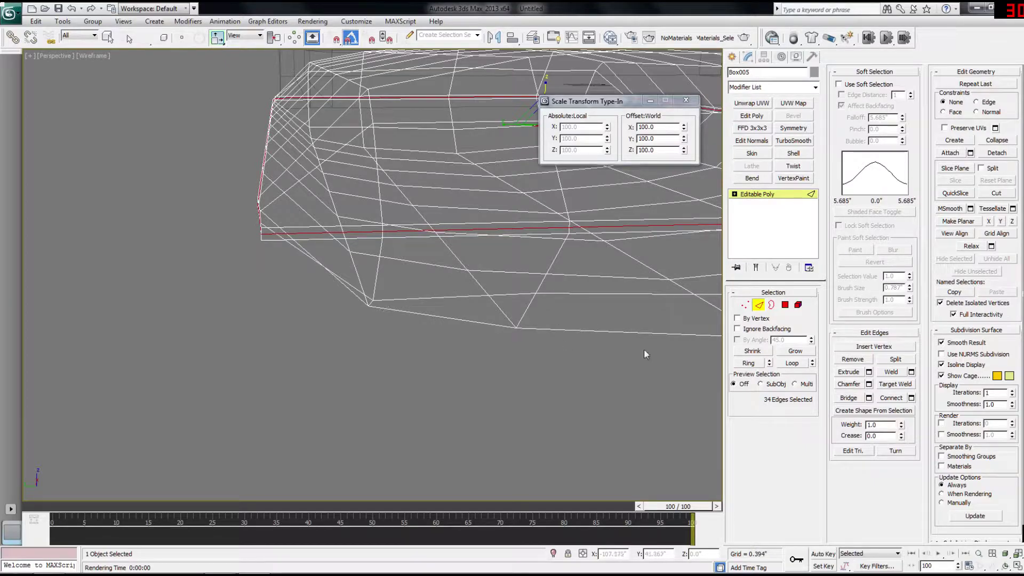
left_click(852, 360)
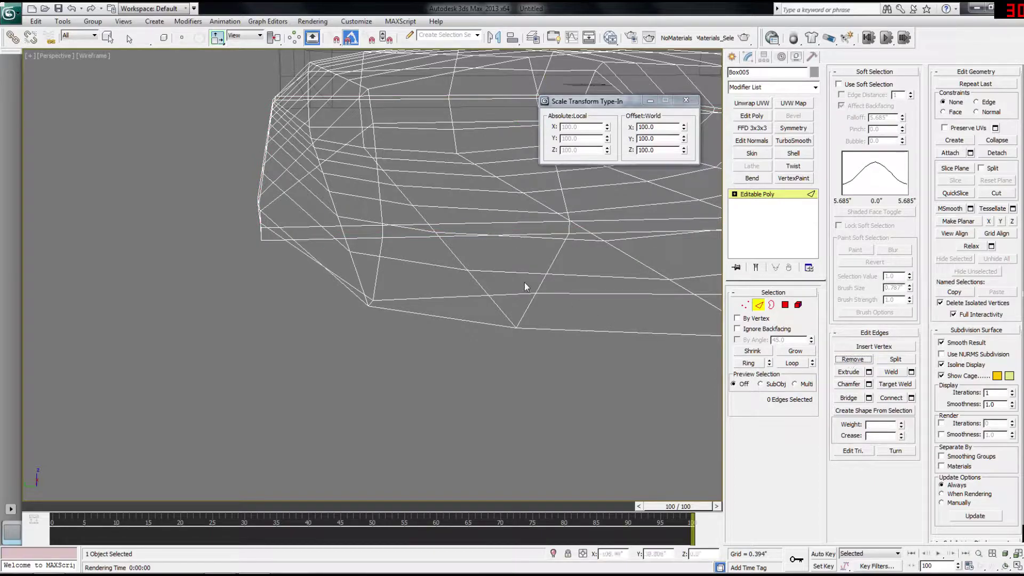
Step: Switch the pillow mesh to vertex editing and compare its side profile with the pillow reference photo in the image browser
key("1")
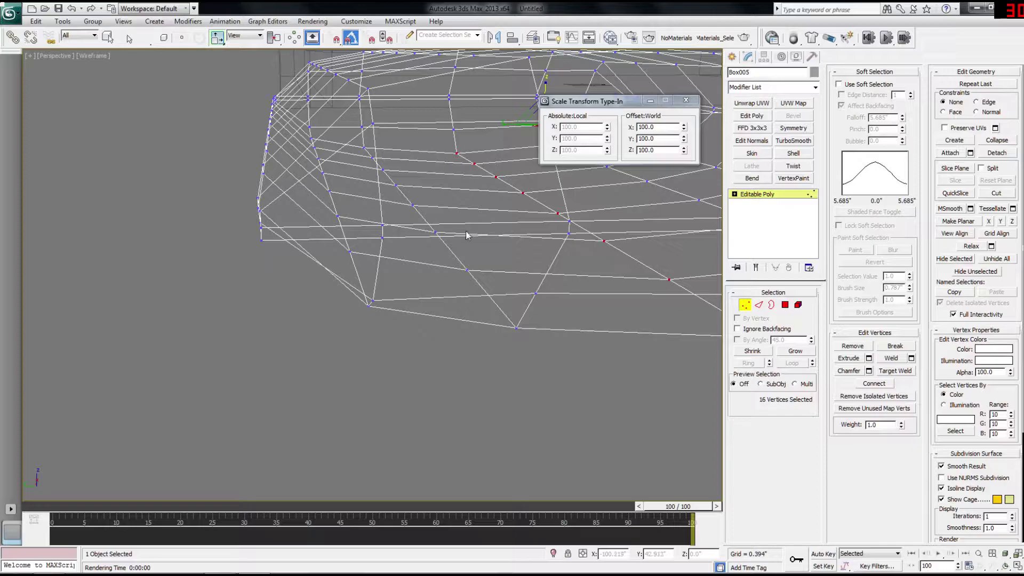
scroll(379, 242, "down", 3)
mouse_move(384, 234)
middle_mouse_down("alt")
mouse_move(359, 241)
mouse_move(370, 259)
mouse_move(536, 261)
mouse_move(397, 271)
mouse_move(416, 265)
mouse_move(389, 272)
mouse_move(393, 282)
mouse_move(344, 279)
mouse_move(353, 264)
mouse_move(389, 292)
mouse_move(361, 260)
middle_mouse_up("alt")
key("F3")
key("F3")
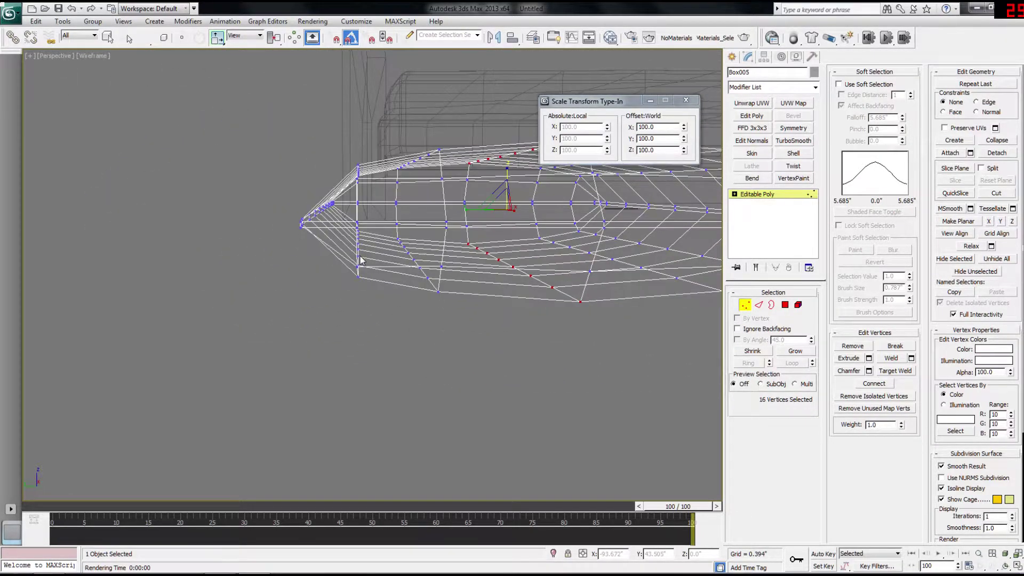
key("alt+Tab")
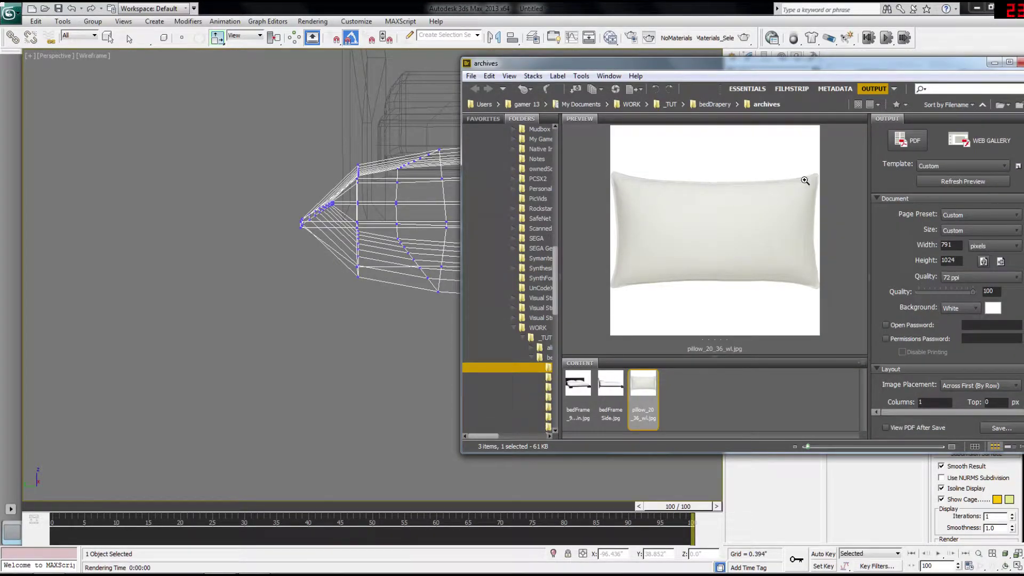
key("alt+Tab")
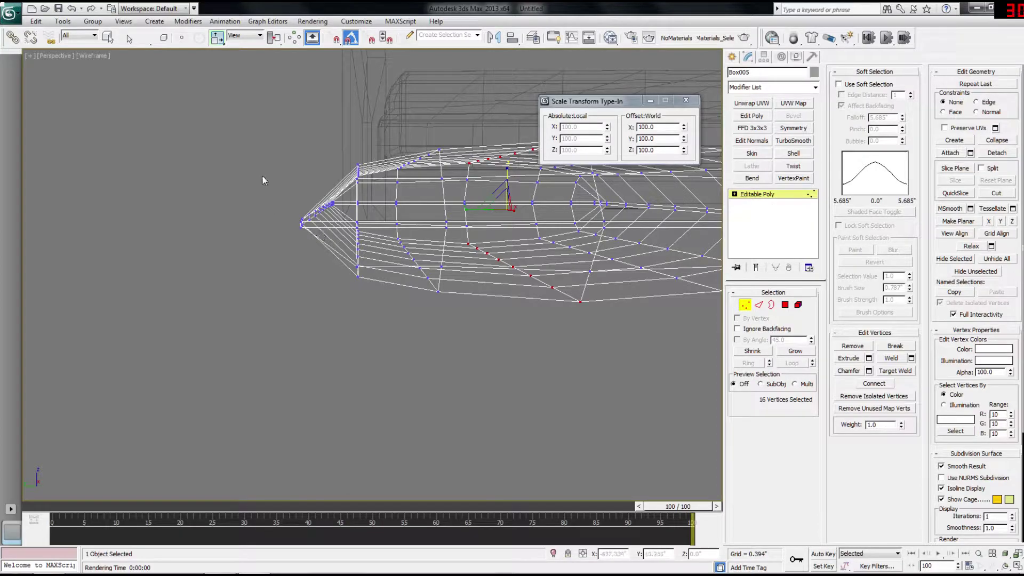
Step: Select all doubled vertices around the pillow's outer rim and weld them with a threshold large enough to merge each pair
left_click_drag(343, 251, 344, 252)
middle_click_drag(389, 232, 251, 188)
scroll(280, 209, "down", 3)
left_click_drag(539, 203, 539, 203)
middle_click_drag(435, 209, 593, 284, "alt")
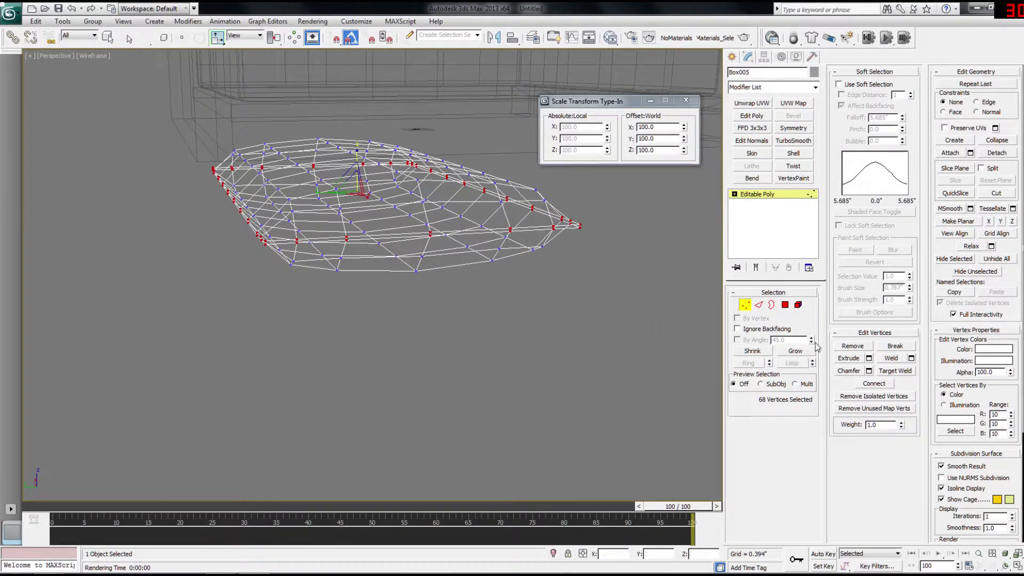
left_click(912, 358)
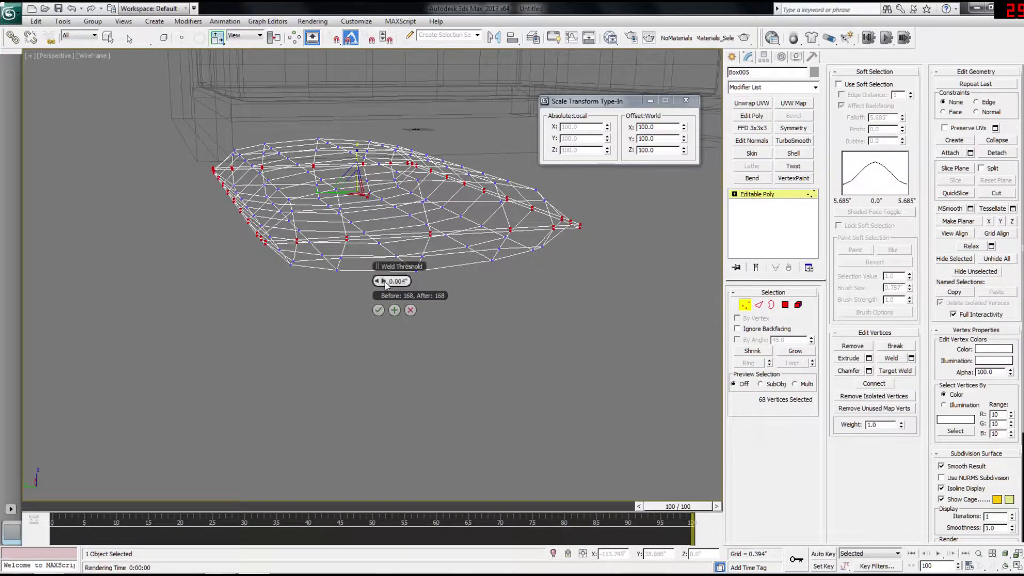
left_click_drag(383, 281, 429, 283)
left_click(379, 310)
mouse_move(377, 308)
middle_mouse_down("alt")
mouse_move(406, 351)
mouse_move(328, 391)
mouse_move(297, 377)
mouse_move(350, 364)
mouse_move(430, 377)
mouse_move(517, 366)
mouse_move(393, 375)
mouse_move(357, 354)
mouse_move(404, 421)
mouse_move(410, 350)
middle_mouse_up("alt")
scroll(399, 339, "up", 3)
key("F3")
scroll(406, 352, "down", 3)
key("F3")
scroll(373, 344, "up", 4)
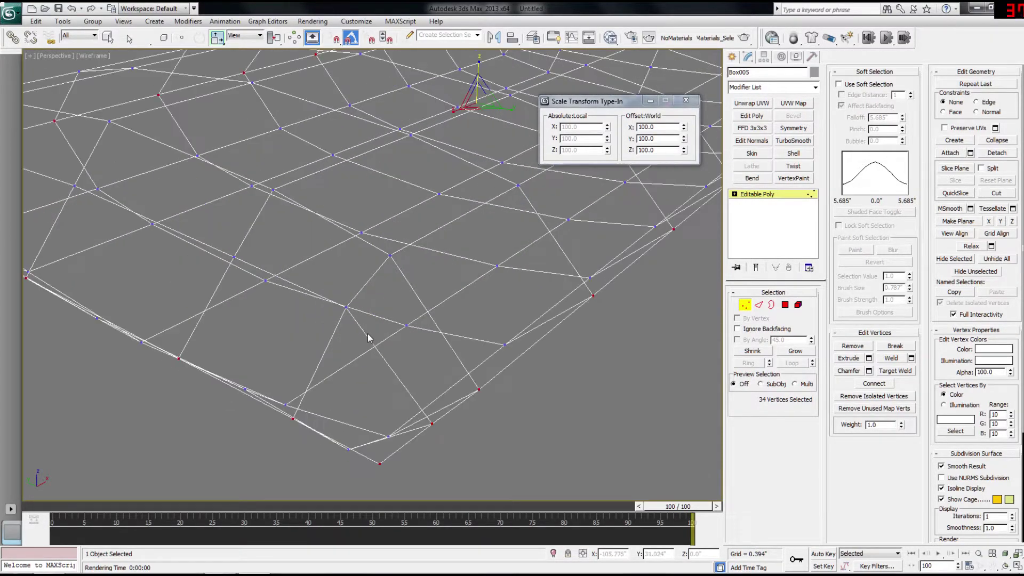
Step: Select the pillow's four outermost corner vertices and chamfer them by about 0.338"
left_click(377, 462)
middle_click_drag(347, 400, 248, 417, "alt")
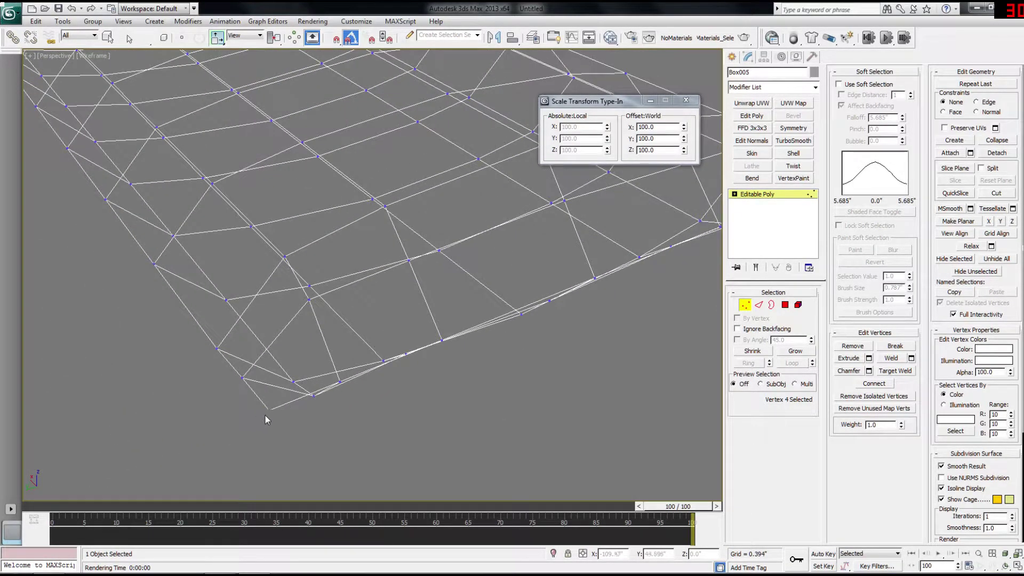
left_click(267, 413, "ctrl")
middle_click_drag(401, 293, 334, 334)
scroll(334, 334, "down", 5)
middle_click_drag(603, 363, 197, 203, "alt")
scroll(415, 291, "up", 5)
middle_click_drag(415, 291, 310, 310)
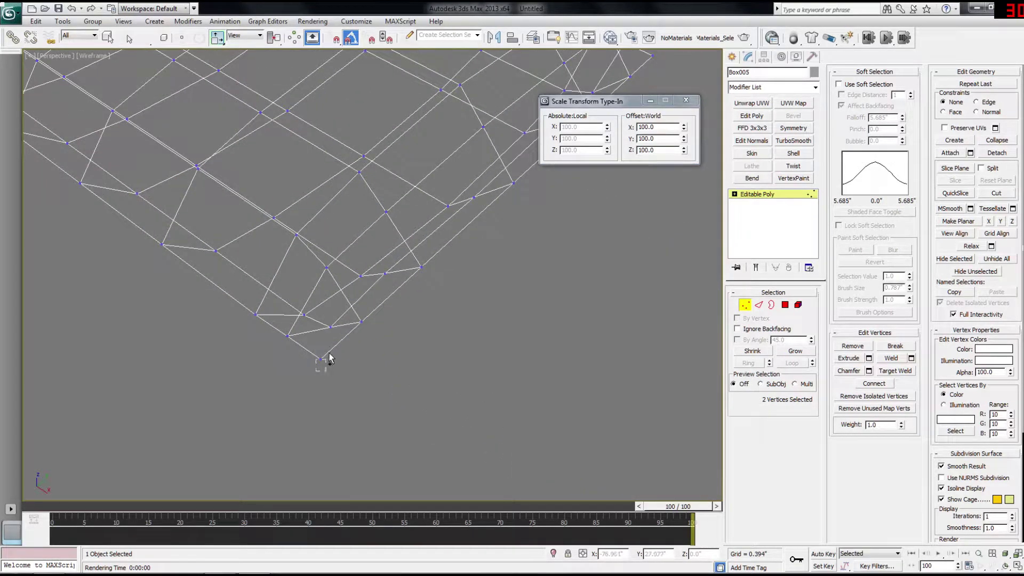
middle_click_drag(492, 319, 344, 406, "alt")
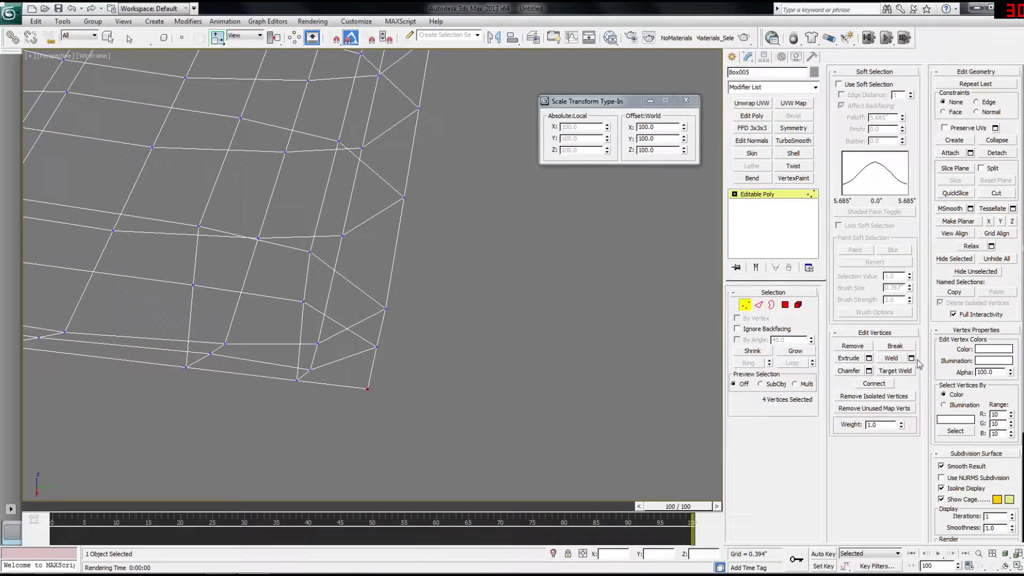
left_click(869, 371)
left_click_drag(401, 280, 403, 277)
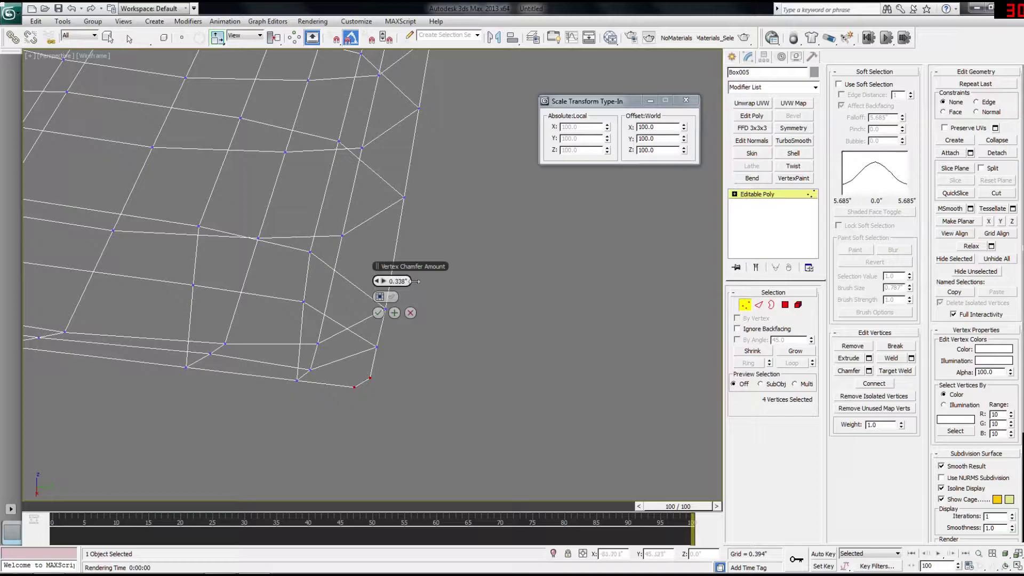
left_click(378, 314)
Step: Connect both chamfered vertices of the first pillow corner to the inner corner vertices above and below the rim
mouse_move(378, 316)
middle_mouse_down("alt")
mouse_move(313, 348)
mouse_move(283, 320)
mouse_move(359, 299)
mouse_move(371, 313)
mouse_move(356, 308)
mouse_move(395, 317)
middle_mouse_up("alt")
key("F3")
key("F3")
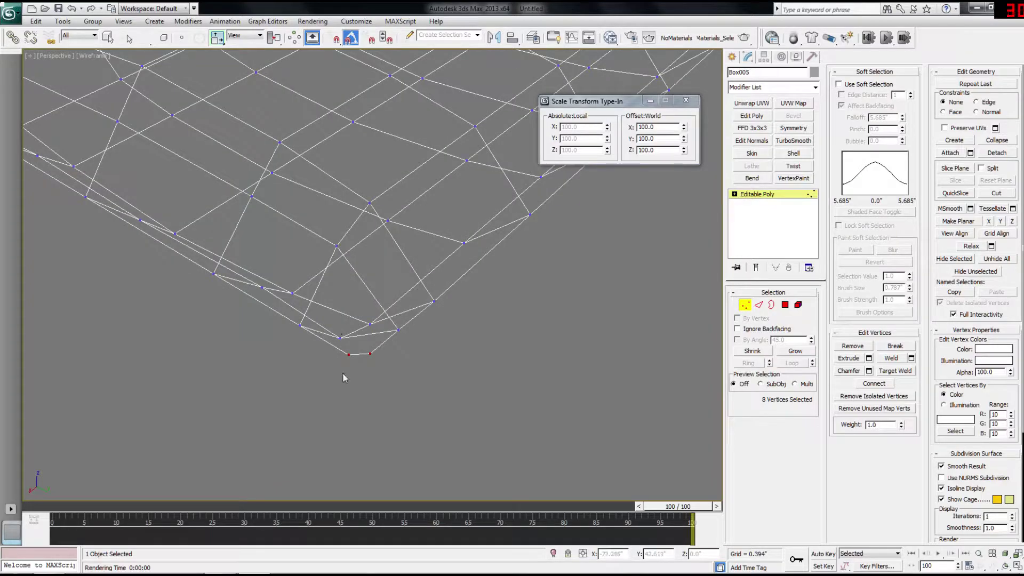
left_click_drag(353, 353, 349, 344)
left_click_drag(323, 232, 349, 258, "ctrl")
key("ctrl+shift+e")
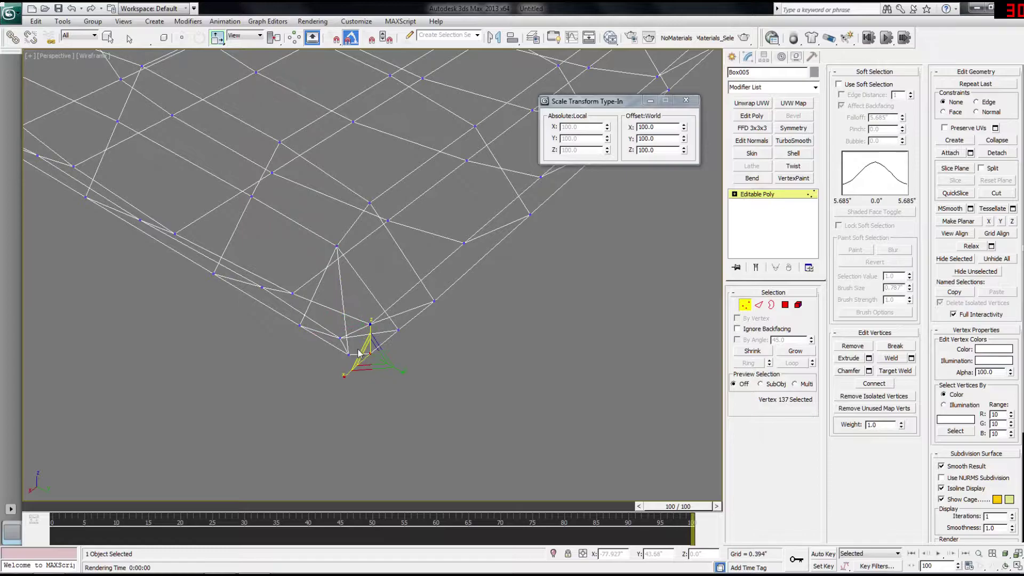
left_click_drag(343, 359, 367, 351, "alt")
left_click(370, 353, "ctrl")
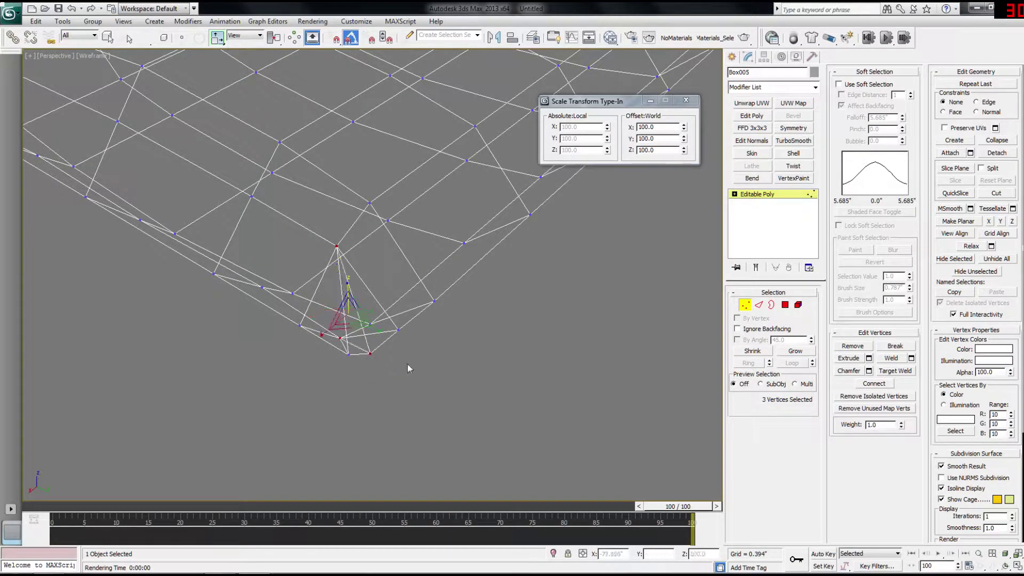
Step: Connect both chamfered vertices of the second pillow corner to its upper and lower inner vertices
key("F3")
mouse_move(438, 343)
middle_mouse_down("alt")
mouse_move(384, 297)
mouse_move(368, 318)
mouse_move(350, 307)
mouse_move(382, 334)
mouse_move(431, 292)
mouse_move(382, 371)
mouse_move(412, 382)
mouse_move(481, 448)
middle_mouse_up("alt")
scroll(368, 318, "down", 5)
scroll(382, 334, "up", 4)
key("F3")
left_click(491, 410)
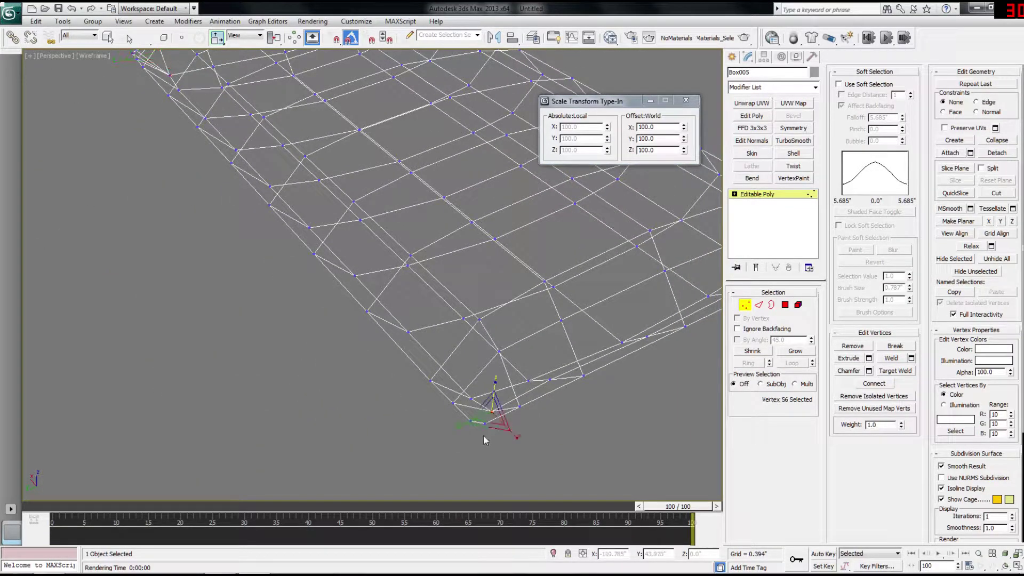
key("q")
left_click(486, 423, "ctrl")
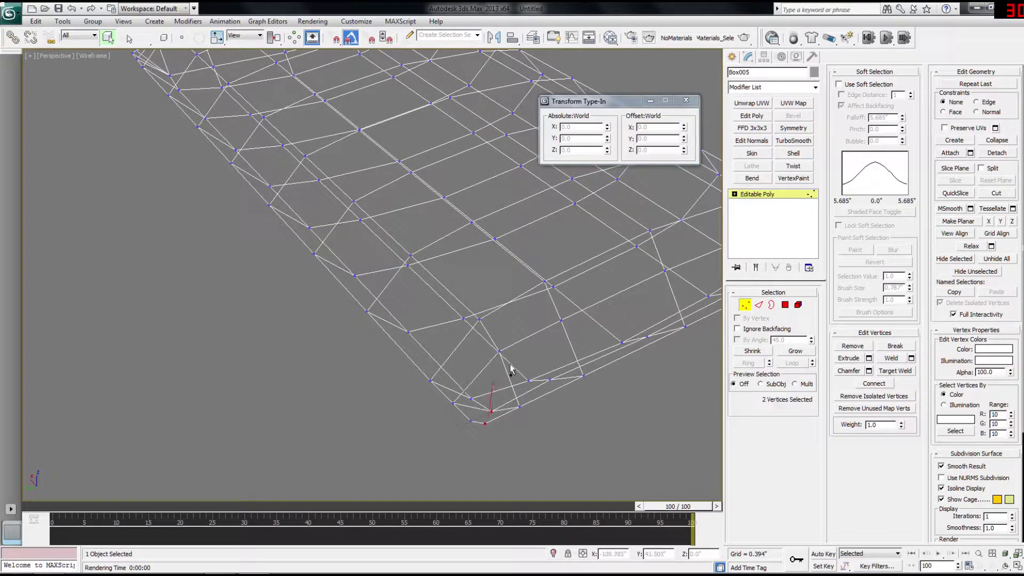
left_click(874, 384)
left_click_drag(482, 396, 466, 421, "ctrl")
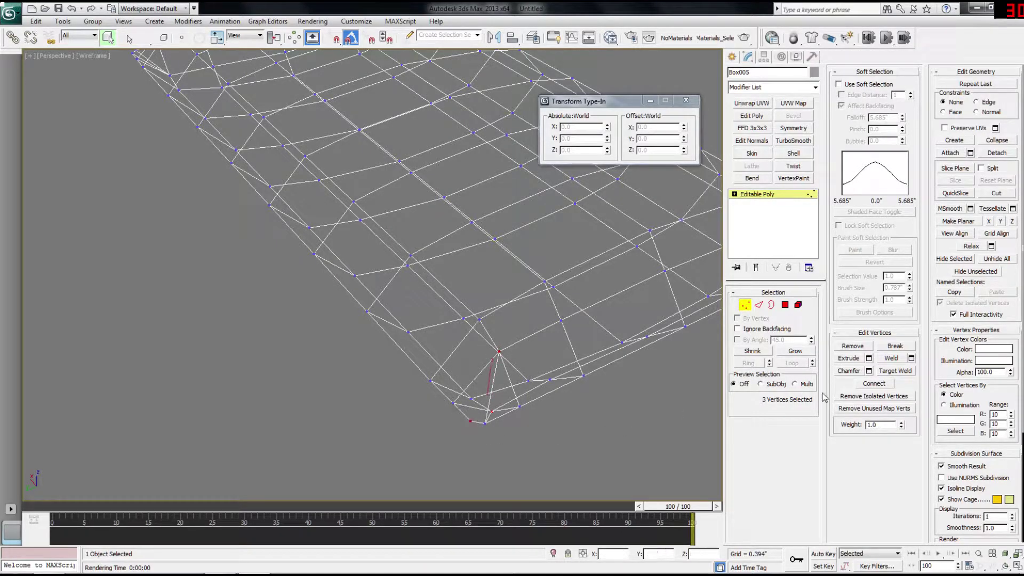
left_click(881, 384)
Step: Connect both chamfered vertices of the third pillow corner to its upper and lower inner vertices
scroll(595, 372, "down", 5)
middle_click_drag(587, 374, 482, 393, "alt")
middle_click_drag(483, 392, 422, 316)
scroll(422, 319, "up", 6)
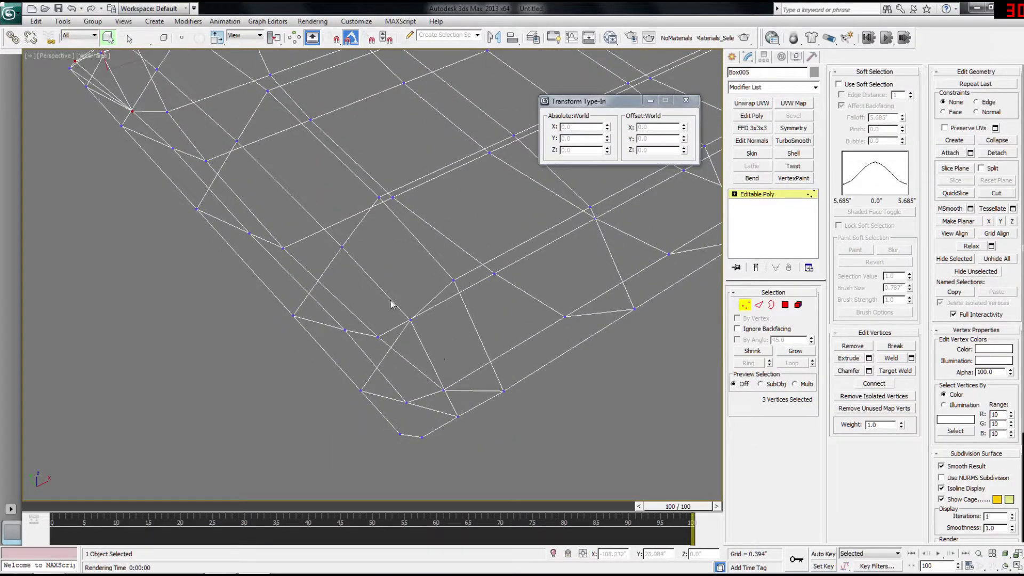
left_click_drag(434, 449, 435, 448, "ctrl")
left_click(874, 384)
left_click(411, 320)
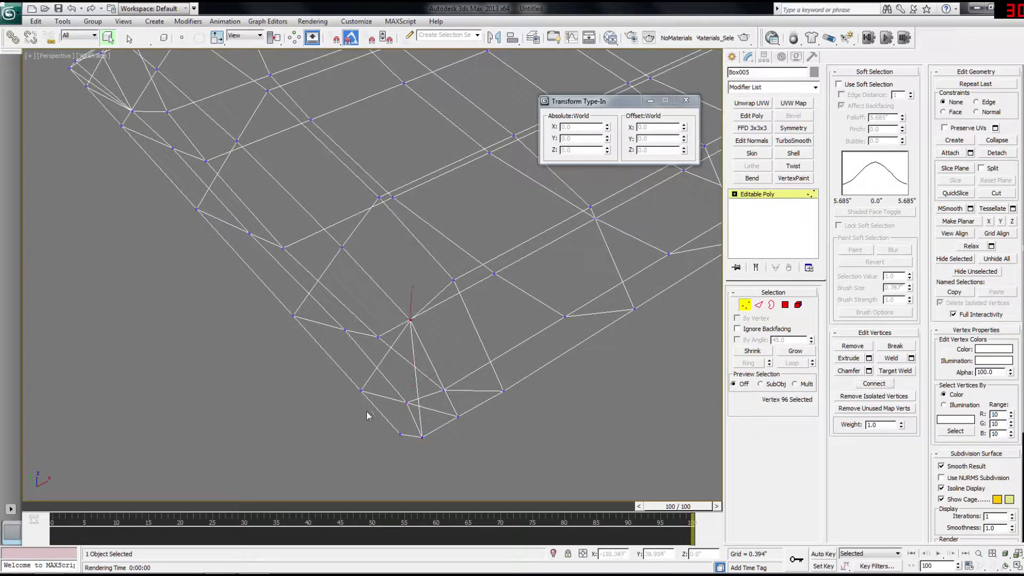
left_click(407, 402, "ctrl")
left_click_drag(372, 422, 412, 453, "ctrl")
left_click(874, 384)
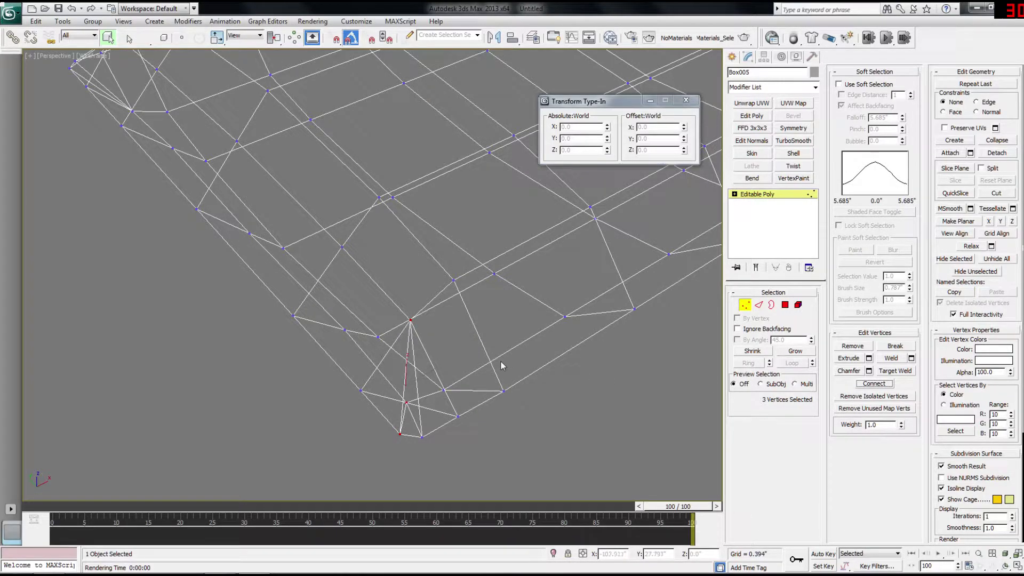
Step: Connect both chamfered vertices of the fourth pillow corner to its inner vertices and check the mesh in shaded display
middle_click_drag(566, 356, 376, 281)
scroll(553, 356, "down", 5)
scroll(350, 289, "up", 4)
scroll(376, 280, "down", 1)
scroll(376, 280, "up", 1)
scroll(376, 282, "down", 6)
scroll(377, 282, "up", 4)
scroll(376, 278, "up", 2)
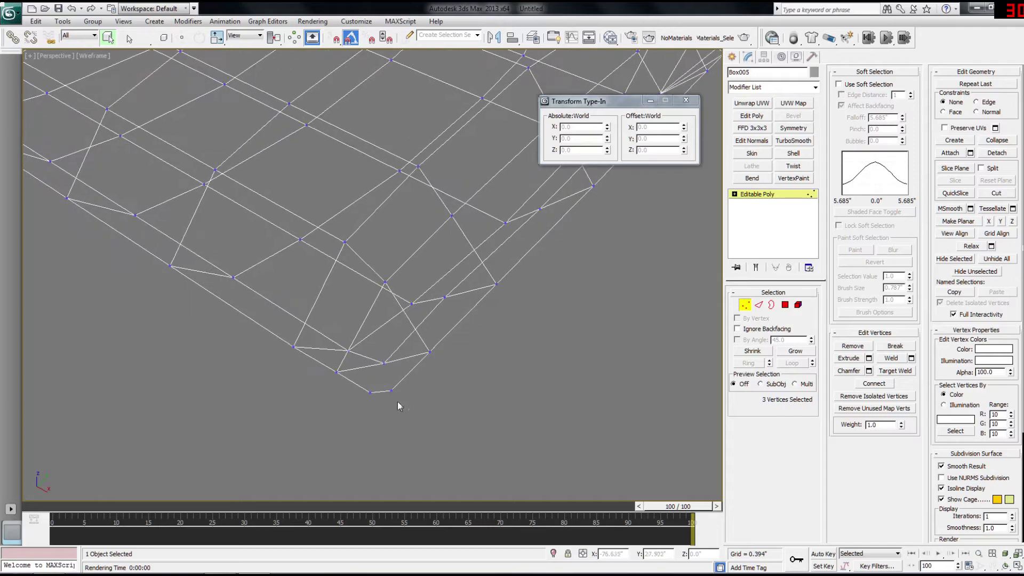
left_click_drag(377, 266, 395, 292)
mouse_move(362, 351)
left_mouse_down("ctrl")
mouse_move(394, 375)
mouse_move(372, 414)
left_mouse_up("ctrl")
key("ctrl+shift+e")
left_click_drag(375, 269, 404, 304)
left_click_drag(381, 358, 410, 404, "ctrl")
key("ctrl+shift+e")
middle_click_drag(410, 405, 463, 358, "alt")
scroll(463, 358, "down", 5)
mouse_move(304, 350)
middle_mouse_down("alt")
mouse_move(332, 331)
mouse_move(375, 326)
mouse_move(391, 302)
mouse_move(418, 298)
mouse_move(395, 288)
middle_mouse_up("alt")
key("F3")
scroll(392, 324, "down", 5)
key("F3")
Step: View the keyboard shortcut assignment settings in the user interface customization dialog, and close it without assigning anything
left_click(356, 21)
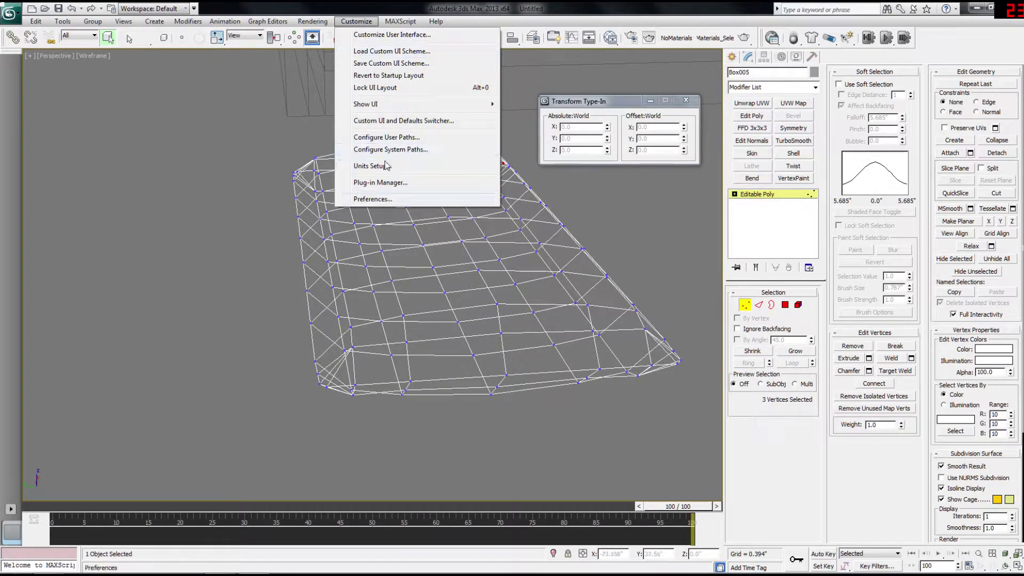
left_click(398, 35)
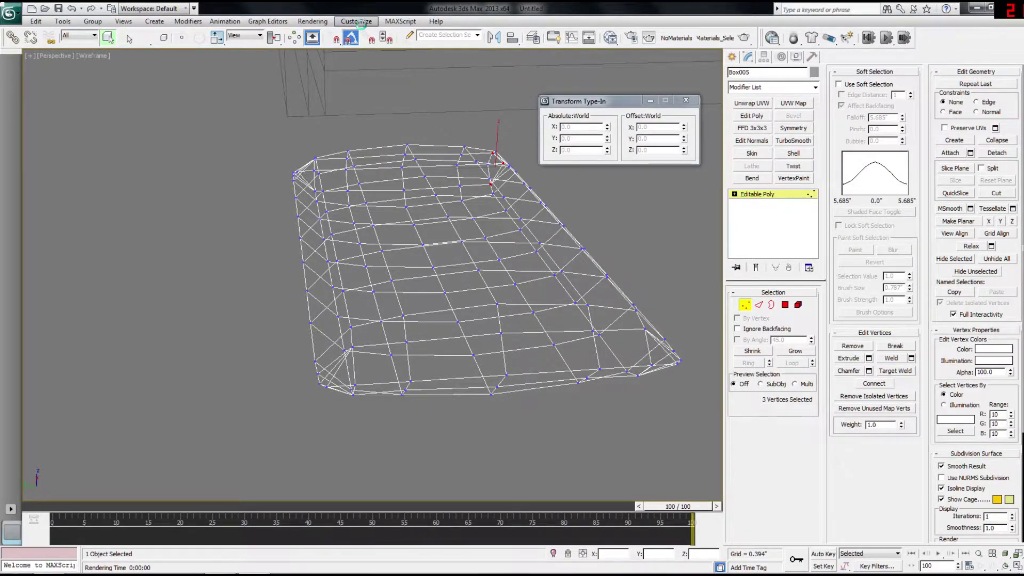
left_click(651, 276)
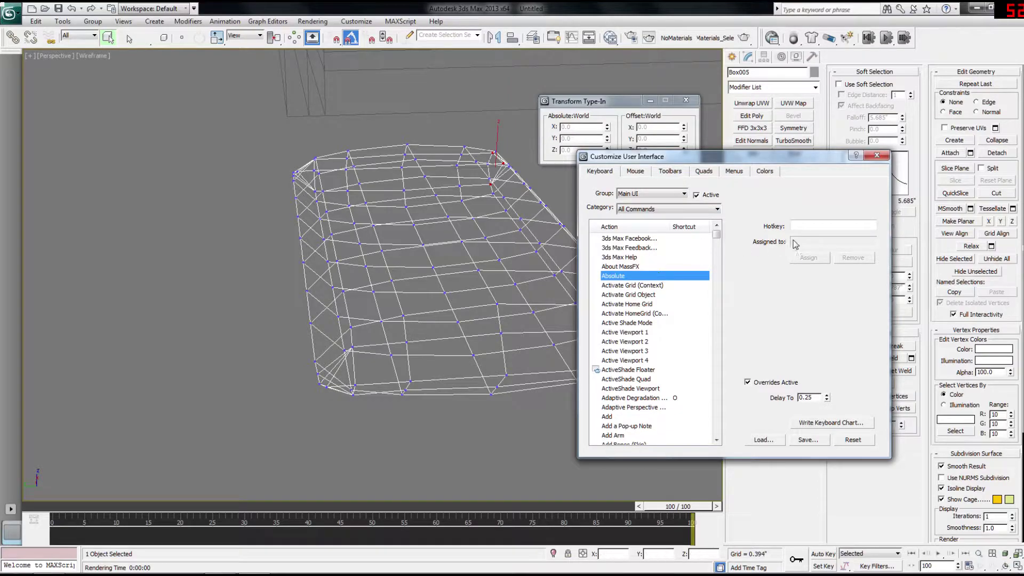
left_click(877, 155)
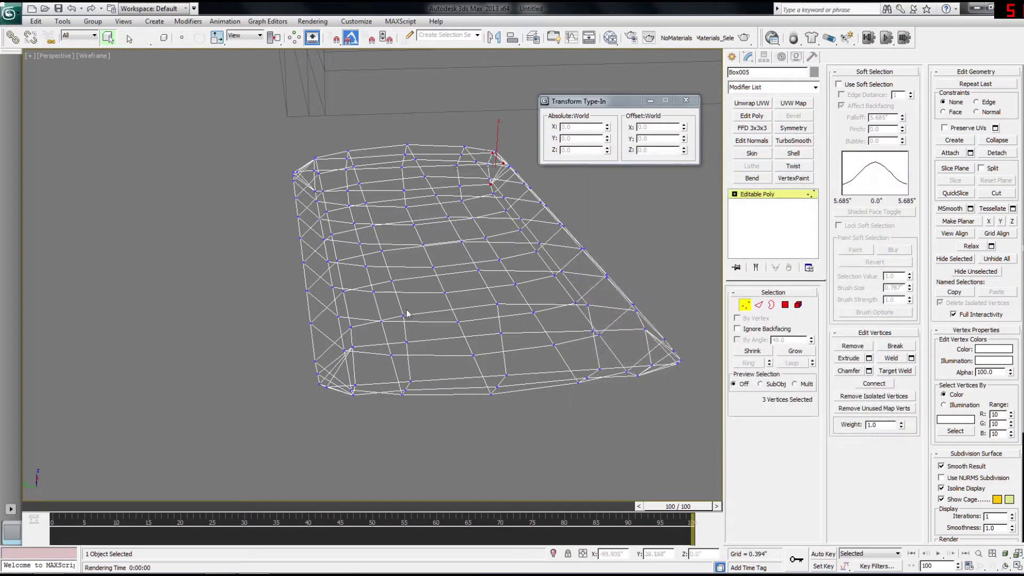
Step: Select the edge loop running around the pillow's rim and create a Smooth spline shape from it
mouse_move(446, 329)
middle_mouse_down("alt")
mouse_move(411, 336)
mouse_move(469, 328)
mouse_move(435, 318)
middle_mouse_up("alt")
scroll(435, 340, "up", 5)
scroll(457, 332, "down", 5)
key("F3")
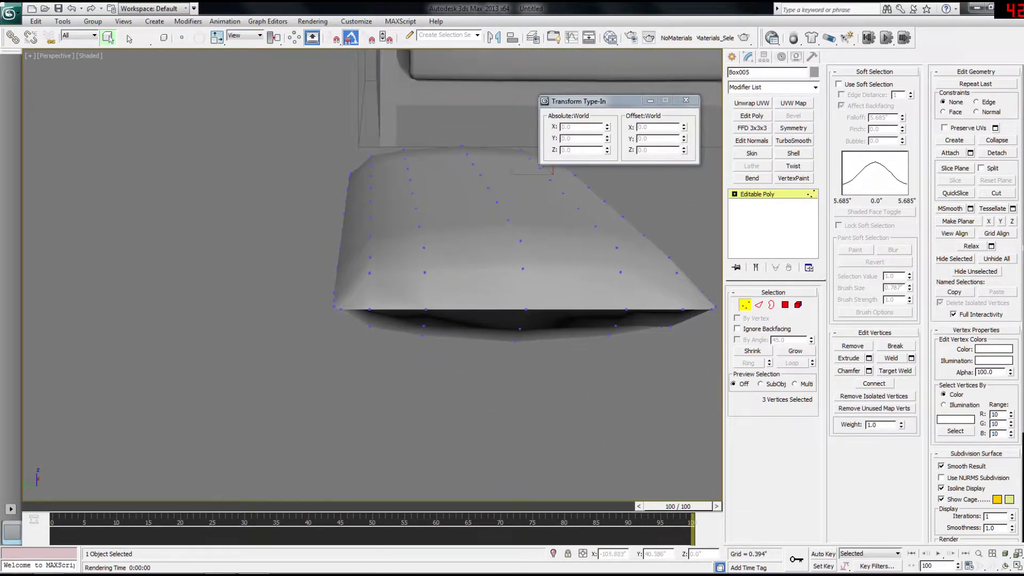
scroll(435, 318, "up", 3)
scroll(427, 320, "down", 3)
key("F3")
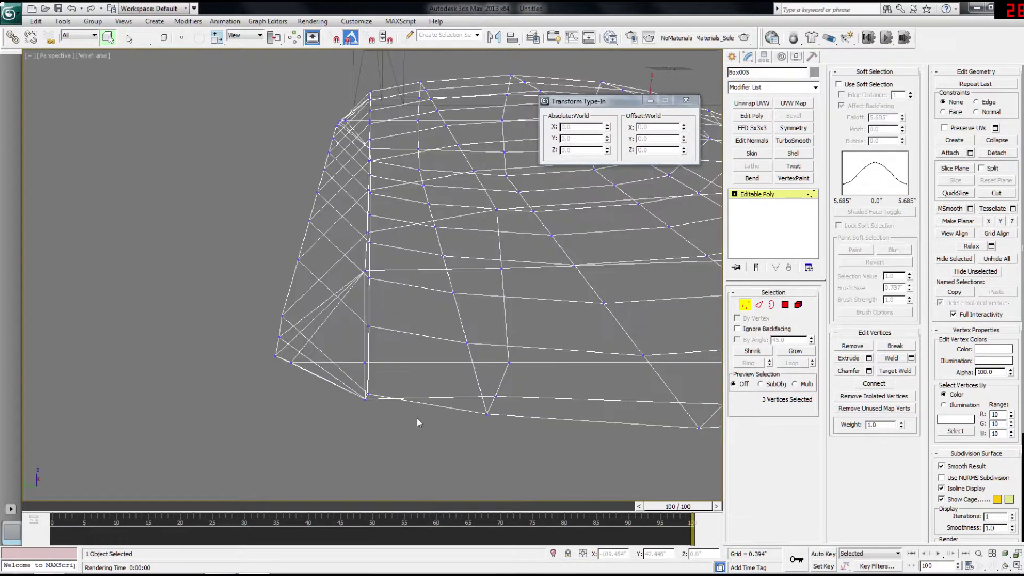
key("2")
left_click(405, 361)
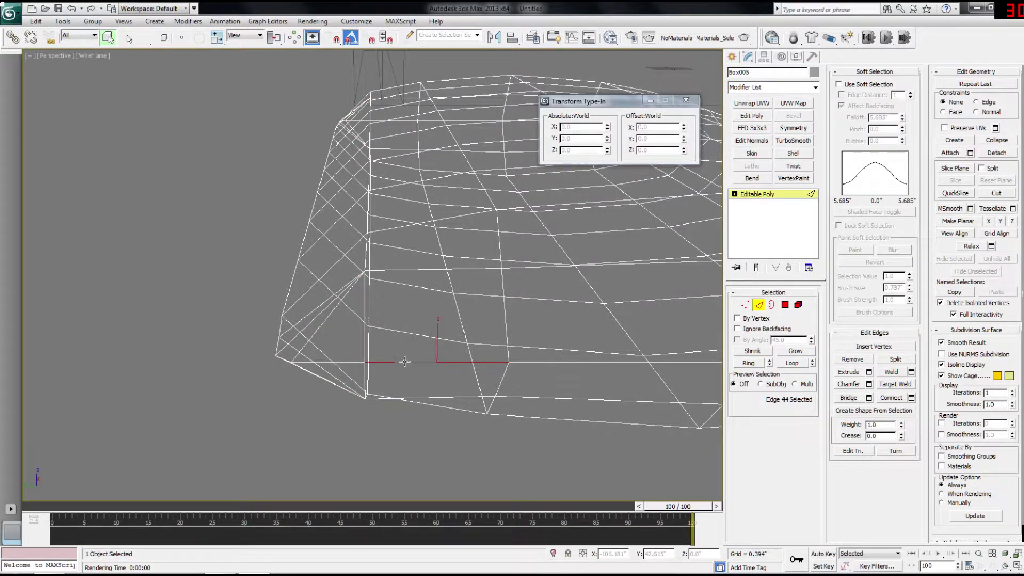
left_click(793, 363)
key("F3")
key("F3")
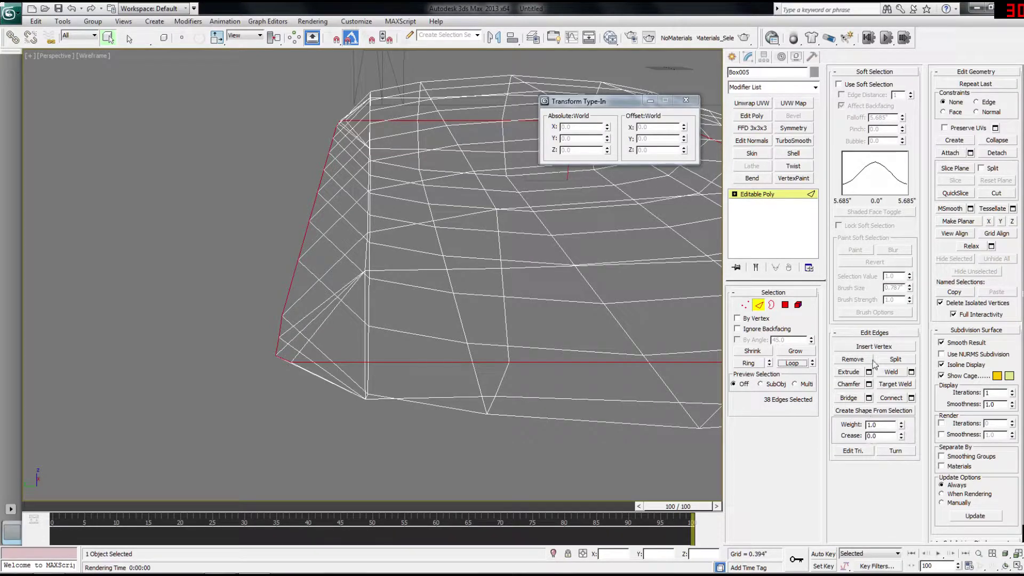
left_click(870, 412)
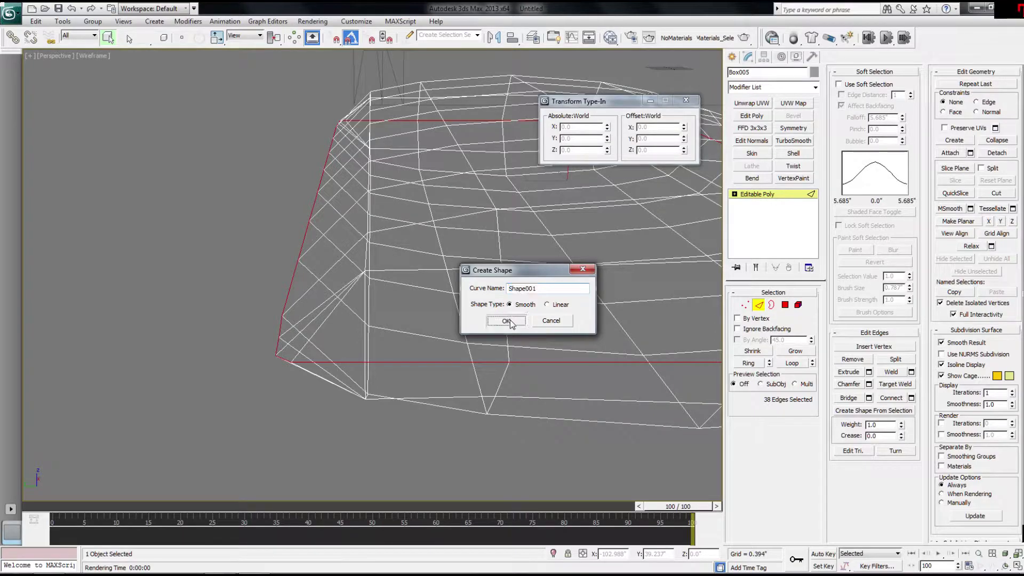
left_click(507, 320)
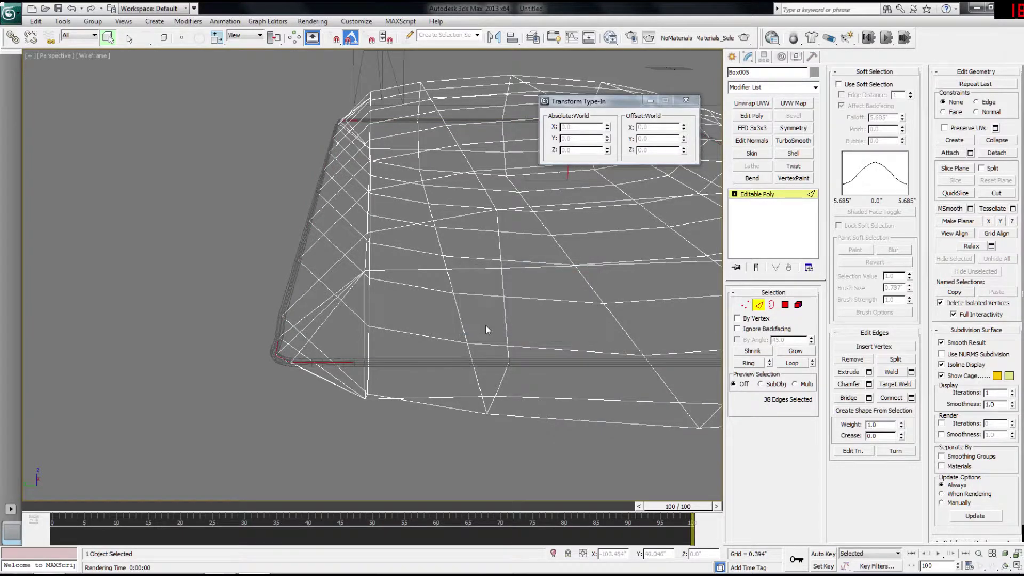
Step: Disable renderer and viewport rendering on the new rim spline, and reselect the pillow mesh
left_click(763, 194)
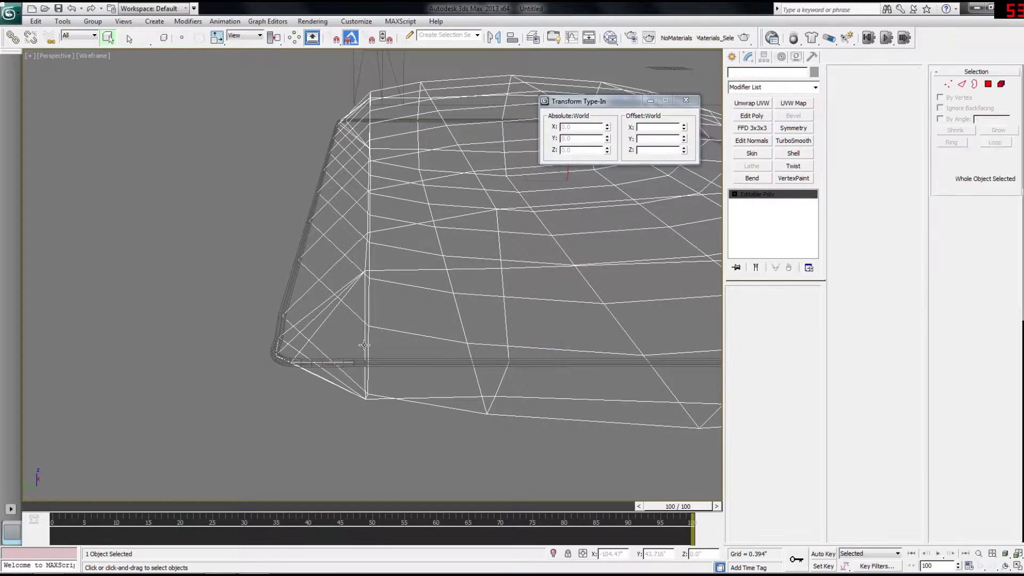
left_click(375, 362)
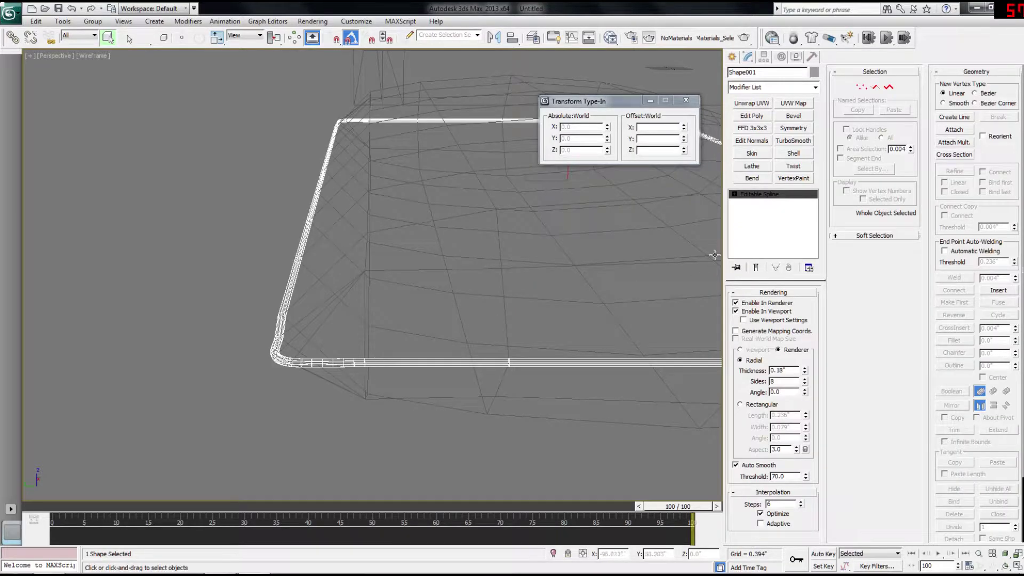
left_click(735, 302)
left_click(736, 311)
left_click(210, 309)
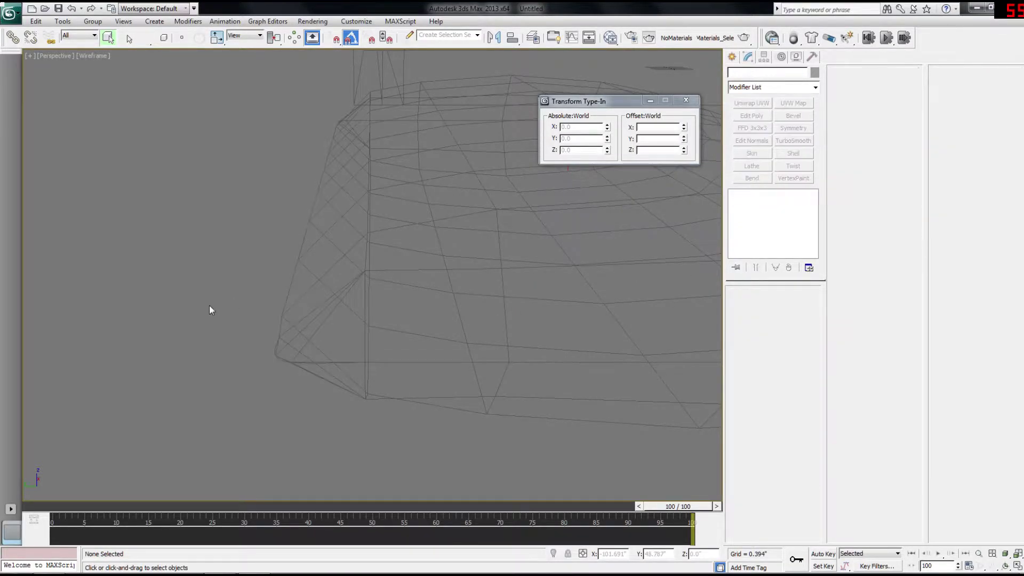
left_click(335, 300)
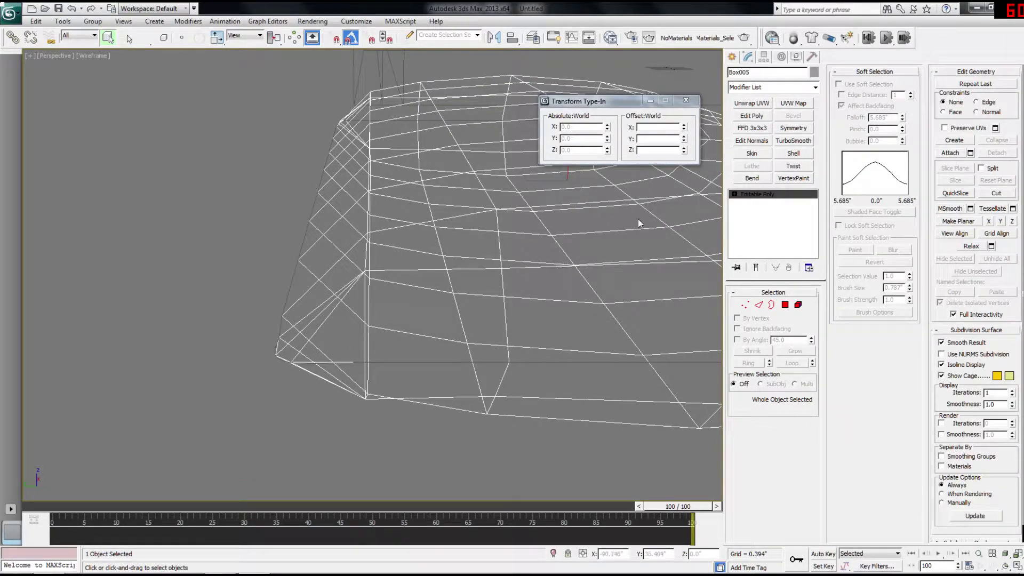
Step: Enable the rim spline in the renderer and compare test renders of the pillow with this option off and on
left_click(405, 363)
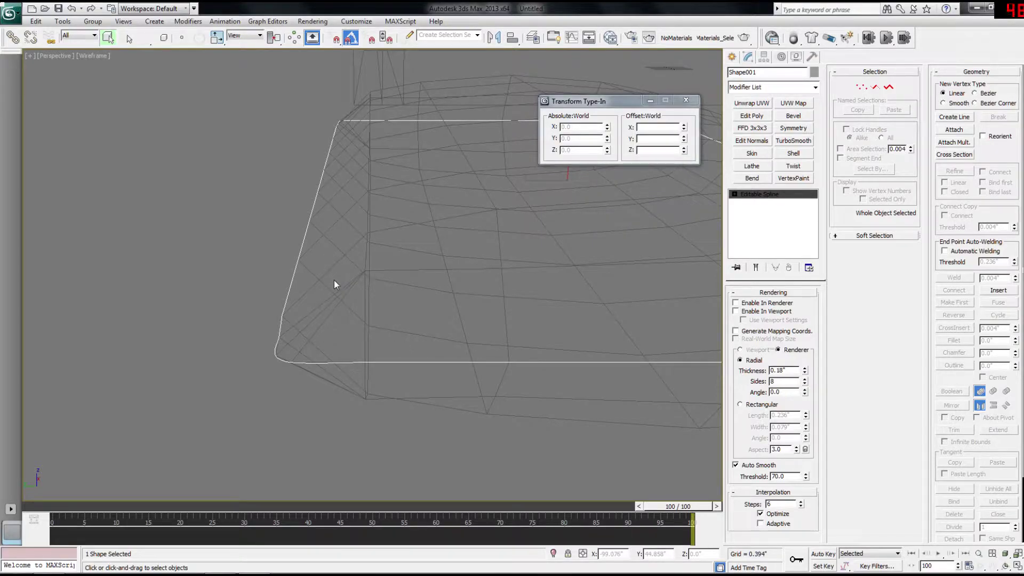
left_click(736, 303)
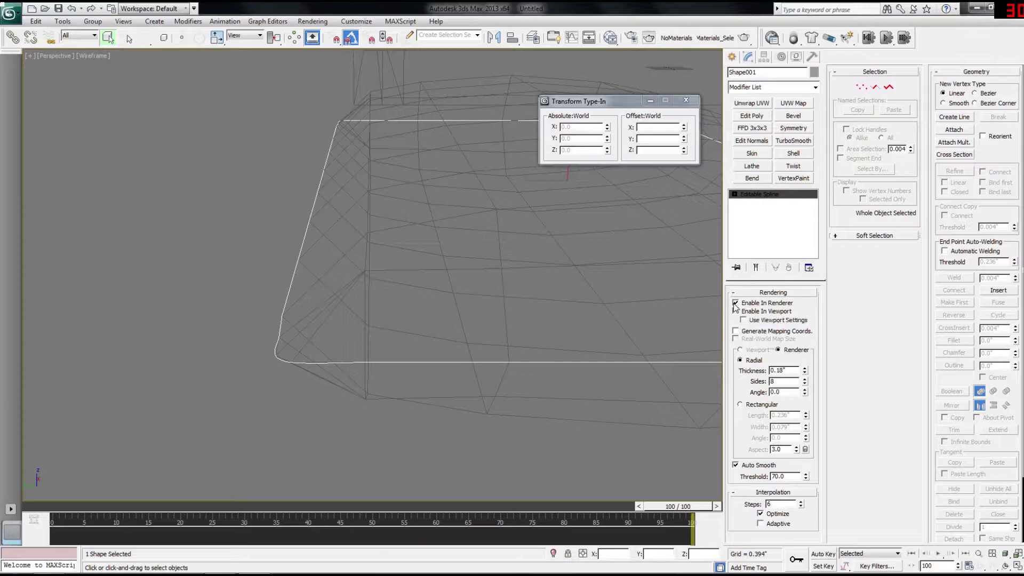
key("shift+q")
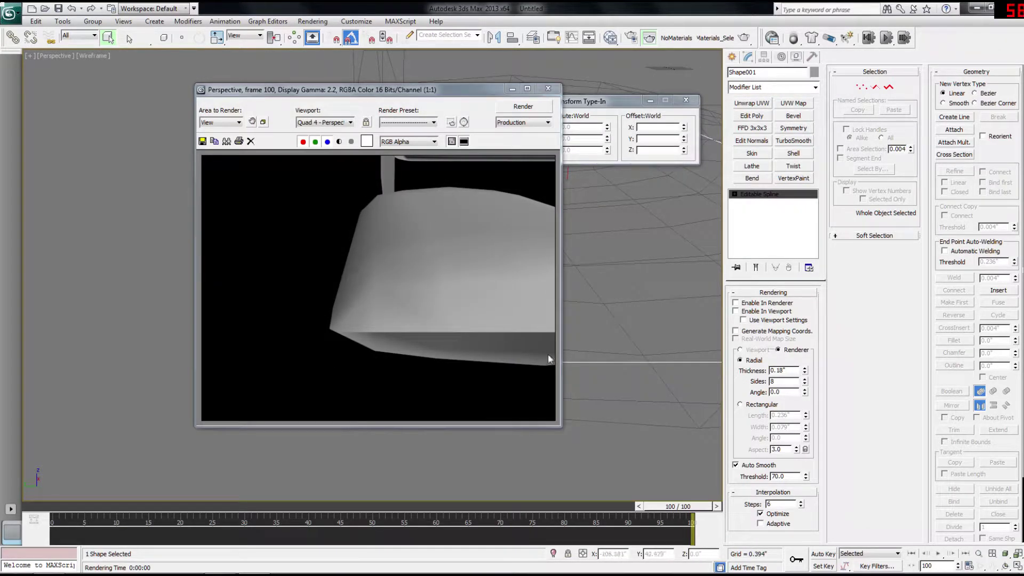
left_click(548, 89)
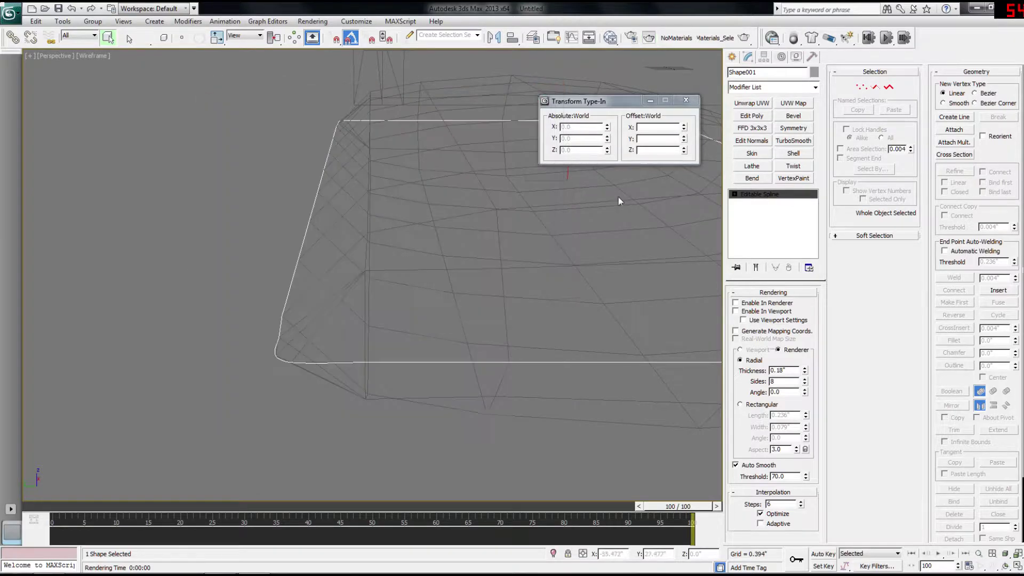
key("shift+q")
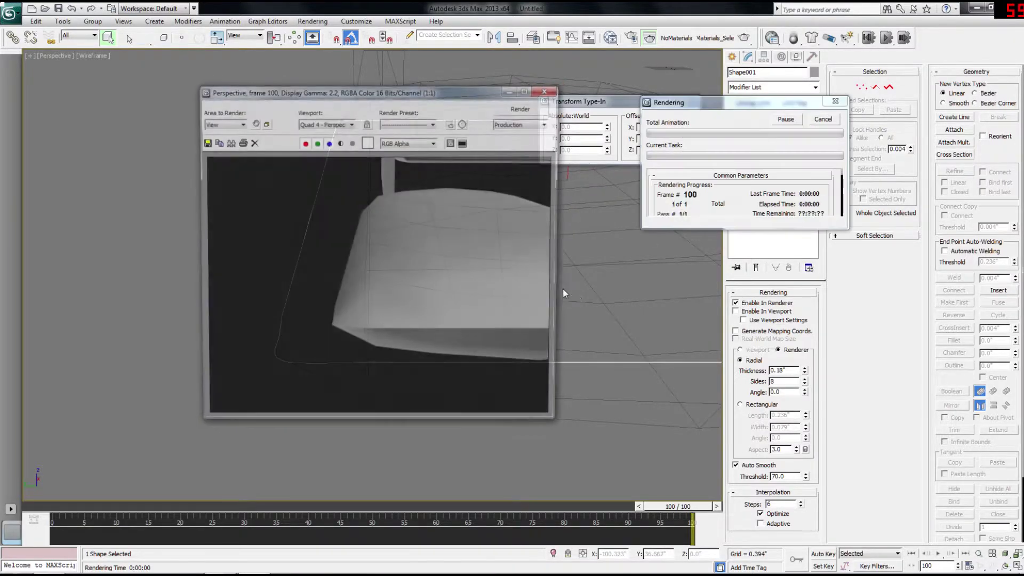
left_click(548, 89)
key("F3")
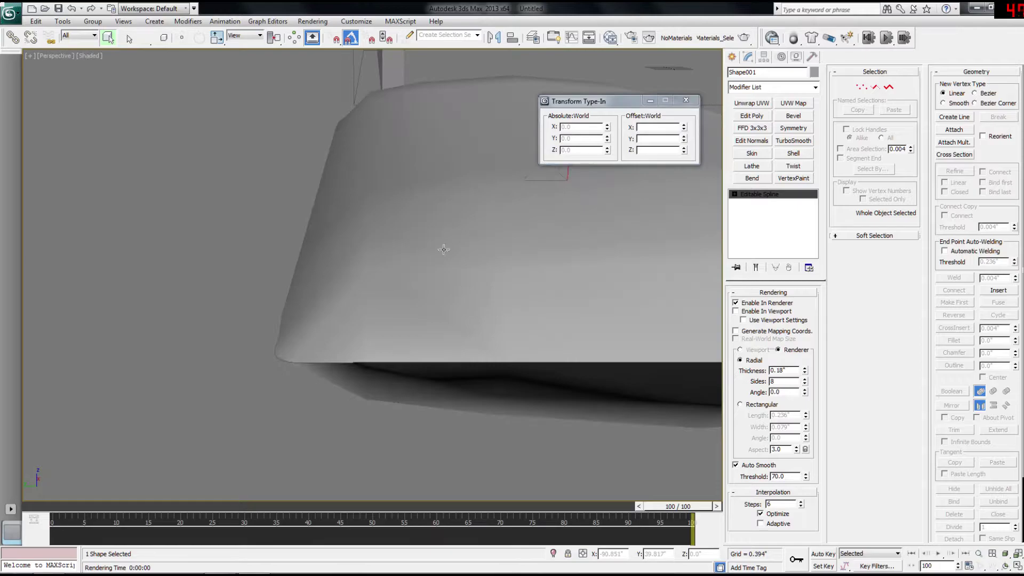
Step: Enable the rim spline in the viewport, set its radial thickness to 0.172", and inspect the piping with edged faces
left_click(736, 311)
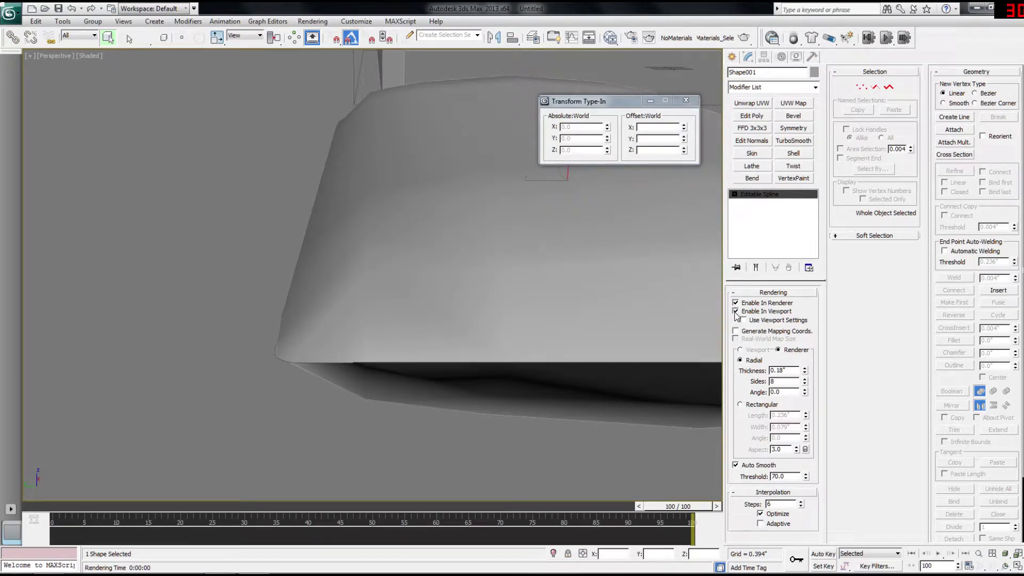
left_click_drag(807, 373, 809, 406)
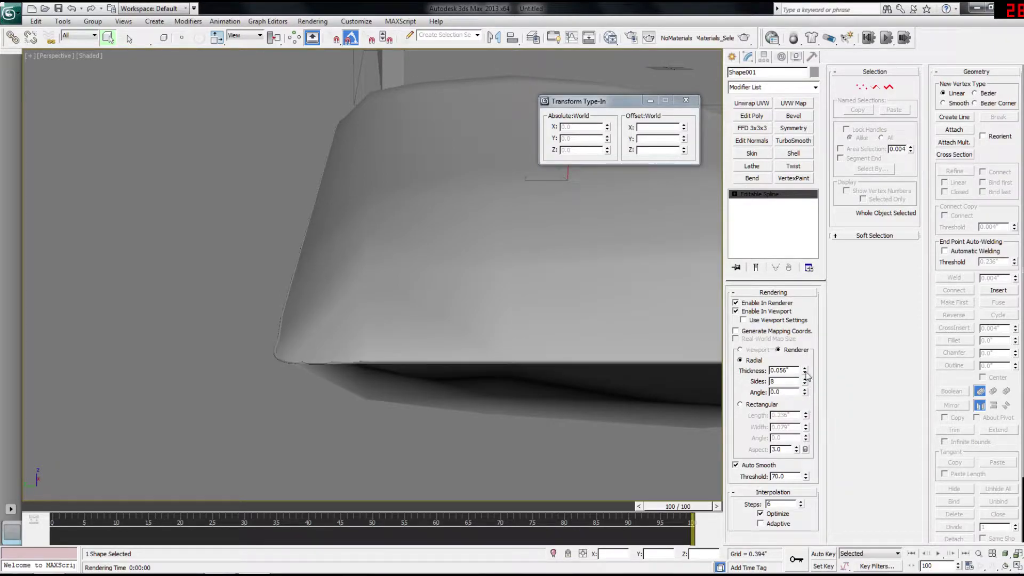
left_click_drag(807, 373, 811, 256)
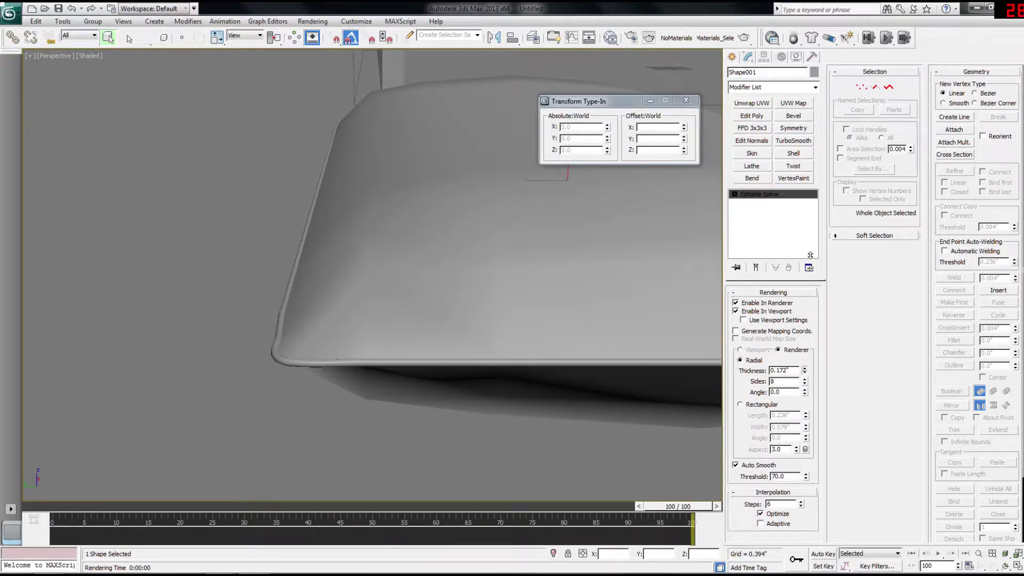
key("F3")
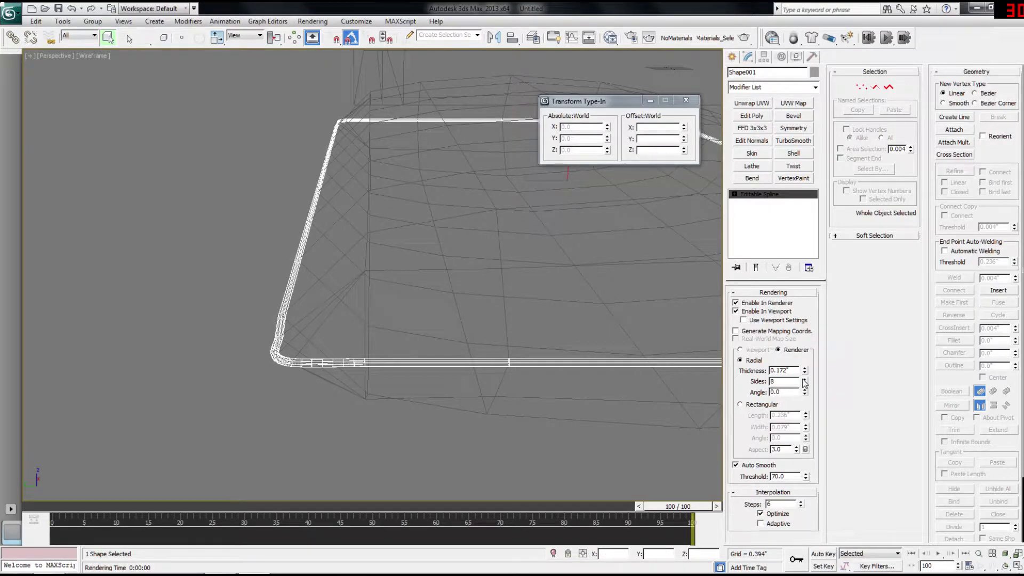
key("F3")
mouse_move(469, 375)
middle_mouse_down("alt")
mouse_move(498, 375)
mouse_move(469, 384)
mouse_move(409, 373)
mouse_move(422, 373)
mouse_move(430, 288)
mouse_move(452, 322)
middle_mouse_up("alt")
key("F3")
key("F3")
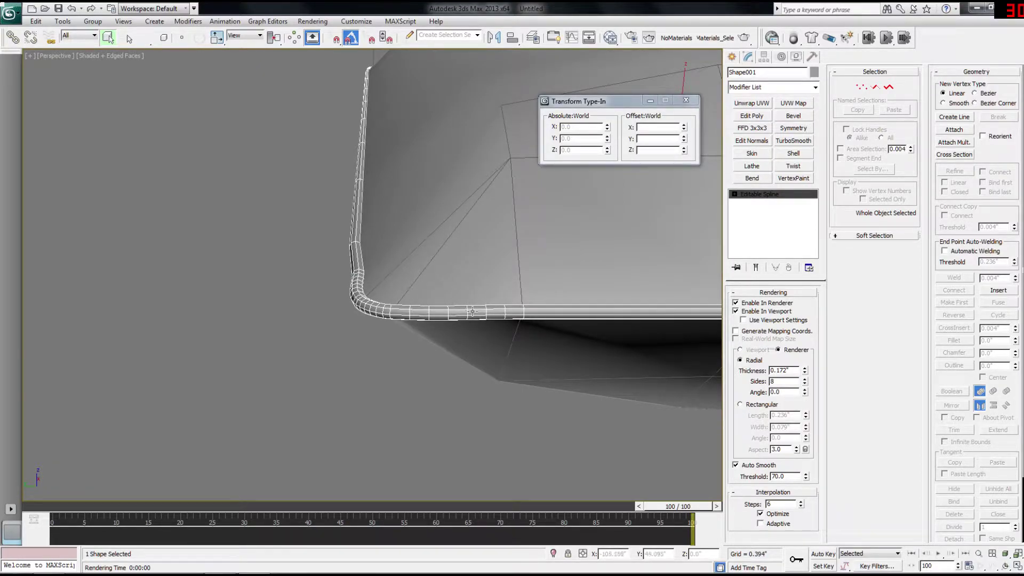
Step: Try 0 and 2 interpolation steps on the rim spline and settle on 1 step
left_click(801, 507)
left_click(802, 507)
left_click(802, 507)
left_click(802, 507)
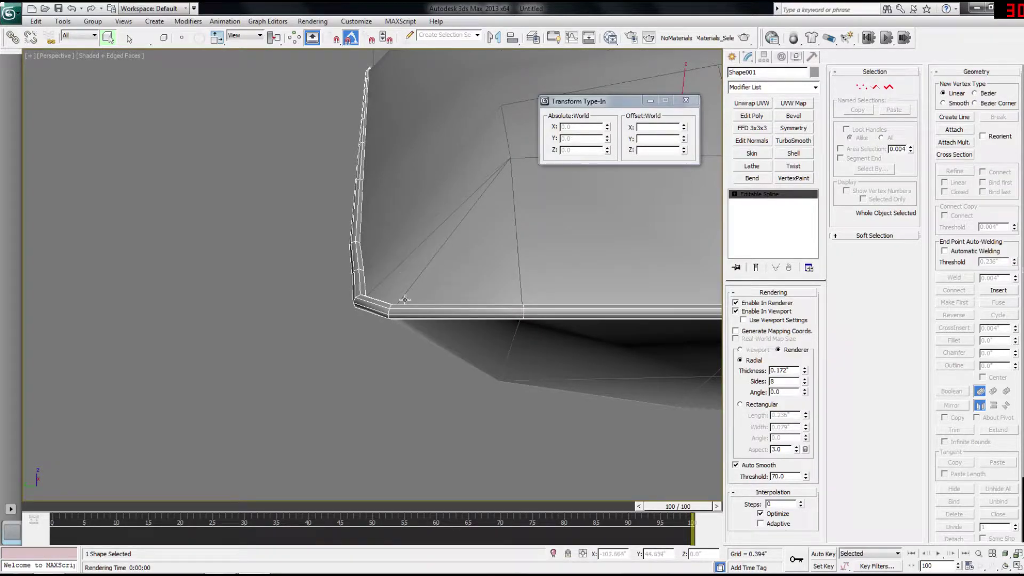
left_click(801, 502)
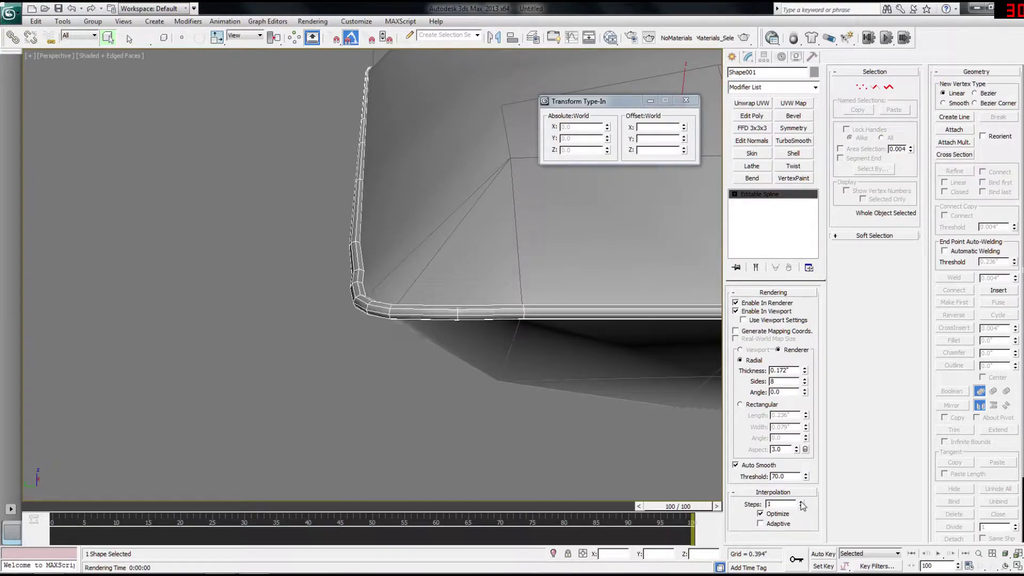
left_click(801, 502)
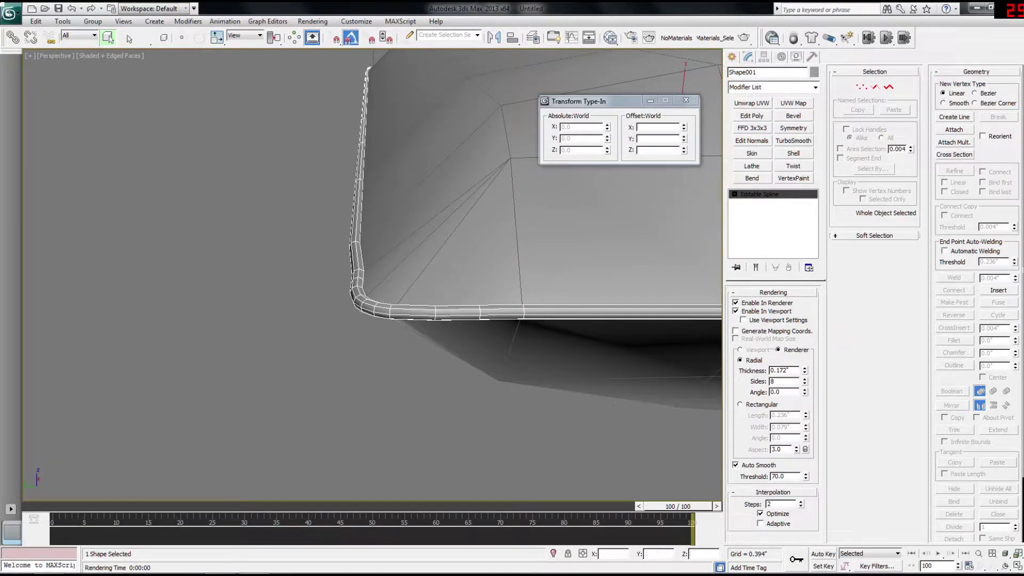
middle_click_drag(558, 345, 511, 352)
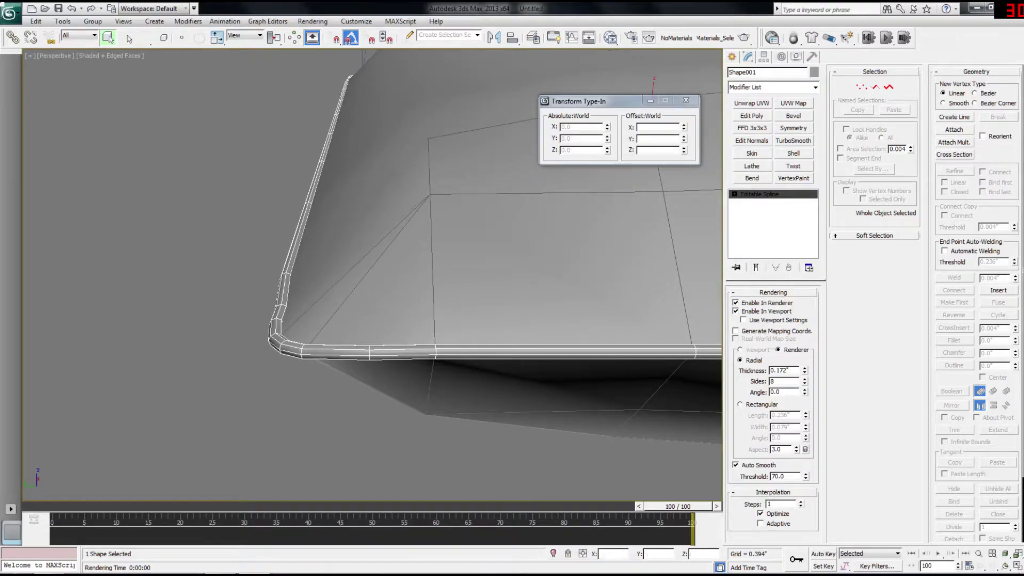
Step: Try 24 sides, 3 sides and a rectangular cross-section on the rim spline, and restore the radial profile with 8 sides
left_click(805, 380)
mouse_move(804, 369)
left_mouse_down()
mouse_move(775, 201)
mouse_move(790, 368)
left_mouse_up()
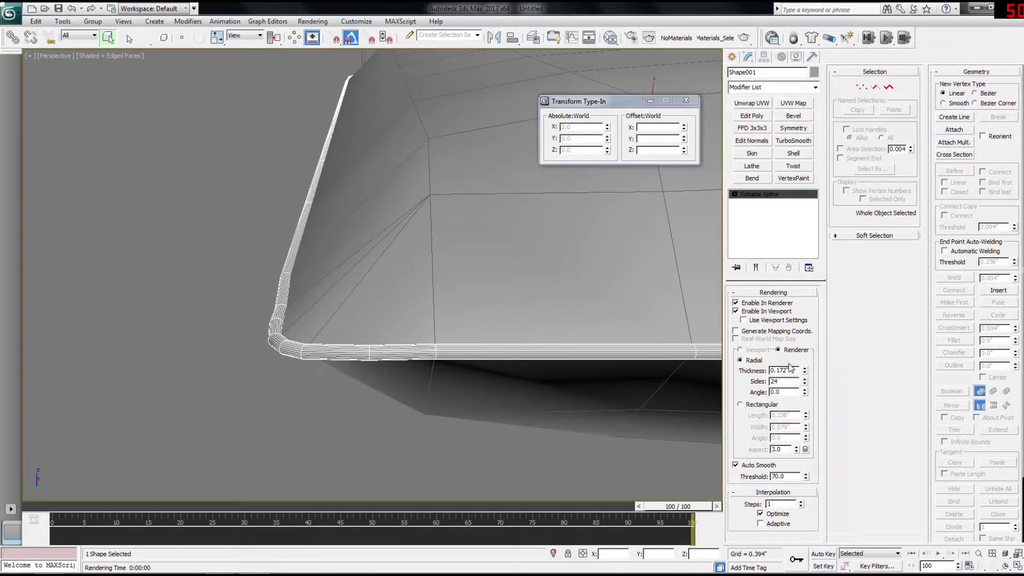
right_click(805, 383)
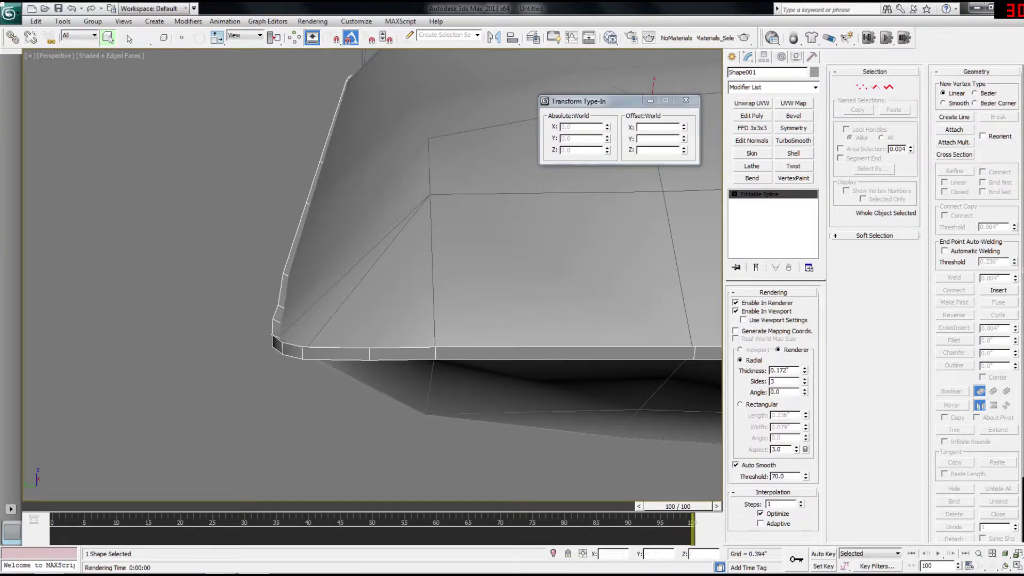
left_click(806, 380)
left_click(805, 380)
left_click(806, 380)
left_click(806, 380)
left_click(806, 380)
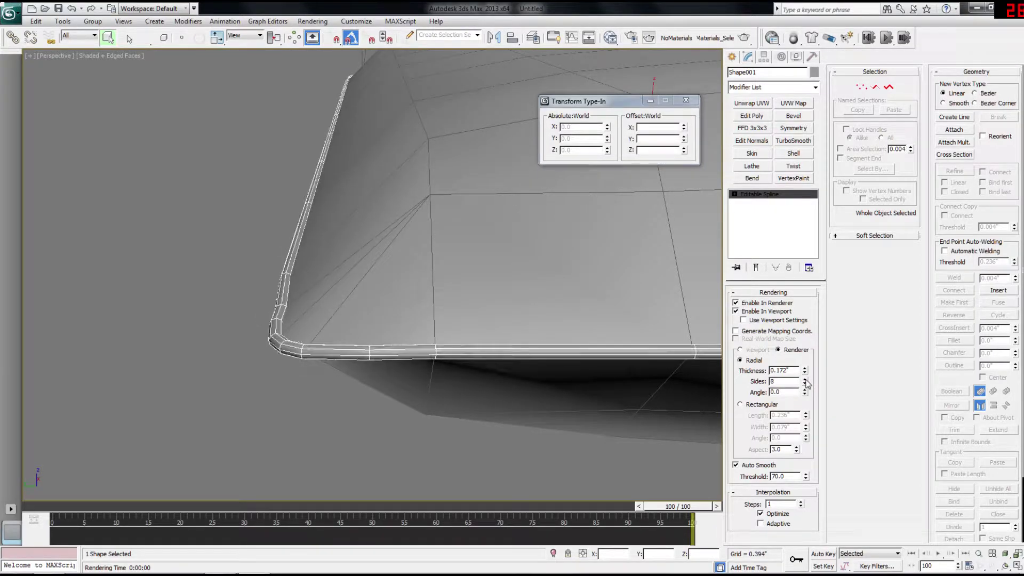
left_click(740, 405)
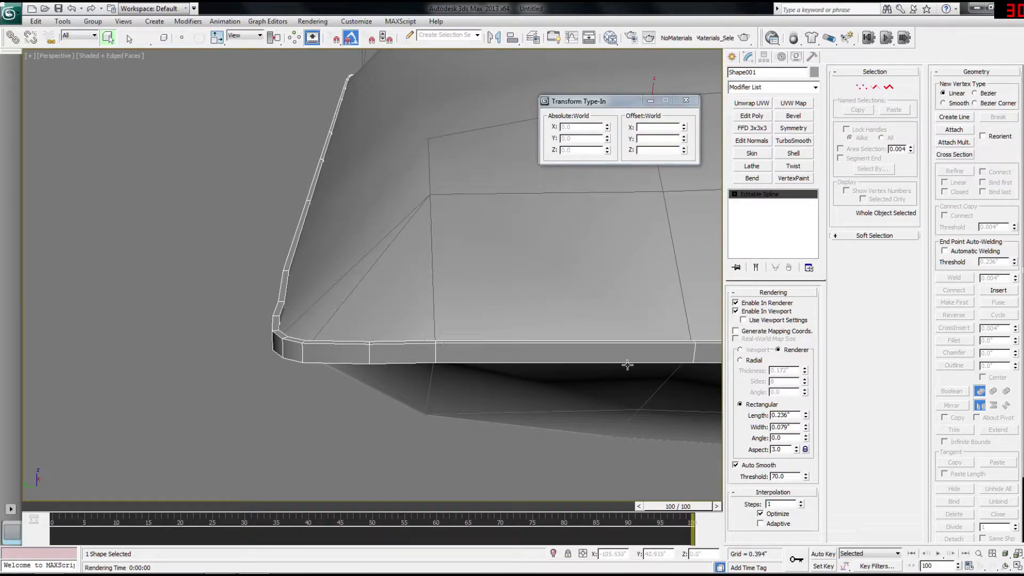
left_click(741, 361)
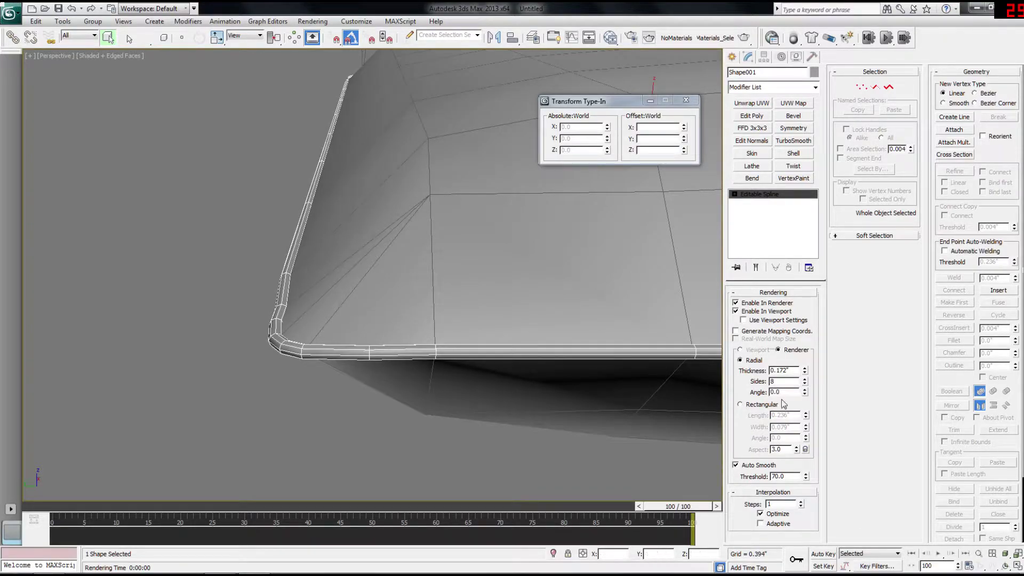
Step: Convert the rim spline to an Editable Poly
scroll(560, 291, "down", 10)
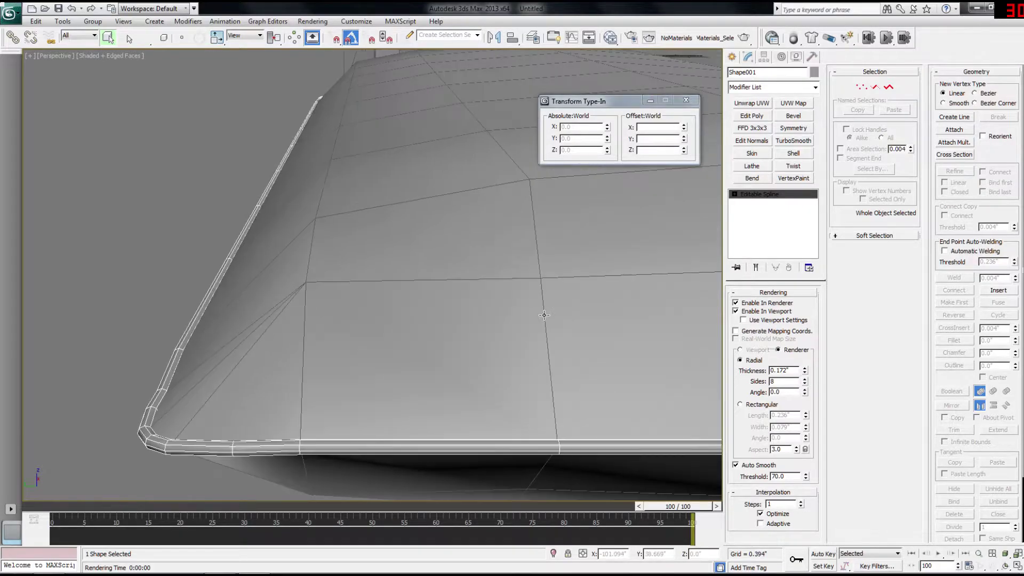
scroll(478, 296, "up", 10)
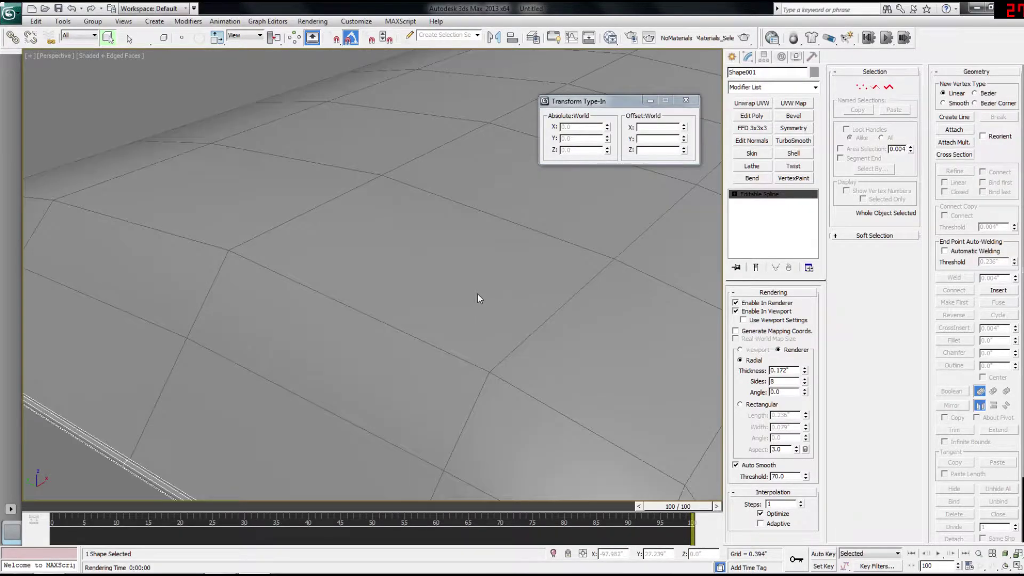
key("F3")
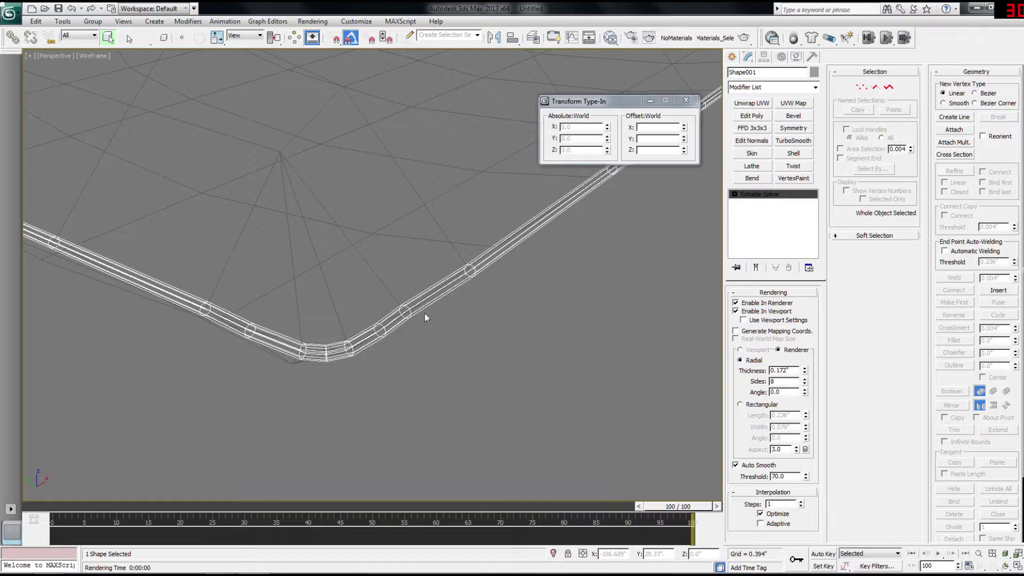
right_click(414, 299)
mouse_move(476, 402)
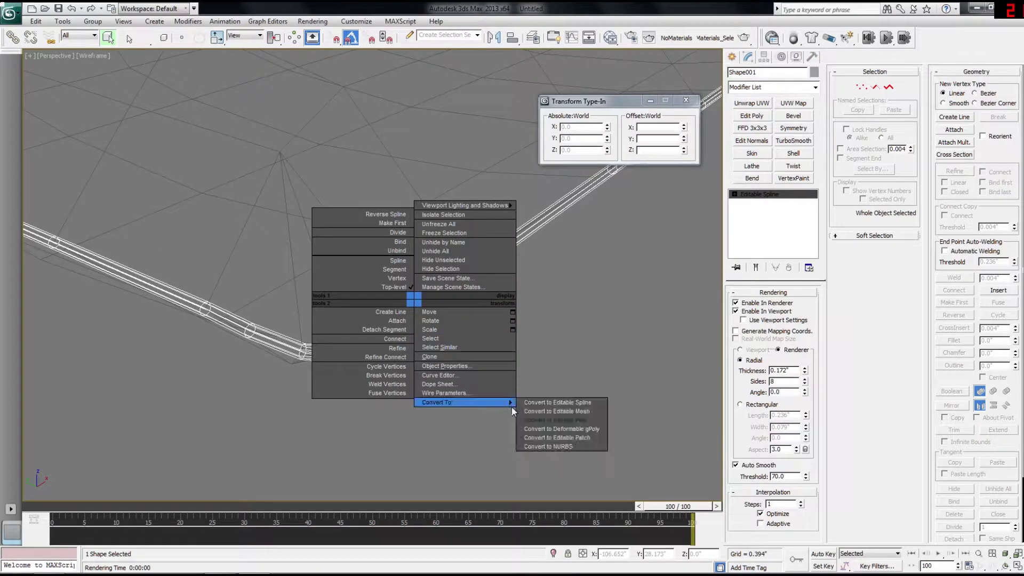
left_click(537, 420)
scroll(380, 343, "down", 10)
middle_click_drag(408, 351, 375, 256, "alt")
Step: Attach the converted rim piping to the pillow mesh
left_click(389, 217)
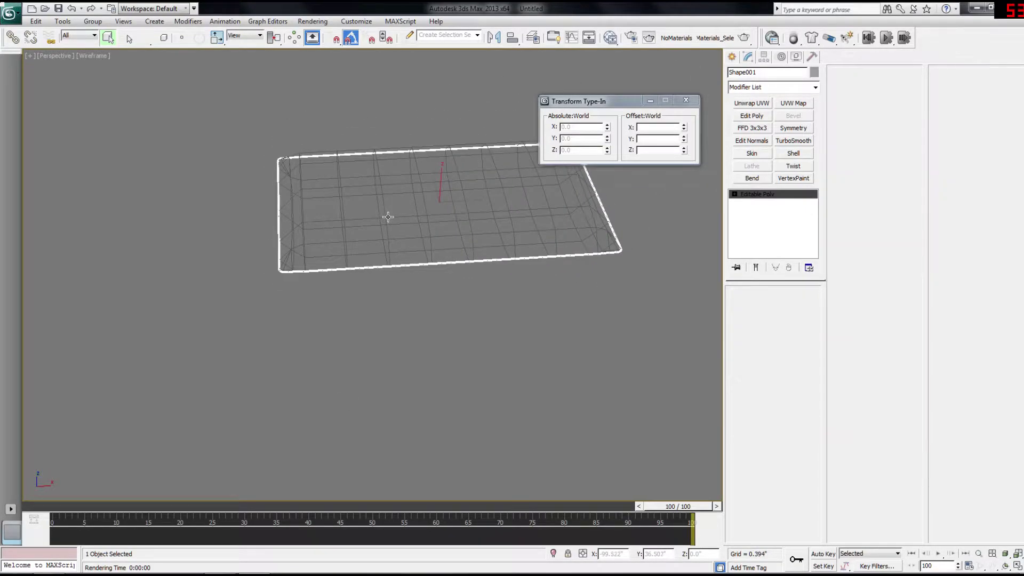
left_click(951, 153)
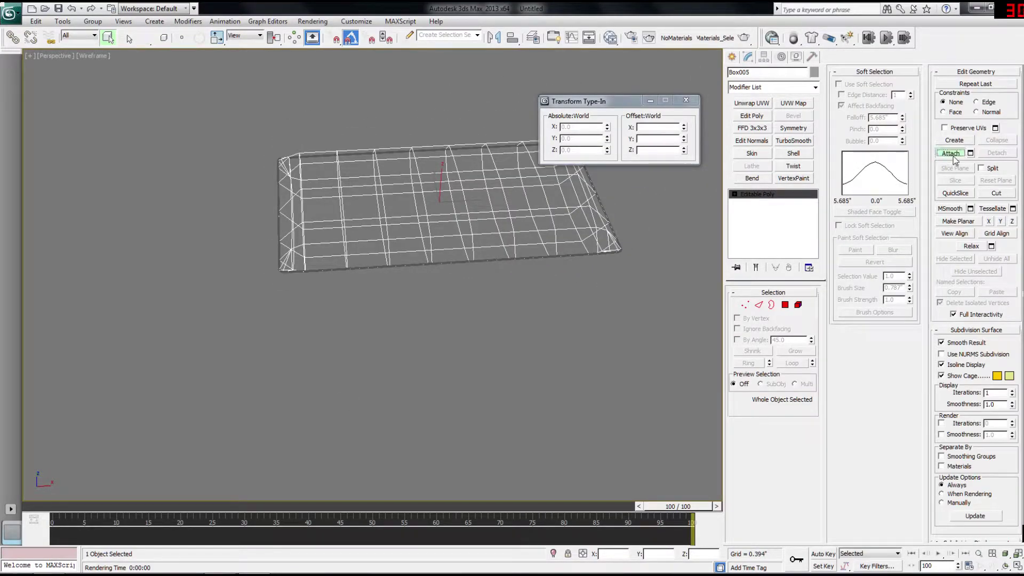
left_click(562, 258)
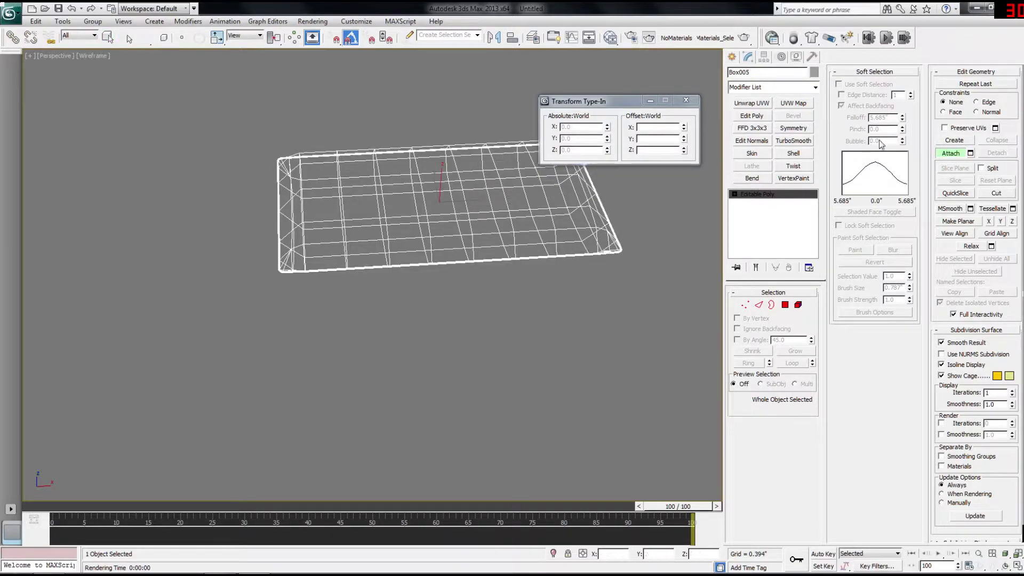
key("w")
Step: Test render the pillow with its attached piping up close and again with the whole pillow in view
key("F3")
mouse_move(501, 305)
middle_mouse_down("alt")
mouse_move(584, 258)
mouse_move(479, 261)
mouse_move(503, 315)
mouse_move(427, 365)
mouse_move(454, 309)
middle_mouse_up("alt")
key("shift+q")
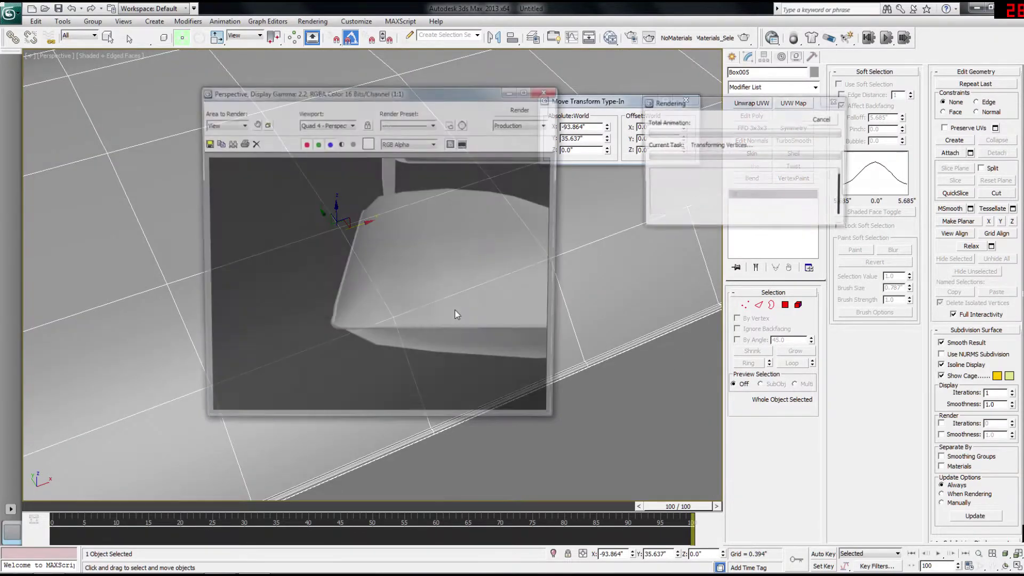
left_click(549, 90)
scroll(457, 302, "down", 5)
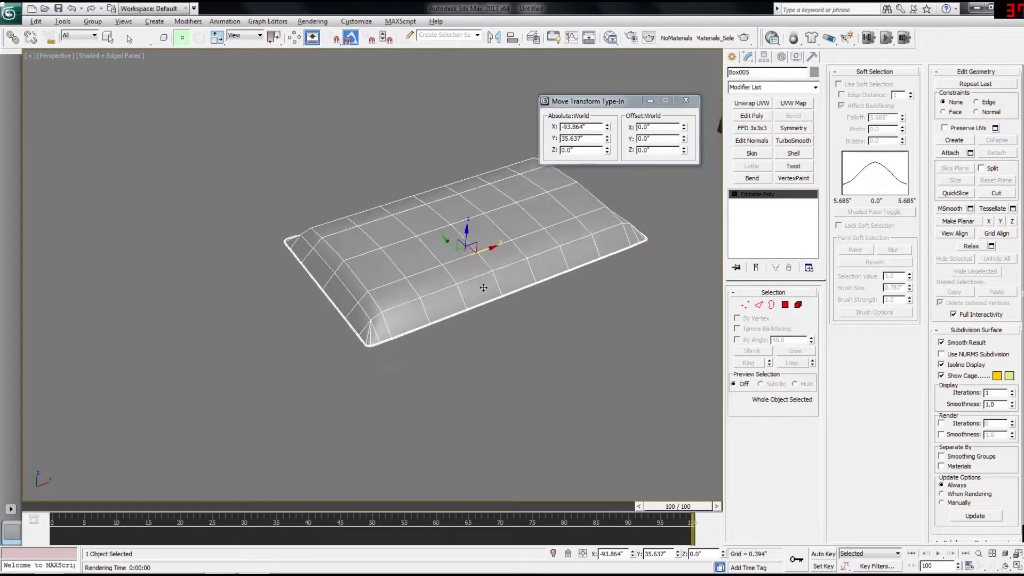
key("shift+q")
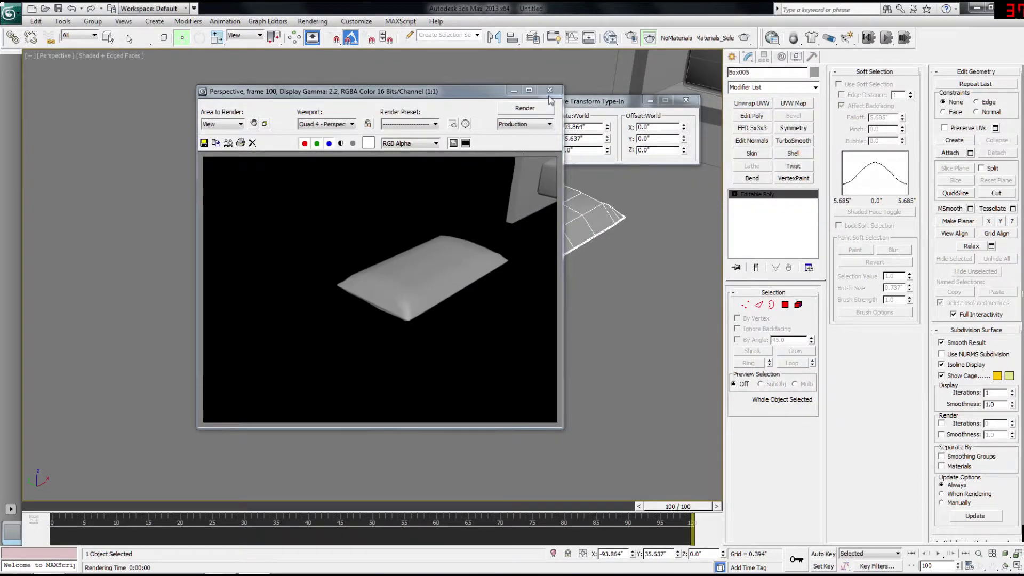
left_click(549, 90)
Step: Move the pillow from beside the bed onto the mattress
scroll(417, 324, "down", 4)
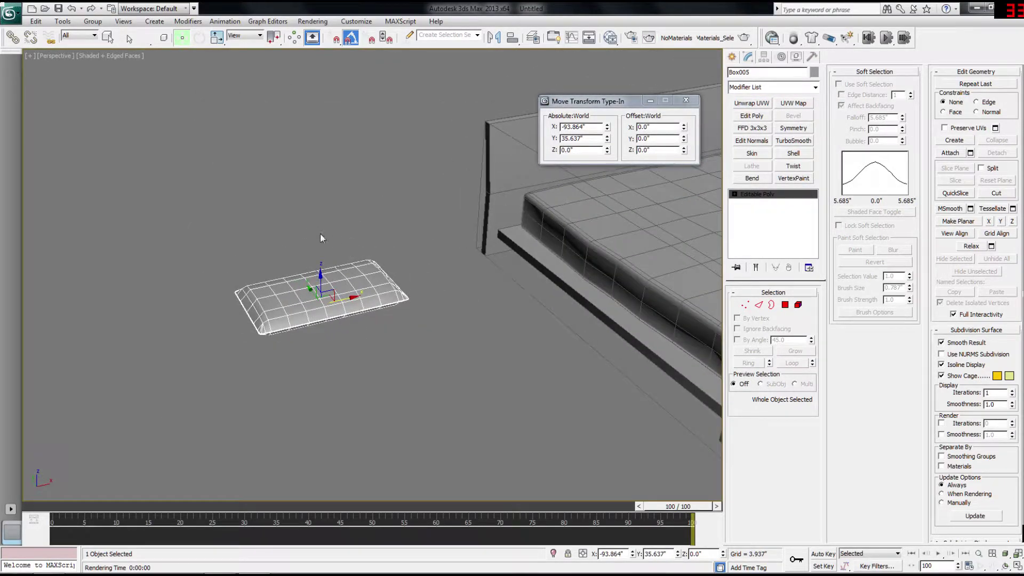
left_click(320, 237)
left_click(326, 299)
left_click_drag(326, 299, 629, 178)
key("z")
Step: Adjust the pillow's position on the mattress by the headboard to about X -21.04", Y 29.475", Z 17.818"
middle_click_drag(465, 291, 510, 256, "alt")
left_click_drag(388, 276, 470, 274)
middle_click_drag(469, 274, 533, 291, "alt")
left_click_drag(510, 286, 398, 287)
middle_click_drag(398, 287, 309, 285, "alt")
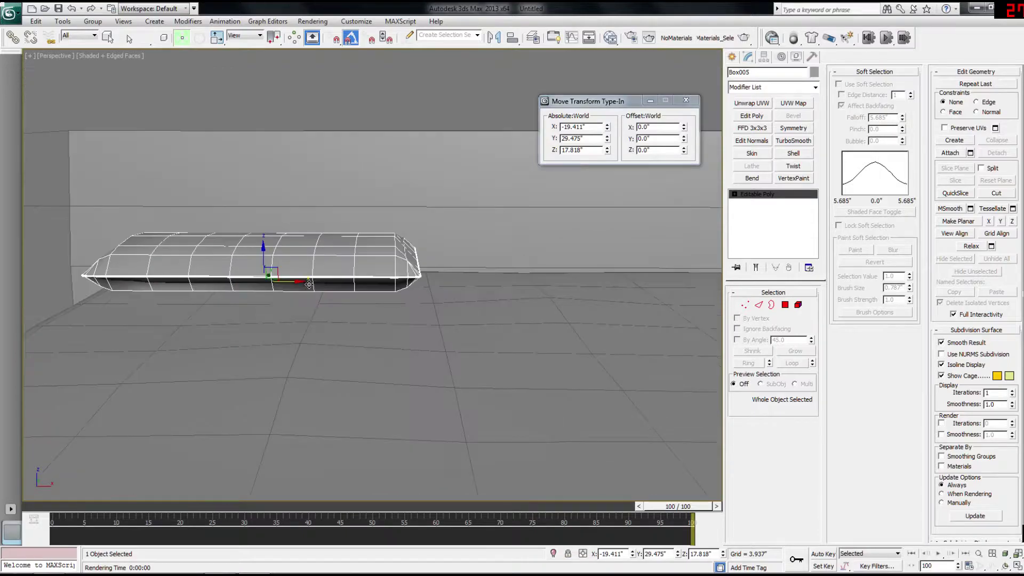
left_click_drag(293, 283, 281, 283)
middle_click_drag(281, 283, 312, 270, "alt")
Step: Try copying the pillow across the bed, cancel the clone, and rename the original pillow as mesh_pillow
mouse_move(299, 268)
left_mouse_down("shift")
mouse_move(645, 266)
mouse_move(618, 267)
left_mouse_up("shift")
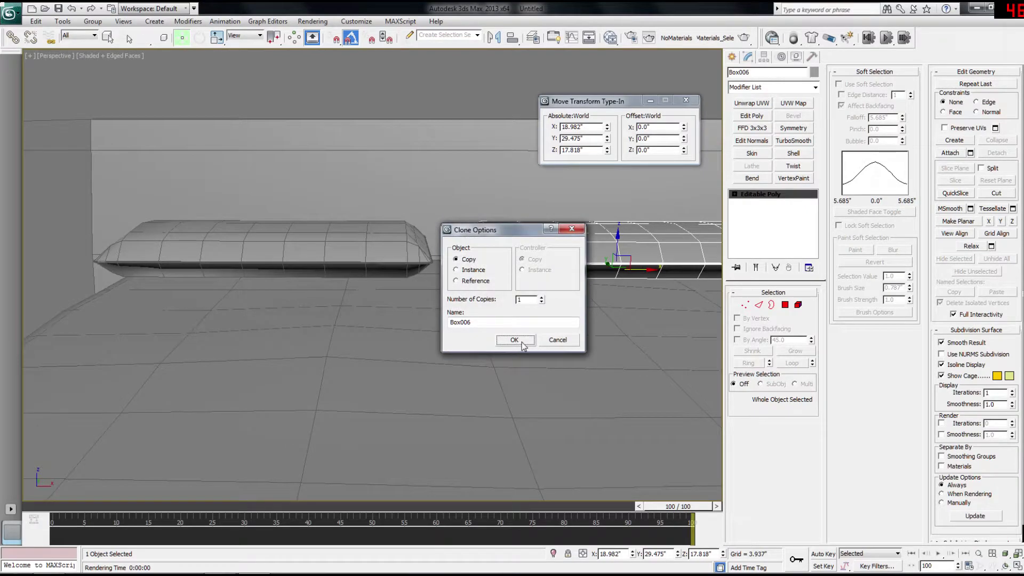
left_click(558, 341)
left_click(776, 73)
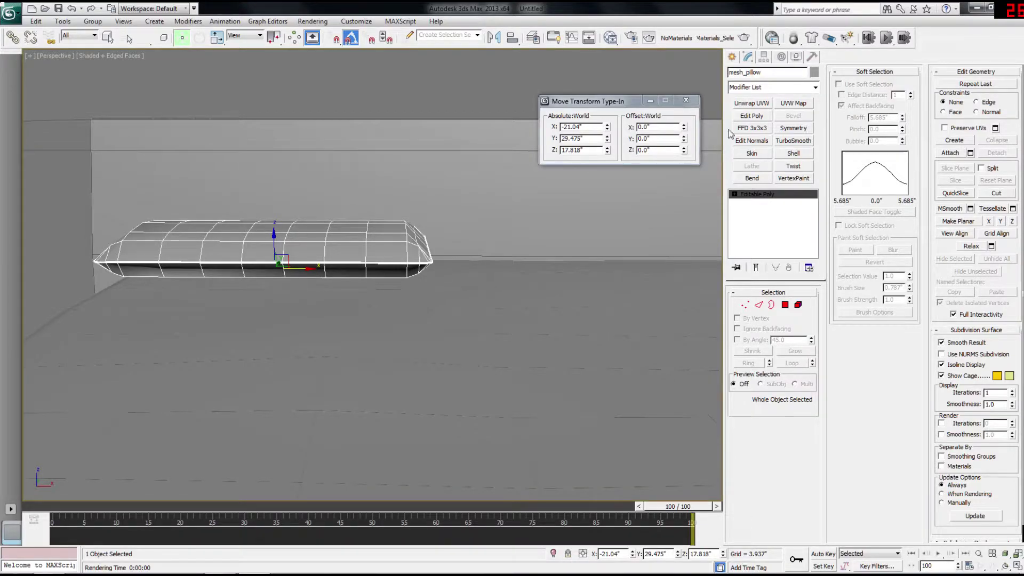
left_click(526, 183)
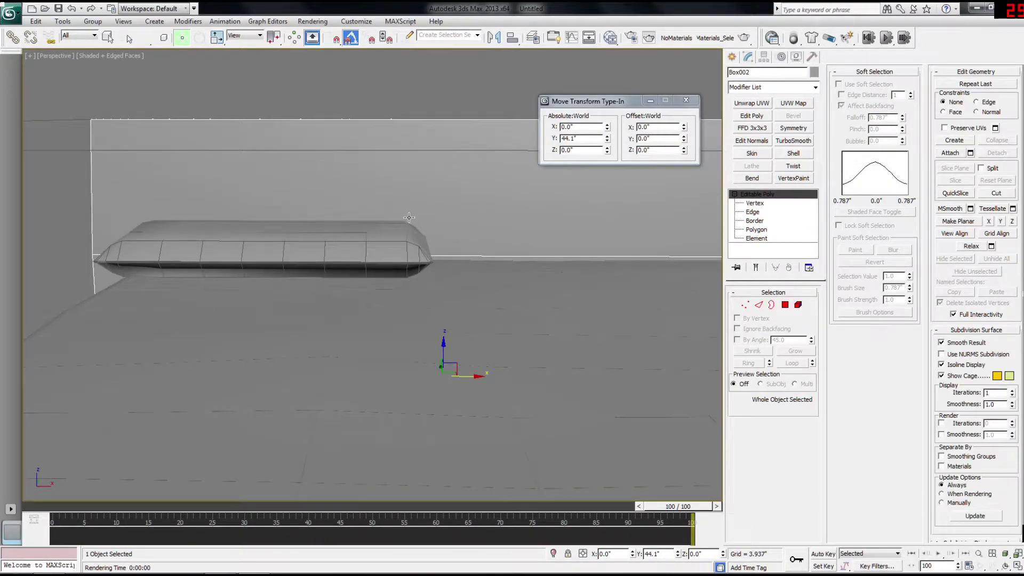
Step: Attach the bed base to the headboard as one object and rename the combined mesh mesh_bedFrame
key("F3")
scroll(299, 235, "down", 3)
middle_click_drag(319, 238, 425, 246)
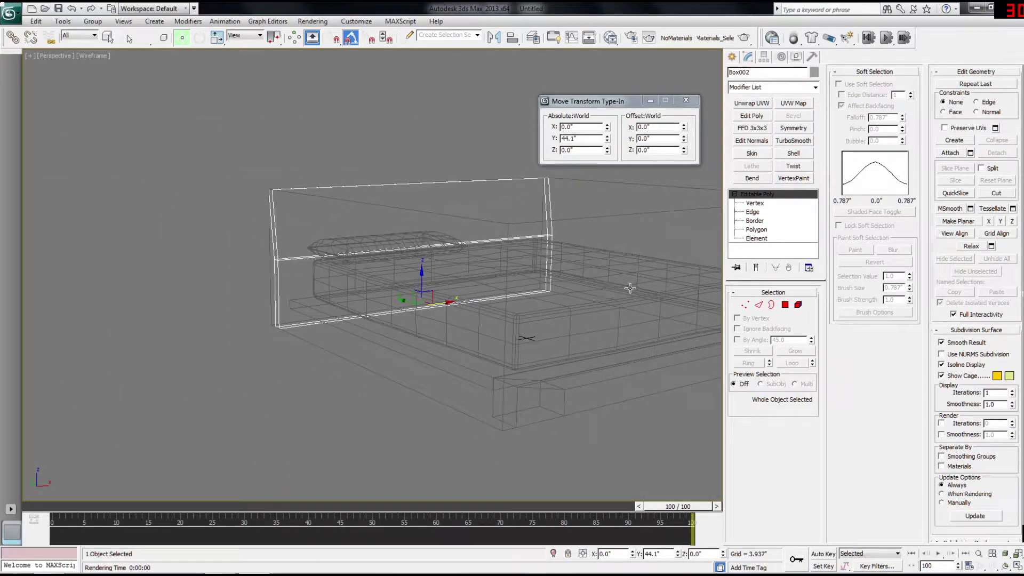
left_click(950, 154)
left_click(485, 382)
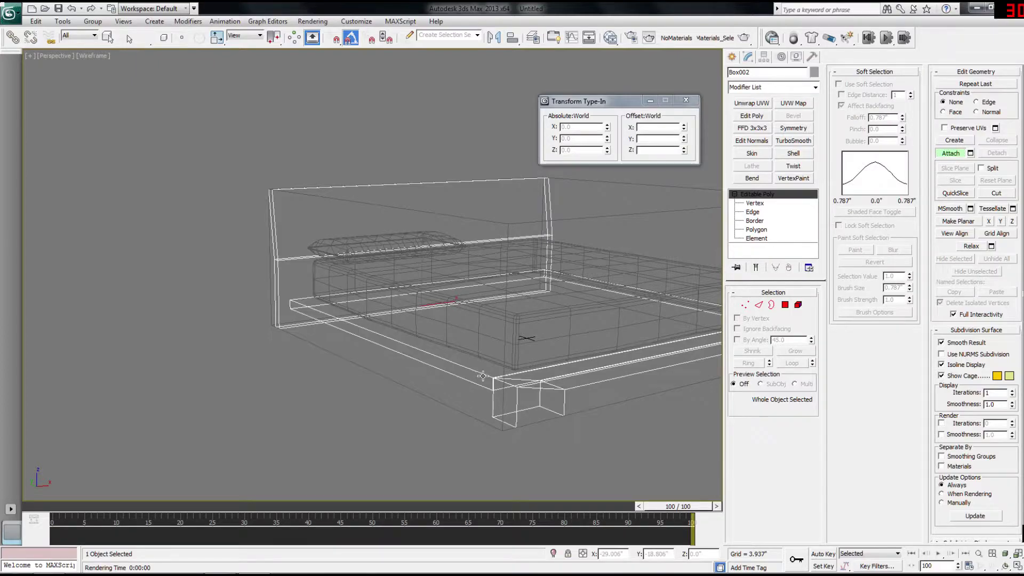
left_click(949, 154)
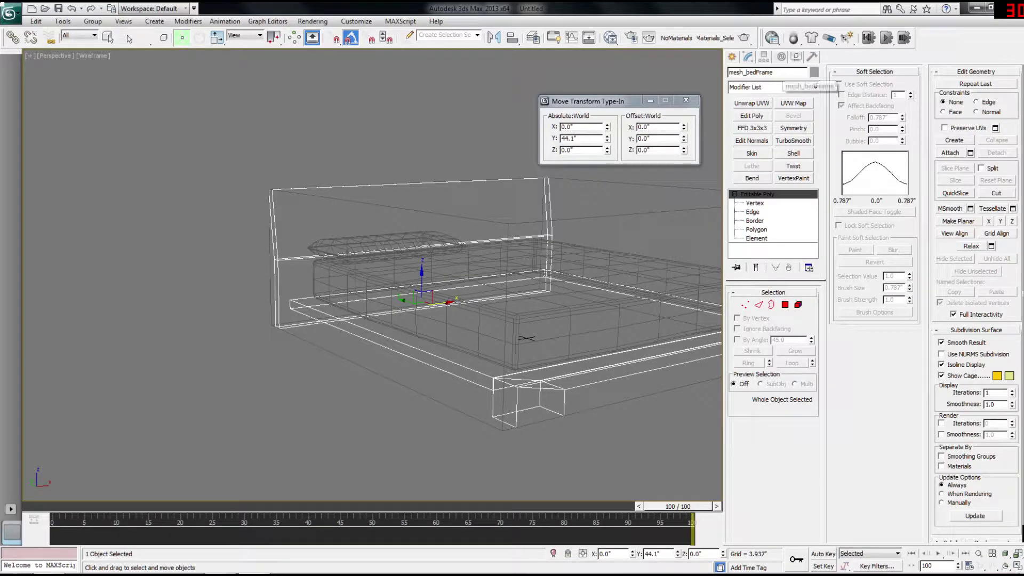
Step: Rename the mattress object as mesh_bedMatress and clear the selection
left_click(585, 308)
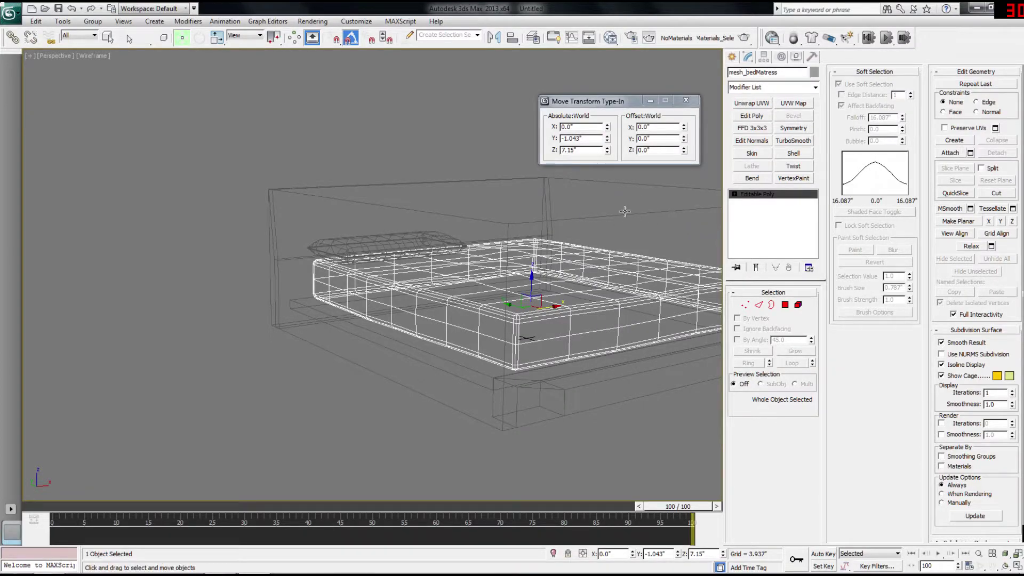
left_click(591, 196)
left_click(582, 263)
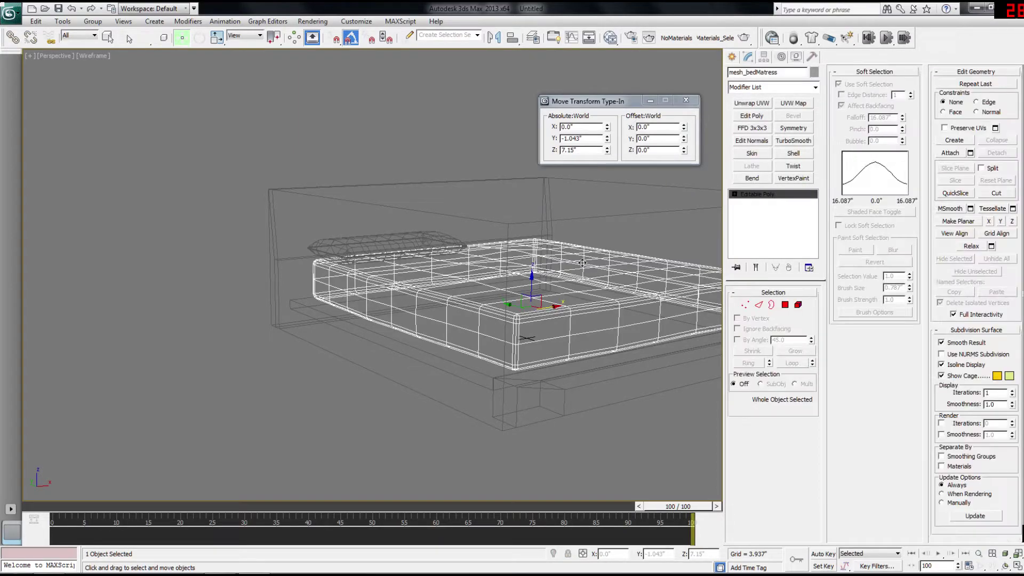
middle_click_drag(582, 263, 534, 319)
left_click(548, 256)
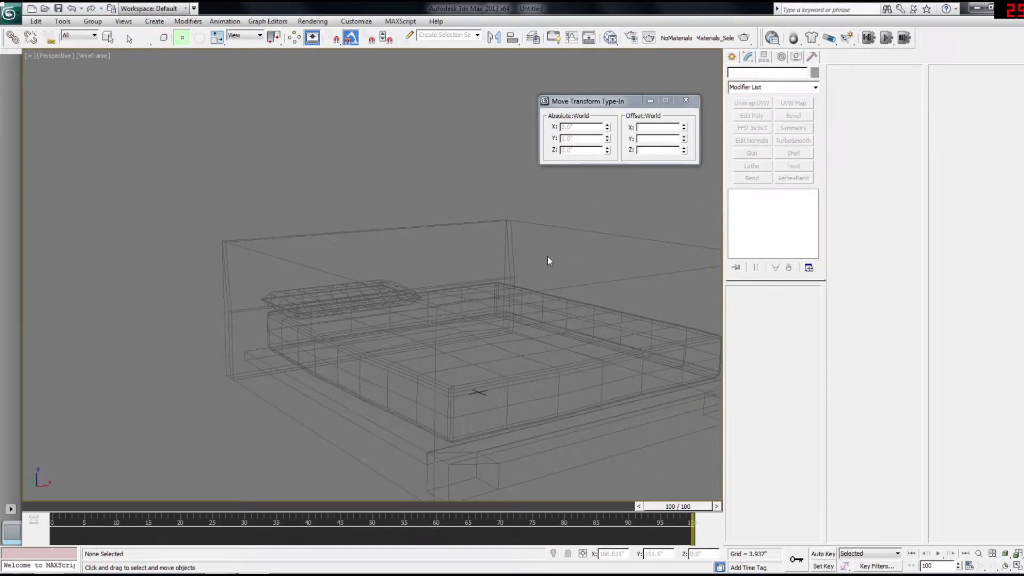
Step: Look up Box001 in the scene object list and rename that bounding box around the bed with a ref prefix
key("h")
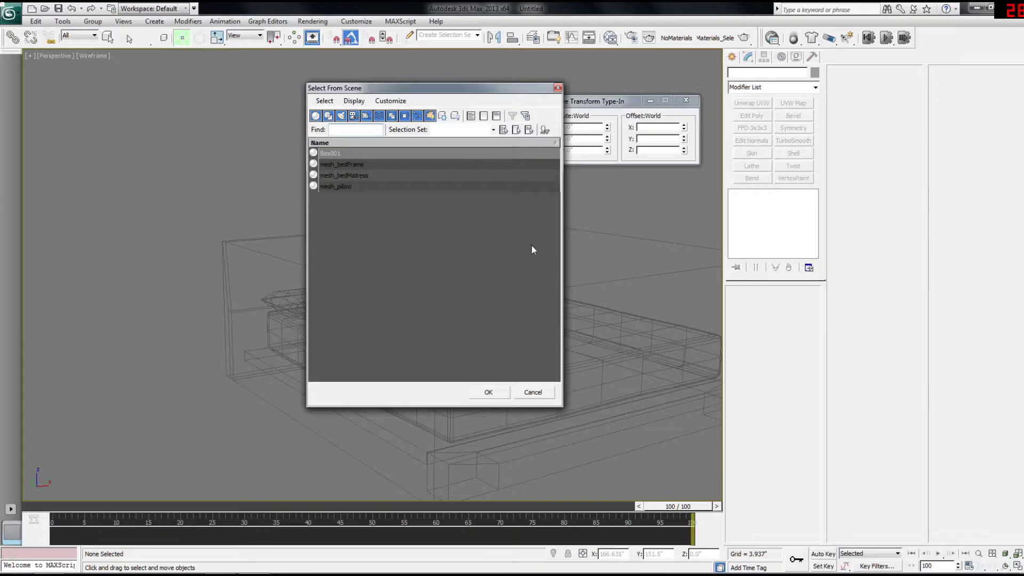
left_click(334, 165)
left_click(336, 155)
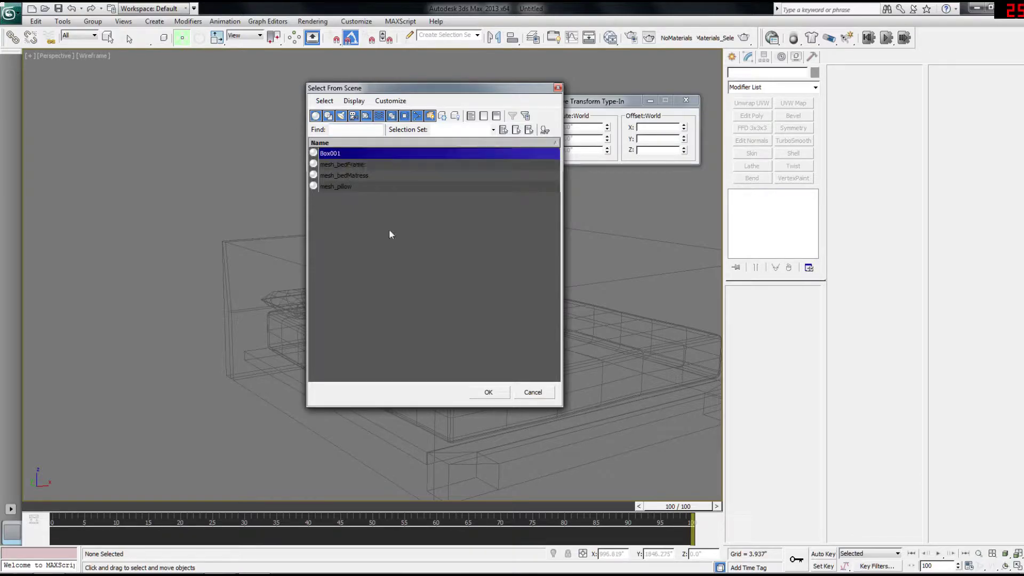
left_click(539, 395)
left_click(606, 232)
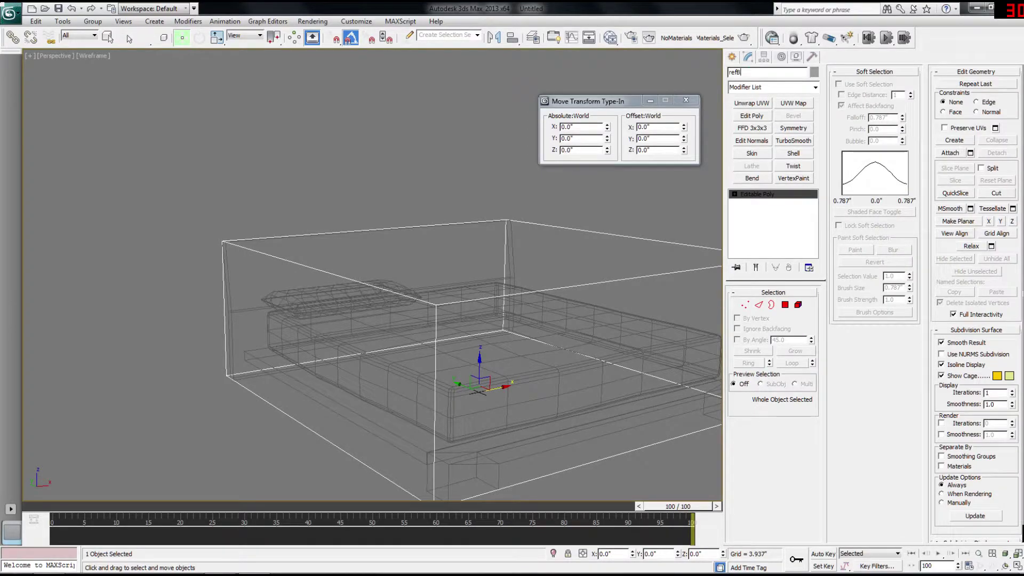
Step: Clone the pillow as a single copy across the mattress to about X 18.954"
left_click(378, 189)
scroll(400, 224, "up", 3)
middle_click_drag(364, 235, 371, 316)
left_click(388, 291)
left_click(380, 327)
left_click_drag(326, 328, 547, 337)
left_click(444, 332)
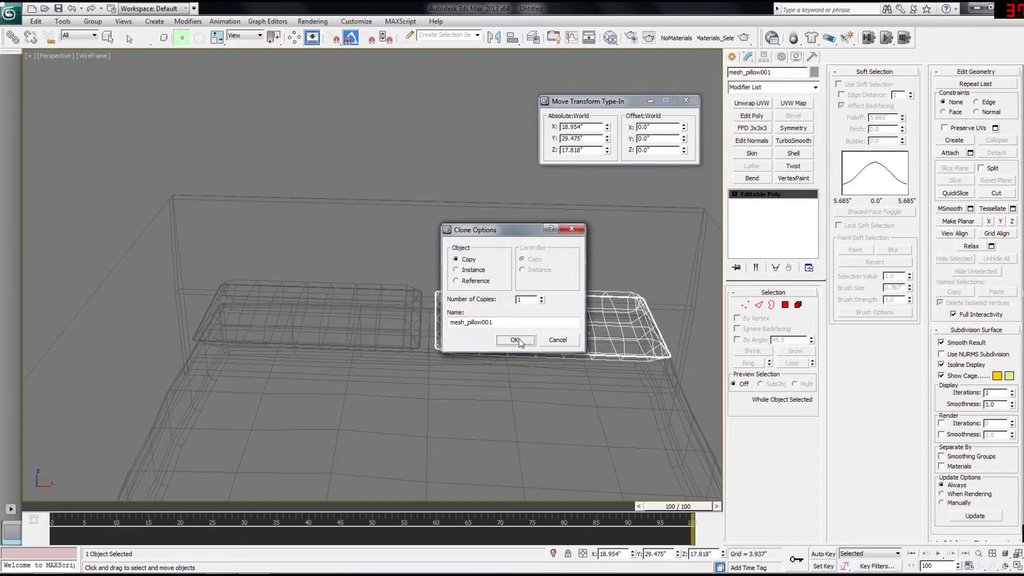
key("Return")
Step: Try rotating the copied pillow freely with angle snap turned off, undoing each rotation
scroll(547, 337, "up", 5)
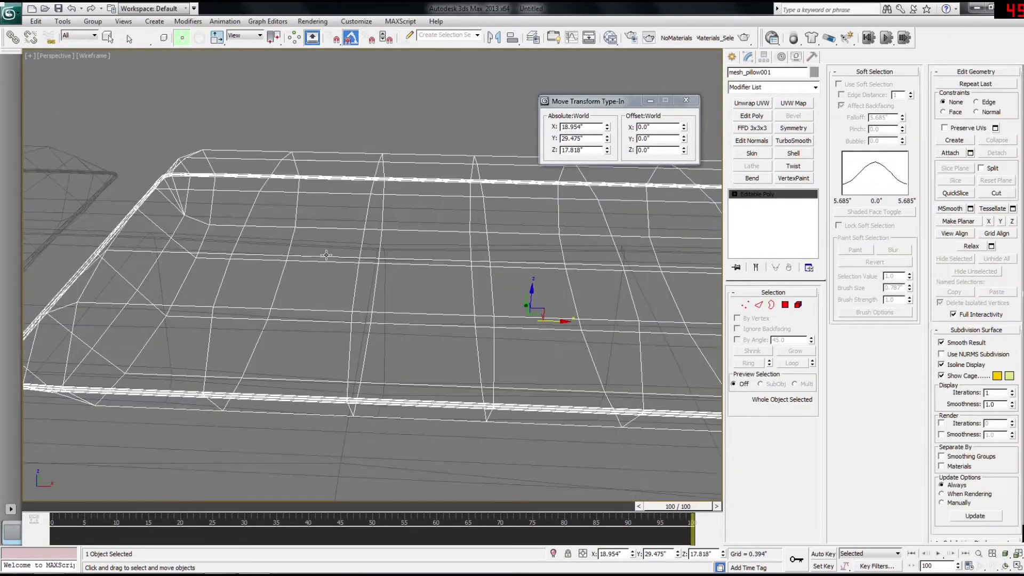
key("F3")
middle_click_drag(455, 300, 514, 298)
key("F3")
scroll(515, 298, "down", 6)
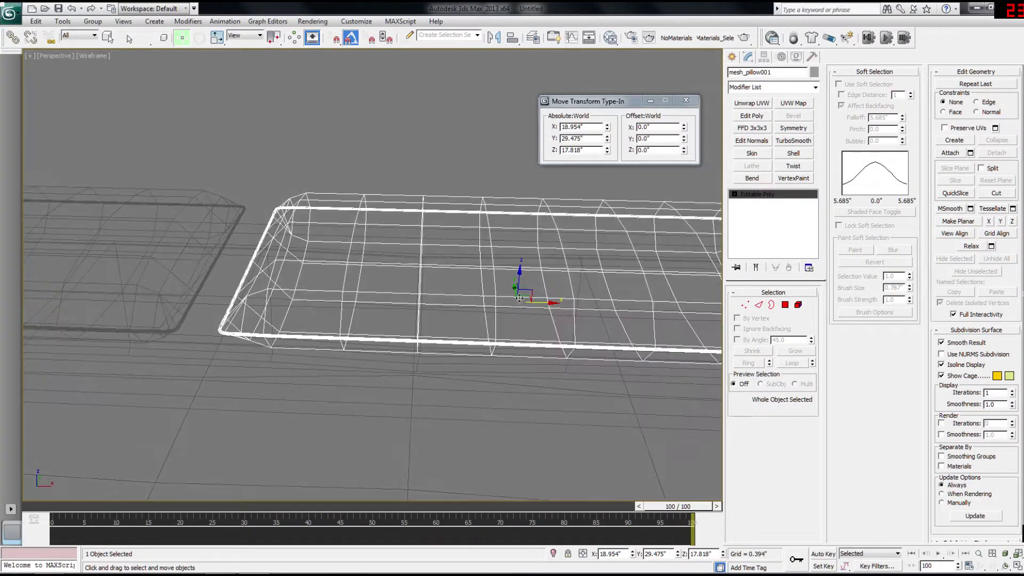
key("e")
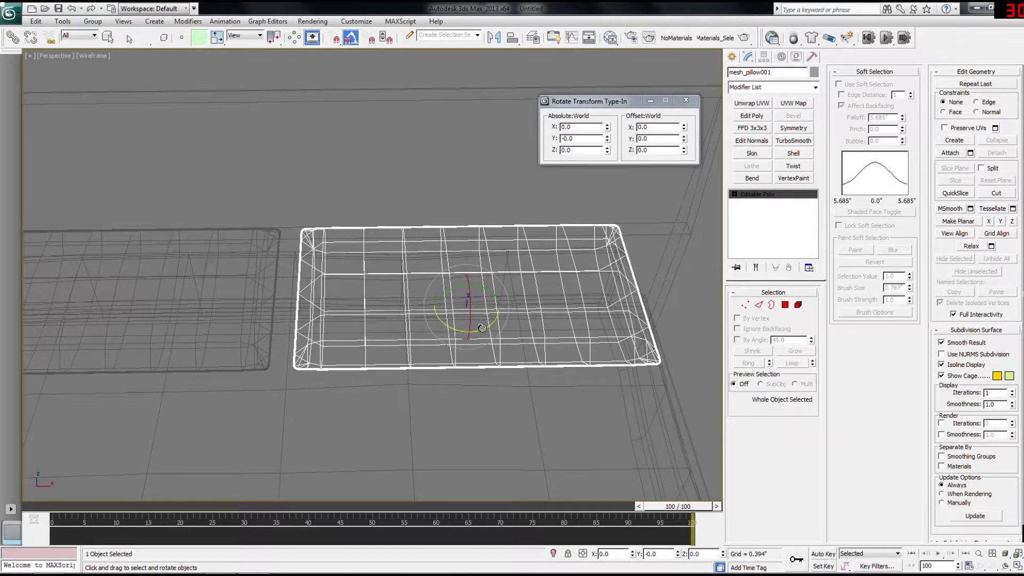
left_click_drag(482, 328, 488, 325)
key("ctrl+z")
left_click(351, 39)
left_click_drag(481, 332, 505, 267)
key("ctrl+z")
left_click_drag(491, 326, 545, 307)
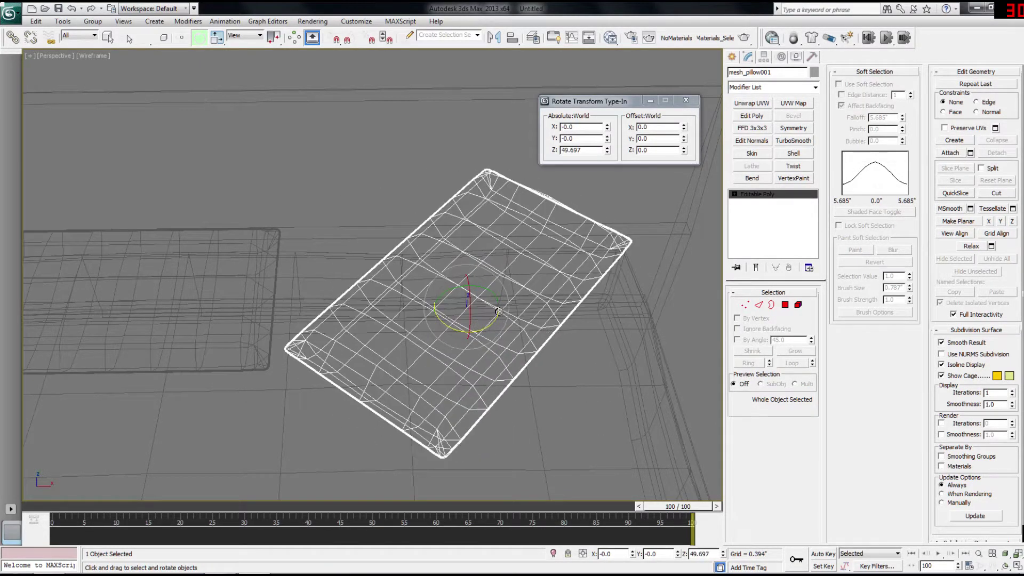
key("ctrl+z")
Step: Turn angle snap back on and set the snap angle to 1 degree
left_click(349, 41)
left_click_drag(480, 333, 516, 339)
right_click(517, 339)
right_click(352, 39)
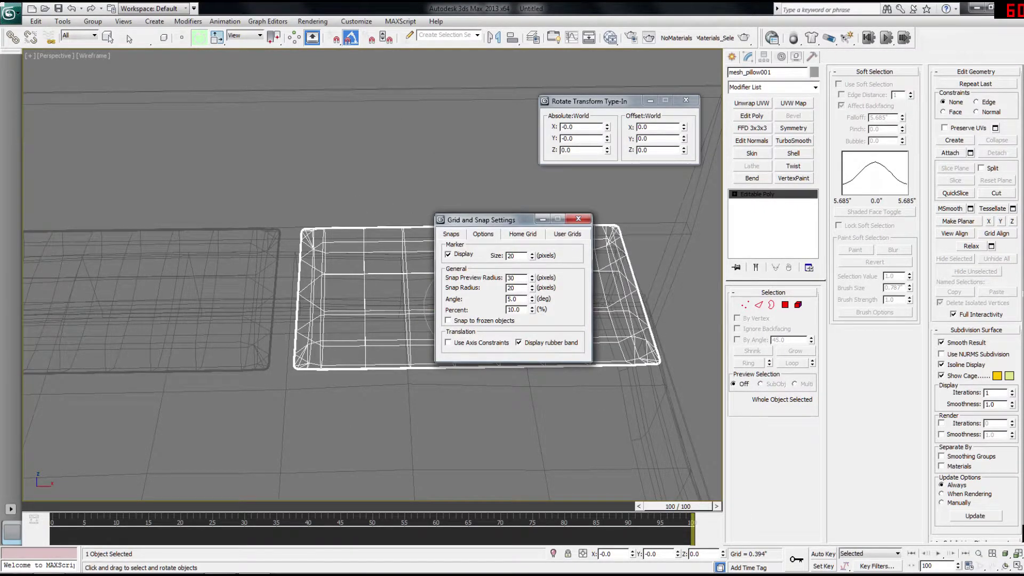
left_click(578, 218)
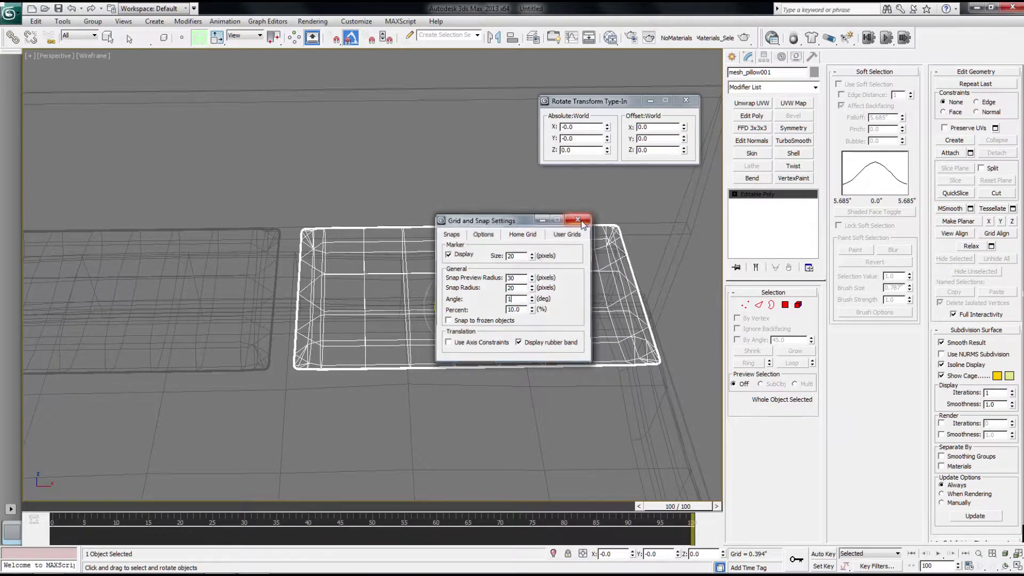
Step: Test a -5 degree Z rotation on the copied pillow and delete that copy
mouse_move(488, 331)
left_mouse_down()
mouse_move(498, 326)
mouse_move(478, 349)
mouse_move(482, 334)
left_mouse_up()
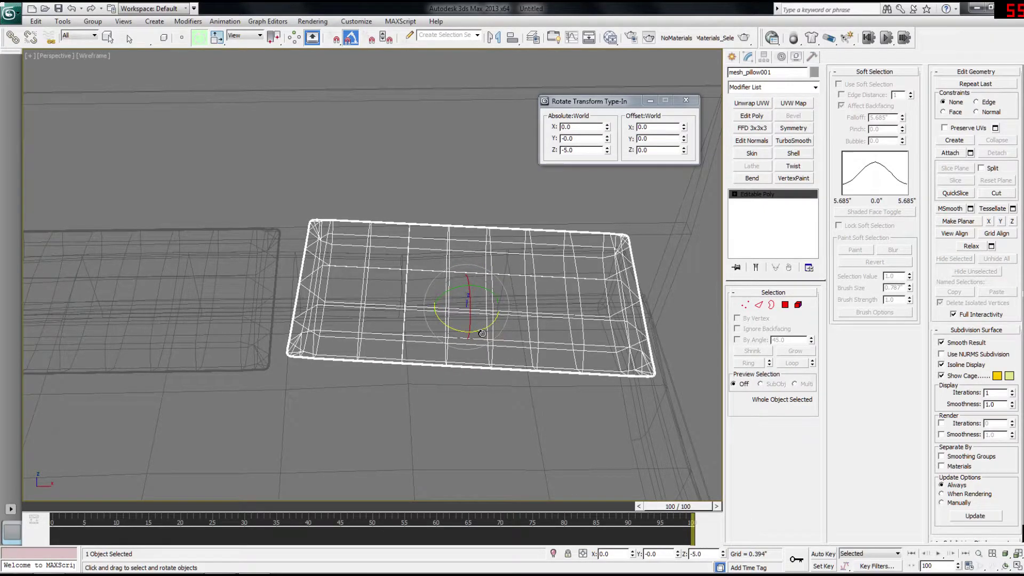
key("Delete")
Step: Clone the original pillow as one instance beside it on the mattress at about X 18.63"
left_click(207, 275)
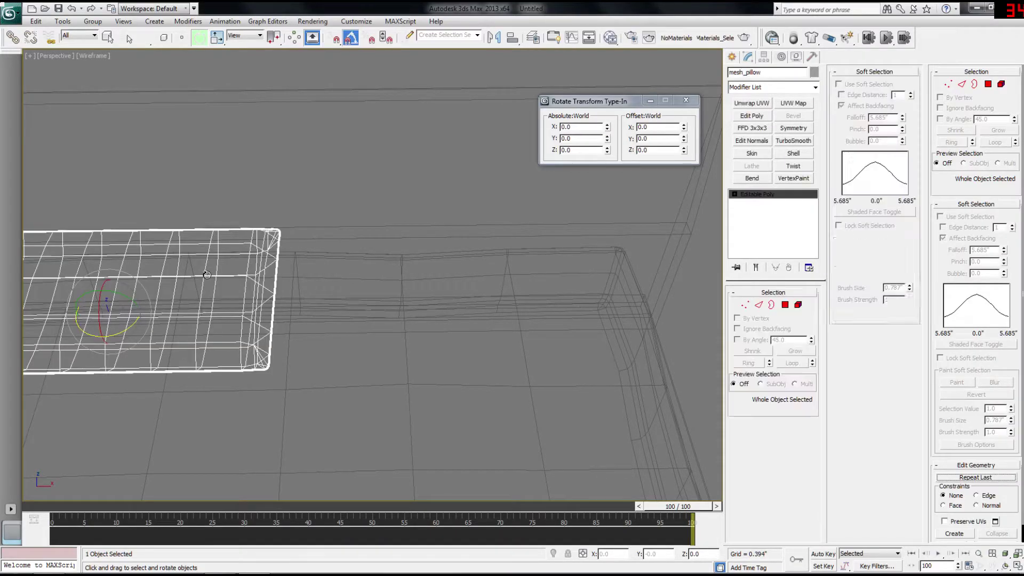
middle_click_drag(206, 276, 293, 269)
key("w")
left_click_drag(224, 303, 581, 291, "shift")
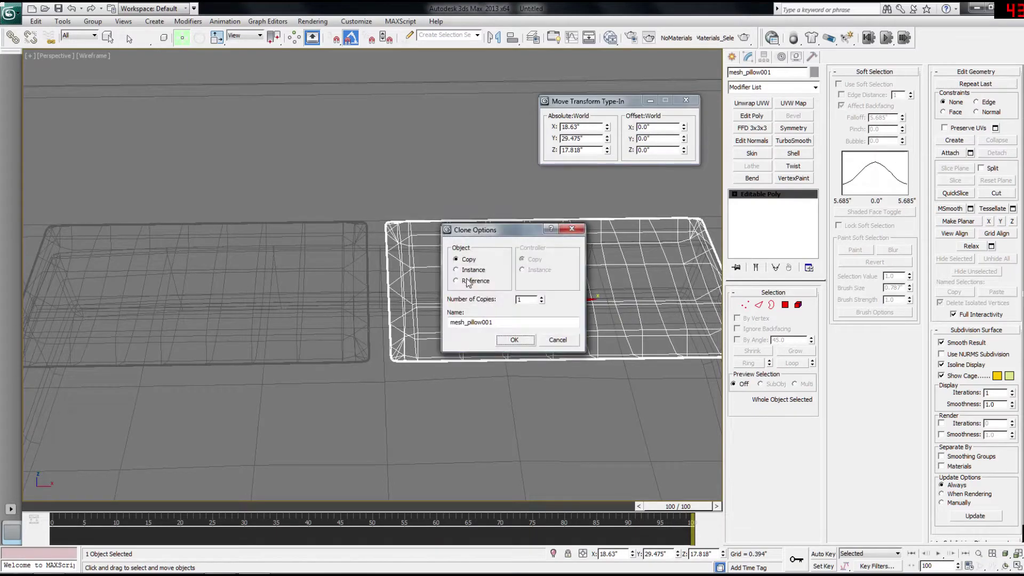
left_click(514, 340)
mouse_move(442, 292)
middle_mouse_down()
mouse_move(212, 301)
mouse_move(330, 291)
middle_mouse_up()
Step: Test the instance link by raising the cloned pillow's back-corner vertices to about Z 40.566", undo the move and leave vertex editing
key("1")
middle_click_drag(593, 329, 491, 333)
scroll(491, 333, "down", 3)
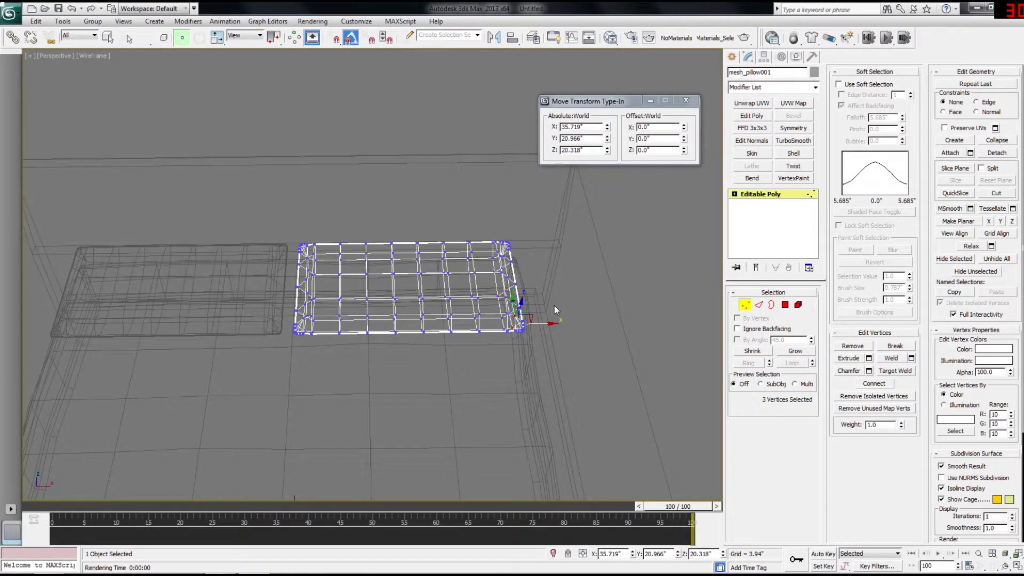
left_click_drag(465, 226, 616, 284)
middle_click_drag(499, 277, 505, 230, "alt")
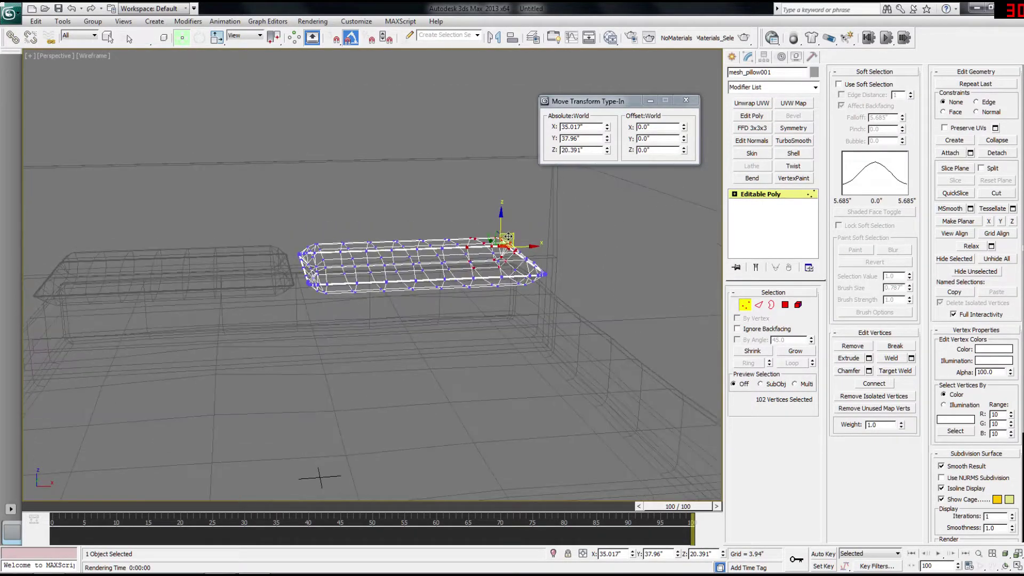
left_click_drag(501, 219, 505, 100)
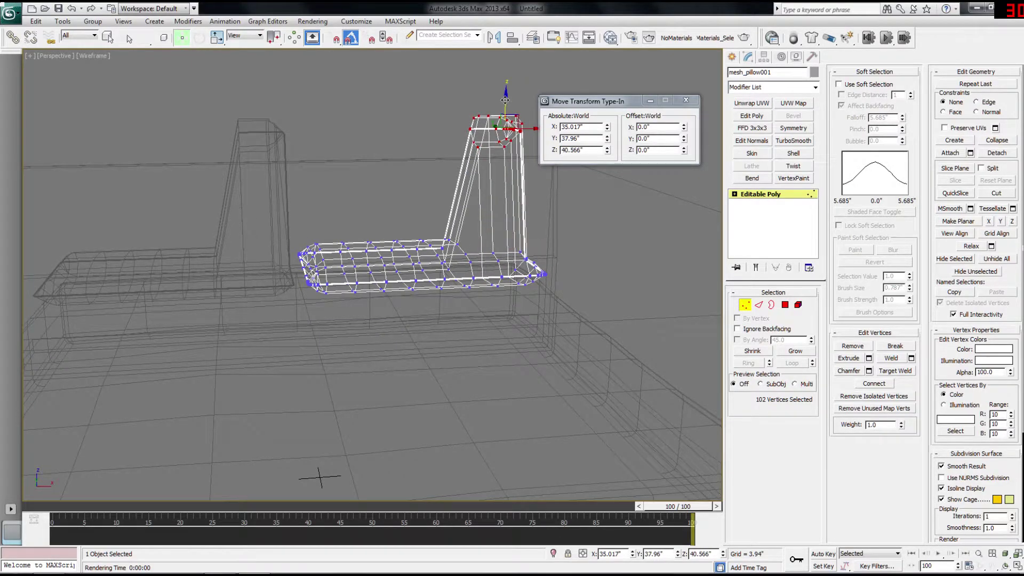
middle_click_drag(384, 158, 618, 200, "alt")
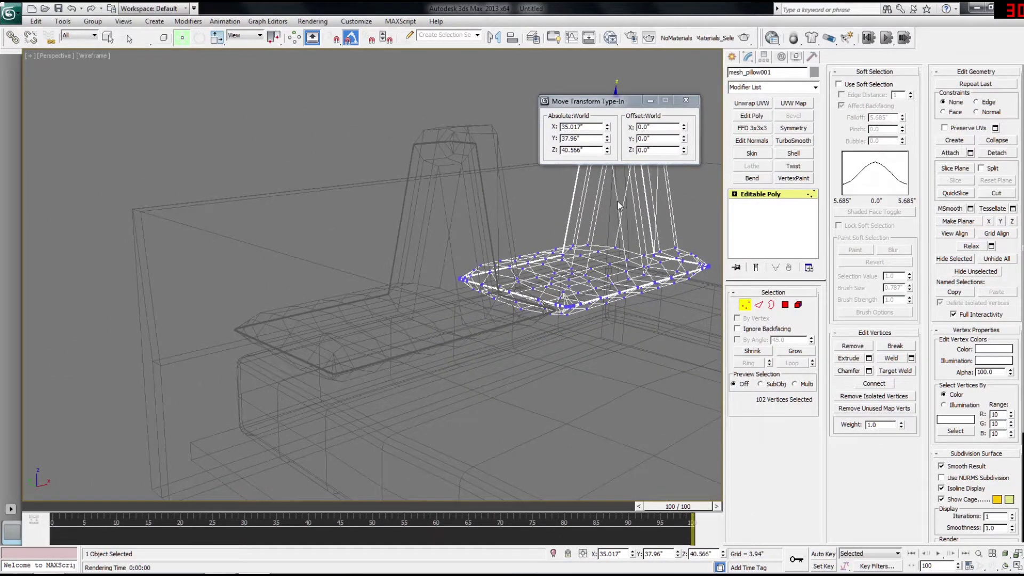
middle_click_drag(483, 274, 446, 281, "alt")
key("ctrl+z")
left_click(762, 194)
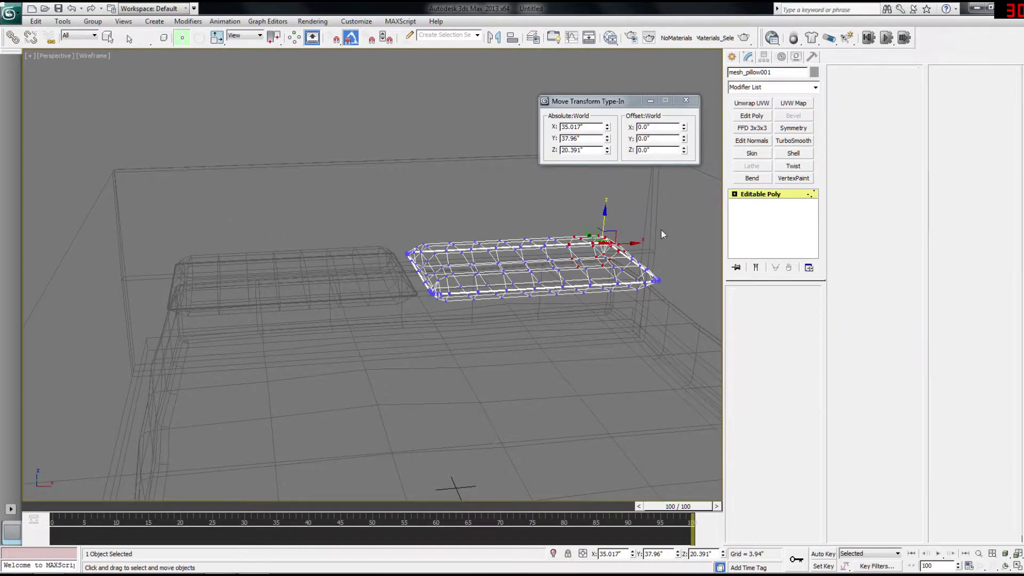
middle_click_drag(539, 277, 524, 329, "alt")
scroll(523, 328, "up", 3)
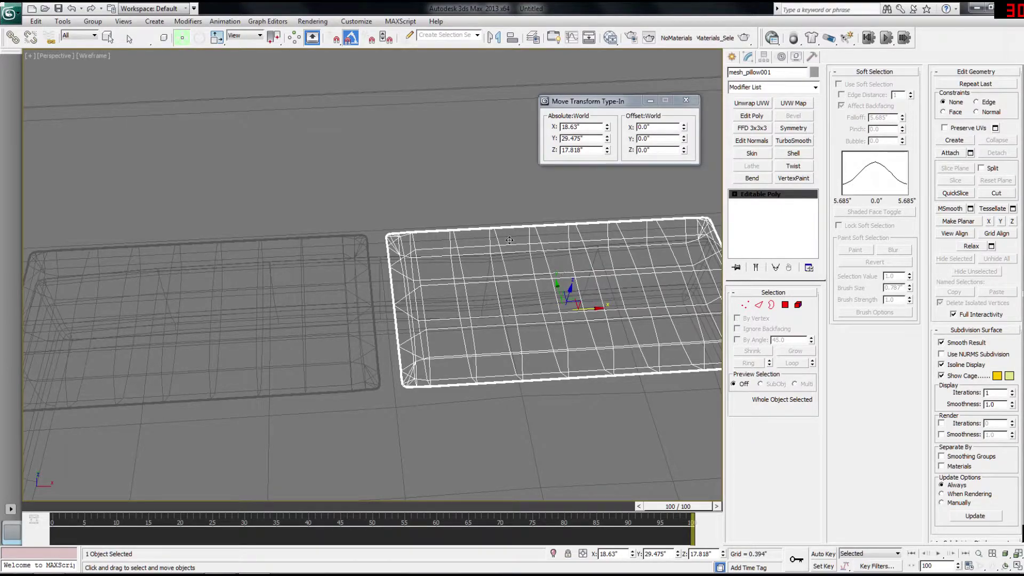
middle_click_drag(500, 275, 422, 268)
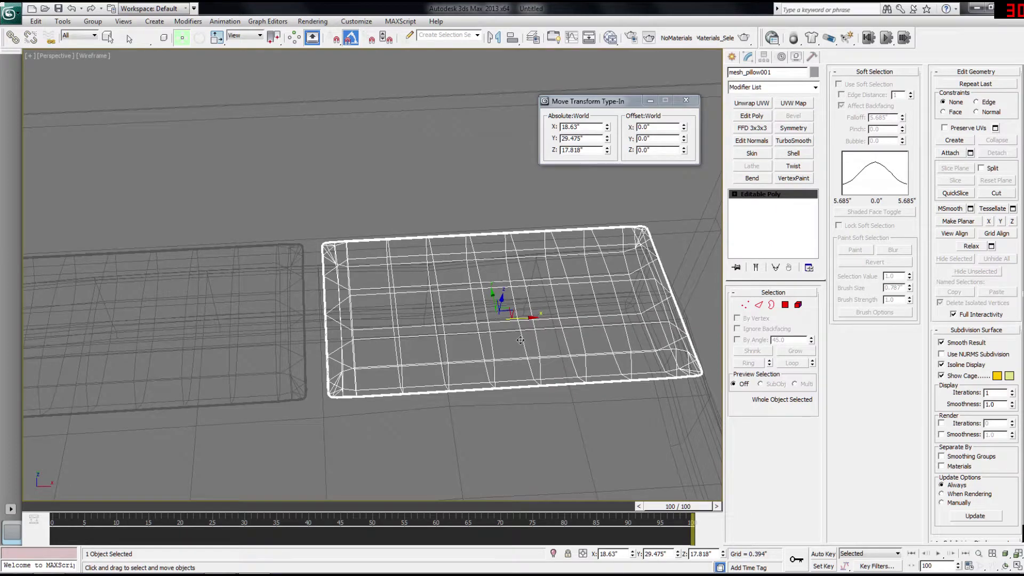
middle_click_drag(196, 316, 299, 296)
scroll(246, 302, "down", 3)
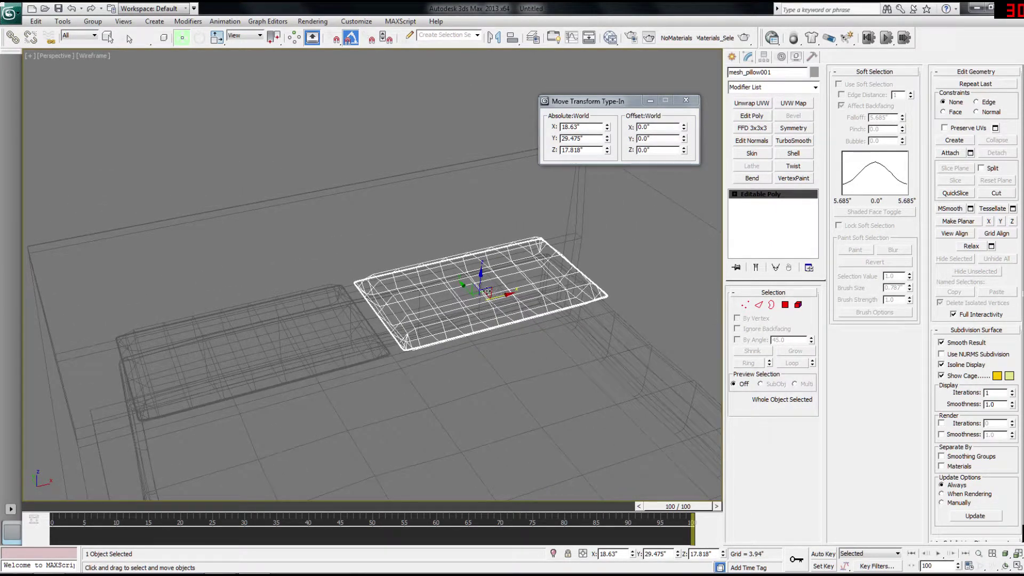
left_click(319, 325)
left_click(322, 322)
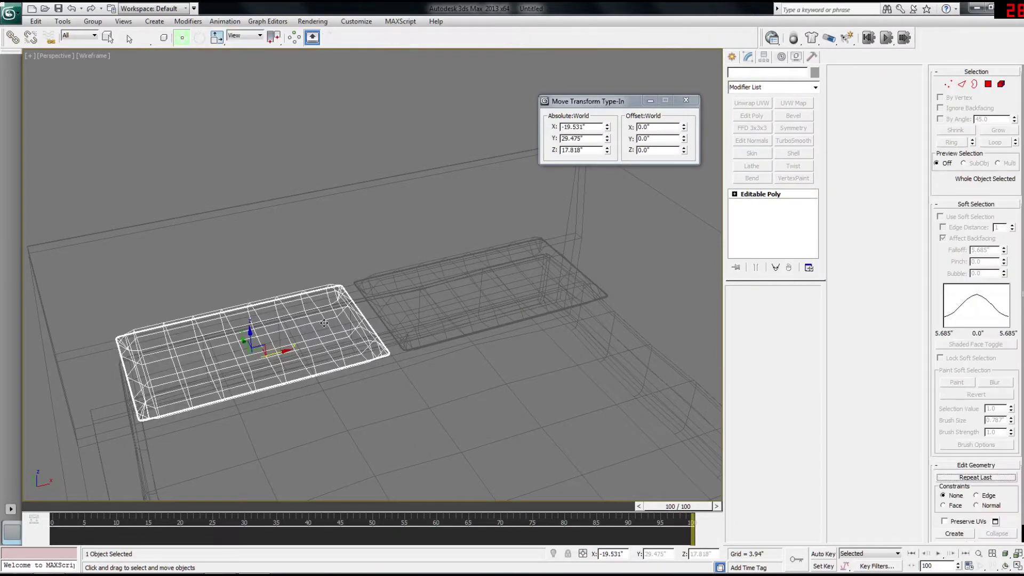
left_click(415, 302)
left_click(427, 297)
Step: Rotate the cloned pillow -4 degrees about Z and turn the original pillow slightly as well
middle_click_drag(427, 297, 462, 310, "alt")
scroll(424, 319, "up", 3)
middle_click_drag(543, 315, 536, 313, "alt")
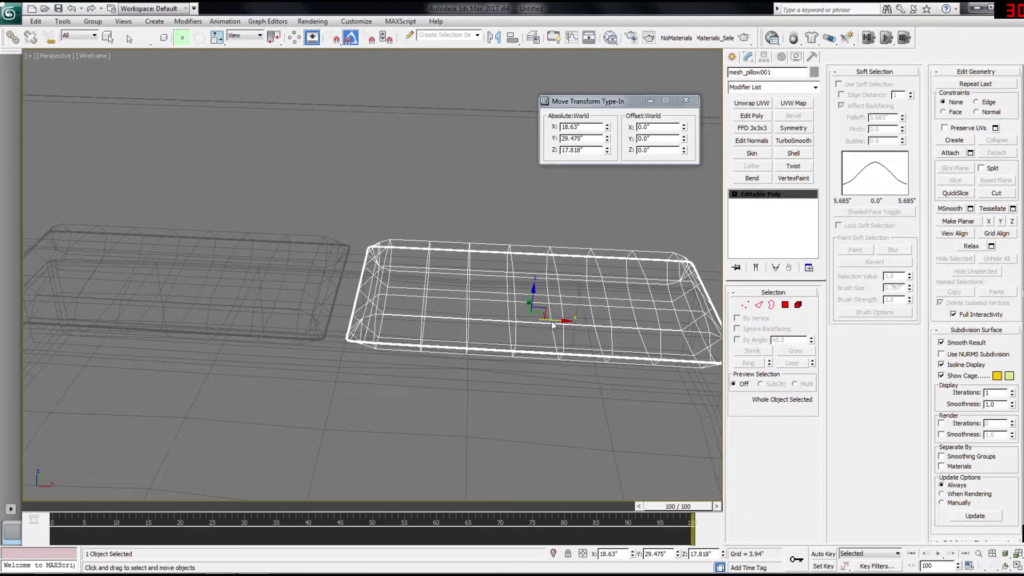
key("e")
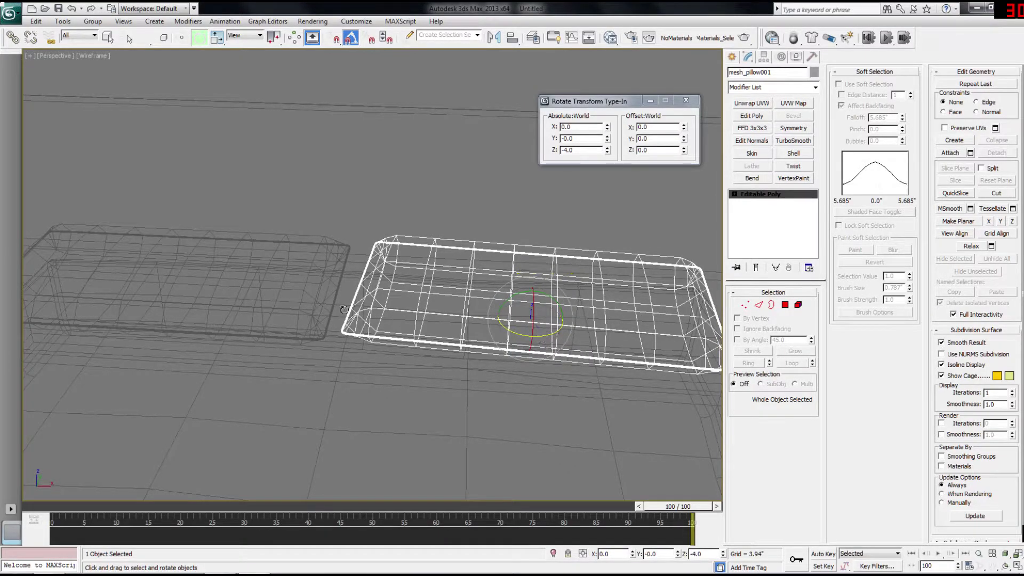
left_click(302, 308)
left_click_drag(185, 315, 187, 311)
Step: Shift the cloned pillow and the original pillow slightly along Y away from the headboard
scroll(189, 311, "down", 3)
middle_click_drag(189, 311, 295, 234, "alt")
left_click(299, 193)
middle_click_drag(299, 192, 316, 176, "alt")
key("w")
left_click_drag(288, 169, 293, 167)
left_click(295, 253)
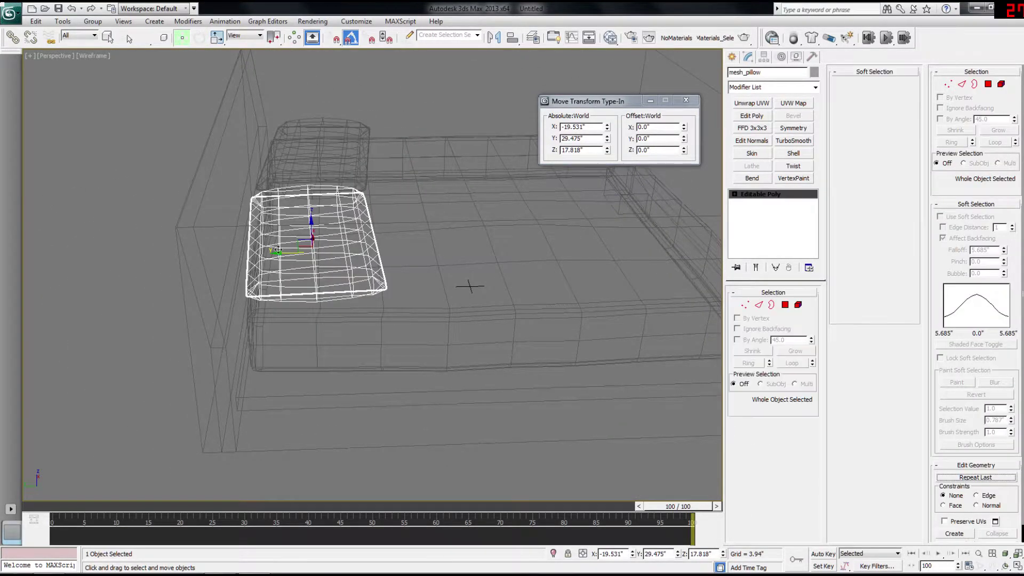
left_click_drag(295, 253, 300, 253)
Step: Create a plane about 79.888" long and 83.905" wide on the floor beside the bed
middle_click_drag(677, 173, 573, 208, "alt")
scroll(573, 208, "down", 3)
left_click(642, 216)
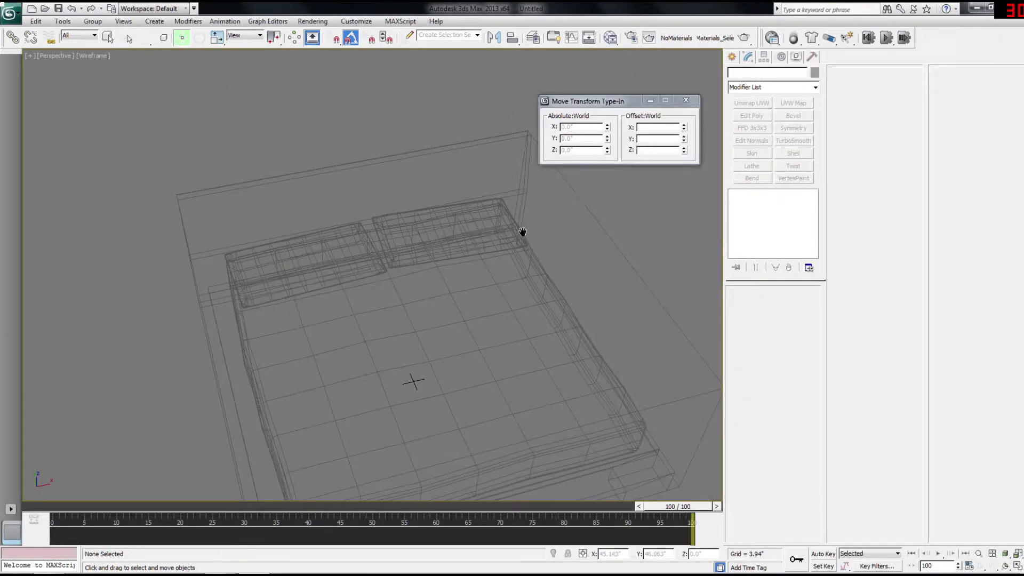
scroll(521, 231, "down", 4)
left_click(733, 58)
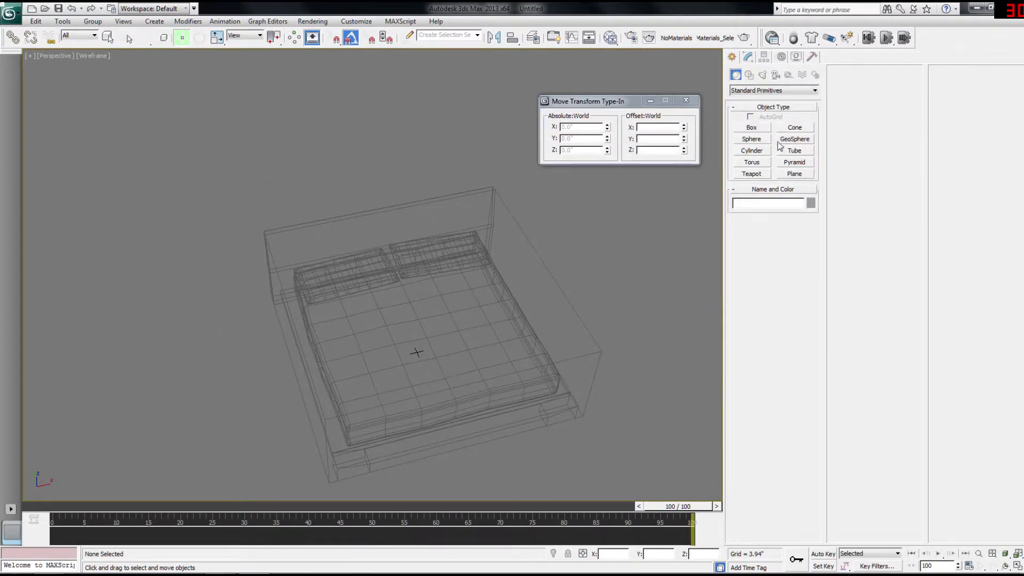
left_click(795, 174)
left_click_drag(57, 328, 317, 494)
middle_click_drag(203, 398, 255, 356)
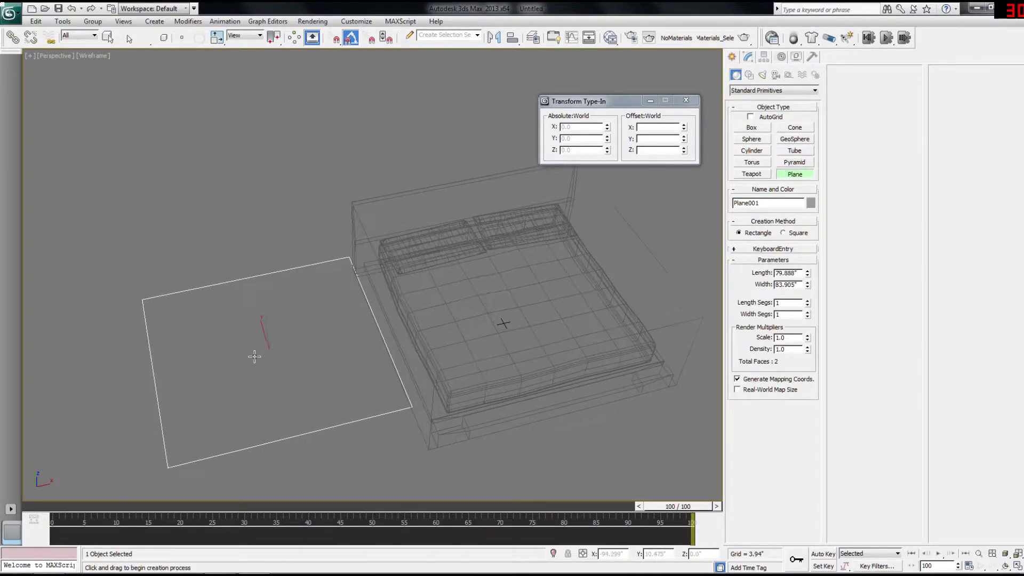
Step: Move the plane away from the bed to about X -97.609", Y 12.9" and open its parameters
scroll(255, 356, "up", 6)
key("w")
left_click_drag(345, 369, 316, 368)
left_click(749, 59)
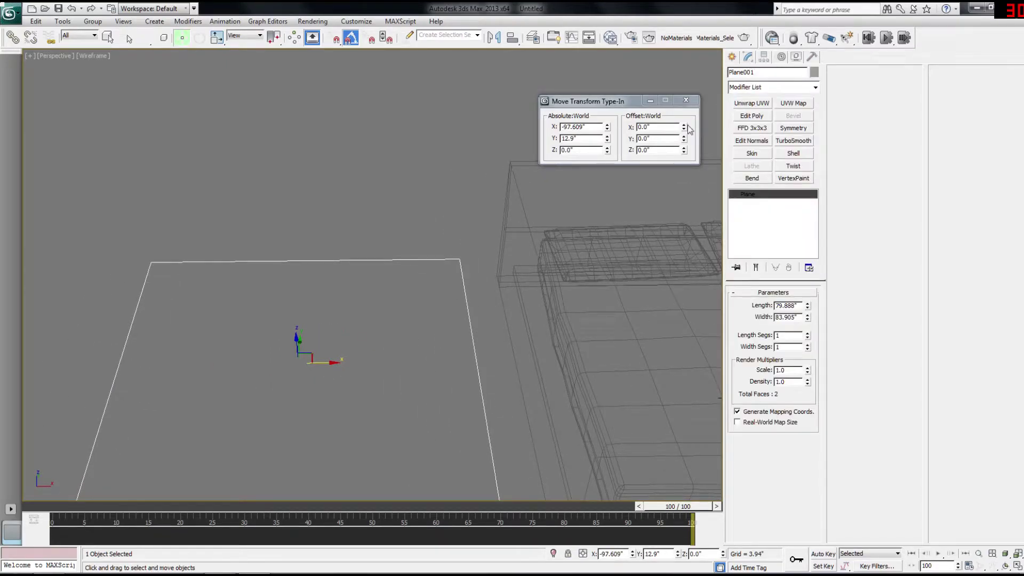
Step: Set the plane's length to 102" and its width to 90"
mouse_move(121, 564)
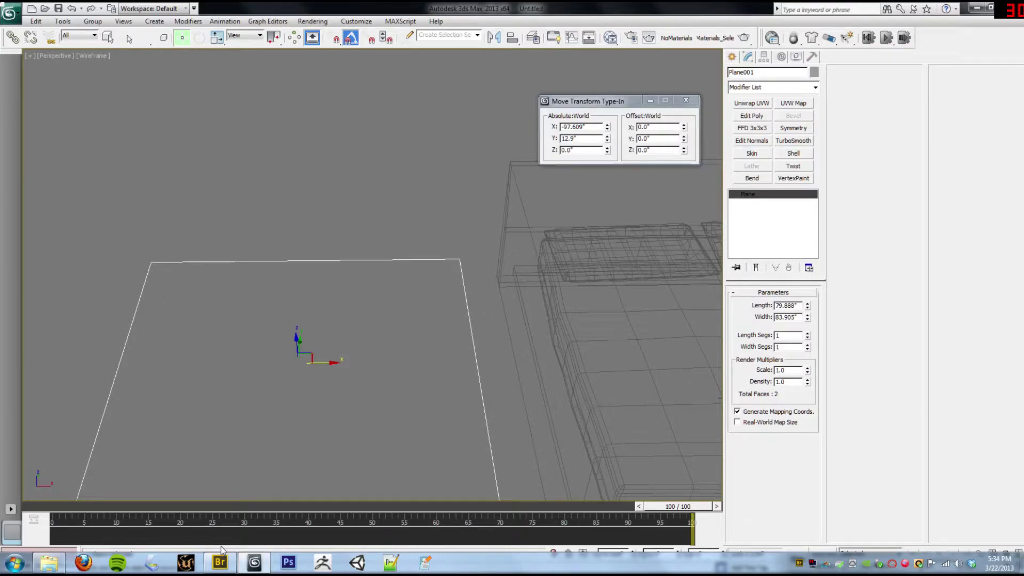
left_click(220, 565)
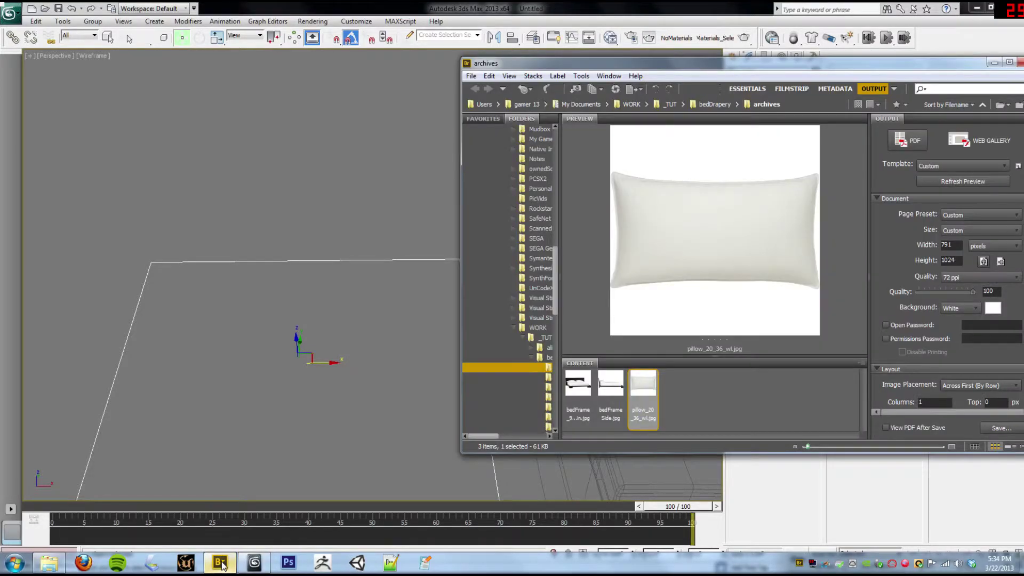
left_click(220, 565)
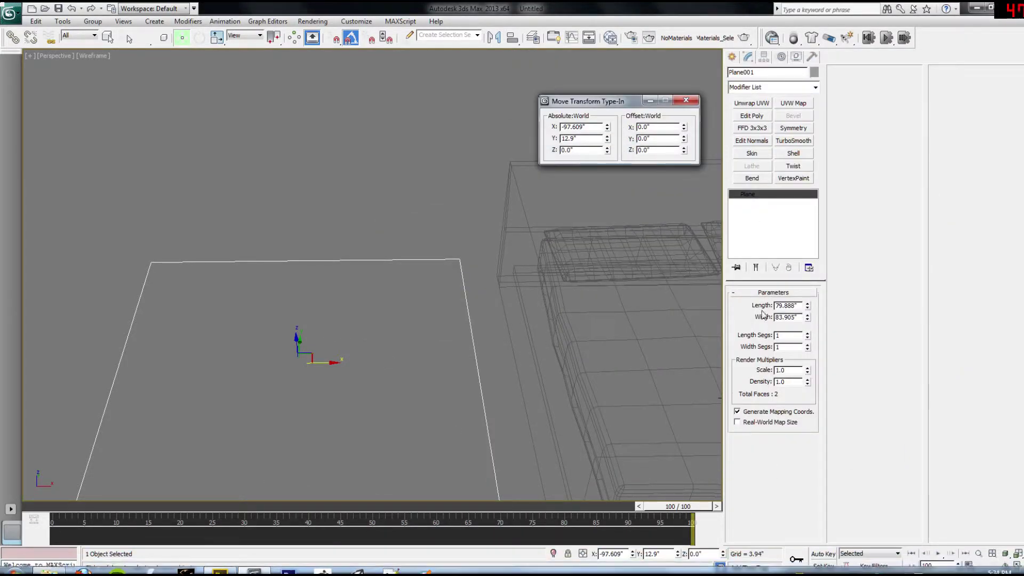
left_click_drag(799, 306, 748, 311)
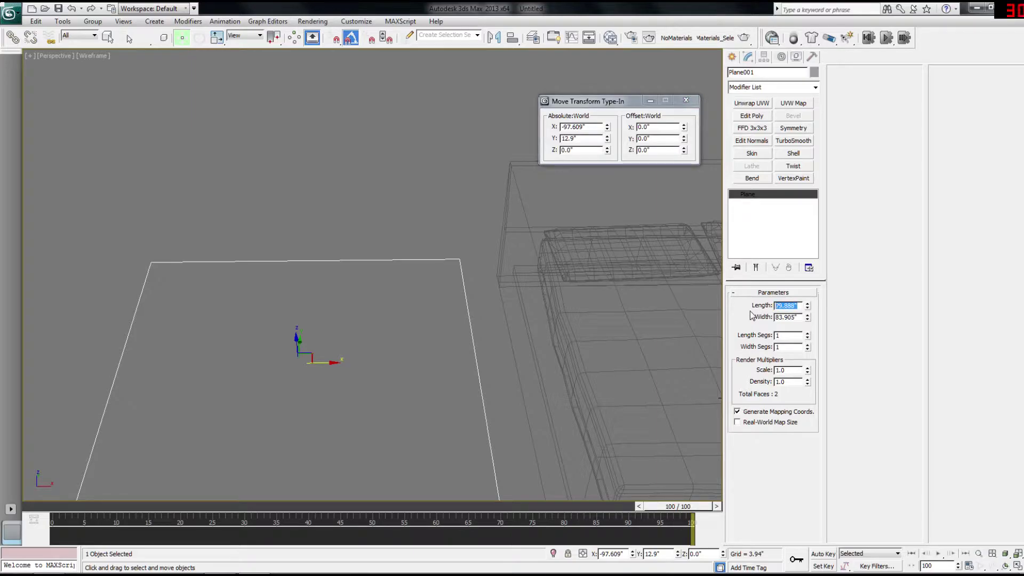
type("102")
key("Return")
key("Tab")
key("Return")
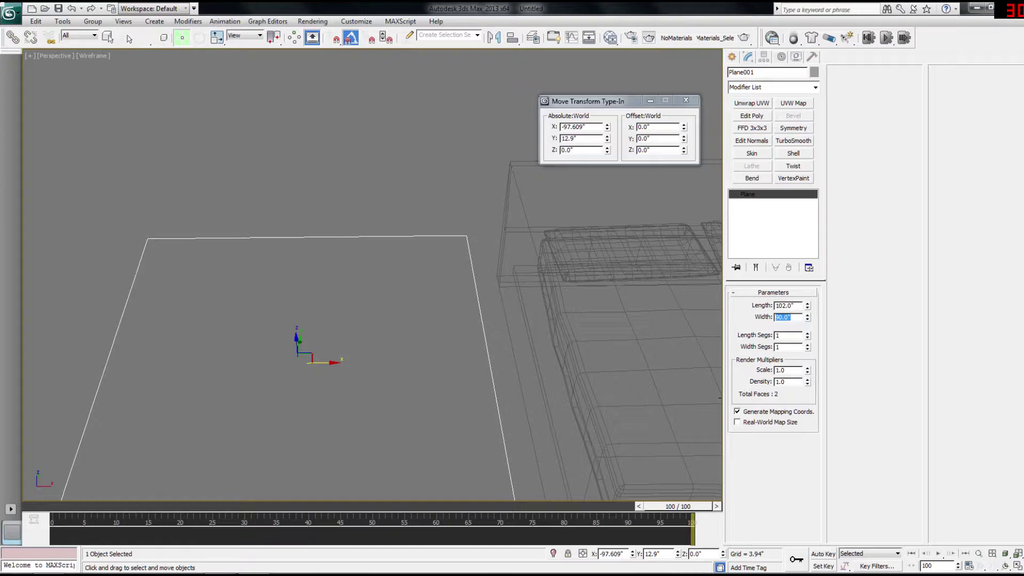
Step: Enlarge the plane to a length of 106" and a width of 94"
middle_click_drag(524, 272, 427, 392, "alt")
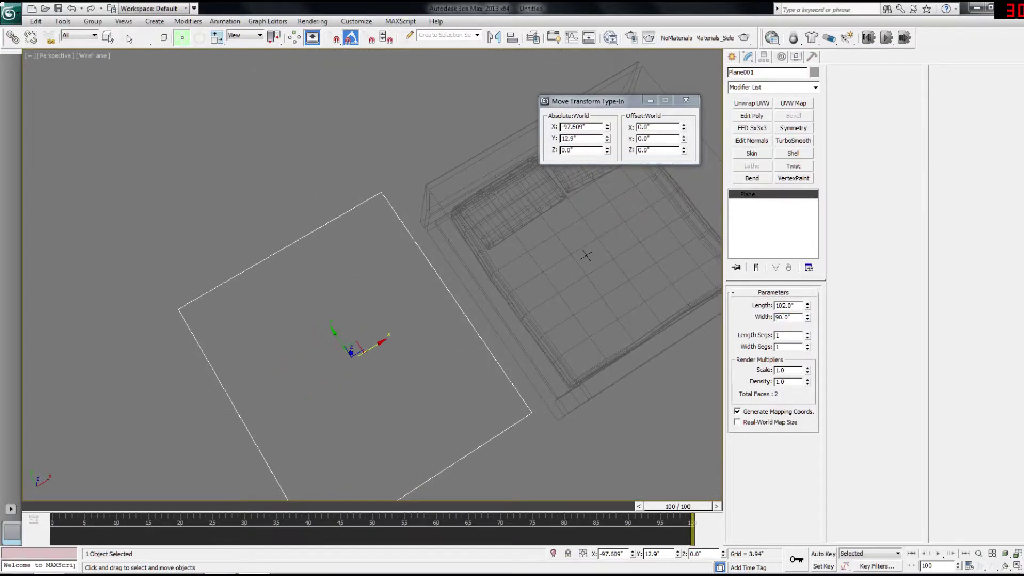
type("106")
key("Tab")
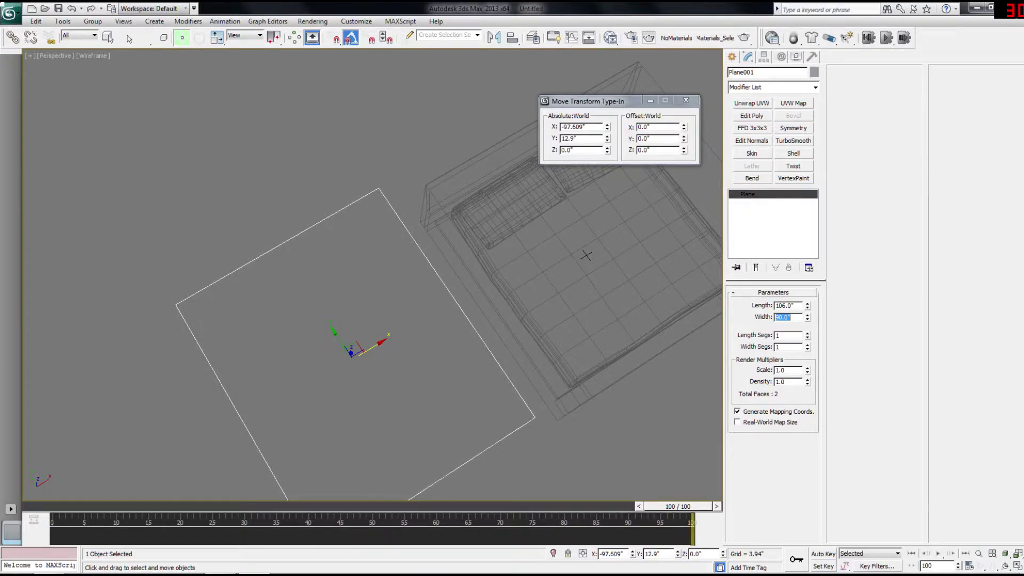
type("94")
key("Return")
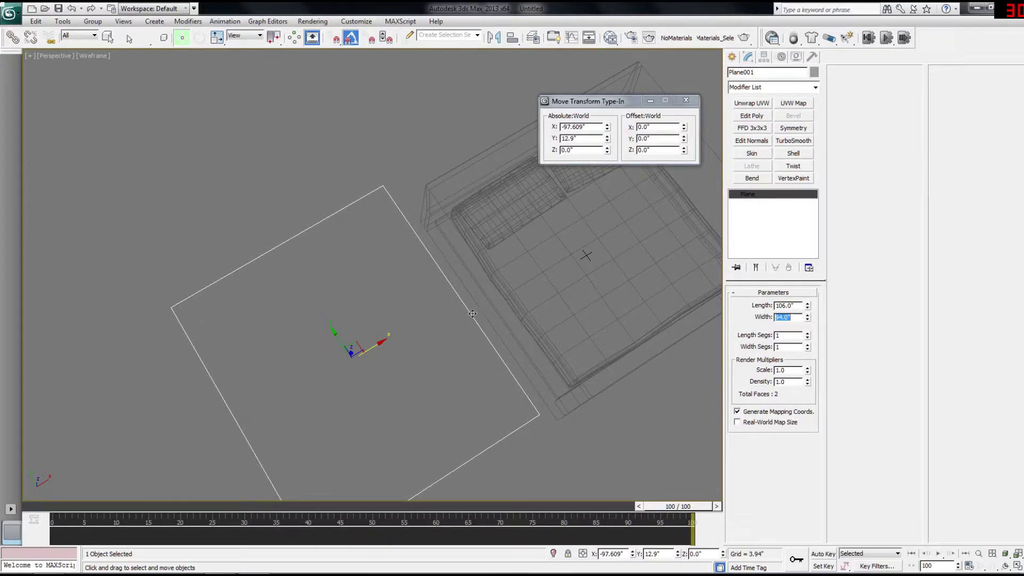
Step: Move the plane clear of the bed to about X -106.884", Y -9.076"
left_click_drag(356, 349, 366, 411)
middle_click_drag(438, 352, 422, 175, "alt")
scroll(427, 247, "up", 2)
scroll(423, 175, "down", 2)
scroll(423, 175, "up", 2)
left_click(753, 104)
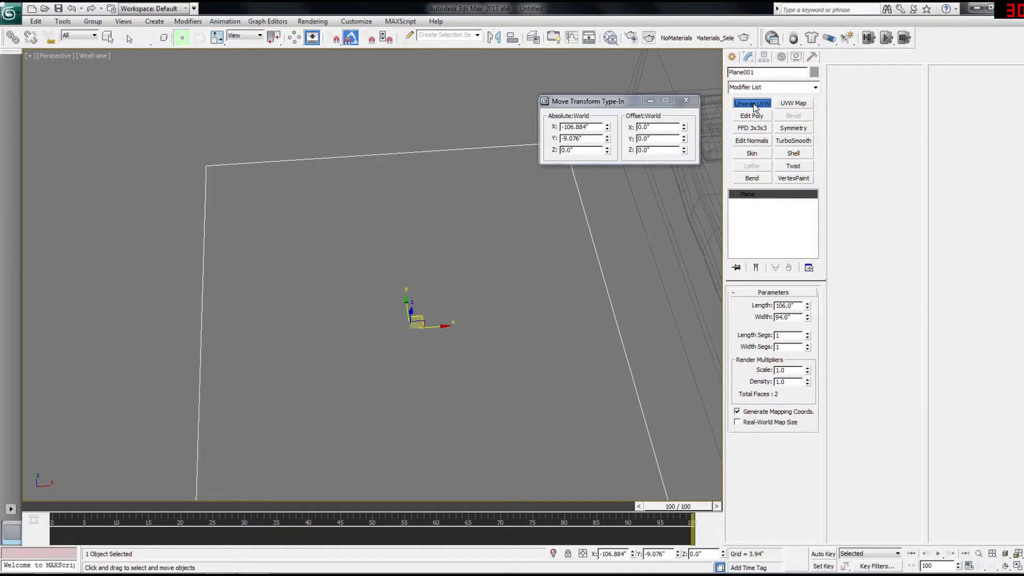
left_click(774, 422)
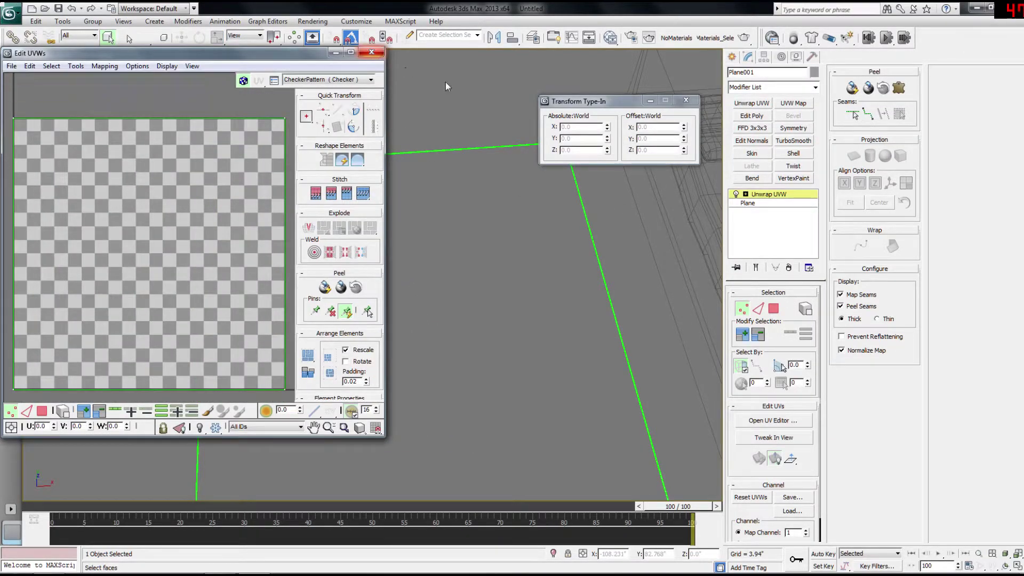
left_click(372, 53)
left_click(789, 267)
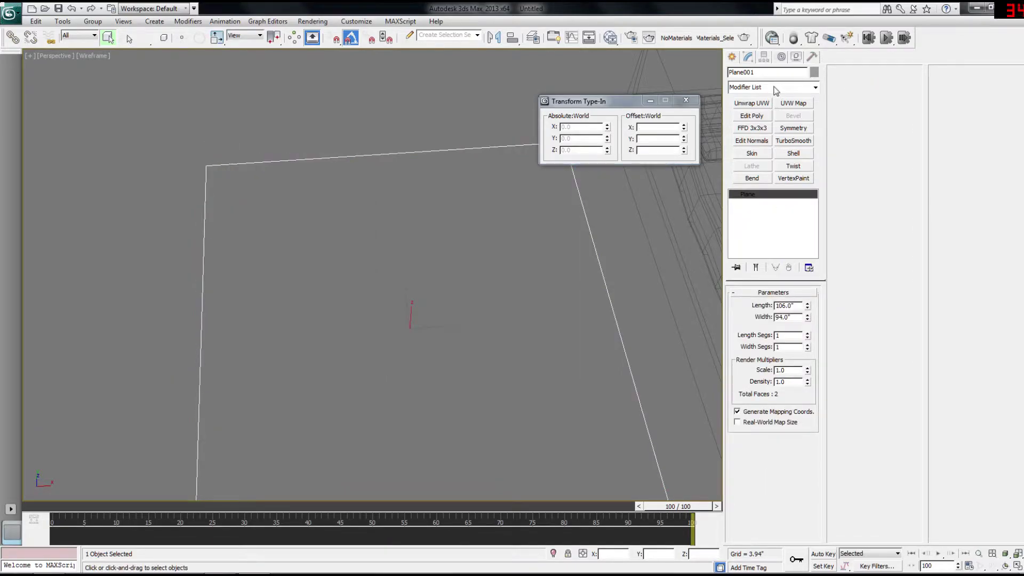
Step: Add an Unwrap UVW modifier to the plane and open its UV editor
left_click(768, 89)
scroll(798, 307, "down", 8)
scroll(756, 297, "up", 1)
scroll(756, 297, "down", 10)
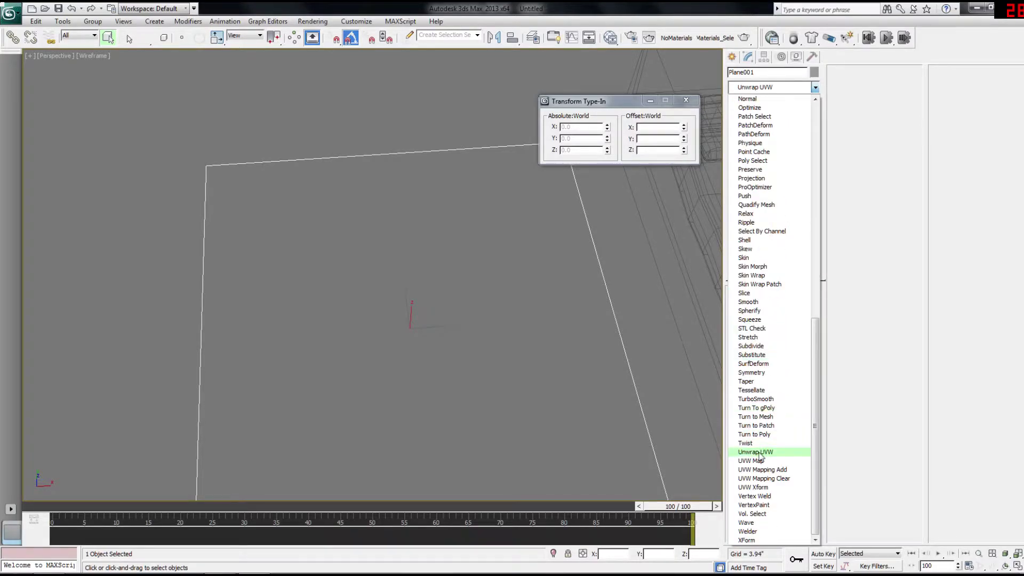
left_click(760, 453)
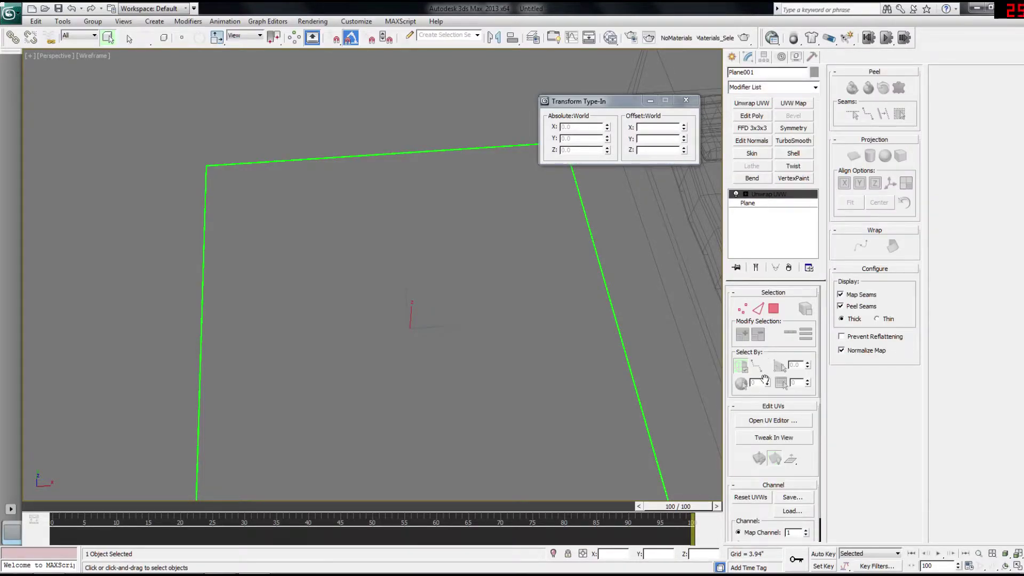
left_click(783, 422)
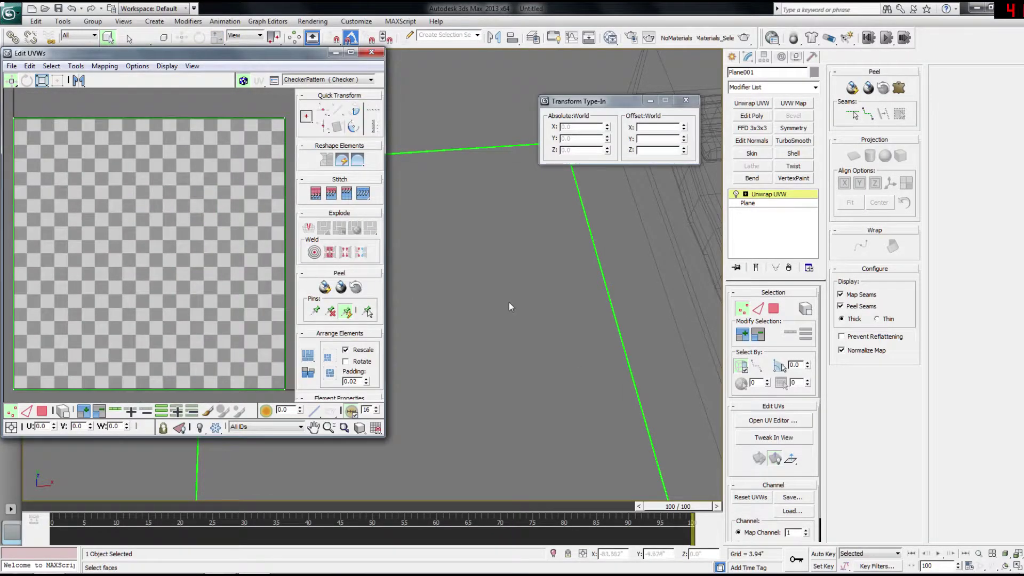
Step: Flatten-map the plane's face with a 45.0 face angle threshold and 0.02 spacing
key("3")
left_click(515, 263)
middle_click_drag(515, 262, 574, 281)
scroll(567, 275, "down", 3)
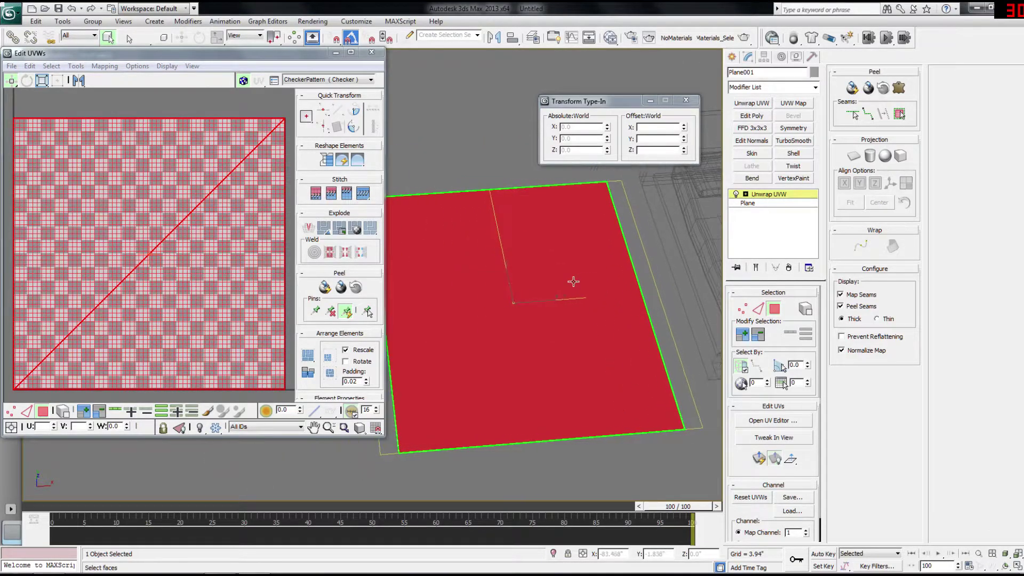
left_click(101, 67)
left_click(62, 79)
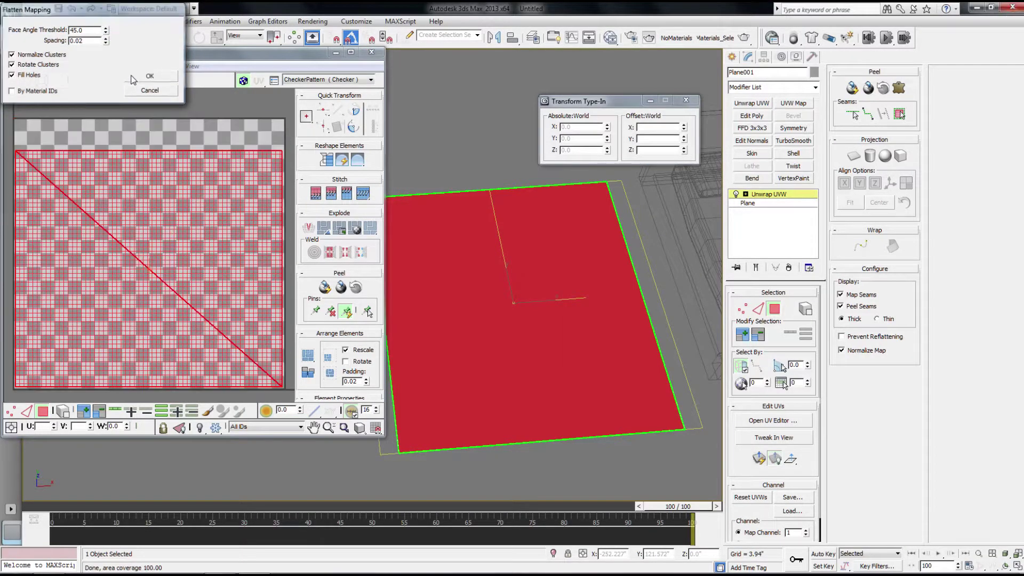
left_click(132, 74)
Step: Select the upper-left UV vertex and the UV face to examine how the layout corresponds to the plane
middle_click_drag(128, 178, 159, 186)
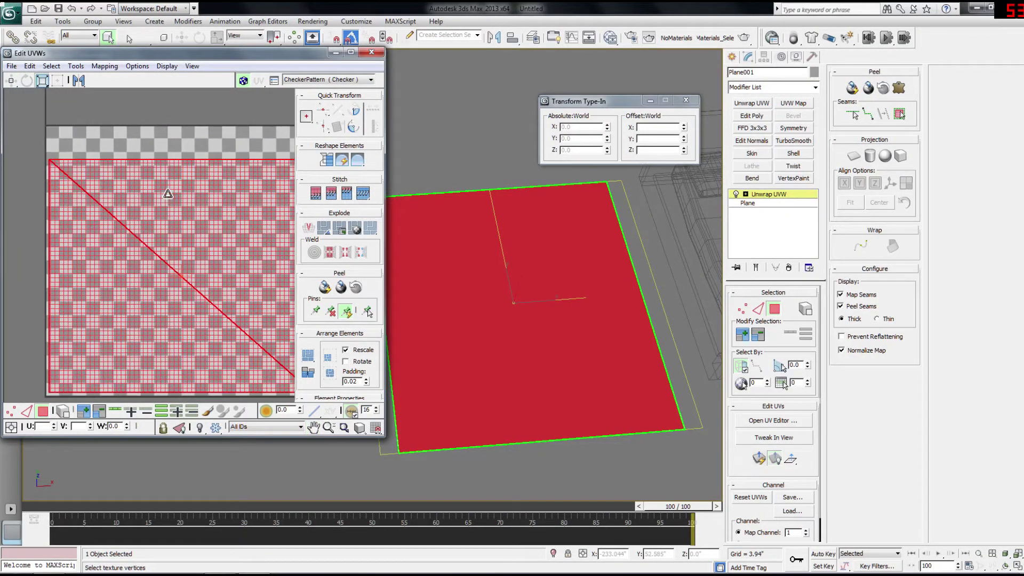
scroll(160, 187, "down", 2)
key("1")
left_click_drag(43, 147, 107, 190)
middle_click_drag(397, 244, 459, 250)
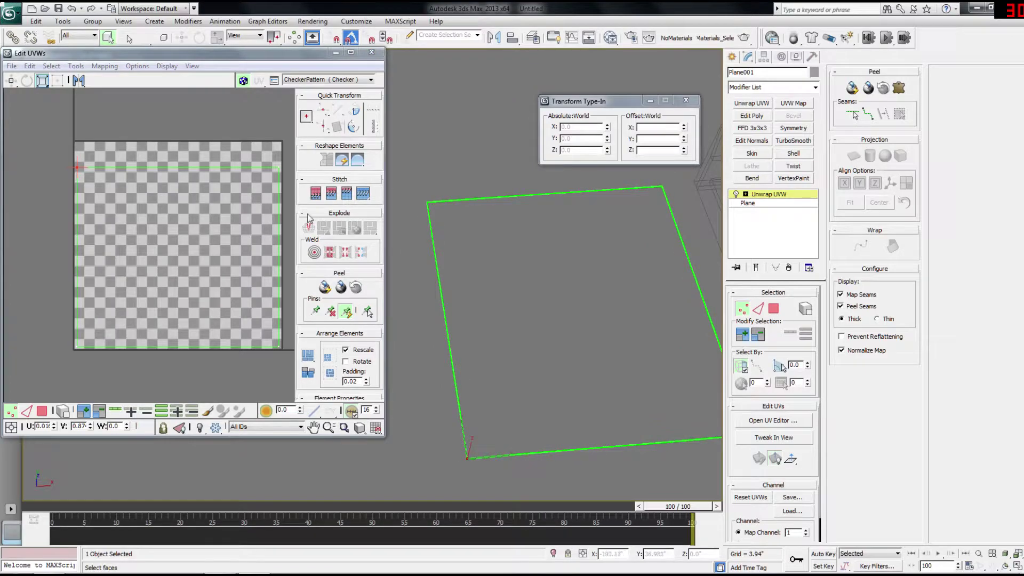
key("3")
left_click_drag(44, 150, 264, 261)
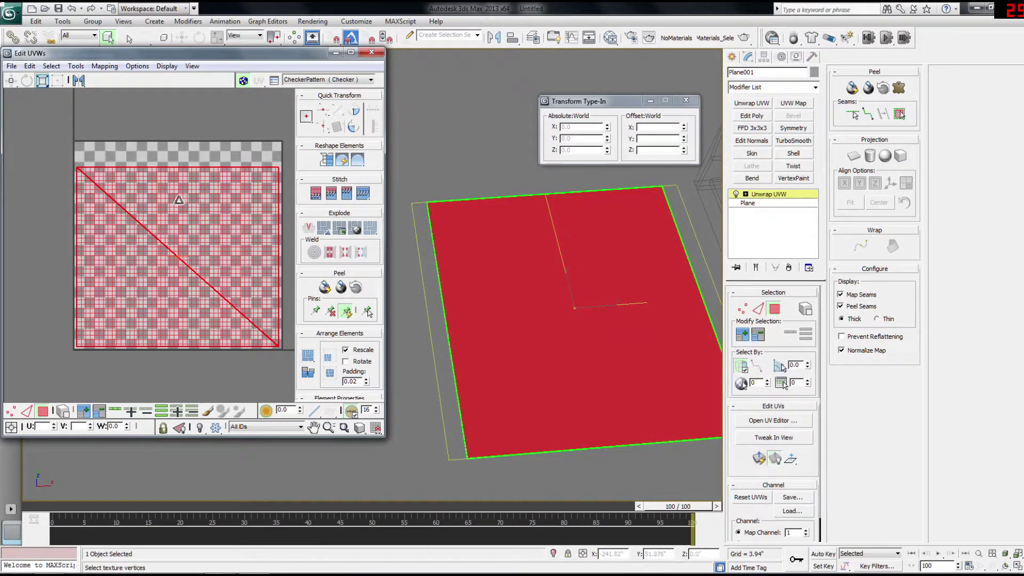
key("1")
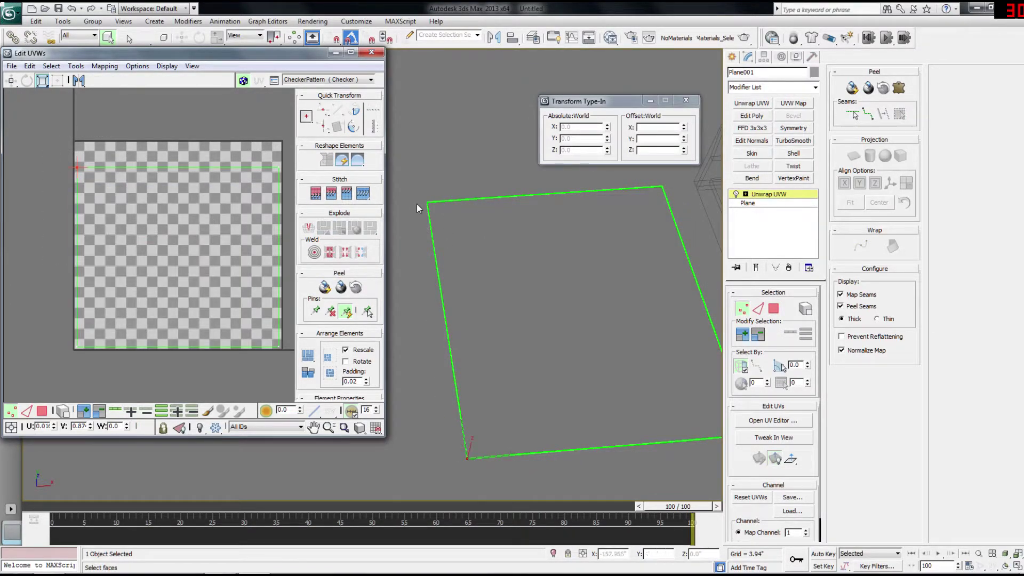
Step: Hide the map seams and reselect the upper-left UV vertex to identify its matching corner on the plane
left_click(841, 295)
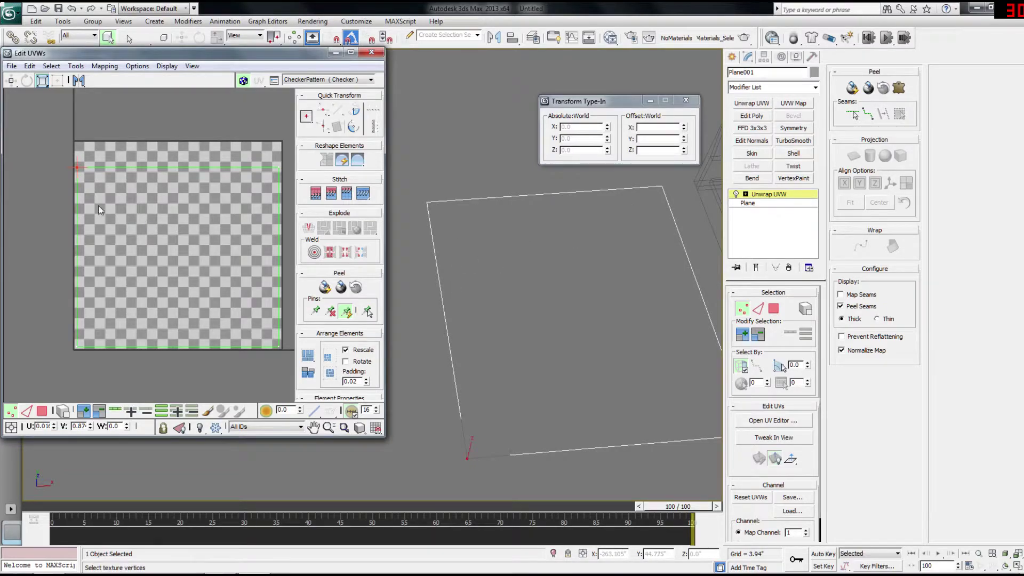
key("3")
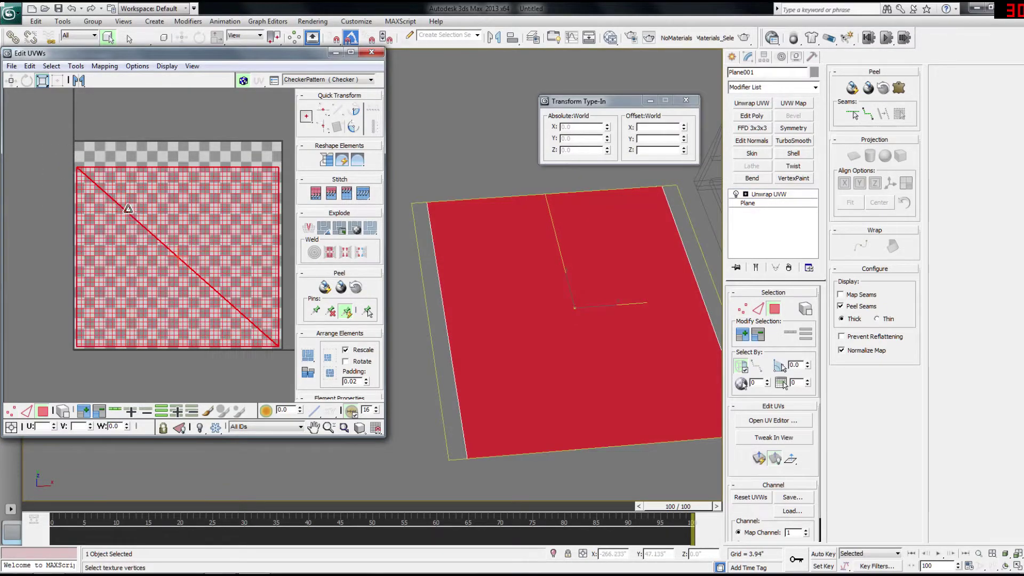
key("1")
left_click_drag(45, 148, 102, 188)
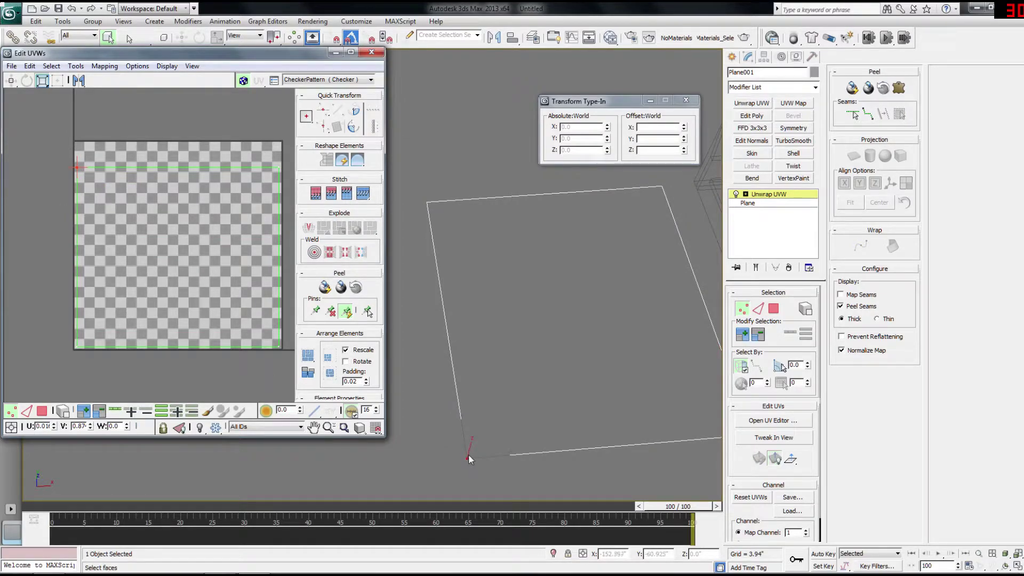
Step: Rotate the plane's UV shell a quarter turn and fit it upright inside the UV square
key("3")
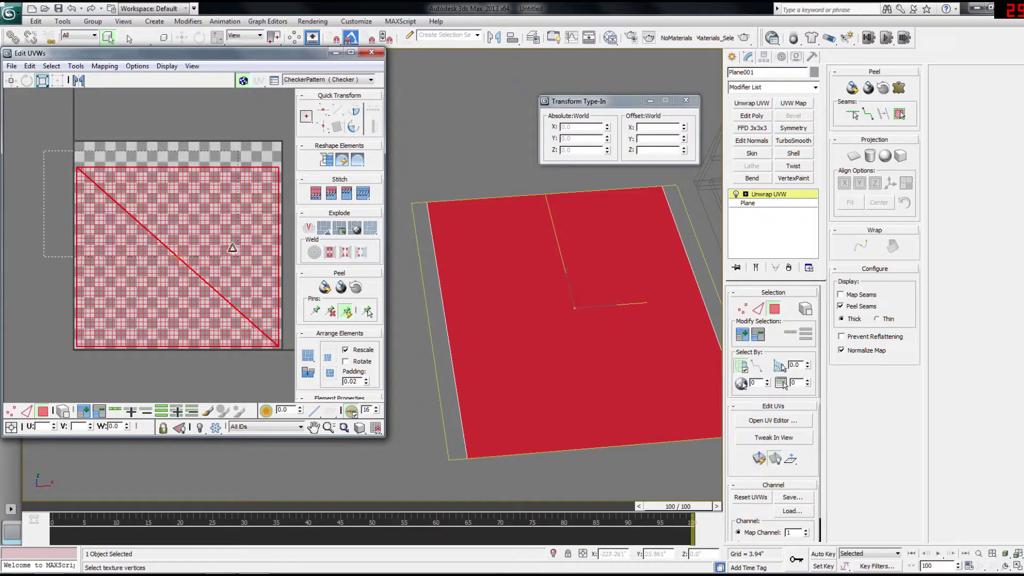
left_click_drag(178, 204, 271, 251)
key("w")
left_click_drag(221, 227, 223, 216)
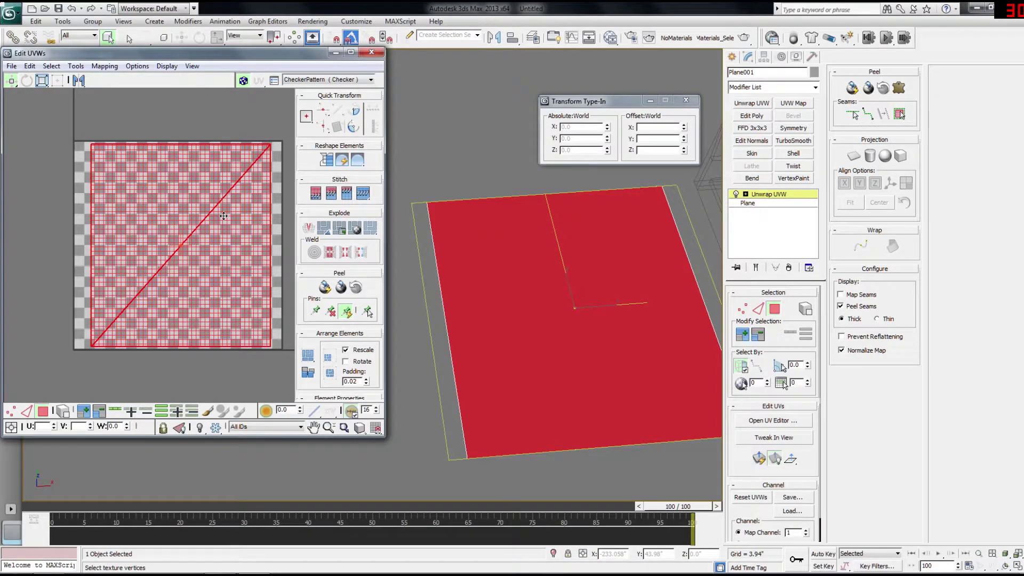
Step: Select the rotated shell's upper-left UV vertex to check which plane corner it matches
middle_click_drag(588, 226, 491, 250)
key("1")
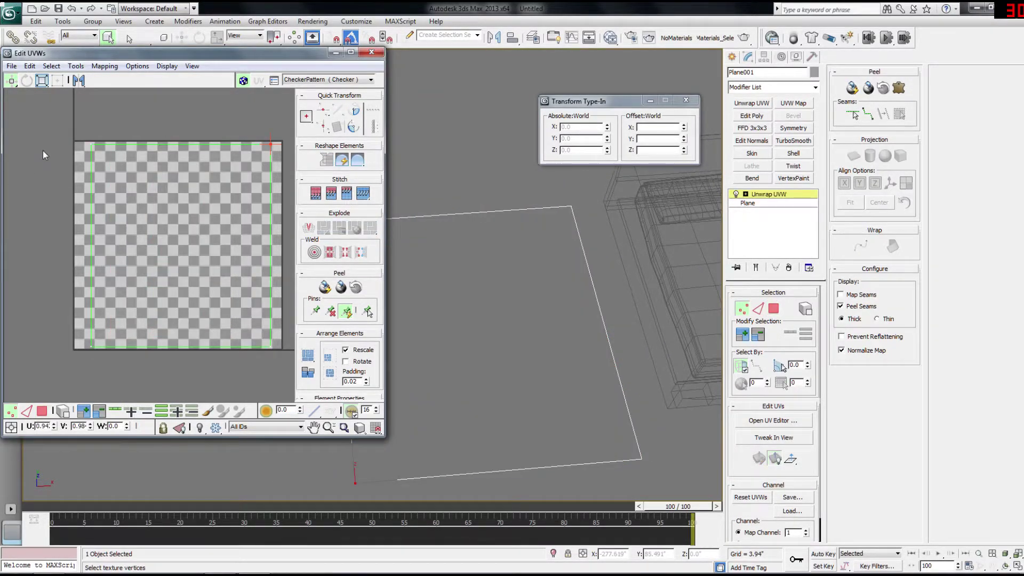
left_click_drag(137, 167, 141, 170)
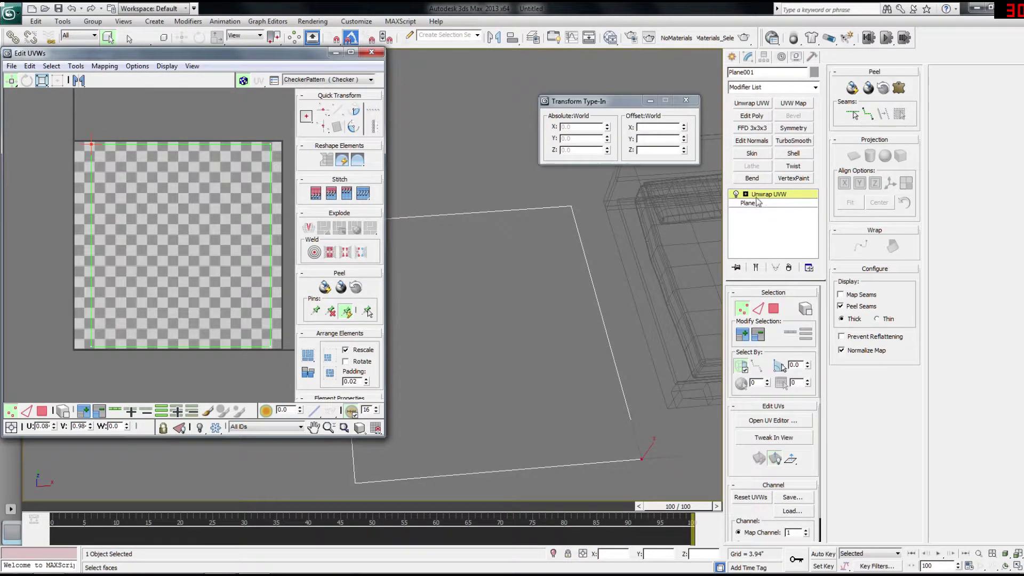
Step: Convert the unwrapped plane to an Editable Poly
middle_click_drag(558, 283, 596, 263)
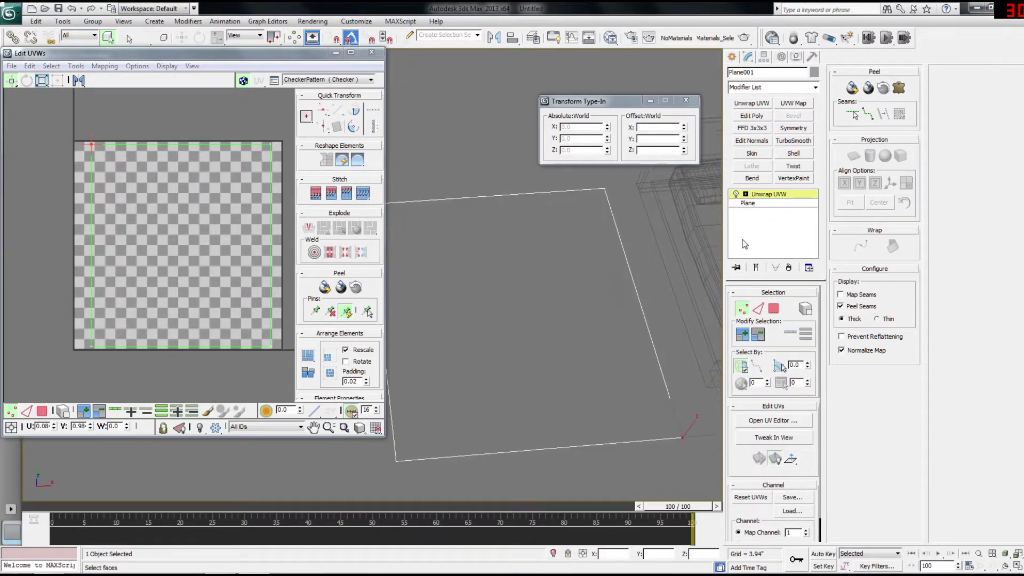
right_click(587, 256)
mouse_move(640, 358)
left_click(704, 369)
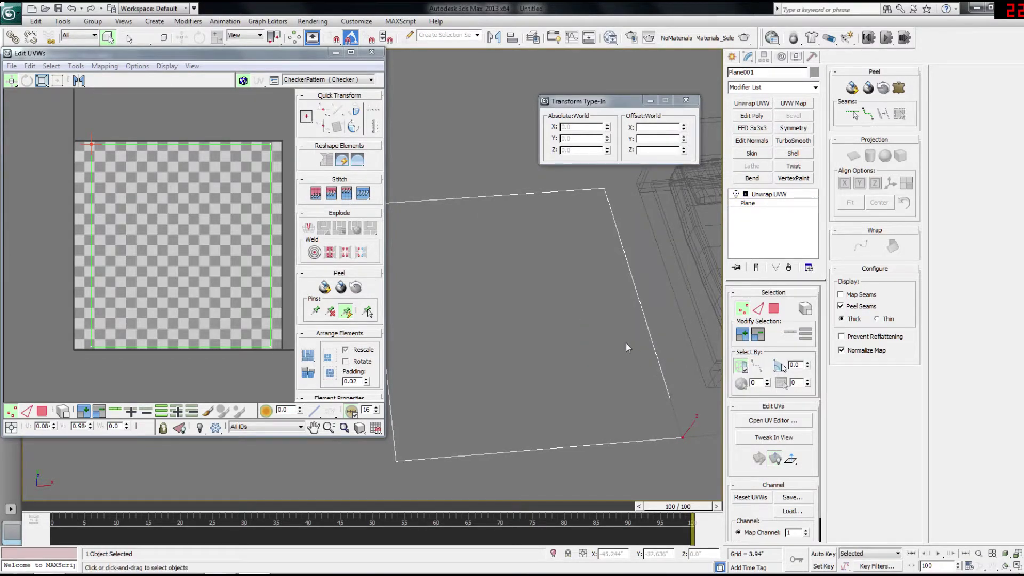
Step: Rotate the plane 90 degrees about Z beside the bed
middle_click_drag(626, 340, 516, 376)
scroll(503, 359, "down", 3)
key("e")
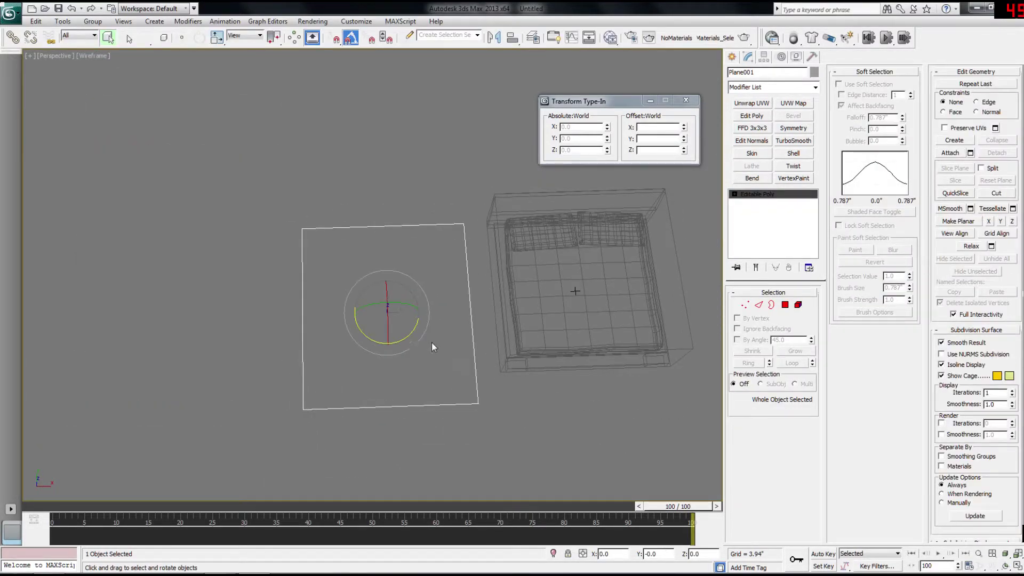
left_click_drag(405, 338, 505, 309)
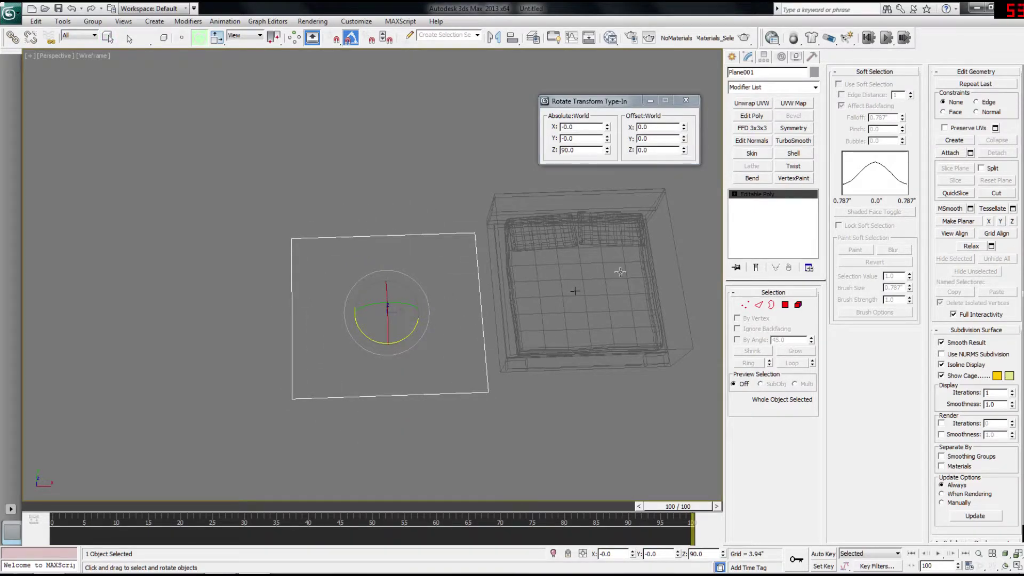
Step: Add a new Unwrap UVW modifier to the rotated plane, hide its map seams, and open the UV editor
left_click(751, 103)
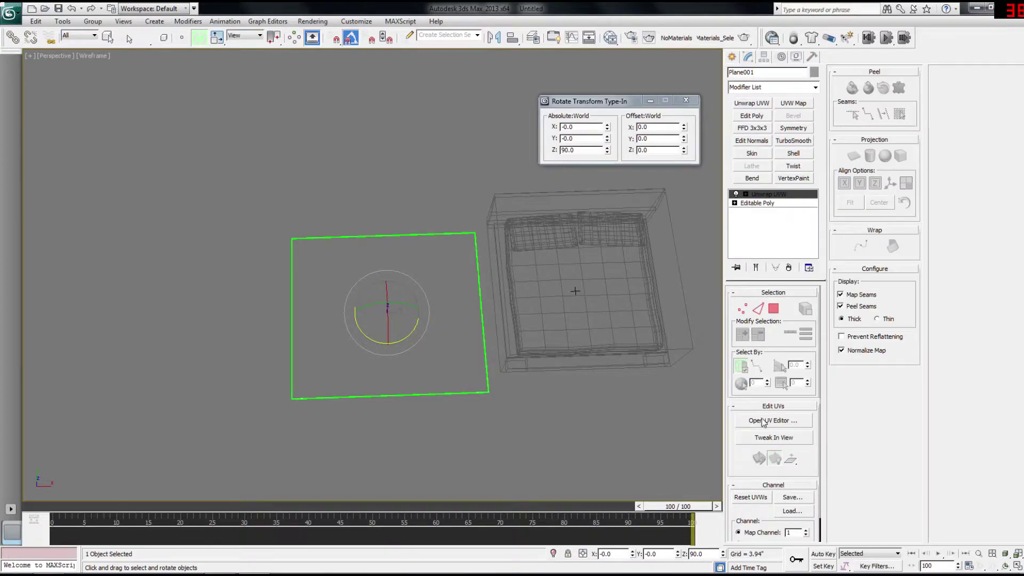
left_click(841, 294)
left_click(773, 421)
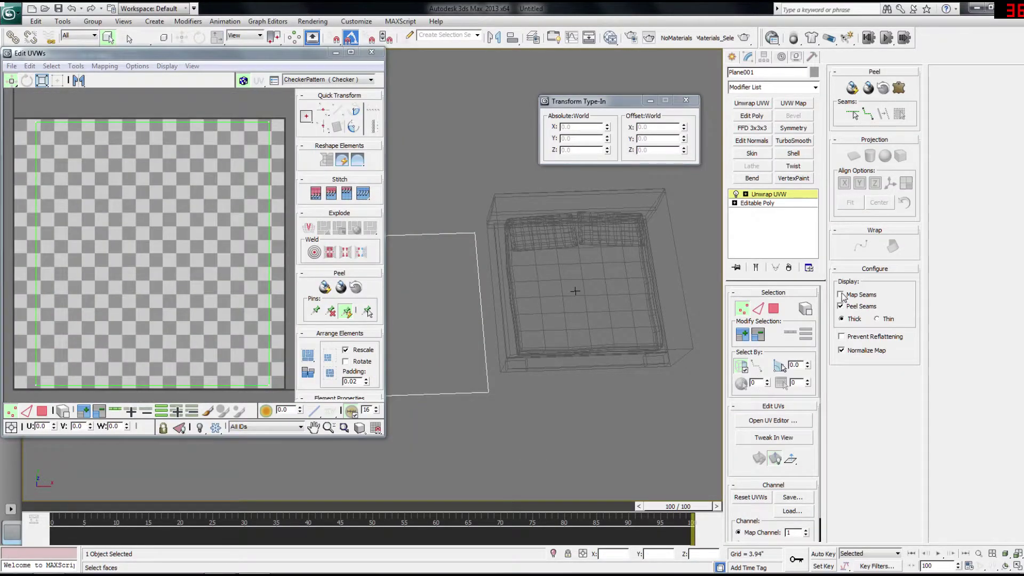
Step: Select the upper-left UV vertex to check its matching corner on the rotated plane
scroll(164, 182, "down", 2)
key("1")
left_click_drag(56, 116, 128, 161)
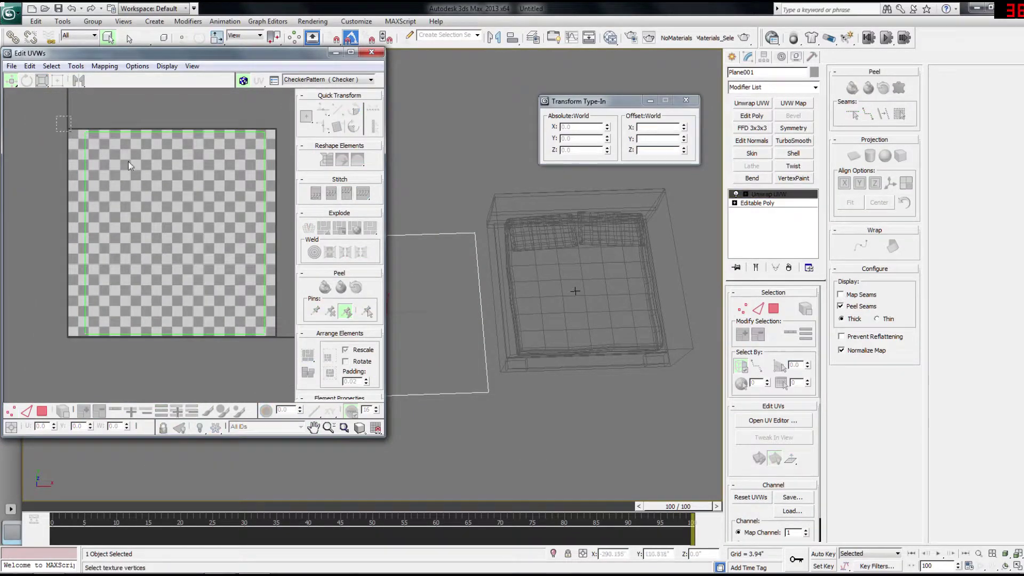
key("1")
left_click_drag(76, 125, 104, 147)
middle_click_drag(474, 231, 528, 235)
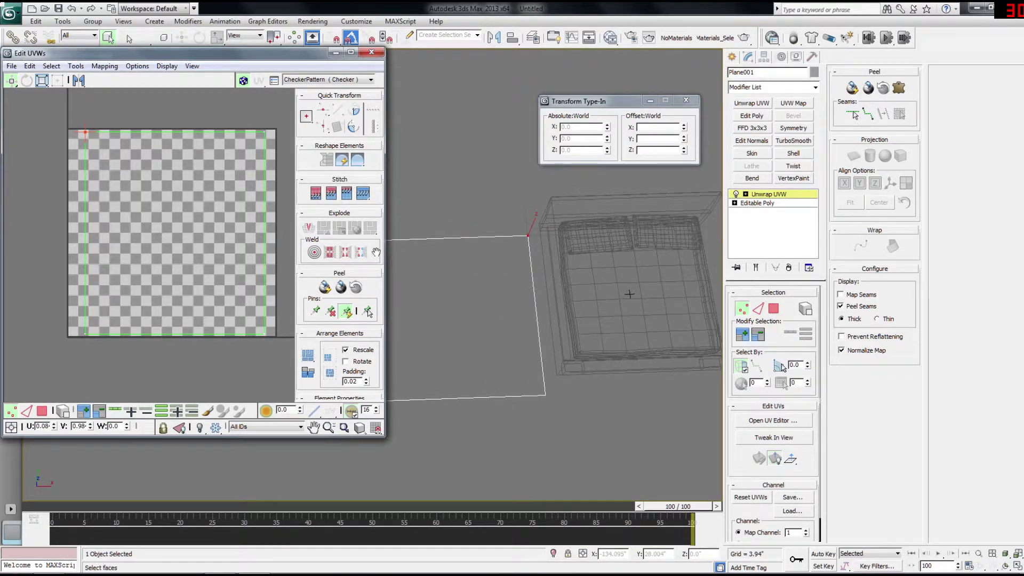
Step: Rotate the plane's UV face 90 degrees and select its corner vertices to compare them with the plane's corners
key("3")
key("e")
left_click_drag(233, 169, 264, 292)
key("1")
left_click_drag(285, 134, 267, 150)
left_click_drag(71, 130, 115, 166)
middle_click_drag(487, 263, 565, 254)
left_click_drag(104, 331, 107, 333)
left_click_drag(238, 319, 315, 335)
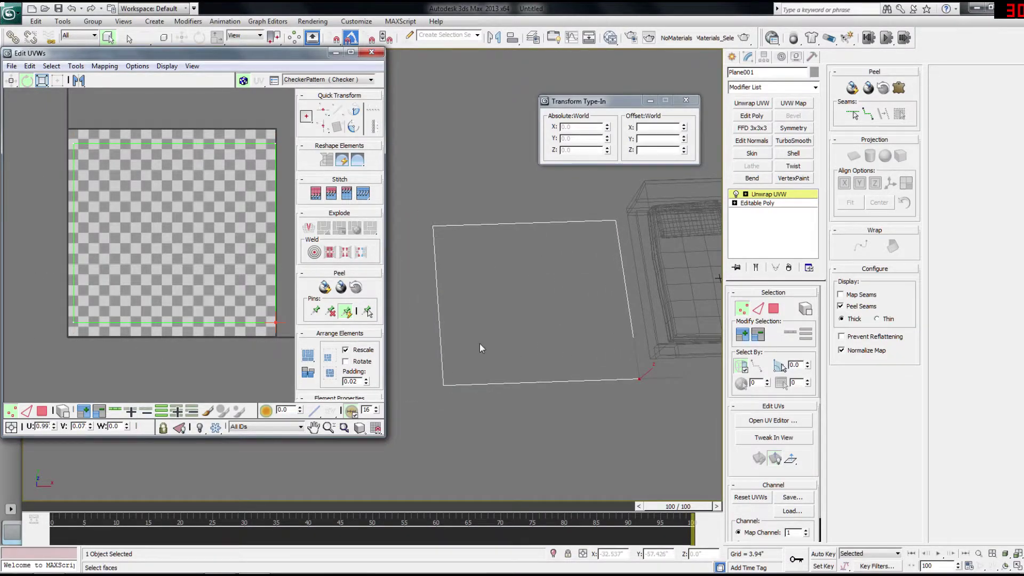
Step: Centre the rotated UV face within the texture square and collapse the Unwrap UVW modifier into the Editable Poly
key("3")
left_click(171, 180)
left_click_drag(204, 201, 216, 197)
key("w")
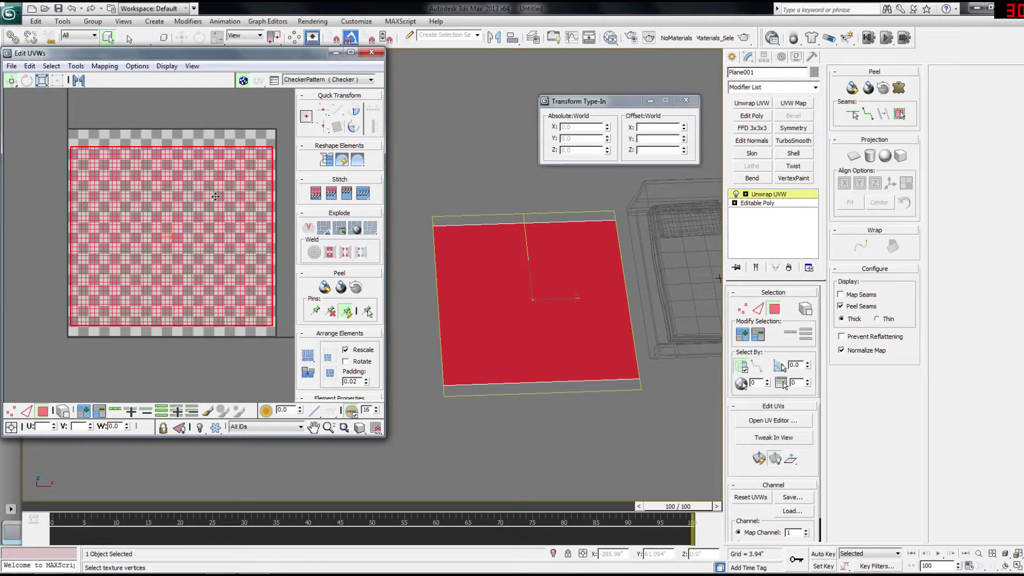
left_click(207, 94)
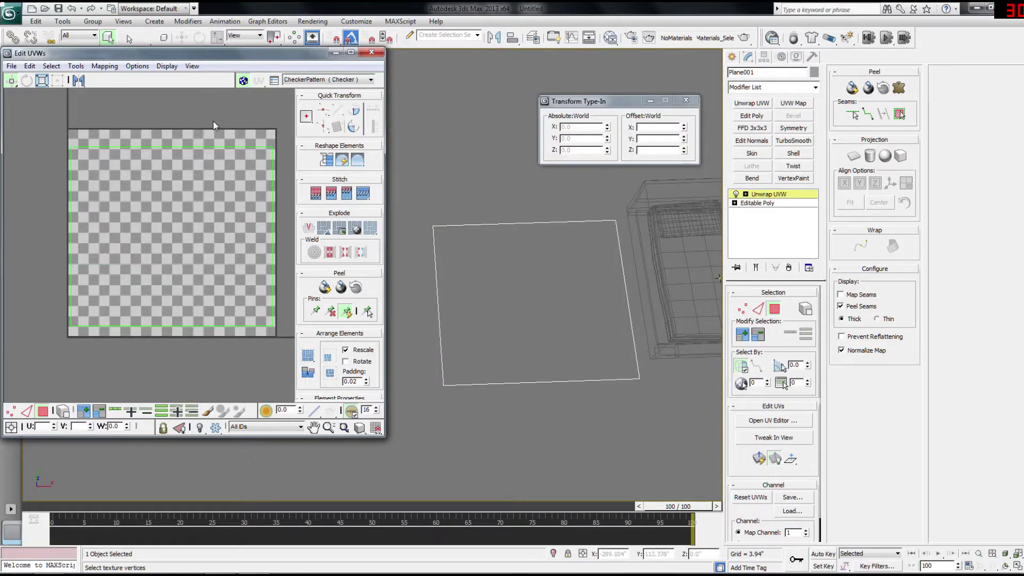
right_click(764, 195)
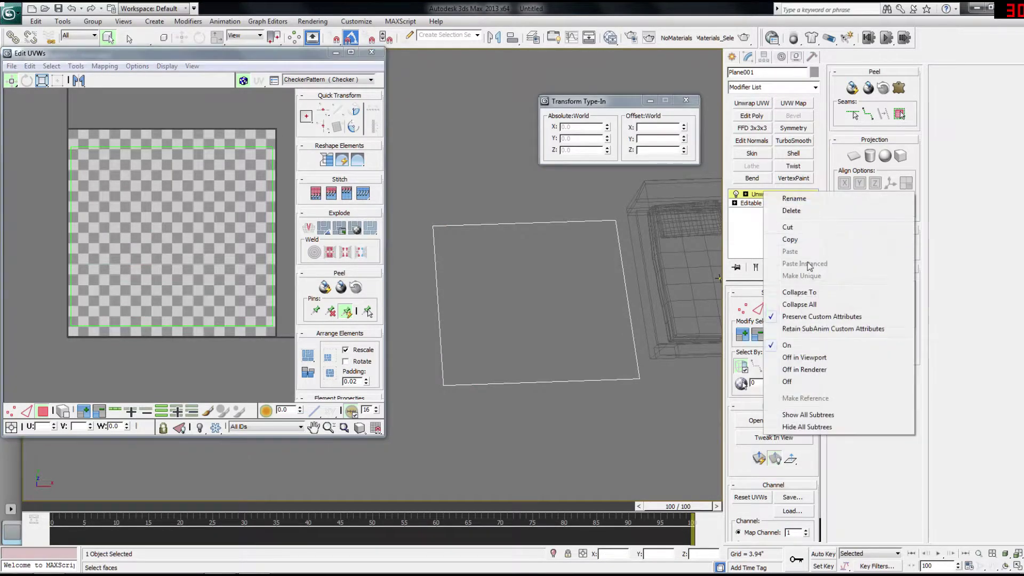
left_click(799, 292)
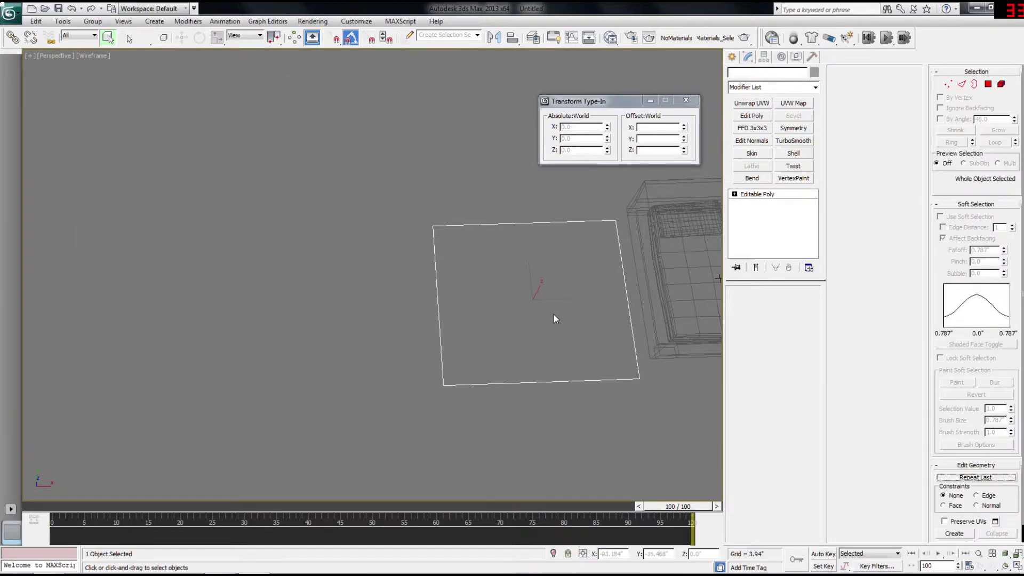
Step: Shade the viewport and connect two opposite border edges of the plane with 100 segments
scroll(480, 288, "up", 4)
mouse_move(490, 290)
middle_mouse_down("alt")
mouse_move(558, 279)
mouse_move(470, 307)
mouse_move(482, 288)
middle_mouse_up("alt")
scroll(471, 307, "down", 4)
key("F3")
scroll(483, 287, "up", 3)
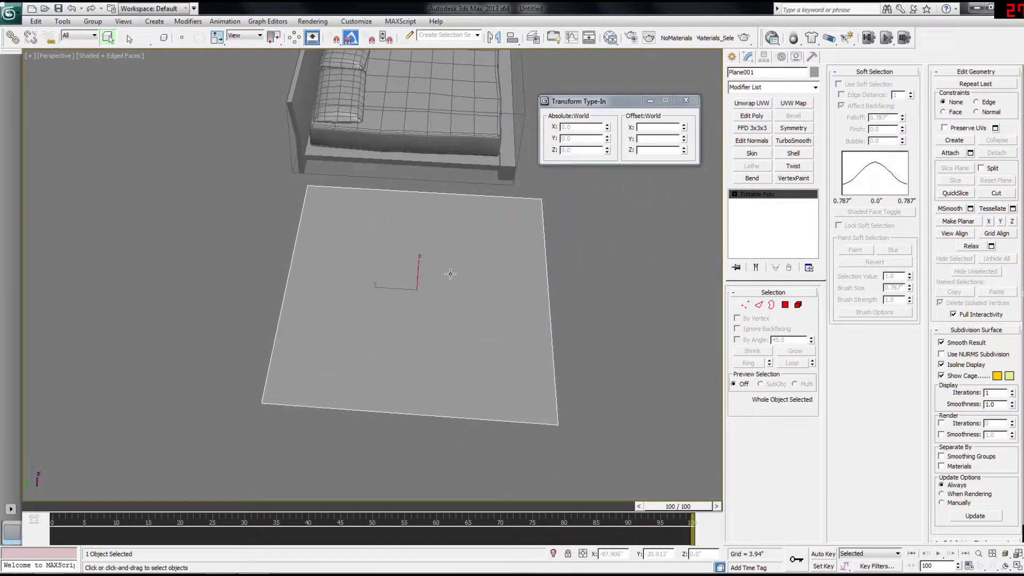
key("2")
left_click_drag(454, 470, 456, 472)
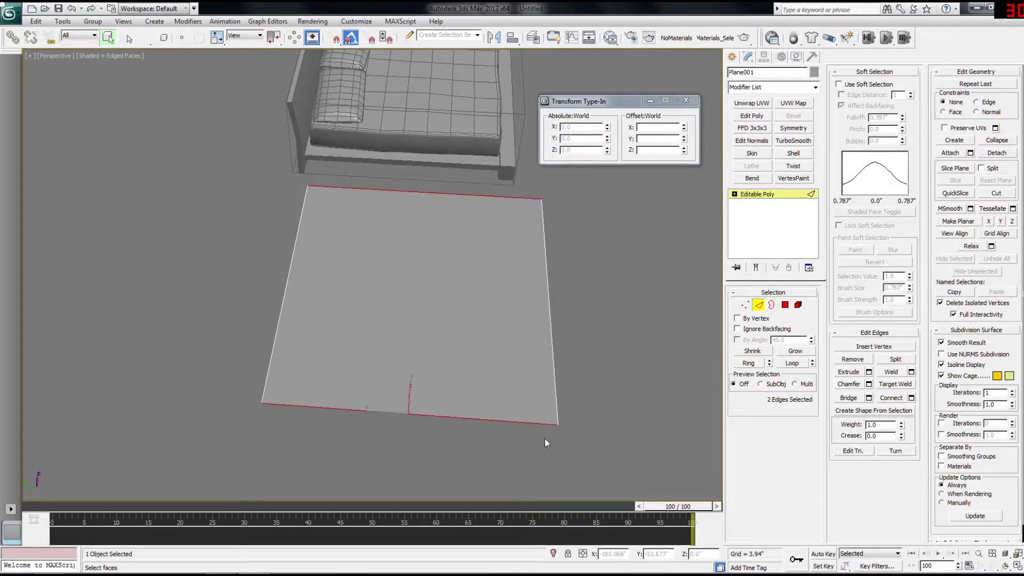
left_click(911, 398)
left_click_drag(384, 280, 602, 288)
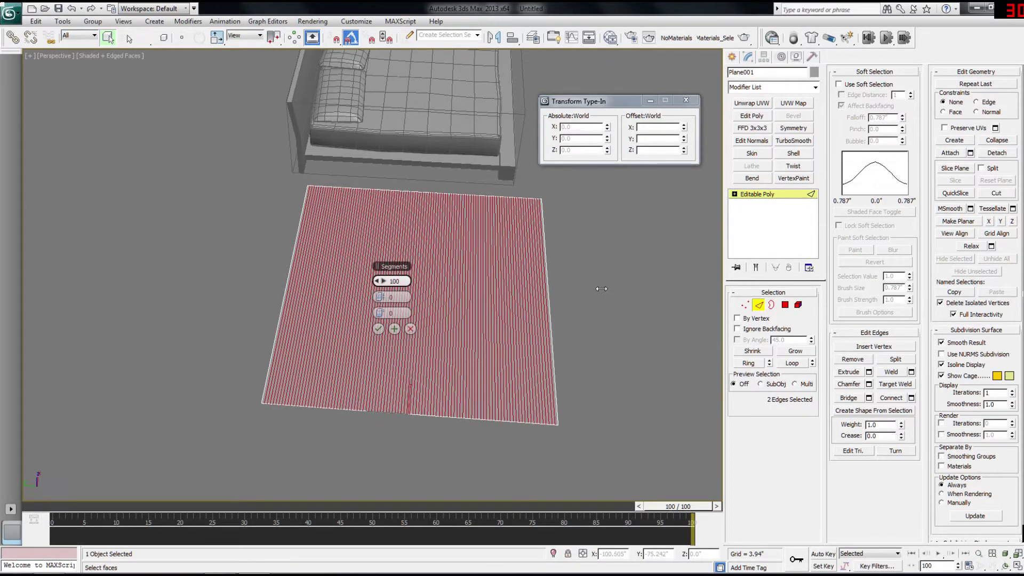
left_click(378, 328)
Step: Connect the plane's parallel edges with 100 perpendicular segments to form a dense grid, and leave edge editing
middle_click_drag(507, 317, 412, 249, "alt")
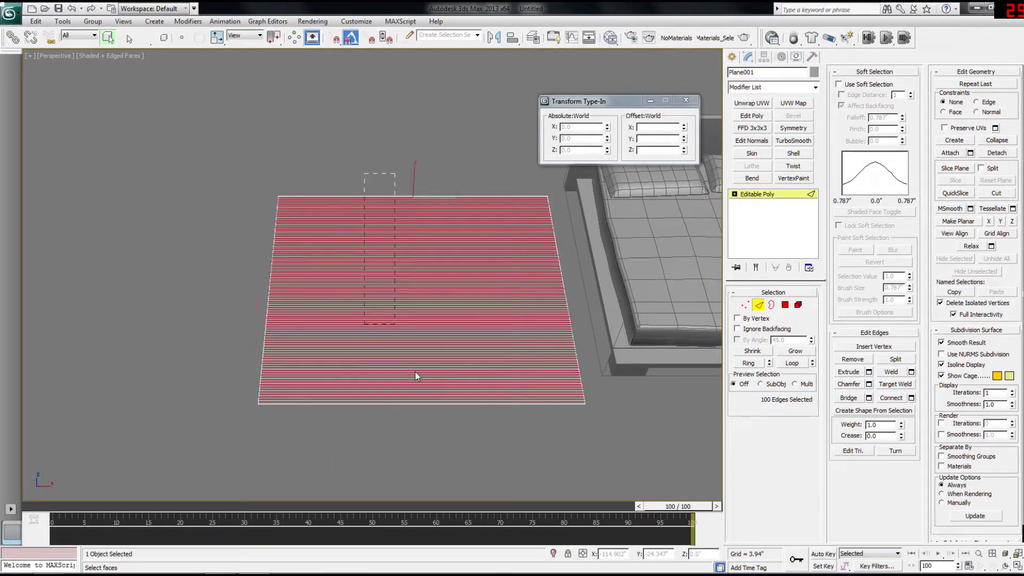
left_click_drag(436, 450, 436, 450, "ctrl")
left_click(912, 398)
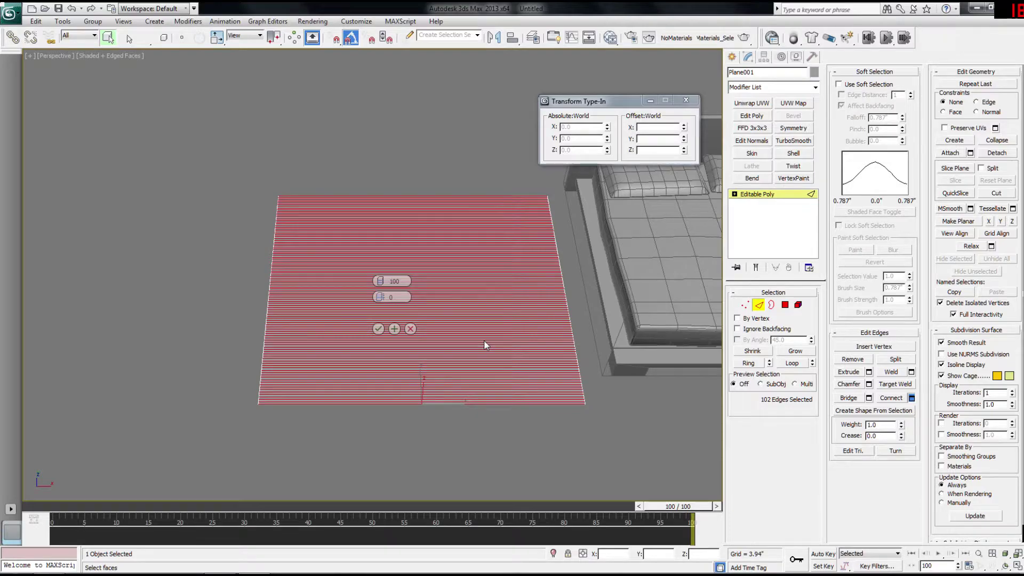
scroll(453, 332, "up", 3)
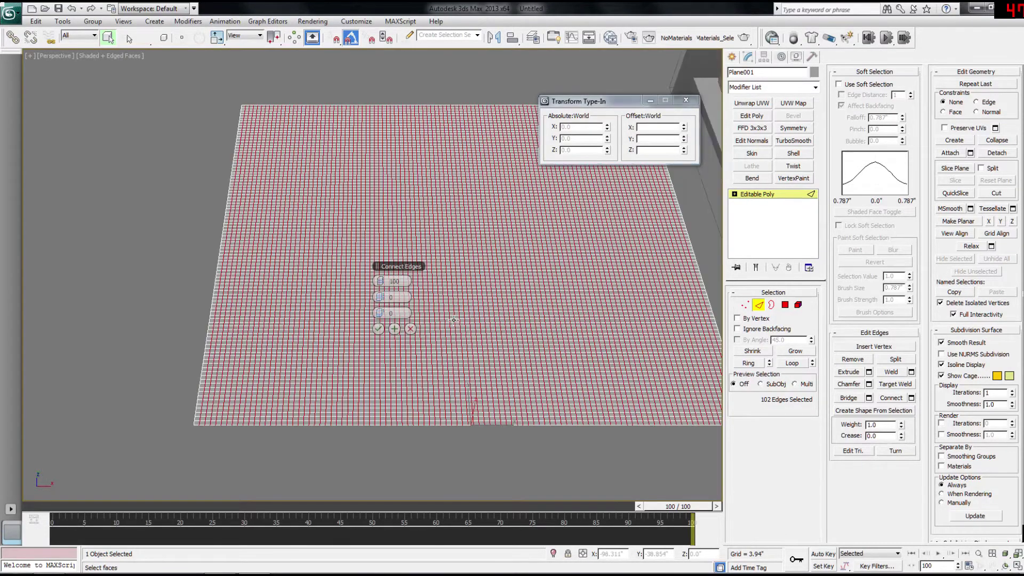
left_click(378, 328)
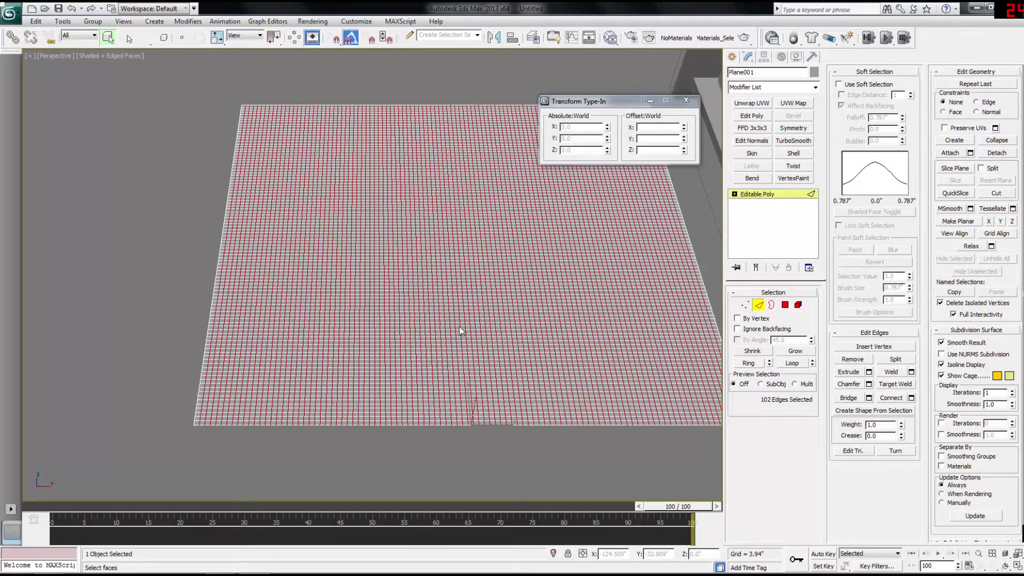
scroll(461, 331, "down", 3)
key("2")
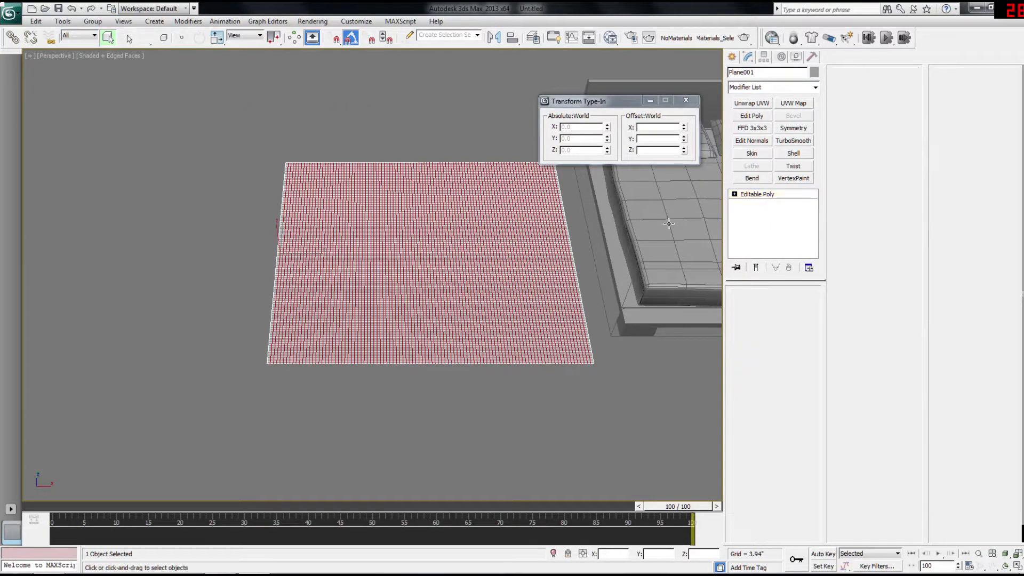
Step: Move the subdivided plane above the bed at a height of about 26" and set its X position to 0
scroll(491, 315, "up", 3)
scroll(491, 315, "down", 5)
key("w")
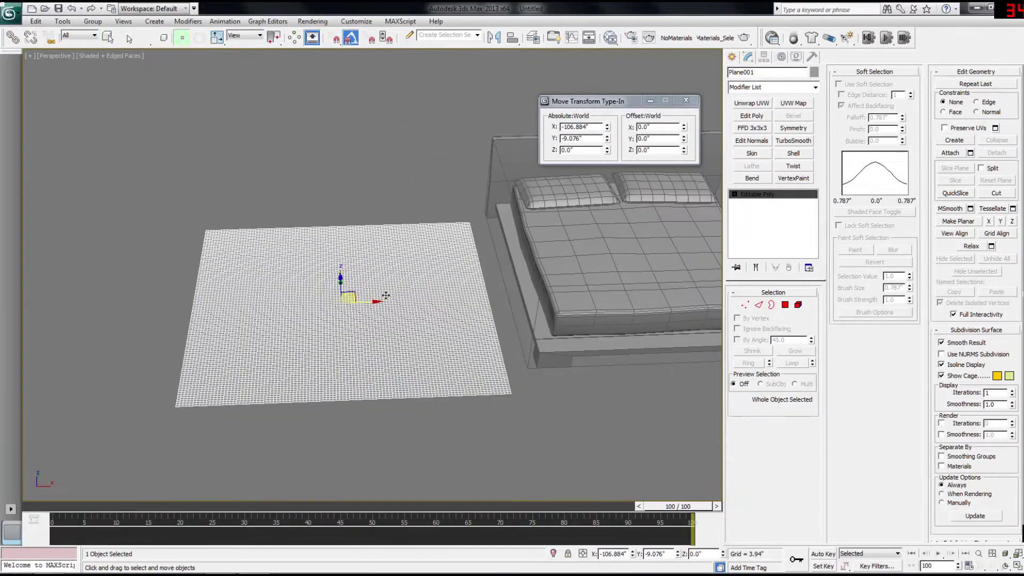
middle_click_drag(352, 290, 354, 295, "alt")
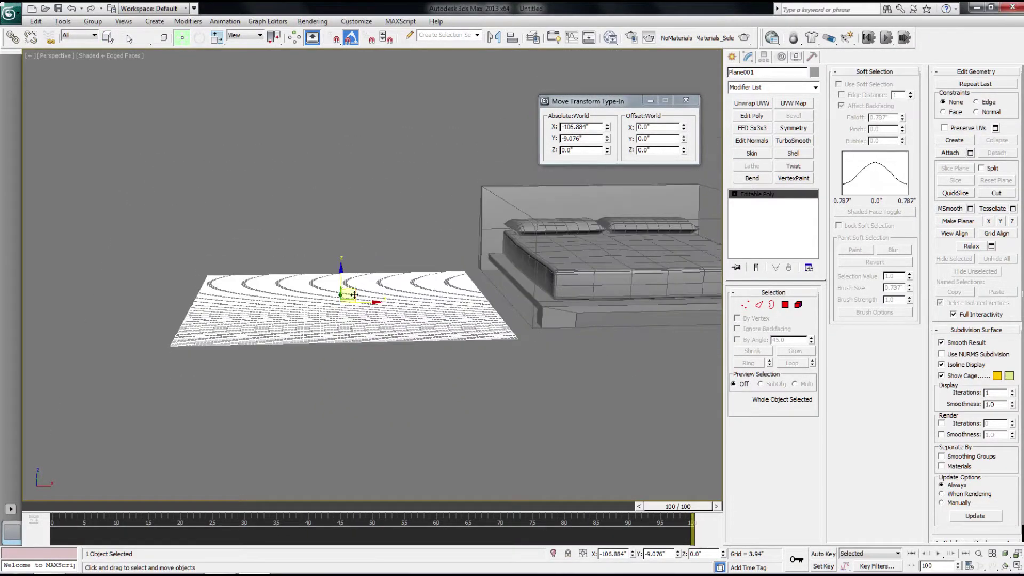
left_click_drag(355, 292, 515, 224)
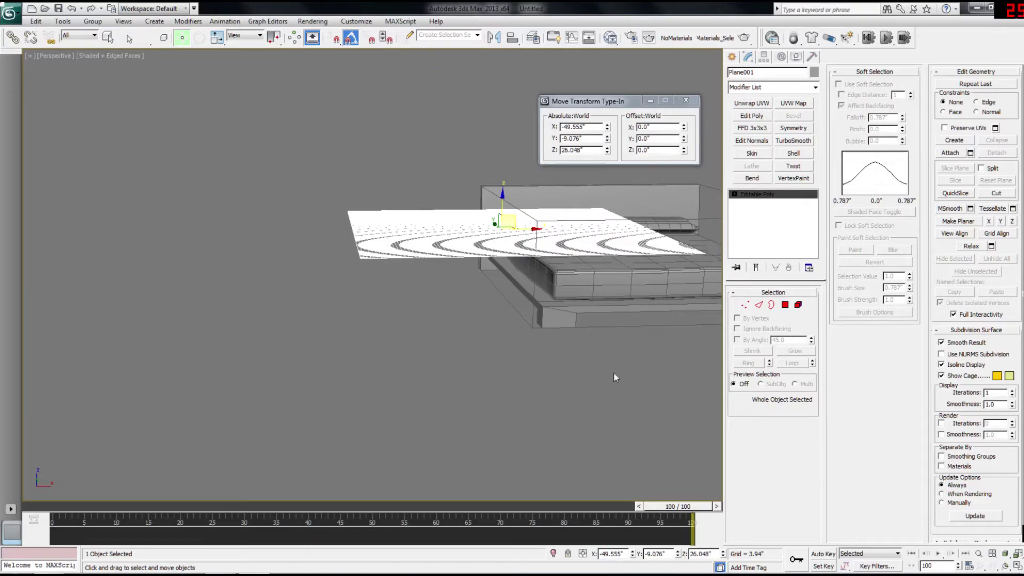
right_click(634, 555)
mouse_move(634, 389)
middle_mouse_down()
mouse_move(597, 402)
mouse_move(631, 388)
middle_mouse_up()
scroll(597, 403, "up", 2)
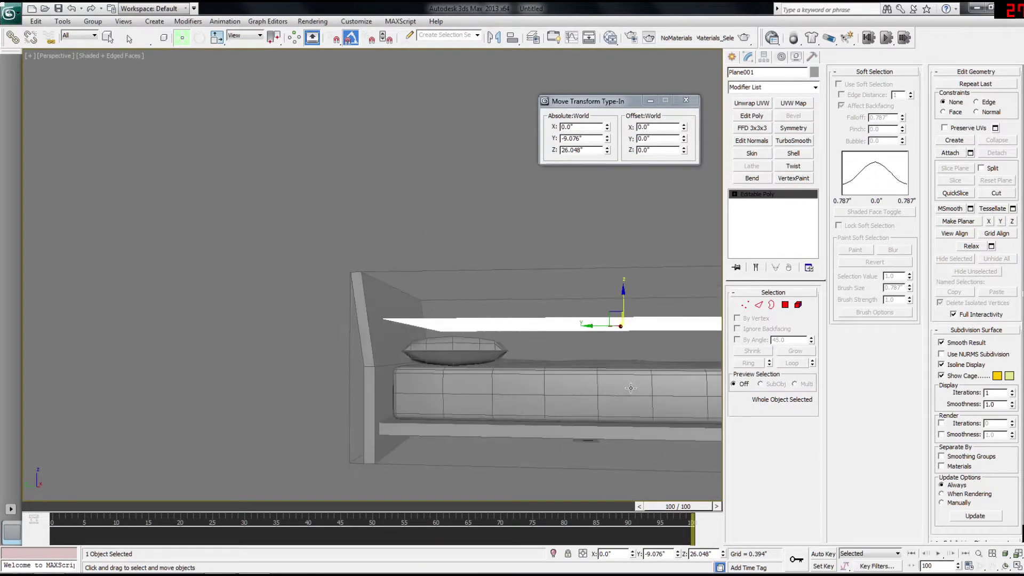
Step: Adjust the plane over the mattress and pillows to about -10.8" in Y and 29.1" in Z
left_click_drag(625, 299, 624, 294)
middle_click_drag(625, 294, 462, 321, "alt")
left_click_drag(466, 313, 472, 314)
middle_click_drag(434, 314, 469, 297, "alt")
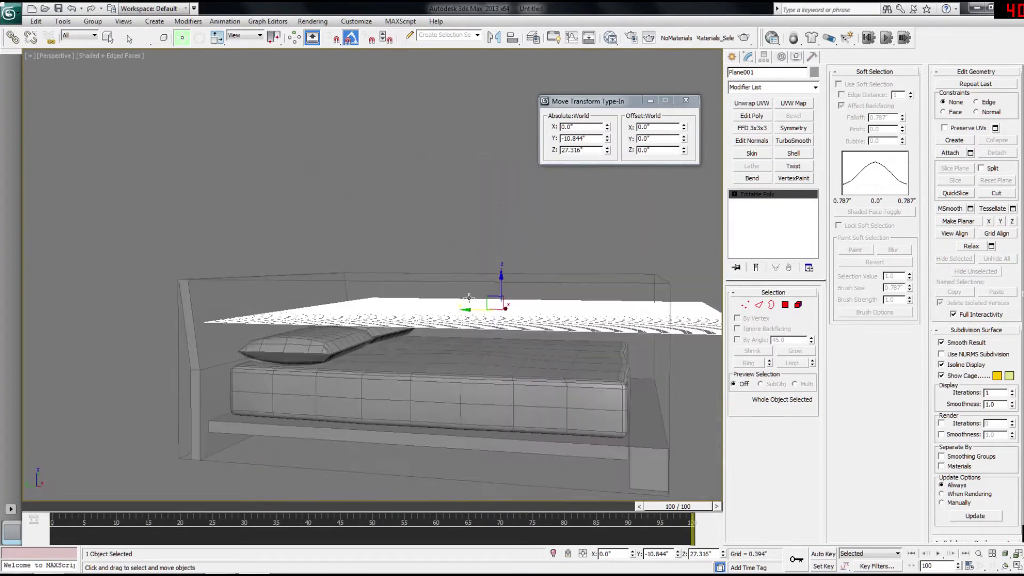
left_click_drag(501, 280, 499, 271)
middle_click_drag(499, 271, 225, 379, "alt")
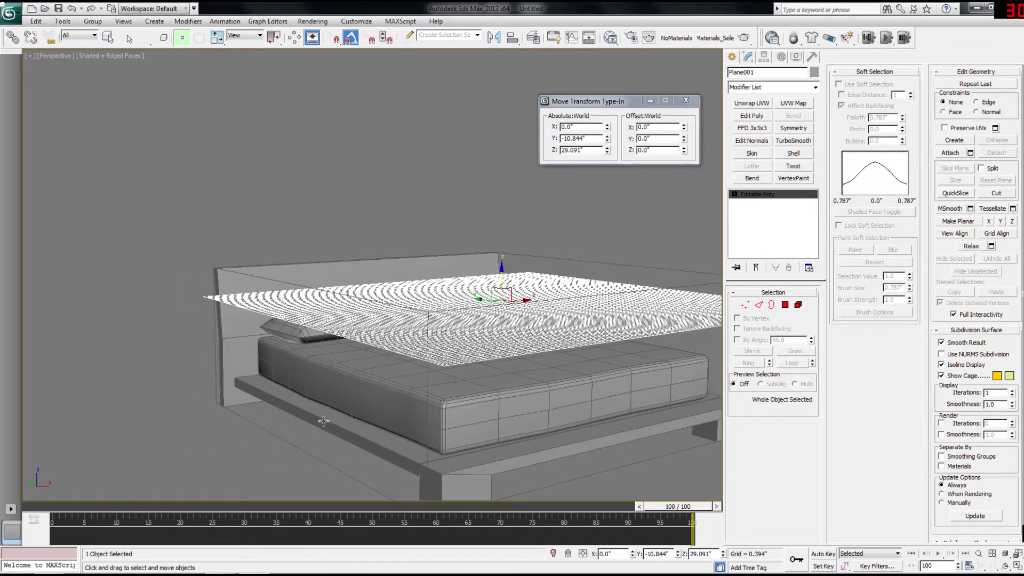
middle_click_drag(388, 355, 368, 381, "alt")
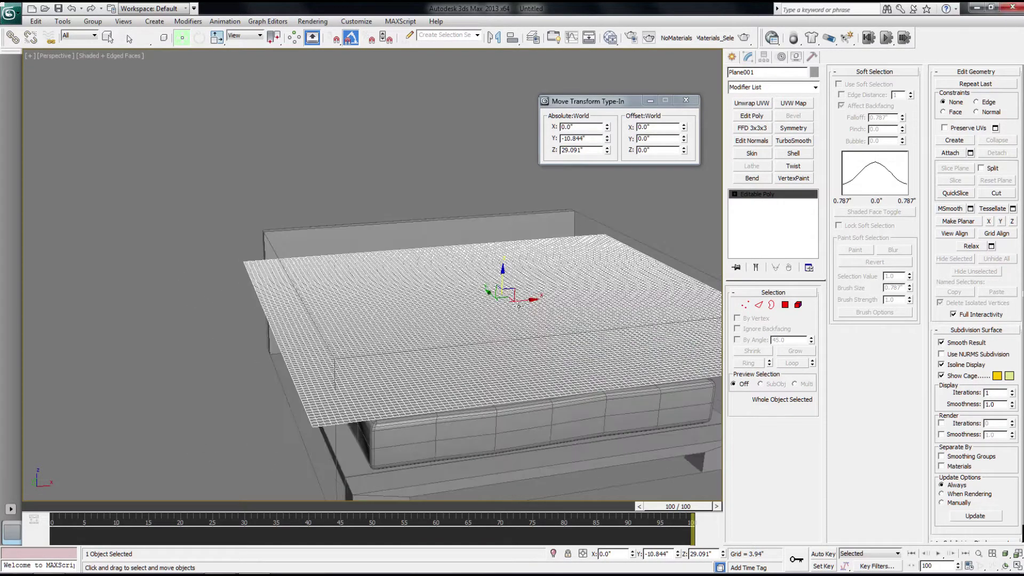
Step: Add a Cloth modifier to the plane and rename the object mesh_blanket
left_click(766, 88)
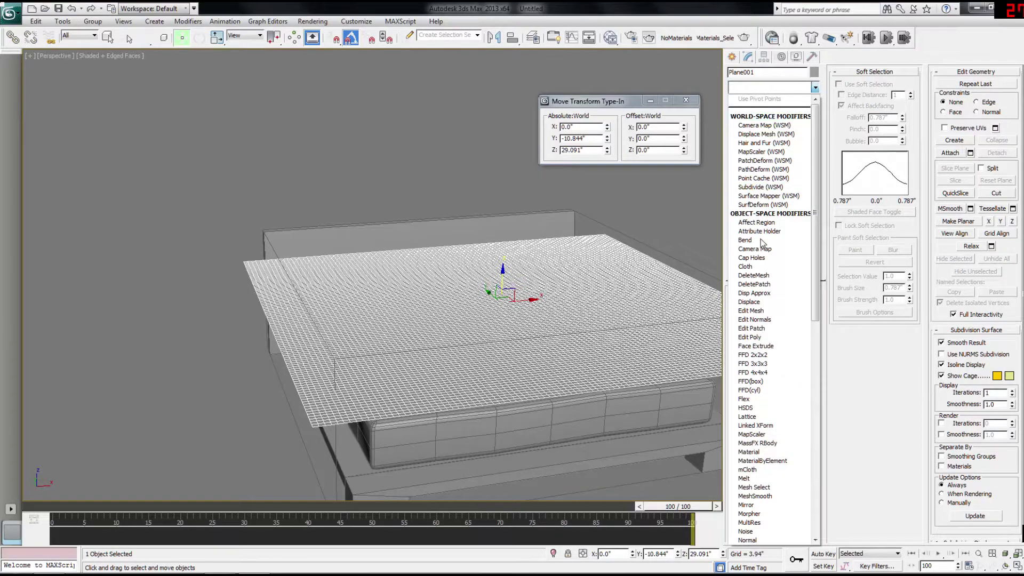
left_click(758, 266)
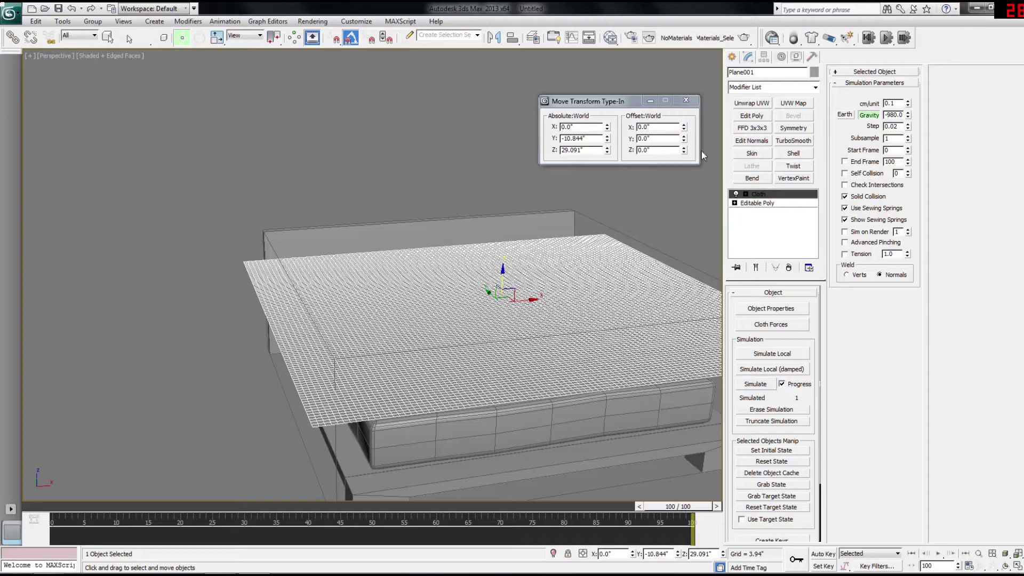
double_click(771, 71)
type("mesh_b")
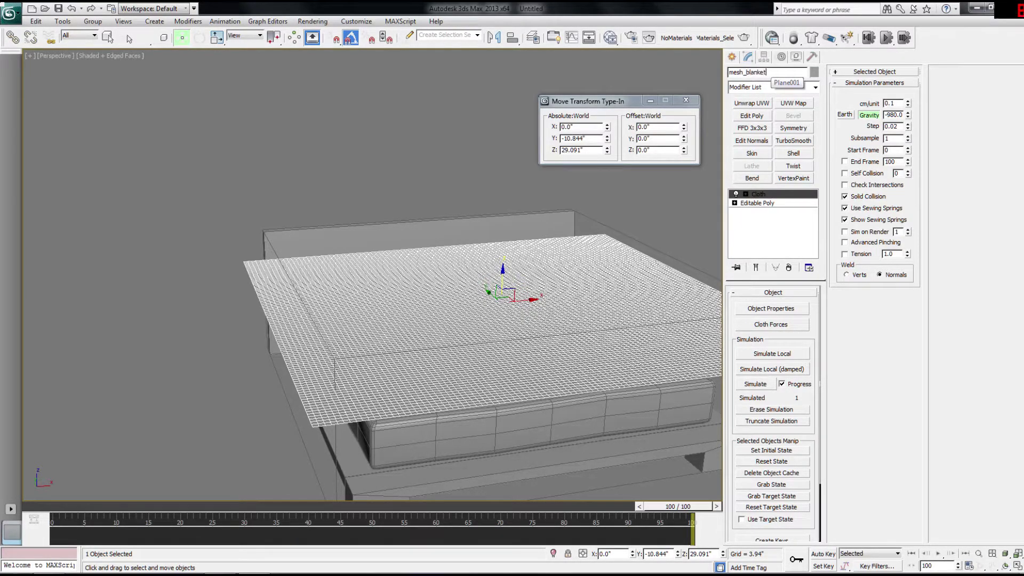
right_click(549, 233)
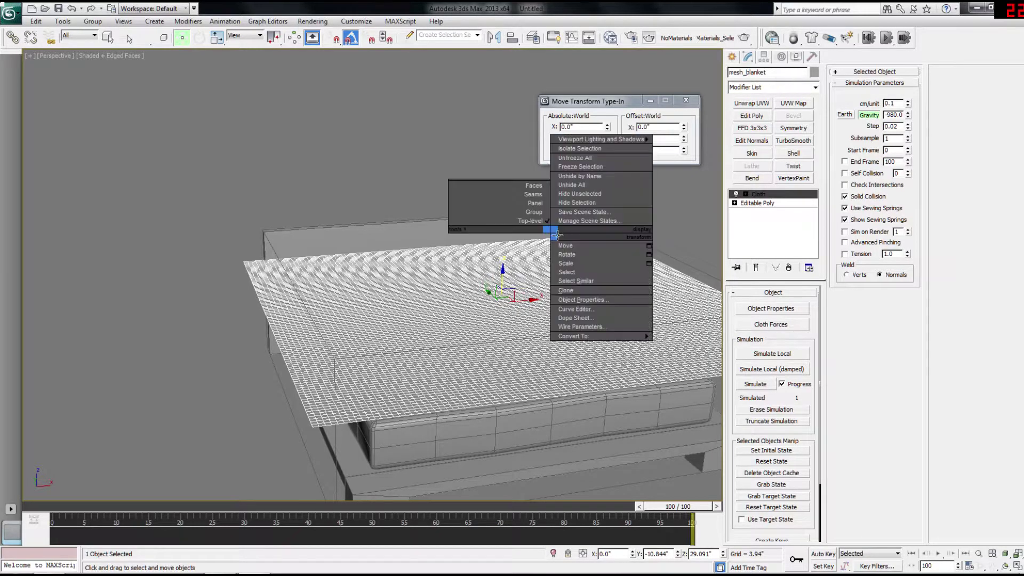
middle_click_drag(550, 234, 597, 233, "alt")
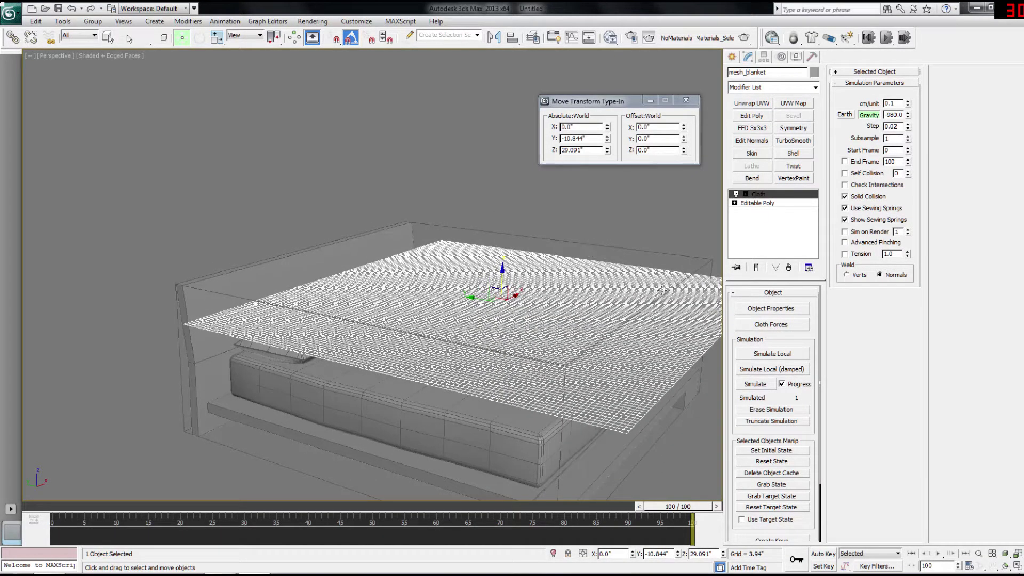
Step: Define mesh_blanket as a Cloth object with the Cotton preset in the simulation's object properties
left_click(770, 309)
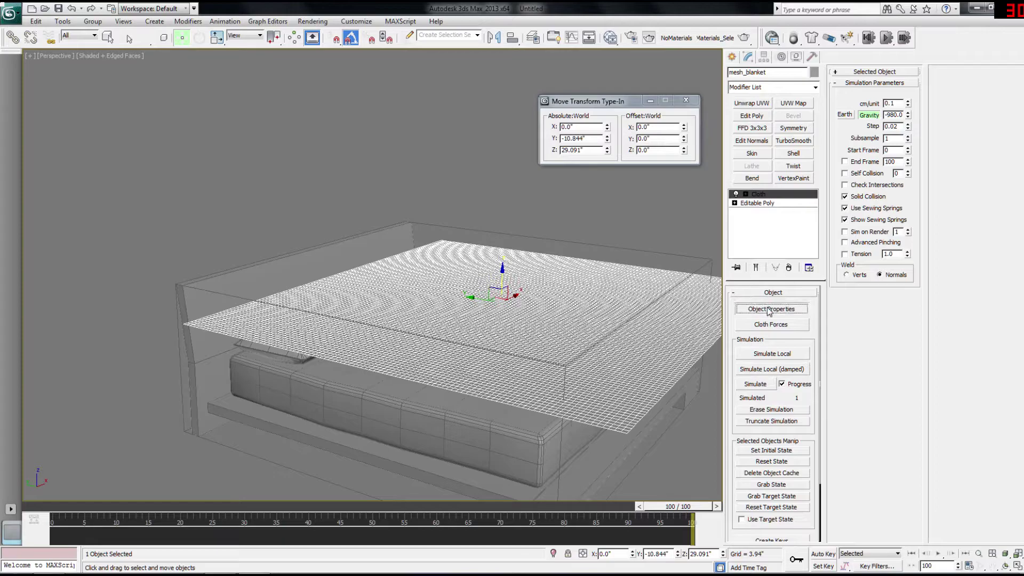
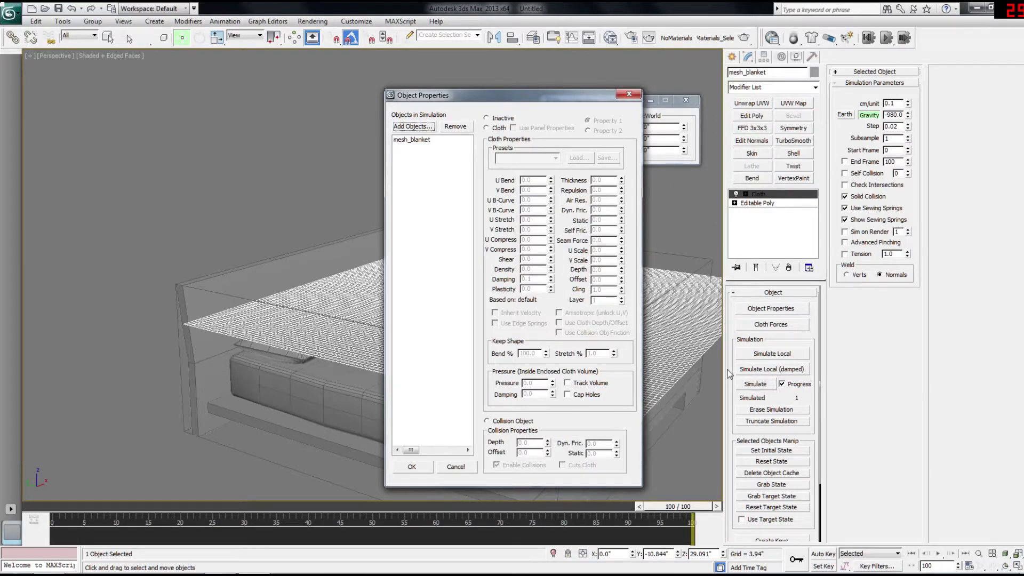
left_click(422, 140)
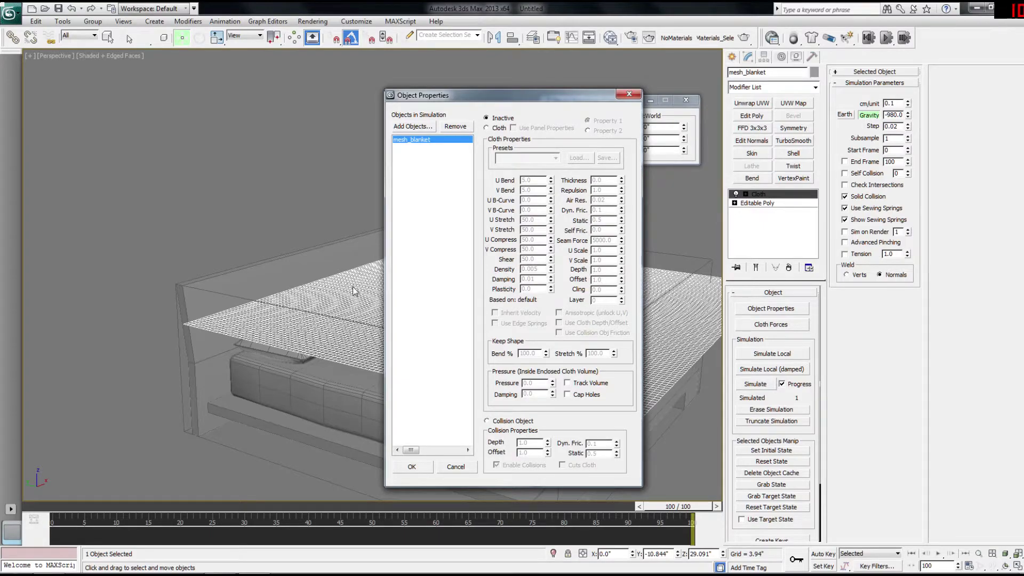
left_click(488, 129)
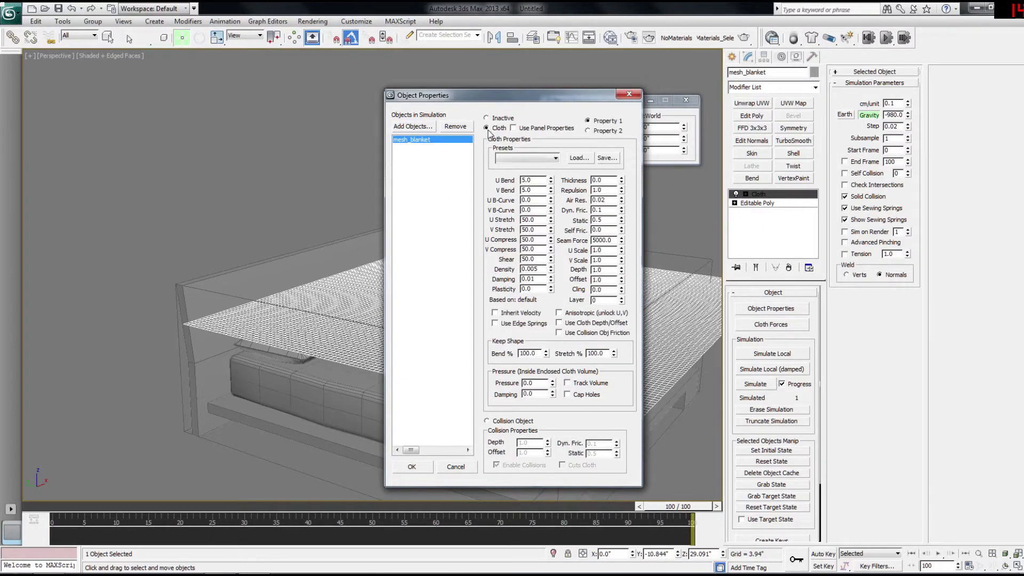
left_click(545, 159)
left_click(527, 184)
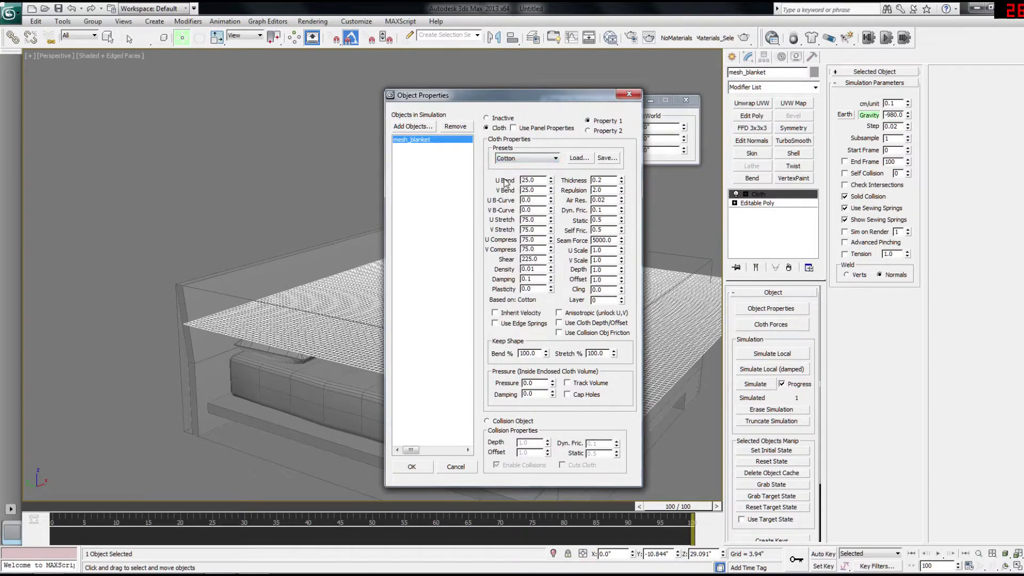
left_click(413, 467)
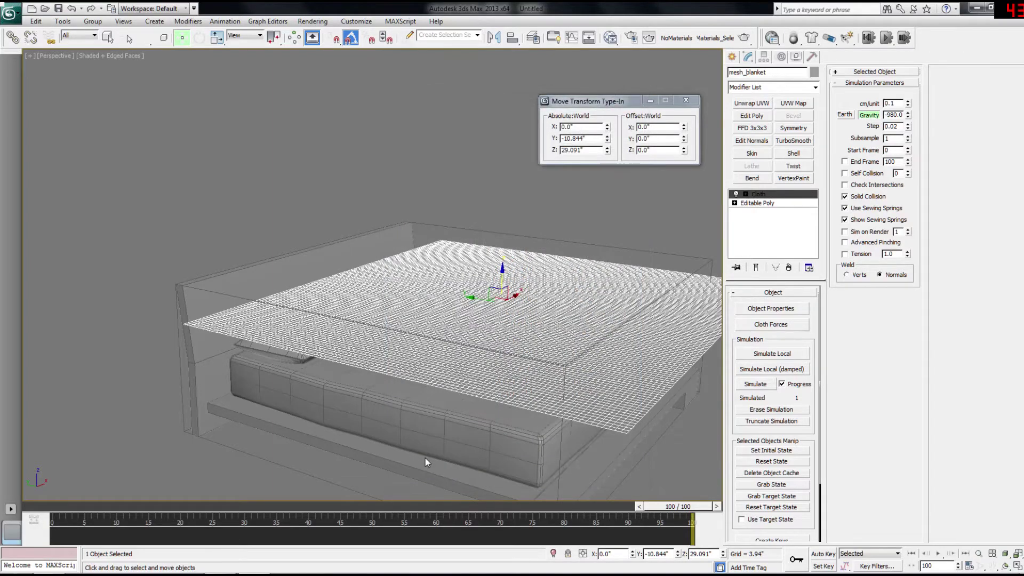
Step: Select the pillow and the bed frame in turn to check their object names
left_click(274, 355)
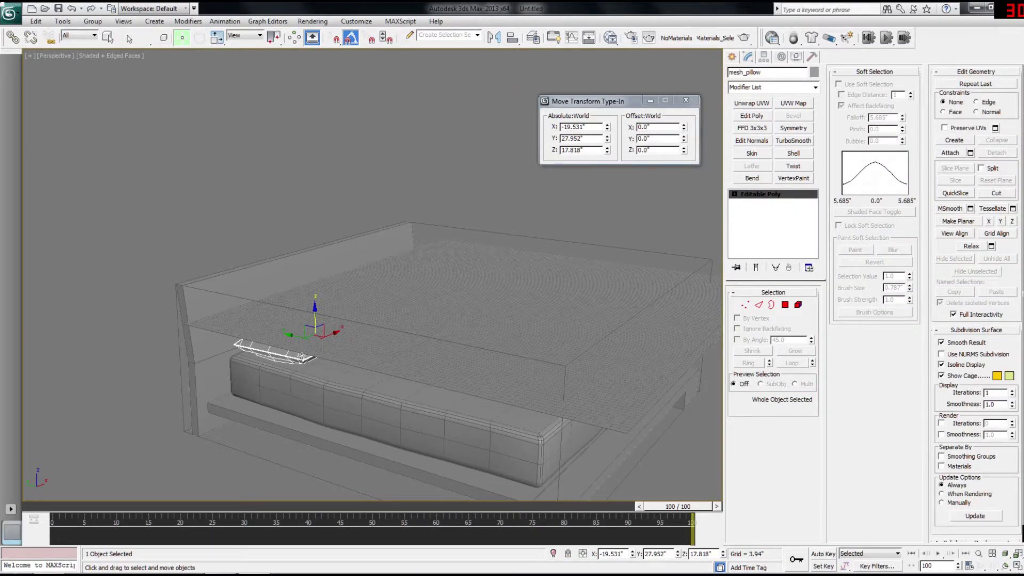
left_click(368, 443)
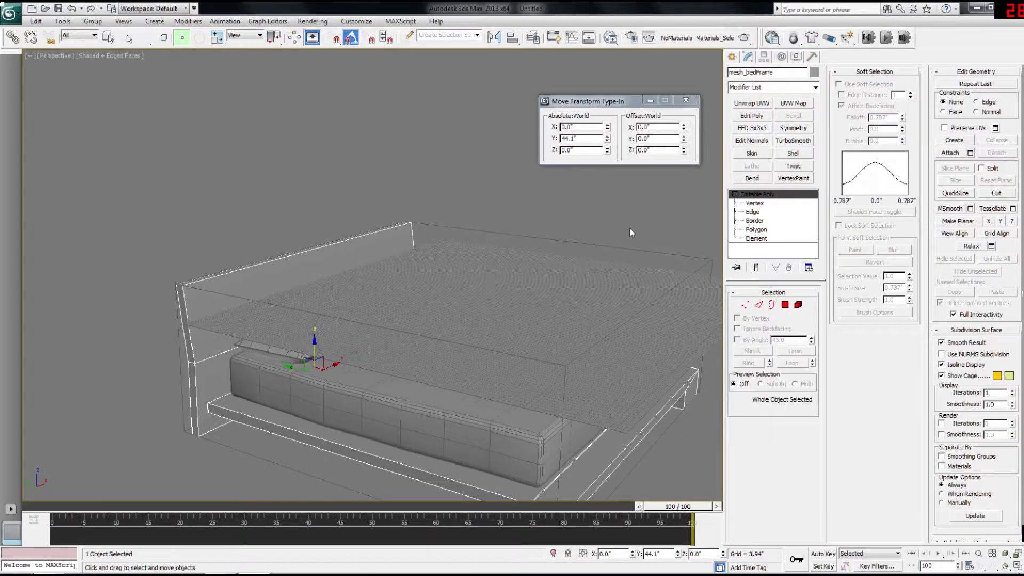
left_click(768, 203)
key("1")
Step: Reselect the blanket and apply the Cotton preset to mesh_blanket in the cloth simulation's object properties
left_click(578, 277)
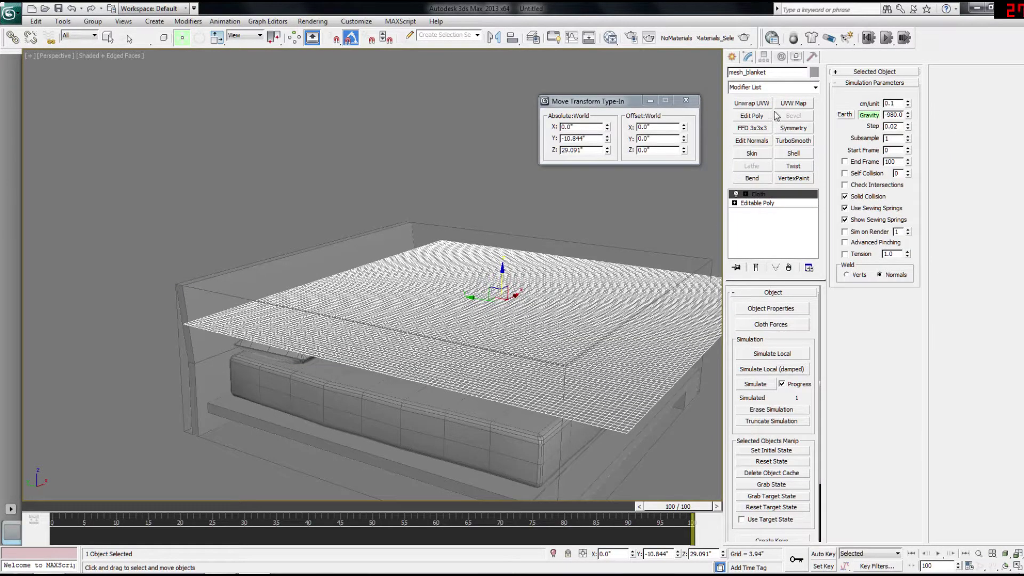
left_click(771, 309)
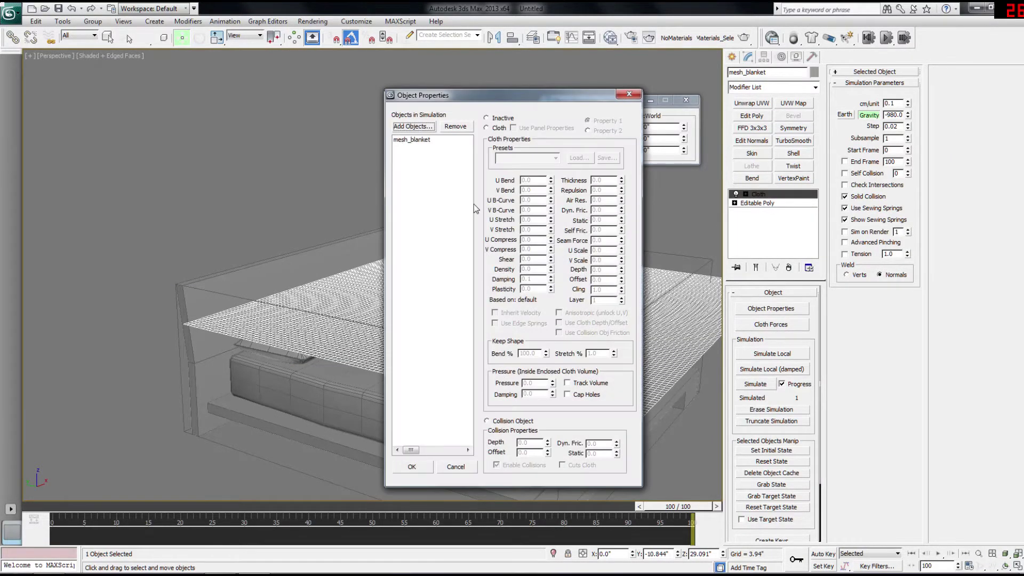
left_click(421, 141)
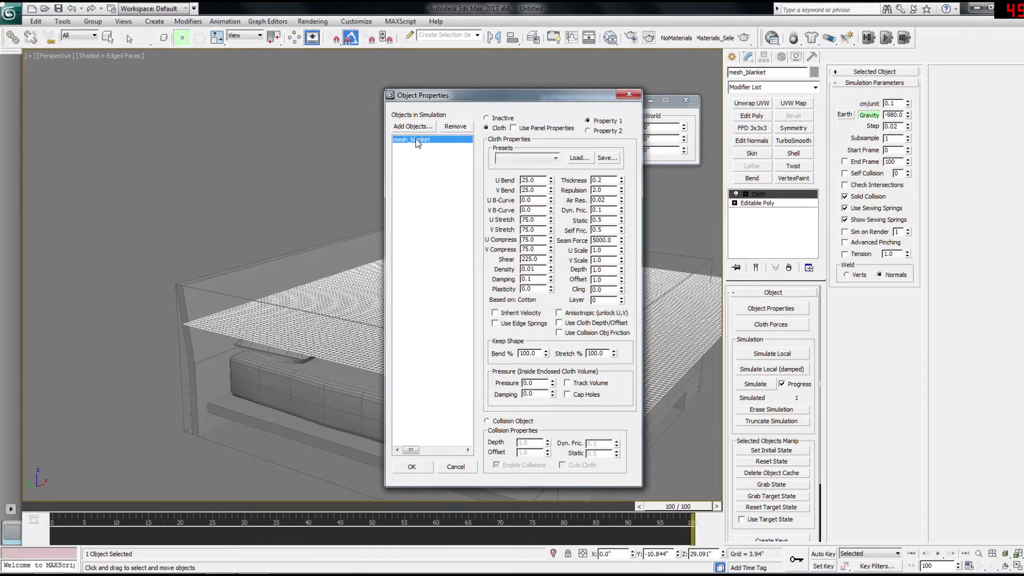
left_click(540, 158)
left_click(532, 183)
Step: Add mesh_bedFrame, mesh_bedMatress, mesh_pillow and mesh_pillow001 to the cloth simulation and try to define them as collision objects
left_click(419, 128)
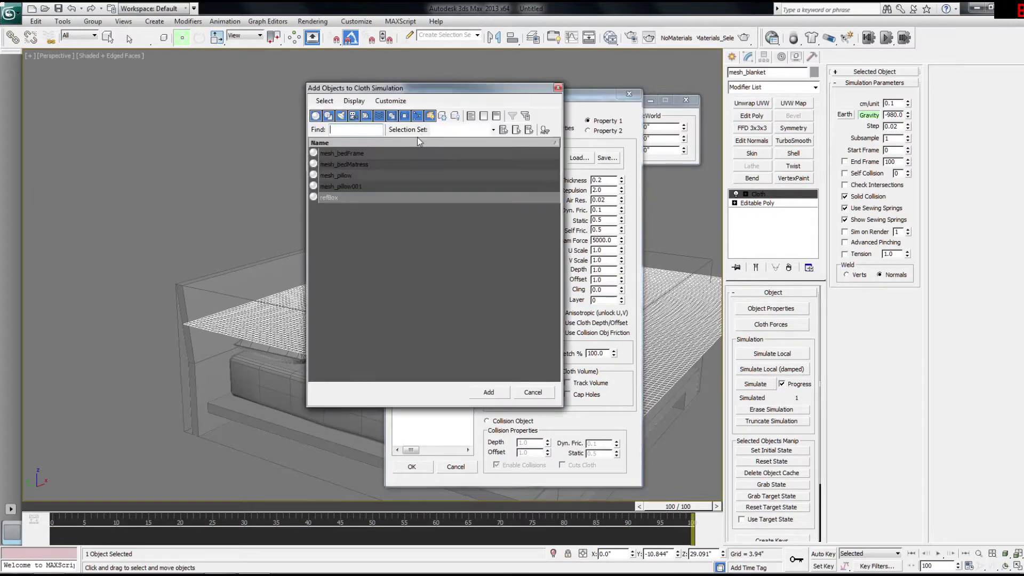
left_click_drag(347, 155, 347, 190)
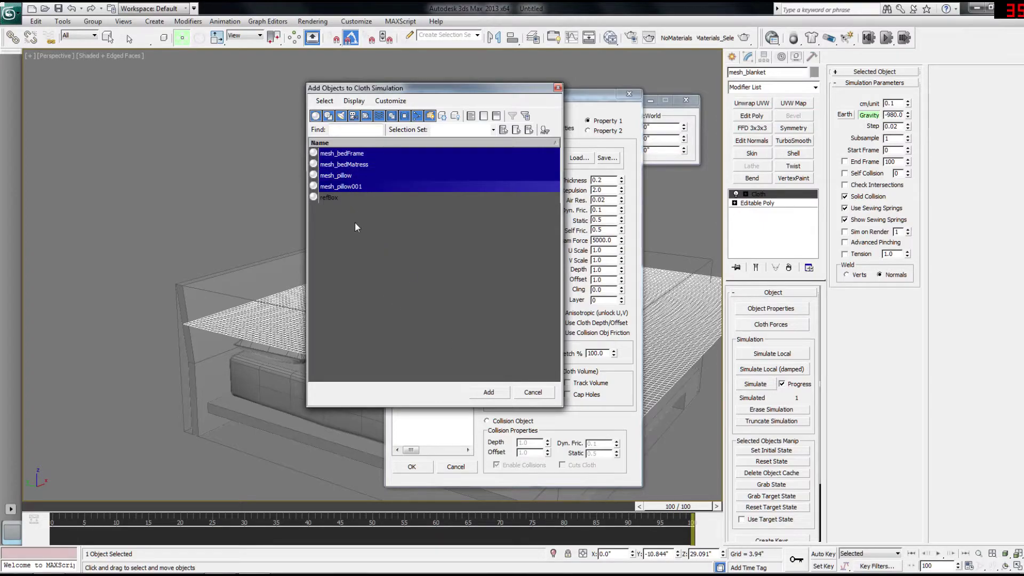
left_click(489, 393)
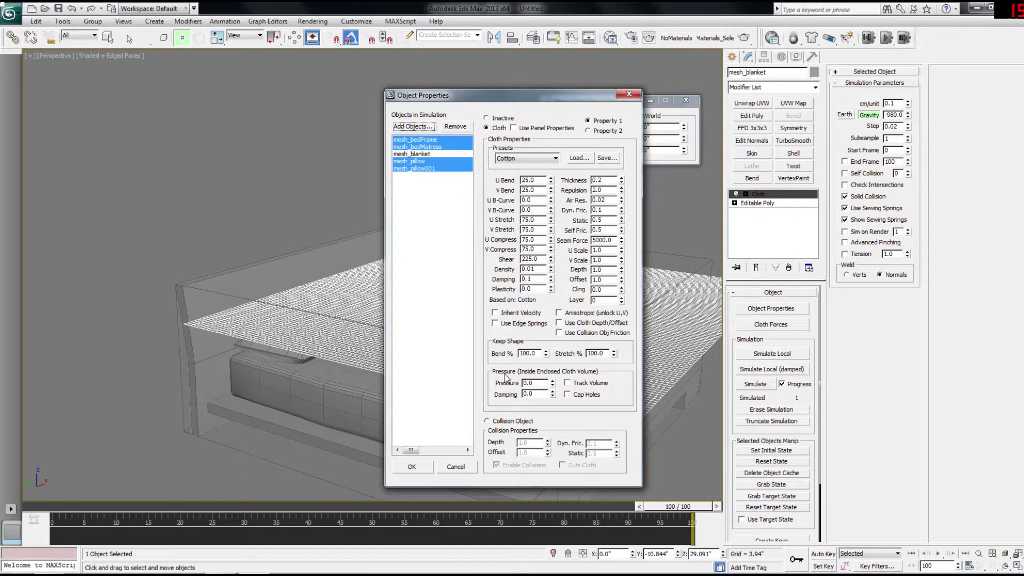
left_click(487, 422)
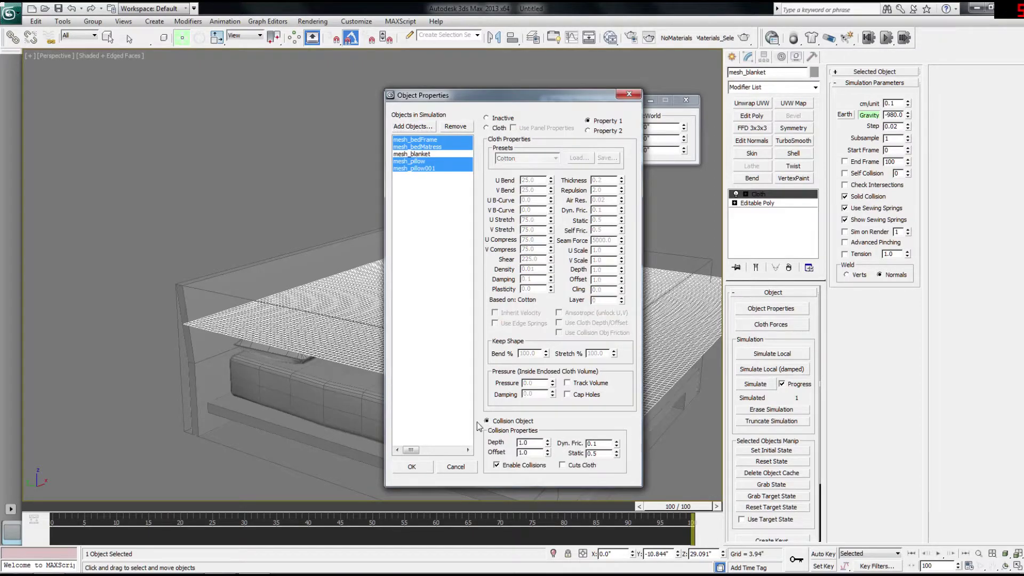
left_click(418, 465)
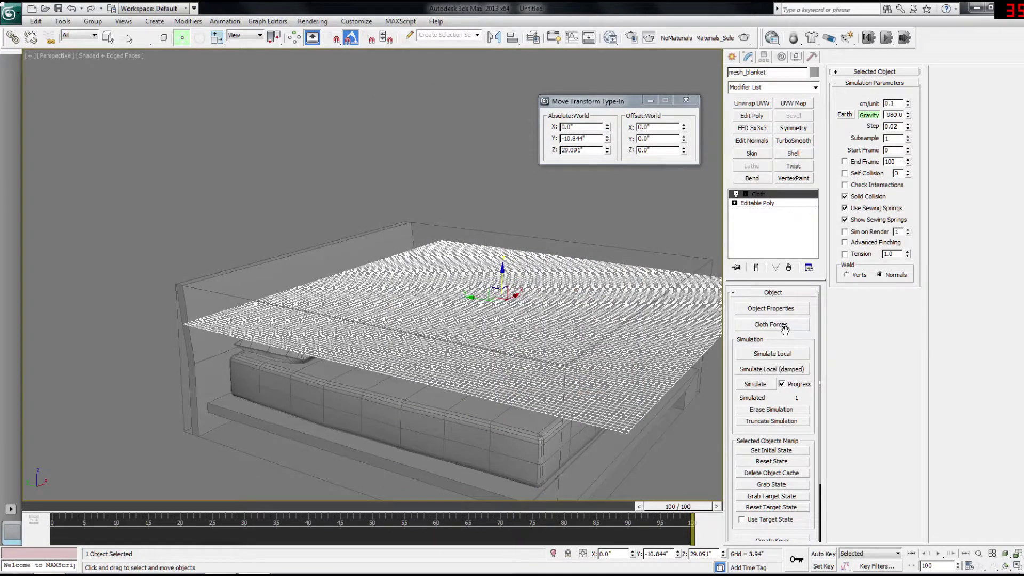
Step: Define mesh_bedFrame, mesh_bedMatress, mesh_pillow and mesh_pillow001 together as Collision Objects in the simulation's object properties
left_click(763, 309)
left_click(429, 146)
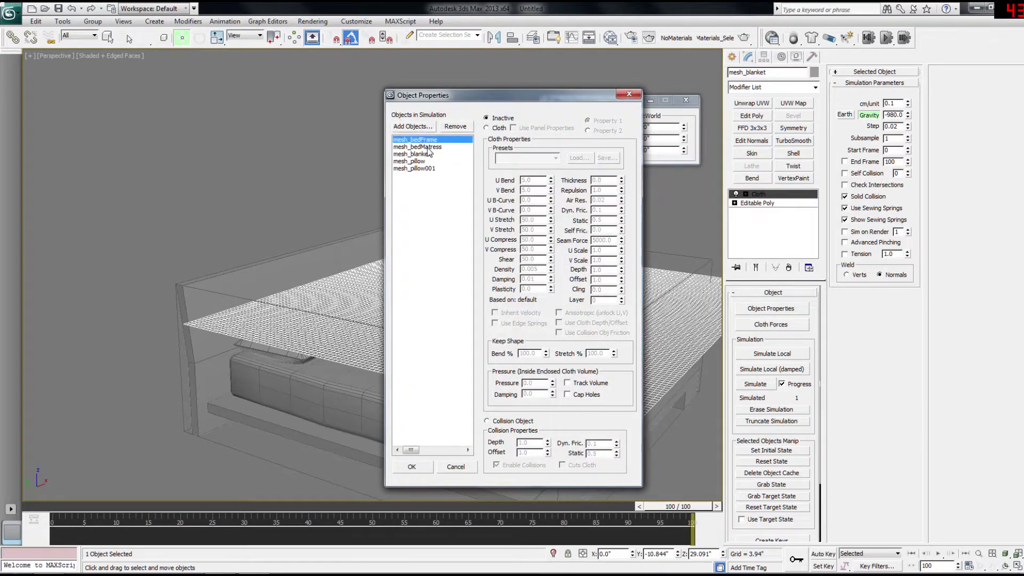
left_click(429, 139)
left_click(429, 147, "ctrl")
left_click(425, 161, "ctrl")
left_click(424, 169, "ctrl")
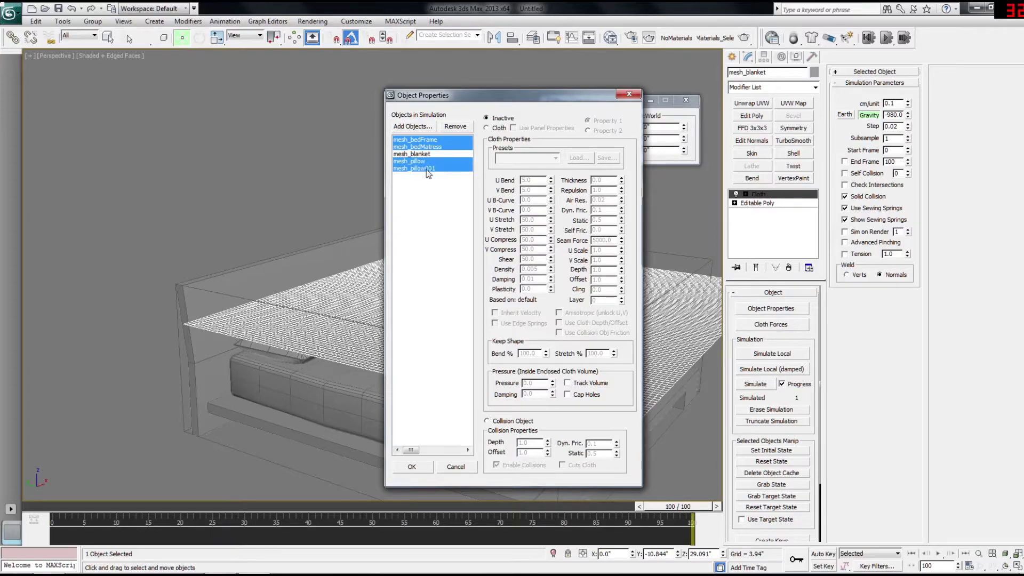
left_click(487, 420)
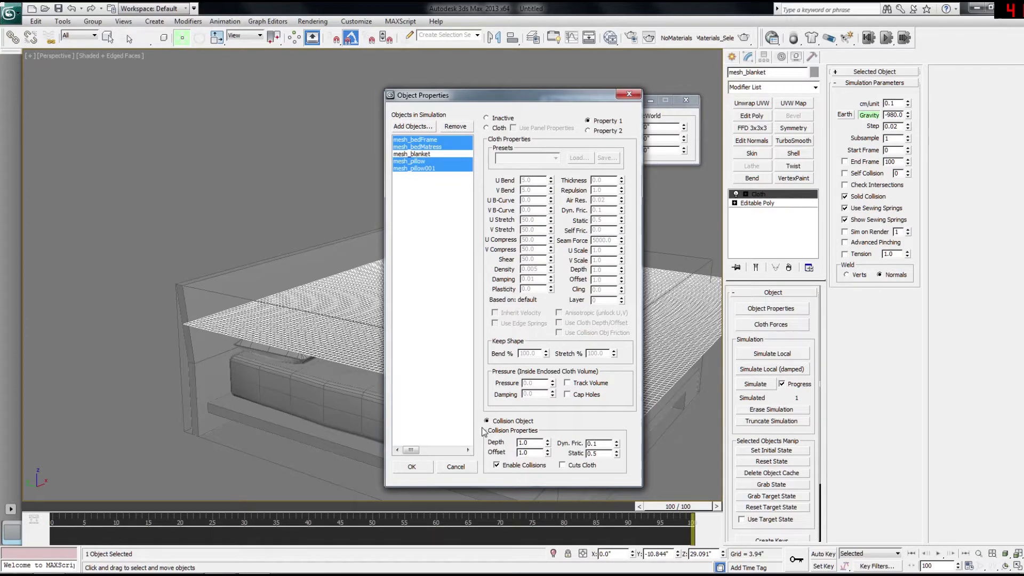
left_click(412, 467)
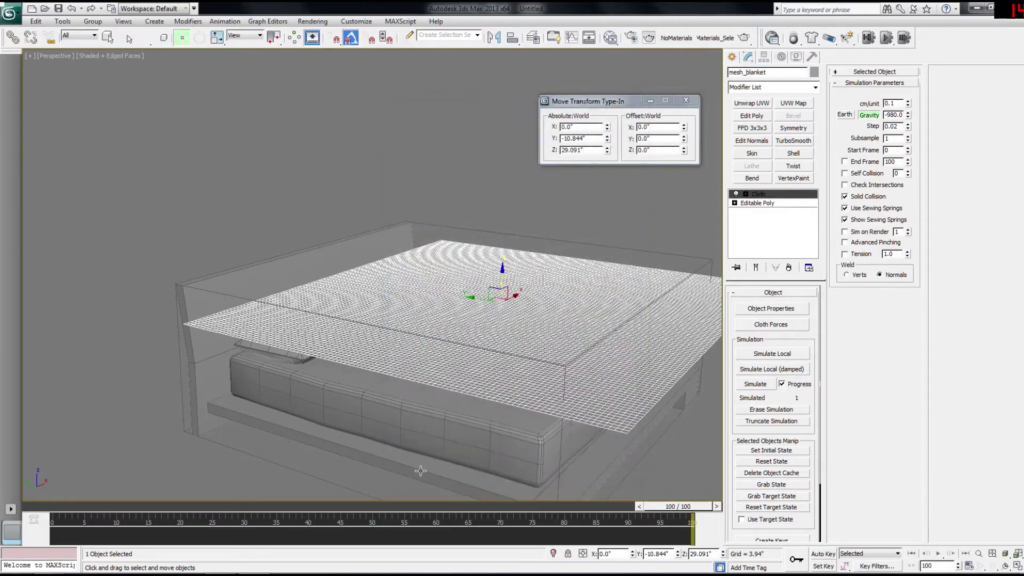
Step: Lower the blanket to about 28.9" in Z and review the simulation settings of the bed frame, blanket and pillows
left_click(316, 492)
left_click(425, 361)
left_click(772, 309)
left_click(422, 139)
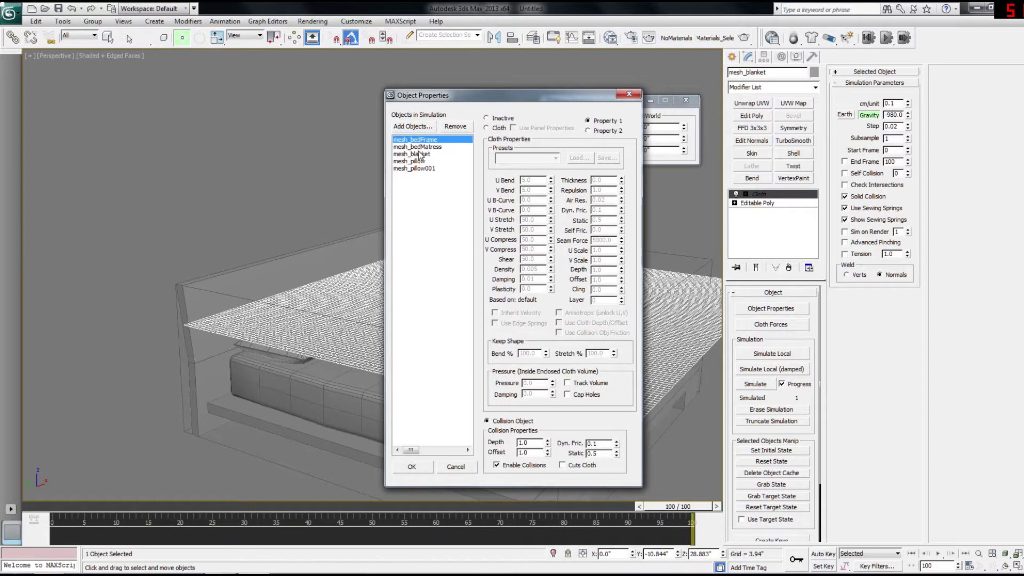
left_click(430, 153)
left_click(421, 161)
left_click(422, 169)
left_click(412, 467)
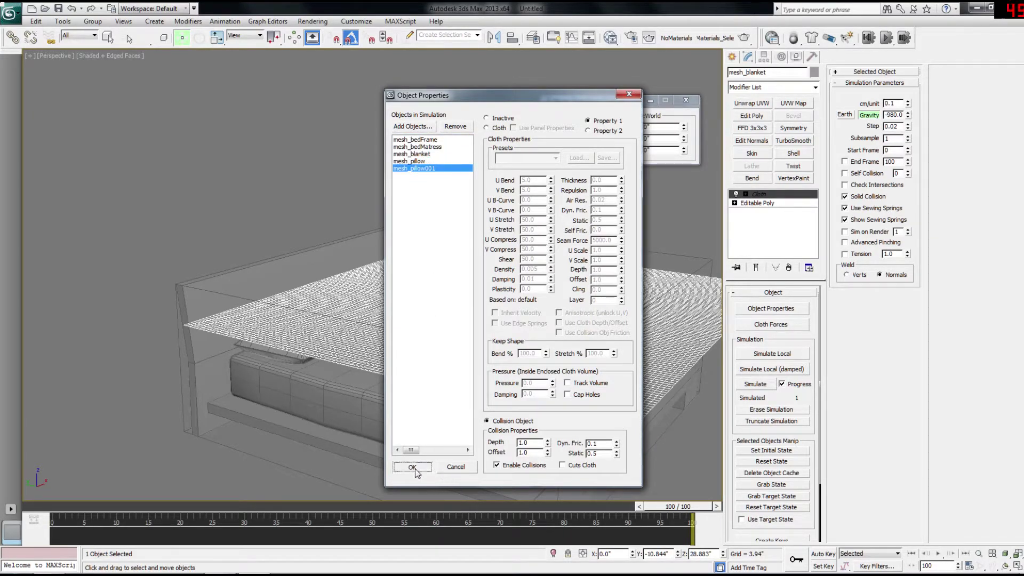
Step: Redefine mesh_blanket as a Cloth object with the Cotton preset in the simulation's object properties
mouse_move(545, 257)
middle_mouse_down("alt")
mouse_move(542, 233)
mouse_move(565, 254)
mouse_move(550, 266)
middle_mouse_up("alt")
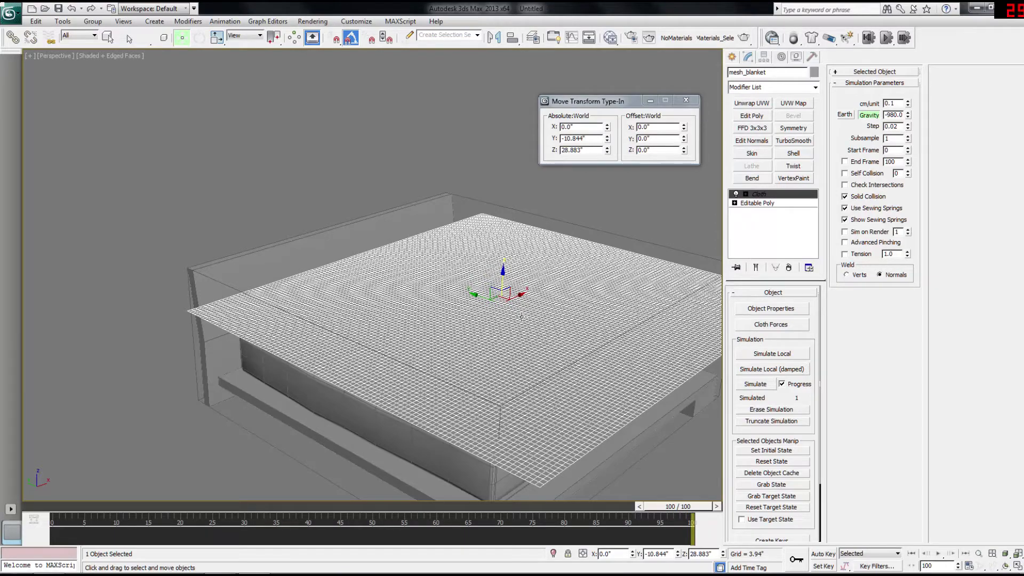
left_click(769, 309)
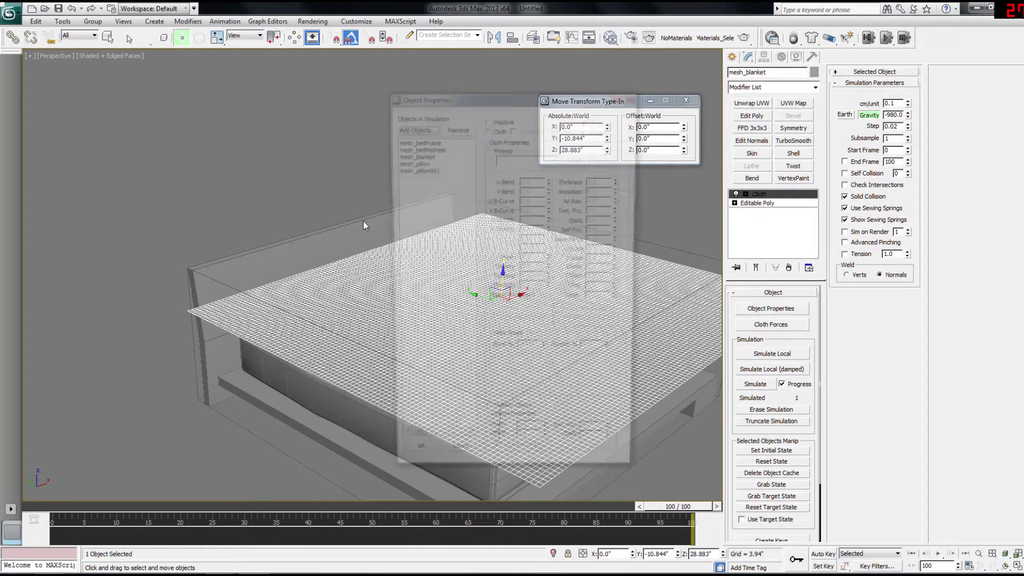
left_click(419, 162)
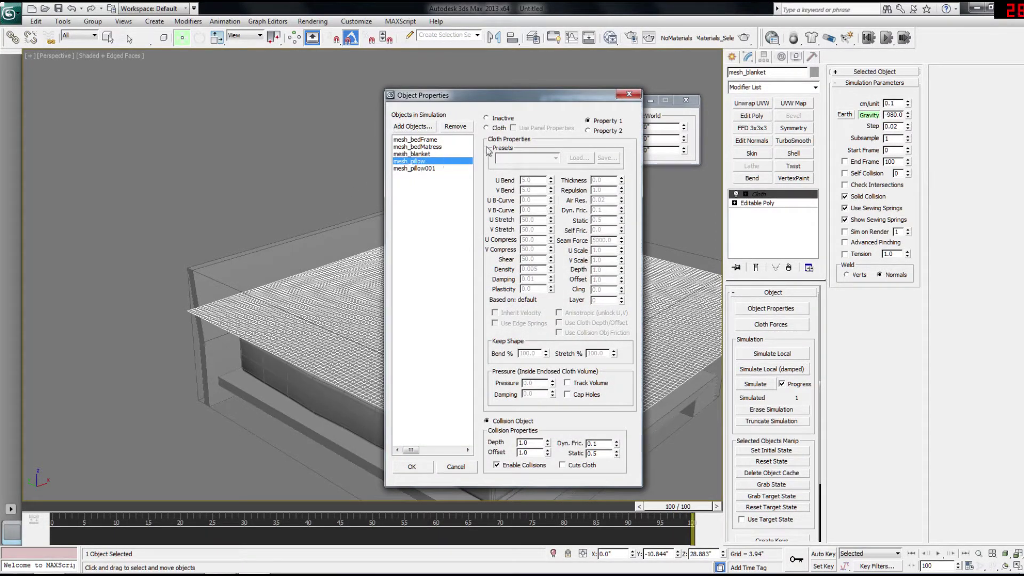
left_click(422, 154)
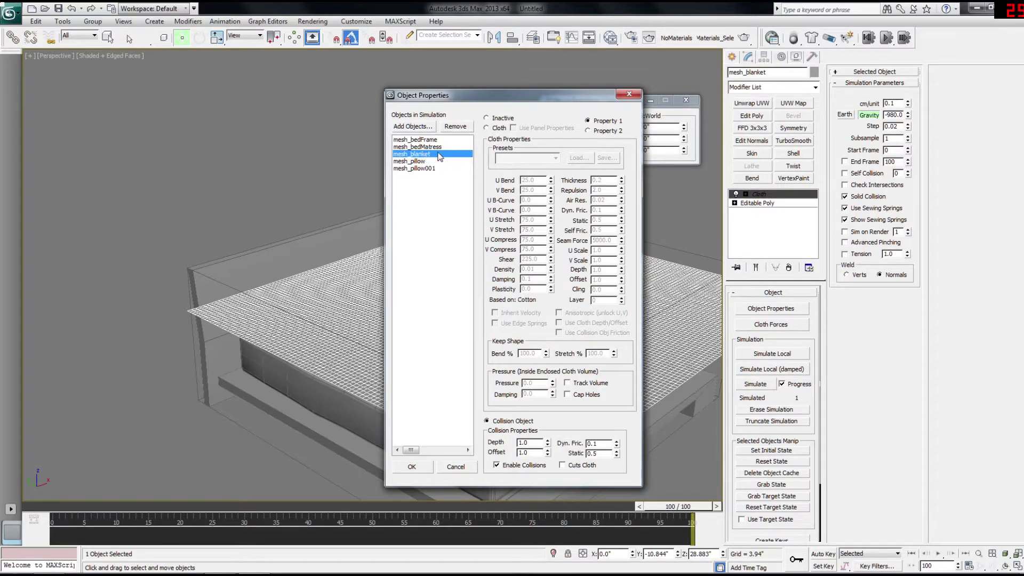
left_click(486, 128)
left_click(525, 158)
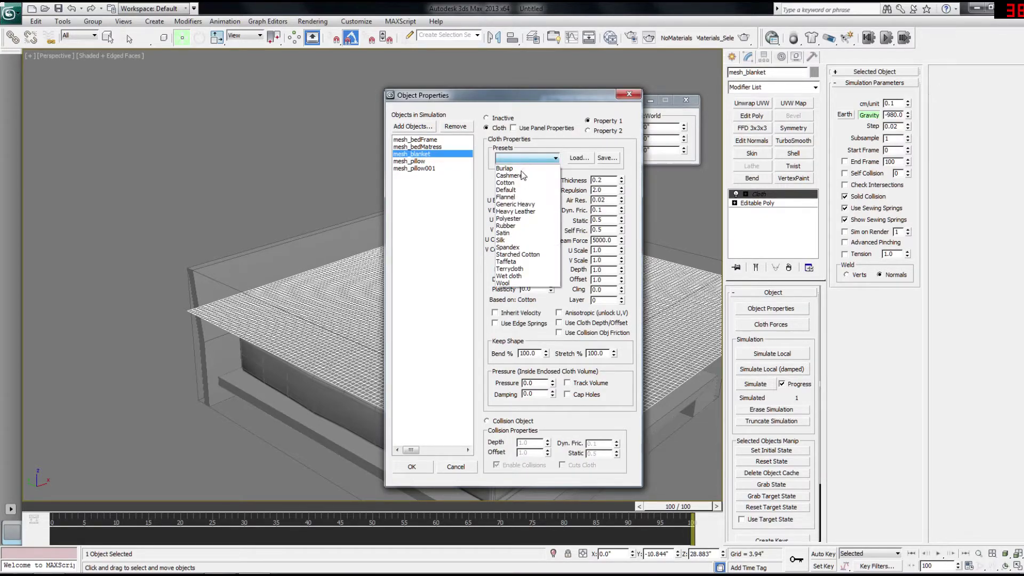
left_click(523, 184)
left_click(410, 467)
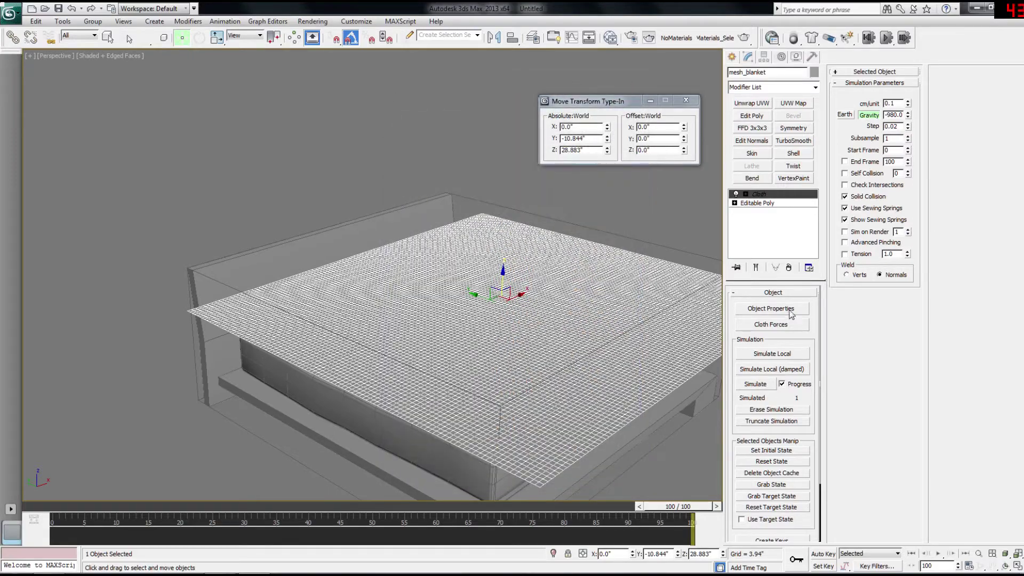
Step: Check the simulation properties of the blanket, mattress and bed frame
left_click(772, 309)
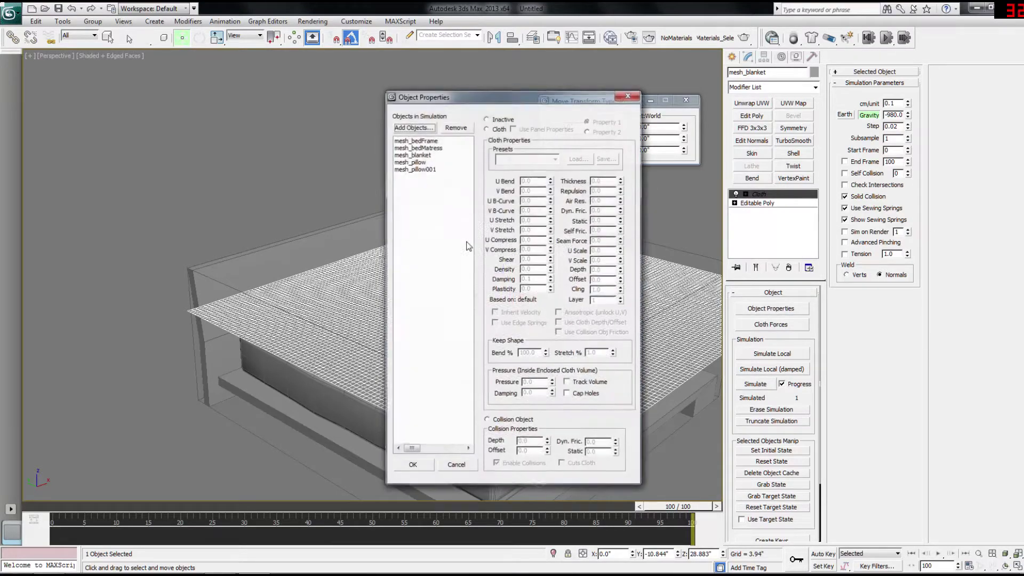
left_click(418, 157)
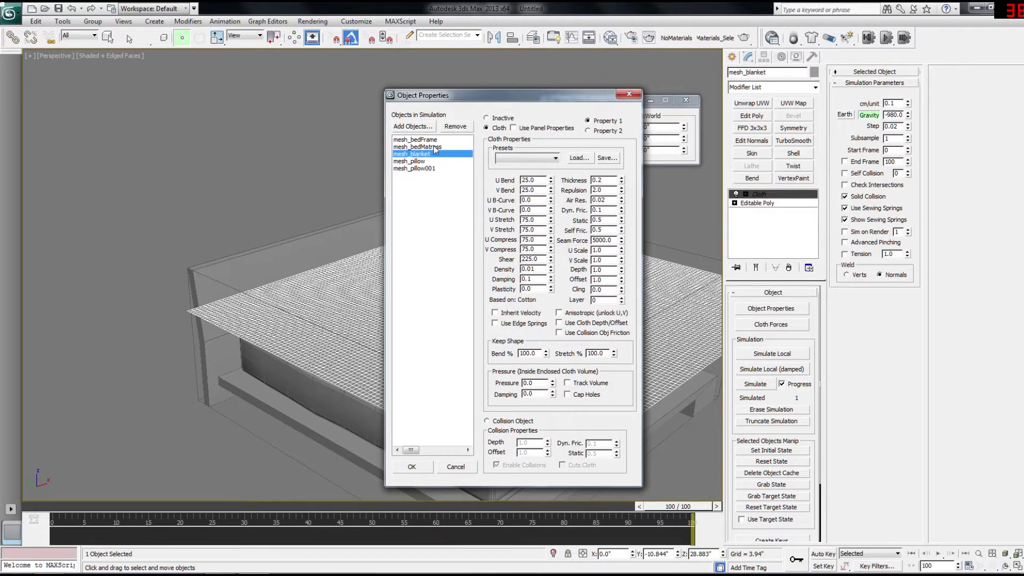
left_click(434, 145)
left_click(433, 140)
left_click(412, 467)
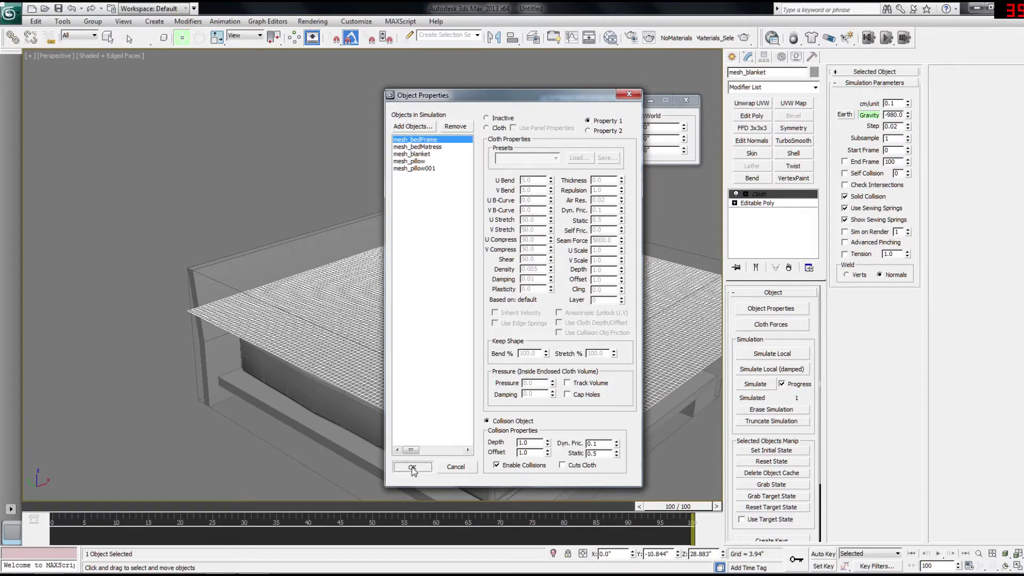
Step: Chamfer the four corner vertices of the blanket slightly at its Editable Poly level
middle_click_drag(501, 319, 469, 283, "alt")
scroll(468, 288, "up", 2)
scroll(463, 305, "down", 2)
middle_click_drag(460, 340, 425, 288)
scroll(424, 287, "up", 2)
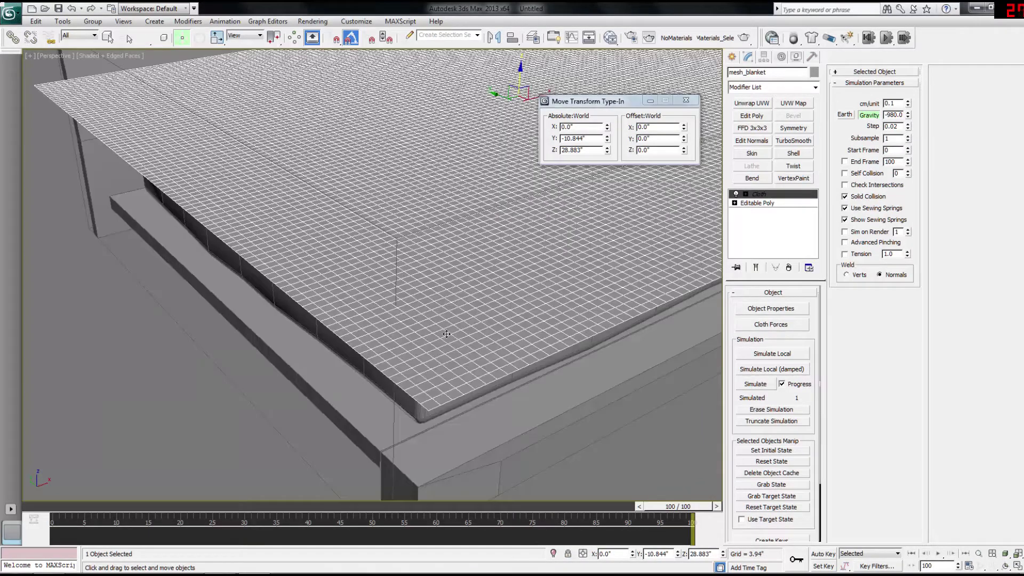
left_click(760, 204)
key("1")
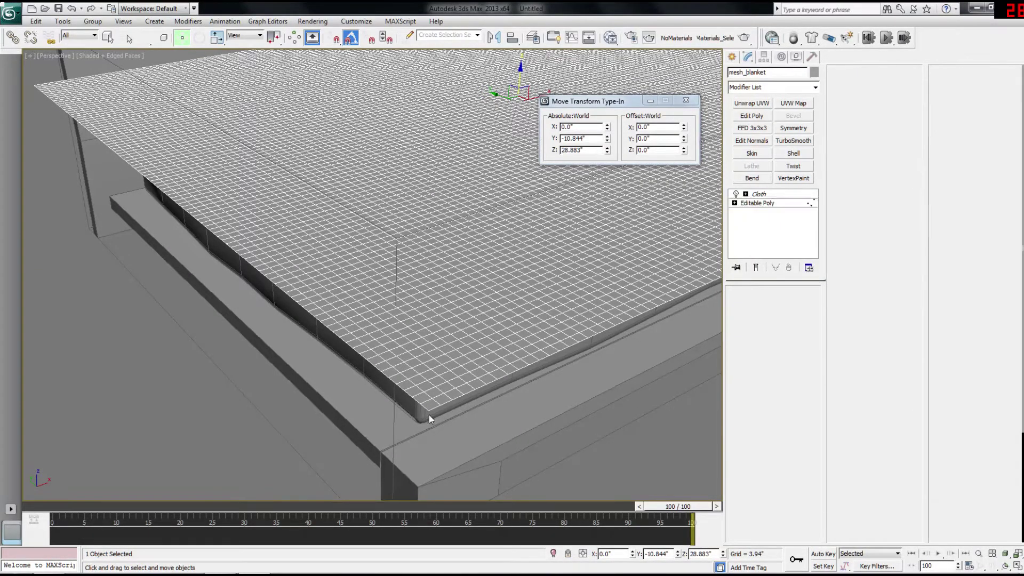
left_click(429, 410)
middle_click_drag(572, 374, 291, 323, "alt")
scroll(442, 311, "up", 3)
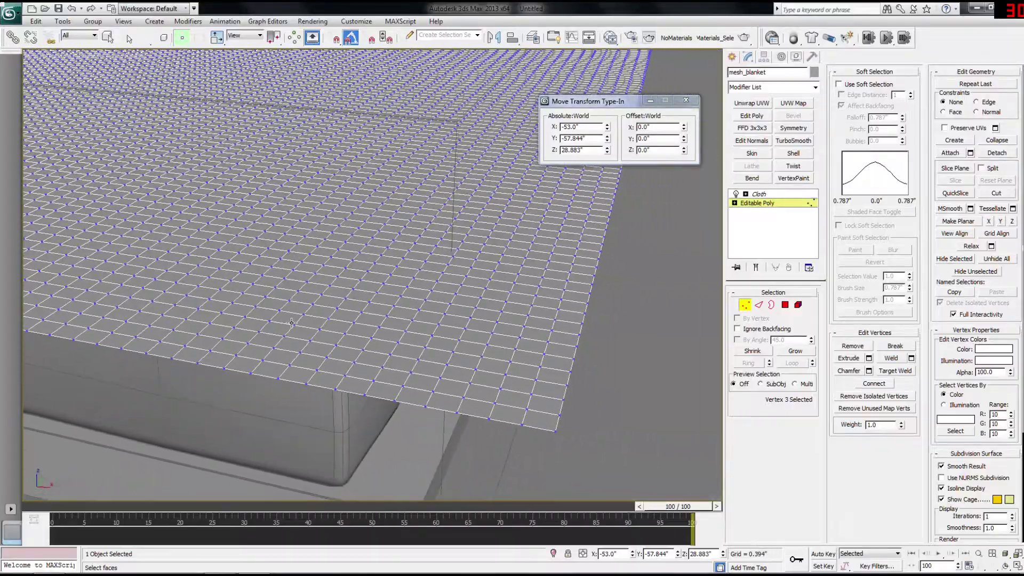
left_click(556, 432, "ctrl")
scroll(582, 353, "down", 4)
middle_click_drag(583, 345, 394, 232, "alt")
scroll(394, 232, "up", 5)
left_click(413, 324, "ctrl")
middle_click_drag(548, 316, 491, 305, "alt")
scroll(447, 314, "up", 2)
left_click(490, 290, "ctrl")
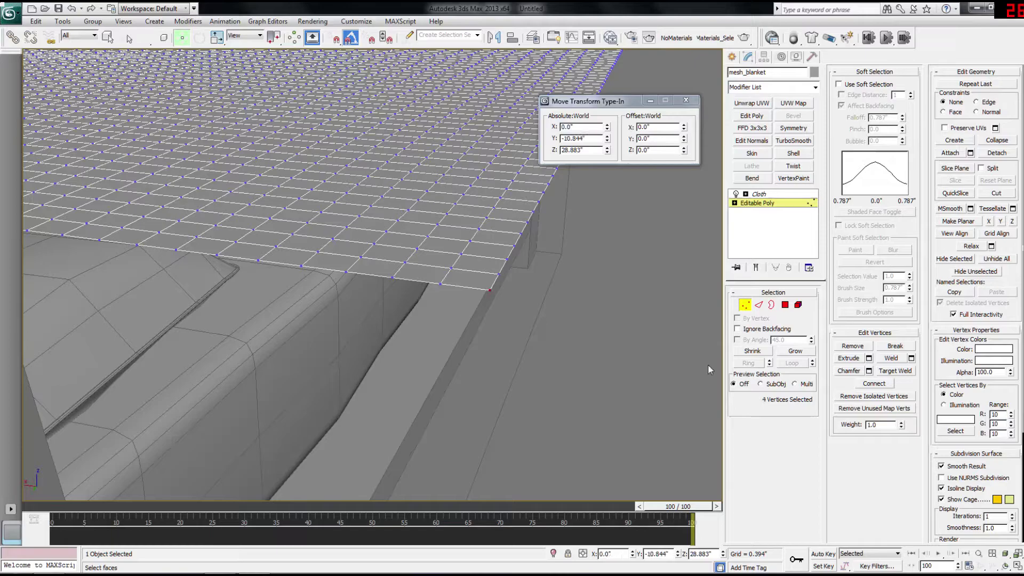
left_click(870, 371)
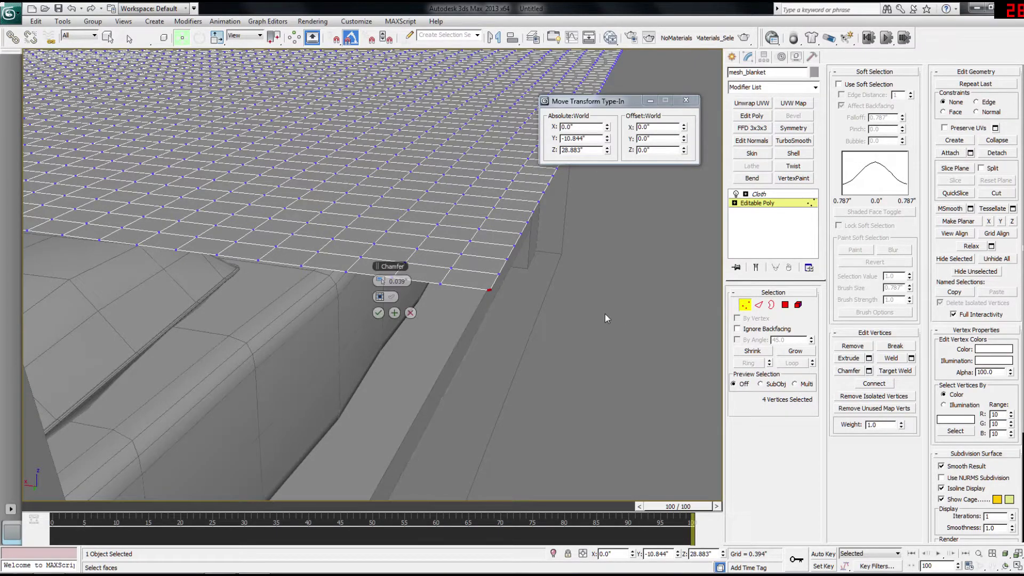
left_click_drag(383, 282, 425, 279)
left_click(378, 313)
left_click(754, 203)
Step: Return to the blanket's Cloth modifier and check the simulation settings of all five objects
left_click(760, 195)
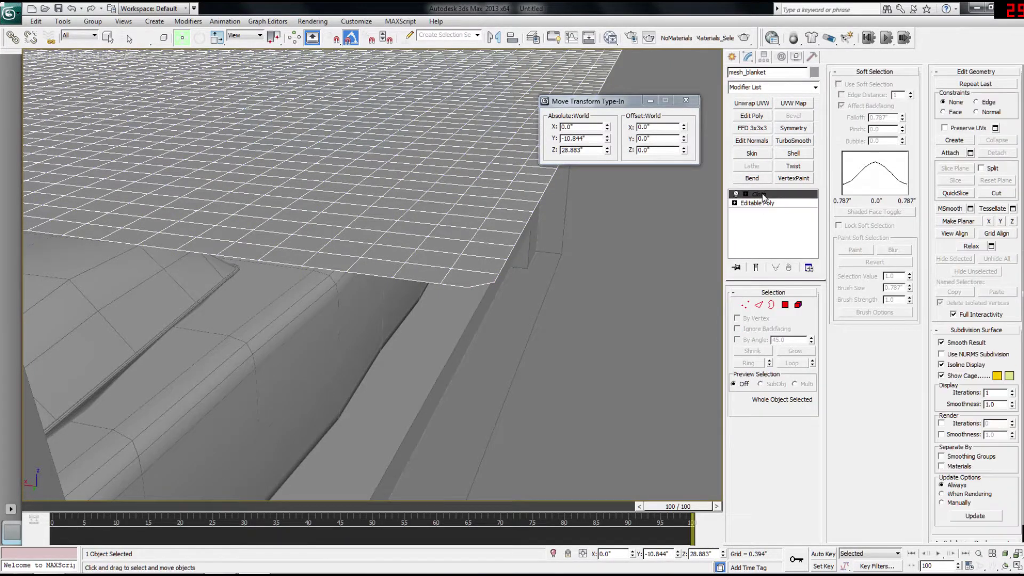
left_click(771, 309)
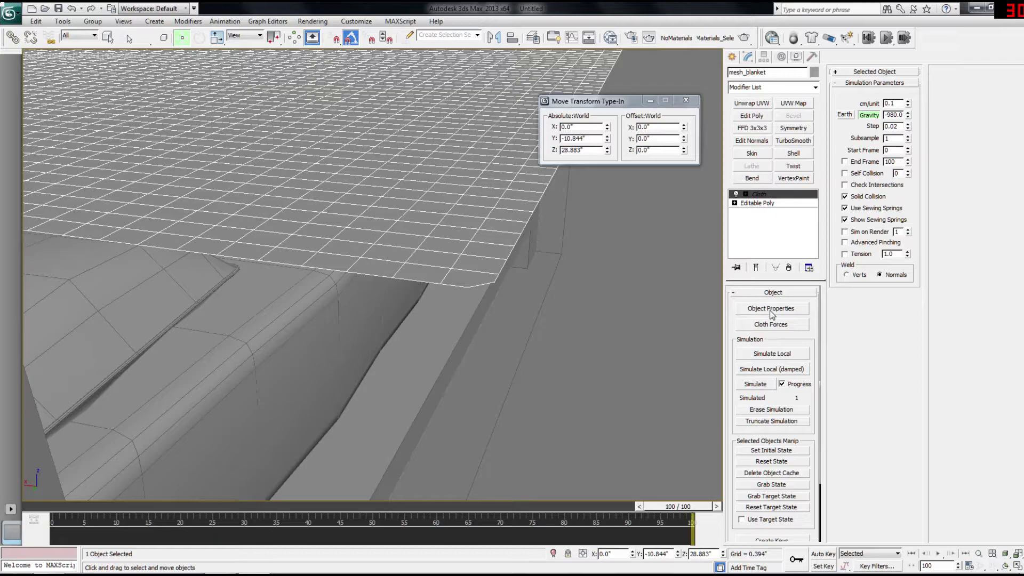
left_click(416, 162)
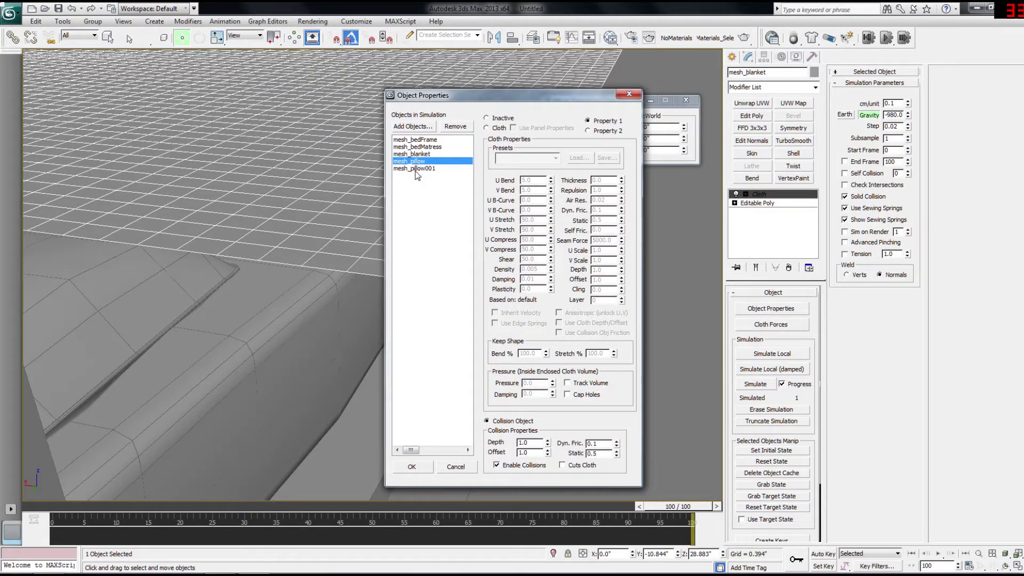
left_click(417, 170)
left_click(419, 154)
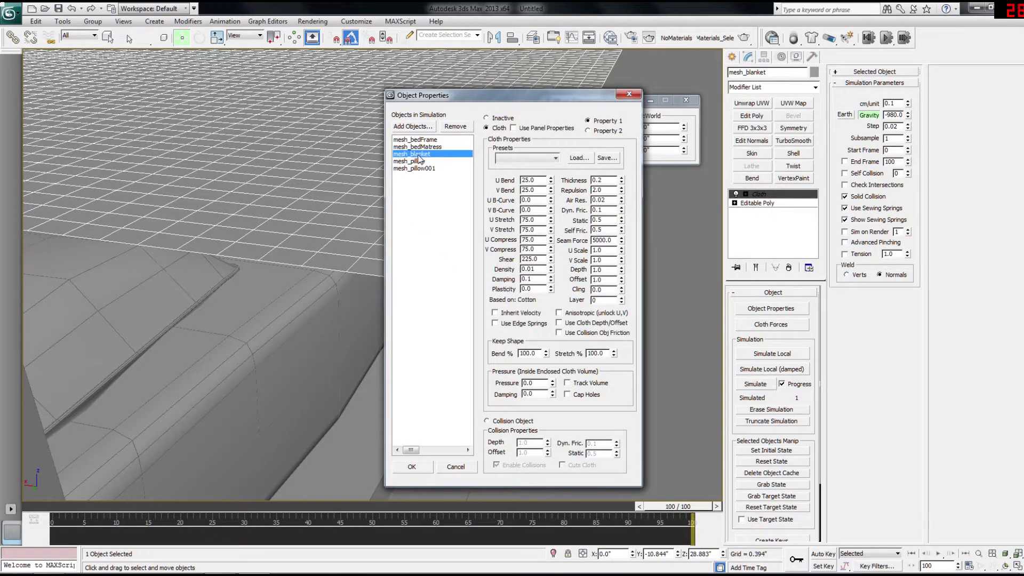
left_click(423, 147)
left_click(423, 140)
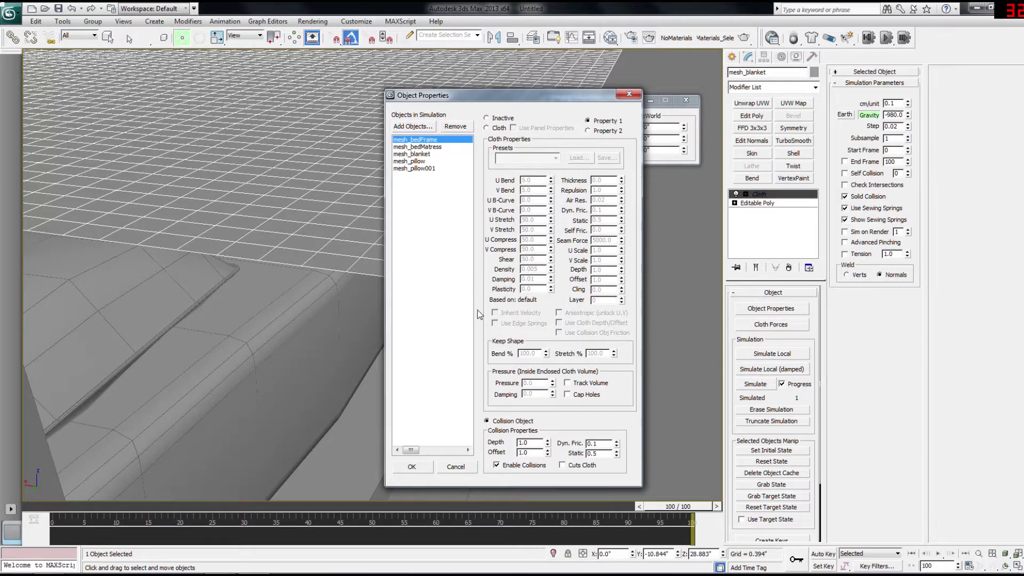
left_click(414, 467)
scroll(483, 310, "down", 5)
middle_click_drag(485, 312, 552, 299, "alt")
scroll(528, 288, "up", 5)
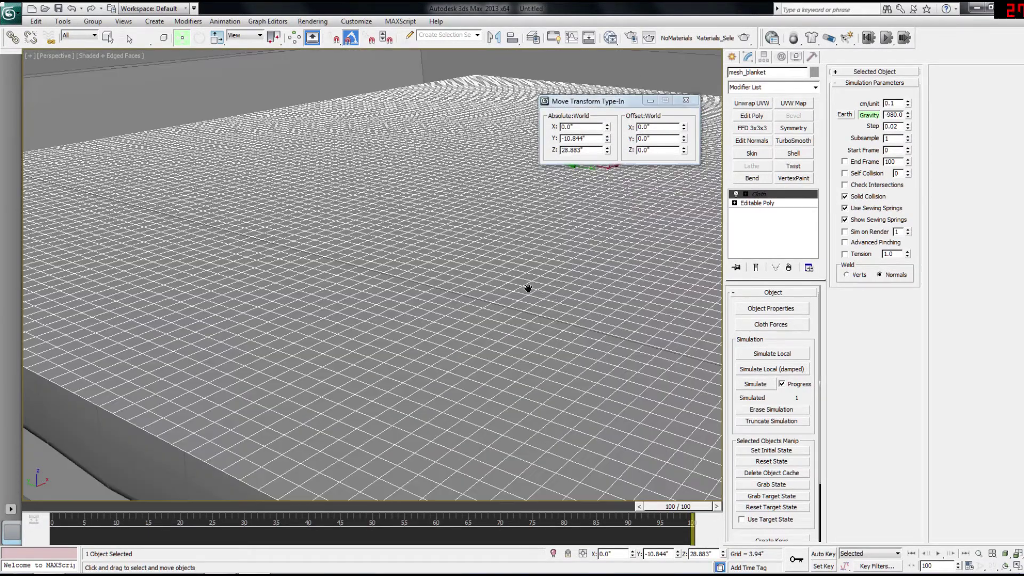
scroll(520, 280, "down", 5)
scroll(521, 277, "up", 5)
middle_click_drag(520, 276, 510, 288)
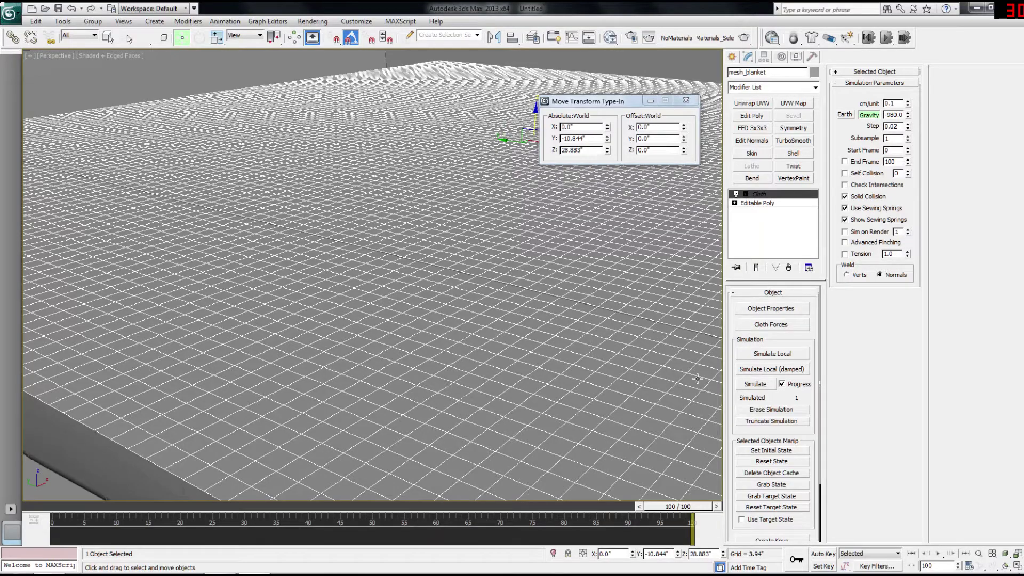
Step: Run the Cloth simulation so the blanket drapes over the pillows, mattress and bed frame
middle_click_drag(519, 344, 541, 358)
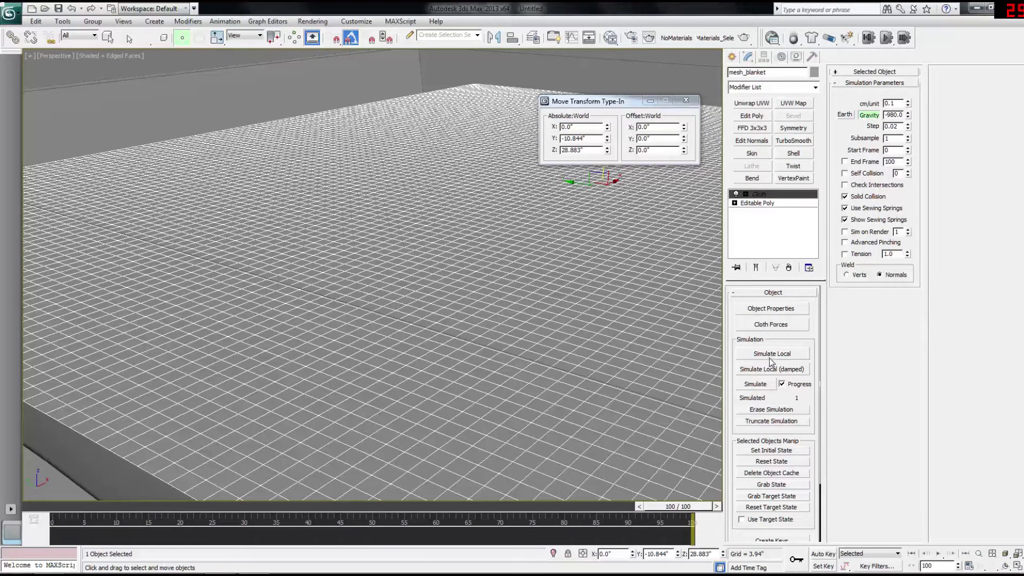
left_click(756, 385)
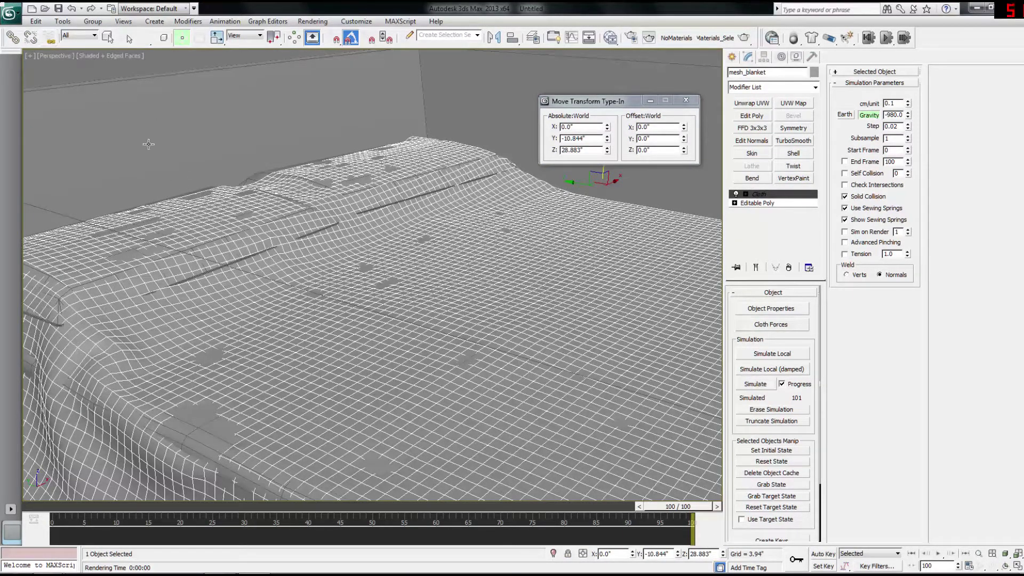
middle_click_drag(174, 219, 440, 212)
middle_click_drag(597, 269, 419, 262)
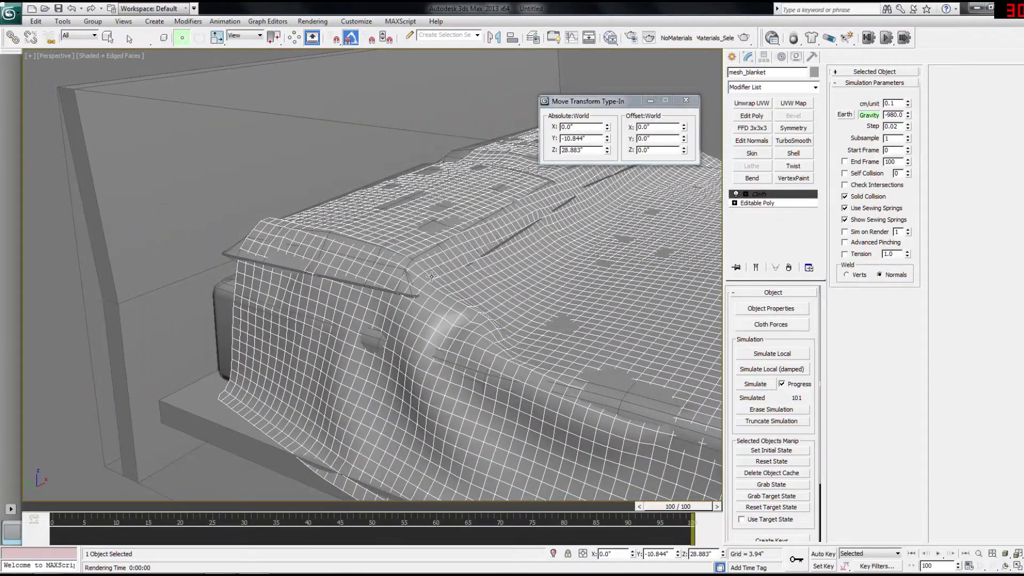
Step: Add a Push modifier to the simulated blanket and raise its push value to about 0.599"
left_click(789, 89)
scroll(768, 384, "down", 4)
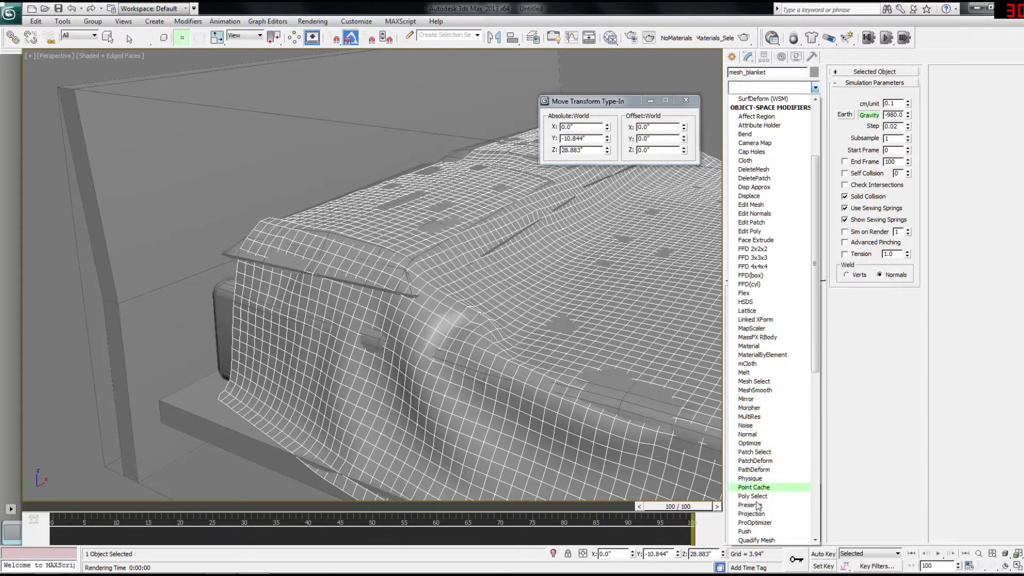
left_click(746, 532)
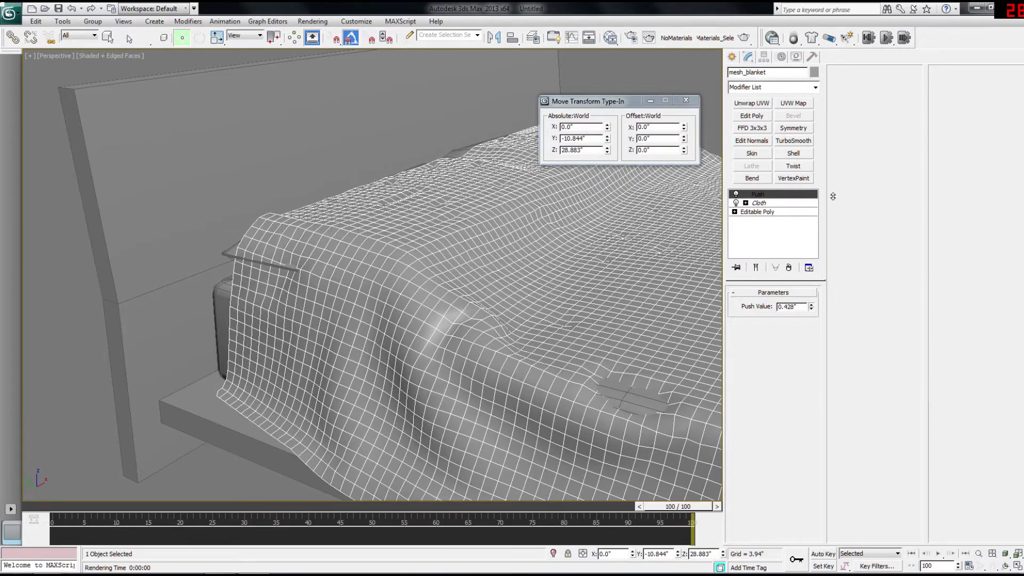
left_click_drag(831, 544, 820, 64)
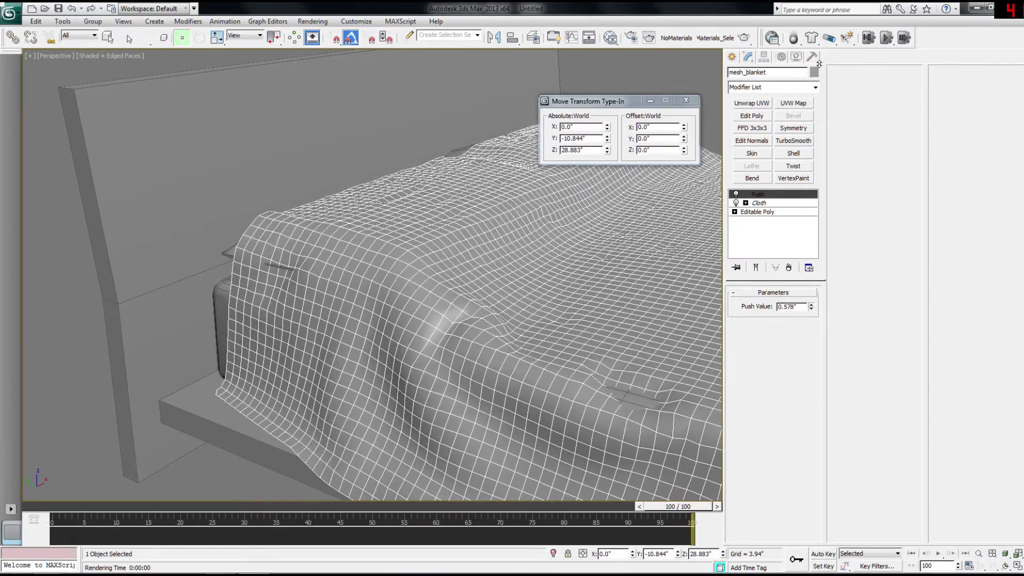
middle_click_drag(541, 258, 459, 277, "alt")
middle_click_drag(586, 274, 480, 274)
middle_click_drag(480, 274, 421, 286, "alt")
middle_click_drag(523, 352, 559, 229)
middle_click_drag(414, 256, 539, 259, "alt")
middle_click_drag(461, 267, 511, 261)
middle_click_drag(368, 291, 467, 299)
left_click_drag(0, 0, 0, 0)
middle_click_drag(467, 298, 454, 342, "alt")
middle_click_drag(347, 323, 453, 284)
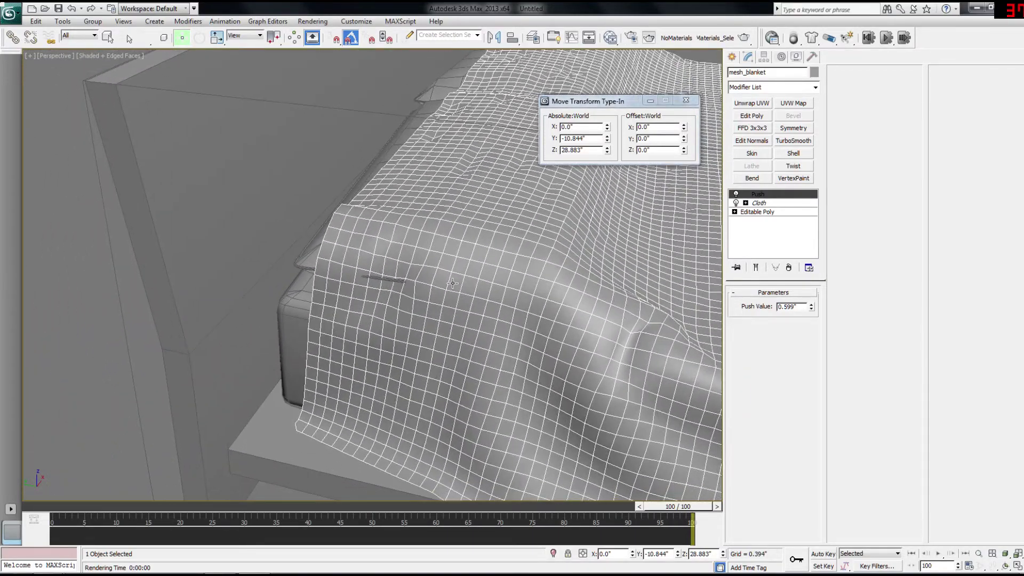
Step: Collapse the blanket's Cloth and Push modifiers by converting it to an Editable Poly
right_click(530, 271)
mouse_move(587, 372)
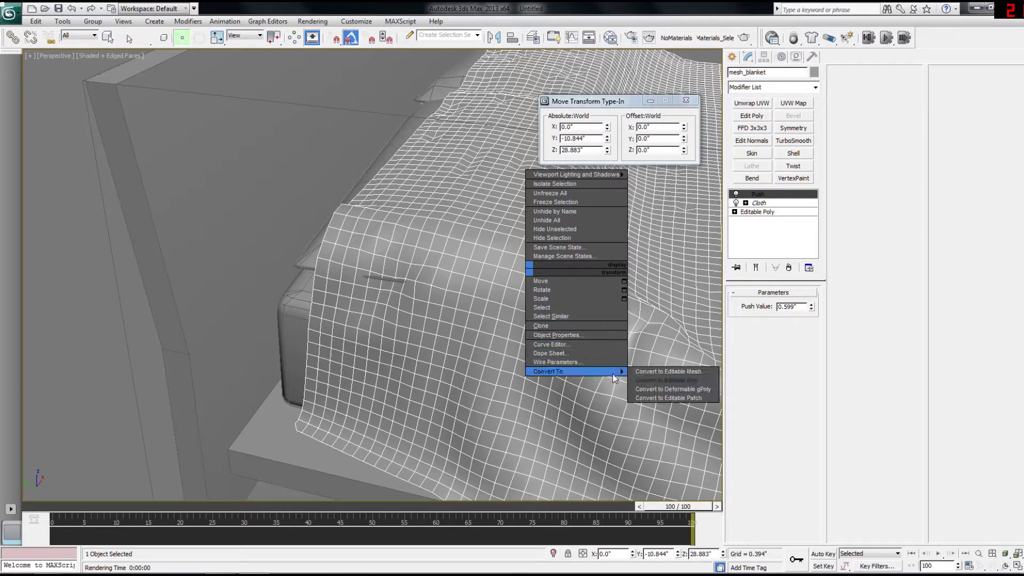
left_click(640, 380)
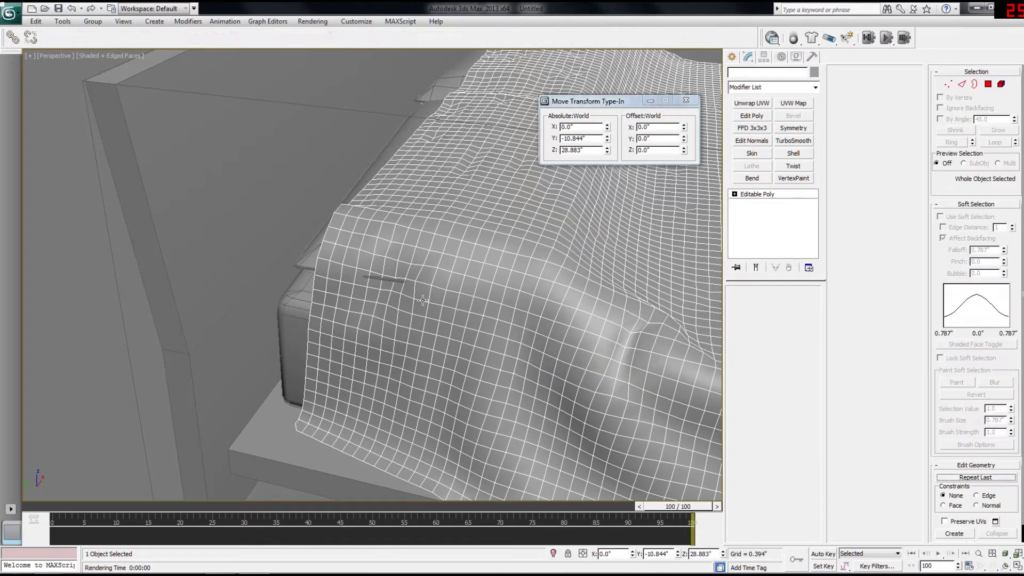
Step: Brush the blanket with Paint Deform Relax/Soften at size 72.48 where the pillow edge pokes through its side
scroll(430, 307, "up", 10)
scroll(430, 306, "down", 8)
scroll(456, 320, "up", 4)
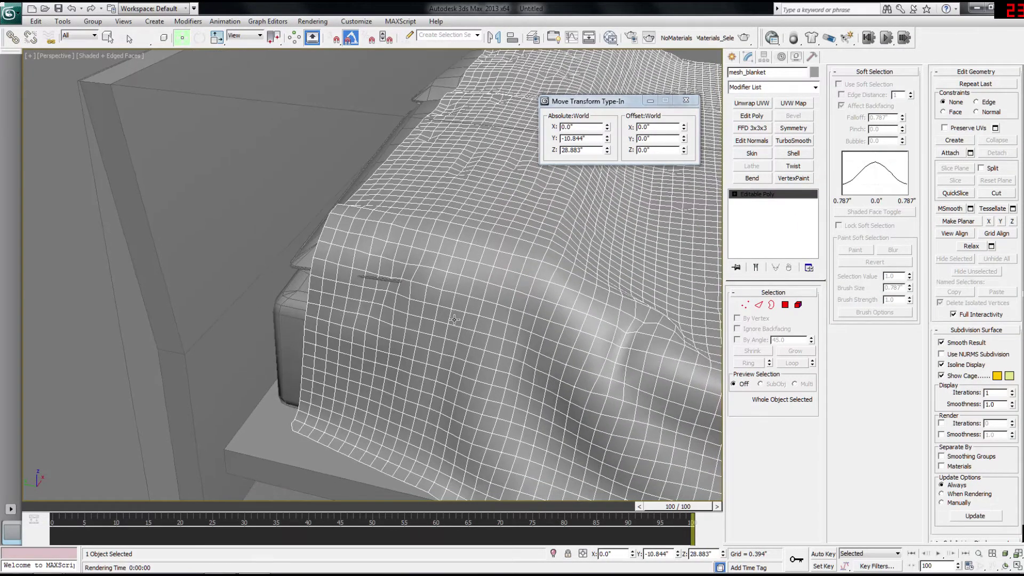
middle_click_drag(471, 516, 469, 521, "alt")
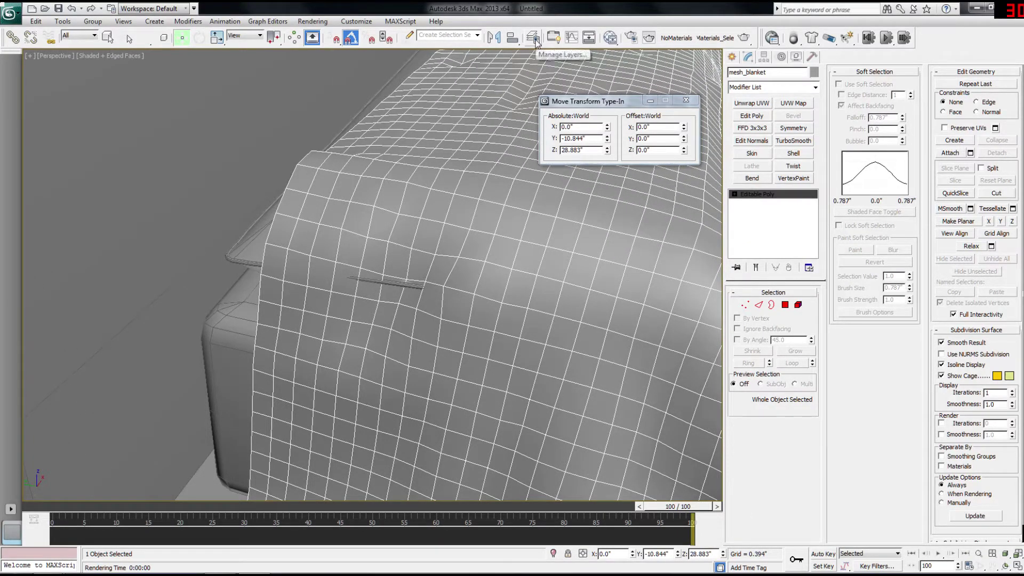
left_click(553, 38)
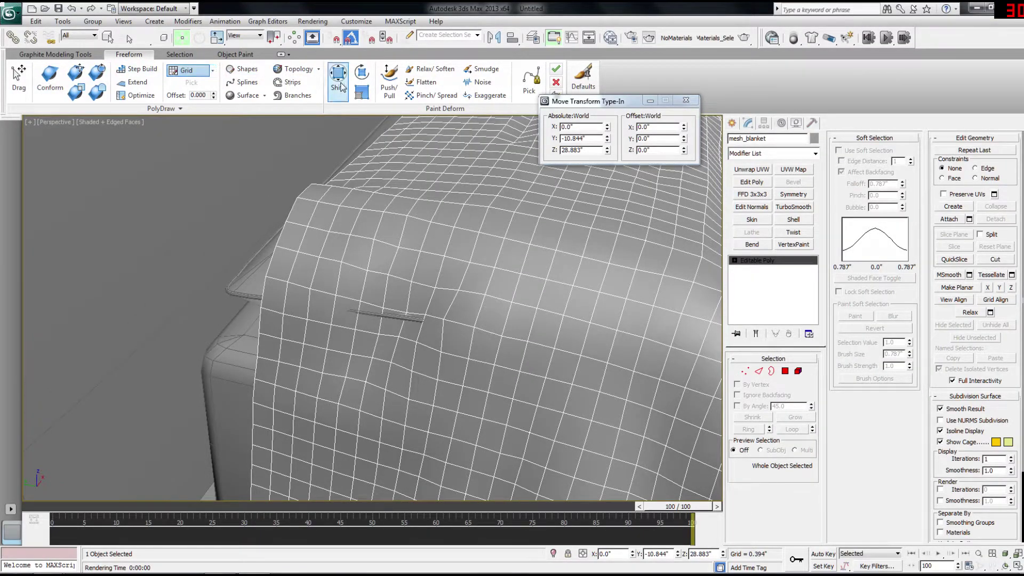
left_click(431, 73)
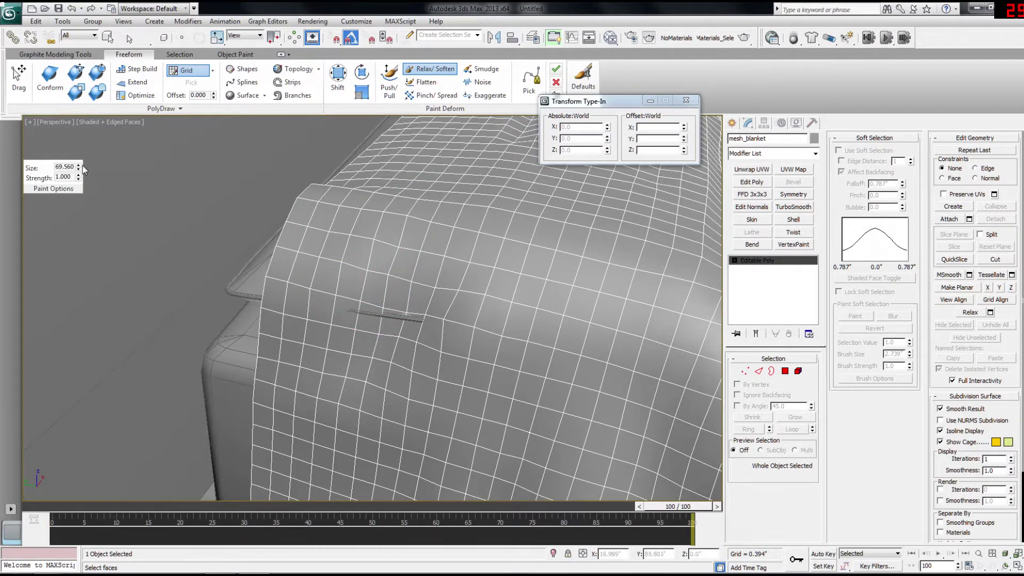
left_click_drag(79, 167, 85, 112)
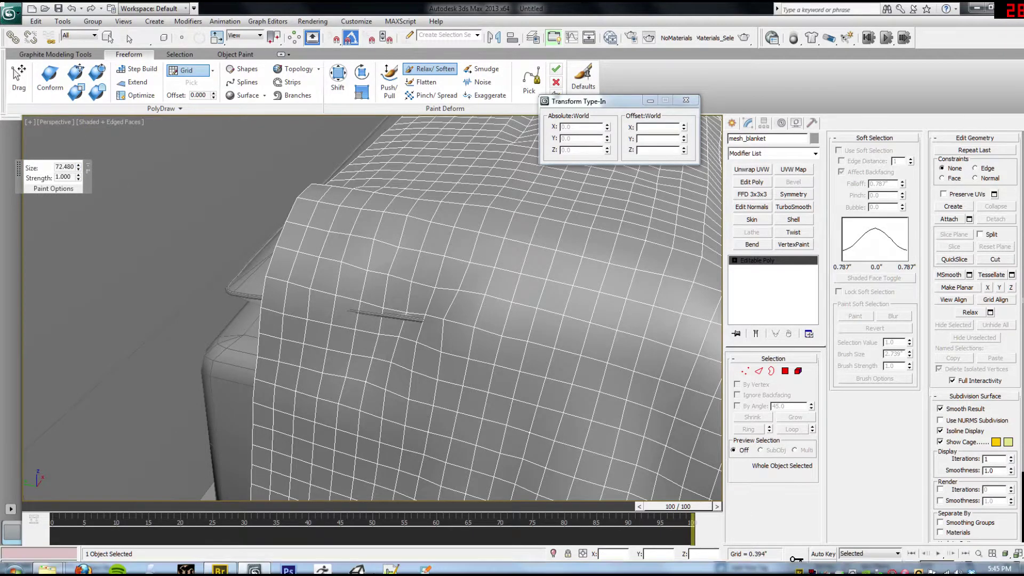
left_click_drag(366, 314, 430, 320)
Step: Pull the blanket outward over the protruding pillow edge with the Push/Pull brush at size 72.48 and offset 4
left_click(390, 80)
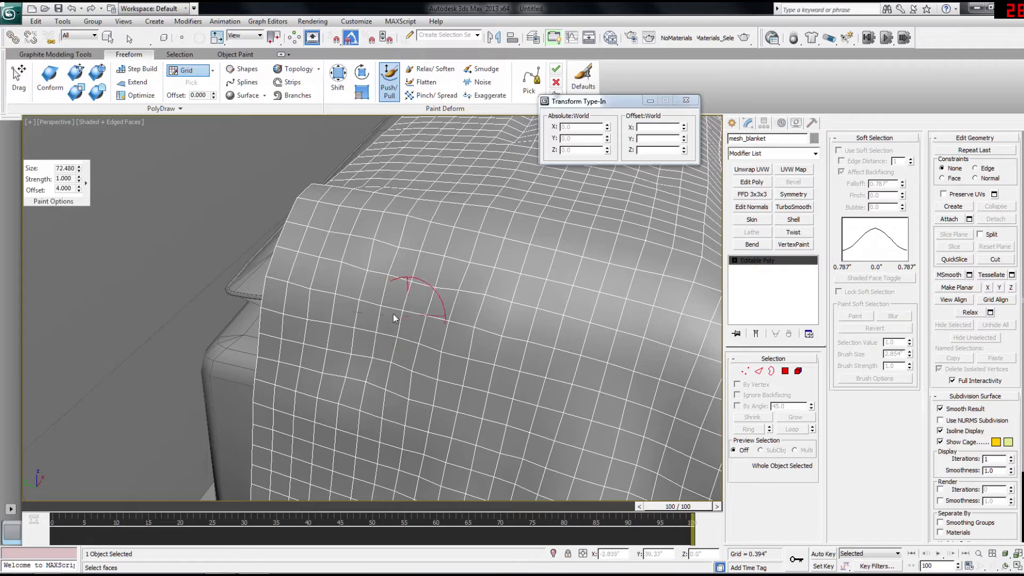
scroll(434, 306, "down", 5)
middle_click_drag(427, 309, 388, 288, "alt")
scroll(400, 313, "up", 6)
mouse_move(362, 300)
left_mouse_down()
mouse_move(446, 304)
mouse_move(355, 284)
mouse_move(413, 307)
left_mouse_up()
left_click_drag(349, 278, 469, 300)
Step: Pull the blanket surface outward around the foot corner fold where the geometry underneath pokes through
scroll(468, 300, "down", 6)
middle_click_drag(468, 300, 424, 286, "alt")
scroll(427, 325, "up", 8)
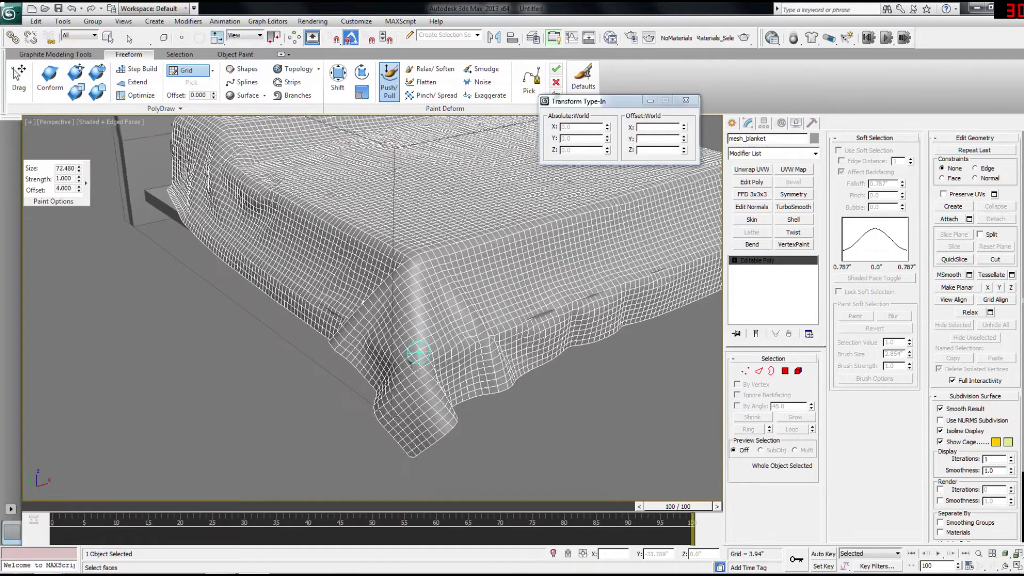
left_click_drag(466, 429, 462, 444)
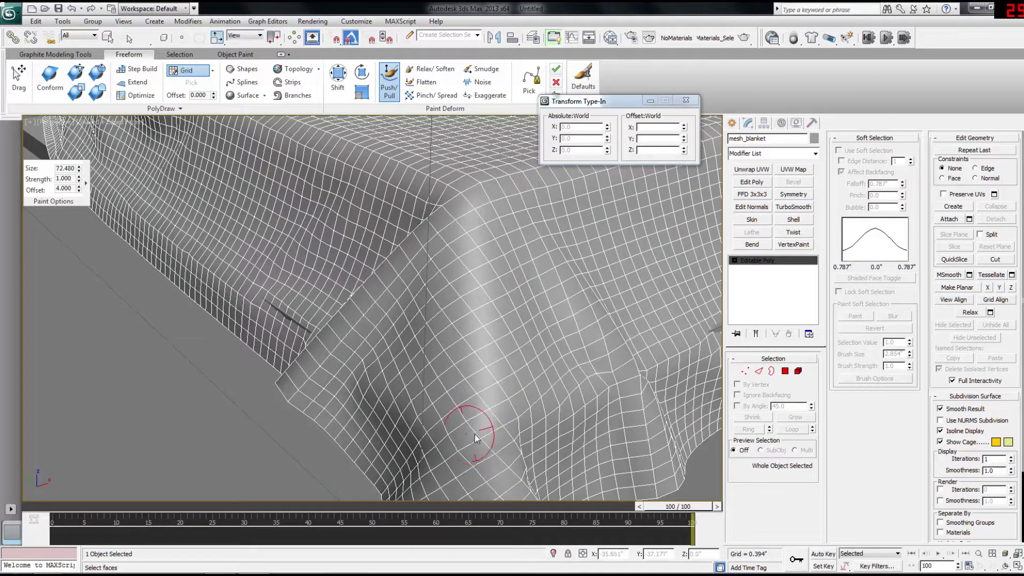
middle_click_drag(372, 373, 380, 368, "alt")
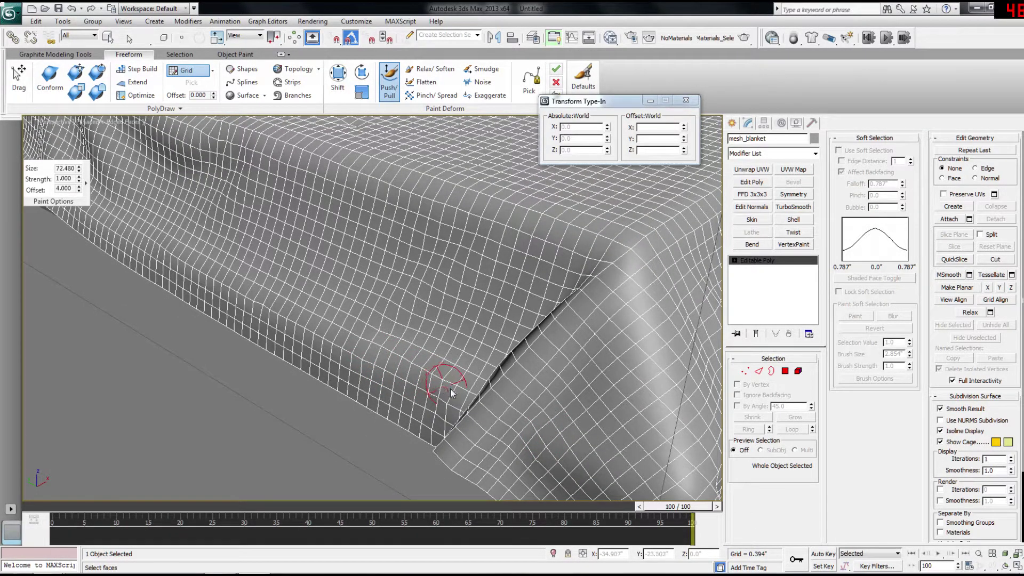
Step: Brush the foot-end overhang of the blanket to cover the two spots where the bed pokes through
mouse_move(446, 370)
middle_mouse_down("alt")
mouse_move(422, 372)
mouse_move(450, 371)
middle_mouse_up("alt")
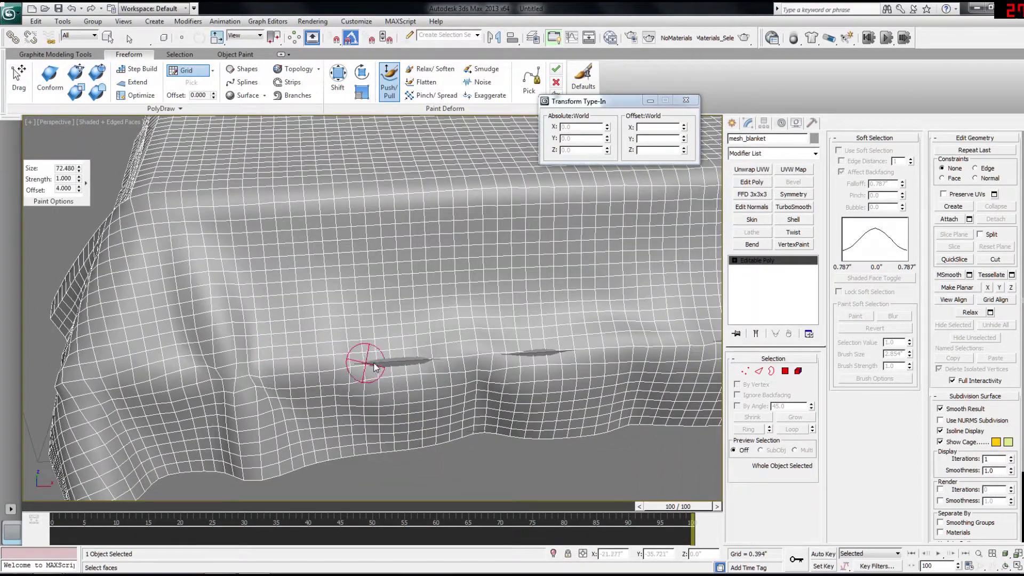
left_click_drag(437, 361, 382, 354, "shift")
left_click_drag(520, 355, 571, 356, "shift")
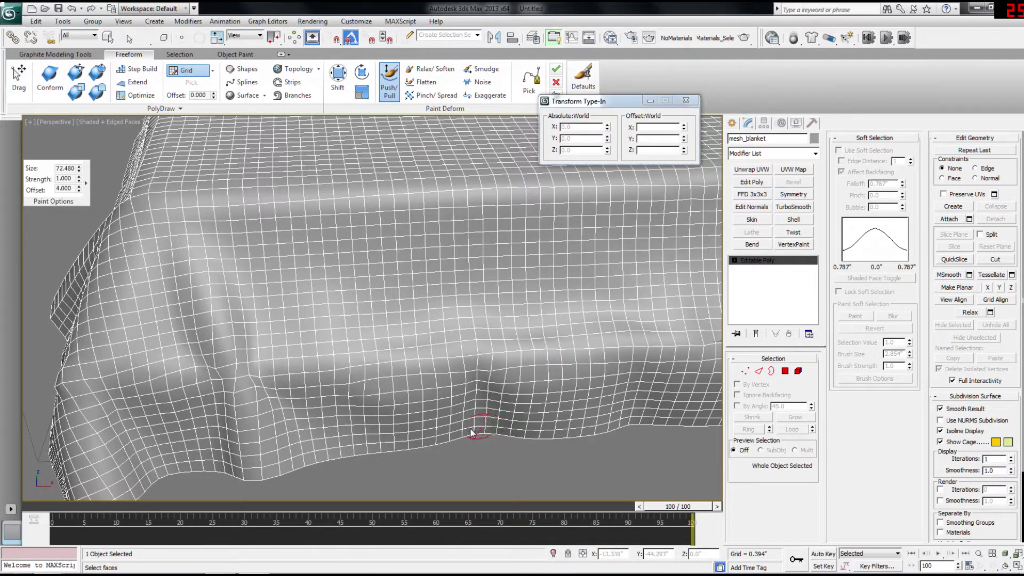
Step: Examine the blanket's hanging edge and the folds at the next foot corner in wireframe and shaded display
middle_click_drag(527, 421, 499, 363, "alt")
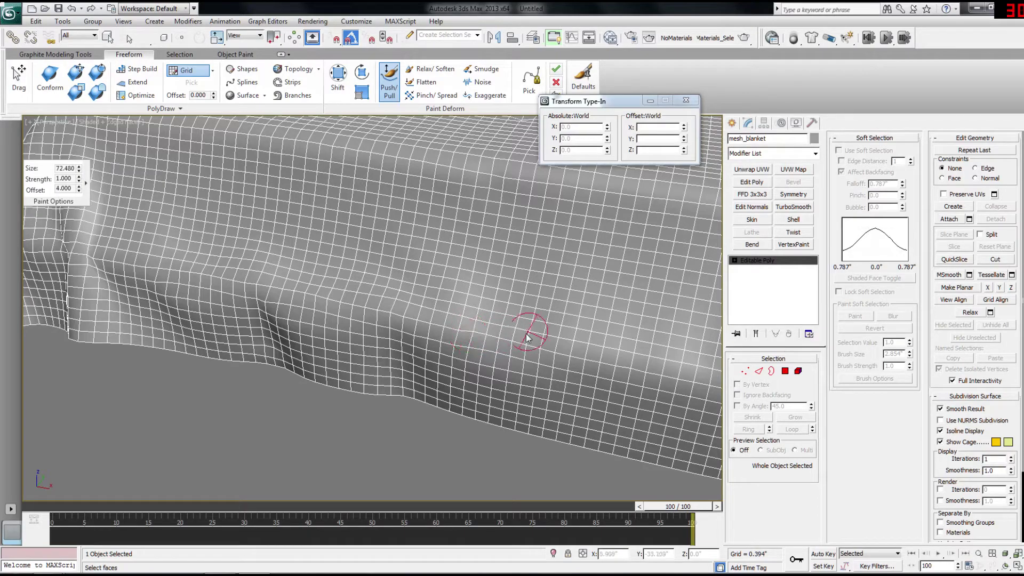
middle_click_drag(542, 344, 525, 338, "alt")
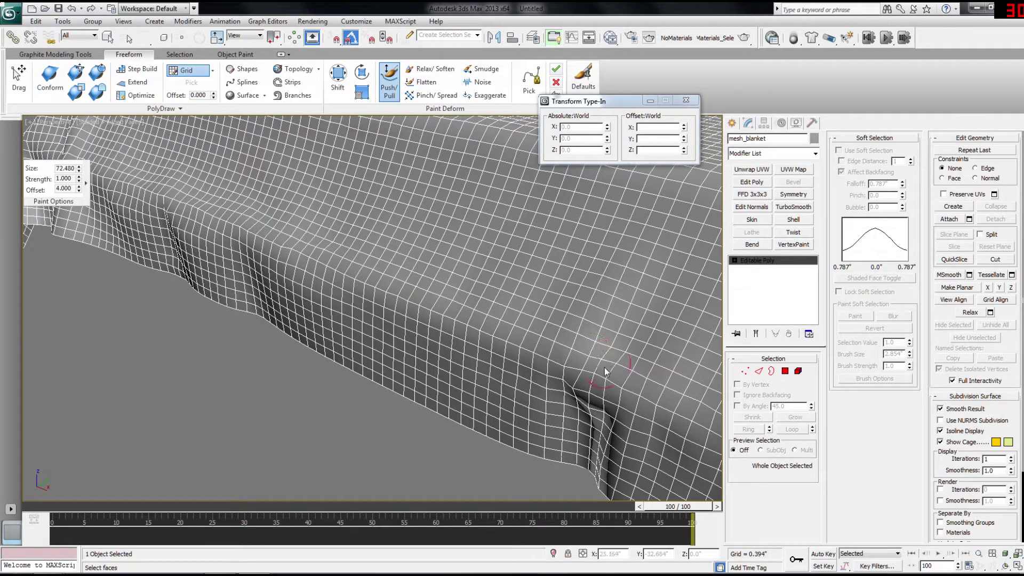
middle_click_drag(642, 381, 616, 368, "alt")
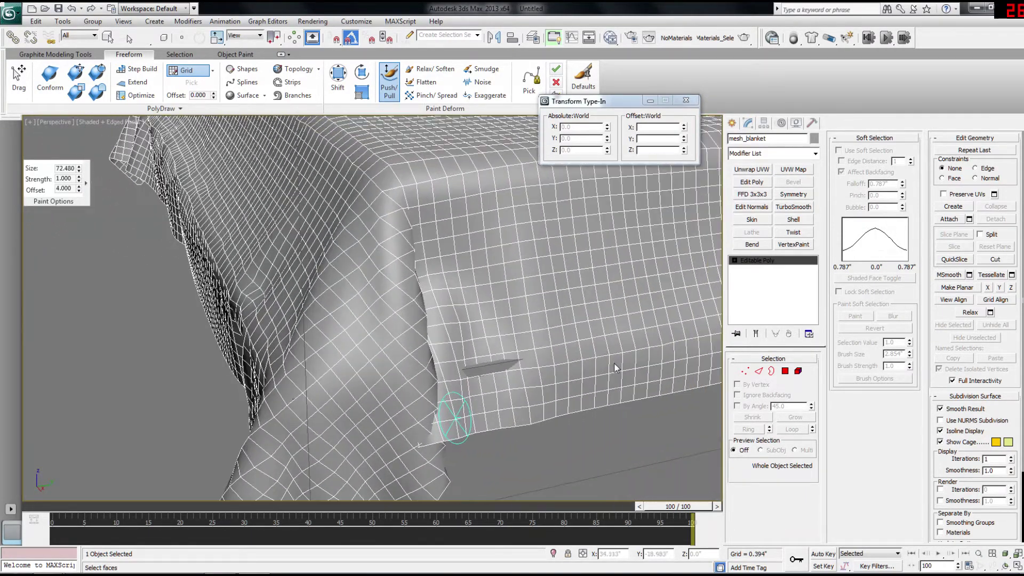
mouse_move(543, 364)
middle_mouse_down("alt")
mouse_move(418, 347)
mouse_move(441, 336)
mouse_move(382, 345)
mouse_move(391, 341)
middle_mouse_up("alt")
key("F3")
middle_click_drag(371, 254, 338, 248, "alt")
middle_click_drag(280, 191, 419, 292)
scroll(419, 292, "up", 1)
middle_click_drag(350, 249, 426, 210)
scroll(385, 320, "up", 3)
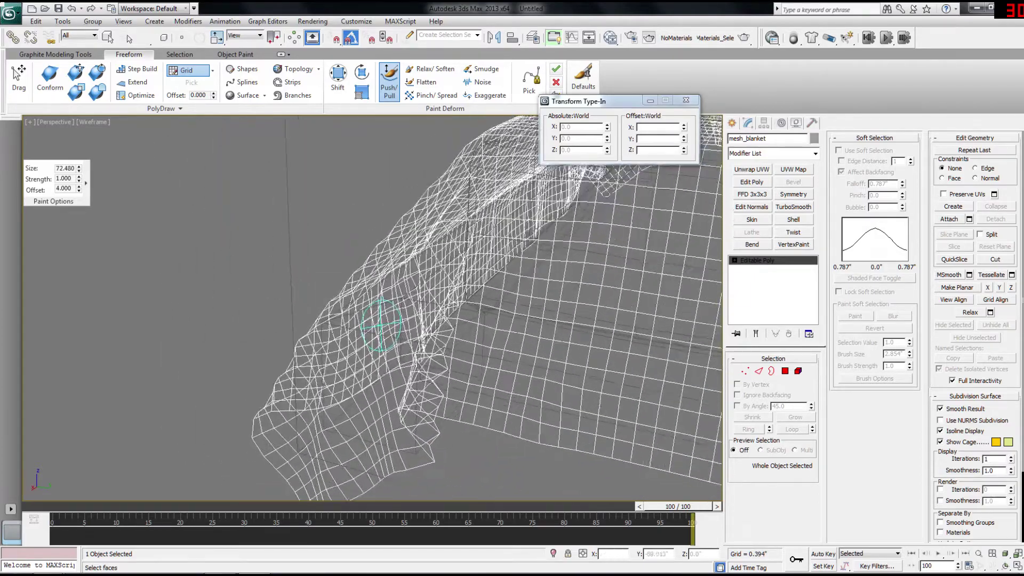
key("F3")
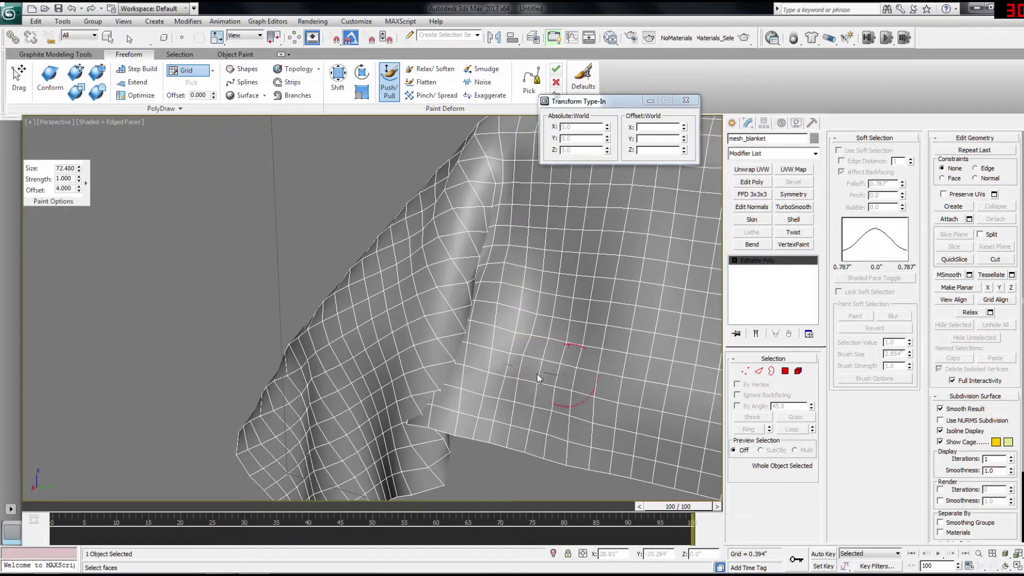
Step: Smooth the sharp overlapping fold at the foot corner with the Relax/Soften brush at size 72.48
left_click(430, 69)
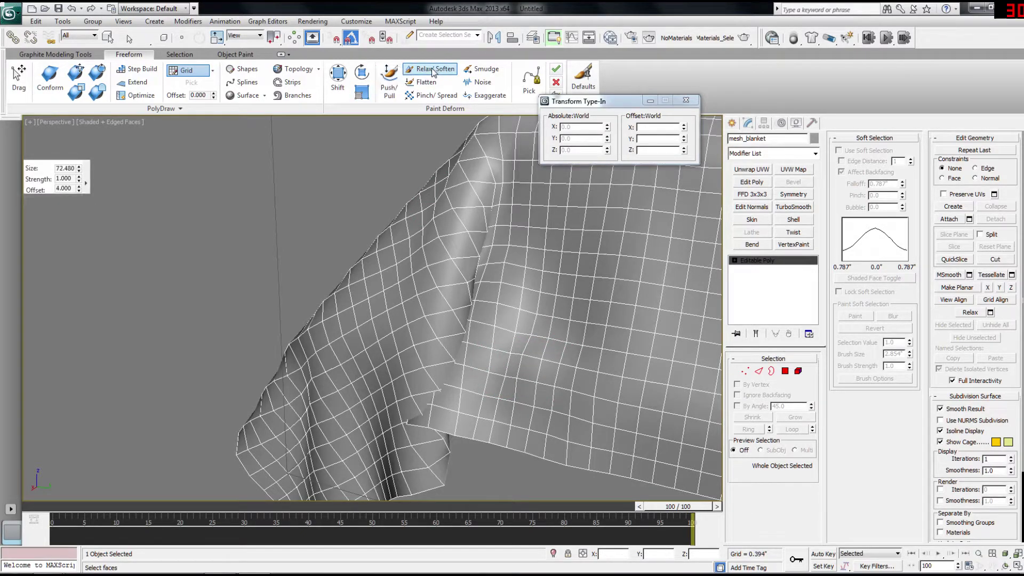
key("F3")
key("F3")
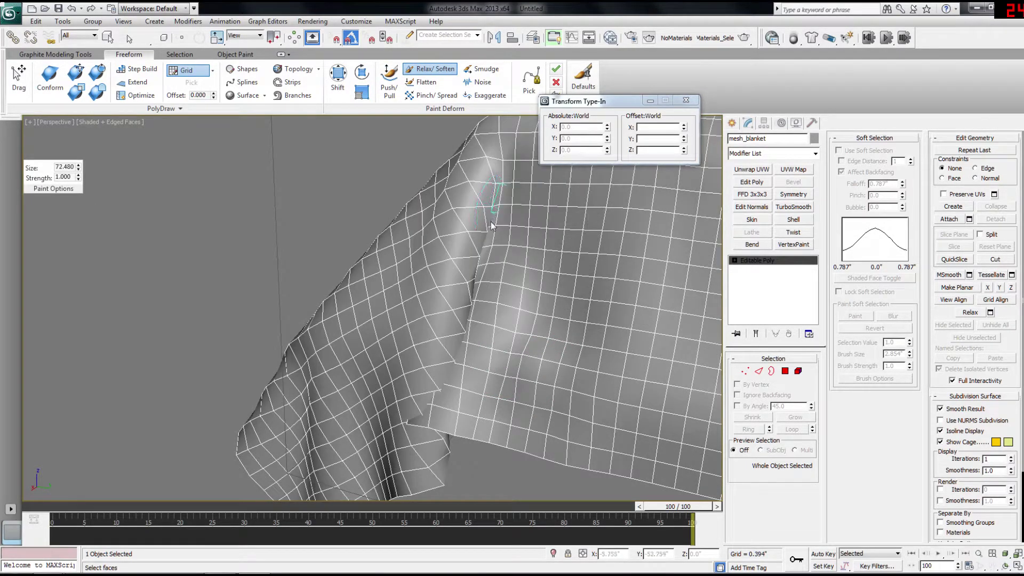
mouse_move(470, 285)
left_mouse_down()
mouse_move(431, 389)
mouse_move(423, 375)
left_mouse_up()
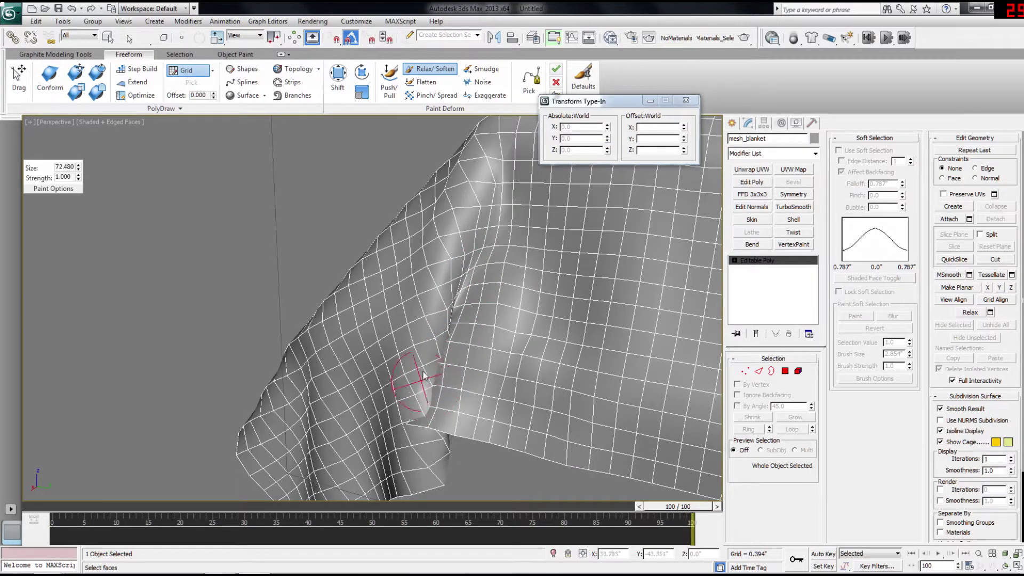
left_click_drag(454, 310, 412, 391)
Step: Relax the inner edge of the corner fold upward from the blanket's hem
key("F3")
mouse_move(440, 398)
middle_mouse_down()
mouse_move(413, 315)
mouse_move(449, 249)
mouse_move(440, 269)
mouse_move(453, 273)
mouse_move(553, 274)
mouse_move(437, 246)
mouse_move(463, 240)
middle_mouse_up()
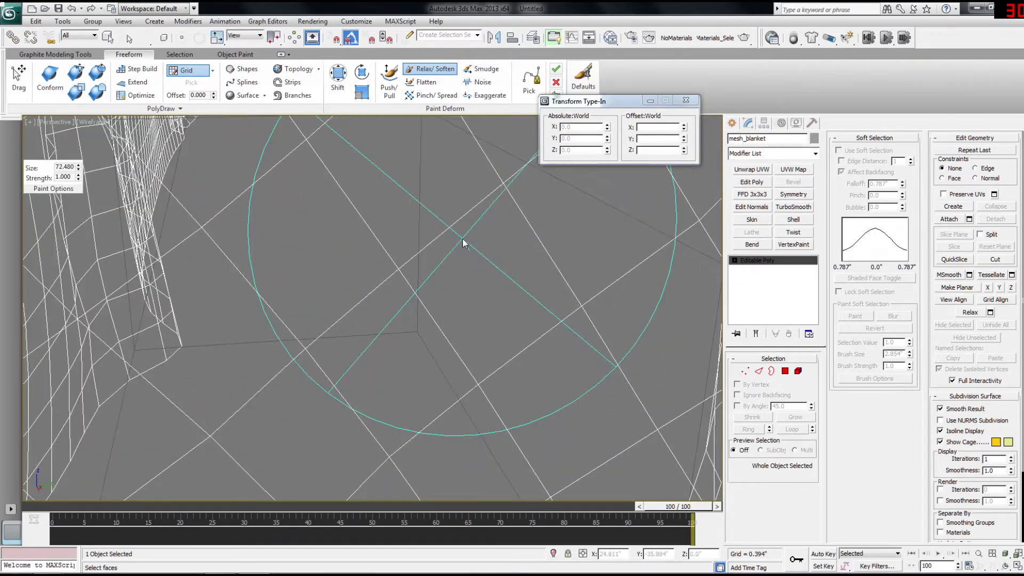
scroll(463, 239, "down", 5)
scroll(472, 484, "up", 7)
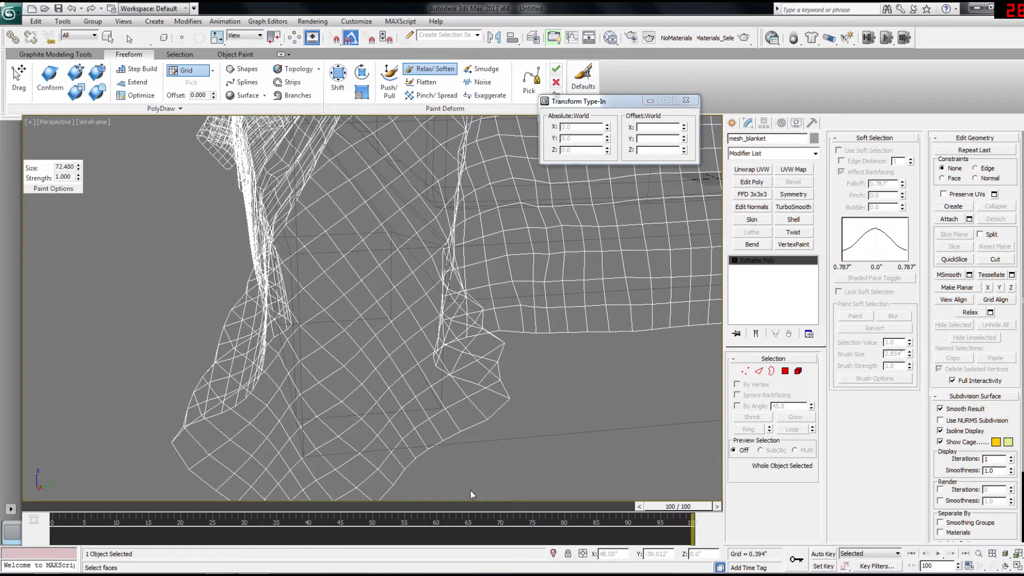
key("F3")
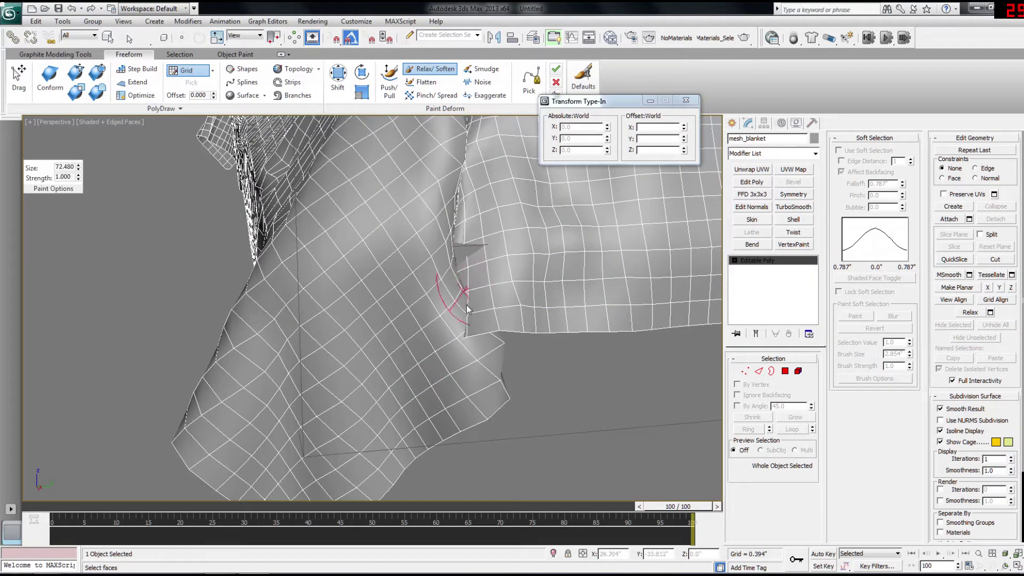
mouse_move(464, 332)
left_mouse_down()
mouse_move(458, 243)
mouse_move(453, 251)
mouse_move(461, 305)
mouse_move(477, 232)
mouse_move(457, 207)
mouse_move(462, 186)
left_mouse_up()
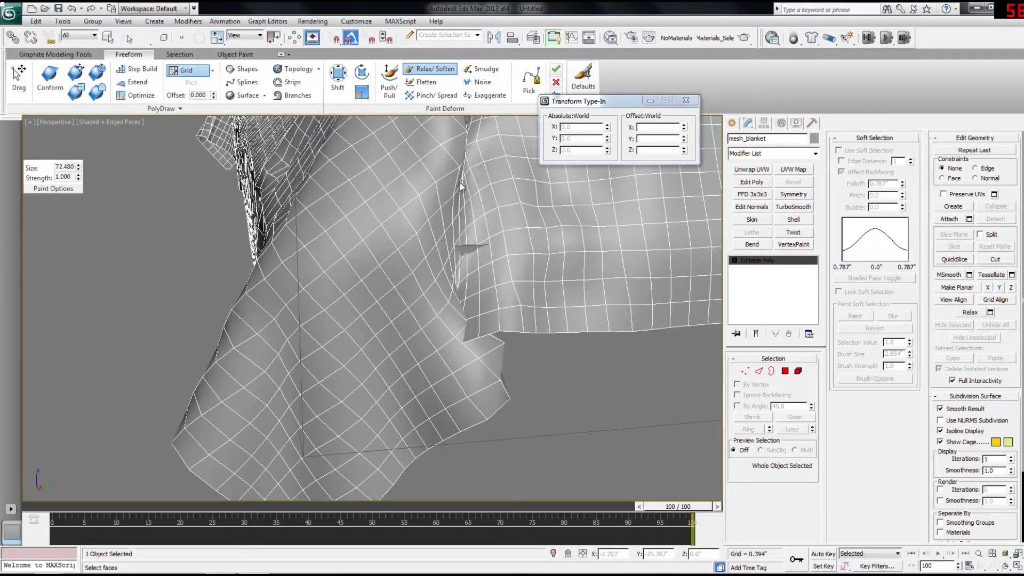
Step: Relax the tangled hem vertices at the bottom of the corner fold in wireframe display and return to shaded display
key("F3")
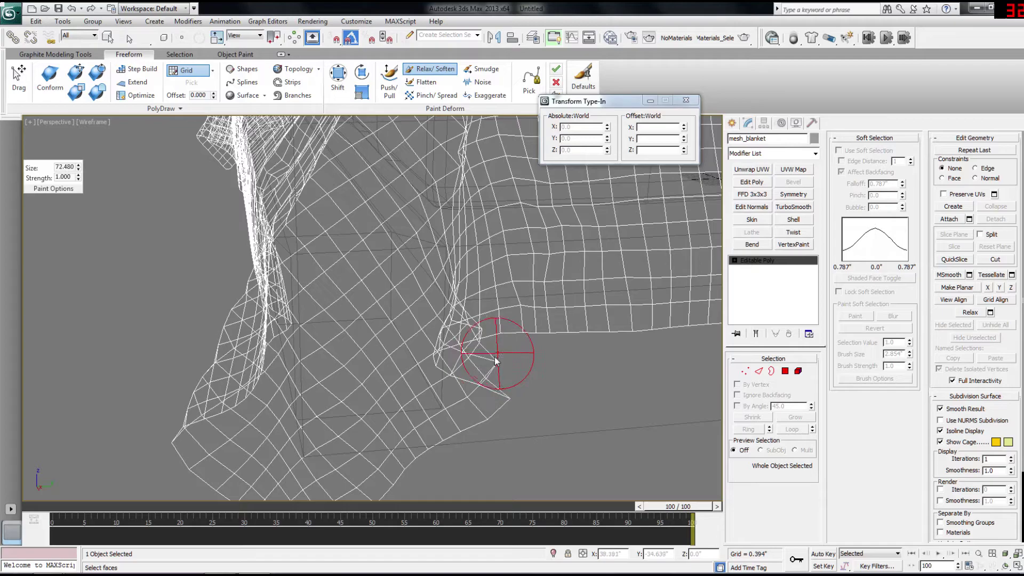
mouse_move(507, 405)
left_mouse_down()
mouse_move(469, 355)
mouse_move(496, 375)
left_mouse_up()
middle_click_drag(486, 382, 265, 323, "alt")
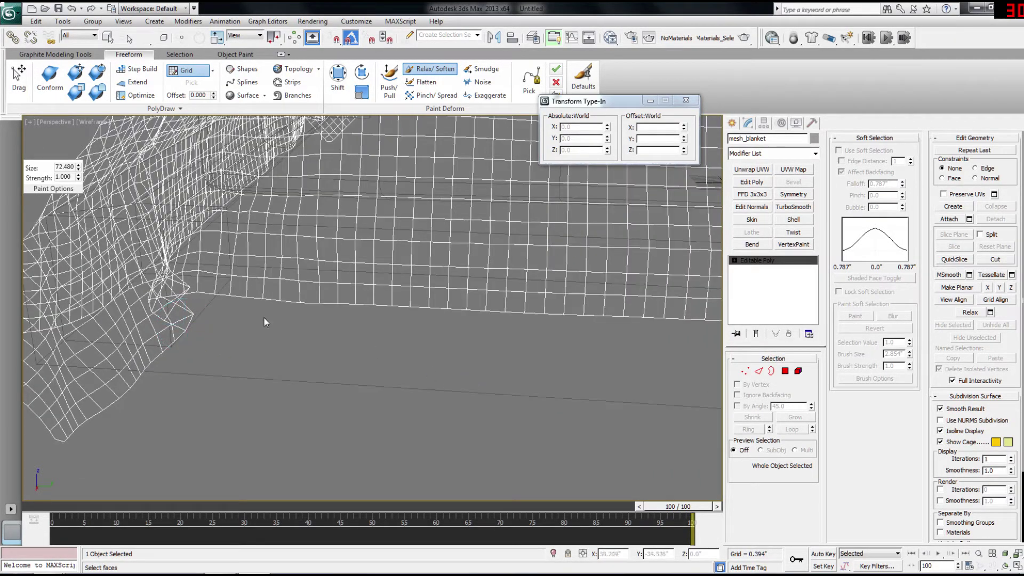
mouse_move(183, 315)
left_mouse_down()
mouse_move(152, 256)
mouse_move(166, 325)
mouse_move(159, 289)
mouse_move(156, 299)
mouse_move(163, 275)
mouse_move(166, 285)
left_mouse_up()
key("F3")
mouse_move(178, 290)
middle_mouse_down("alt")
mouse_move(213, 316)
mouse_move(160, 299)
mouse_move(203, 312)
middle_mouse_up("alt")
scroll(160, 299, "down", 3)
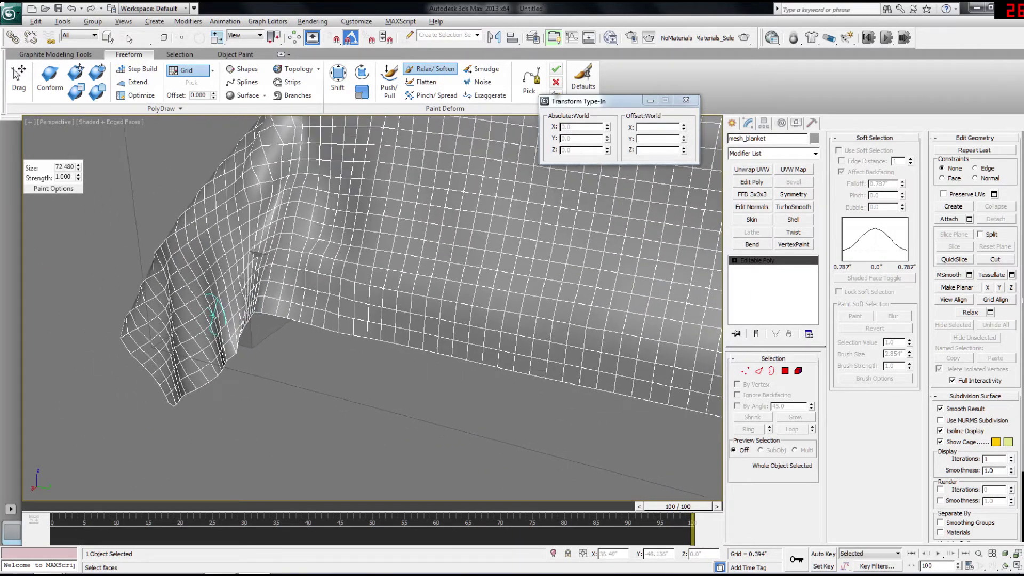
Step: Relax the crowded vertices on the inner side of the foot-corner fold, beside the bed base
scroll(203, 312, "up", 3)
left_click_drag(214, 239, 216, 235)
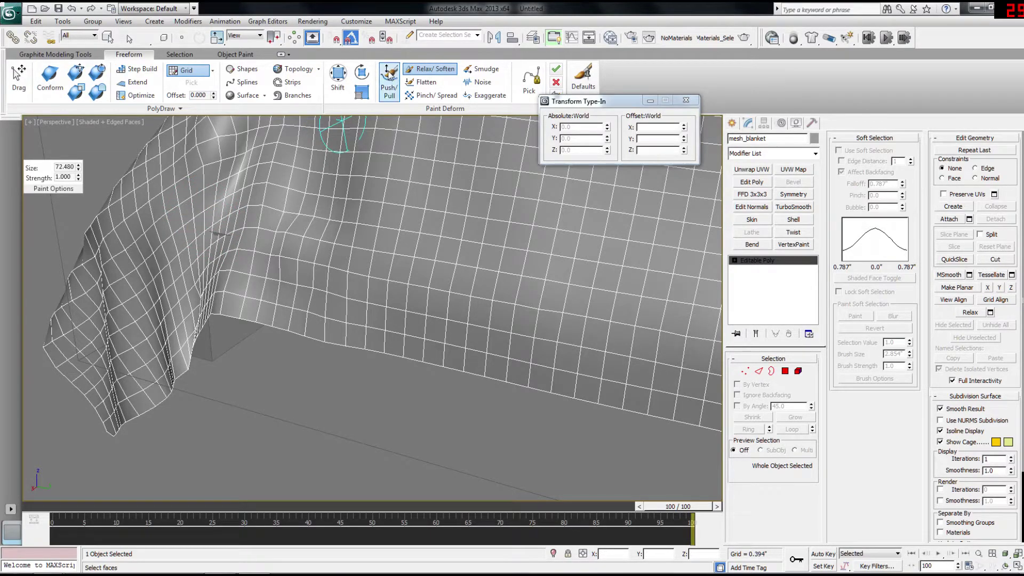
left_click(389, 78)
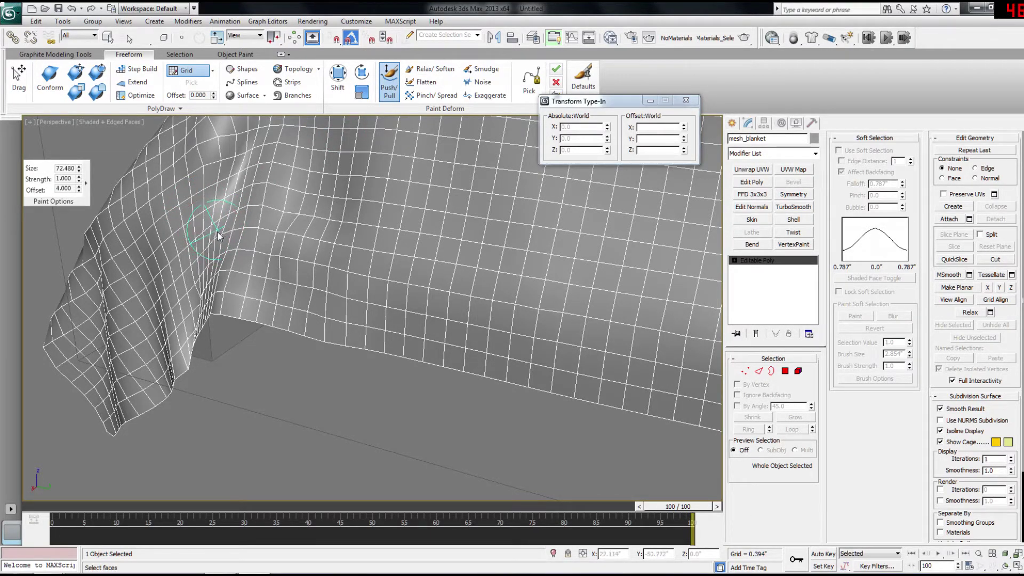
middle_click_drag(200, 249, 231, 258)
scroll(249, 269, "up", 6)
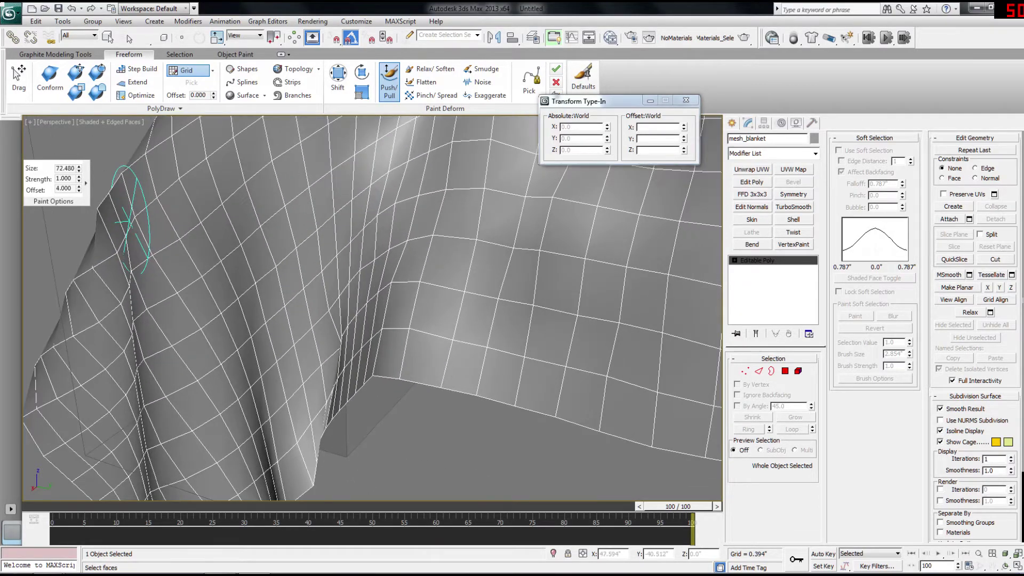
middle_click_drag(282, 461, 282, 438)
key("F3")
middle_click_drag(293, 381, 296, 387)
left_click(431, 69)
key("F3")
mouse_move(372, 259)
left_mouse_down()
mouse_move(322, 396)
mouse_move(354, 267)
left_mouse_up()
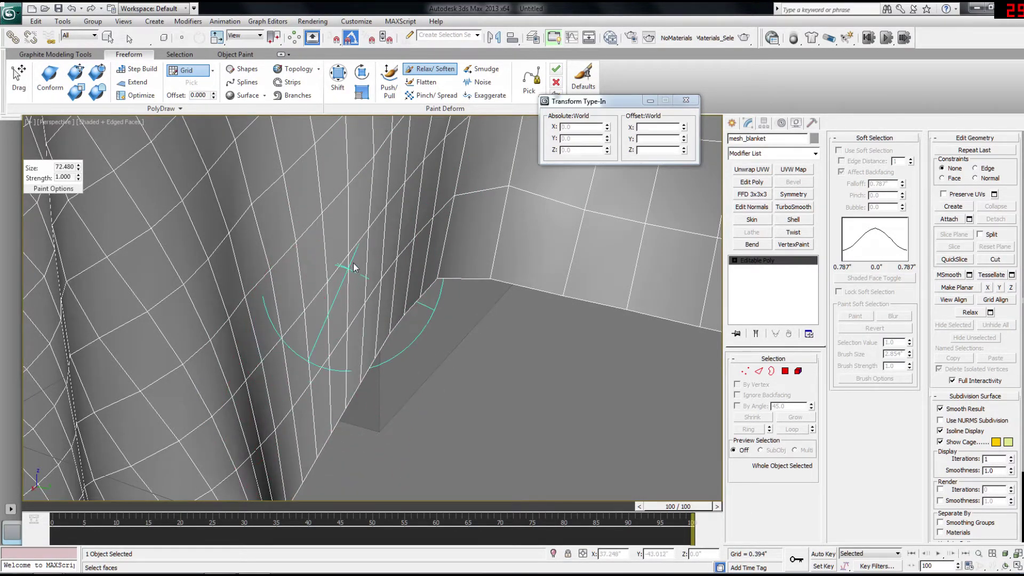
scroll(355, 270, "down", 6)
middle_click_drag(380, 276, 386, 274, "alt")
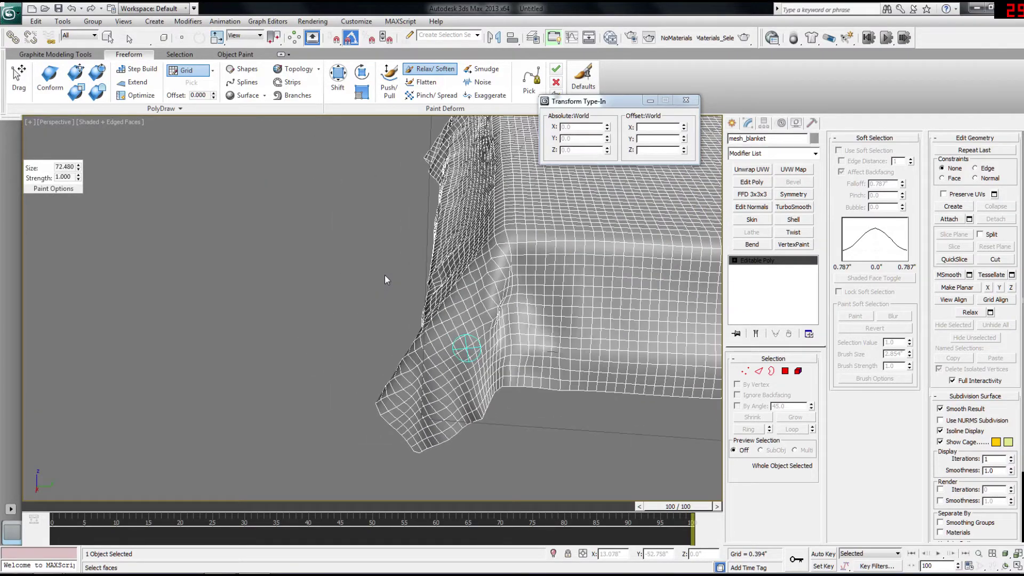
middle_click_drag(567, 338, 535, 326)
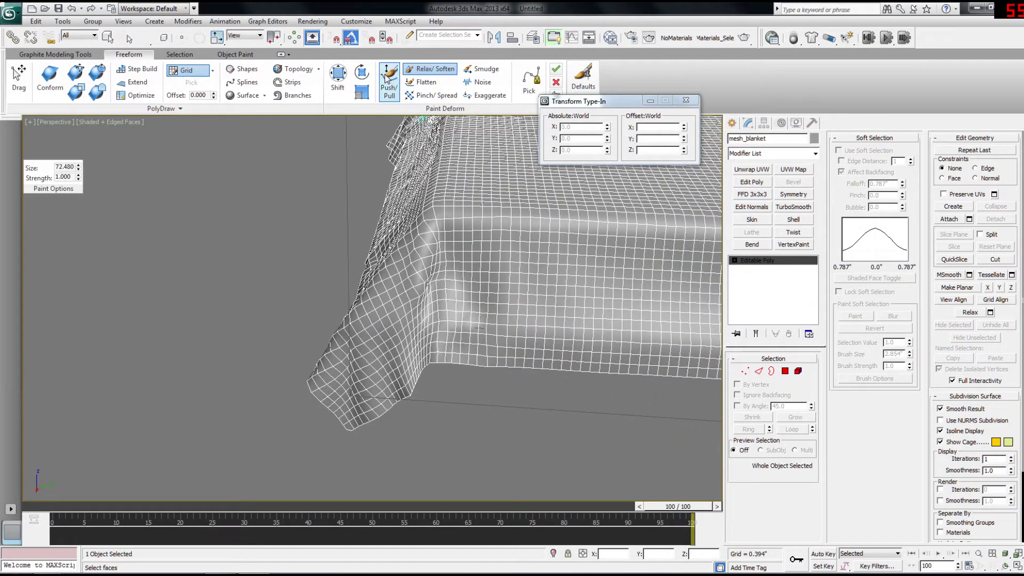
Step: Smooth the uneven crease in the blanket's side fold near the headboard with the Relax/Soften brush
left_click(390, 82)
middle_click_drag(555, 327, 429, 335, "alt")
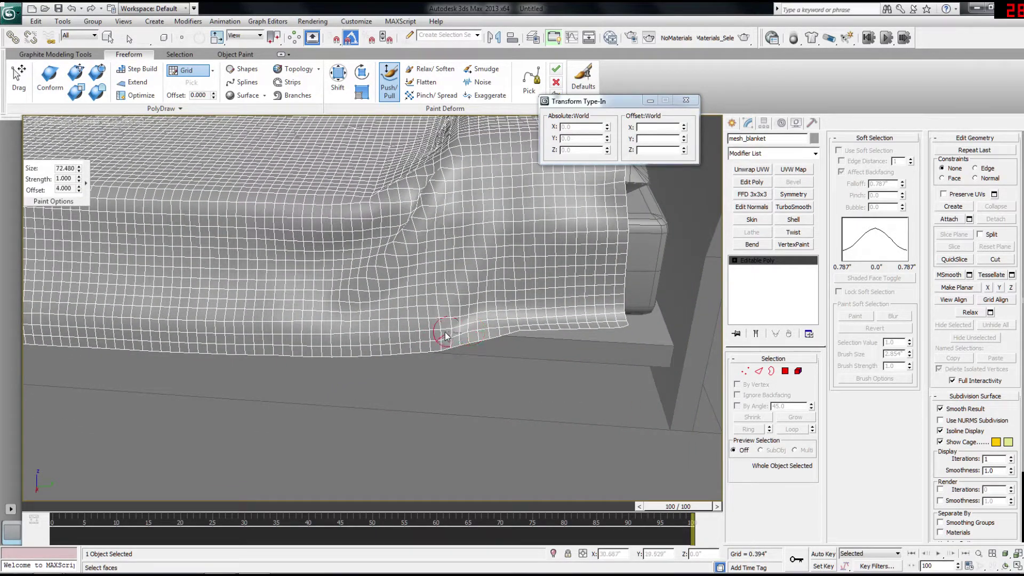
middle_click_drag(437, 307, 461, 315, "alt")
scroll(453, 309, "up", 10)
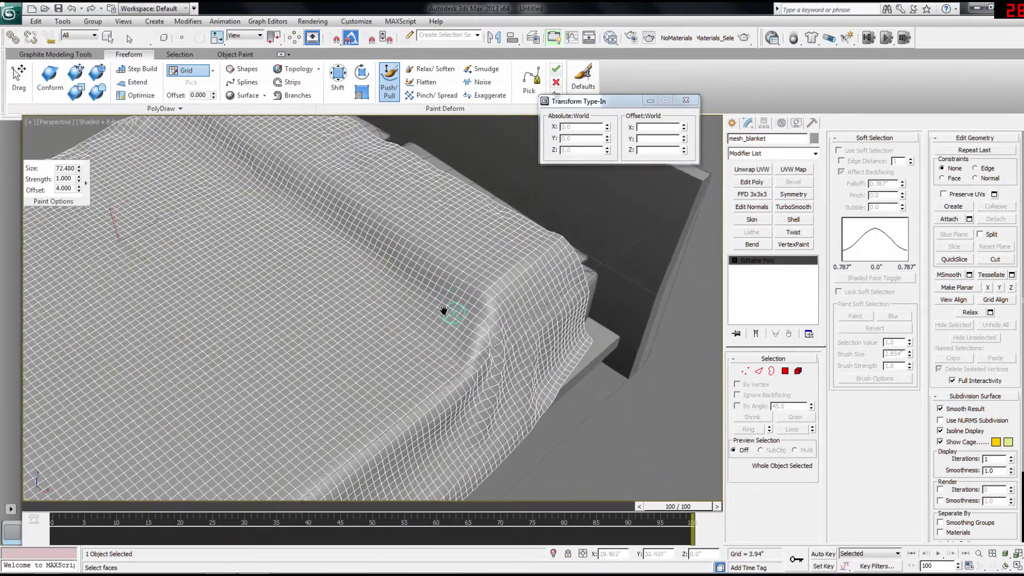
scroll(435, 287, "down", 5)
scroll(436, 287, "up", 5)
middle_click_drag(436, 287, 416, 263, "alt")
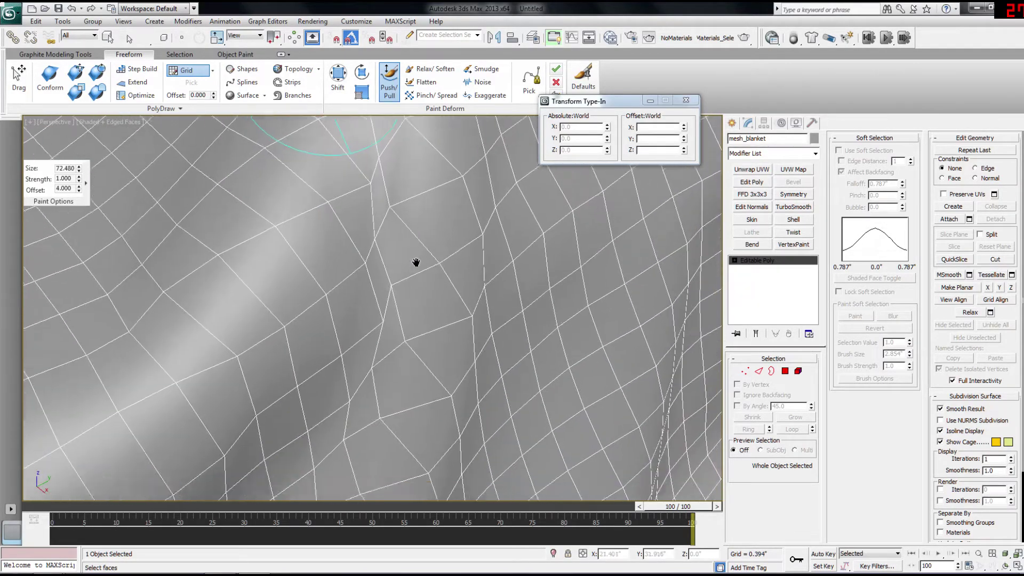
scroll(417, 263, "down", 5)
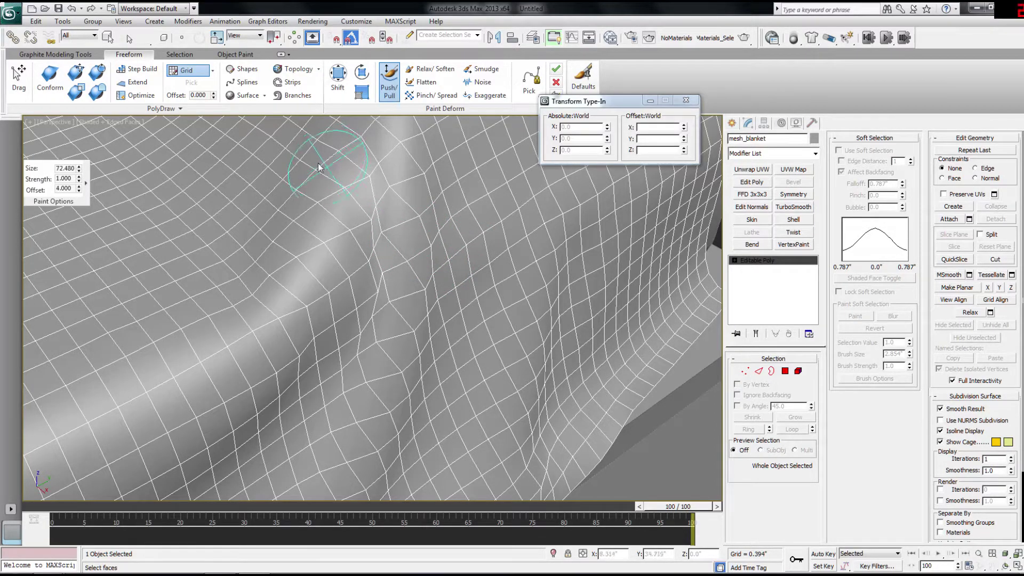
left_click(423, 69)
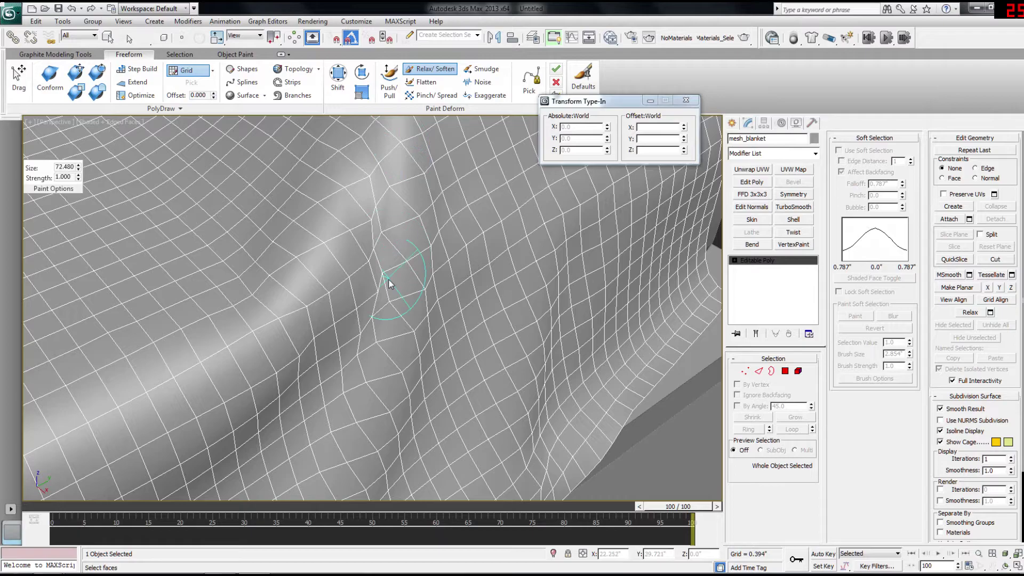
mouse_move(374, 288)
left_mouse_down()
mouse_move(373, 244)
mouse_move(394, 199)
mouse_move(373, 312)
left_mouse_up()
mouse_move(376, 381)
left_mouse_down()
mouse_move(400, 362)
mouse_move(382, 437)
mouse_move(334, 312)
mouse_move(293, 349)
left_mouse_up()
scroll(392, 308, "down", 10)
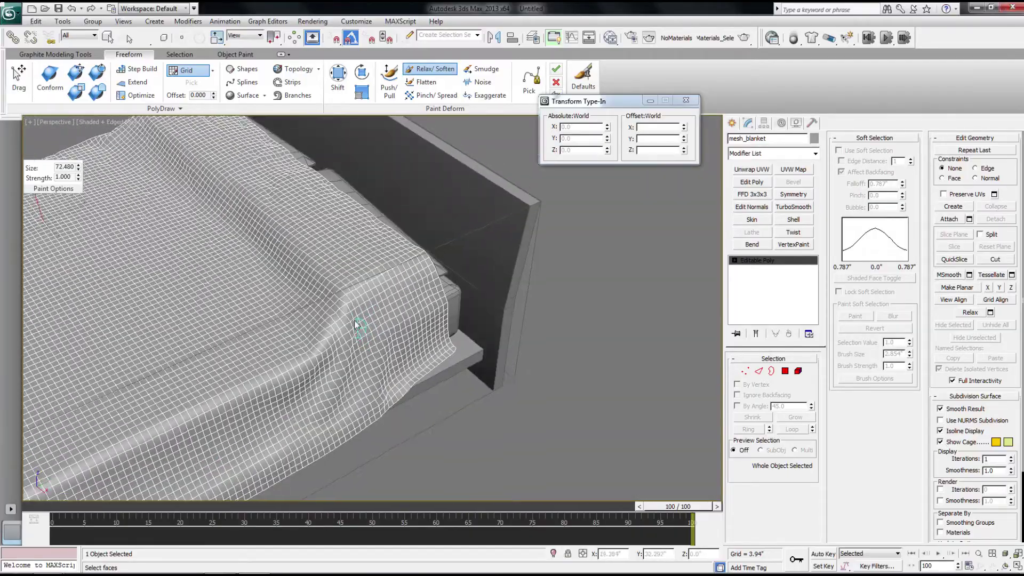
Step: Render the bed from two perspective angles to check the blanket's folds
middle_click_drag(355, 321, 421, 299, "alt")
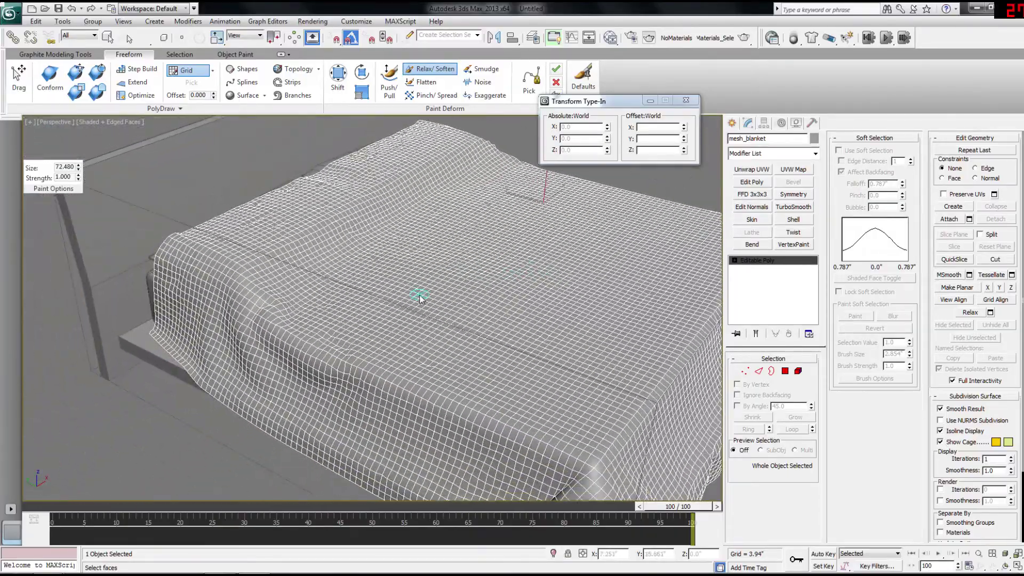
key("shift+q")
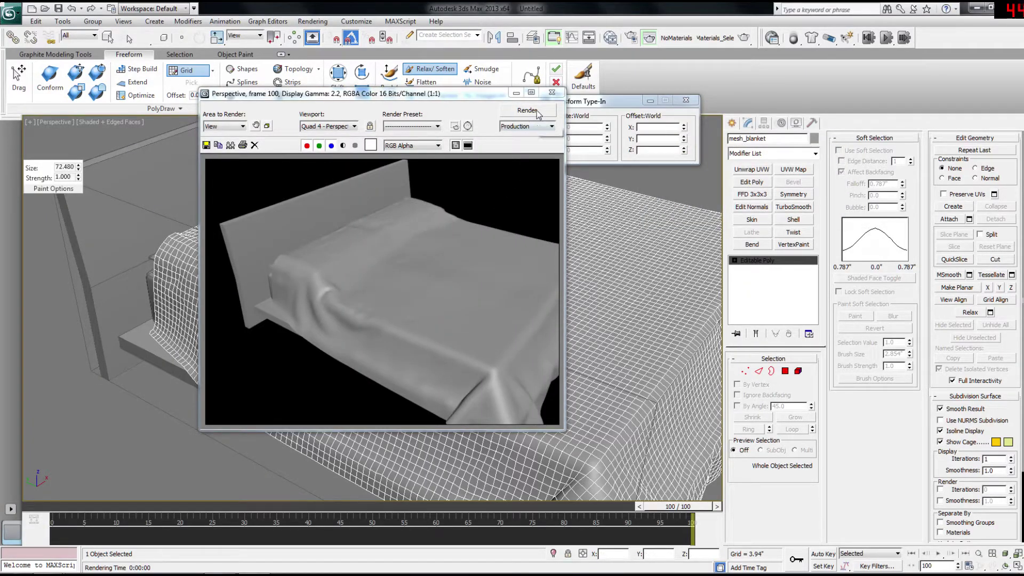
left_click(552, 94)
middle_click_drag(491, 253, 472, 254, "alt")
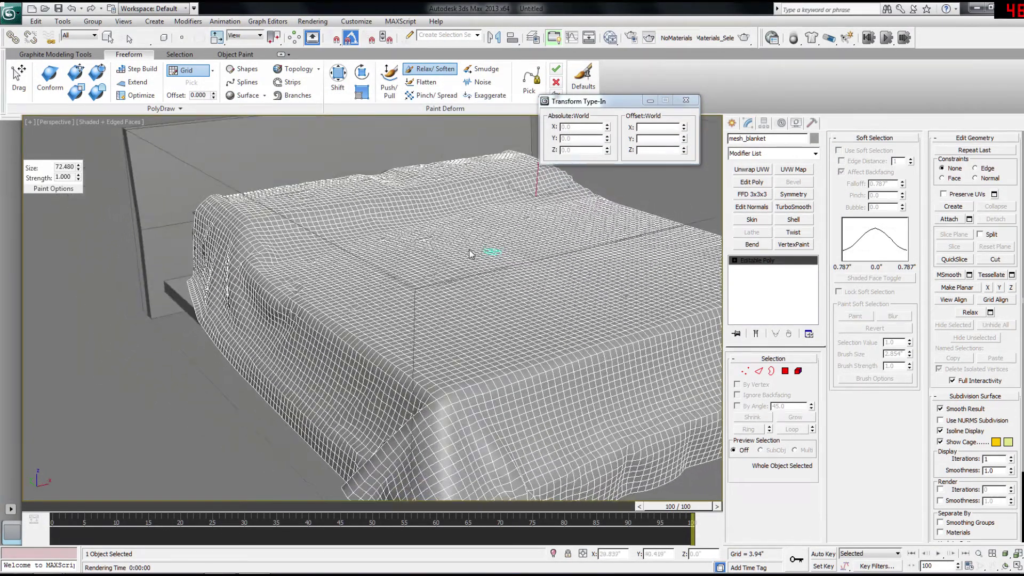
key("shift+q")
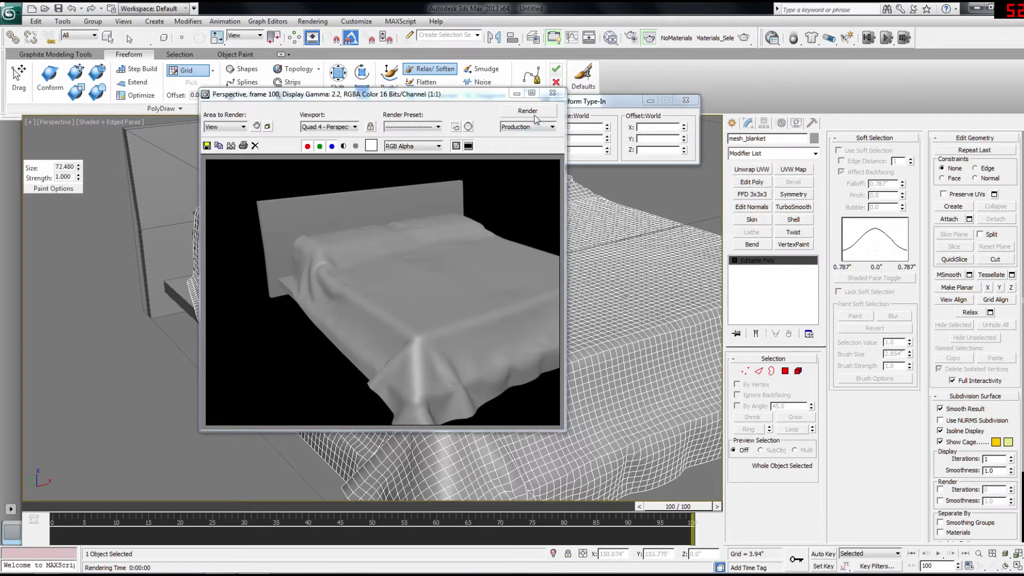
left_click(556, 96)
Step: Smooth the blanket's top at the head end, enlarging the Relax/Soften brush to about 127.4, and render a test image
scroll(425, 288, "up", 8)
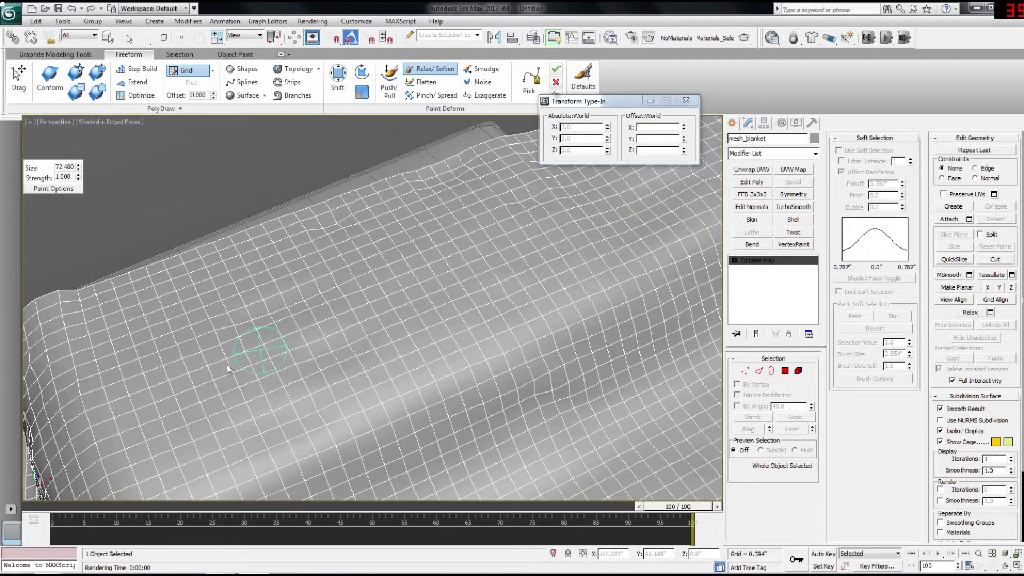
mouse_move(235, 380)
left_mouse_down()
mouse_move(362, 353)
mouse_move(273, 412)
mouse_move(296, 383)
left_mouse_up()
left_click_drag(80, 170, 81, 142)
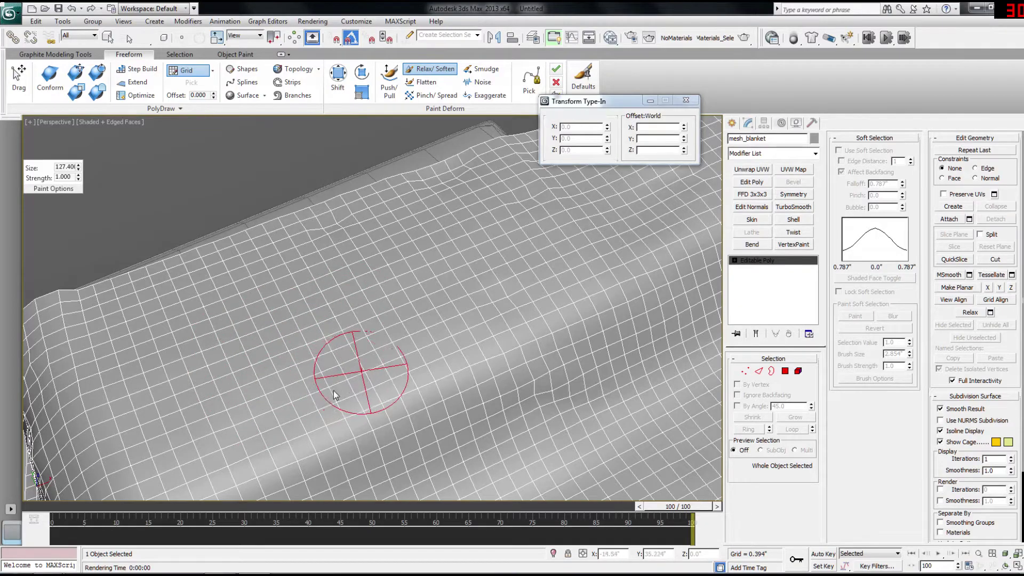
key("shift+q")
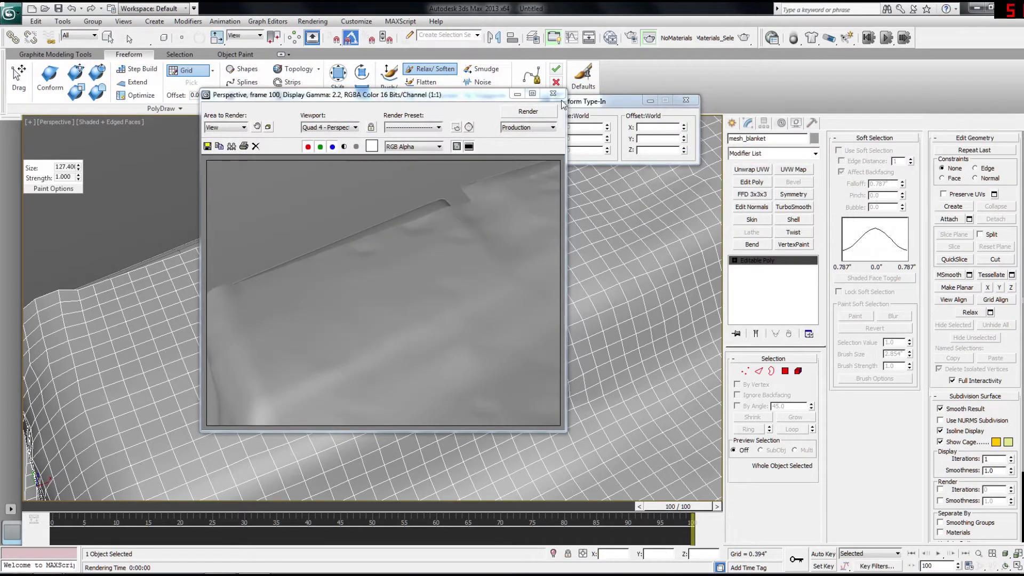
left_click(554, 93)
Step: Relax the bumps over the pillow gap and toward the far pillow, and check them with a test render
left_click_drag(372, 211, 336, 221)
middle_click_drag(504, 249, 204, 319)
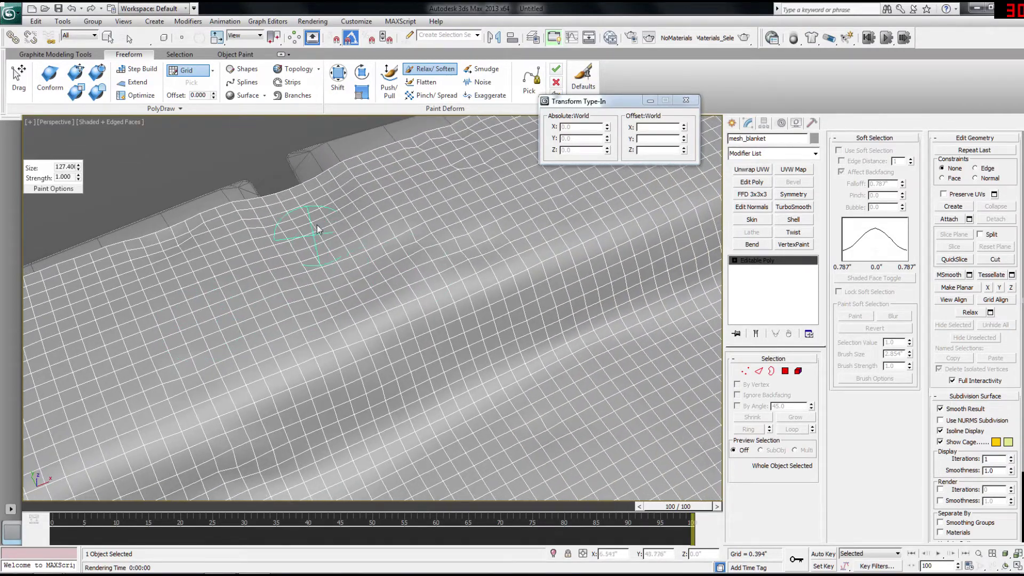
mouse_move(421, 256)
left_mouse_down()
mouse_move(473, 241)
mouse_move(433, 183)
mouse_move(502, 154)
left_mouse_up()
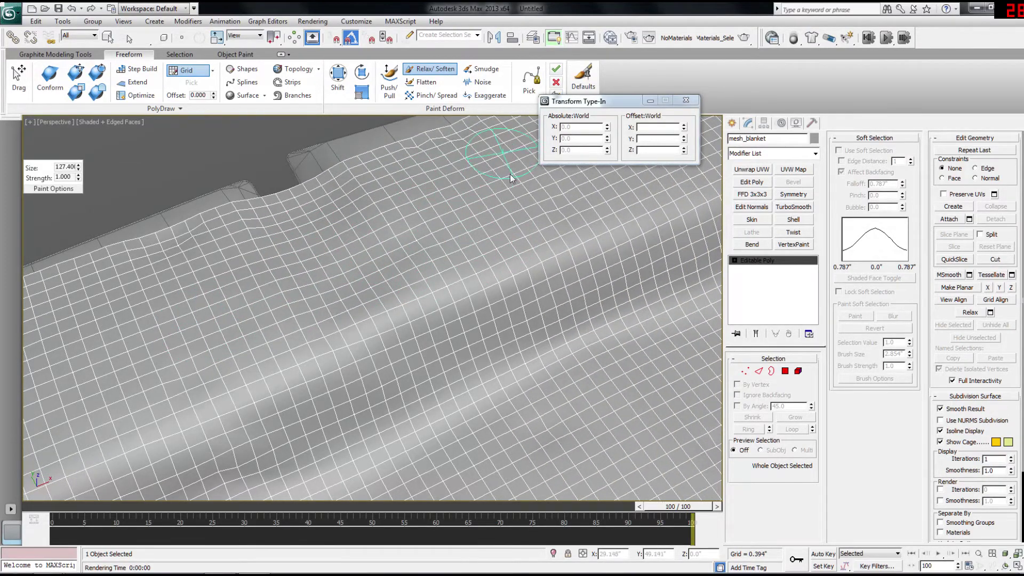
middle_click_drag(511, 205, 435, 222)
key("F9")
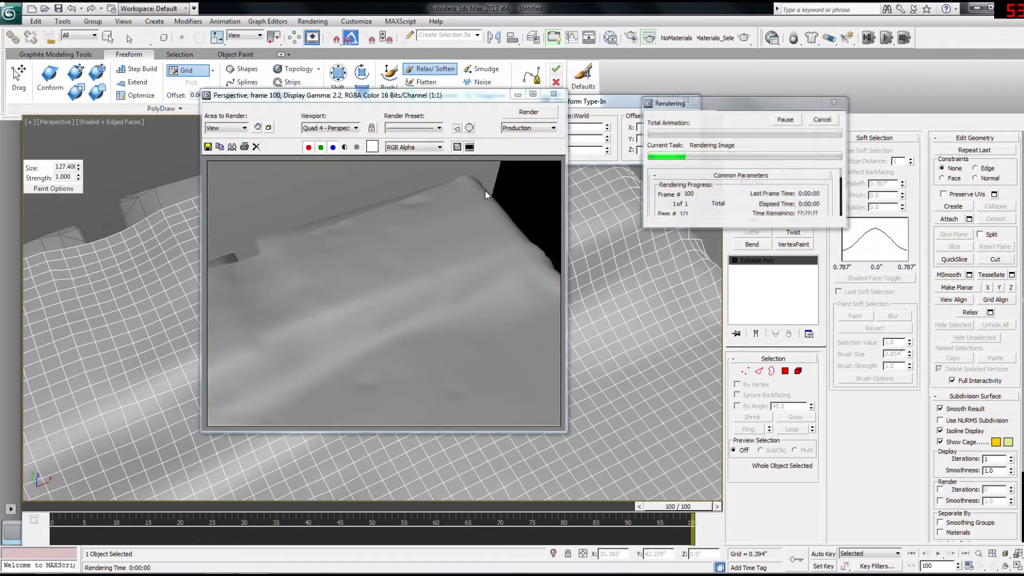
left_click(553, 94)
Step: Soften the remaining bumps over the far pillow along the blanket's head edge and render the view again
mouse_move(419, 160)
left_mouse_down()
mouse_move(419, 140)
mouse_move(440, 130)
mouse_move(426, 139)
left_mouse_up()
left_click_drag(308, 204, 418, 190)
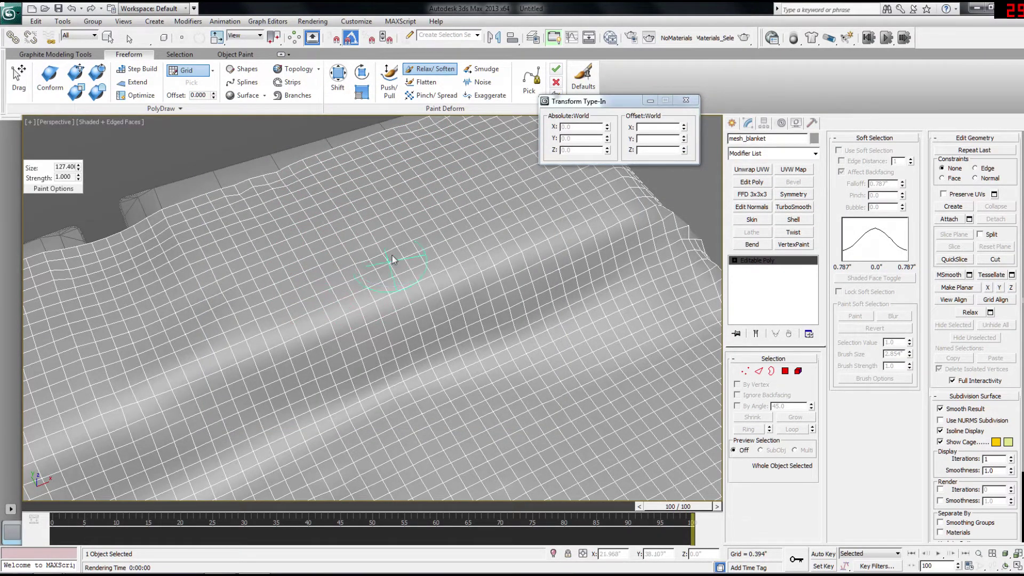
key("F9")
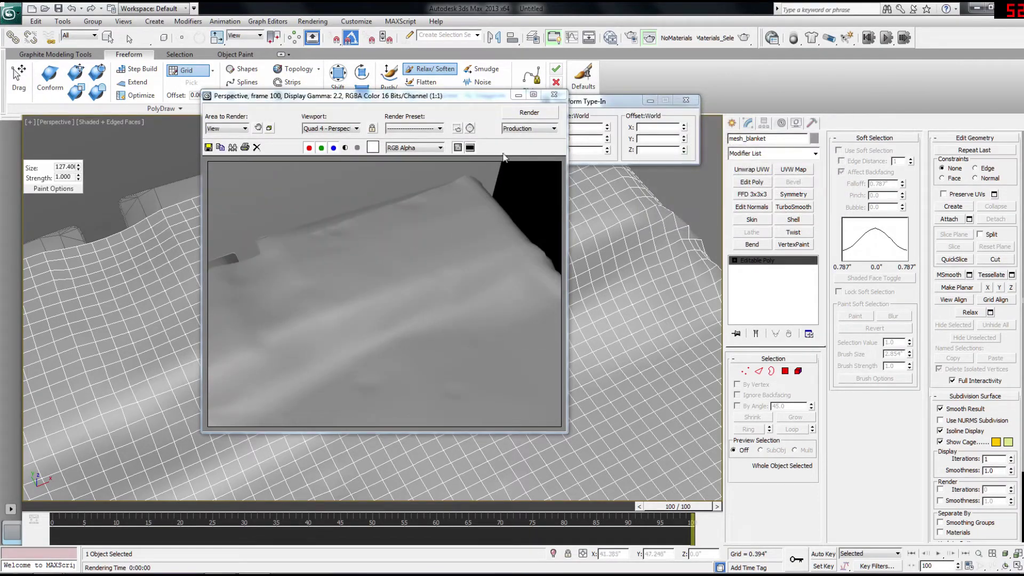
left_click(554, 96)
Step: Hide the edge overlay and relax the small bumps on the flat middle of the blanket
mouse_move(485, 416)
middle_mouse_down()
mouse_move(485, 332)
mouse_move(539, 331)
mouse_move(660, 395)
middle_mouse_up()
key("F4")
left_click_drag(363, 296, 375, 281)
Step: Examine the whole blanket from the foot and side in wireframe and shaded display for remaining flaws
middle_click_drag(480, 289, 441, 286)
key("F3")
scroll(480, 280, "down", 6)
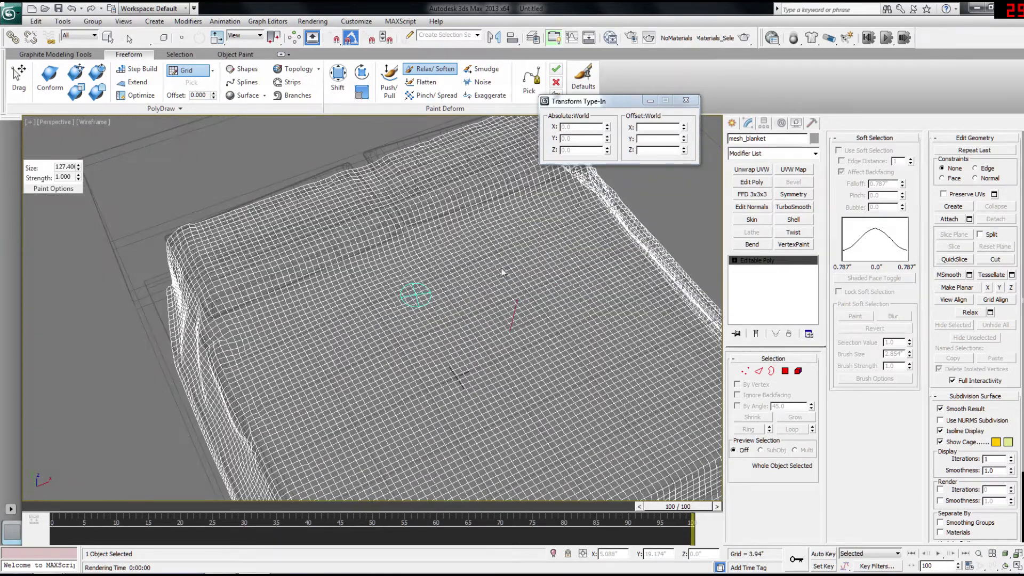
key("F3")
middle_click_drag(419, 319, 403, 301)
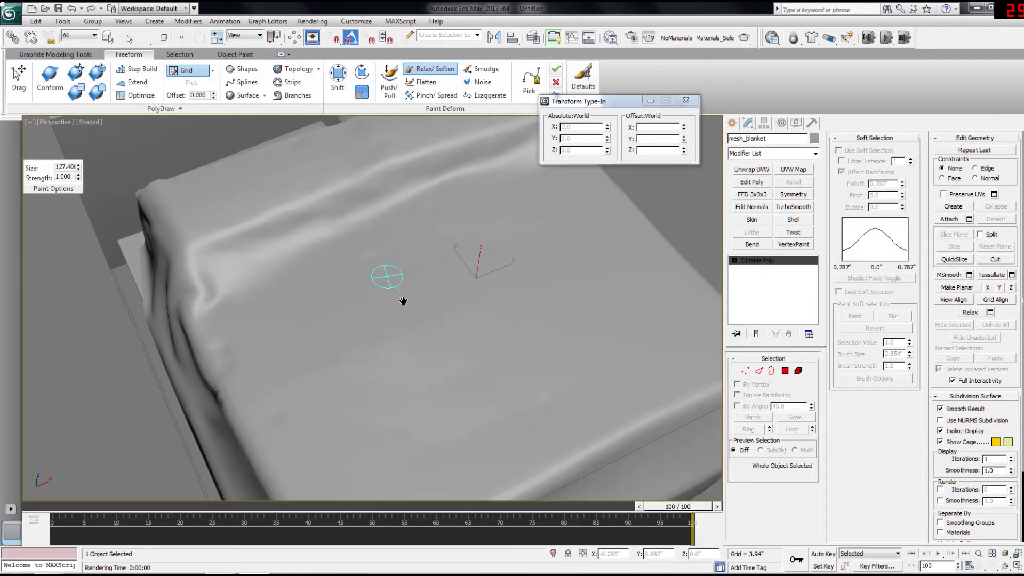
middle_click_drag(427, 353, 407, 313, "alt")
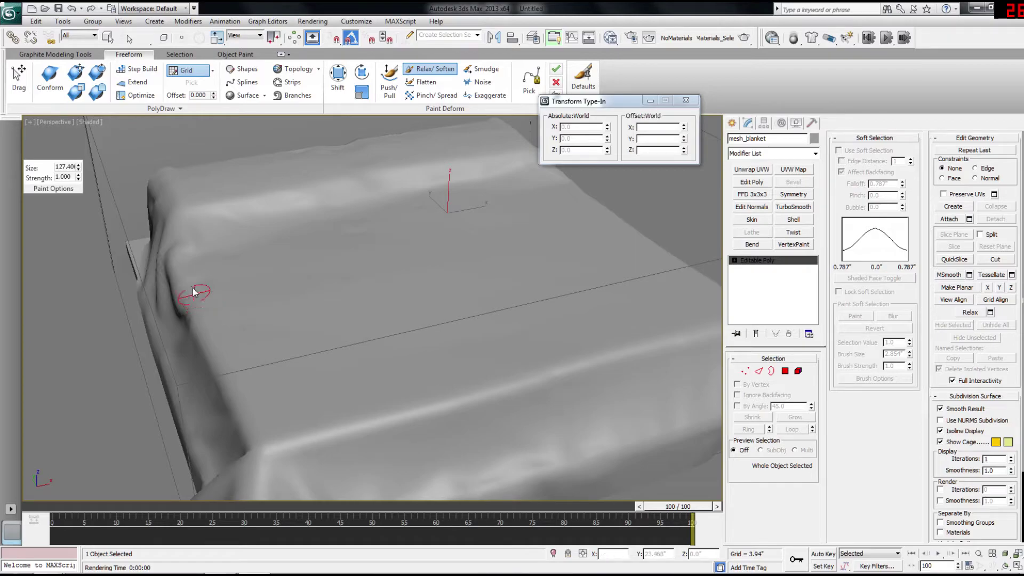
middle_click_drag(198, 314, 328, 301, "alt")
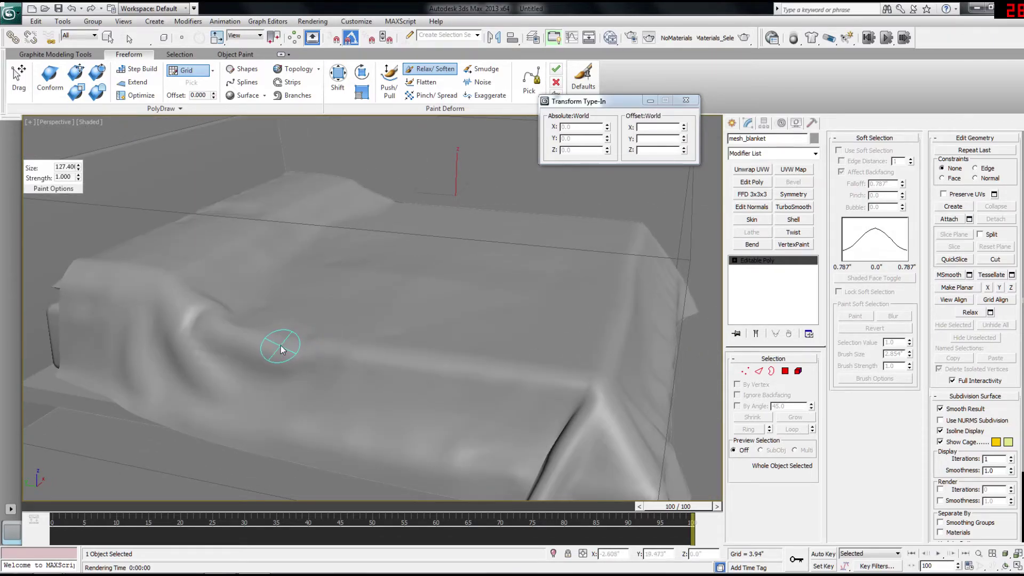
key("F3")
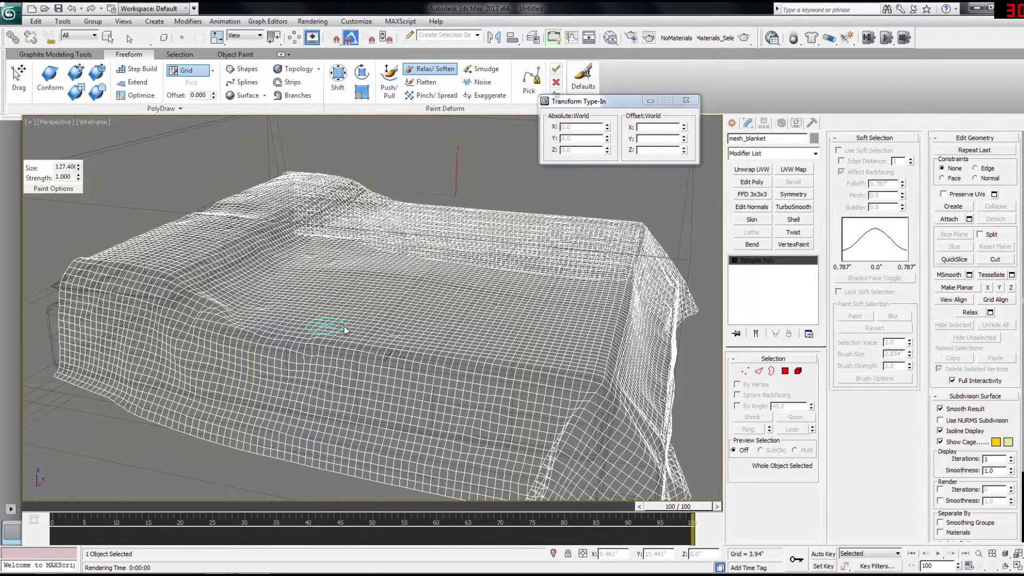
key("F3")
middle_click_drag(344, 314, 263, 345, "alt")
middle_click_drag(414, 197, 235, 312, "alt")
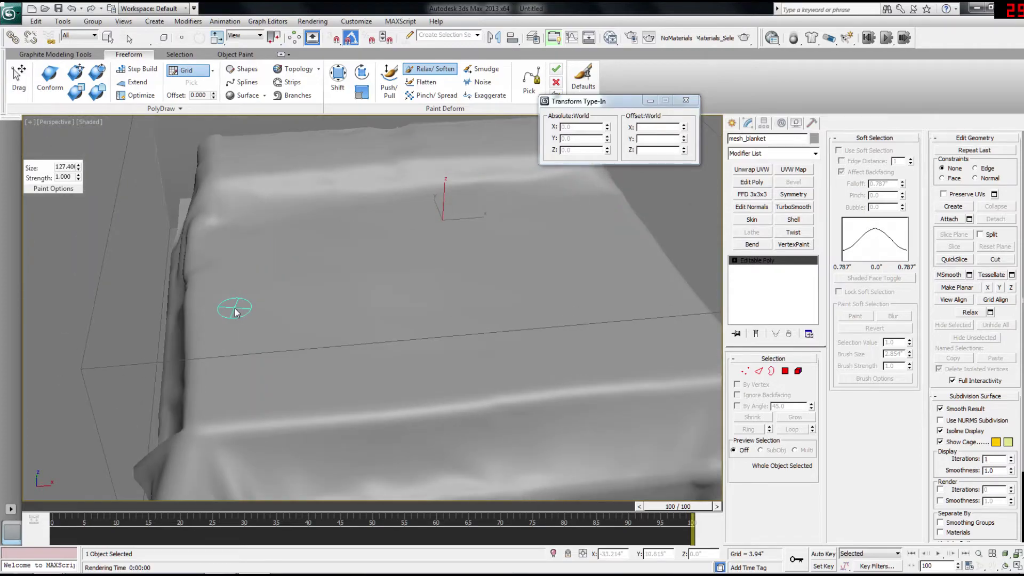
Step: Apply an Unwrap UVW modifier to the blanket and open its UV editor, with the modeling ribbon hidden
left_click(752, 170)
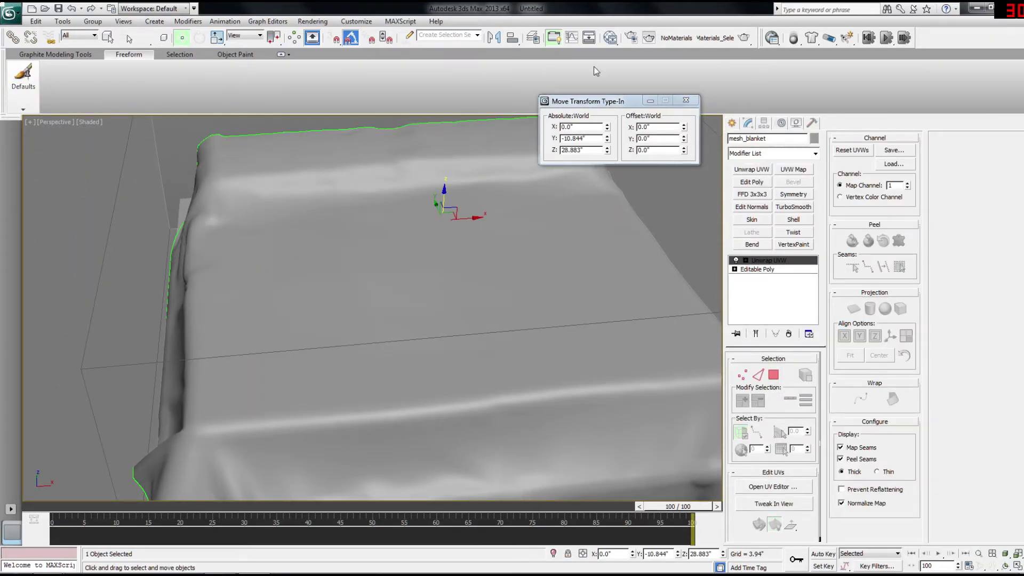
left_click(553, 38)
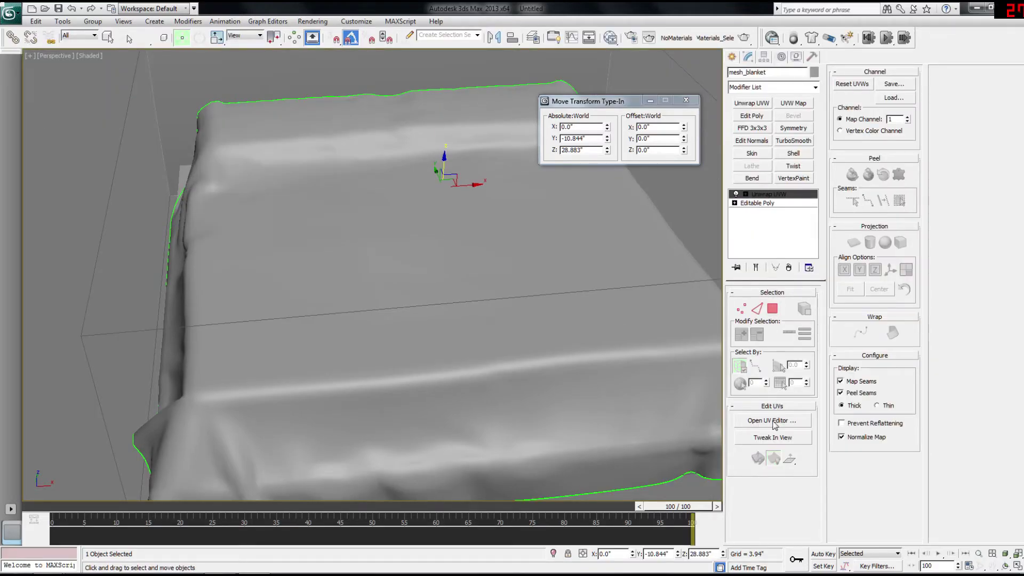
left_click(774, 421)
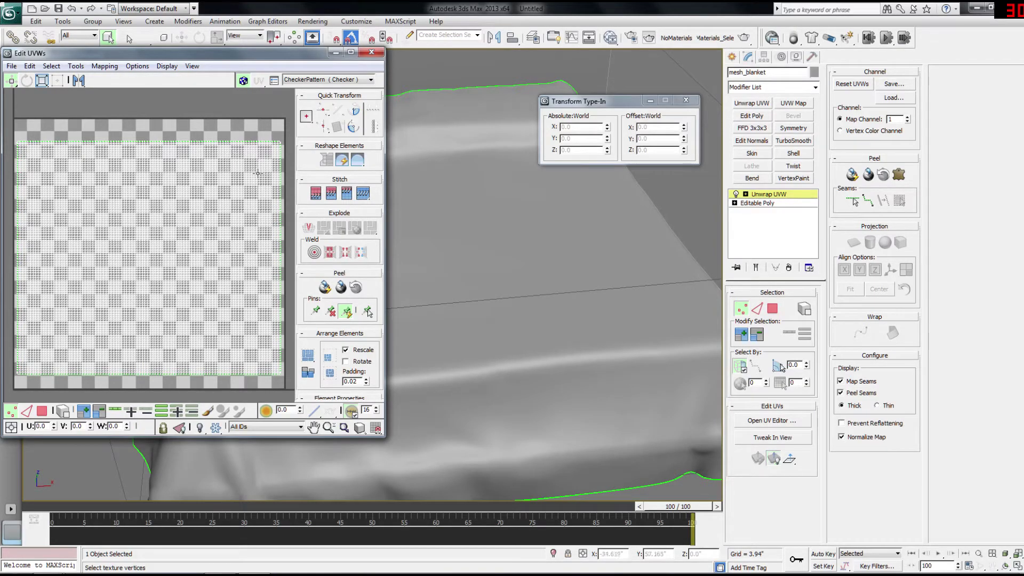
middle_click_drag(476, 385, 481, 251, "alt")
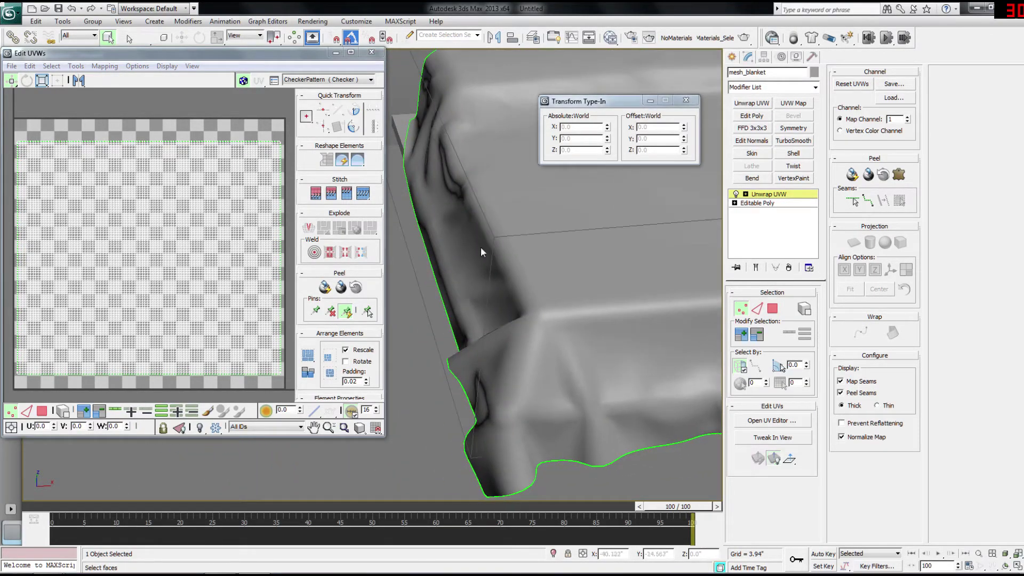
middle_click_drag(617, 256, 559, 274, "alt")
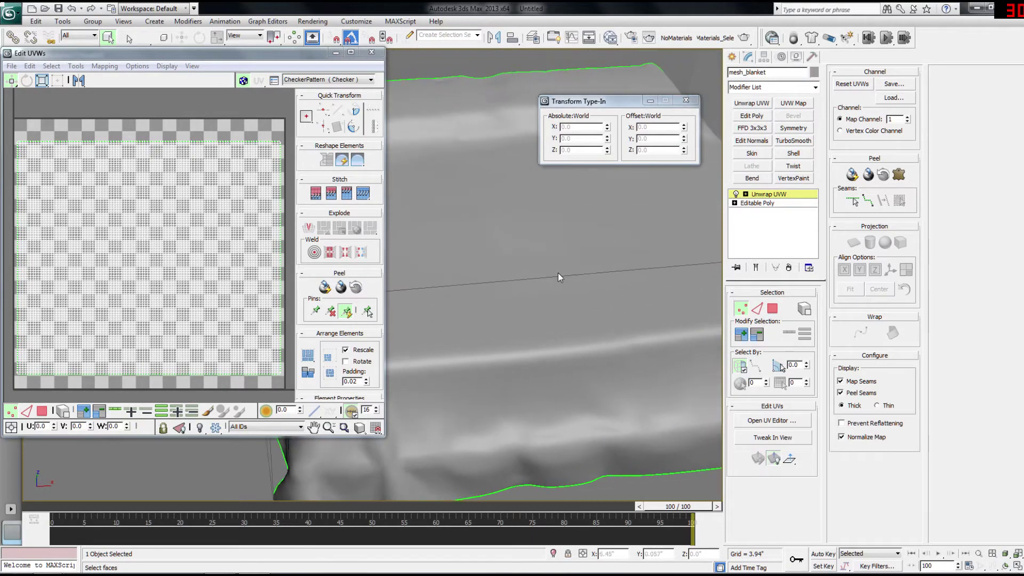
Step: Display the CheckerPattern texture on the blanket and inspect the mapping along its sides, corners and pillow folds
left_click(299, 79)
left_click(314, 90)
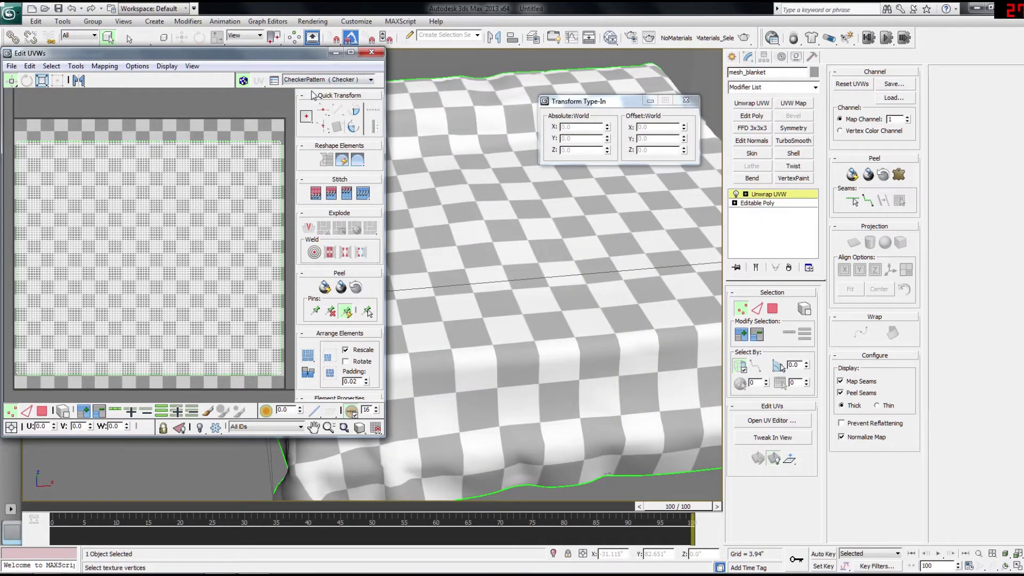
mouse_move(482, 200)
middle_mouse_down("alt")
mouse_move(509, 236)
mouse_move(606, 212)
mouse_move(223, 192)
middle_mouse_up("alt")
left_click(223, 192)
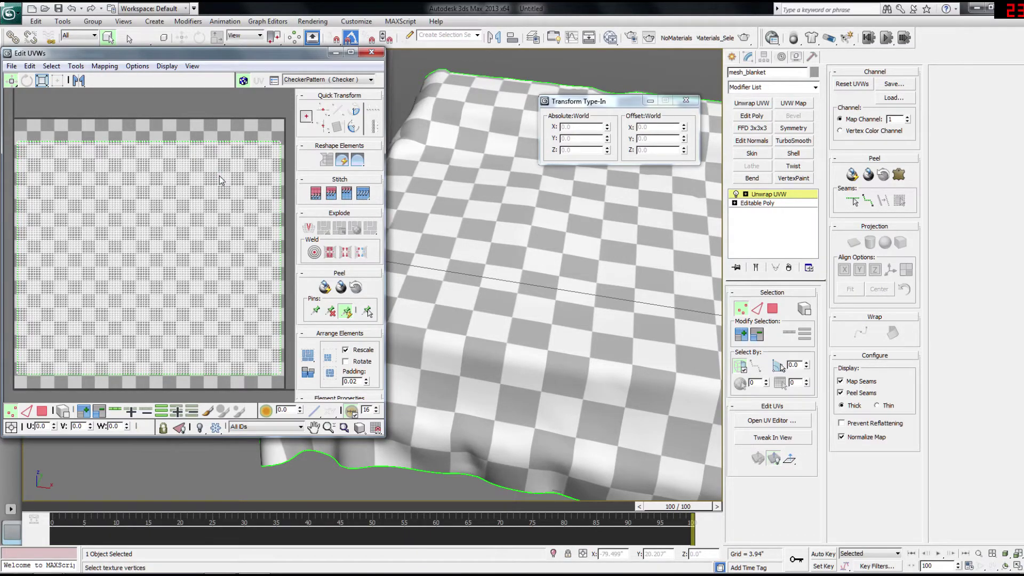
middle_click_drag(514, 291, 465, 387, "alt")
middle_click_drag(515, 335, 562, 323, "alt")
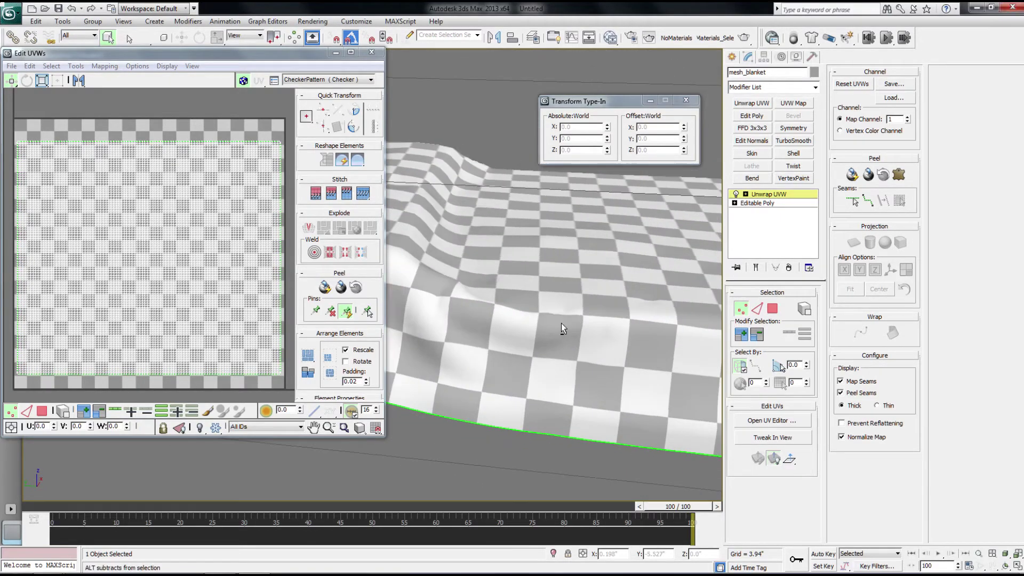
middle_click_drag(579, 364, 550, 369, "alt")
middle_click_drag(628, 318, 517, 275, "alt")
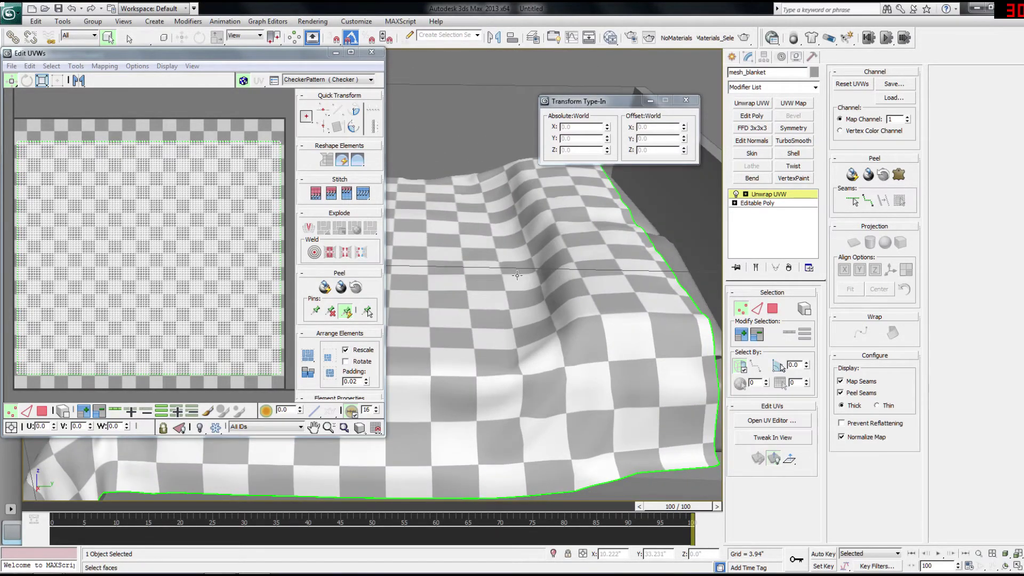
left_click(336, 84)
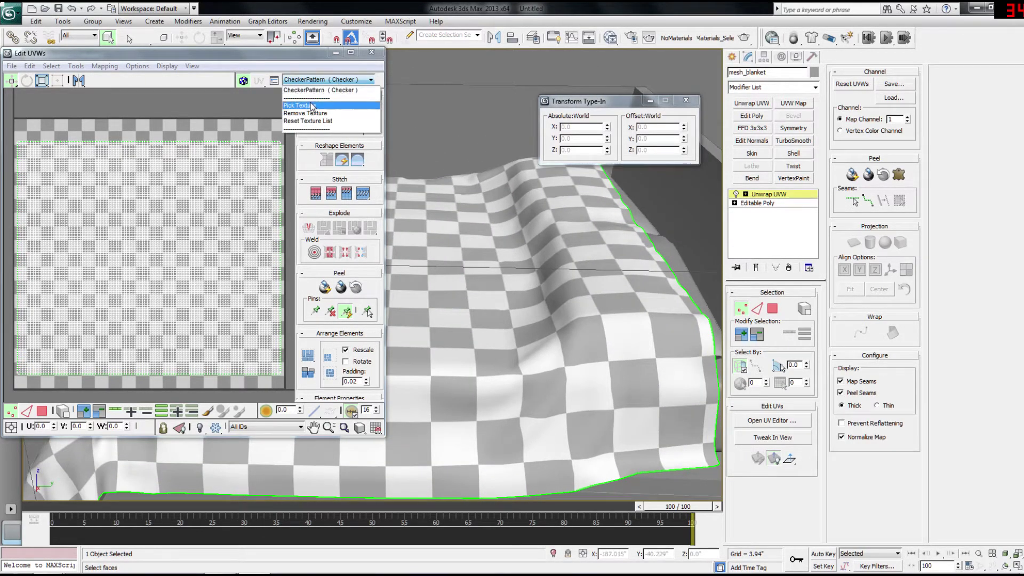
left_click(320, 89)
middle_click_drag(476, 249, 474, 271, "alt")
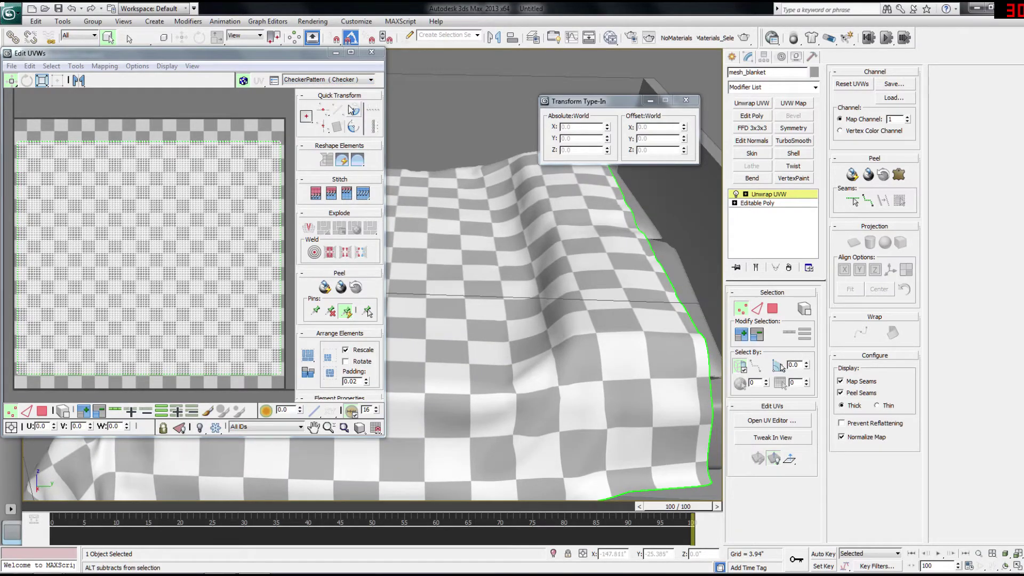
left_click(339, 80)
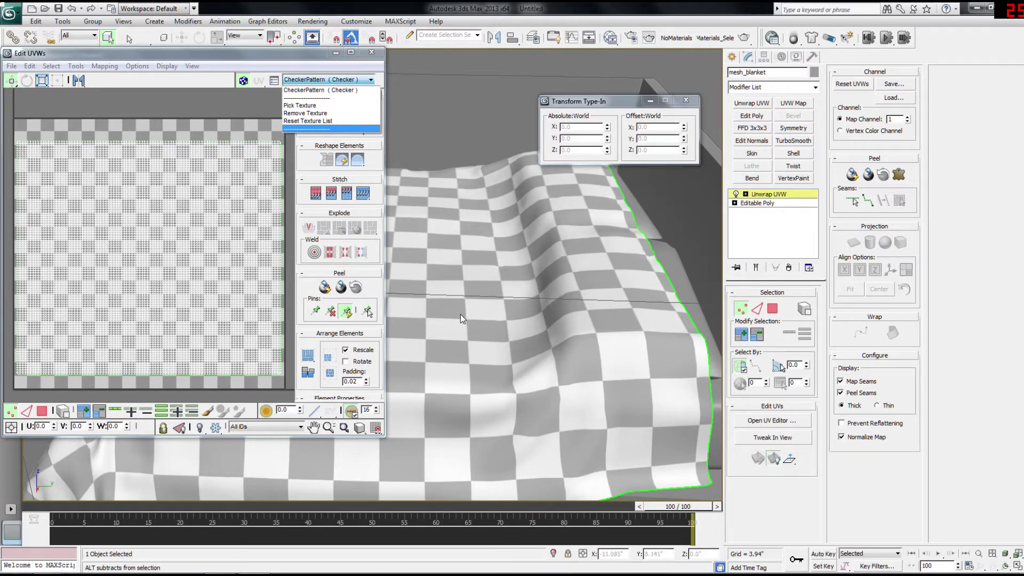
left_click(295, 62)
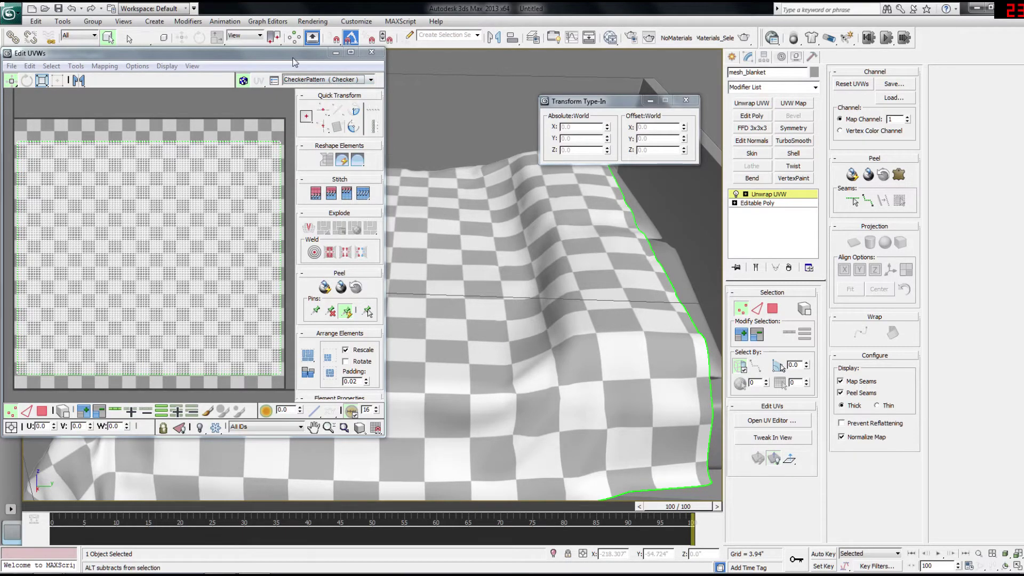
Step: Frame the whole blanket and collapse its Unwrap UVW modifier into the editable poly
middle_click_drag(458, 271, 558, 334, "alt")
key("z")
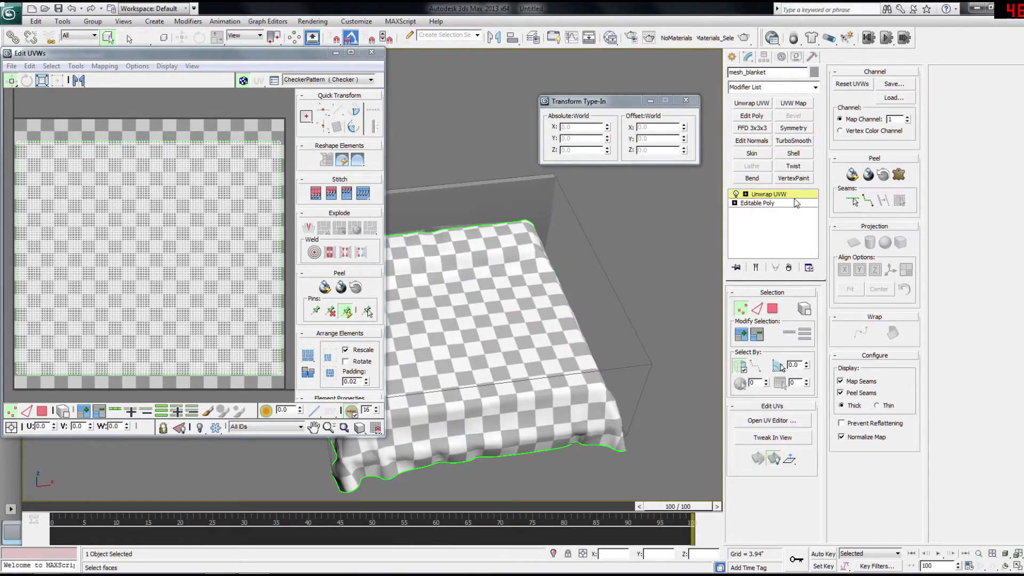
right_click(773, 197)
left_click(799, 295)
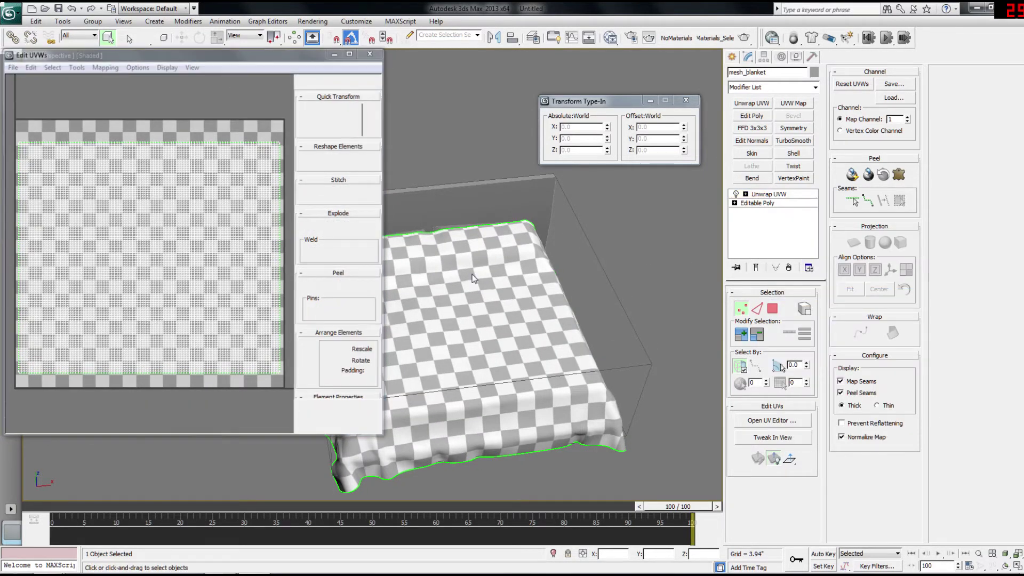
Step: Create a floor plane about 263 inches long and 271 inches wide around the bed
scroll(562, 252, "down", 3)
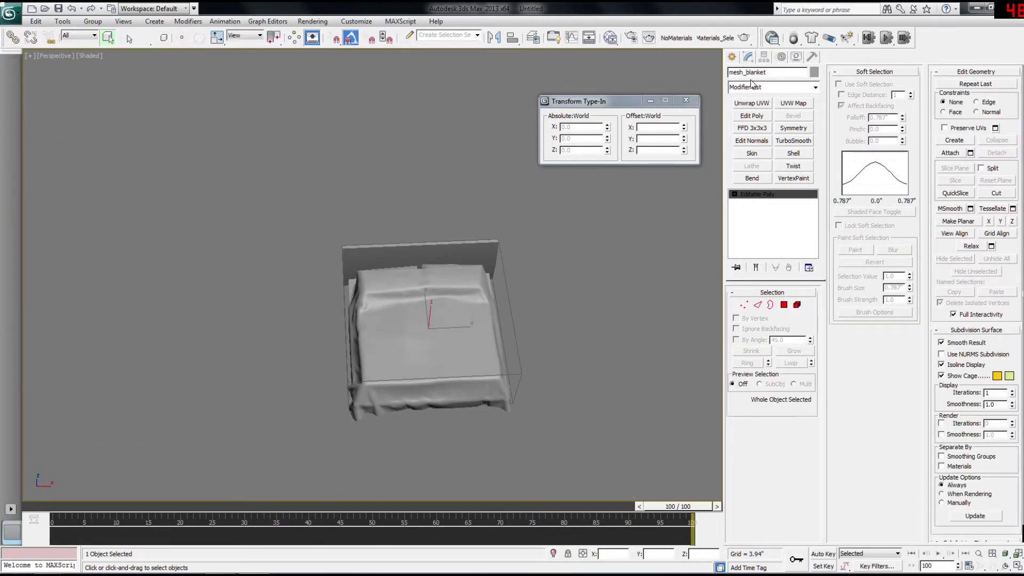
left_click(735, 57)
left_click(794, 174)
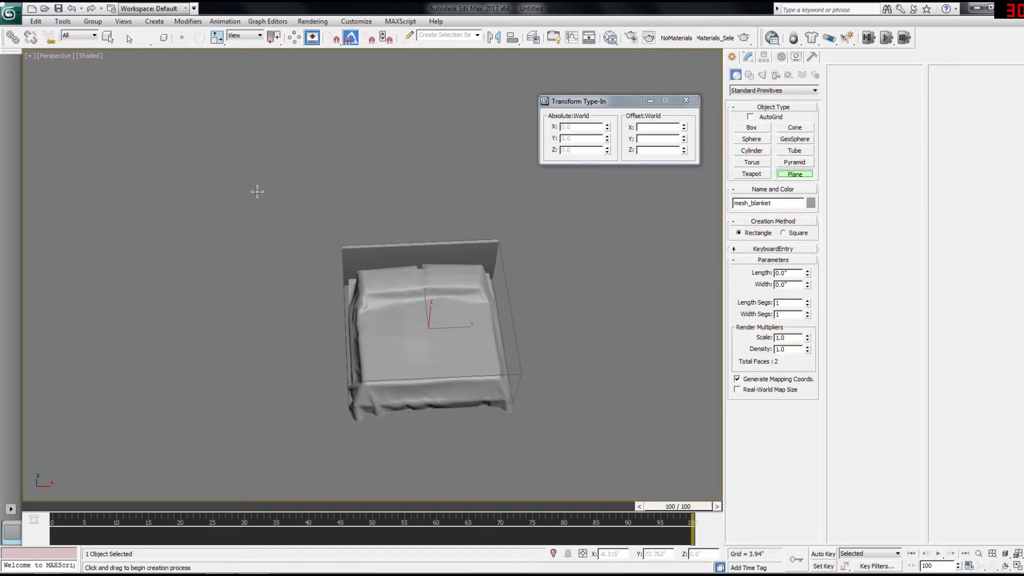
left_click_drag(190, 156, 682, 504)
middle_click_drag(504, 363, 508, 313)
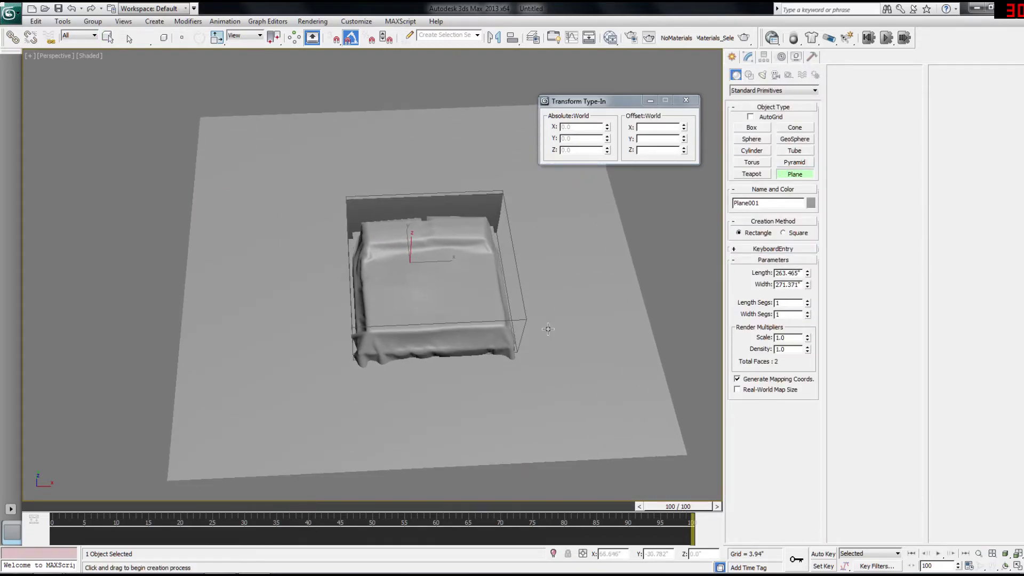
scroll(495, 313, "down", 3)
Step: Reset the floor plane's X and Y position to zero and scale it to about 266% in X and Y
key("w")
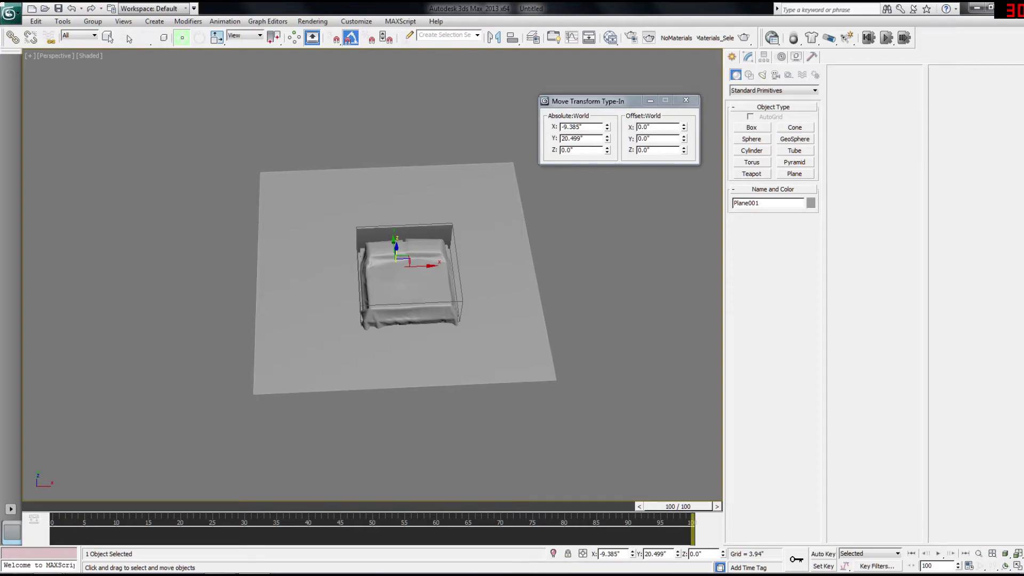
right_click(678, 556)
right_click(634, 554)
middle_click_drag(519, 388, 532, 361, "alt")
scroll(531, 361, "up", 3)
key("r")
left_click_drag(415, 319, 382, 374)
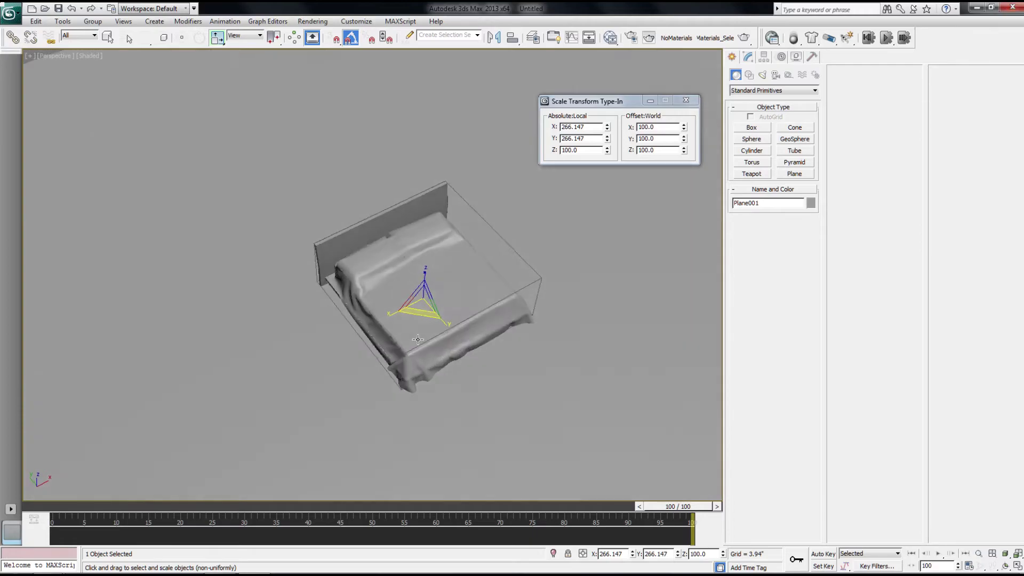
Step: Assign NVIDIA mental ray as the production renderer in the render setup
left_click(764, 77)
left_click(314, 22)
left_click(446, 132)
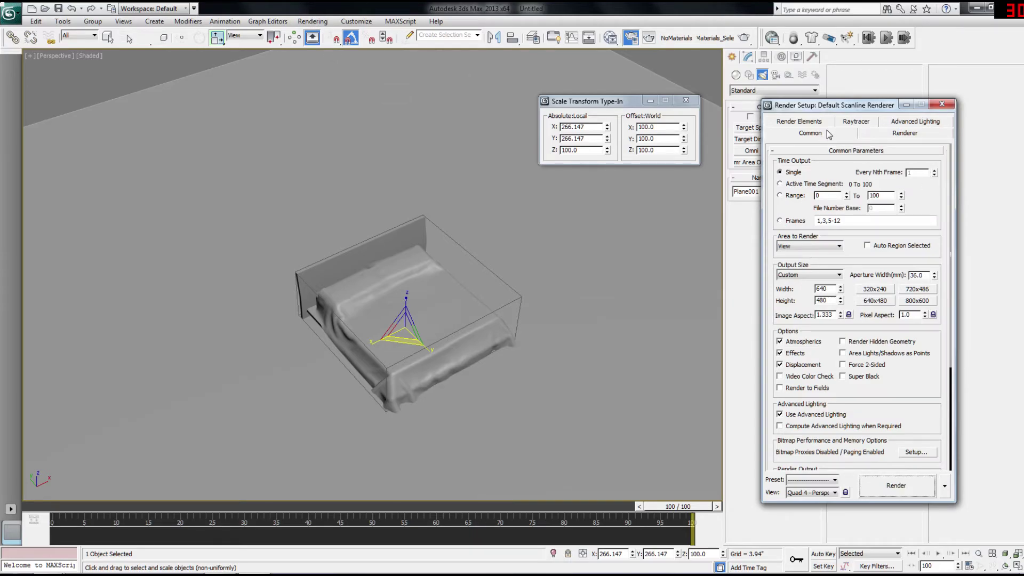
left_click_drag(953, 178, 944, 358)
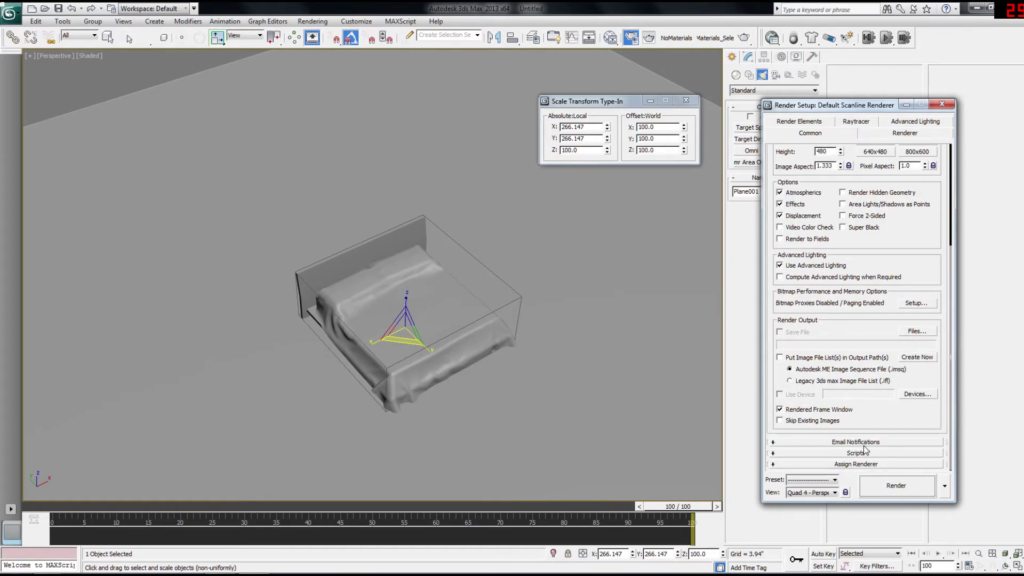
left_click(860, 464)
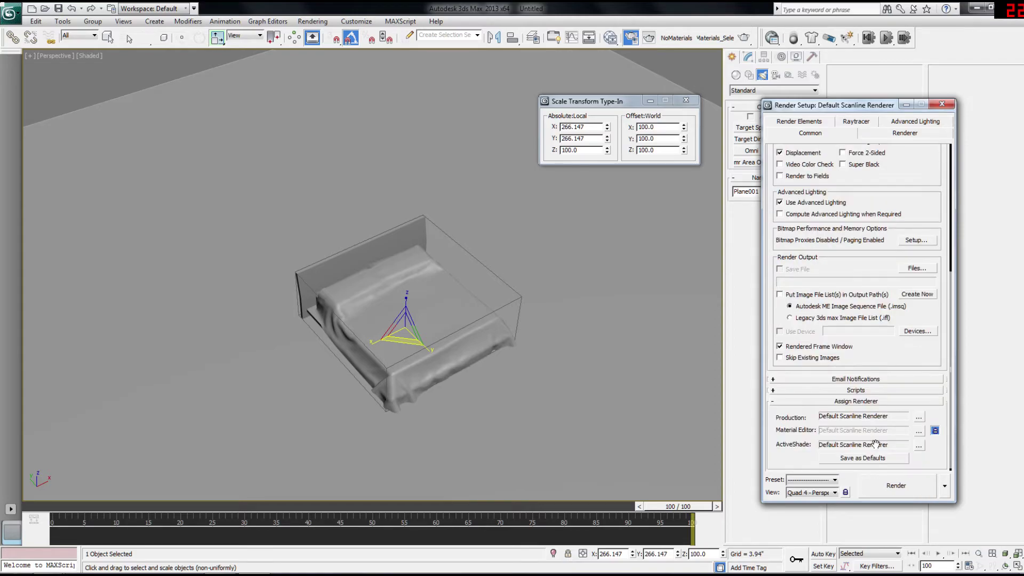
left_click(919, 419)
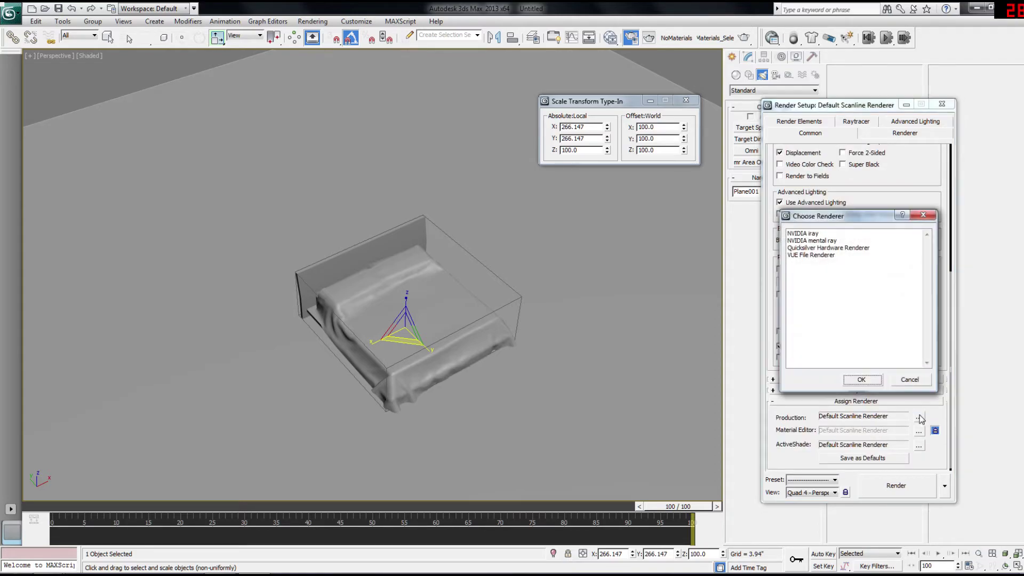
left_click(825, 242)
left_click(863, 380)
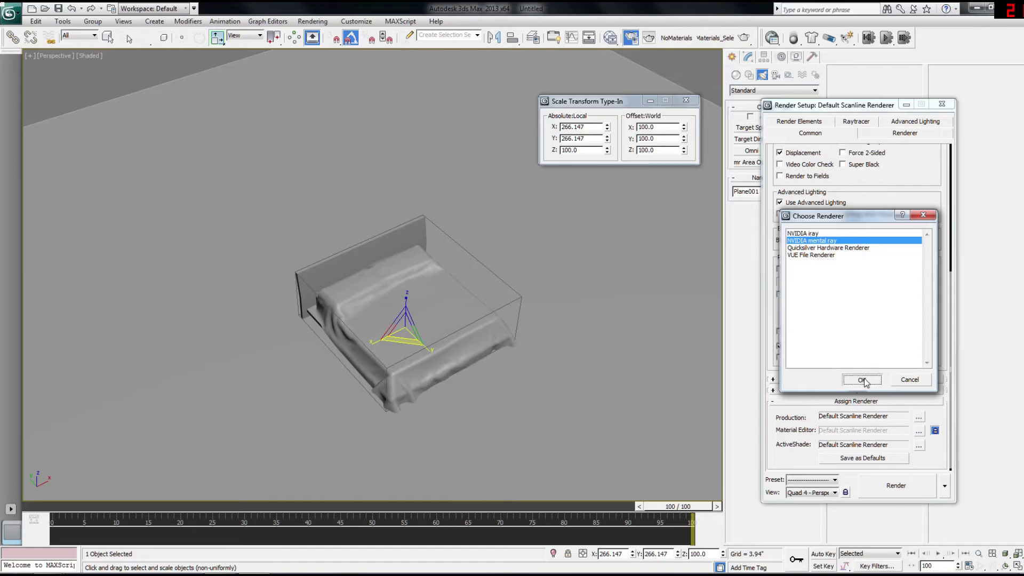
left_click(942, 105)
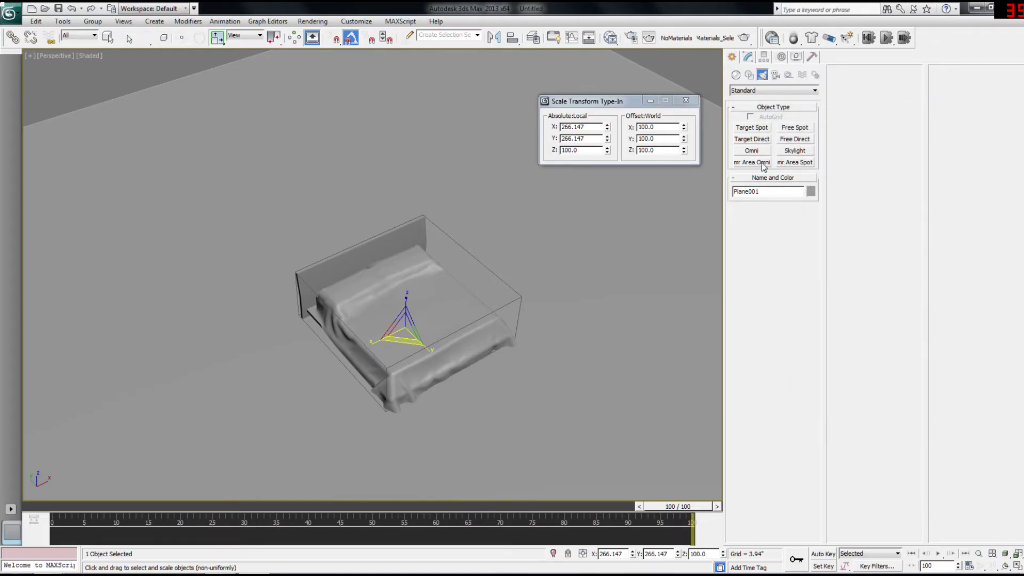
Step: Create an mr Area Spot aimed at the bed and move it to about X 152, Y -153, Z 92 inches
left_click(784, 163)
left_click_drag(693, 291, 407, 328)
middle_click_drag(410, 328, 427, 296, "alt")
key("w")
left_click_drag(706, 269, 710, 166)
middle_click_drag(645, 263, 485, 340, "alt")
left_click_drag(537, 363, 395, 419)
middle_click_drag(395, 419, 640, 218, "alt")
Step: Place a Skylight beside the bed and render a test image of the perspective view
left_click(794, 151)
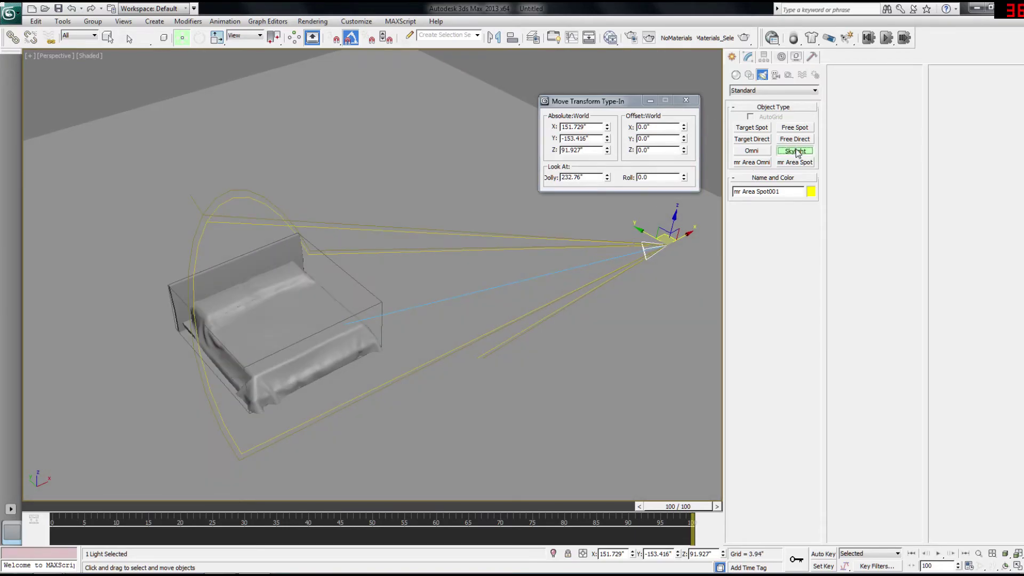
left_click(415, 265)
middle_click_drag(413, 284, 523, 272, "alt")
right_click(654, 214)
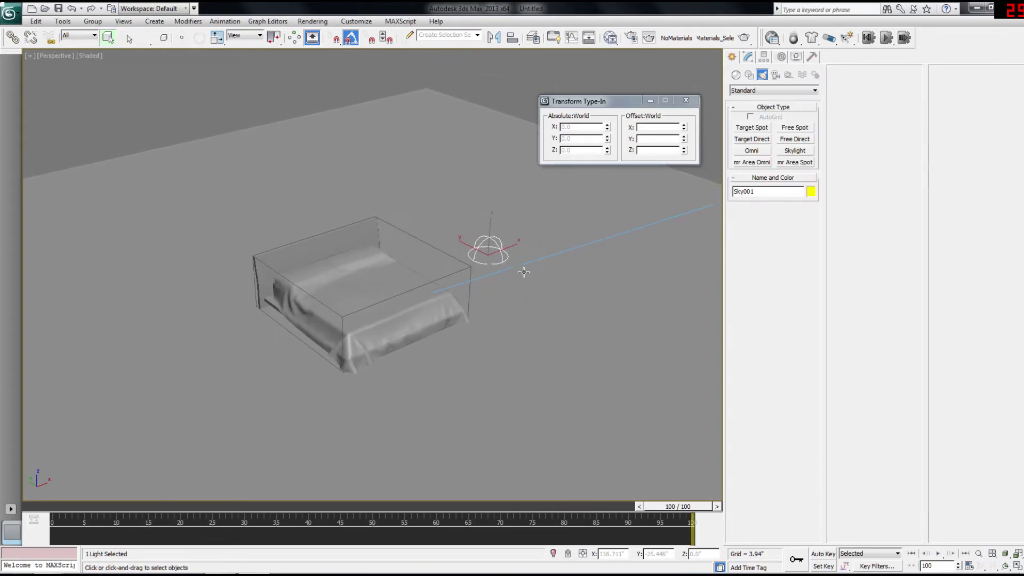
scroll(536, 270, "up", 3)
key("shift+q")
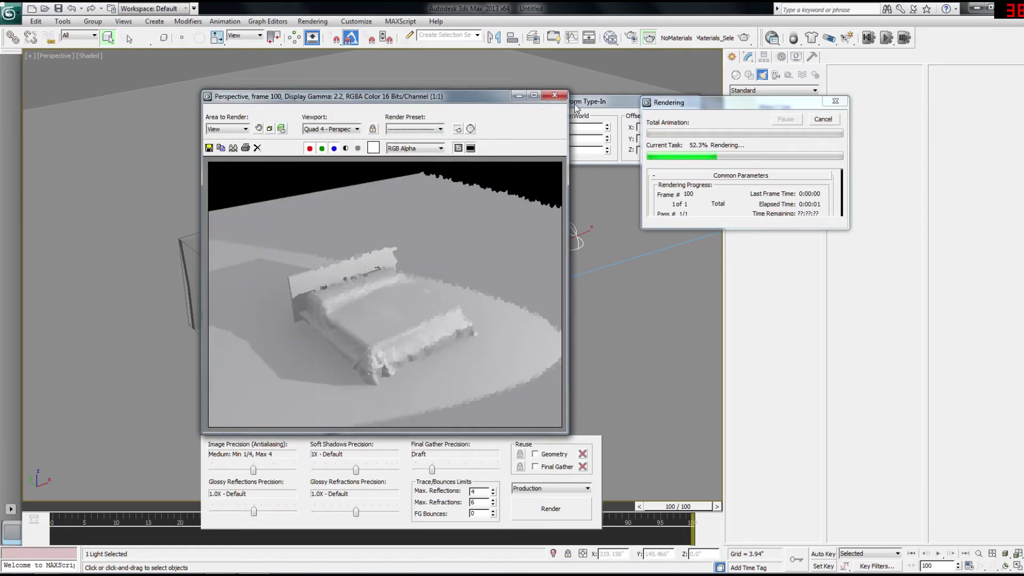
left_click(555, 95)
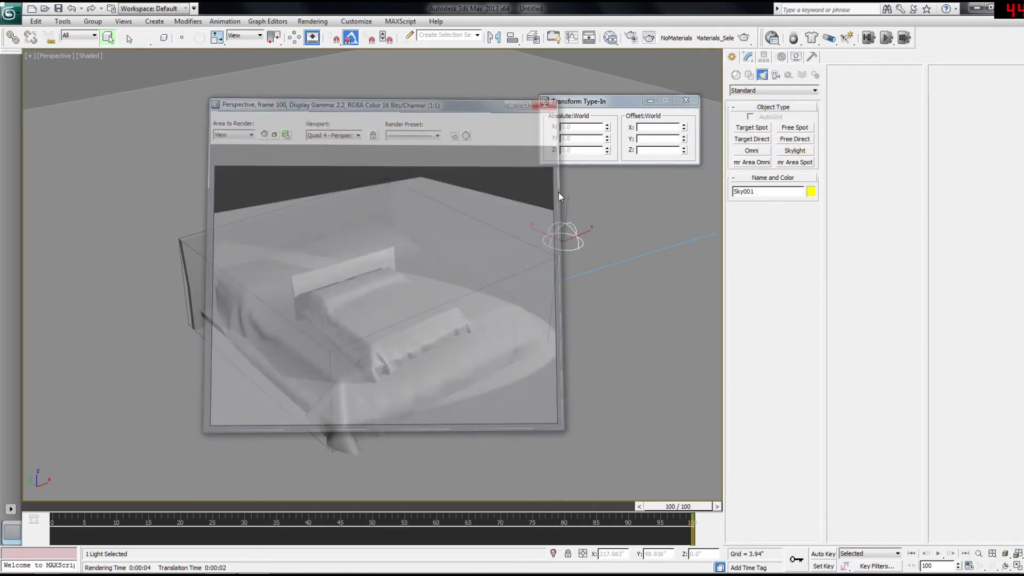
Step: Set the mr Area Spot's rectangular area light height and width to 10 inches
left_click(718, 220)
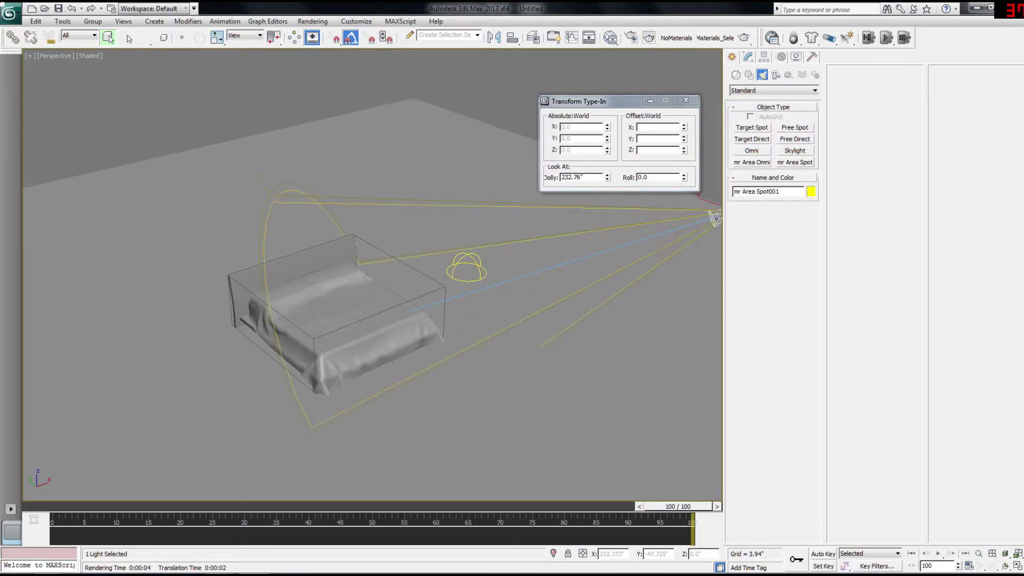
left_click(749, 57)
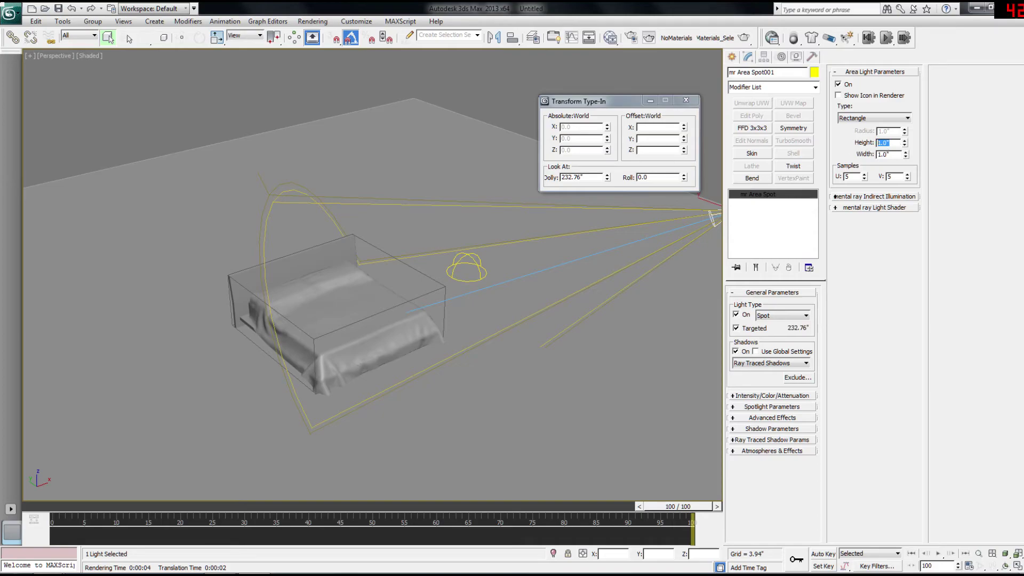
middle_click_drag(714, 217, 674, 240)
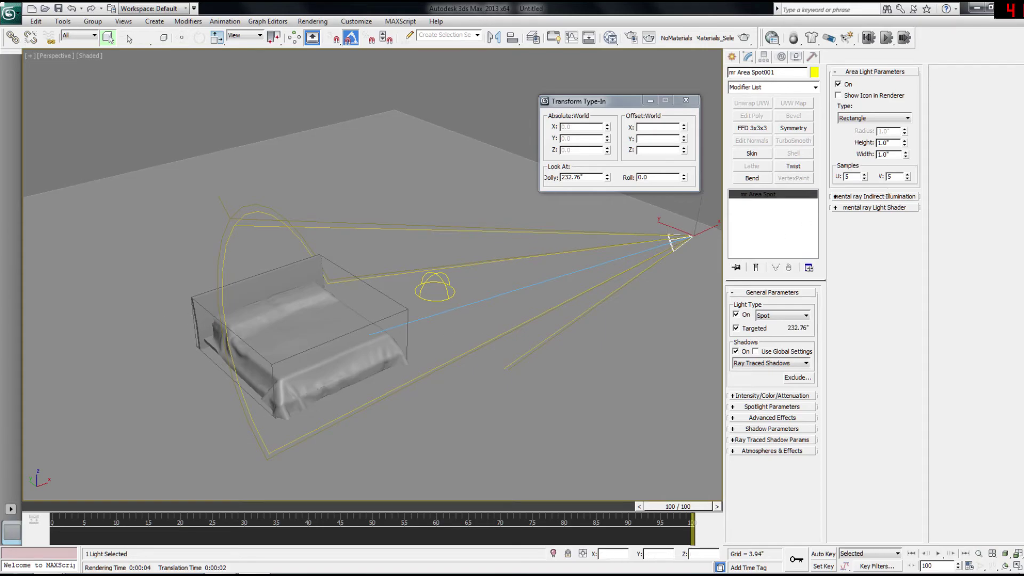
key("Return")
Step: Render a closer view of the bed to check the area light's shadows
middle_click_drag(342, 343, 391, 290)
scroll(469, 312, "up", 4)
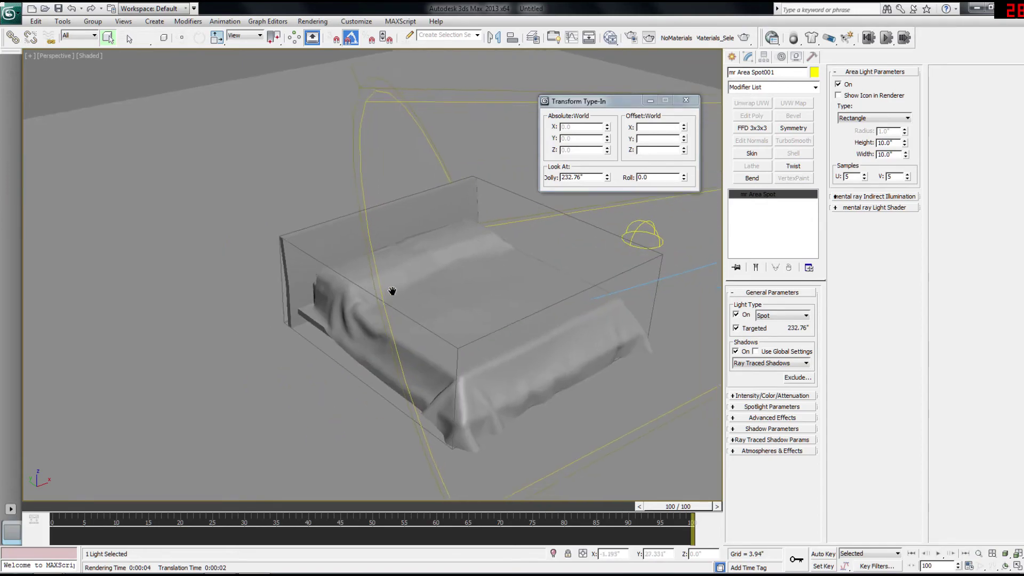
key("shift+q")
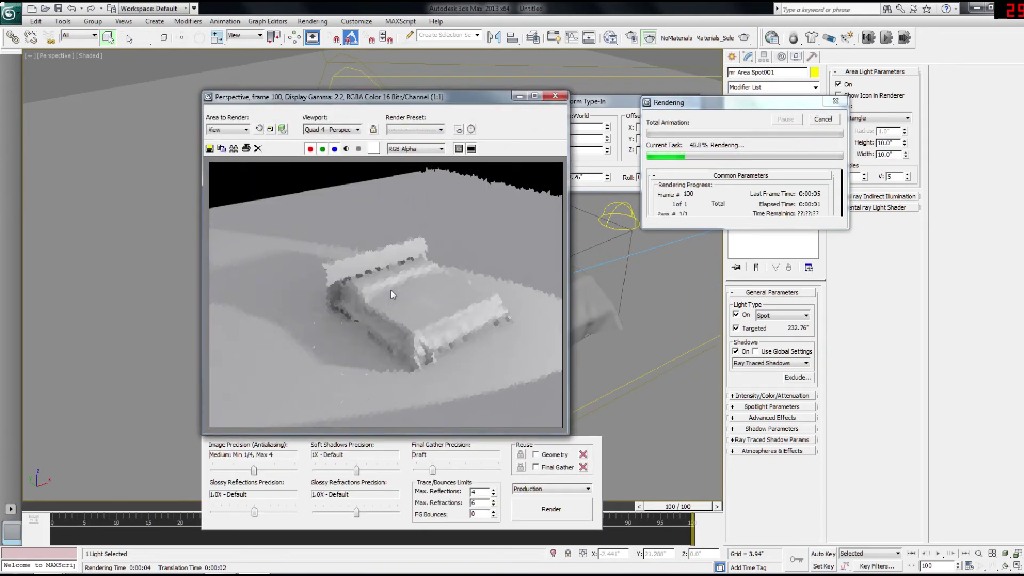
left_click(555, 96)
Step: Render a close-up of the blanket's hanging corner fold to check it for flaws
middle_click_drag(416, 292, 339, 235, "alt")
scroll(342, 235, "up", 5)
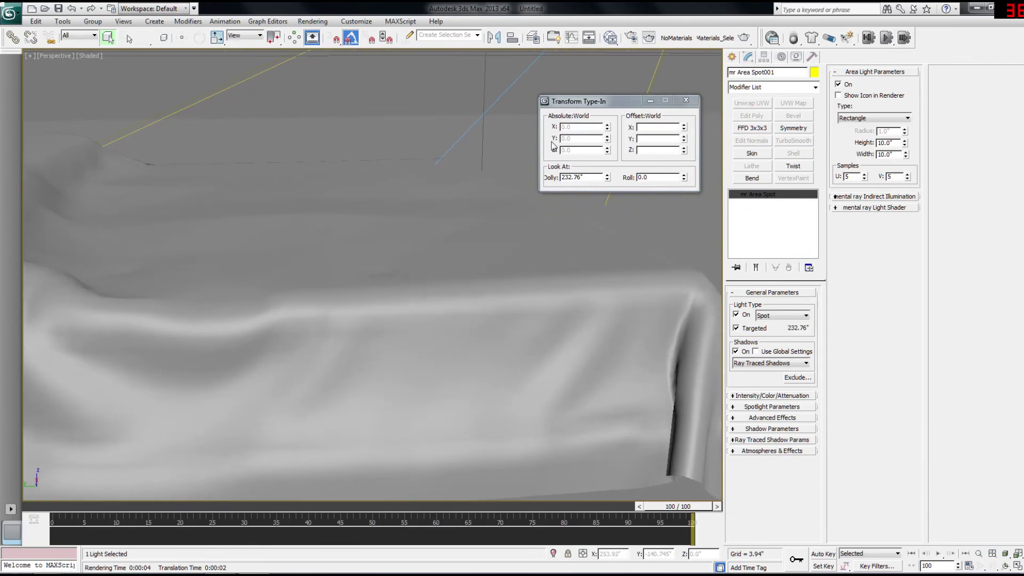
middle_click_drag(587, 362, 521, 485)
scroll(521, 484, "up", 5)
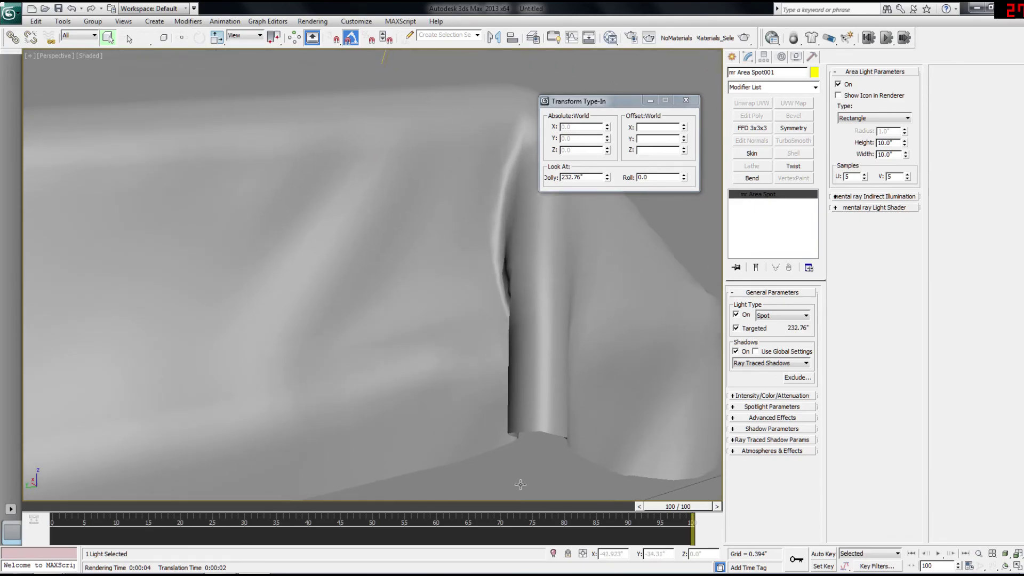
key("shift+q")
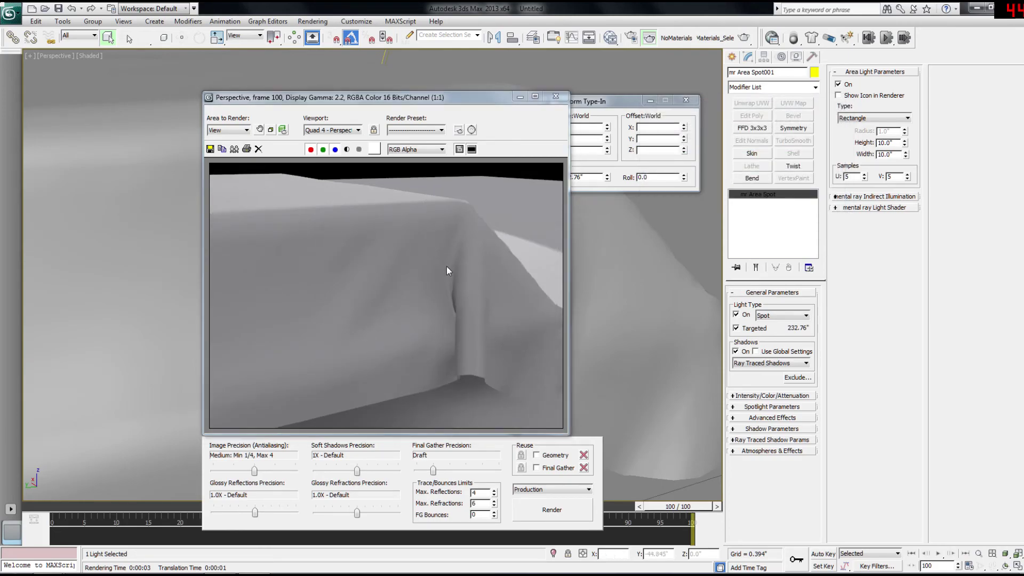
left_click(556, 98)
Step: Examine the blanket's side drape, foot corner and pillow folds from several angles in shaded display
middle_click_drag(332, 280, 265, 328, "alt")
scroll(361, 287, "down", 6)
middle_click_drag(241, 187, 353, 282)
scroll(411, 312, "up", 4)
middle_click_drag(440, 324, 466, 300, "alt")
middle_click_drag(426, 376, 421, 351)
middle_click_drag(468, 293, 365, 381)
middle_click_drag(365, 381, 474, 295, "alt")
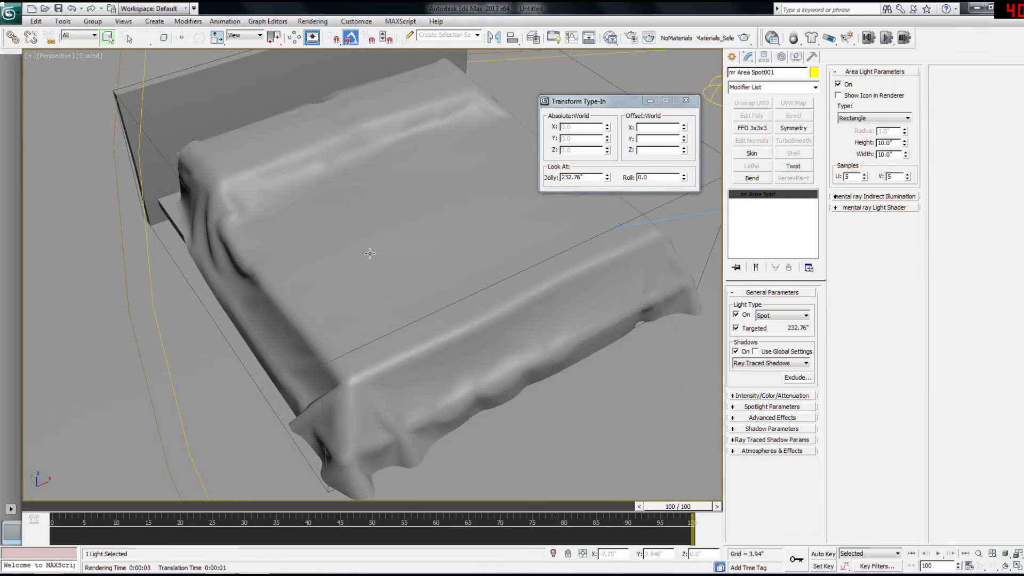
middle_click_drag(254, 197, 223, 275, "alt")
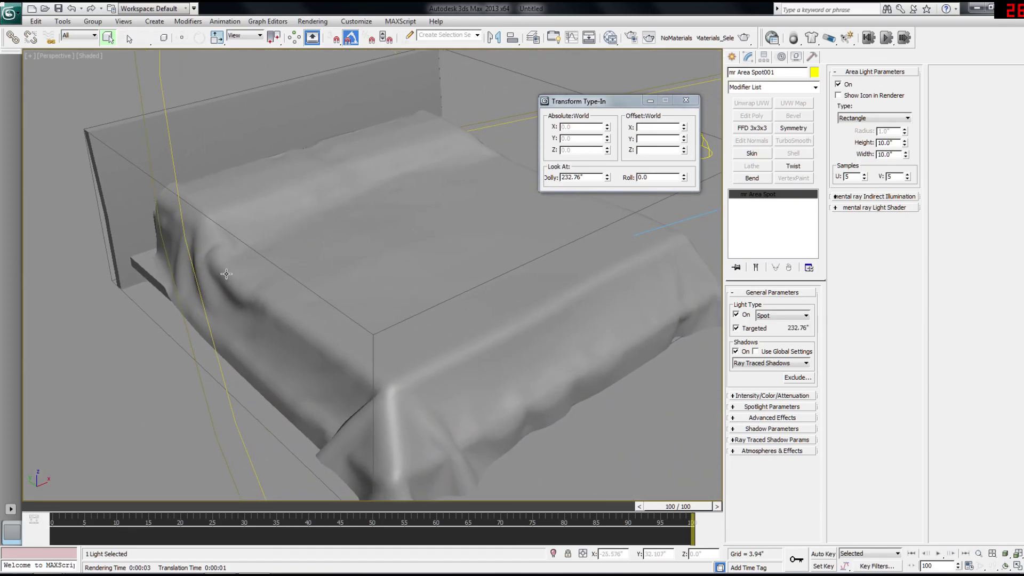